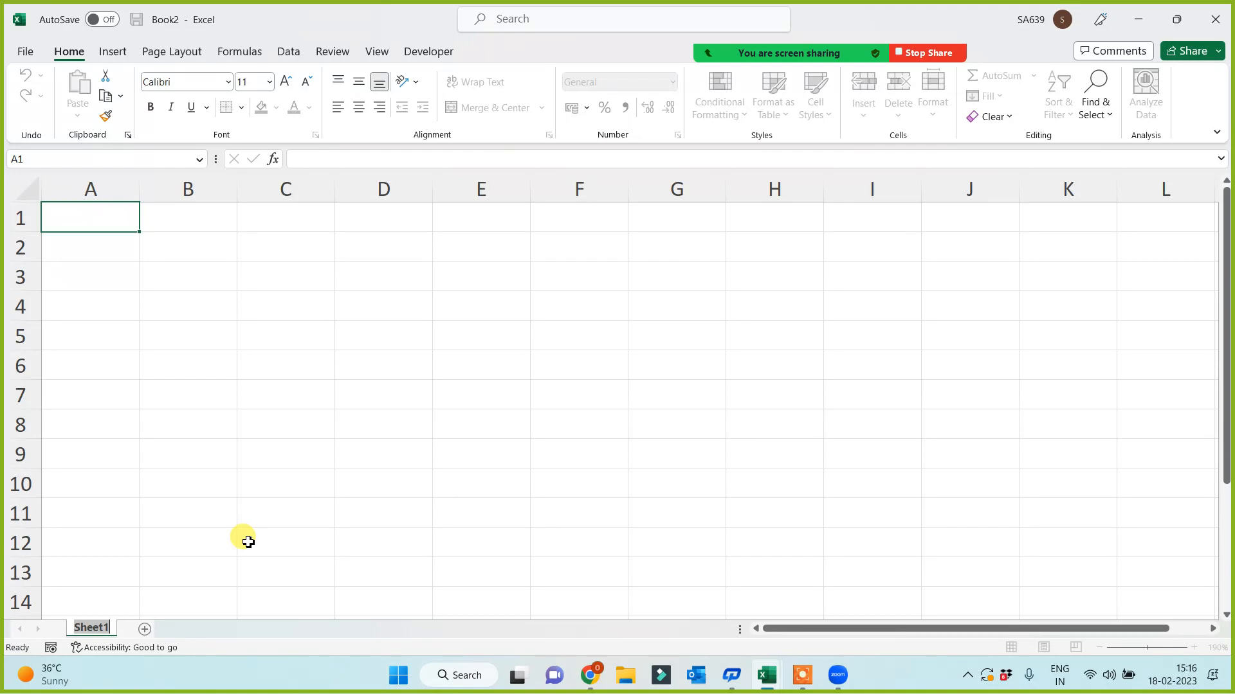
# - Rename the workbook's only sheet from Sheet1 to 'Basic Term'
pyautogui.write('Basic Term')
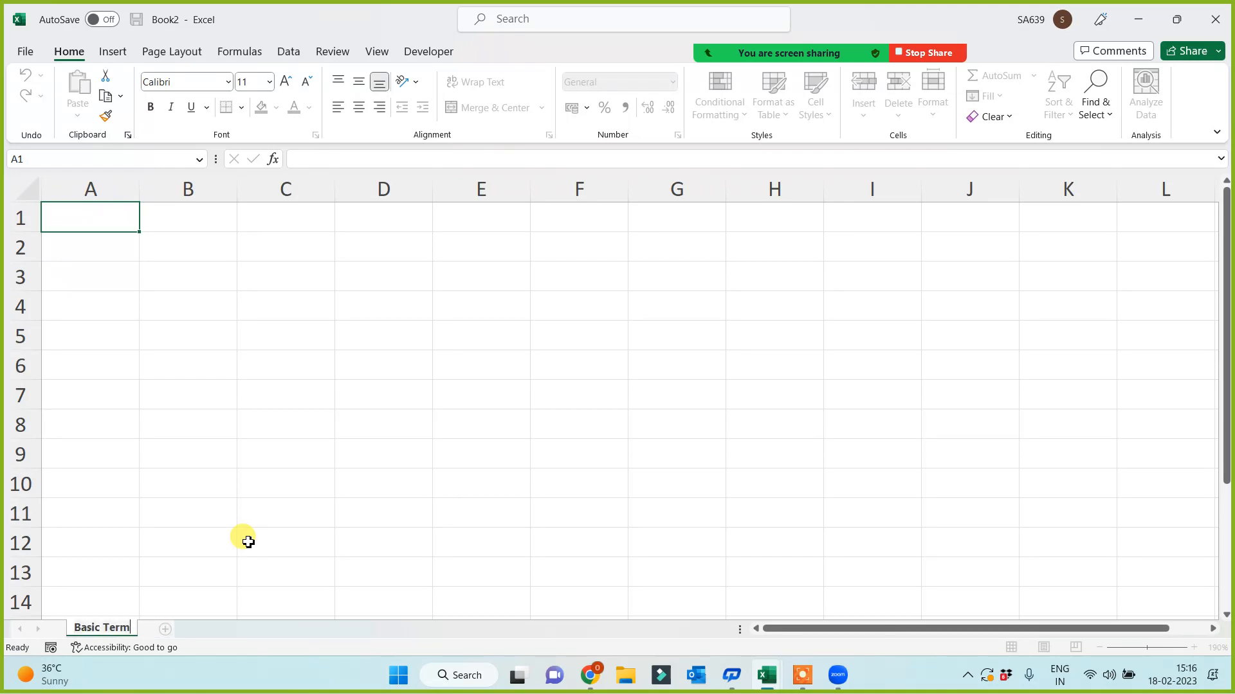
pyautogui.click(275, 453)
pyautogui.click(307, 330)
pyautogui.click(243, 256)
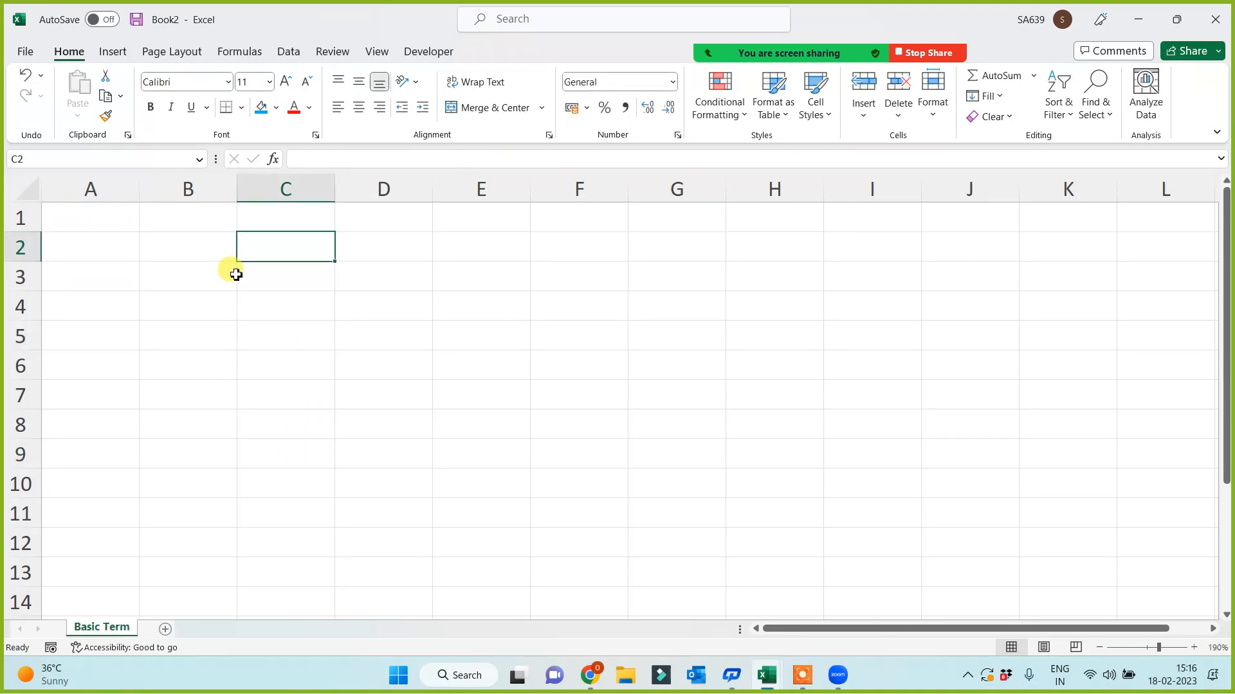
pyautogui.click(195, 270)
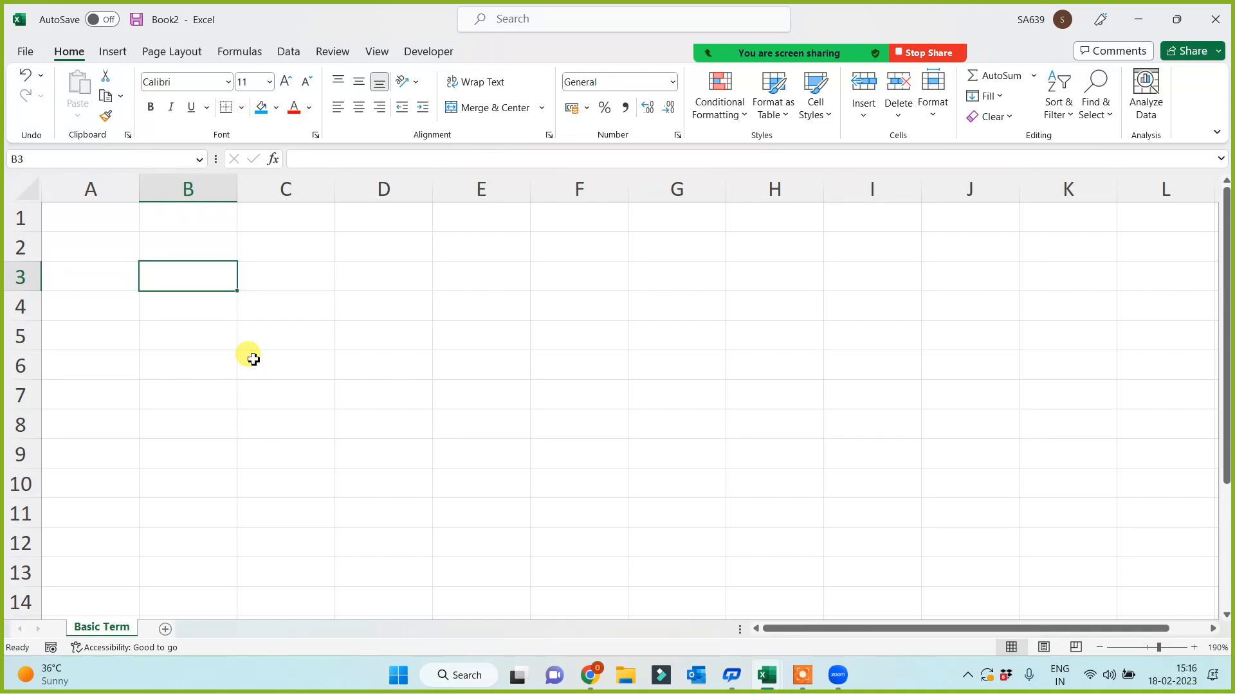
# - Enter the terms Rows, Columns and cell in B2 through B4
pyautogui.click(202, 254)
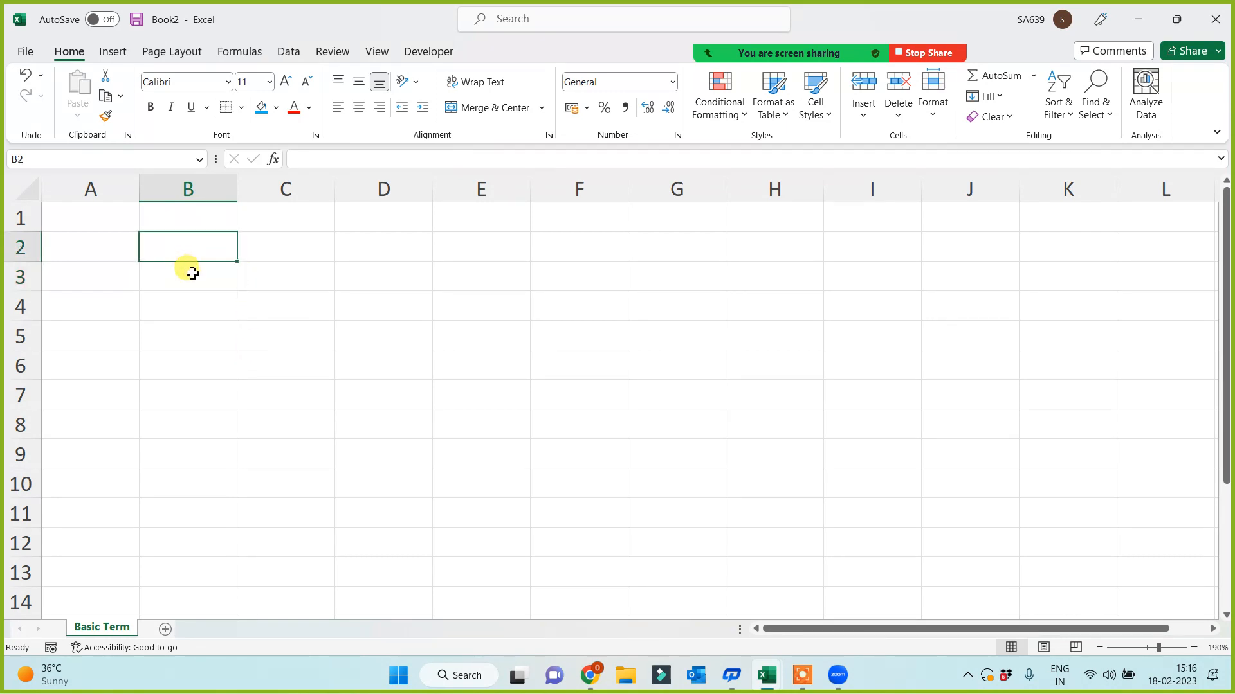
pyautogui.write('Rows')
pyautogui.press('Return')
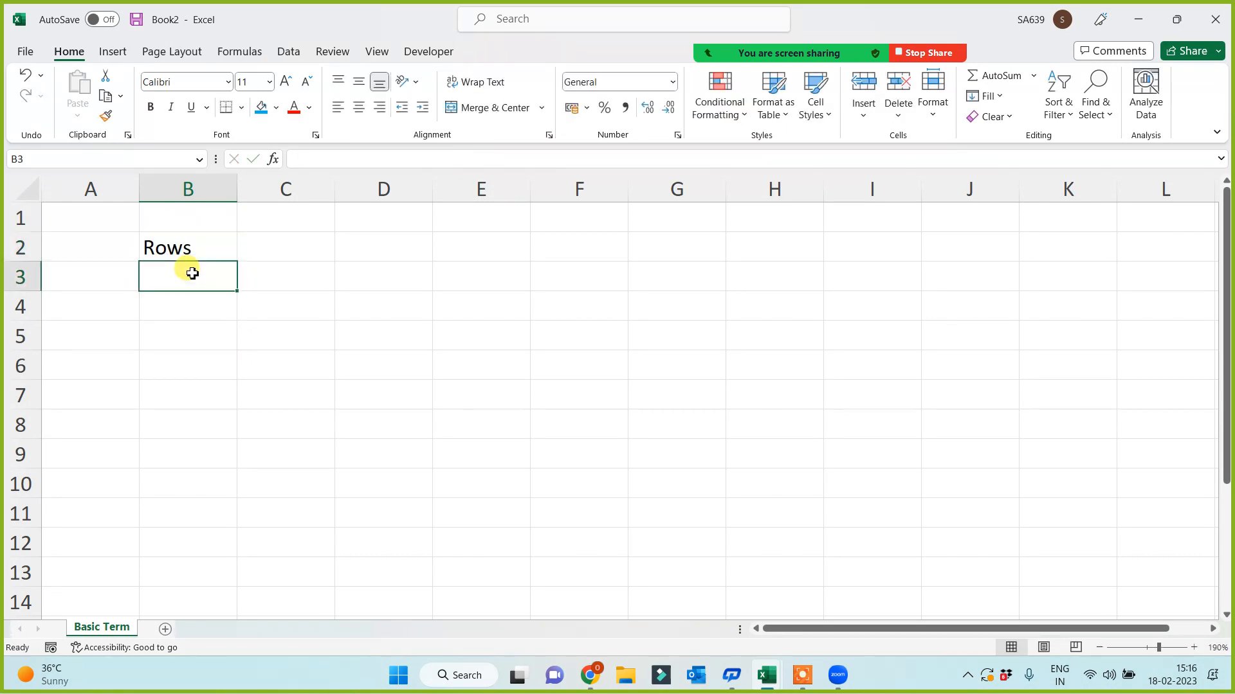
pyautogui.write('Columns')
pyautogui.press('Up')
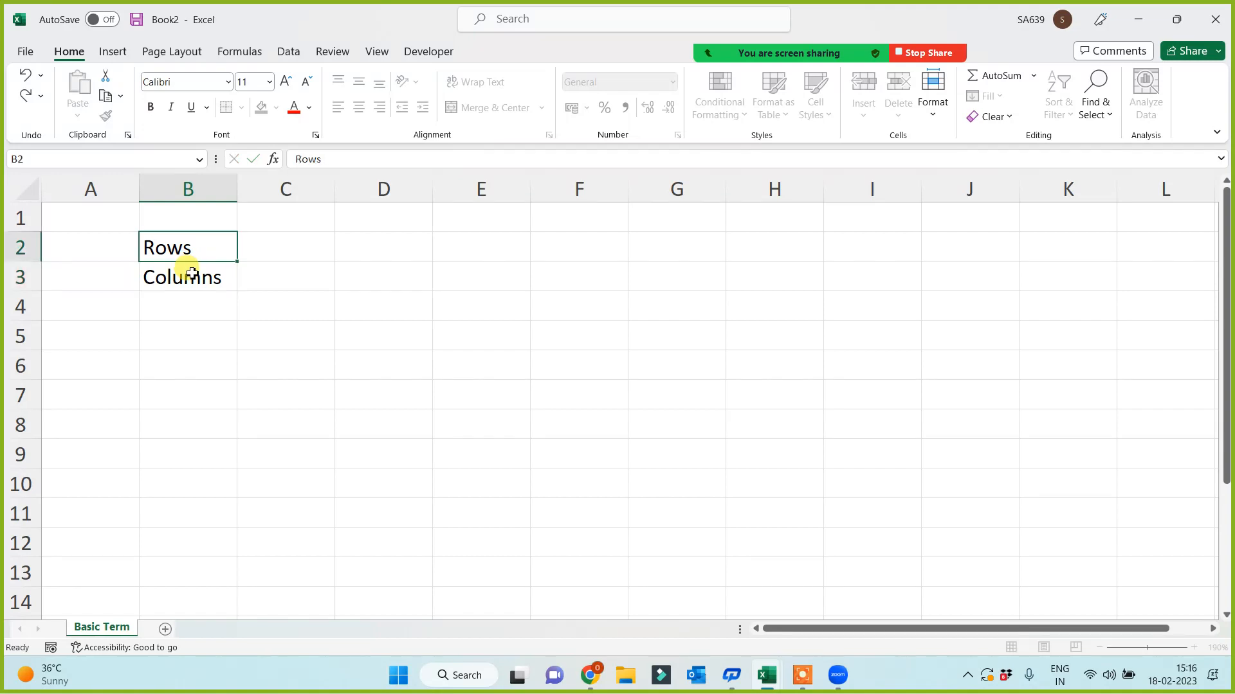
pyautogui.press('Down')
pyautogui.press('Down')
pyautogui.press('Down')
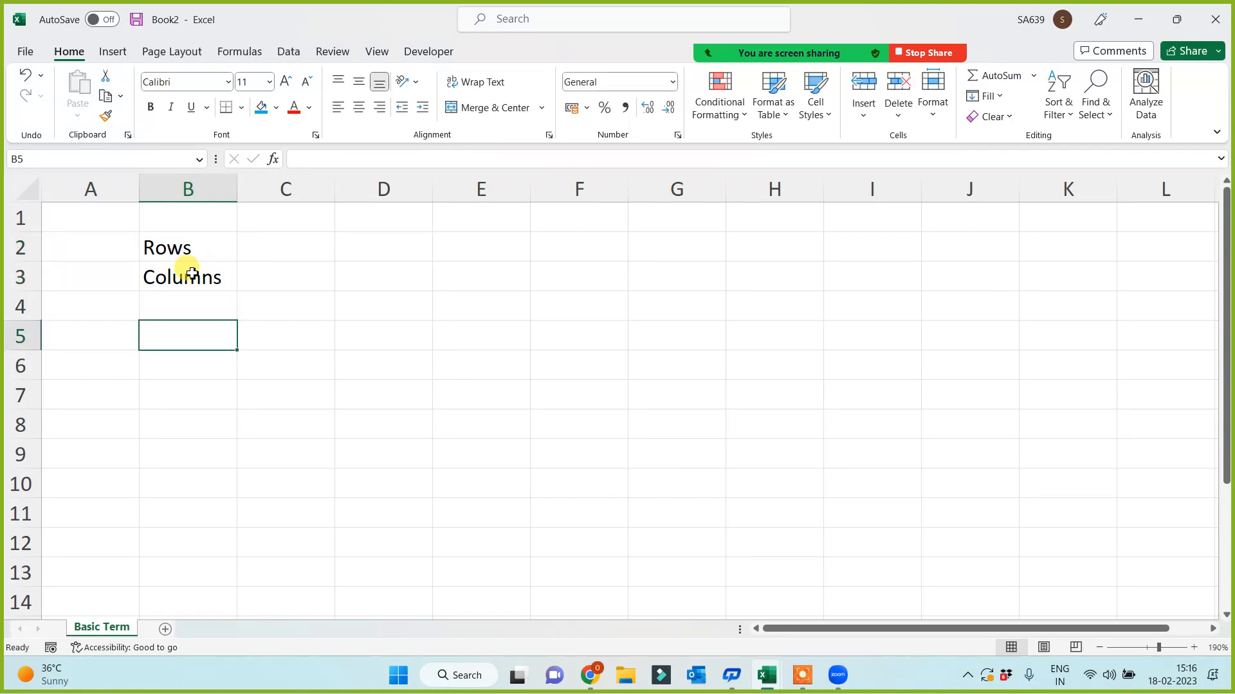
pyautogui.press('Up')
pyautogui.write('cell')
pyautogui.press('Return')
# - Enter range and cell address in B5:B6, sheet in B8 and data in B10
pyautogui.write('range')
pyautogui.press('Return')
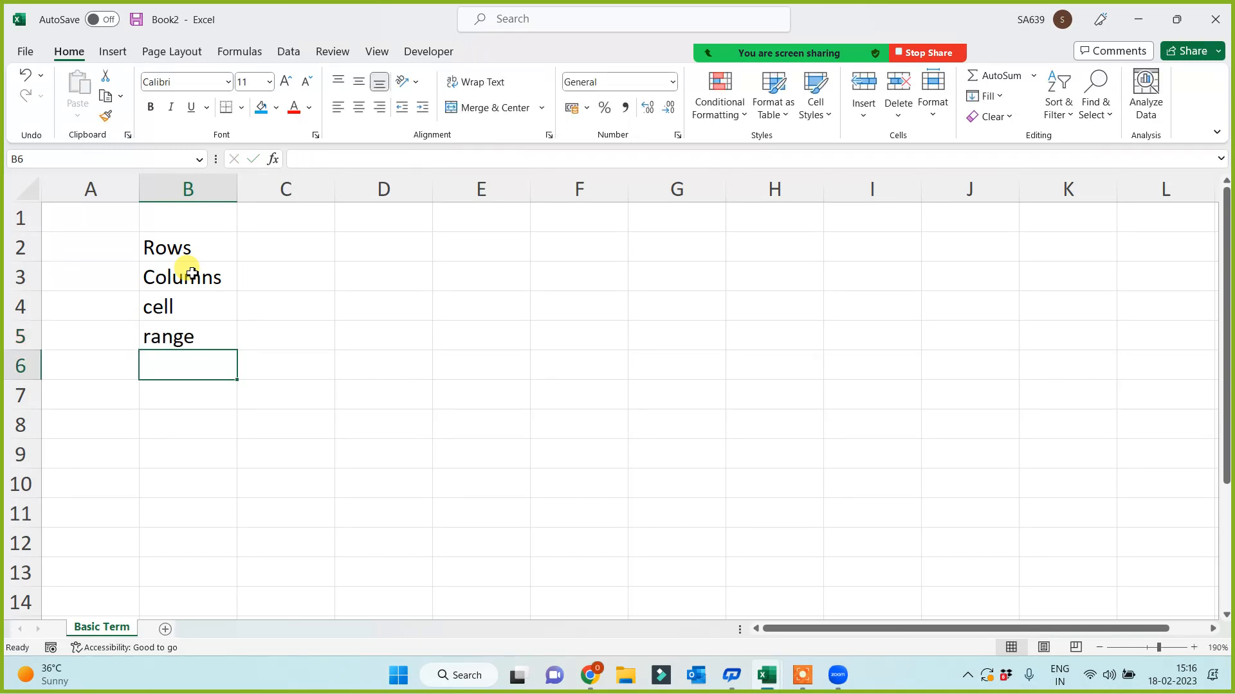
pyautogui.write('cel')
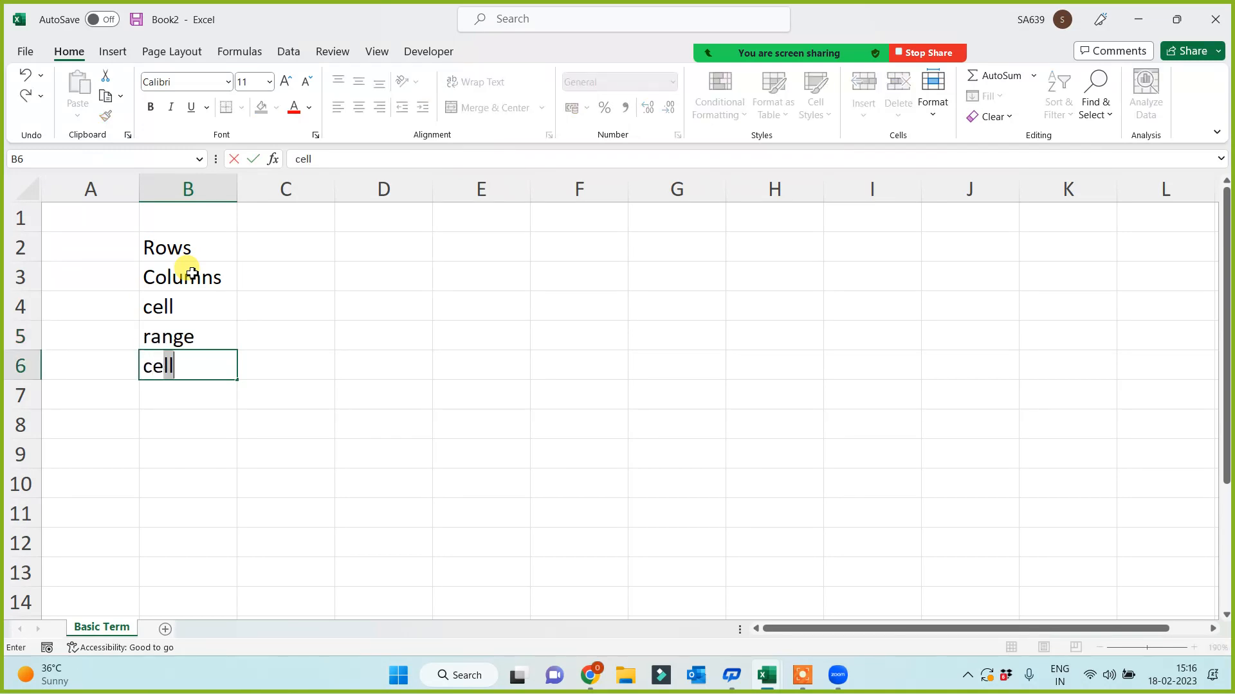
pyautogui.write('l address')
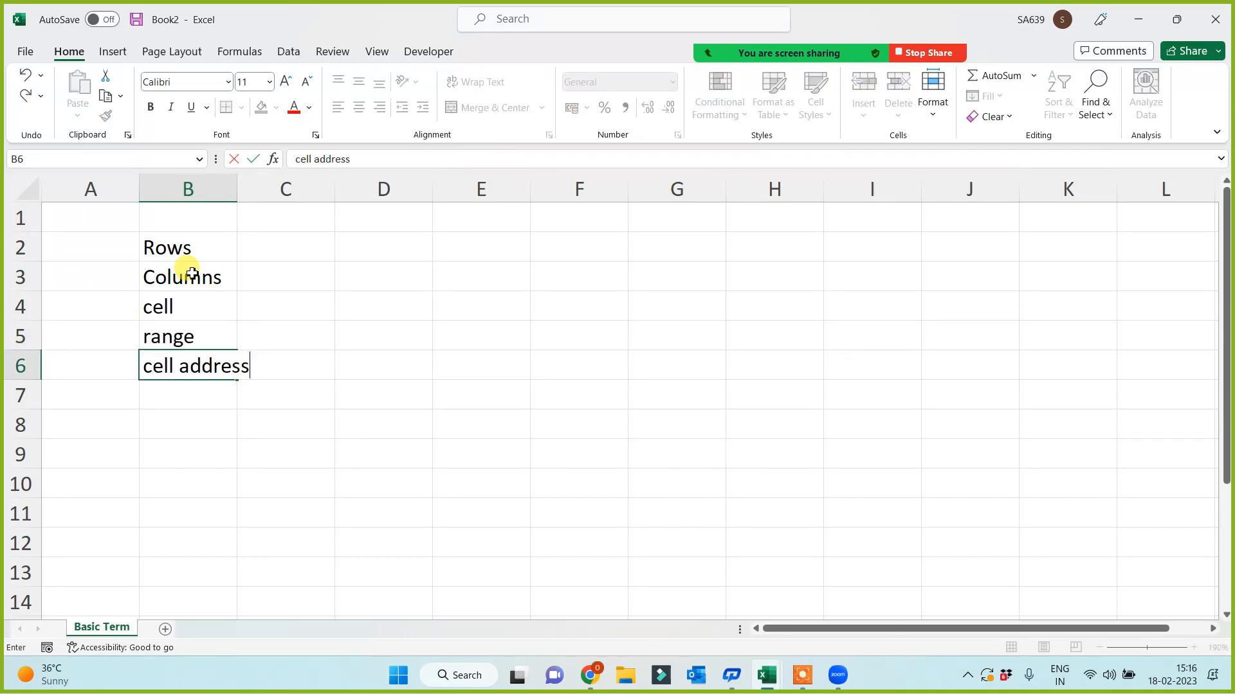
pyautogui.press('Return')
pyautogui.press('Return')
pyautogui.write('sheet')
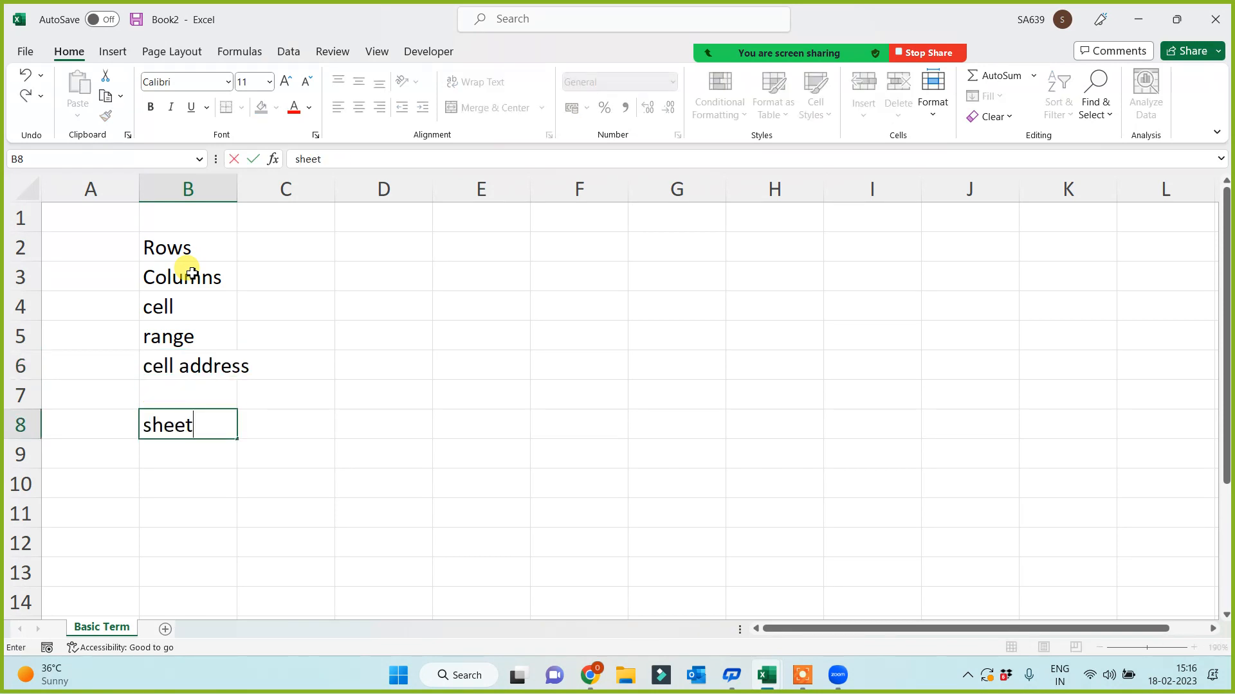
pyautogui.press('Return')
pyautogui.press('Return')
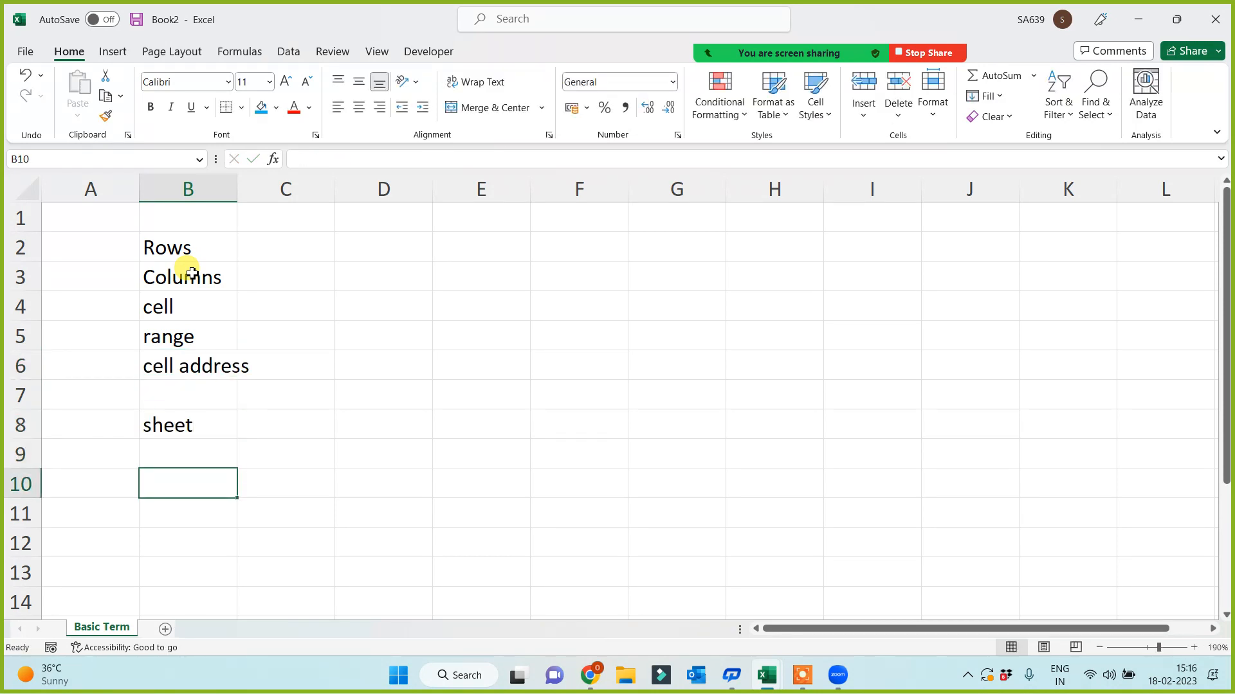
pyautogui.write('data')
pyautogui.press('Return')
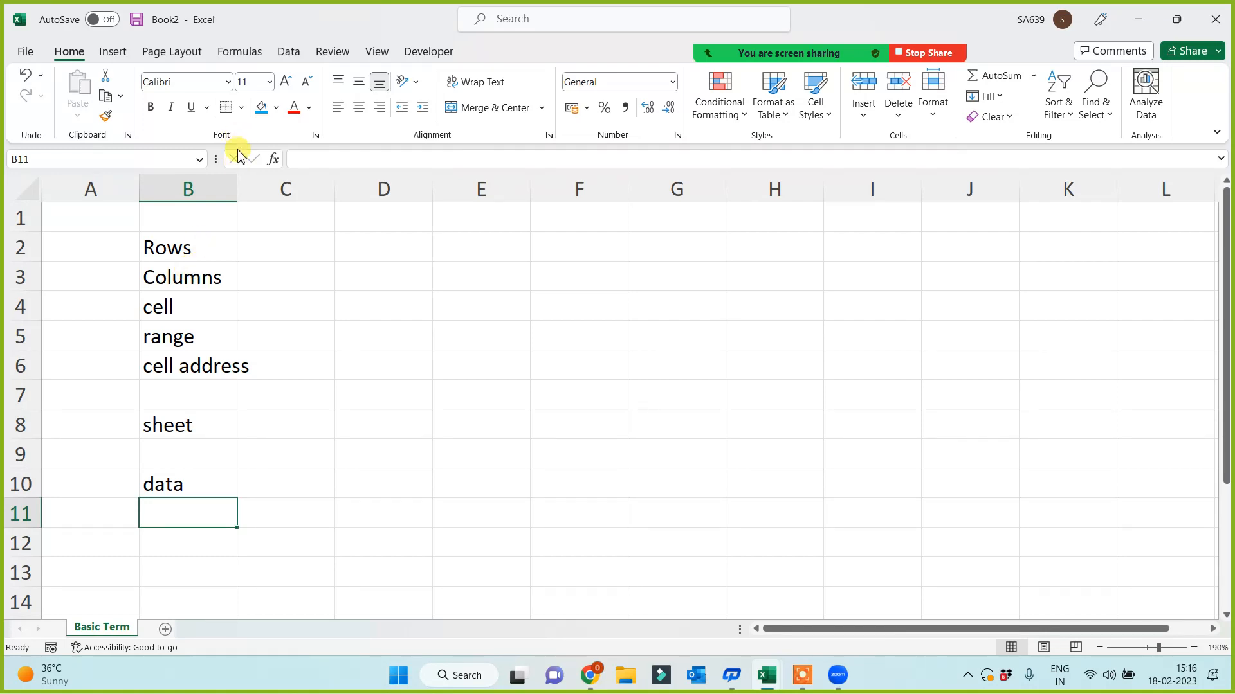
# - Widen column B so 'cell address' fits
pyautogui.moveTo(238, 178); pyautogui.dragTo(281, 179)
pyautogui.click(376, 427)
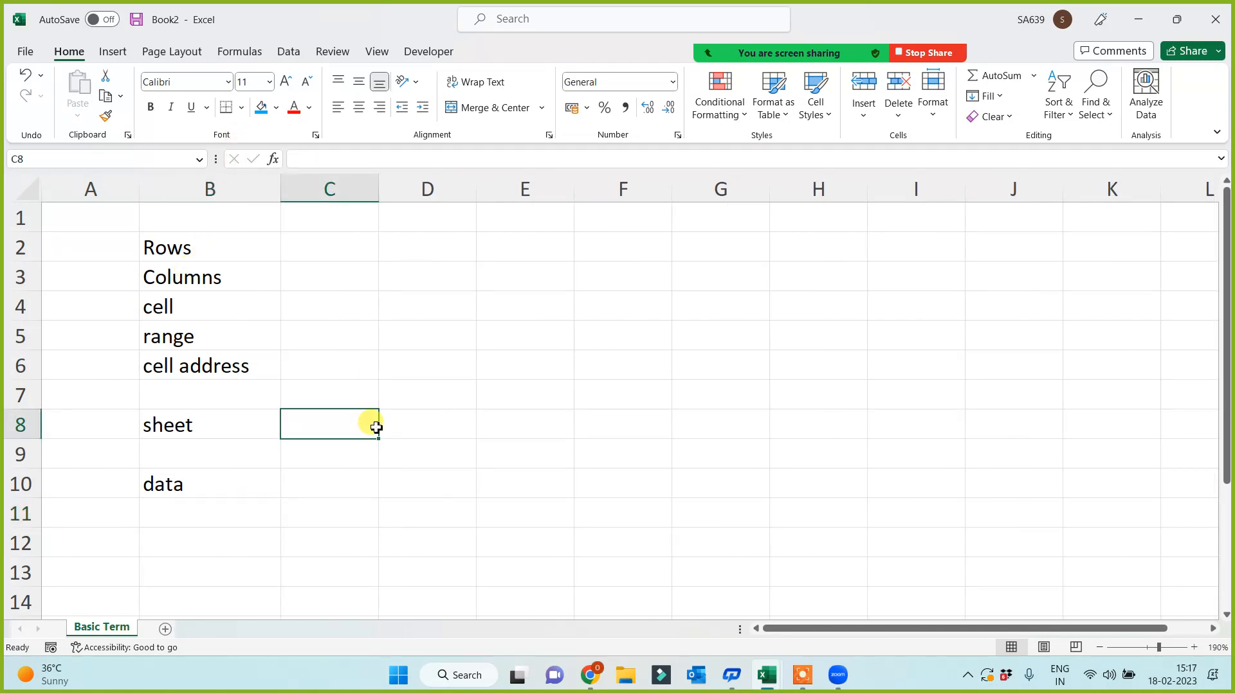
pyautogui.click(180, 248)
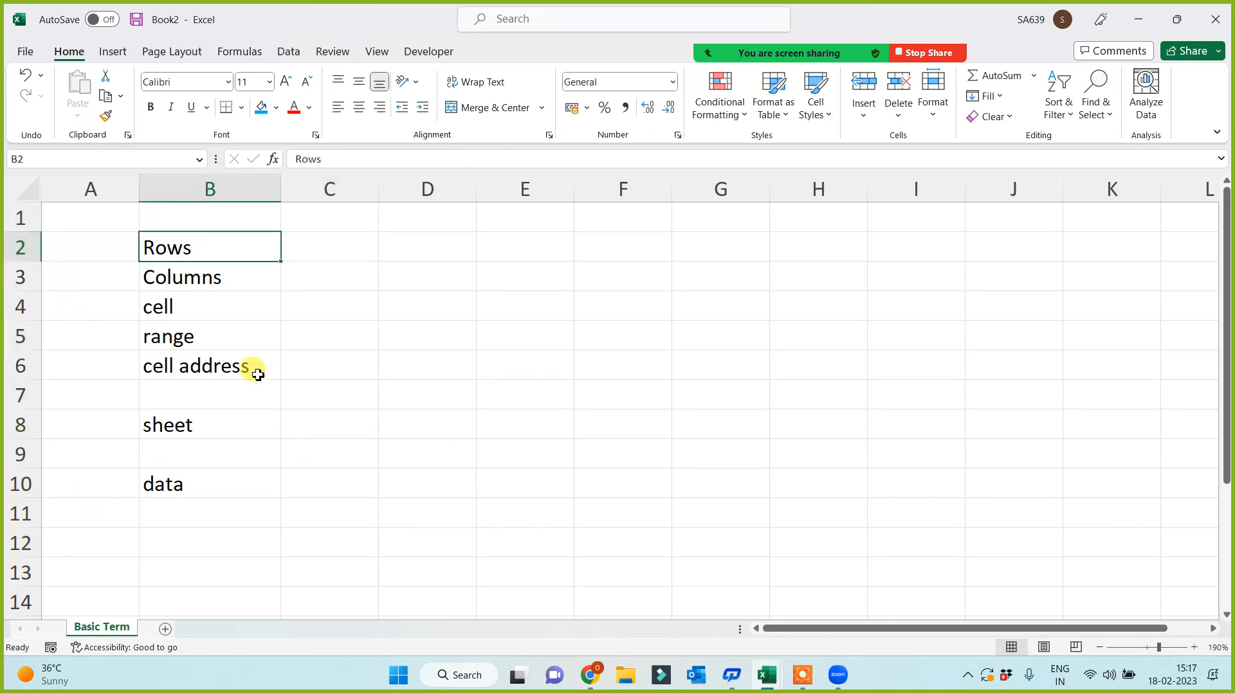
# - Enter 123456 in C2 and abcde... in C3, and fill C4 blue
pyautogui.click(302, 245)
pyautogui.write('12345')
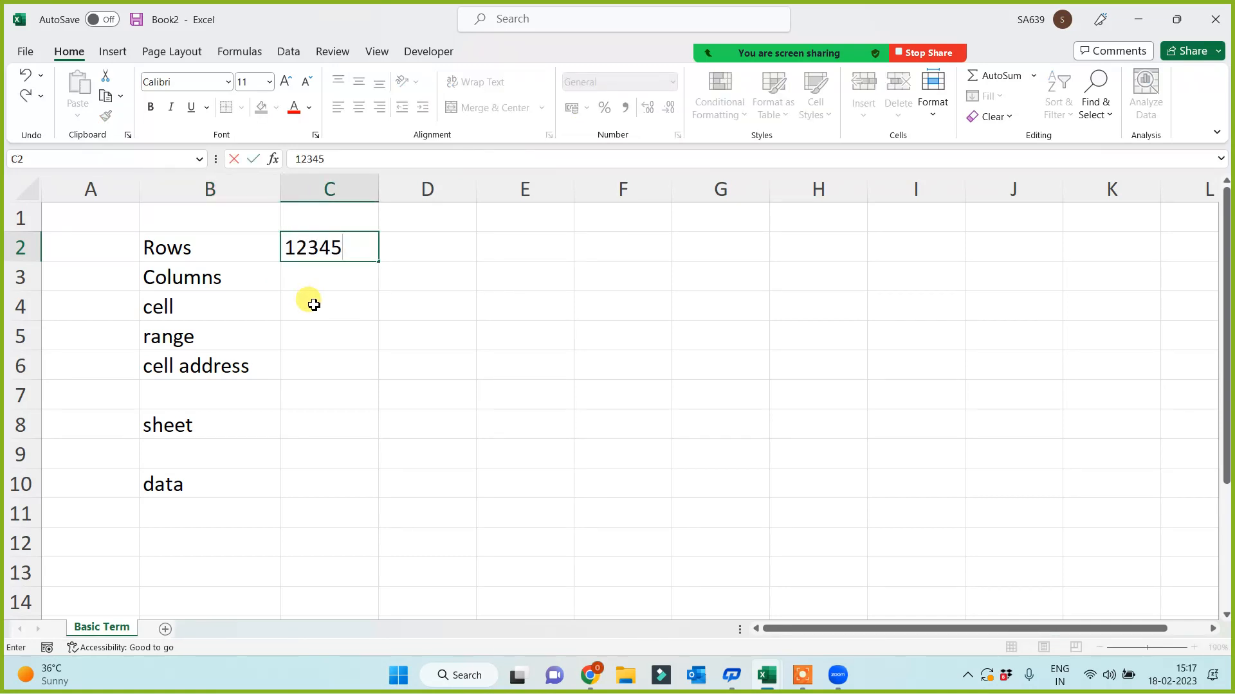
pyautogui.write('6')
pyautogui.click(306, 305)
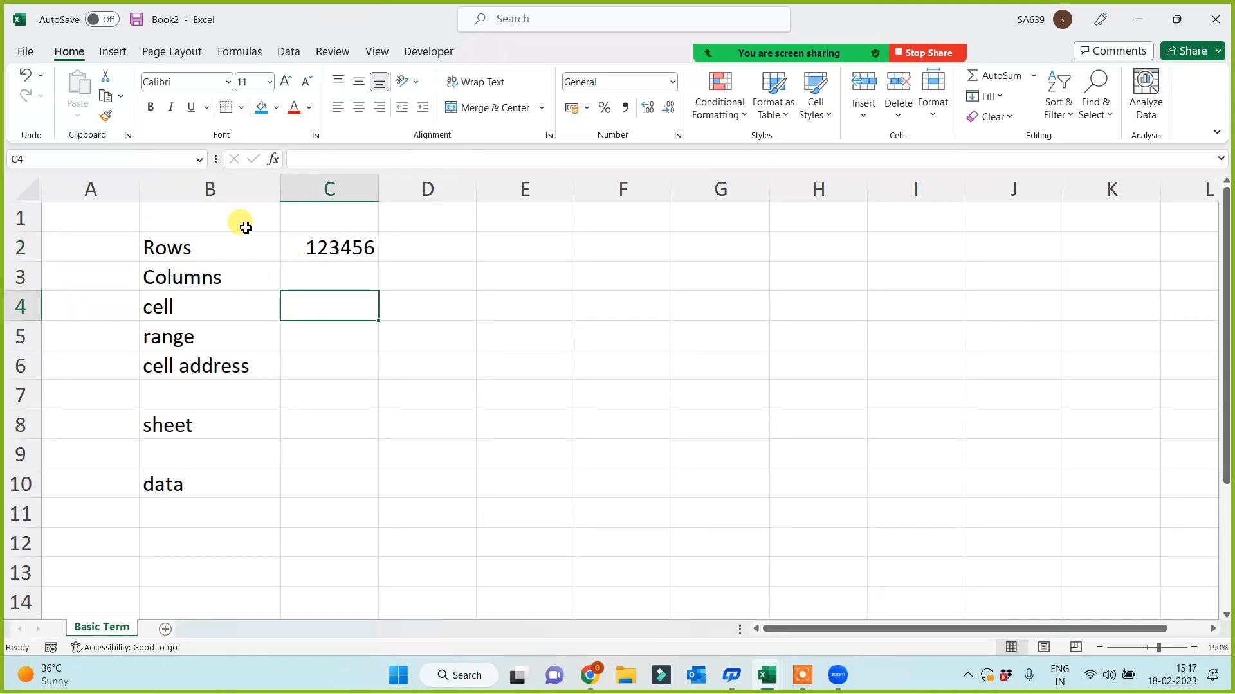
pyautogui.doubleClick(337, 285)
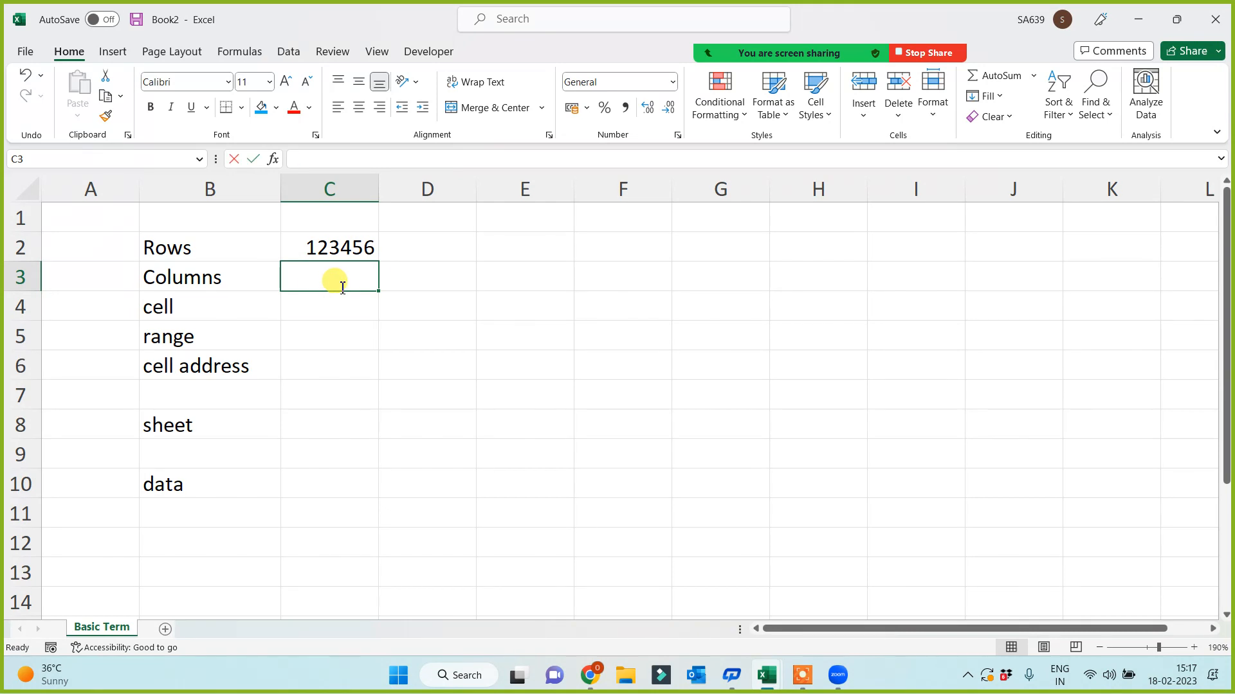
pyautogui.write('abcde..')
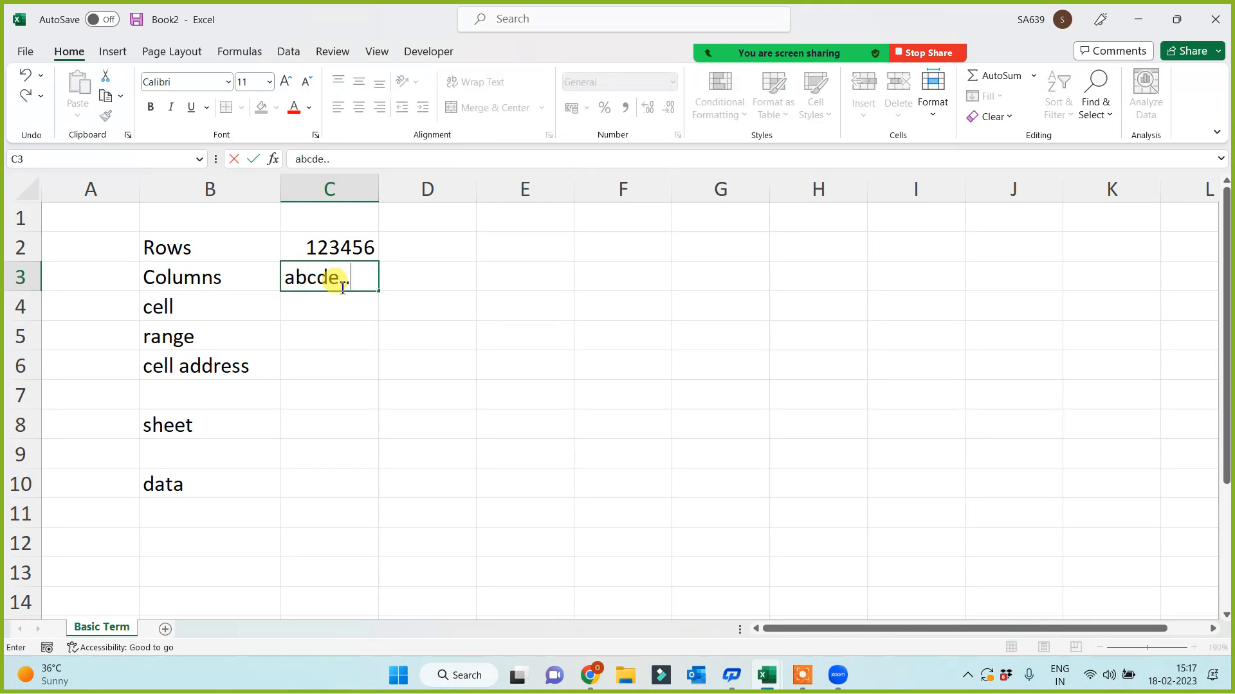
pyautogui.write('.')
pyautogui.click(427, 354)
pyautogui.click(331, 315)
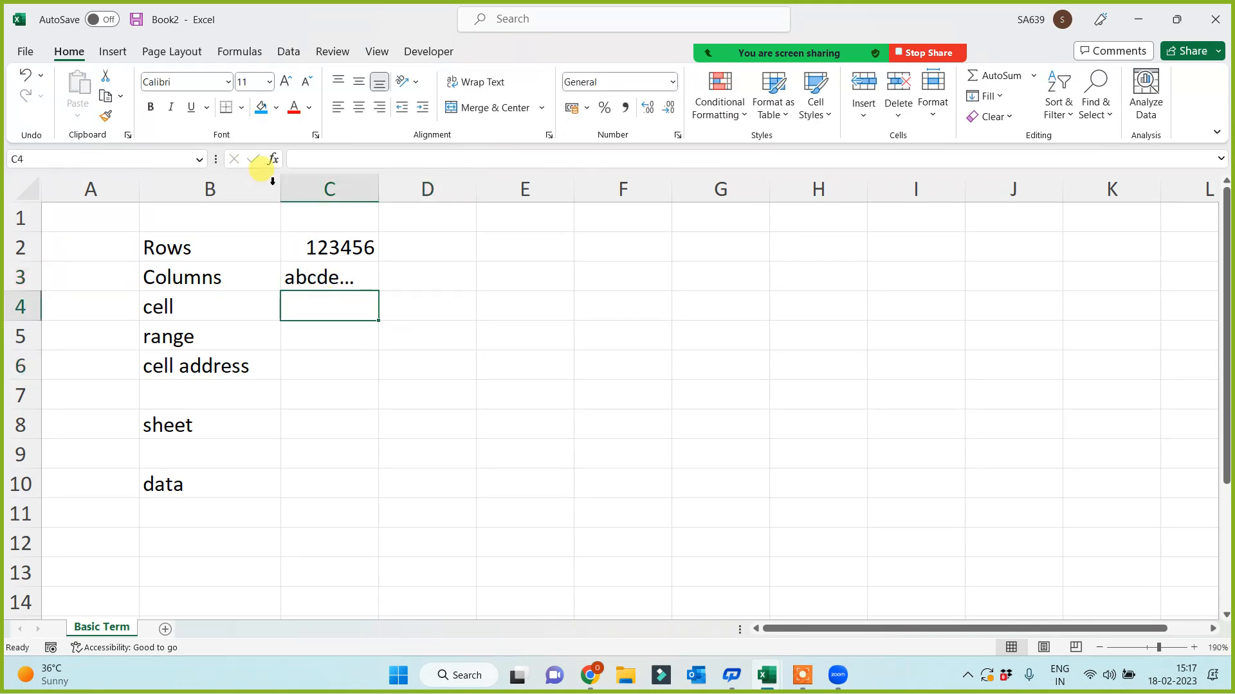
pyautogui.click(259, 108)
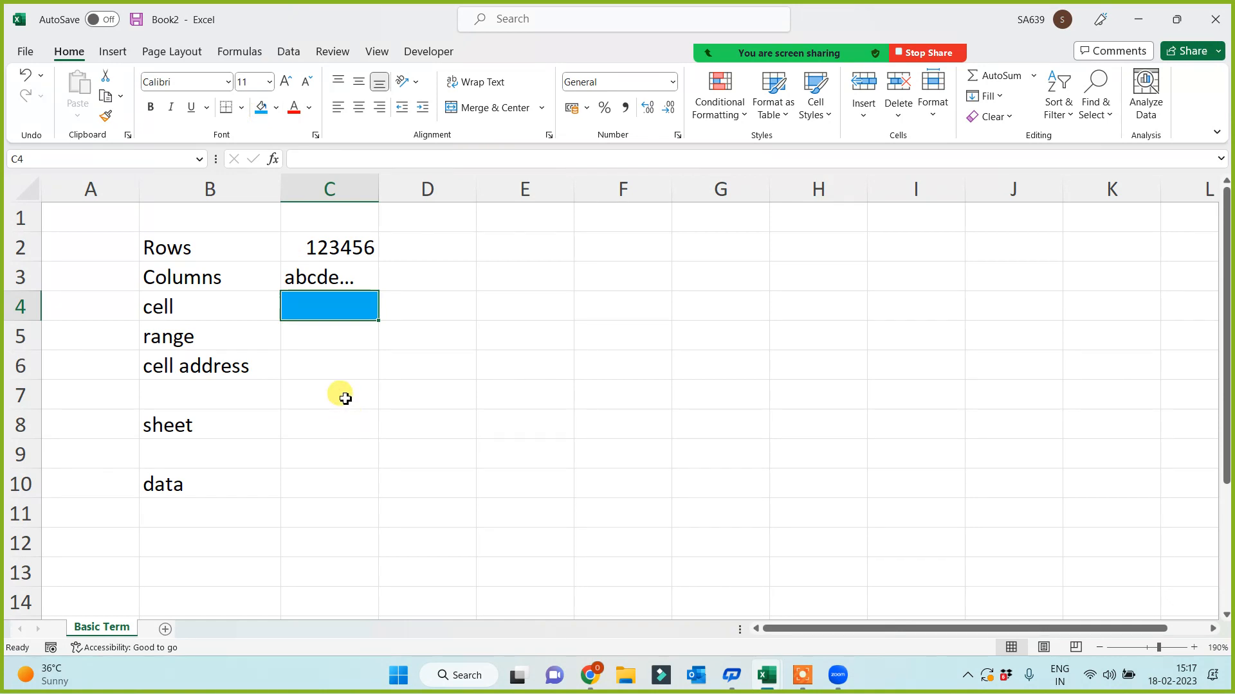
# - Enter '>1 cell' in C5 beside range
pyautogui.click(307, 334)
pyautogui.write('>')
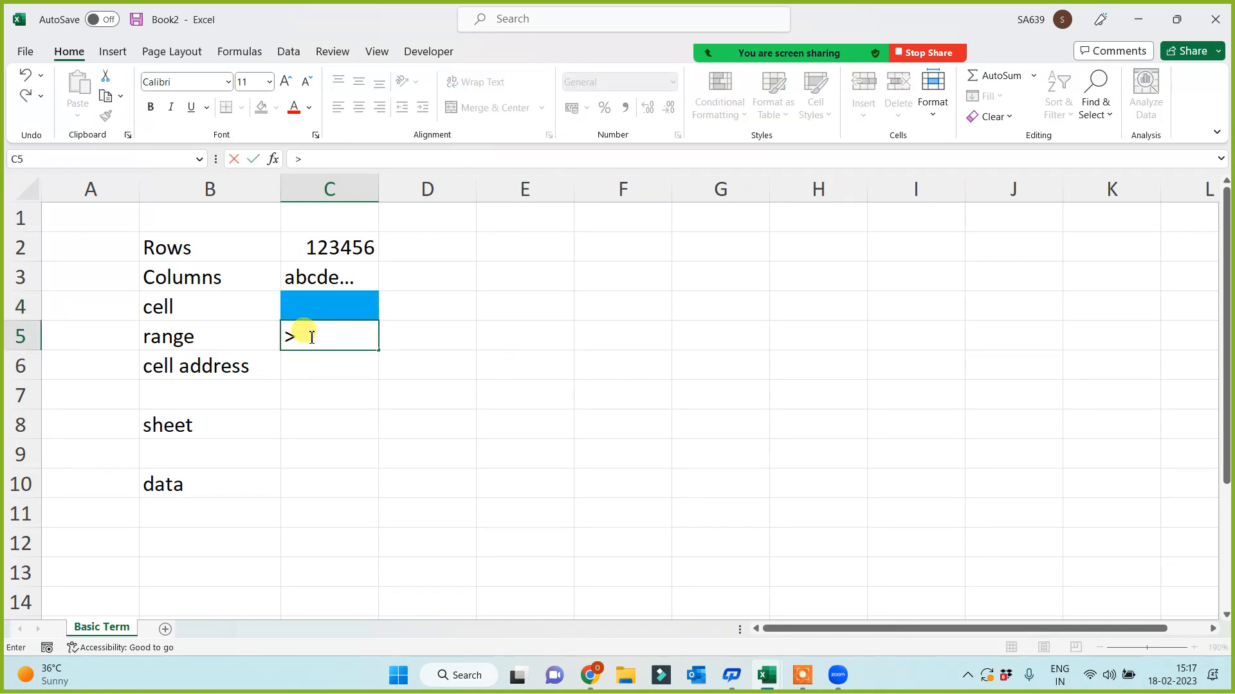
pyautogui.write('1 cell')
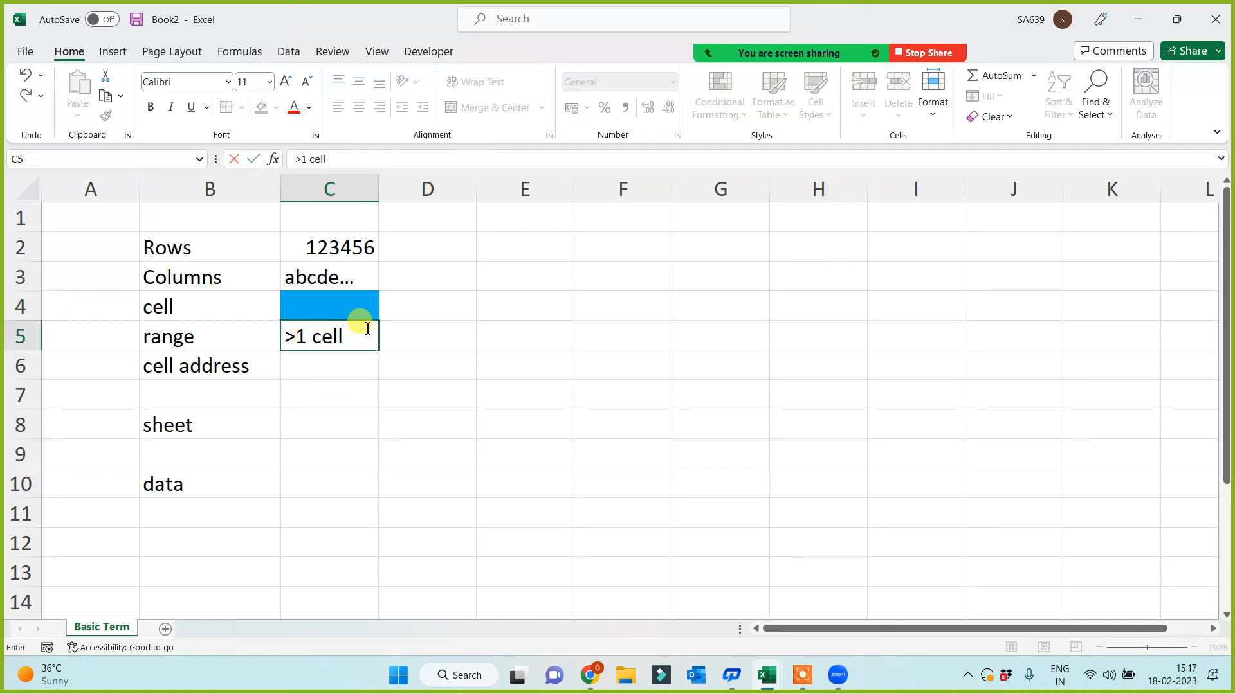
pyautogui.click(339, 419)
pyautogui.click(836, 509)
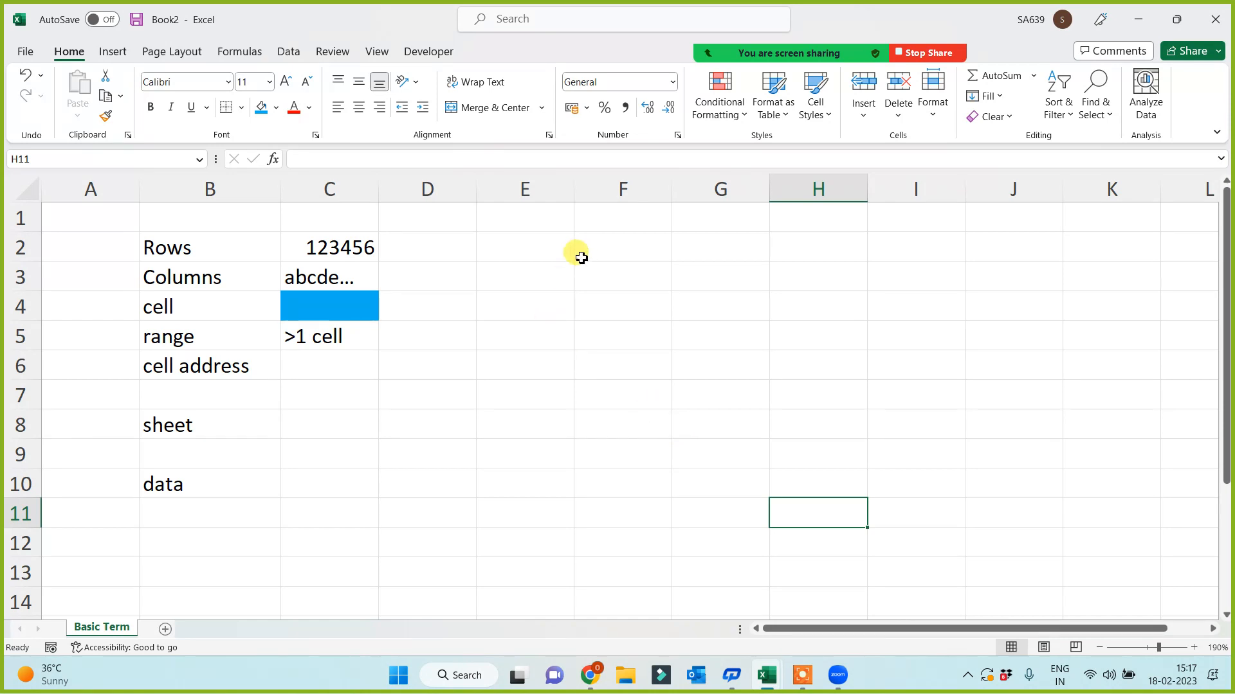
# - Enter C4, the blue cell's address, in C6 beside cell address
pyautogui.click(322, 311)
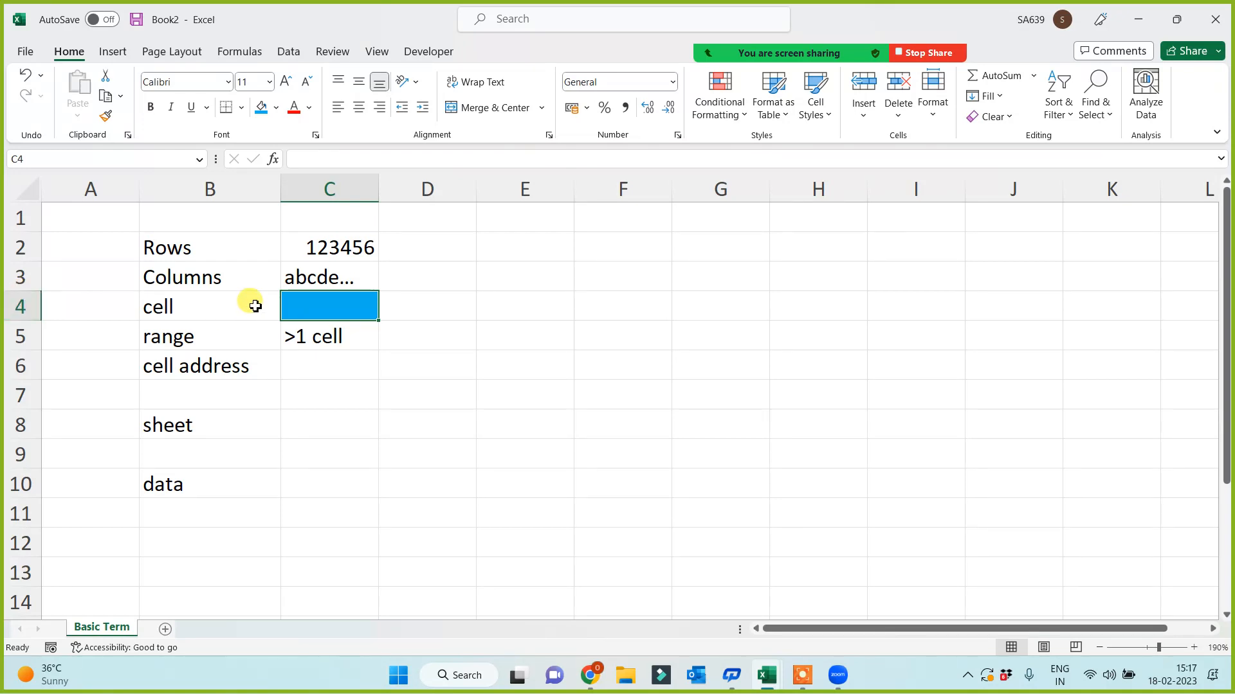
pyautogui.click(327, 314)
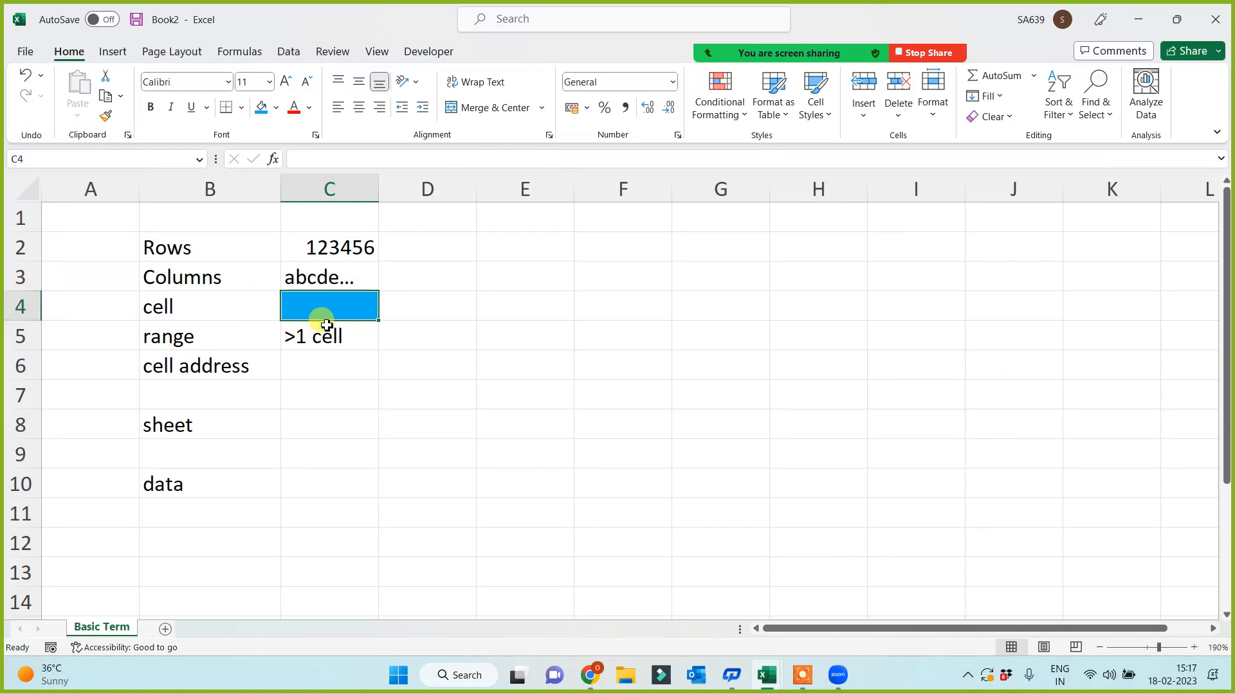
pyautogui.click(308, 373)
pyautogui.write('C')
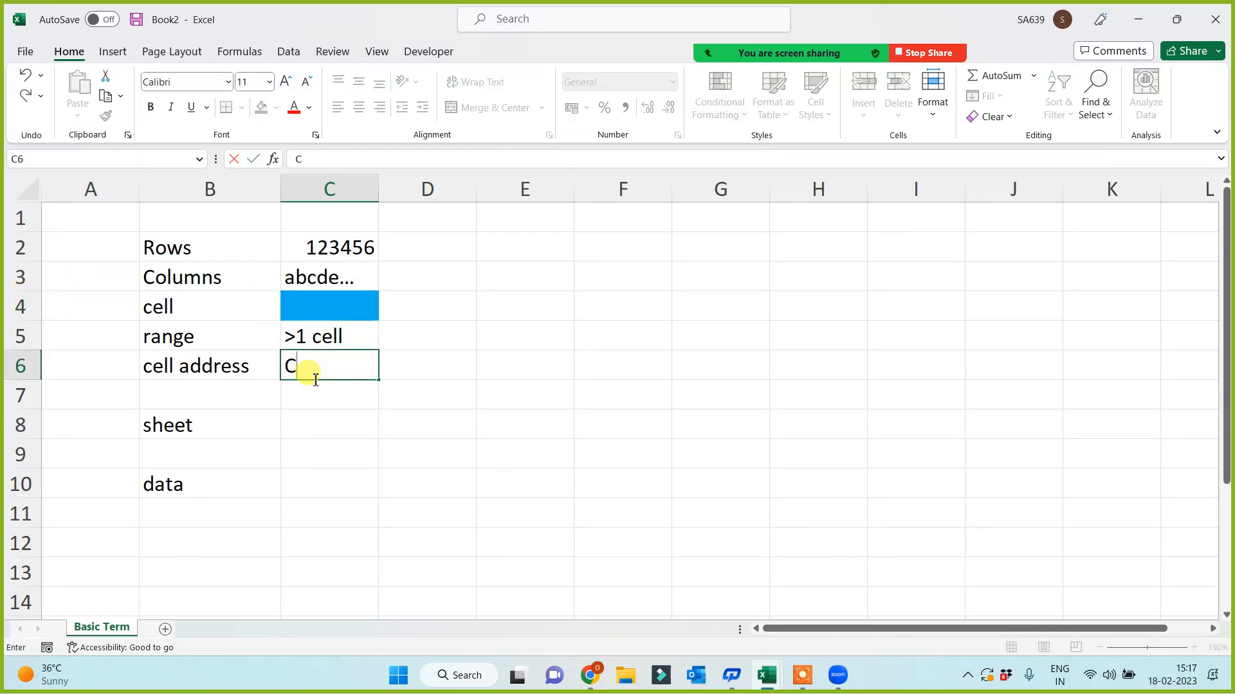
pyautogui.write('4')
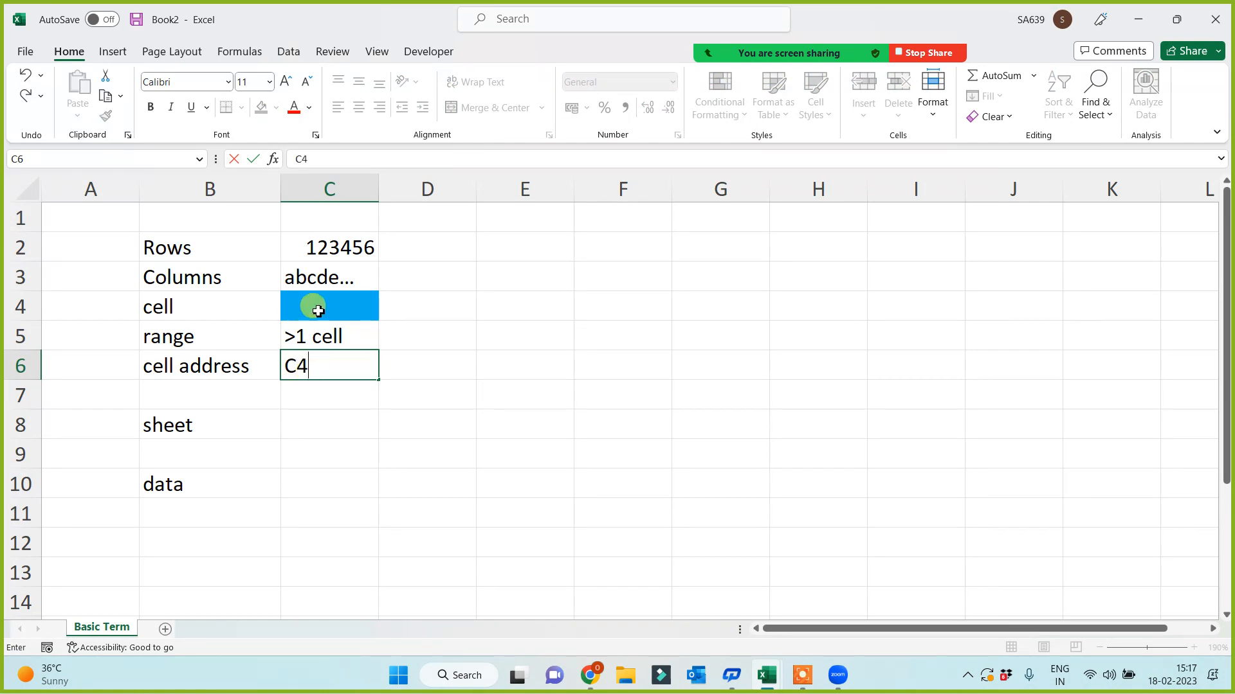
pyautogui.click(546, 366)
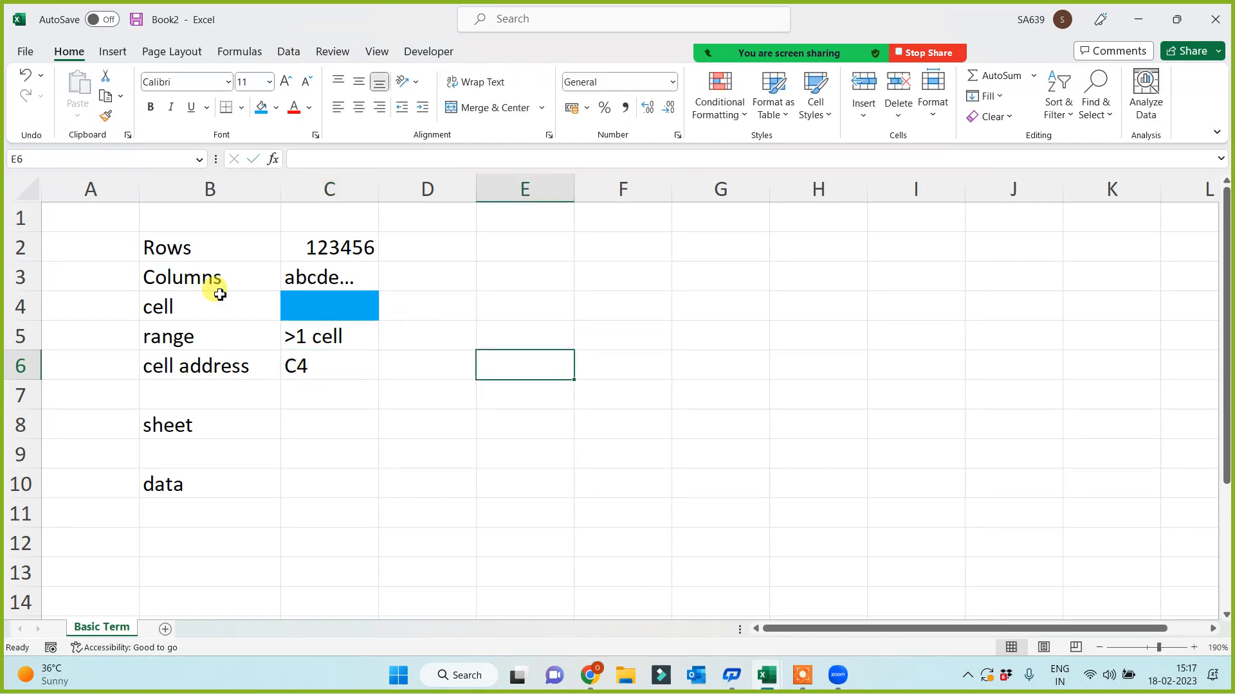
pyautogui.click(65, 211)
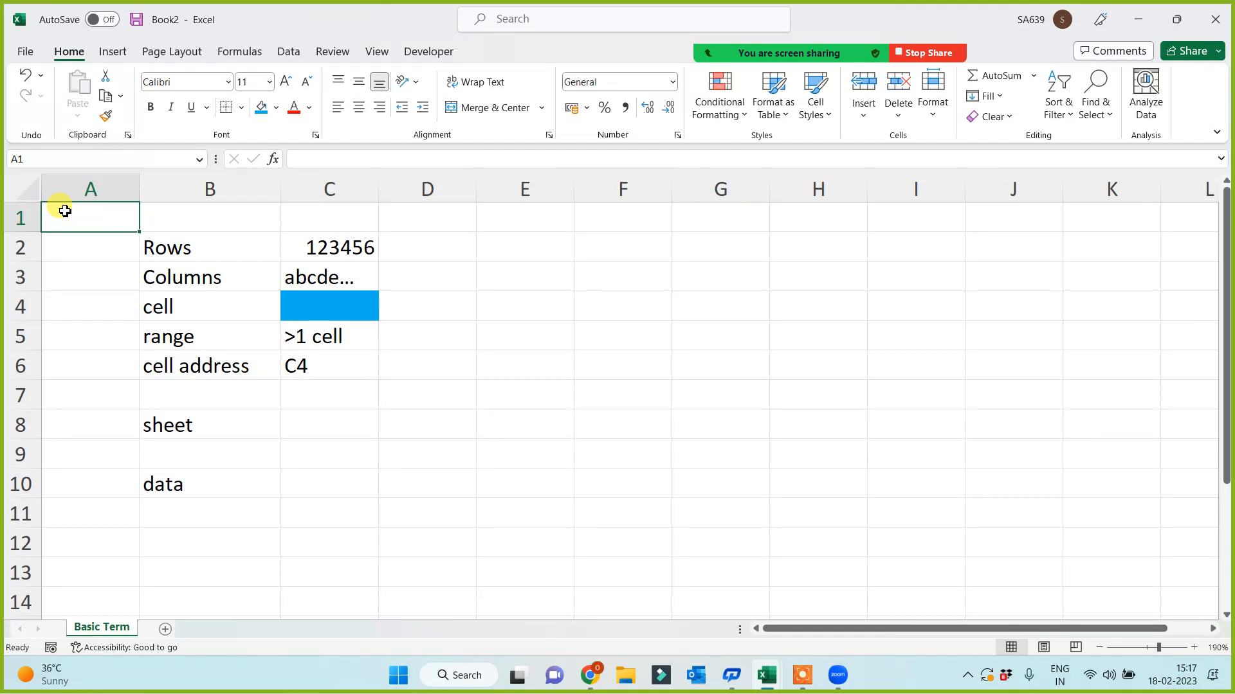
pyautogui.click(521, 417)
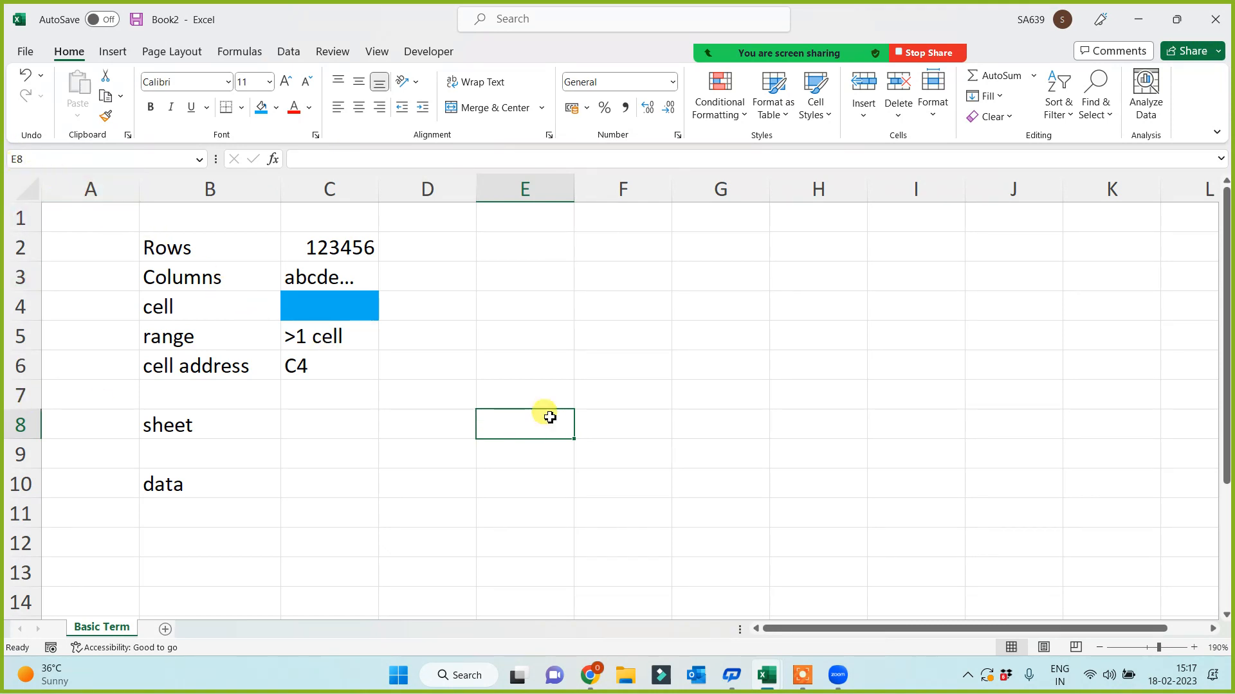
# - Extend the C6 entry to read 'C4, F2, A1, G10'
pyautogui.click(646, 423)
pyautogui.click(656, 297)
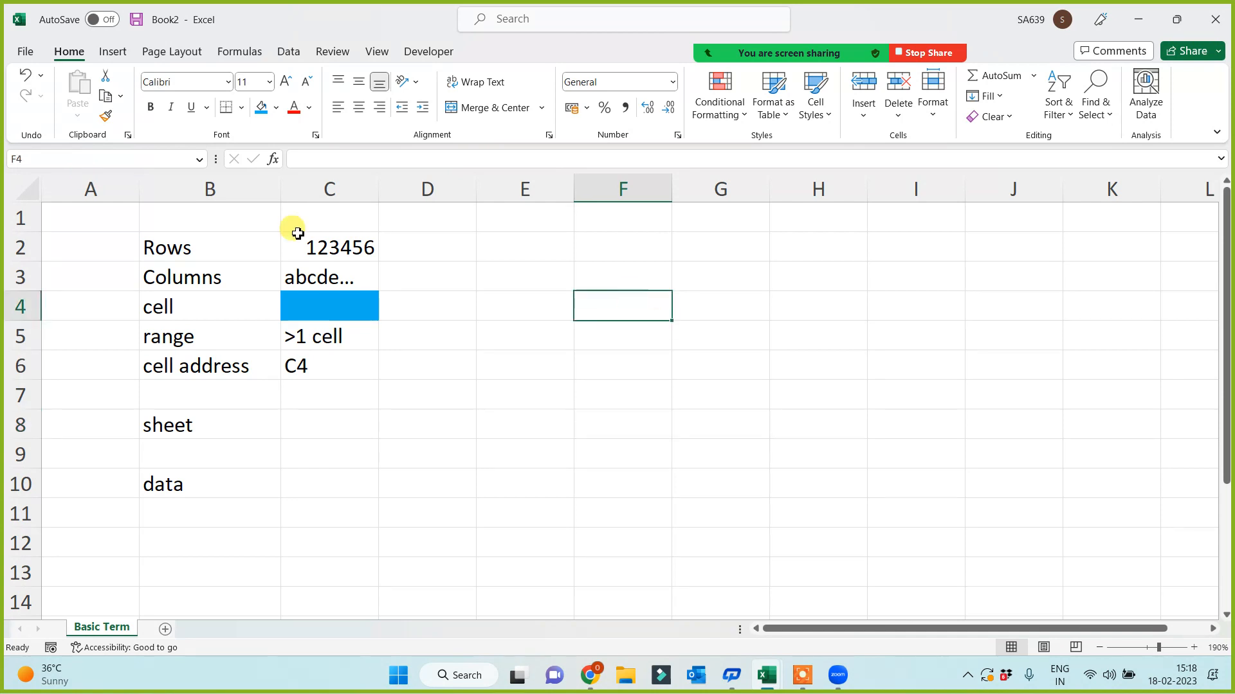
pyautogui.press('Right')
pyautogui.press('Right')
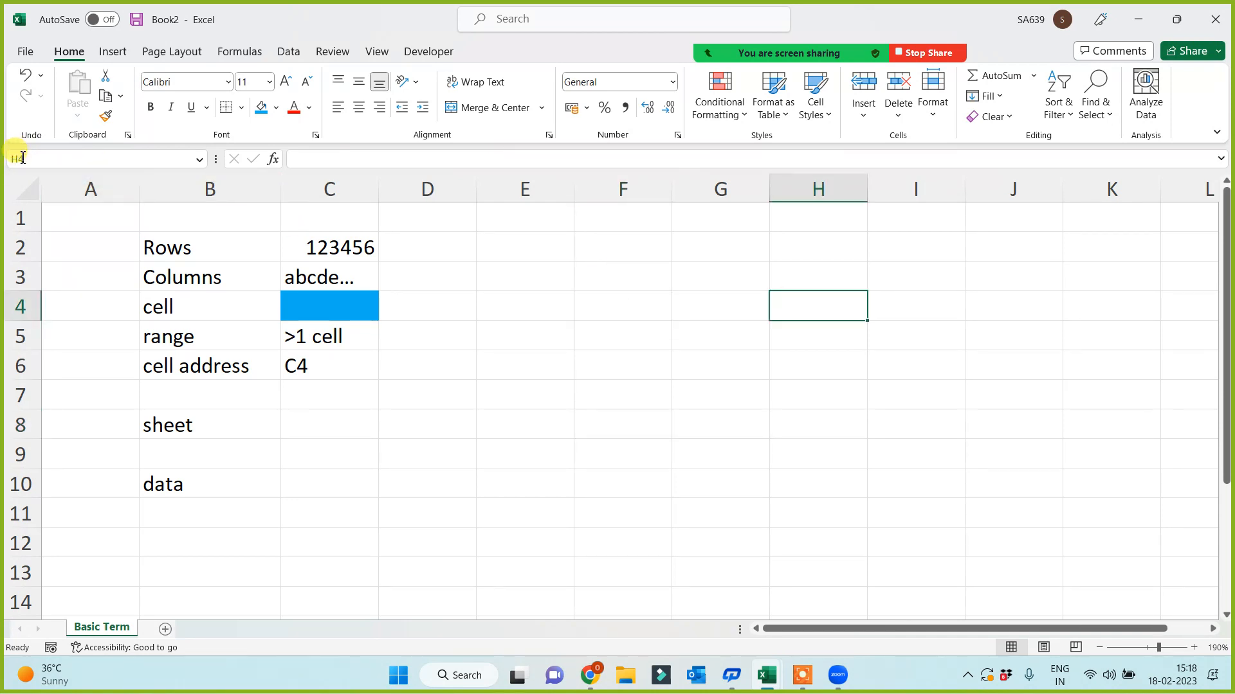
pyautogui.click(343, 370)
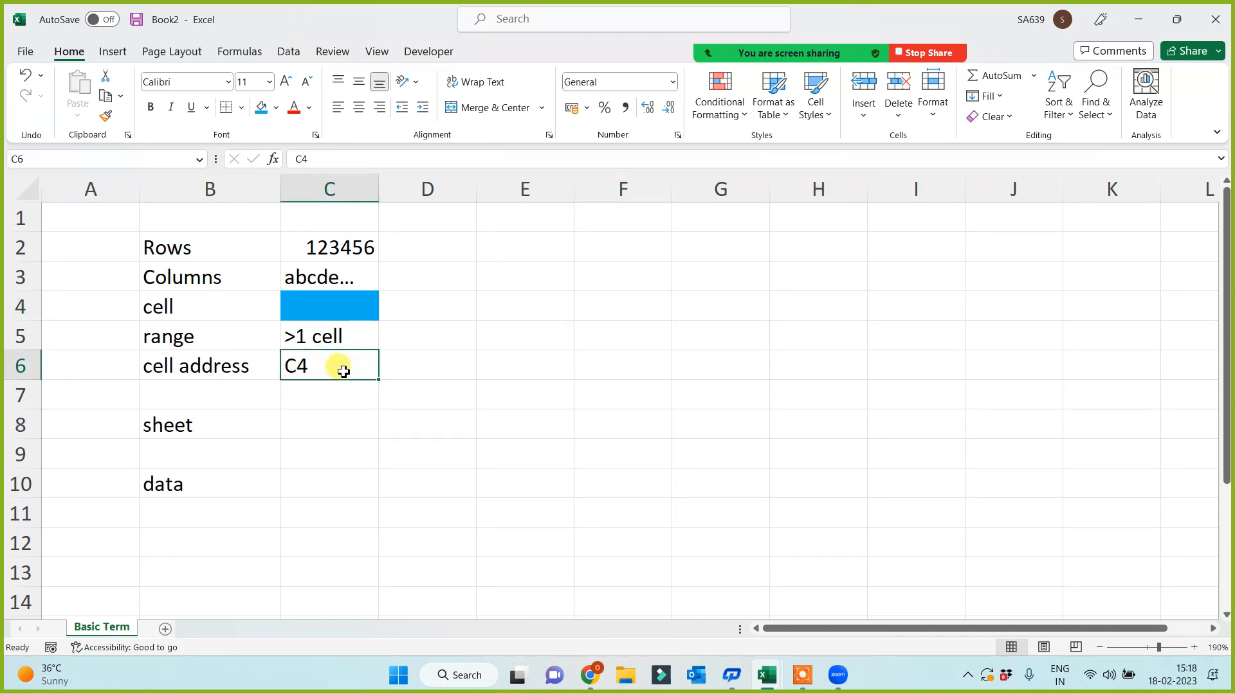
pyautogui.doubleClick(344, 372)
pyautogui.write(',')
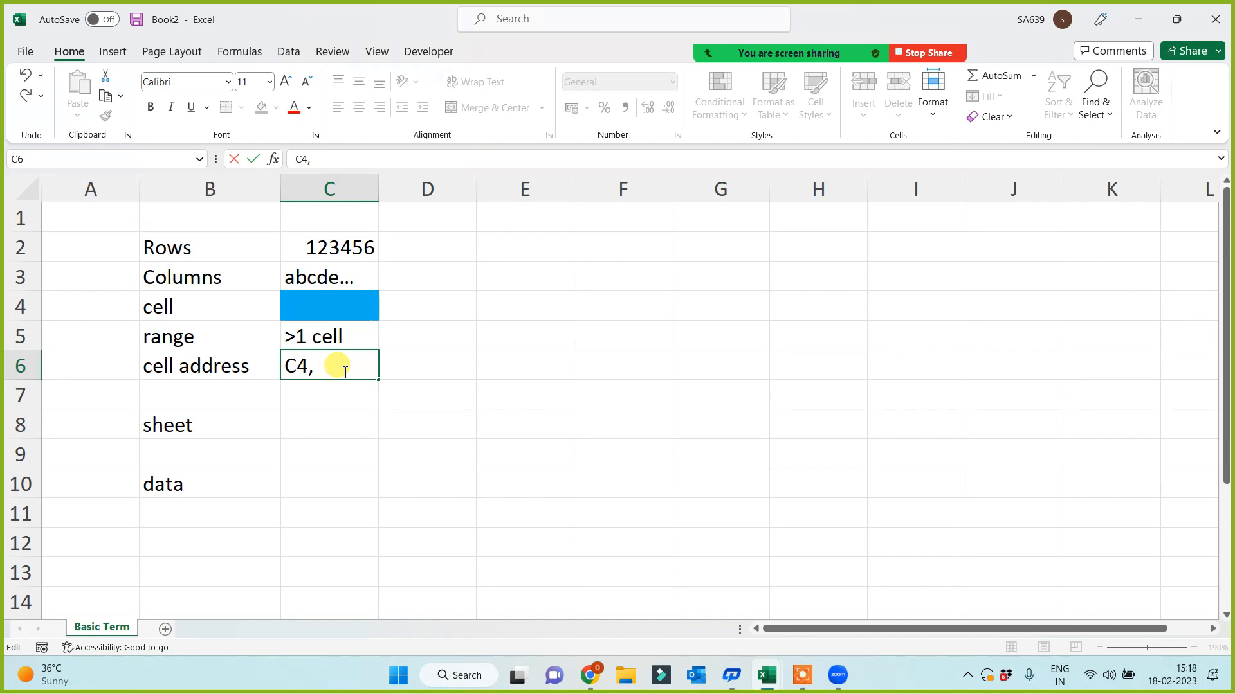
pyautogui.write('F2, A1, G10')
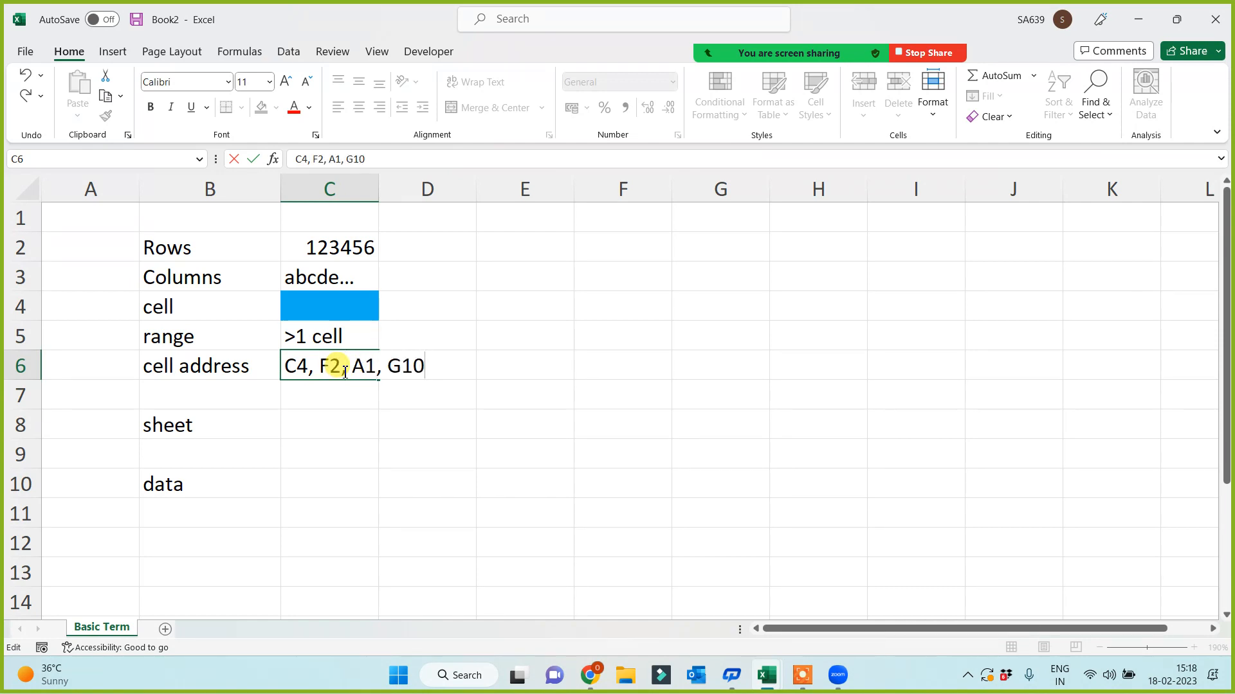
pyautogui.press('Return')
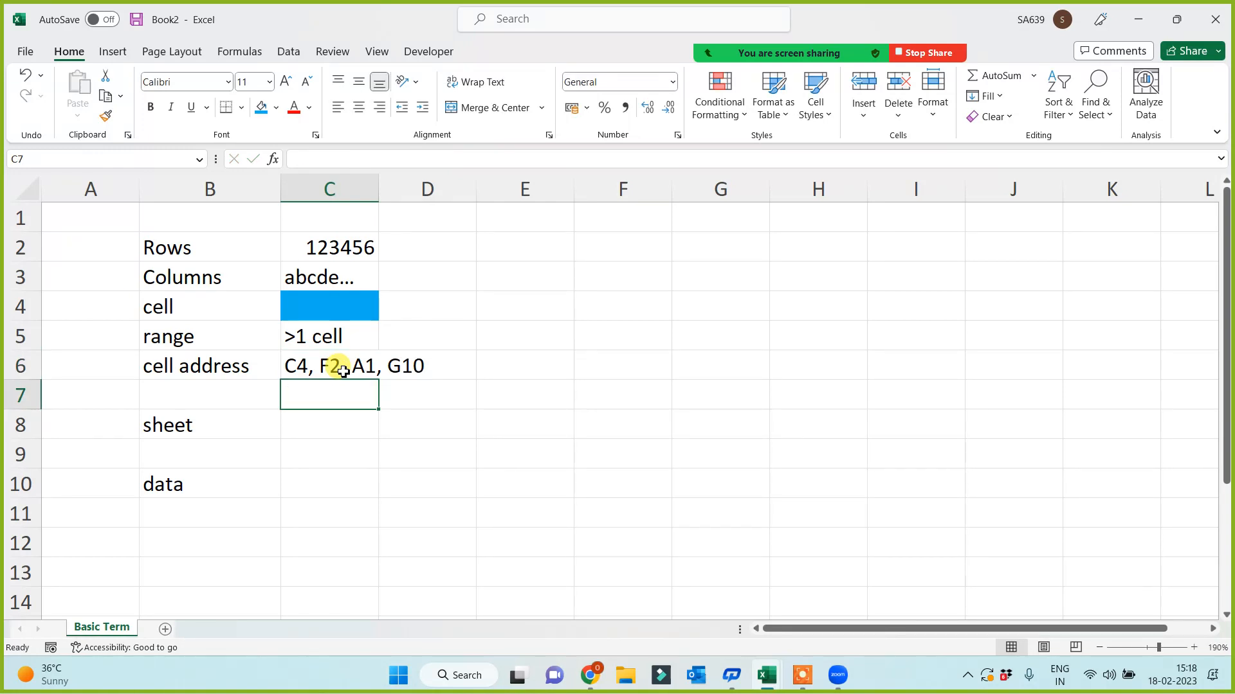
pyautogui.click(324, 484)
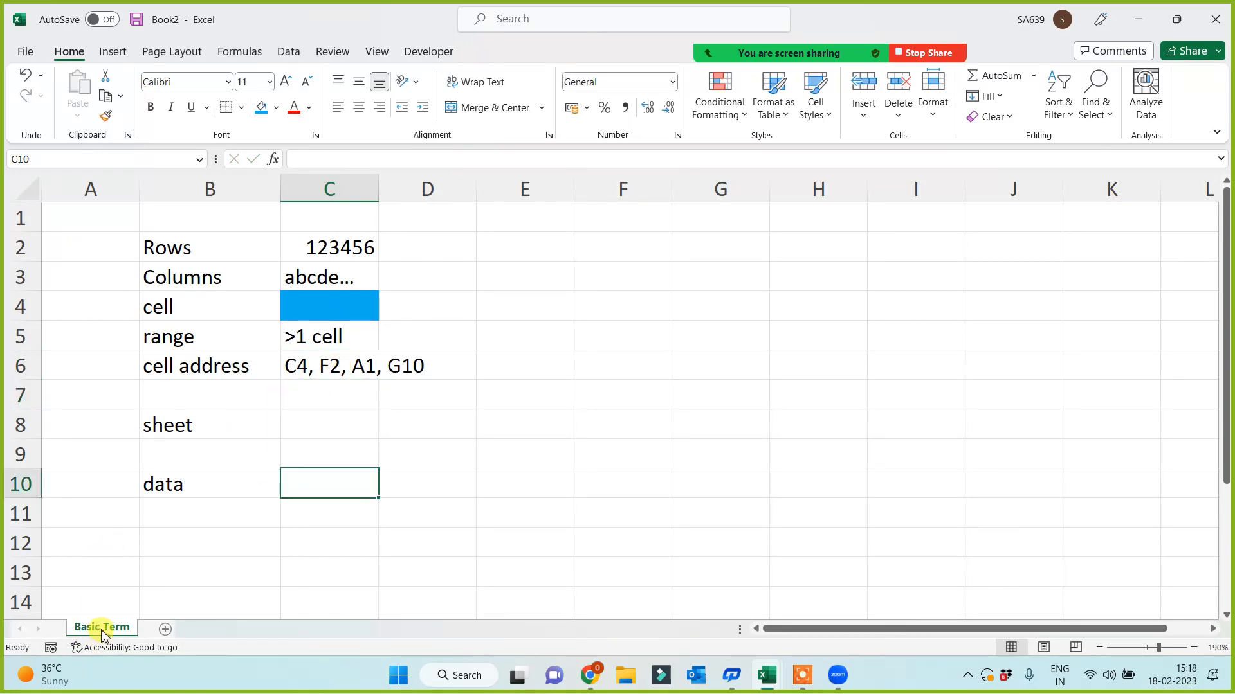
# - Add five new sheets, Sheet2 to Sheet6, and return to Basic Term
pyautogui.click(166, 629)
pyautogui.click(216, 629)
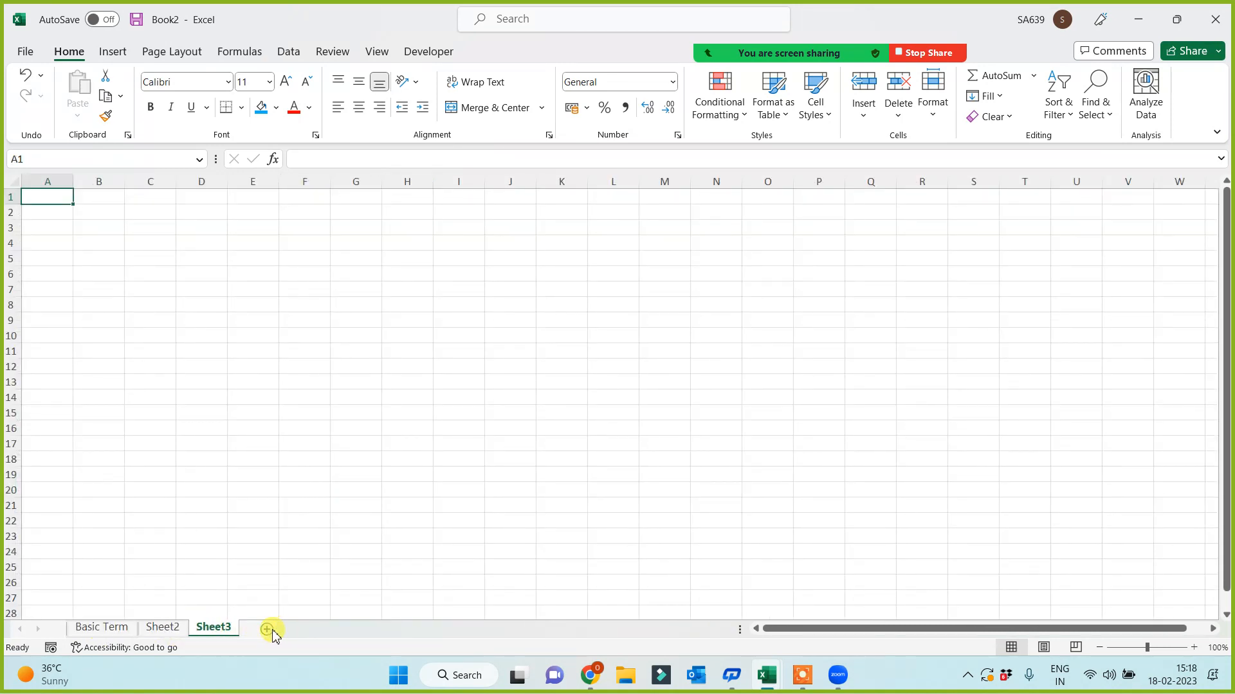
pyautogui.click(270, 630)
pyautogui.click(316, 630)
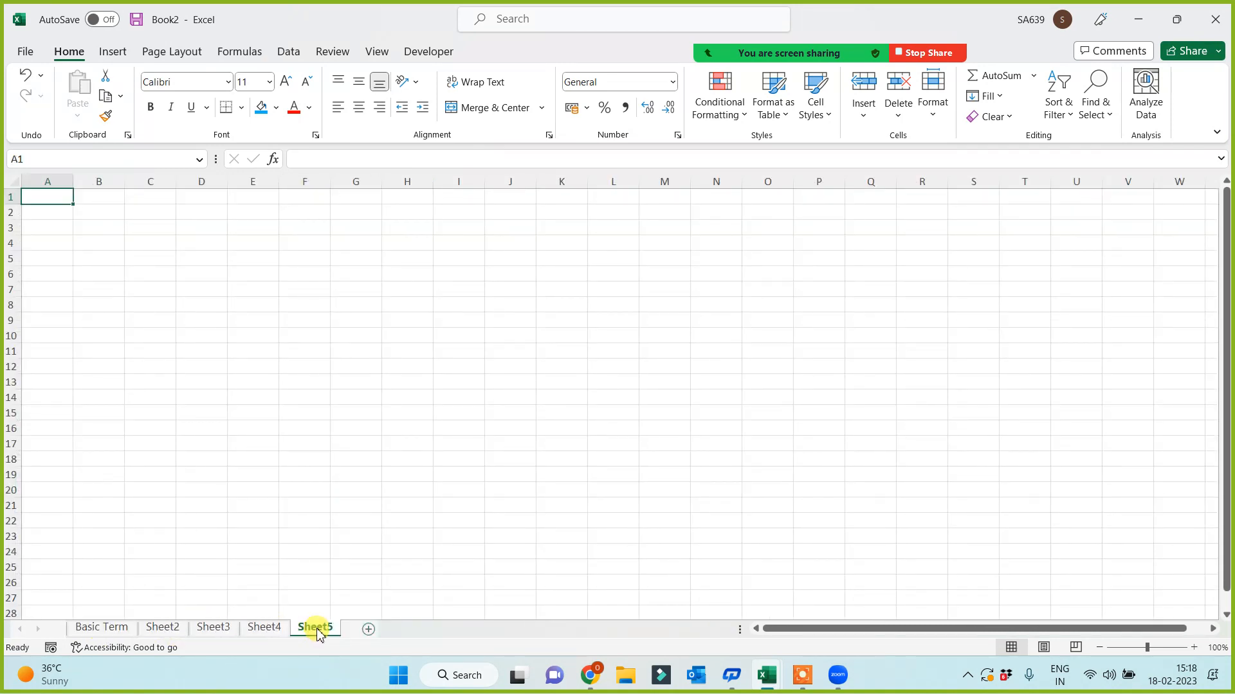
pyautogui.click(367, 630)
pyautogui.click(106, 630)
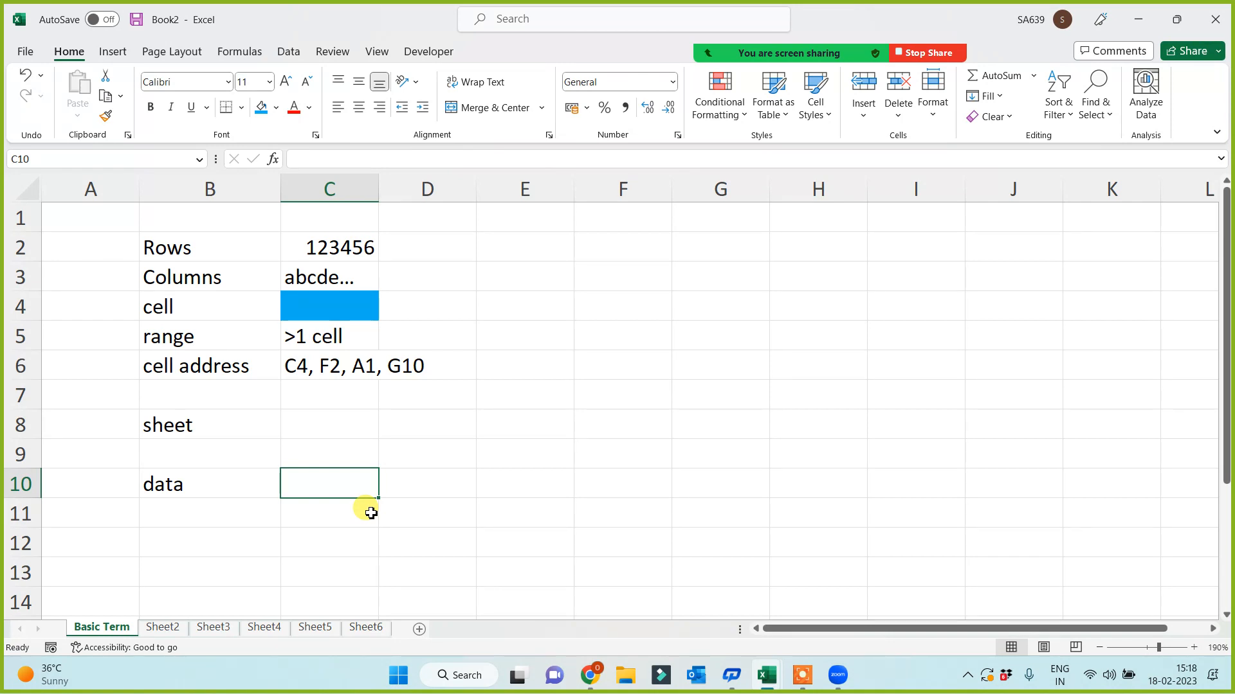
# - Change the B8 label from 'sheet' to 'sheet/s'
pyautogui.click(196, 543)
pyautogui.click(218, 428)
pyautogui.doubleClick(219, 428)
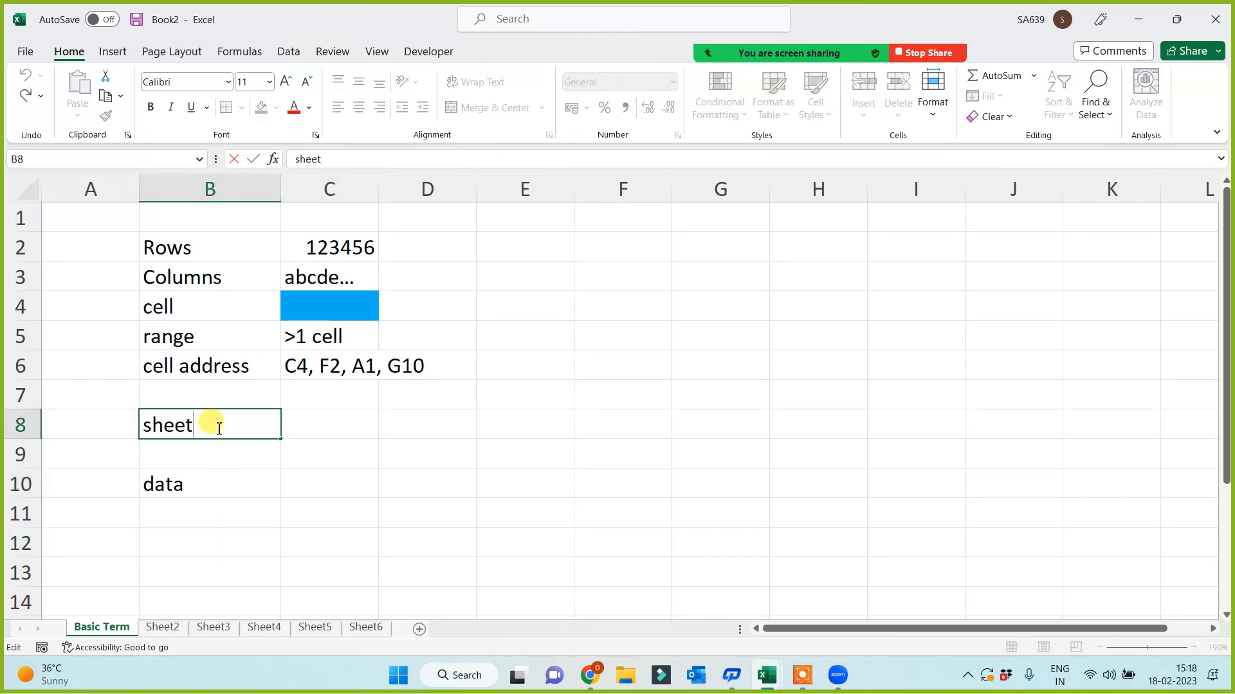
pyautogui.write('/s')
pyautogui.click(382, 541)
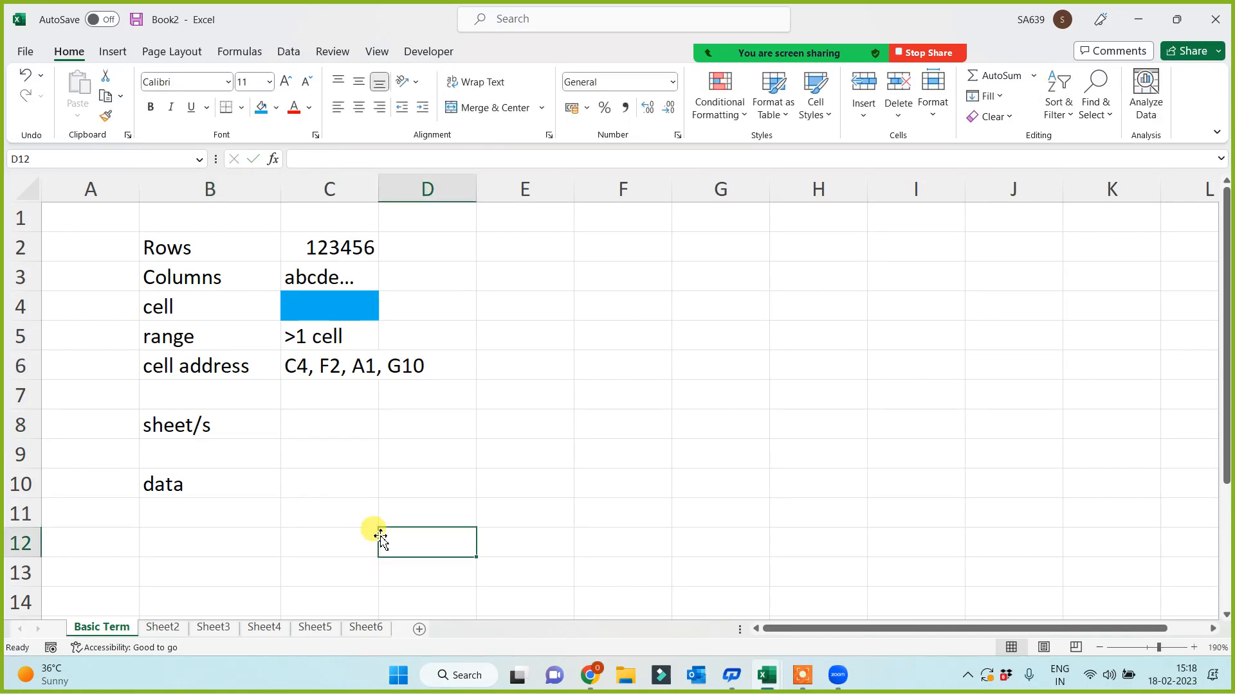
pyautogui.click(203, 495)
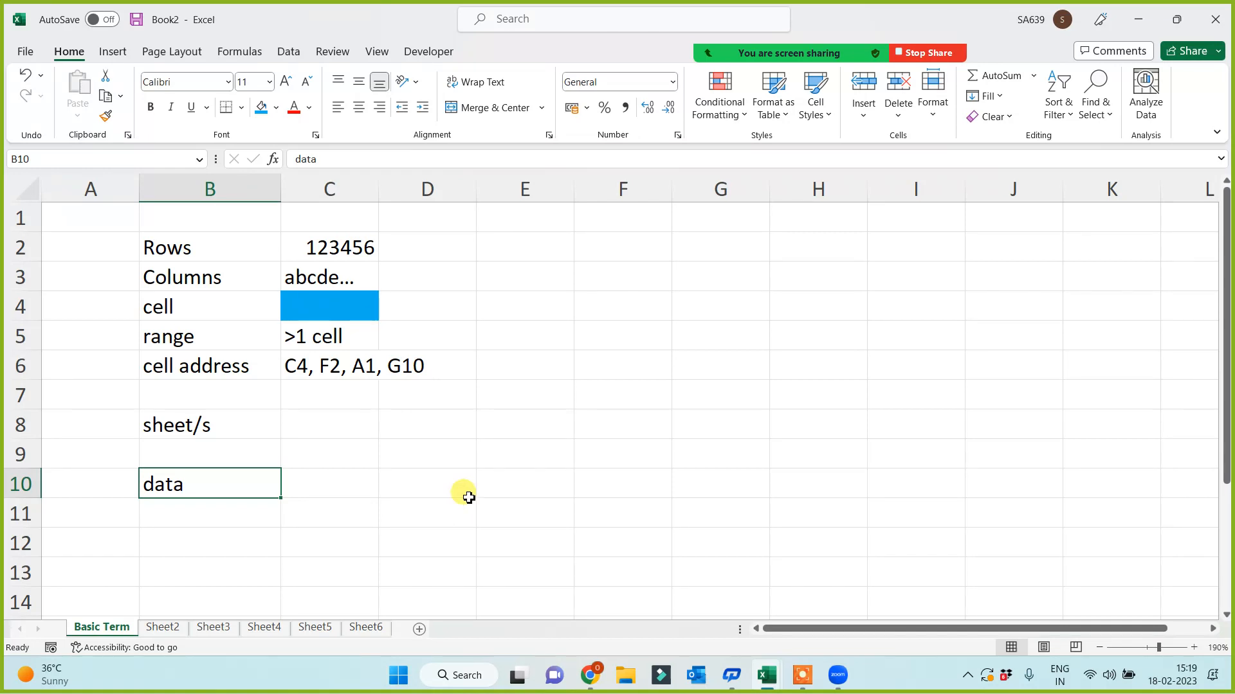
# - Apply All Borders to the empty range F3:K13 to form a grid
pyautogui.moveTo(592, 287); pyautogui.dragTo(1119, 576)
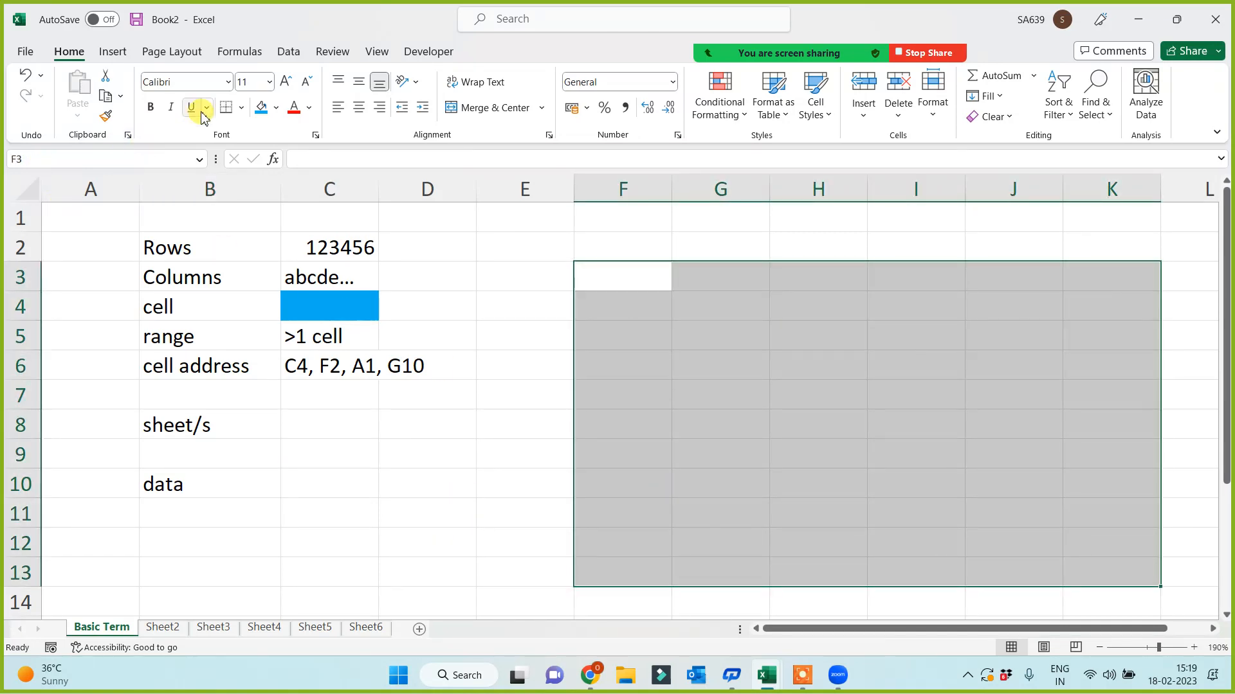
pyautogui.click(241, 107)
pyautogui.click(233, 273)
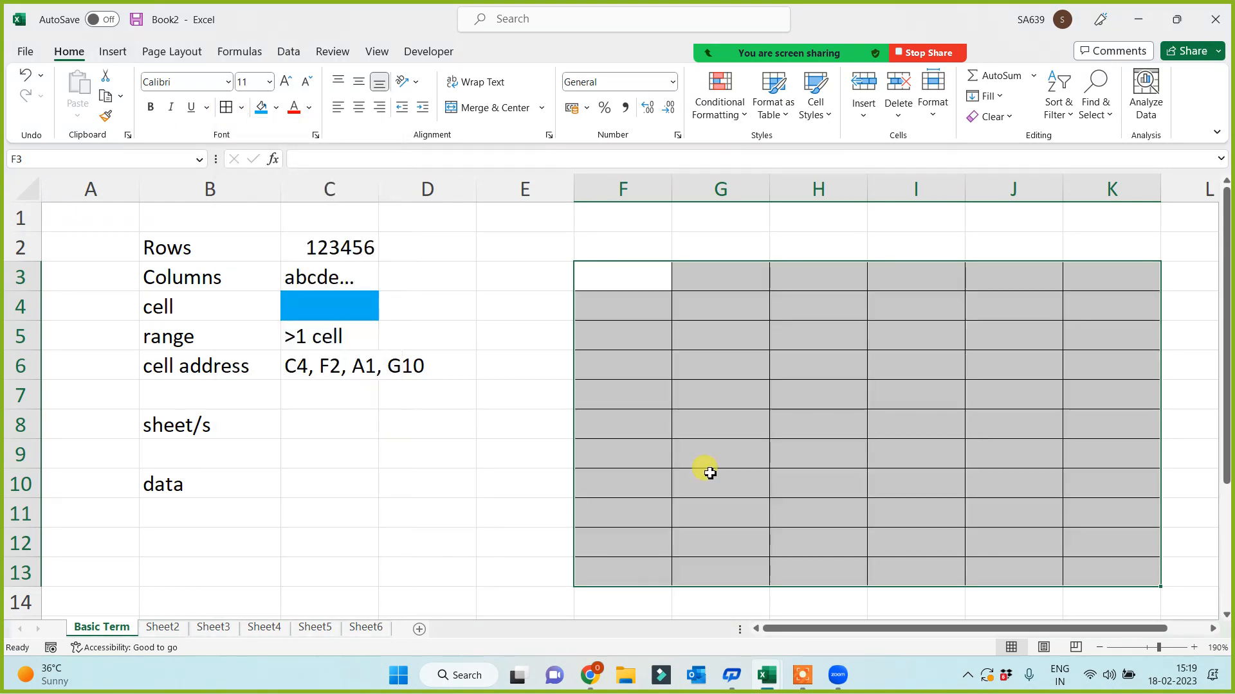
pyautogui.click(738, 459)
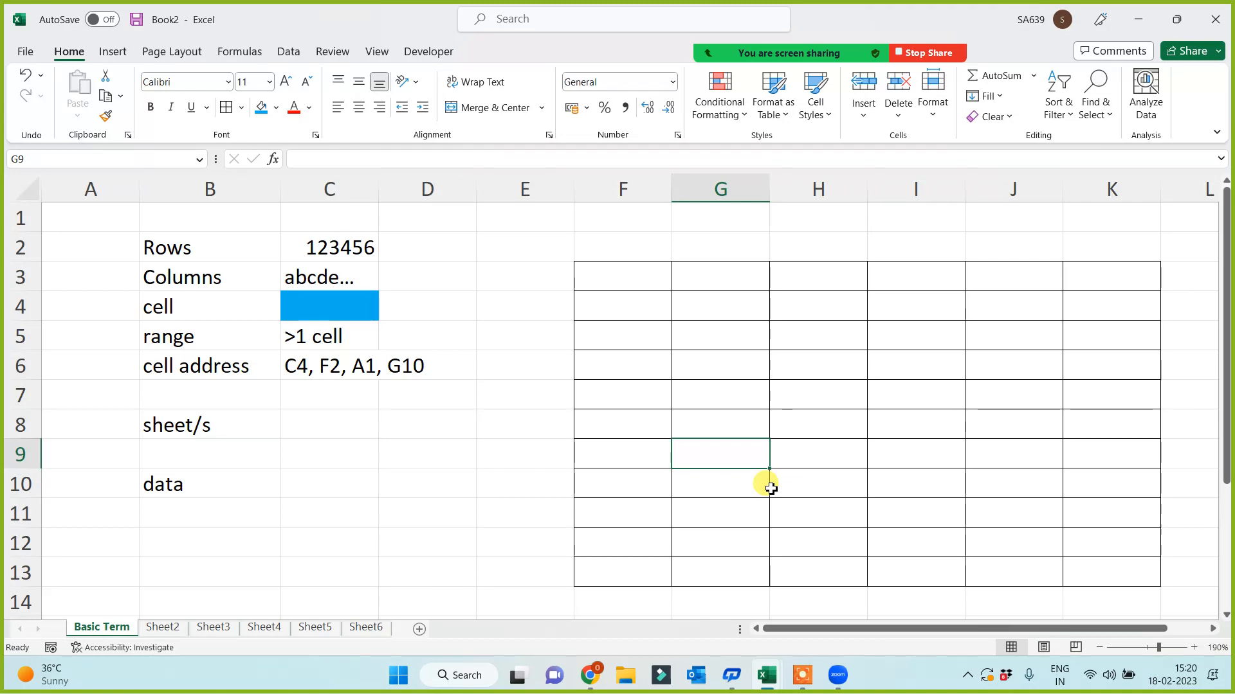
pyautogui.click(662, 399)
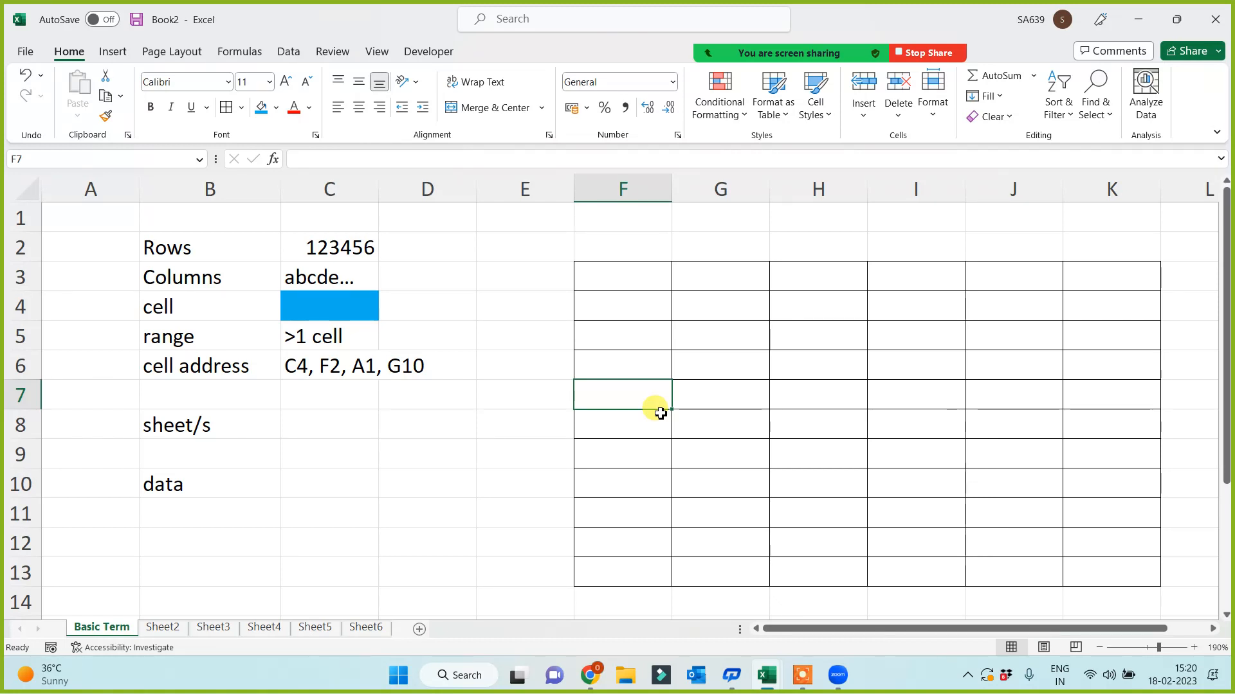
pyautogui.click(553, 452)
pyautogui.click(620, 281)
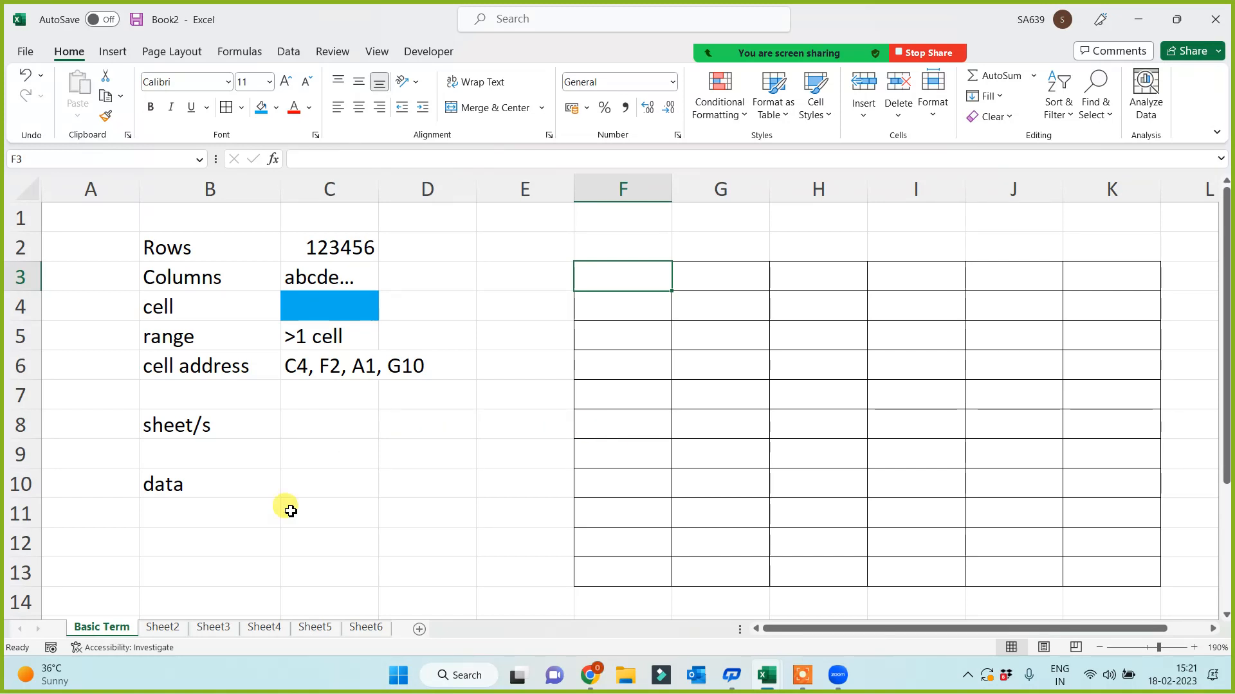
# - Rename Sheet2 to 'Sheet Options'
pyautogui.click(166, 630)
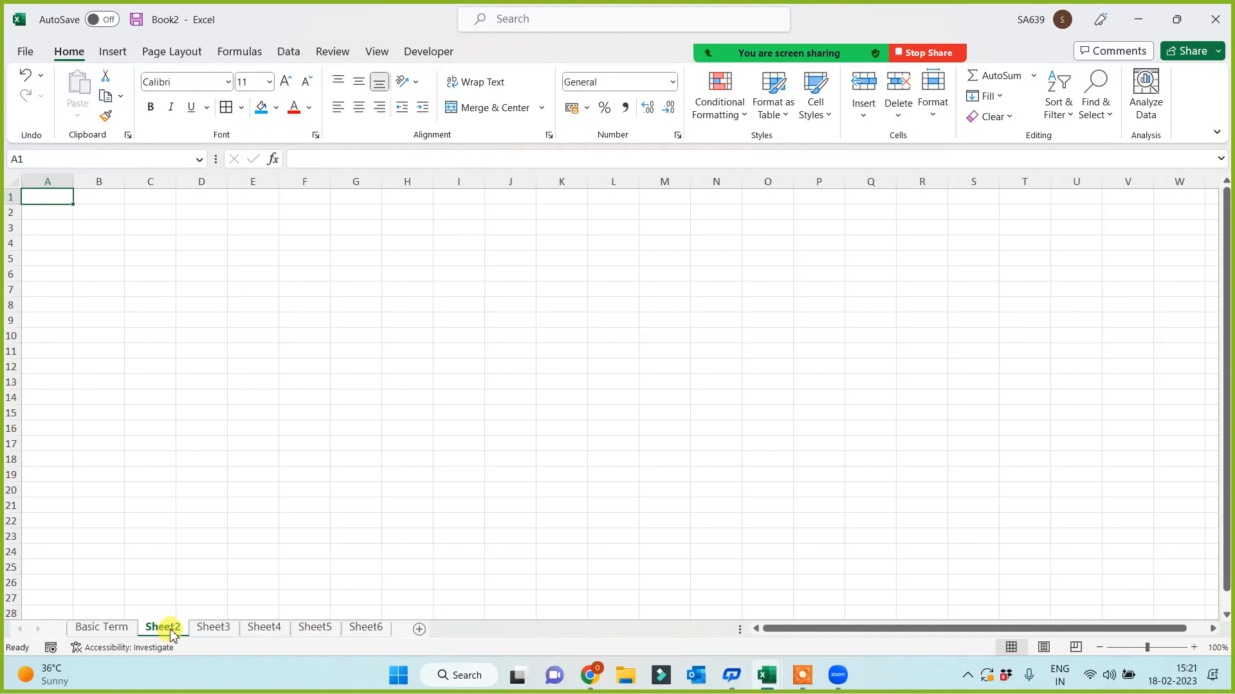
pyautogui.doubleClick(169, 628)
pyautogui.write('Sheet OPtions')
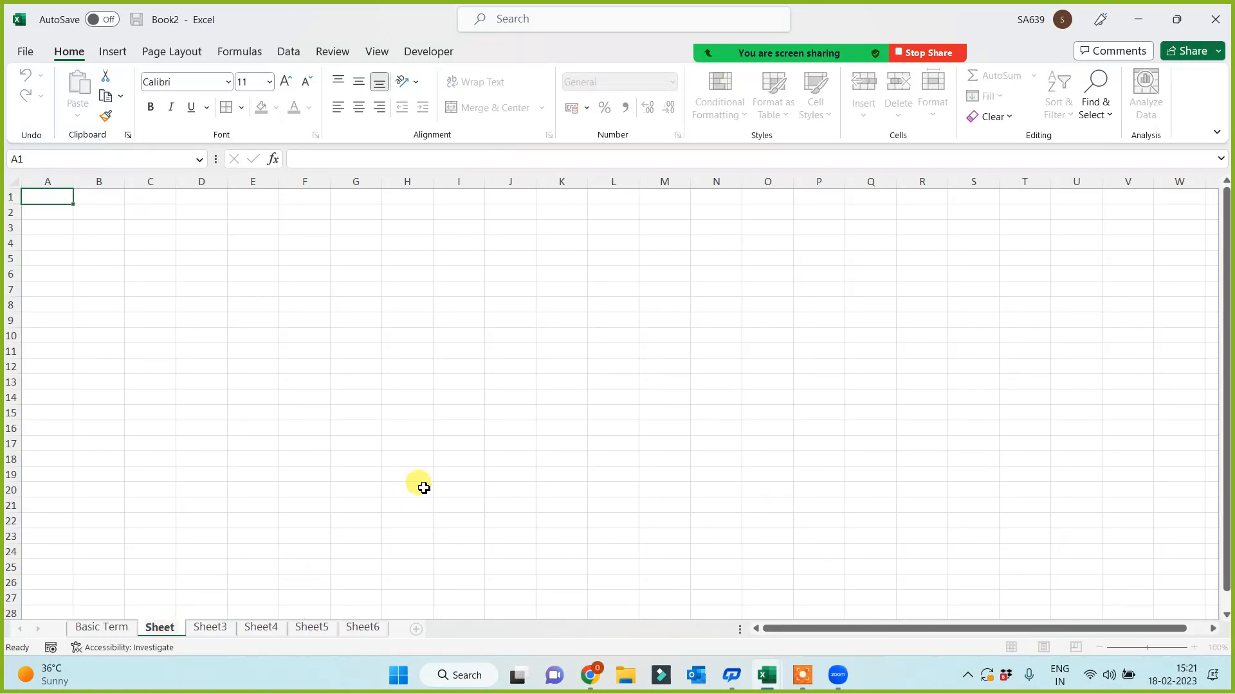
pyautogui.press('BackSpace')
pyautogui.press('BackSpace')
pyautogui.press('BackSpace')
pyautogui.press('BackSpace')
pyautogui.press('BackSpace')
pyautogui.press('BackSpace')
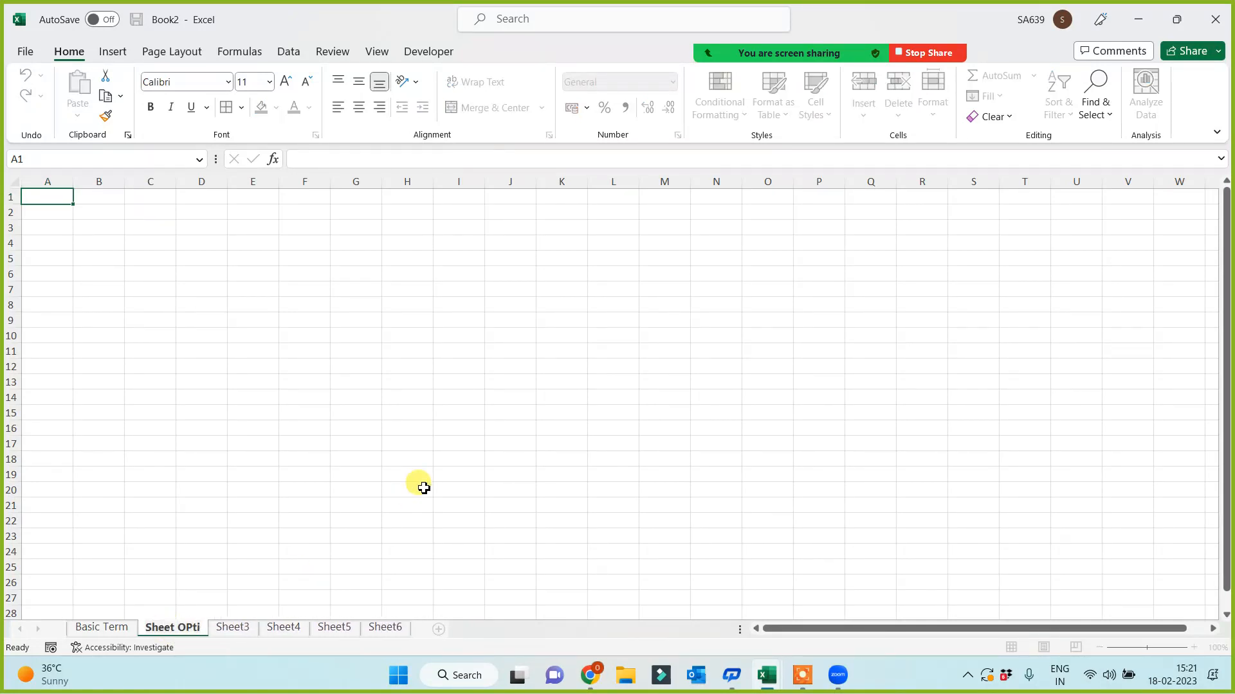
pyautogui.write('ptions')
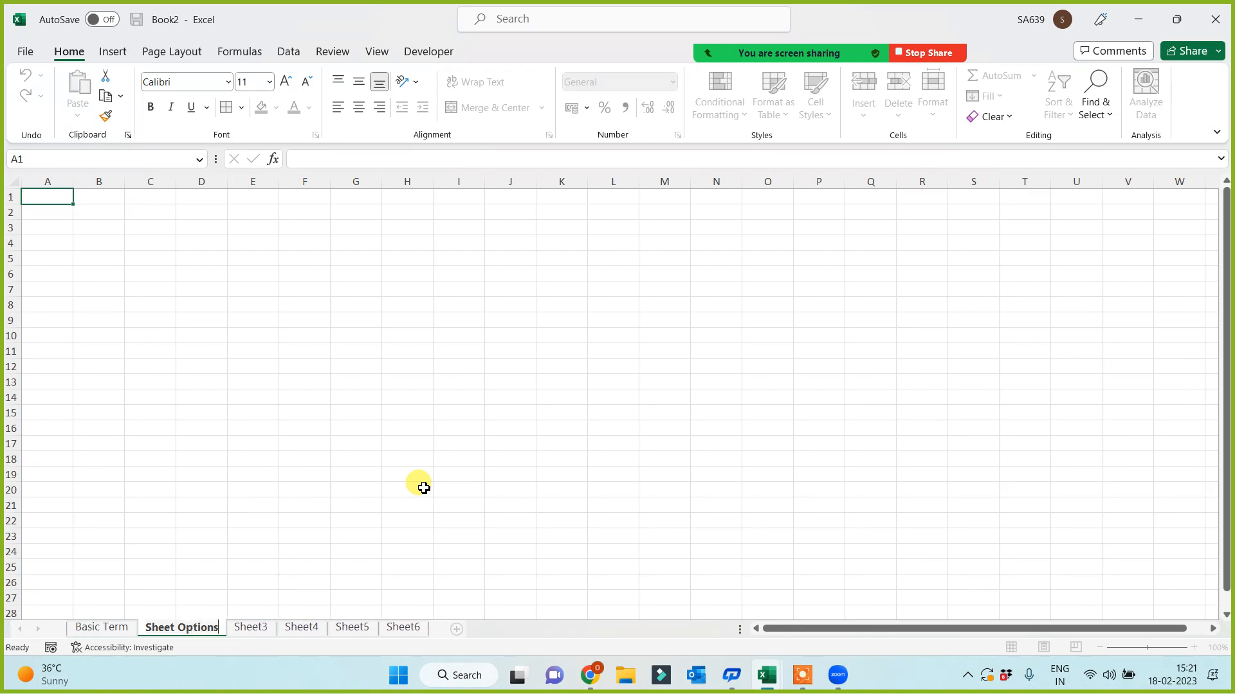
pyautogui.click(509, 310)
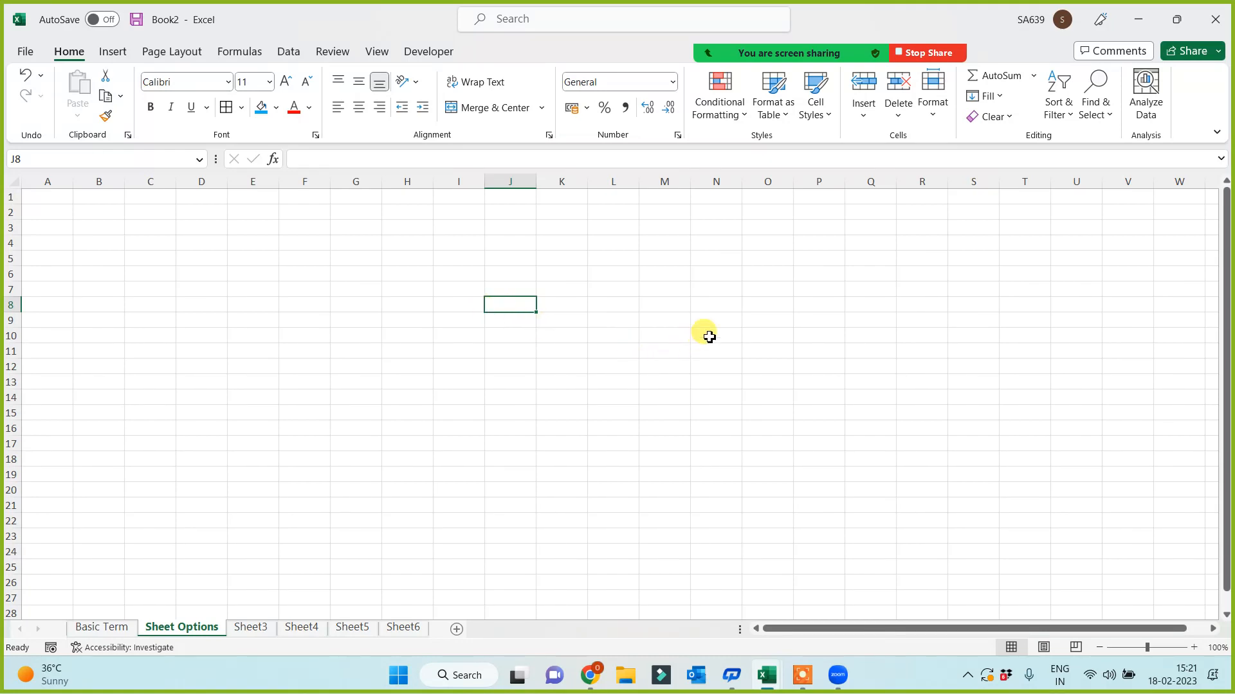
# - Review the right-click menus for a cell and for the sheet tab
pyautogui.click(609, 306)
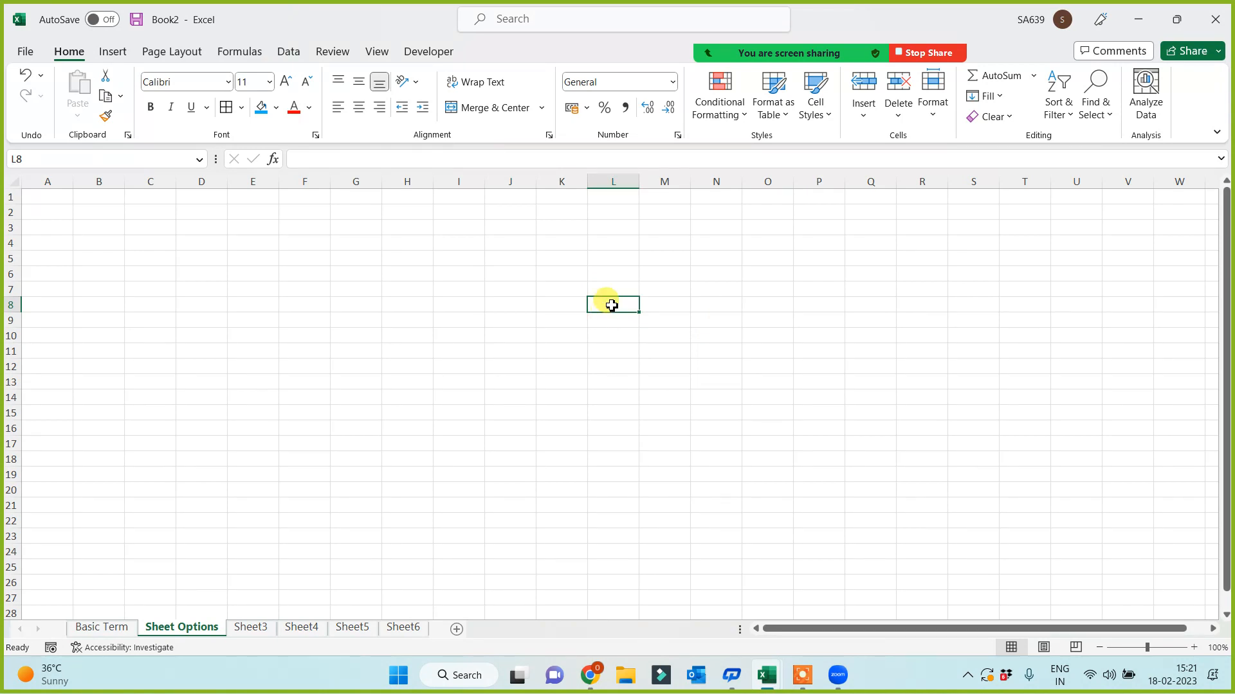
pyautogui.rightClick(611, 305)
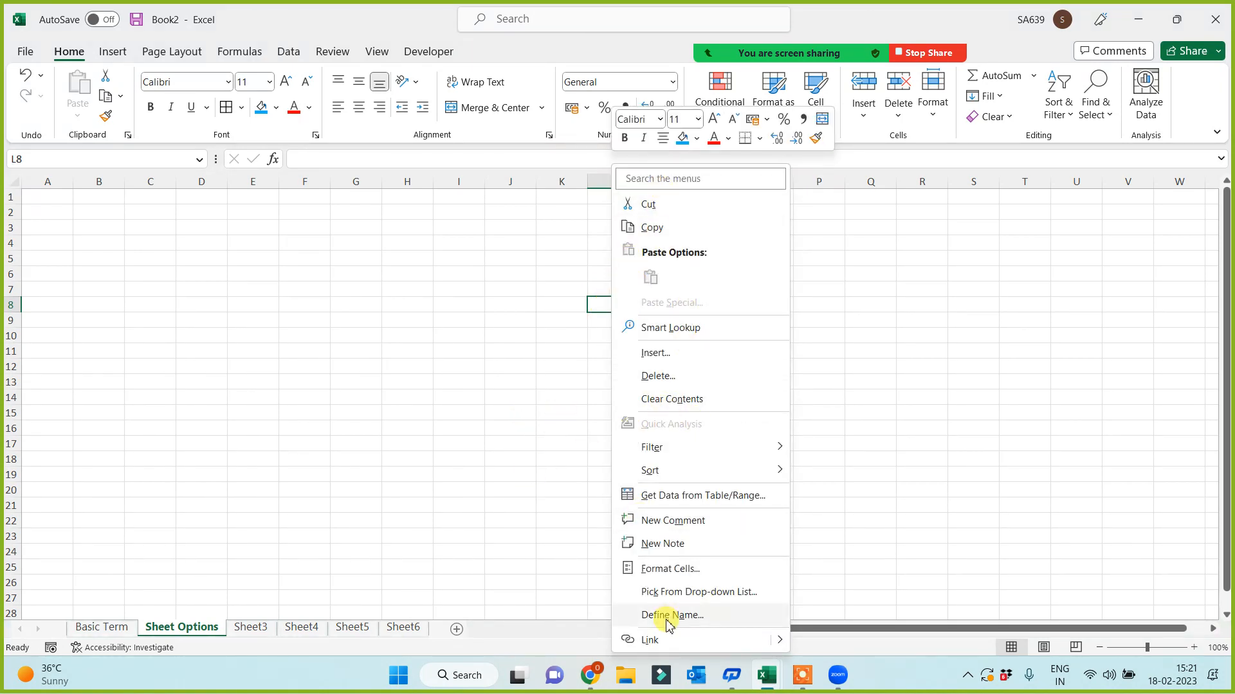
pyautogui.click(441, 510)
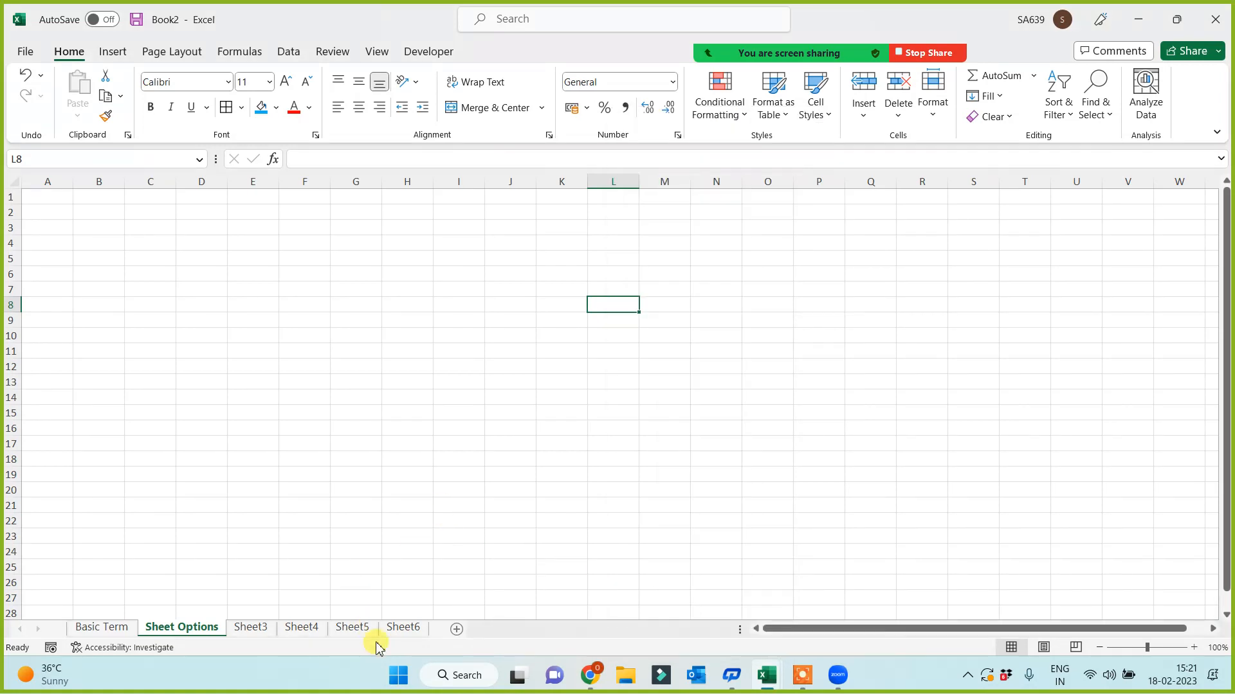
pyautogui.rightClick(202, 634)
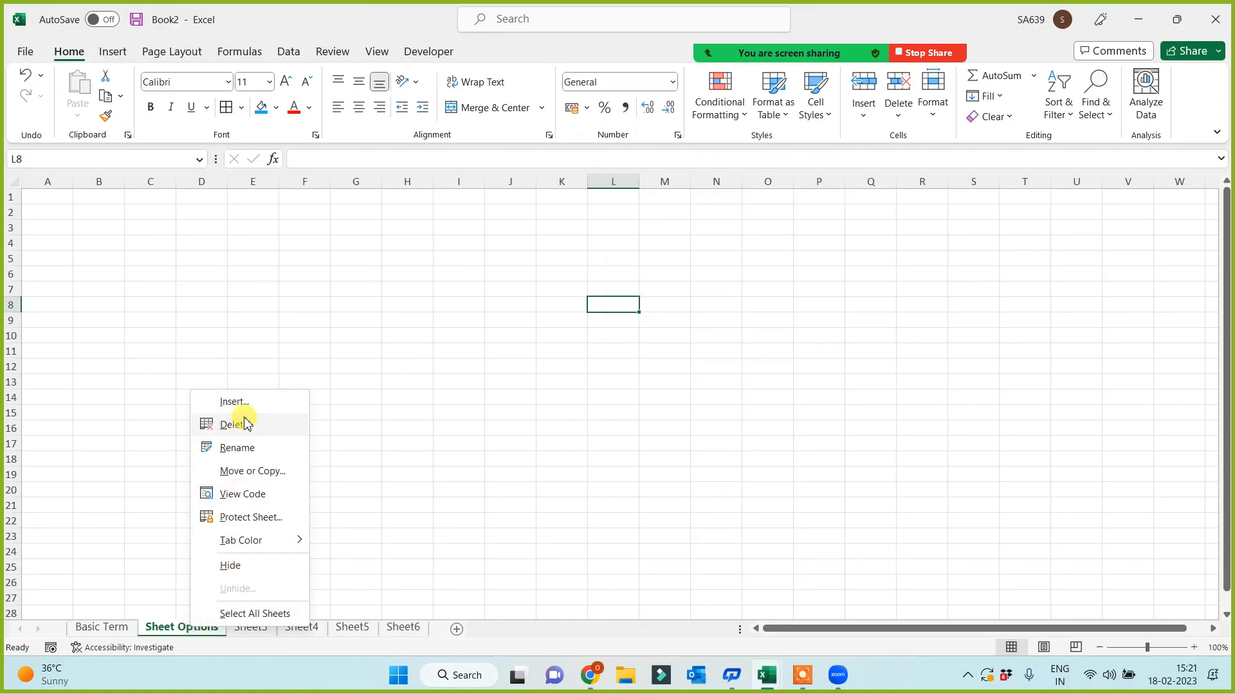
pyautogui.click(499, 493)
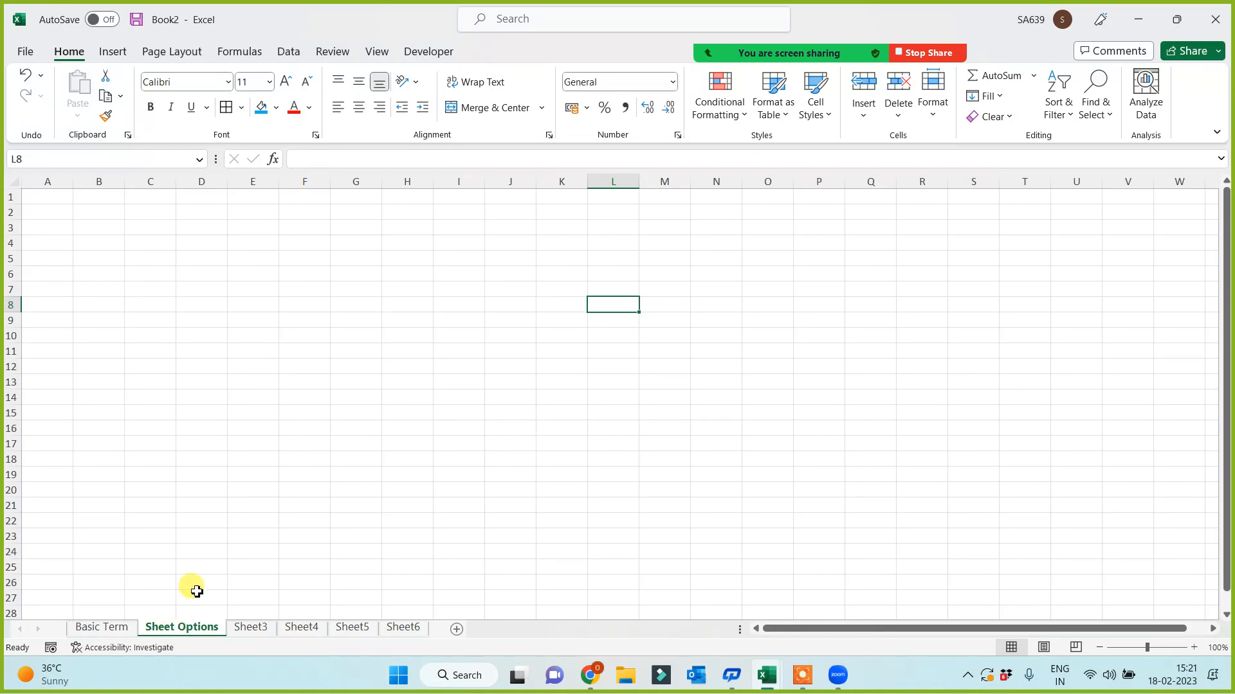
pyautogui.click(98, 213)
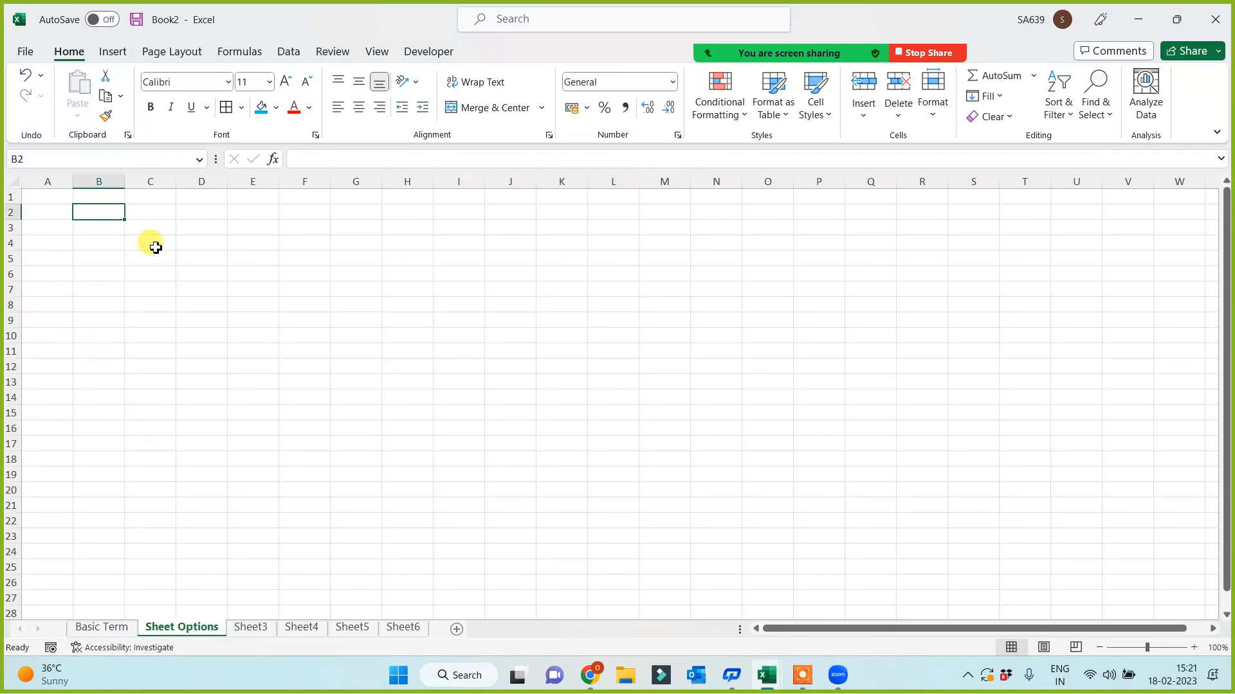
pyautogui.click(112, 52)
pyautogui.click(200, 103)
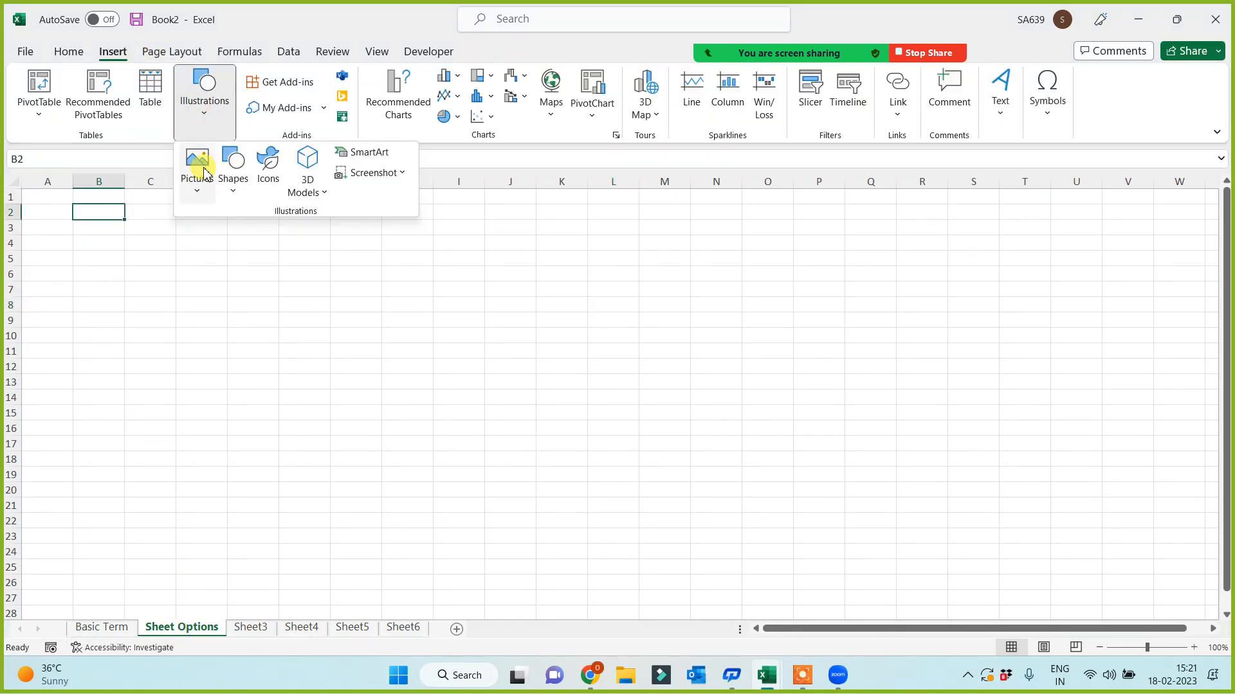
pyautogui.click(204, 173)
pyautogui.click(219, 241)
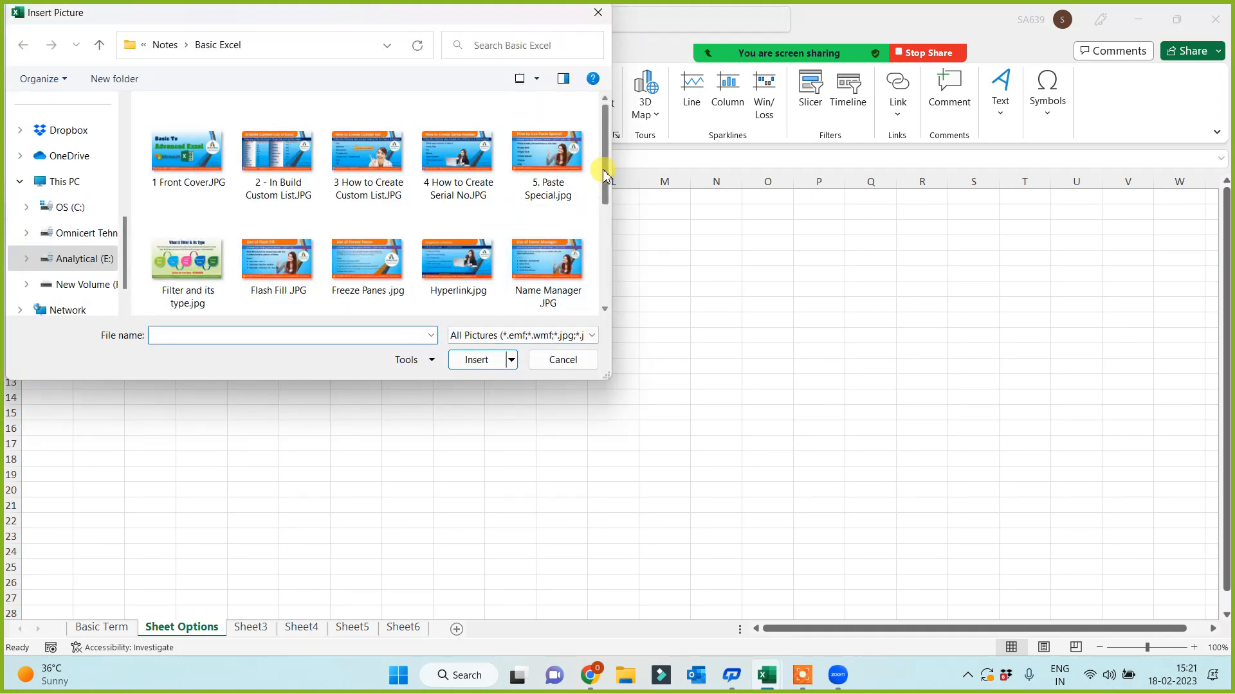
pyautogui.moveTo(605, 173); pyautogui.dragTo(603, 242)
pyautogui.click(541, 206)
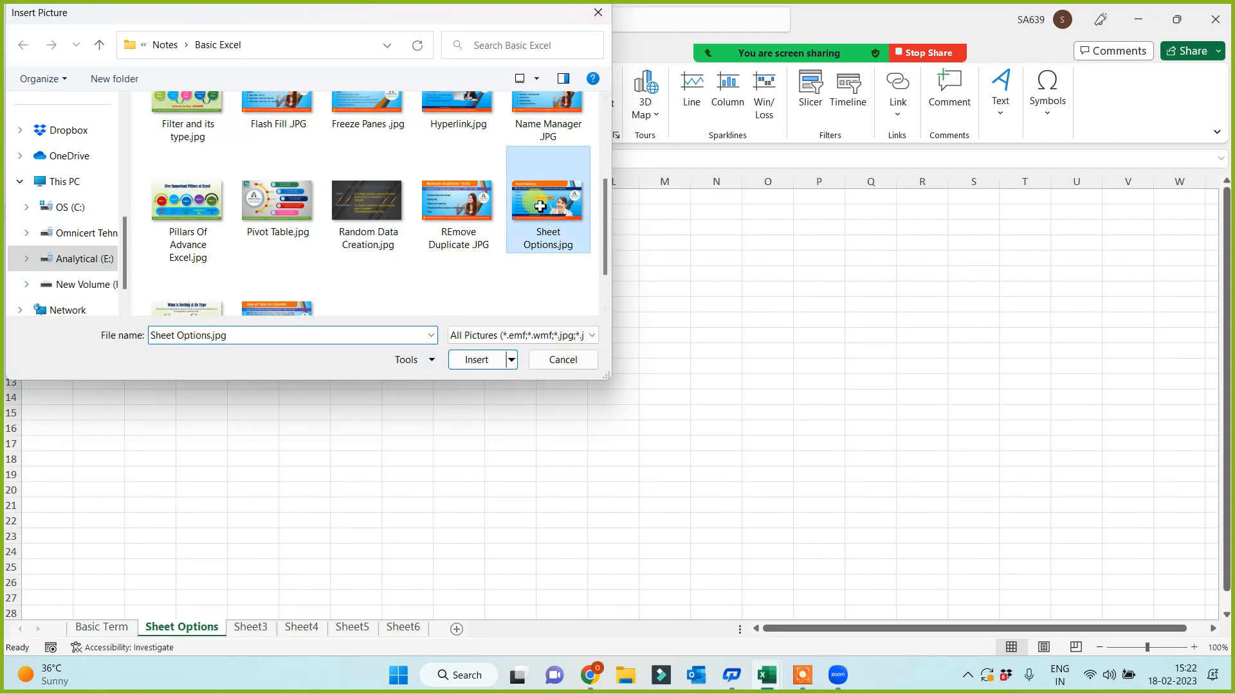
pyautogui.doubleClick(540, 206)
pyautogui.click(896, 348)
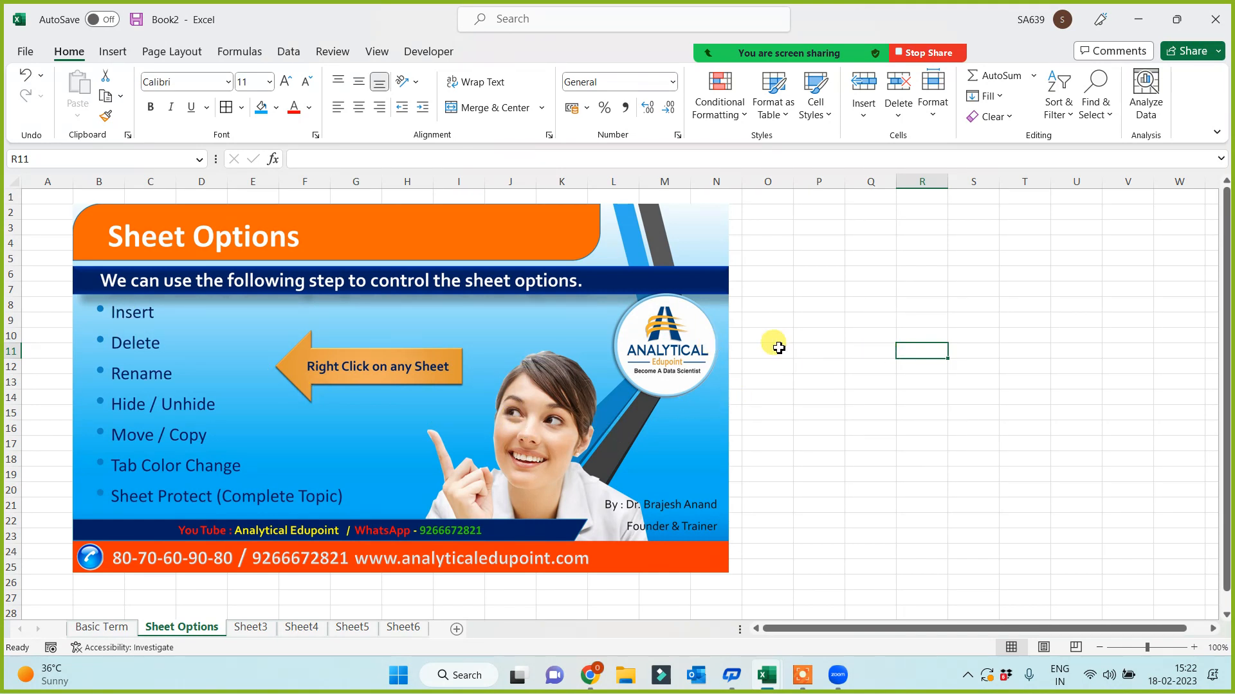
# - Add four new sheets after Sheet Options
pyautogui.click(458, 629)
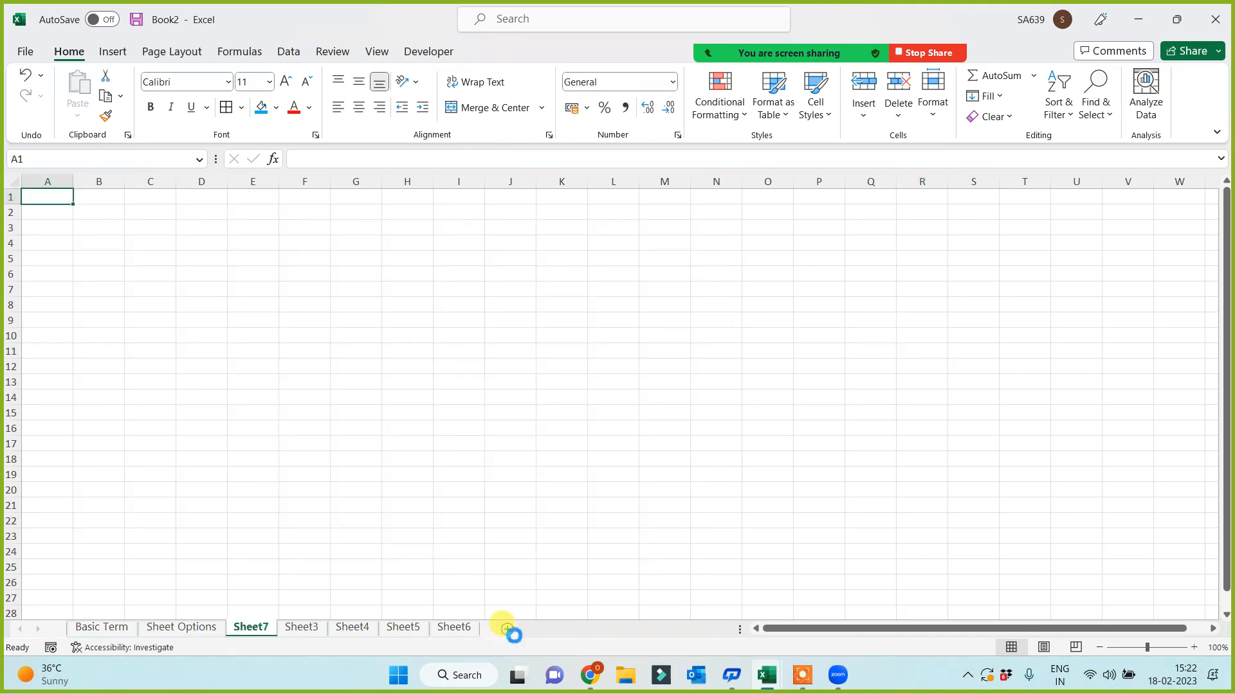
pyautogui.click(507, 629)
pyautogui.click(557, 630)
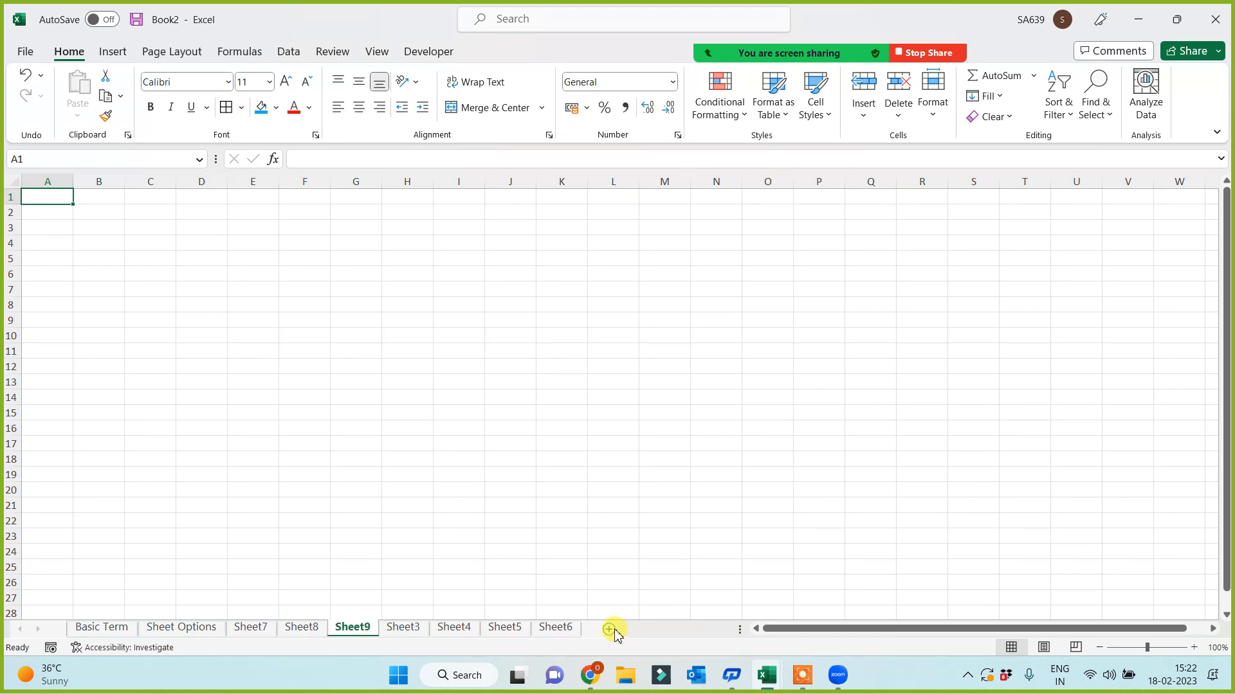
pyautogui.click(610, 630)
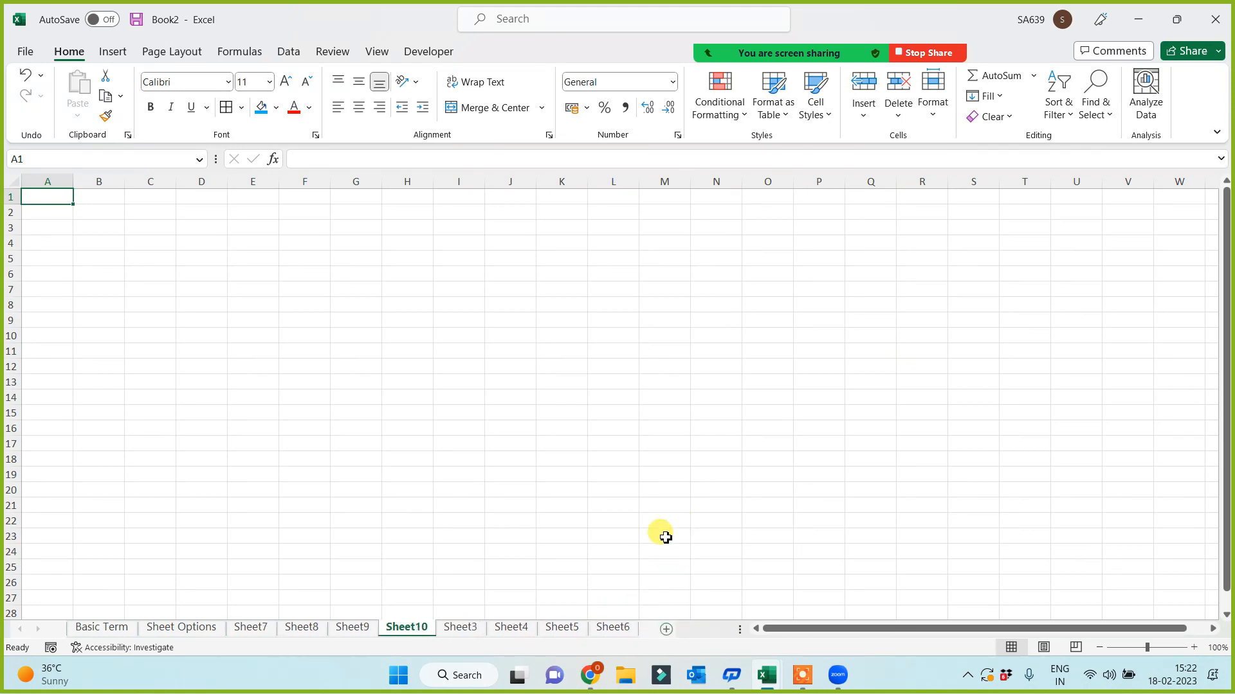
# - Delete Sheet10 and Sheet3, then reposition the Sheet8 tab
pyautogui.rightClick(404, 627)
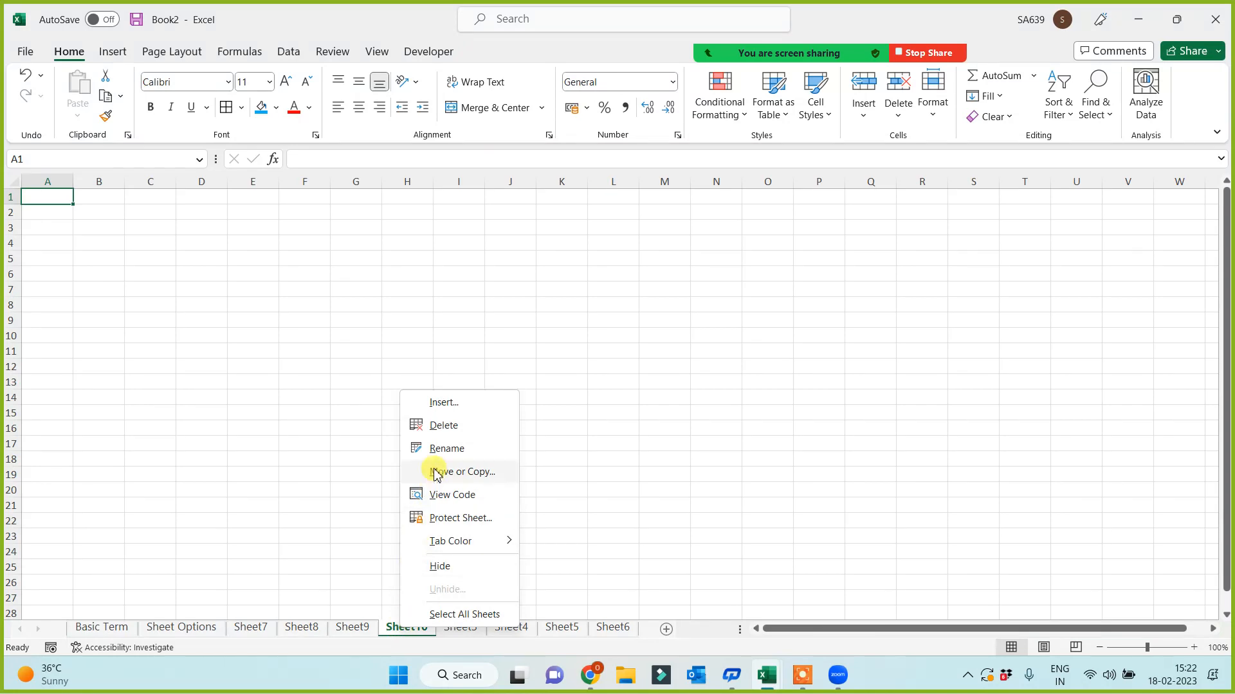
pyautogui.click(434, 428)
pyautogui.rightClick(405, 633)
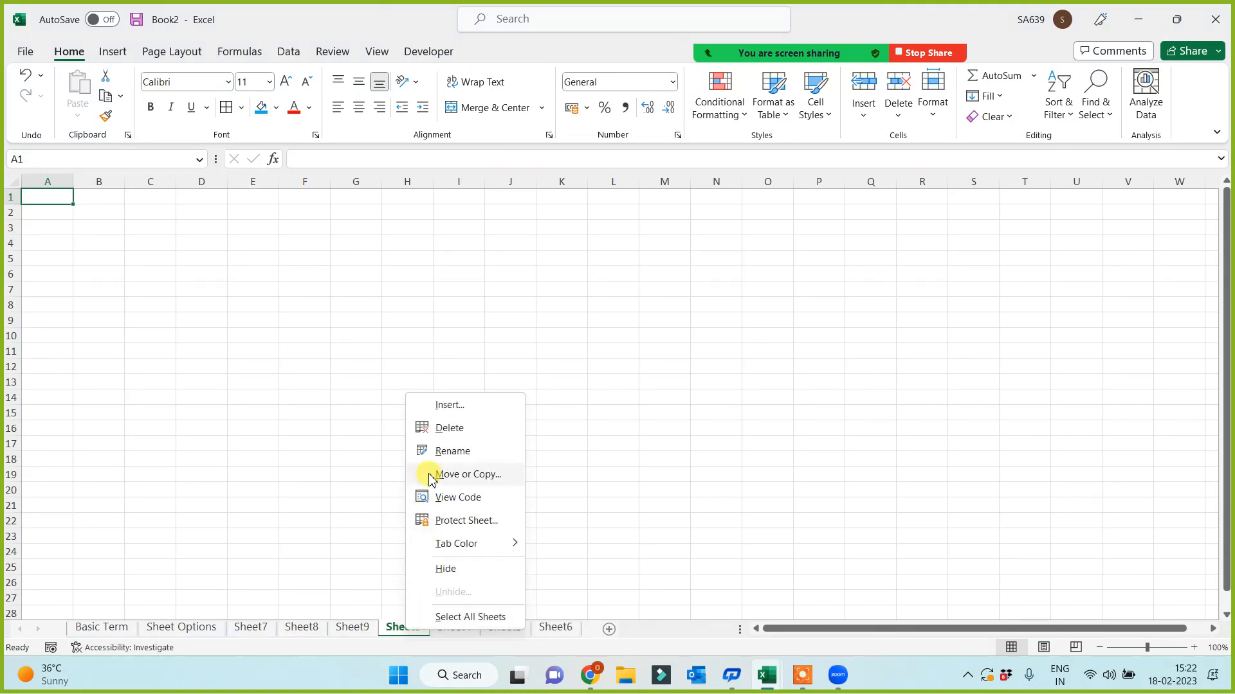
pyautogui.click(431, 428)
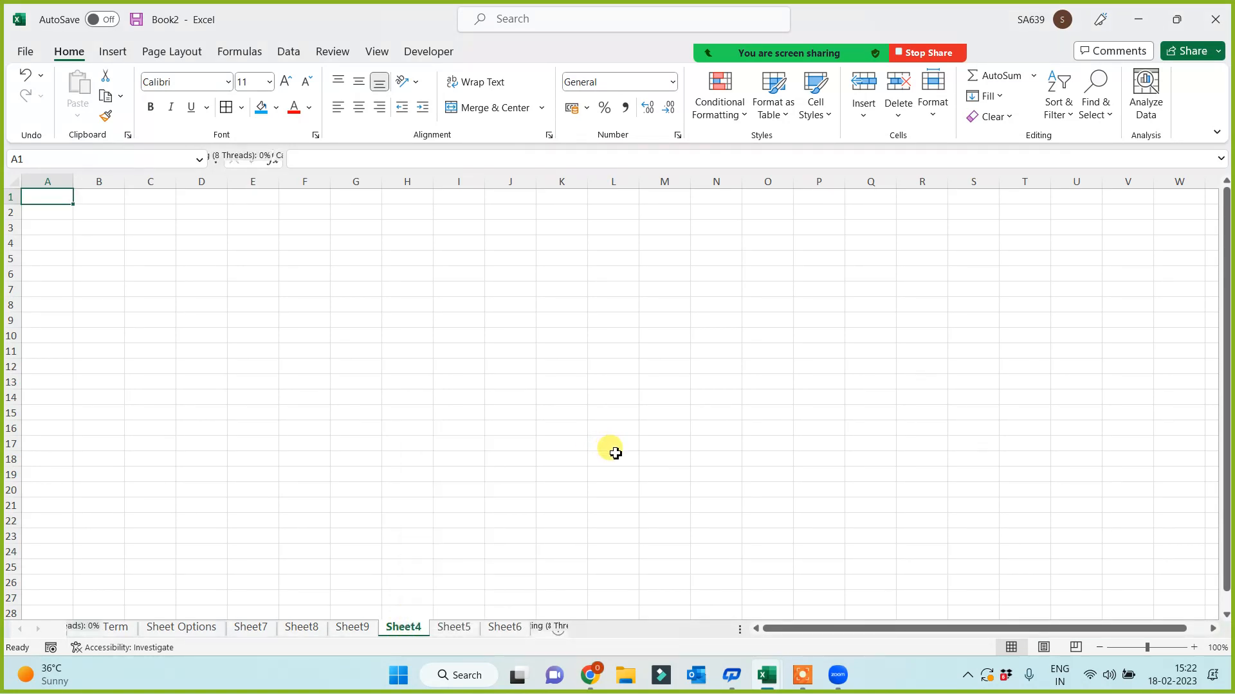
pyautogui.click(695, 535)
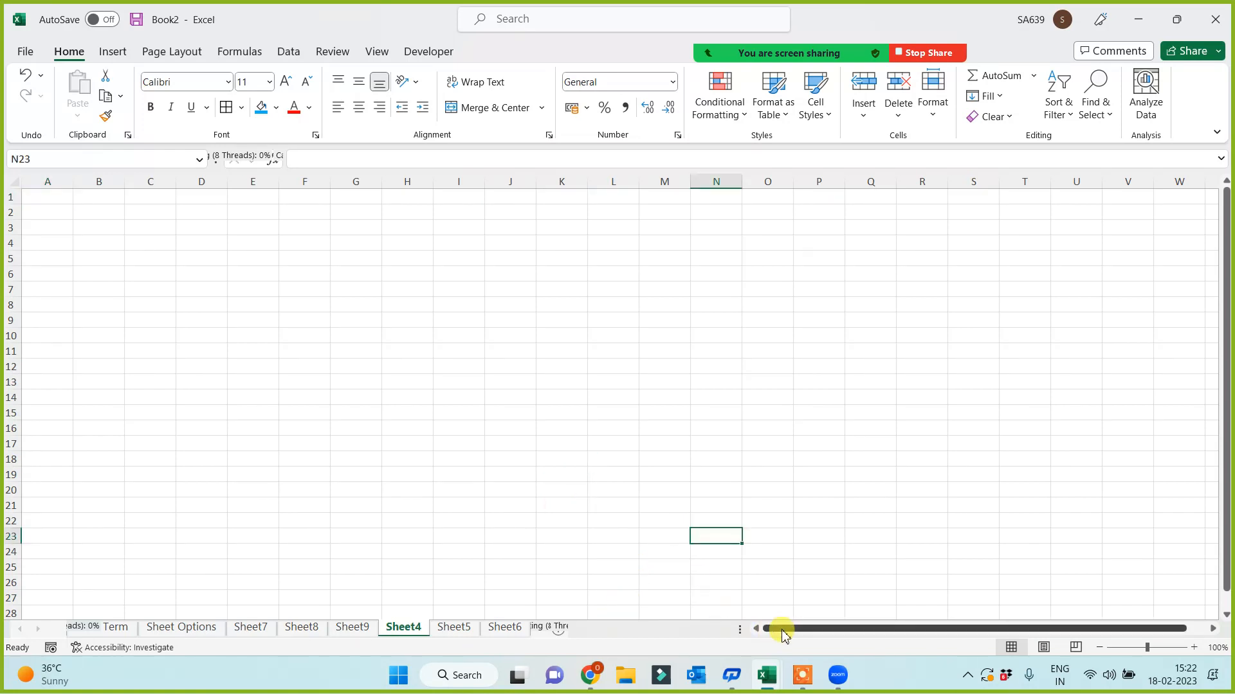
pyautogui.scroll(-2, 515, 529)
pyautogui.click(511, 460)
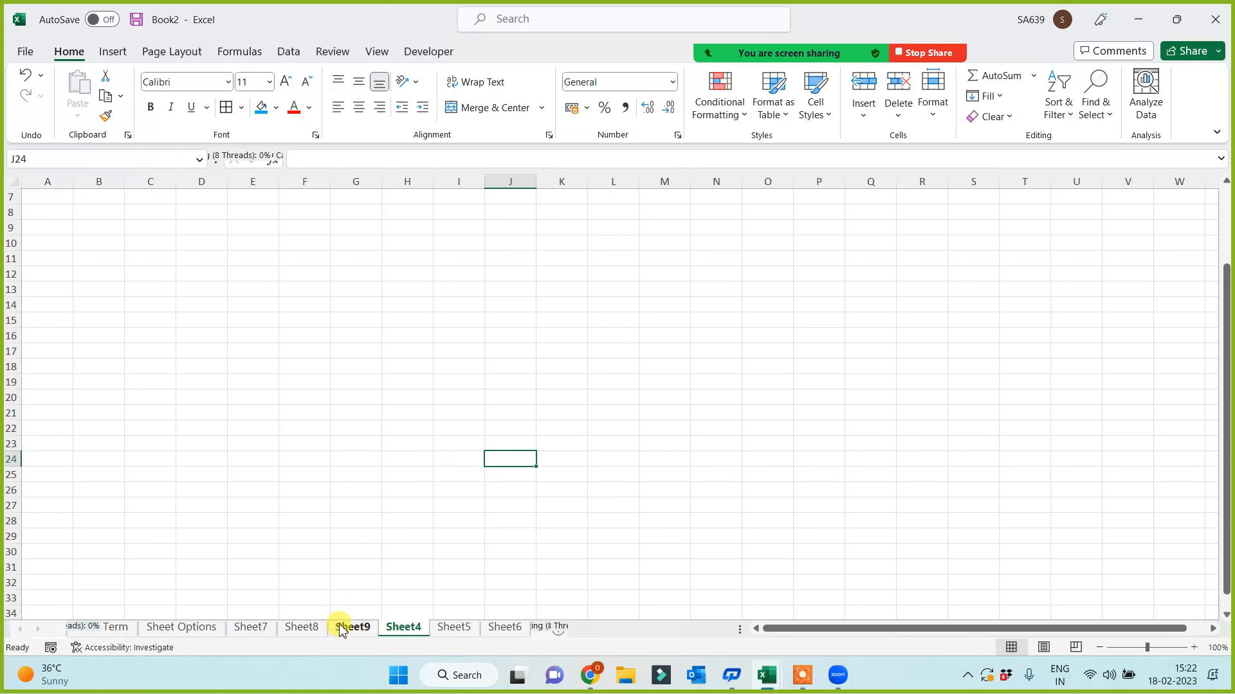
pyautogui.moveTo(301, 628)
pyautogui.mouseDown()
pyautogui.moveTo(443, 628)
pyautogui.moveTo(326, 629)
pyautogui.mouseUp()
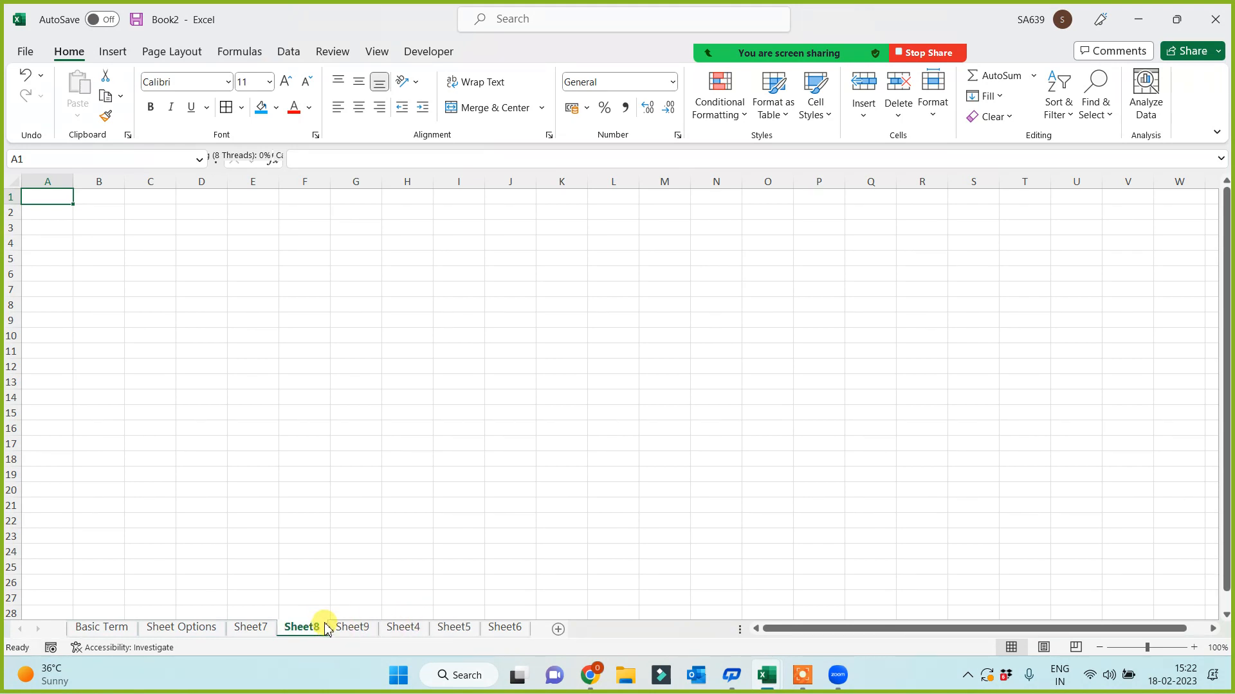
# - Group Sheet9, Sheet4 and Sheet5 with Sheet8 and delete all four sheets
pyautogui.keyDown('ctrl'); pyautogui.click(352, 629); pyautogui.keyUp('ctrl')
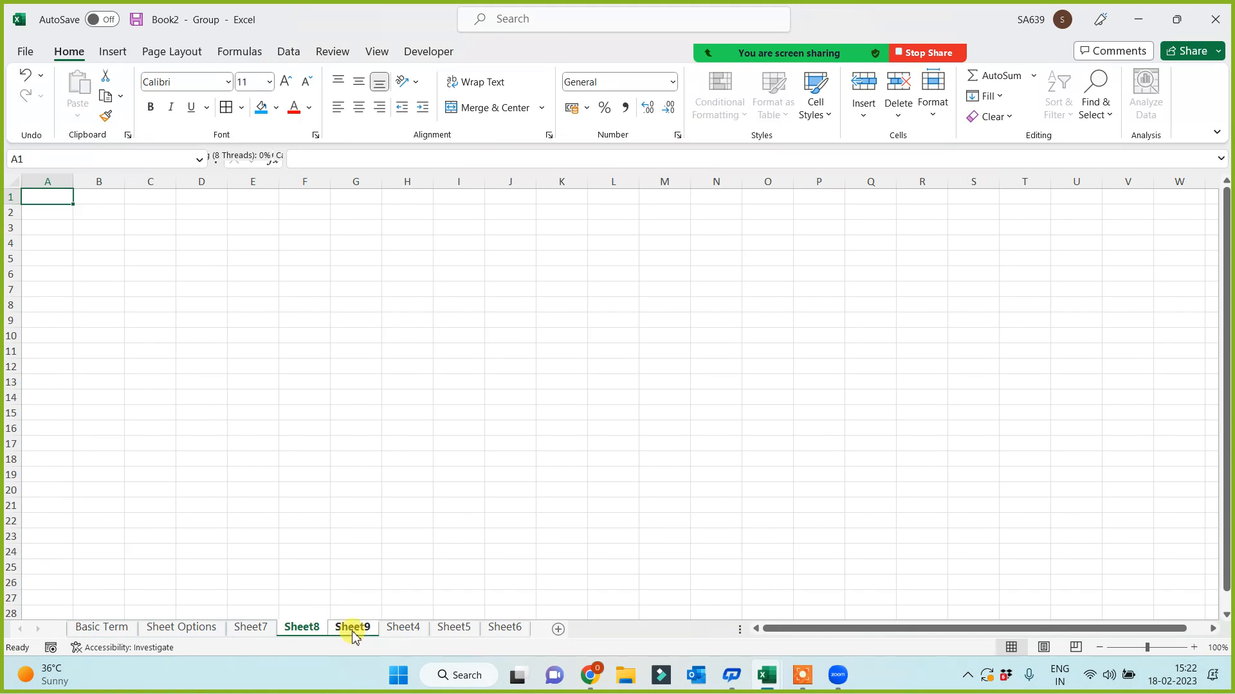
pyautogui.keyDown('ctrl'); pyautogui.click(400, 628); pyautogui.keyUp('ctrl')
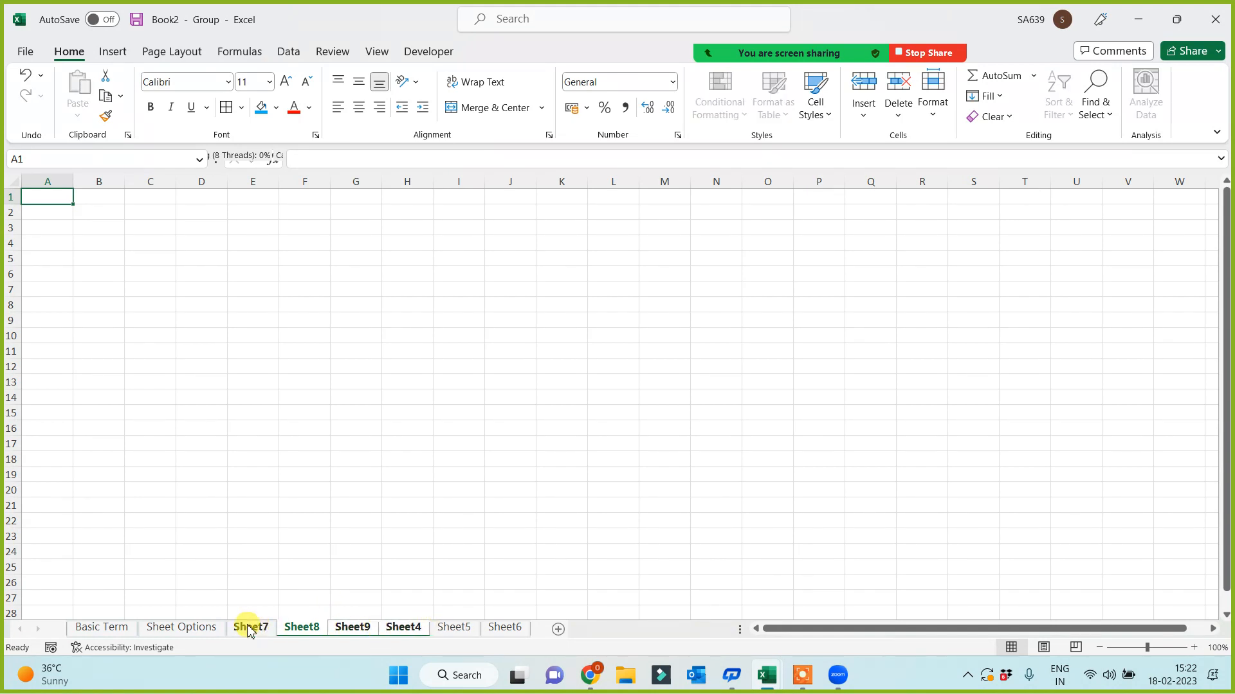
pyautogui.keyDown('ctrl'); pyautogui.click(453, 628); pyautogui.keyUp('ctrl')
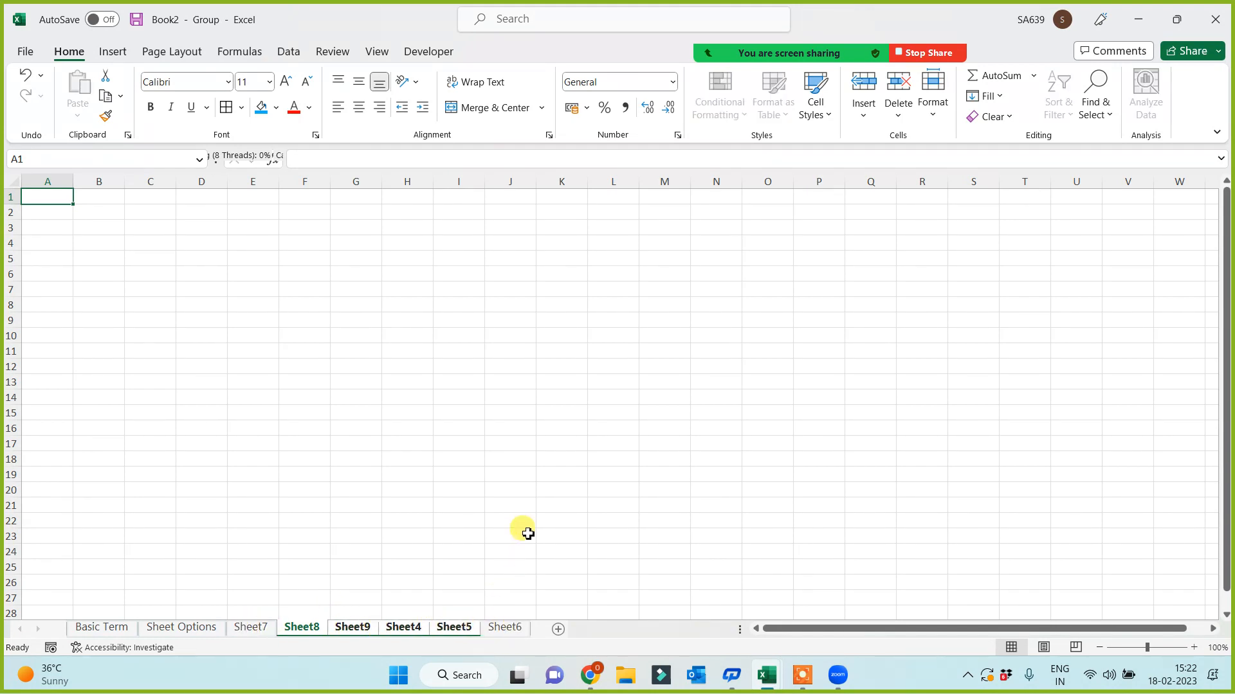
pyautogui.click(502, 493)
pyautogui.click(407, 521)
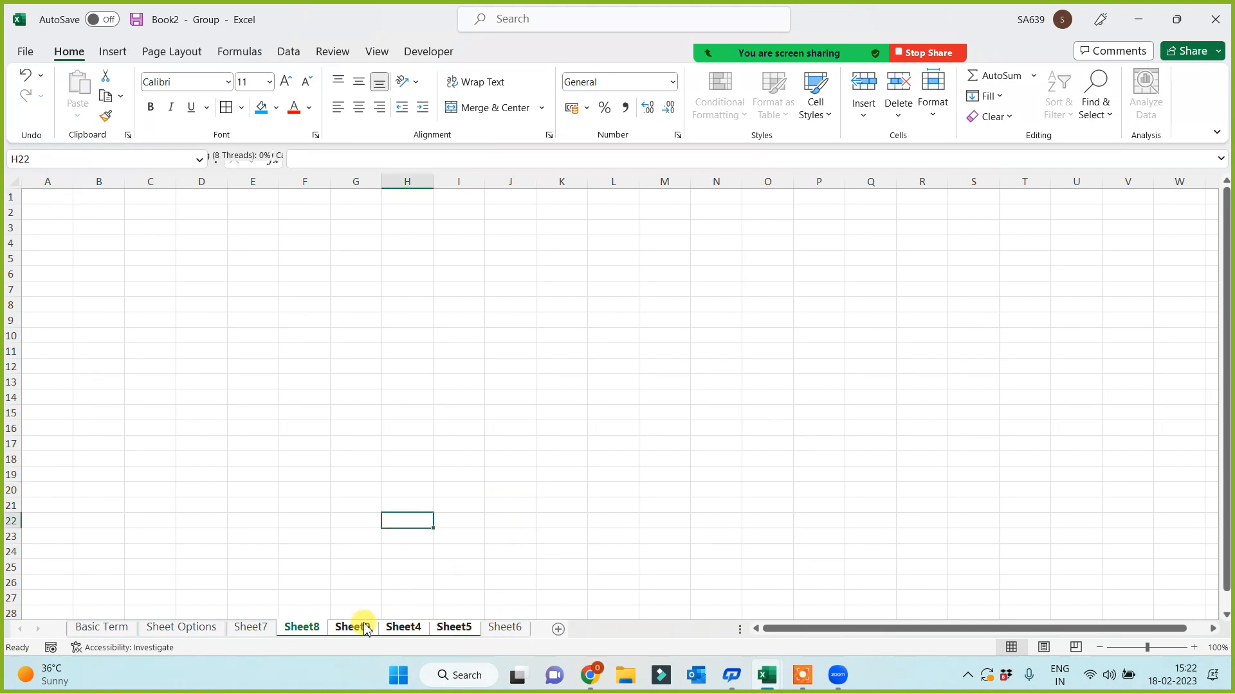
pyautogui.rightClick(461, 632)
pyautogui.click(505, 403)
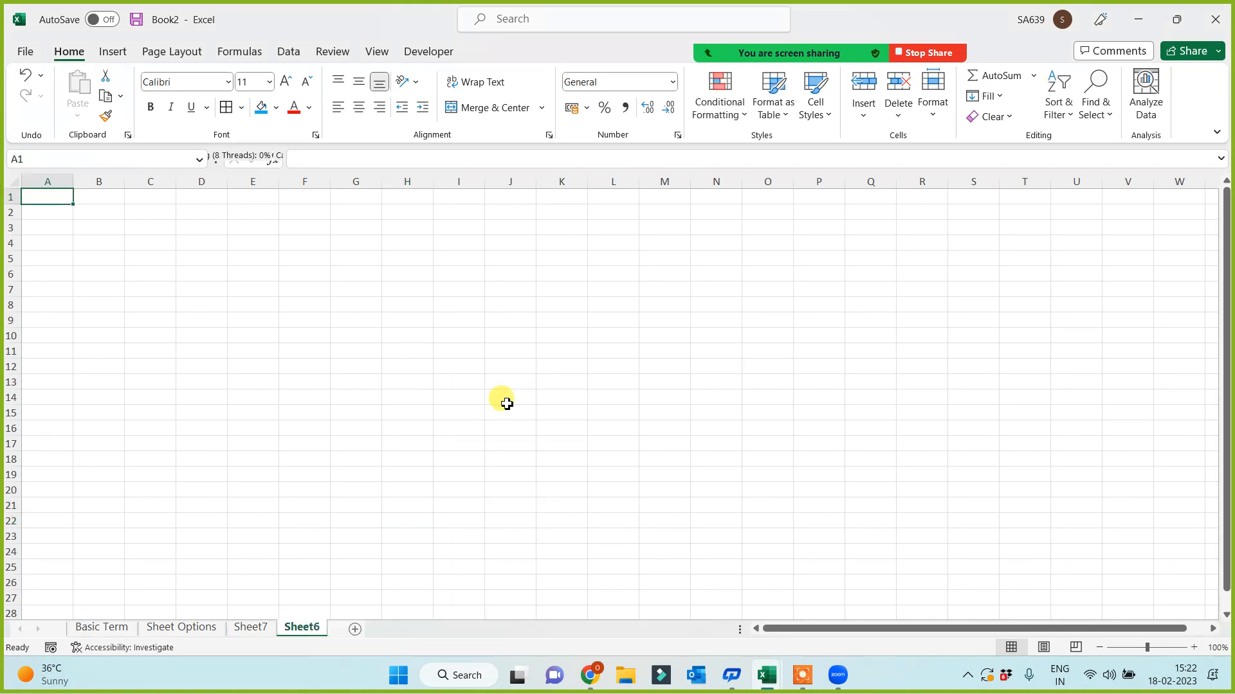
# - Look over the Sheet Options sheet, then move to the empty Sheet7
pyautogui.click(188, 628)
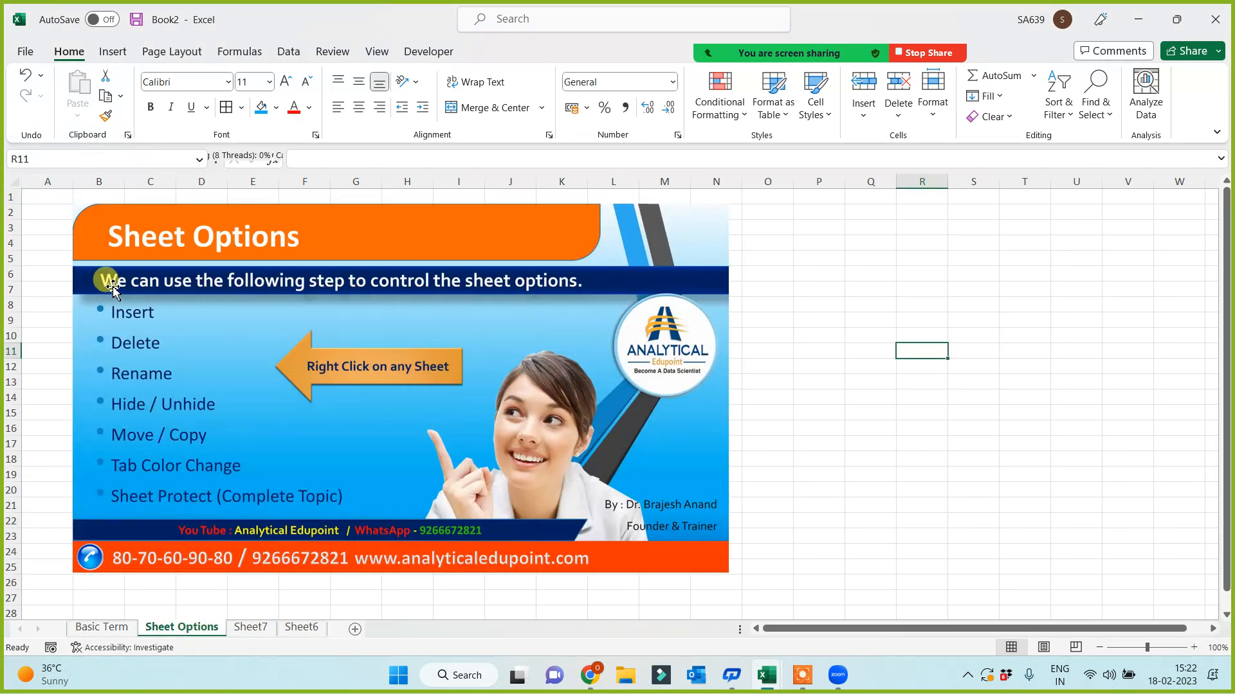
pyautogui.click(337, 595)
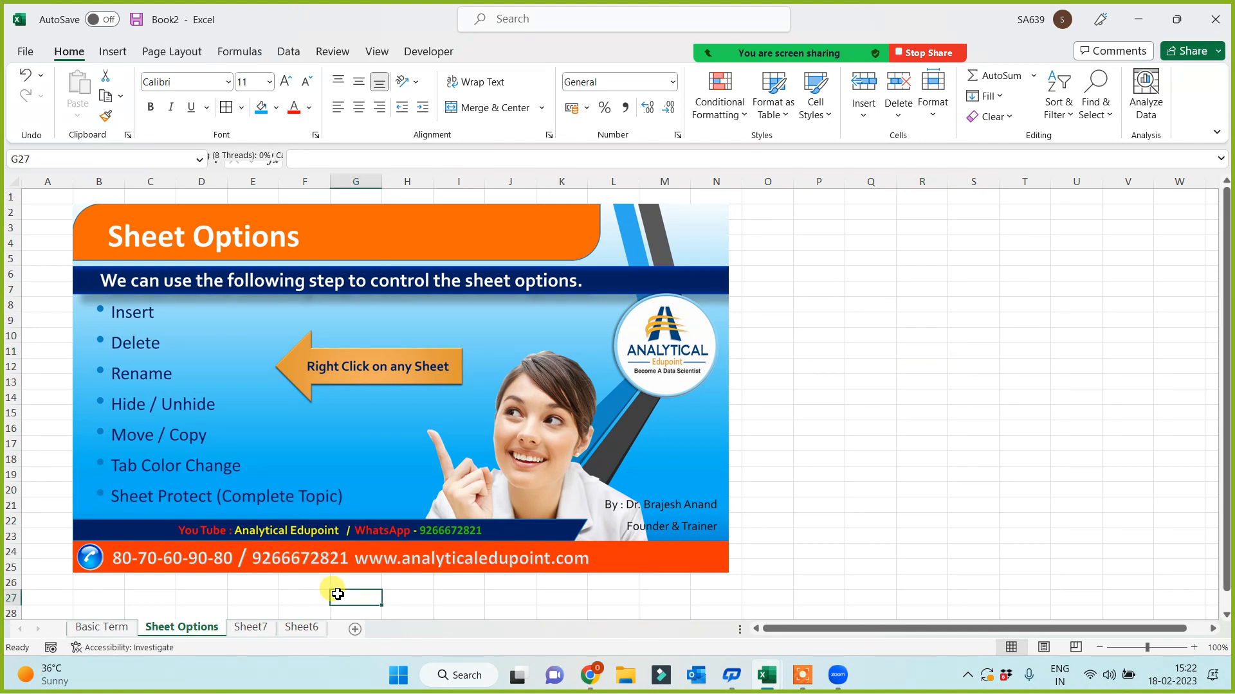
pyautogui.click(254, 629)
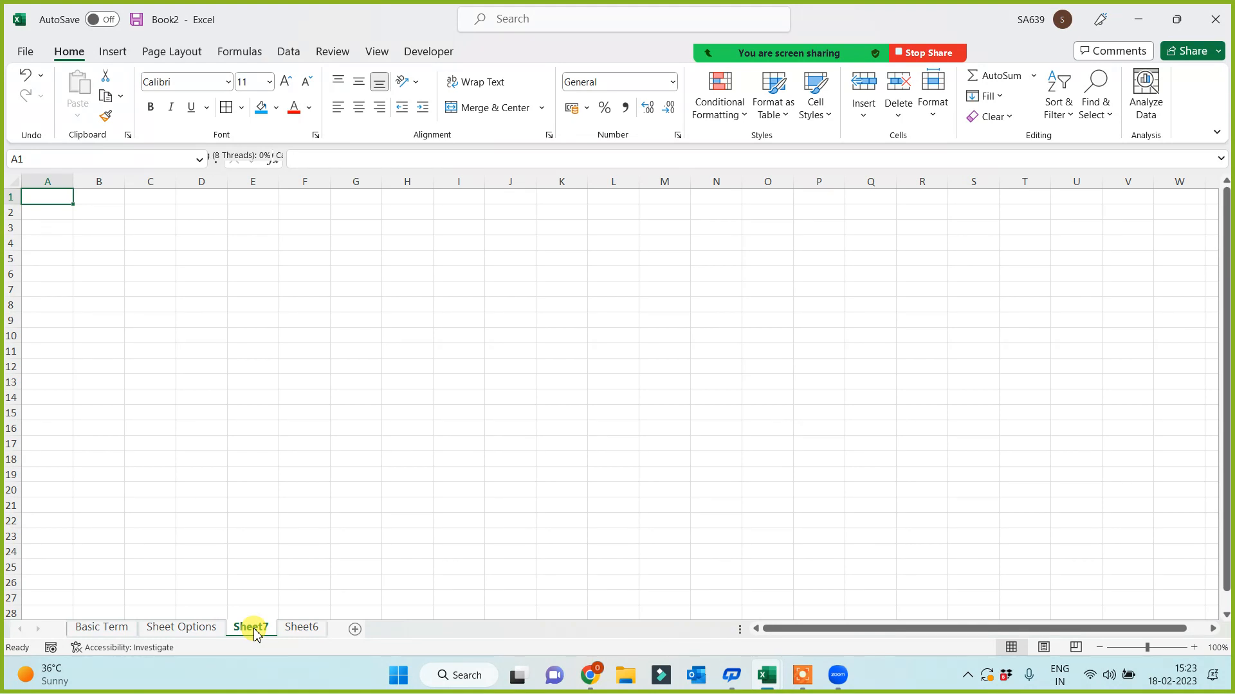
# - Rename Sheet7 to 'HDFC' and Sheet6 to 'Airtel'
pyautogui.rightClick(255, 635)
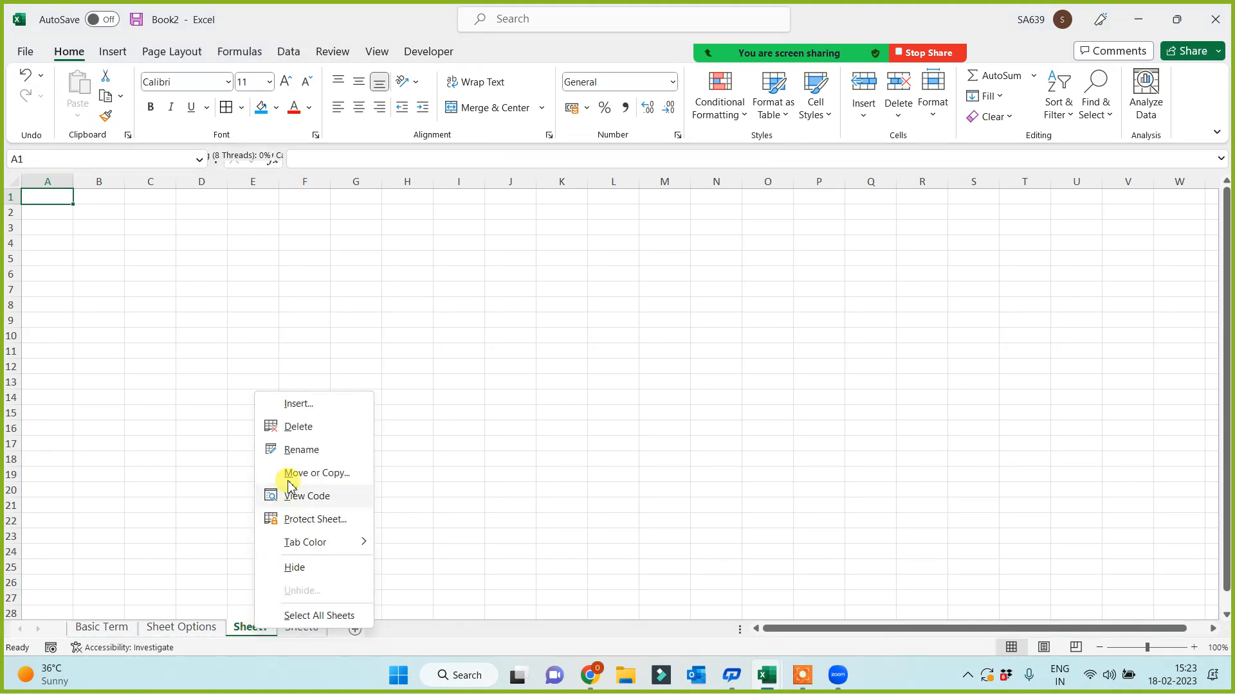
pyautogui.click(299, 450)
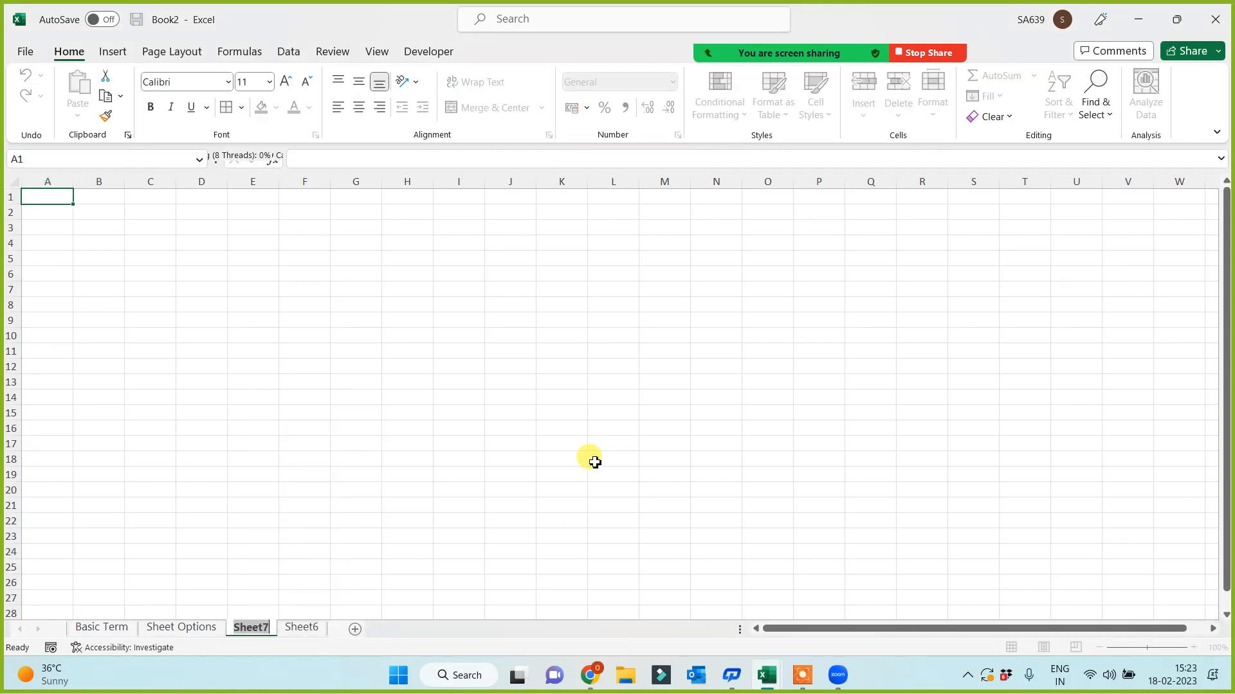
pyautogui.write('HDFC')
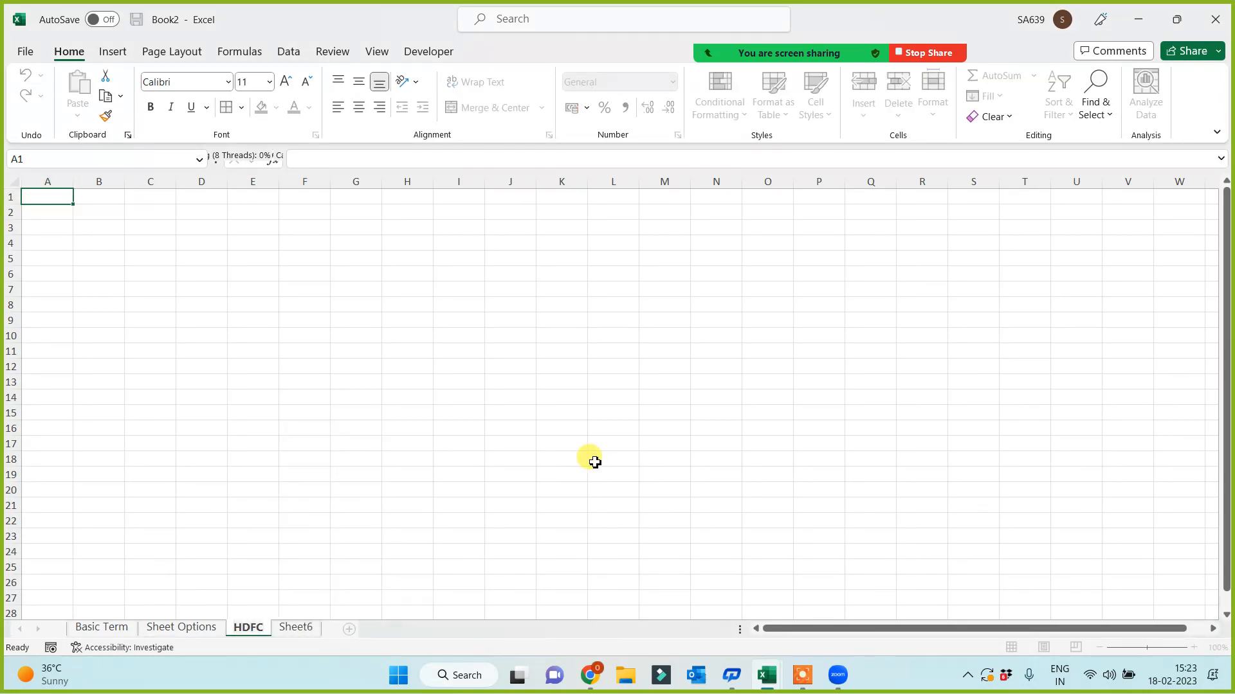
pyautogui.click(595, 462)
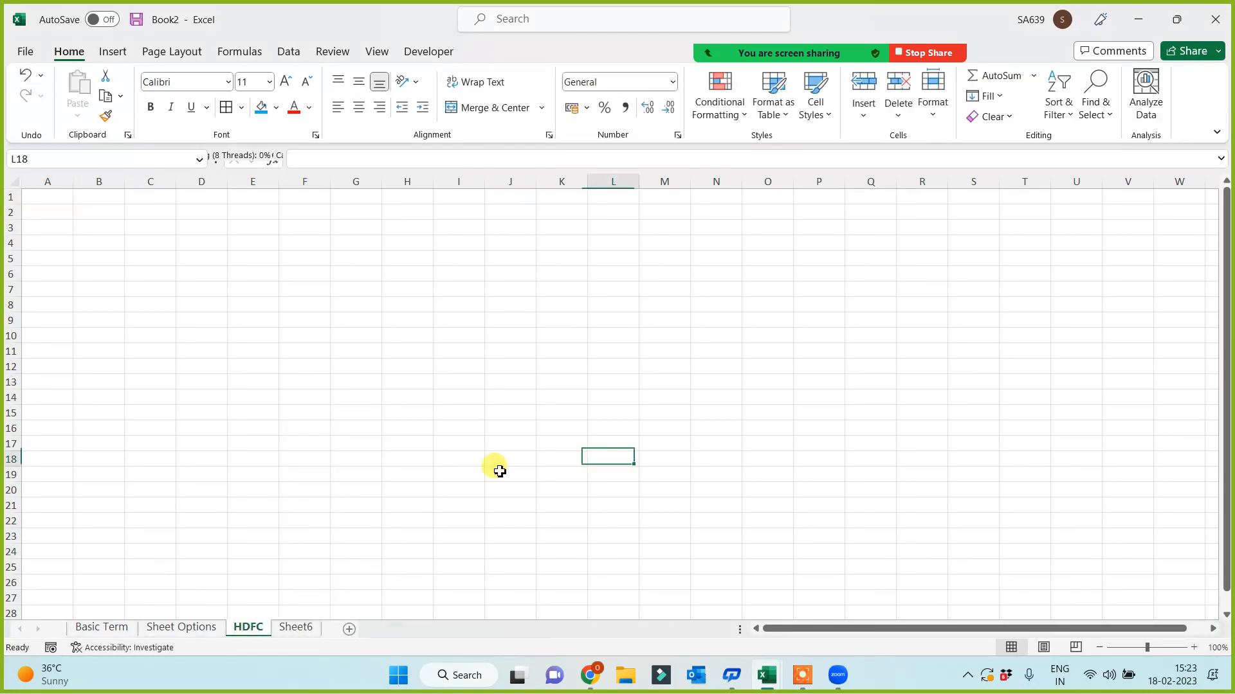
pyautogui.rightClick(306, 633)
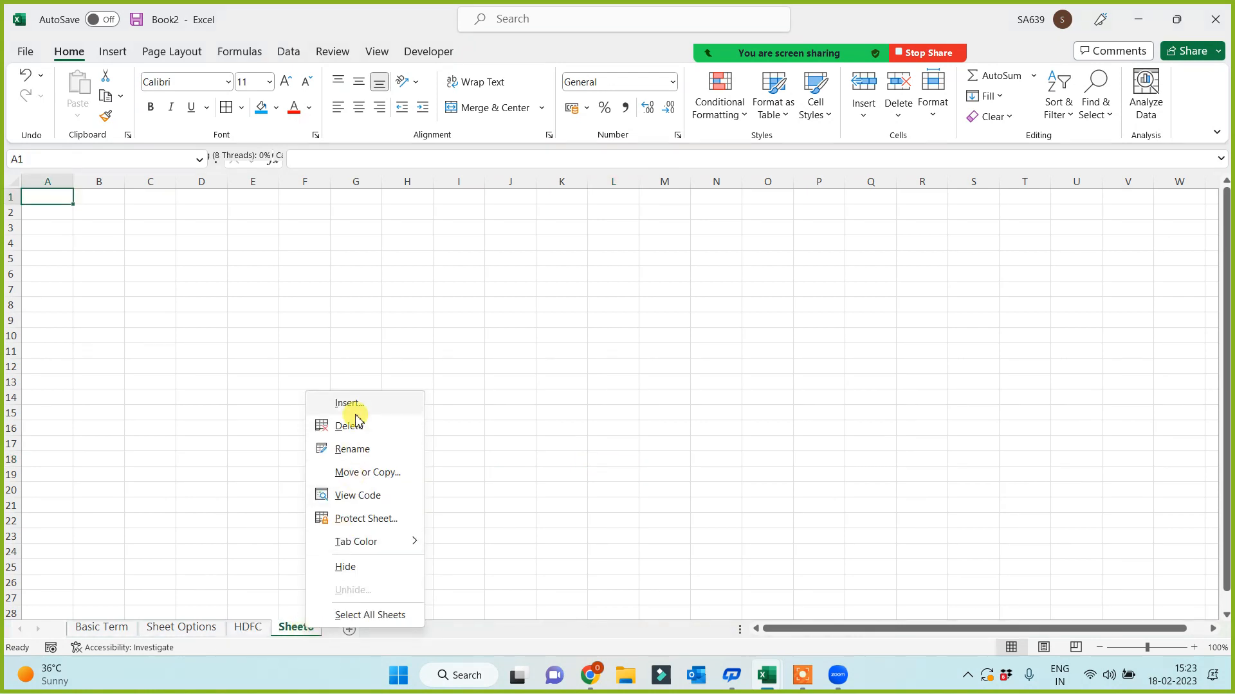
pyautogui.click(354, 450)
pyautogui.write('Air')
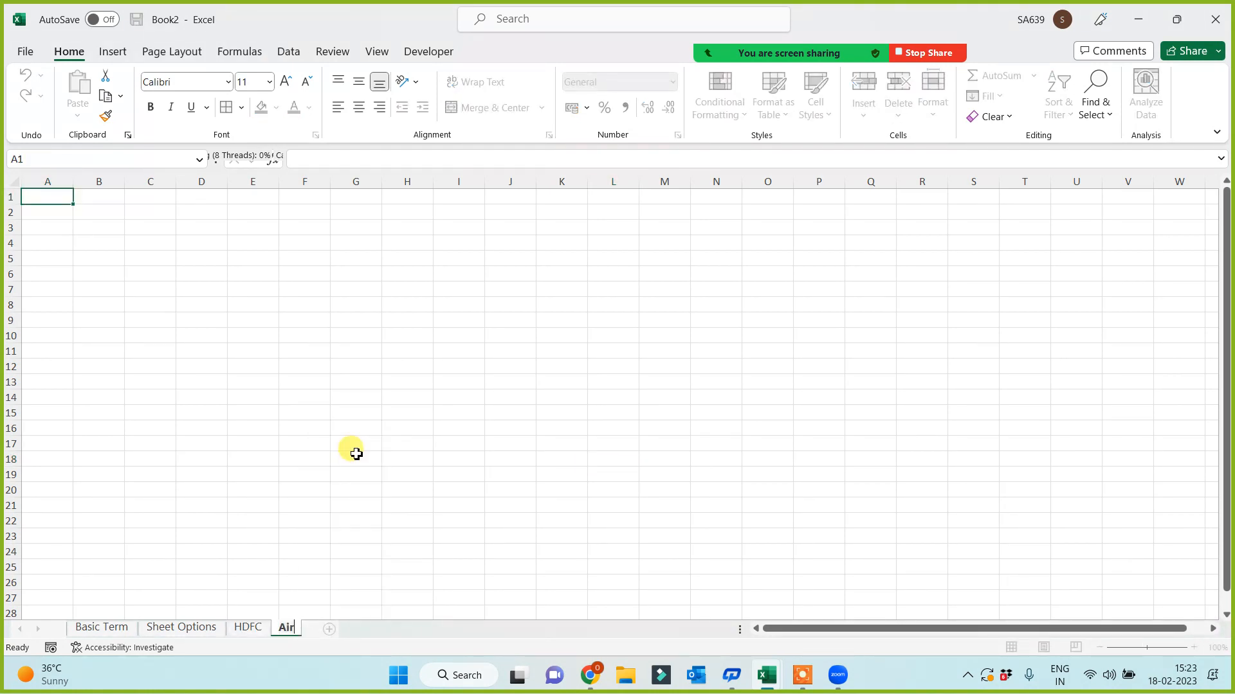
pyautogui.write('tel')
pyautogui.click(356, 454)
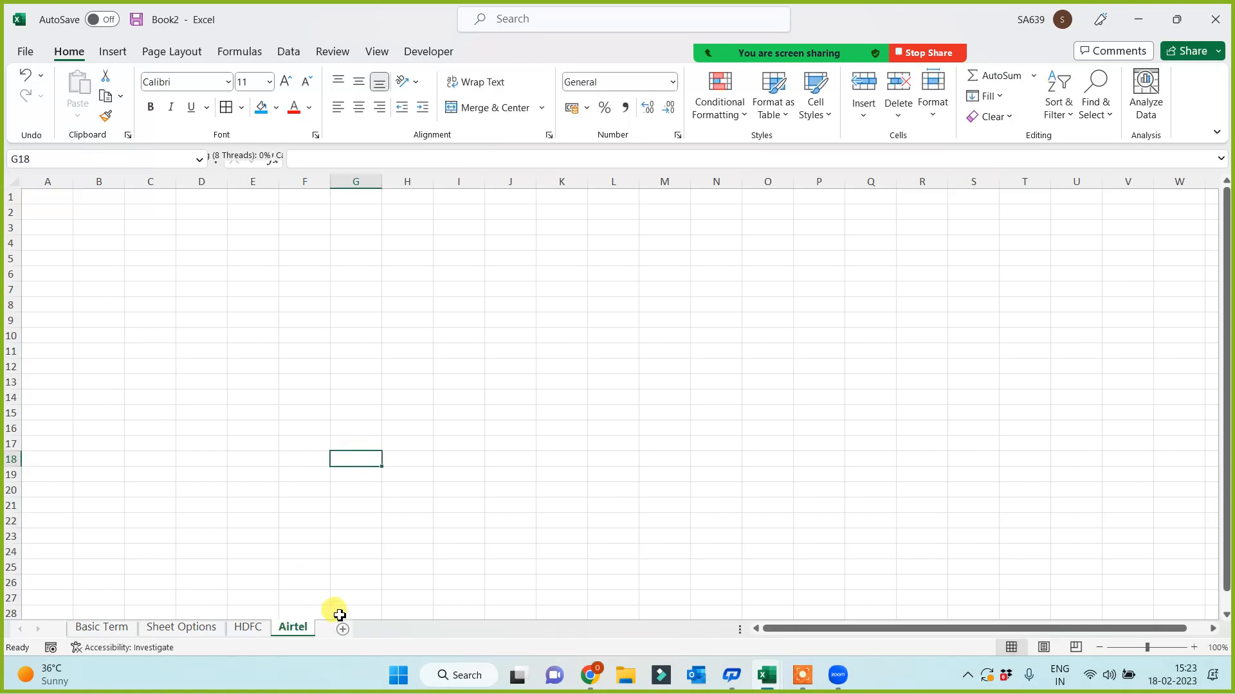
# - Add a new sheet and name it with a person's first name
pyautogui.click(343, 628)
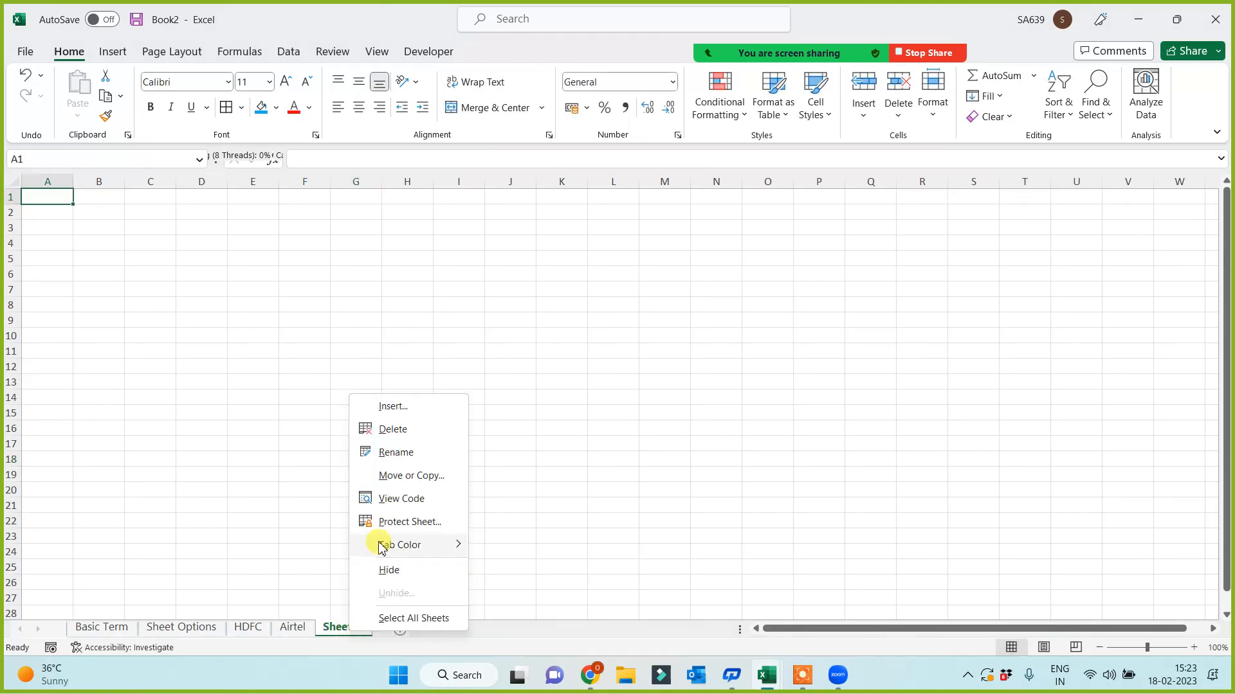
pyautogui.click(391, 450)
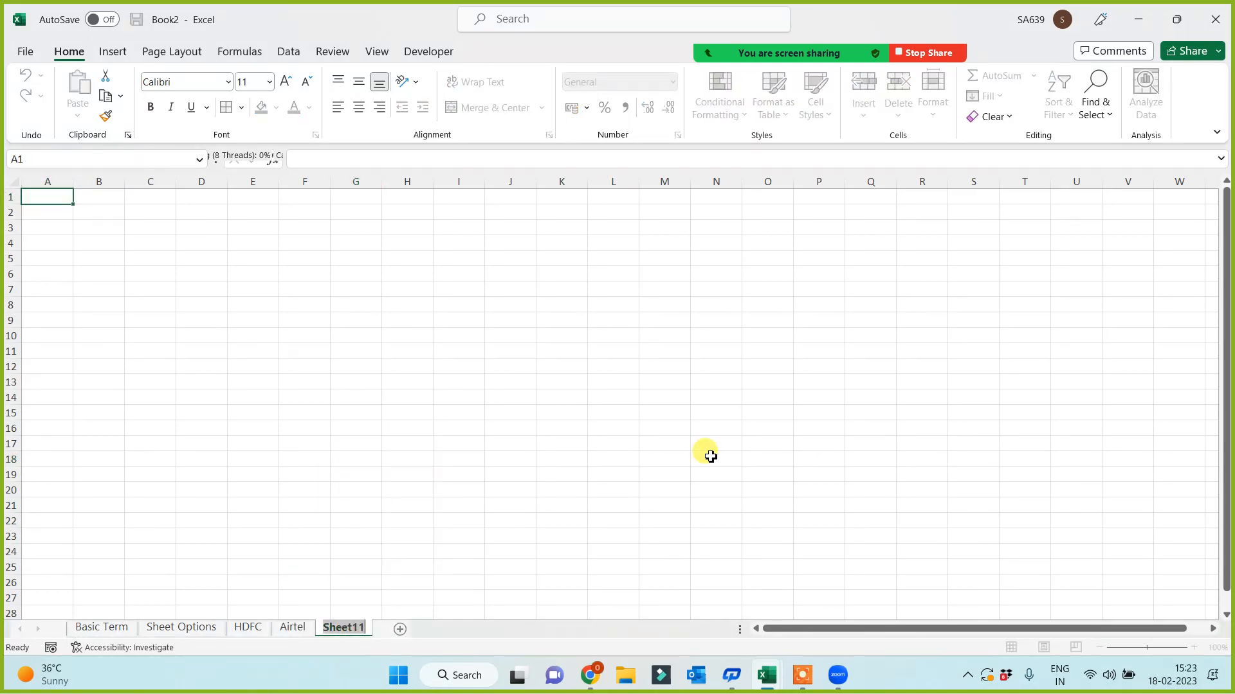
pyautogui.write('Vanshika')
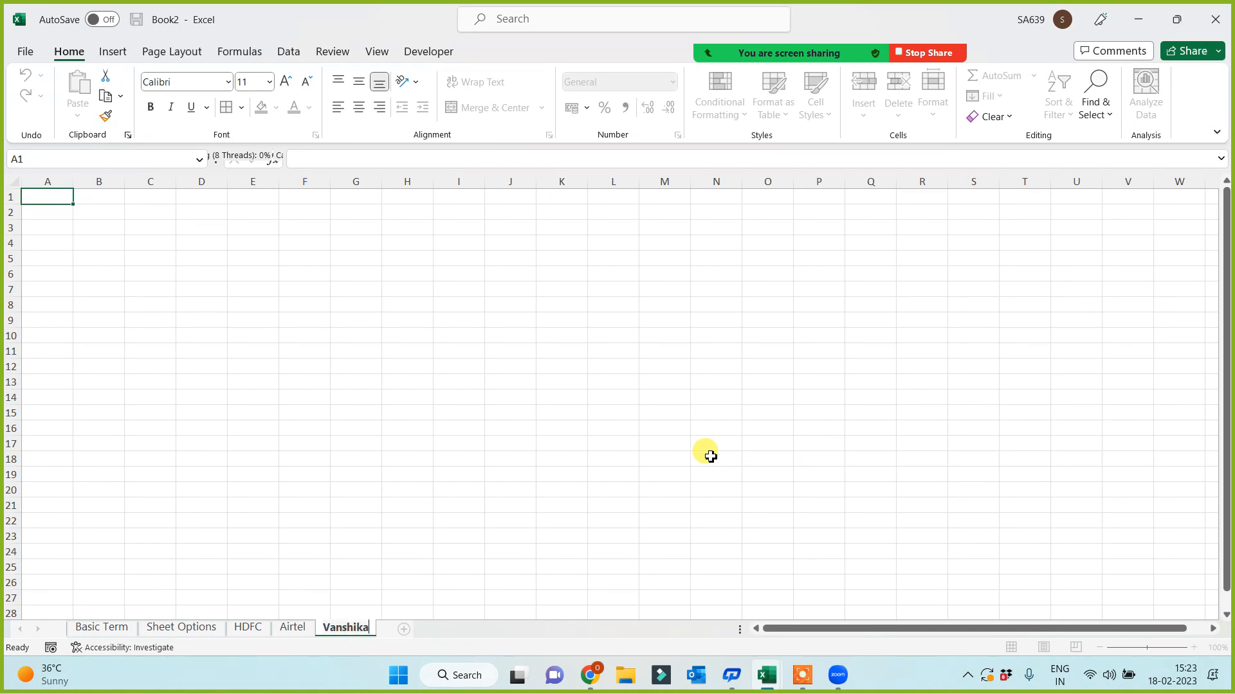
pyautogui.click(582, 426)
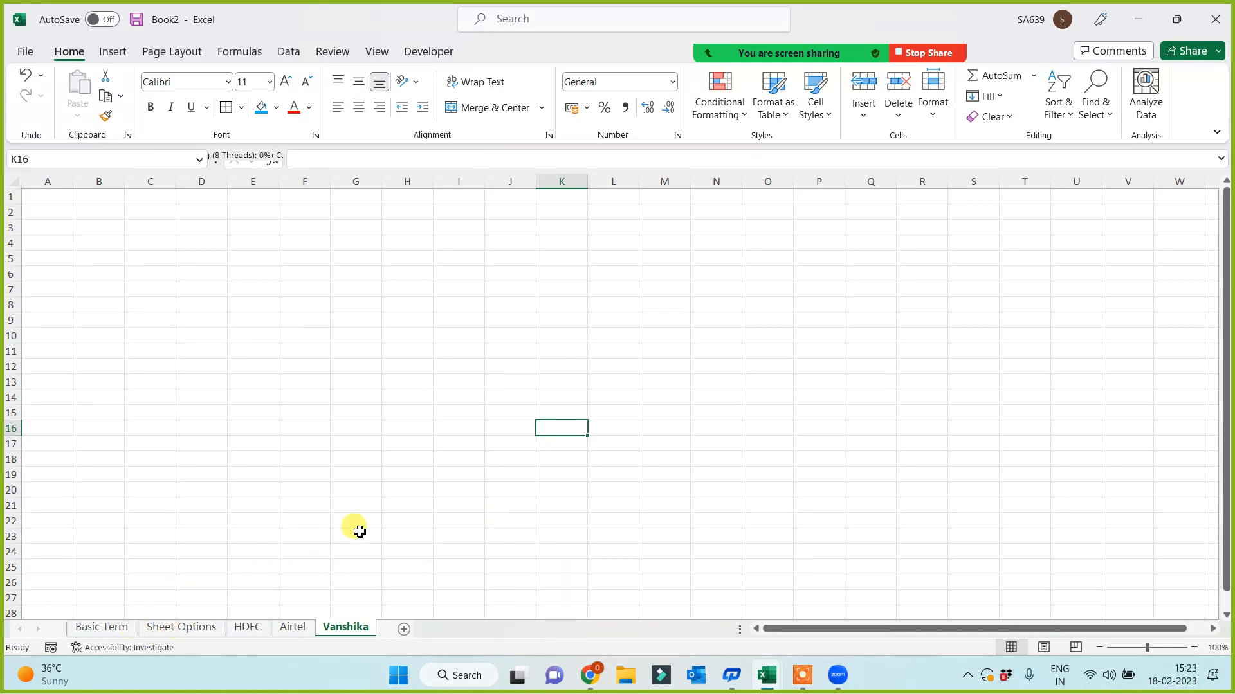
# - Browse through the HDFC, Airtel and newly named sheets, ending on Sheet Options
pyautogui.click(256, 630)
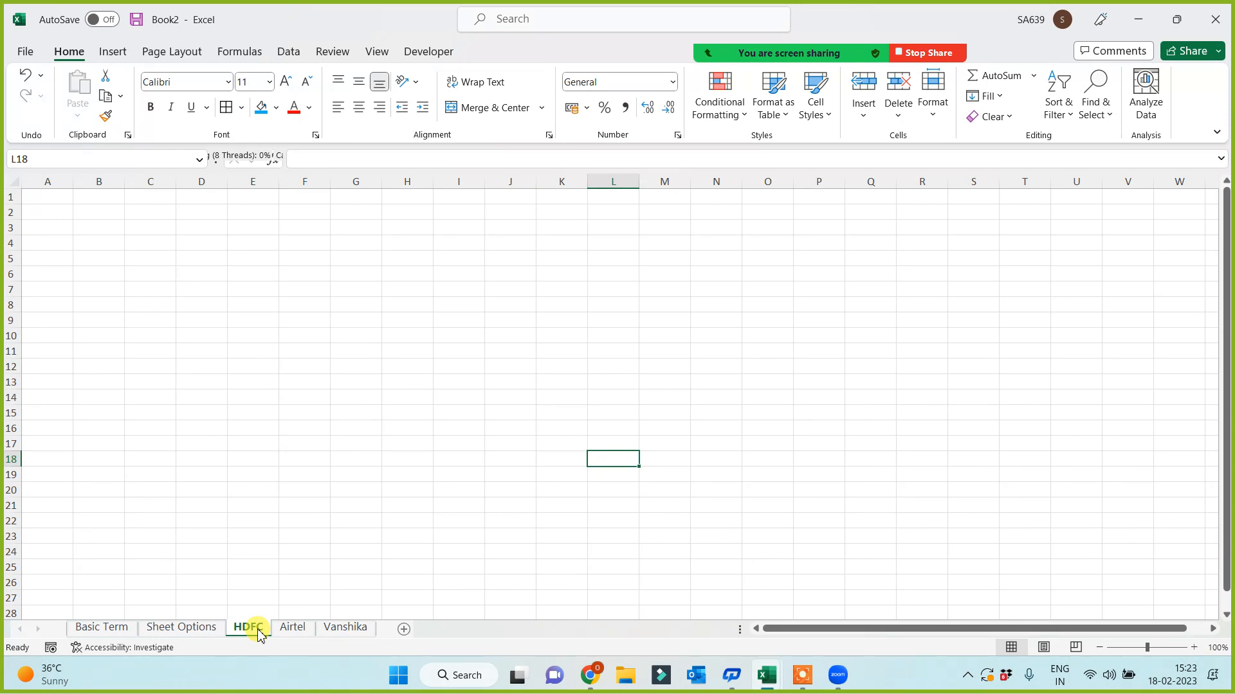
pyautogui.click(294, 628)
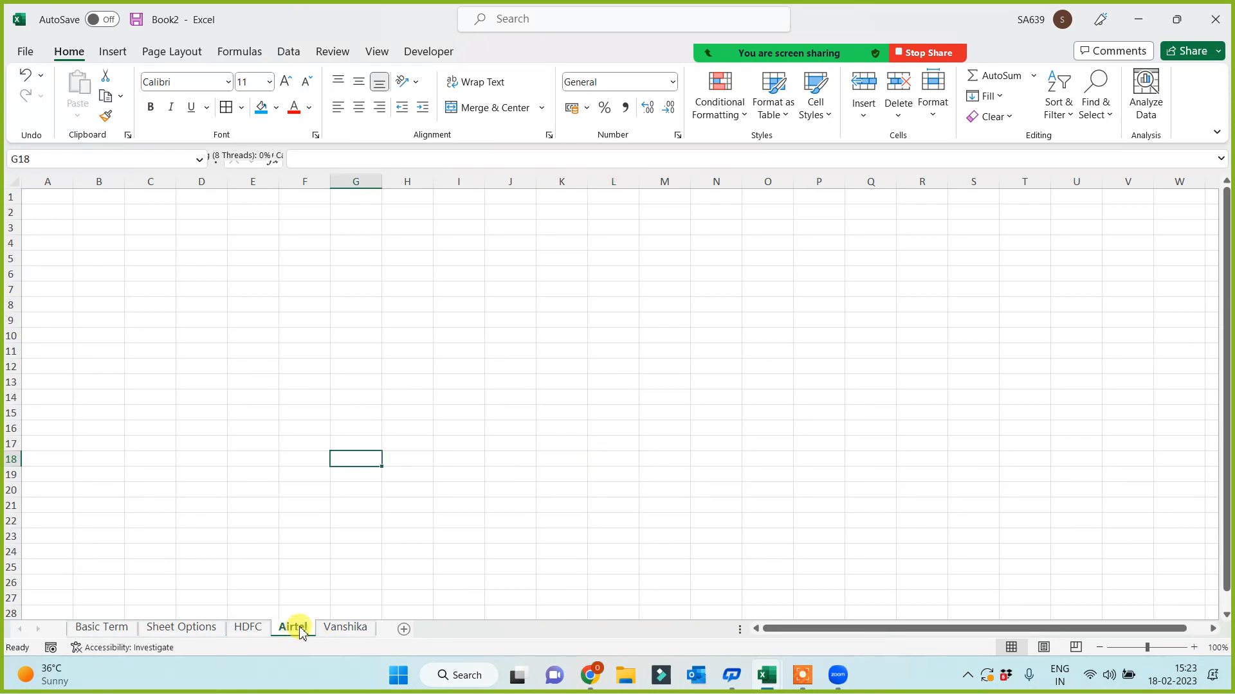
pyautogui.click(345, 629)
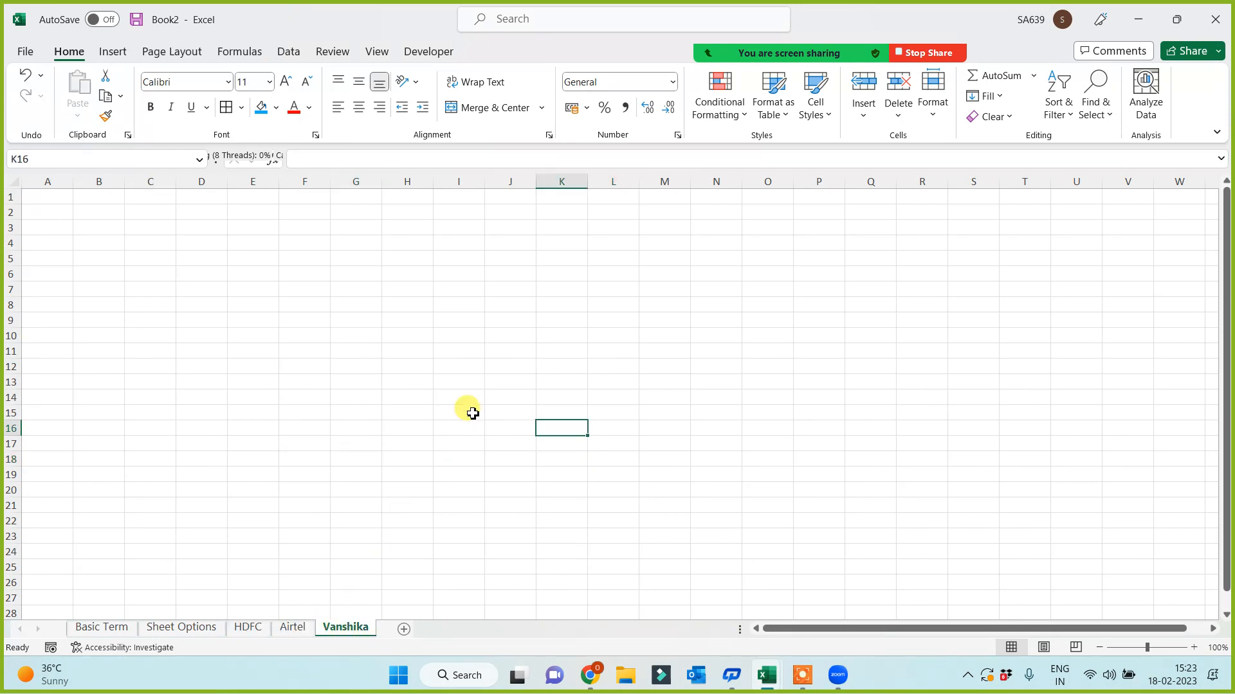
pyautogui.click(177, 627)
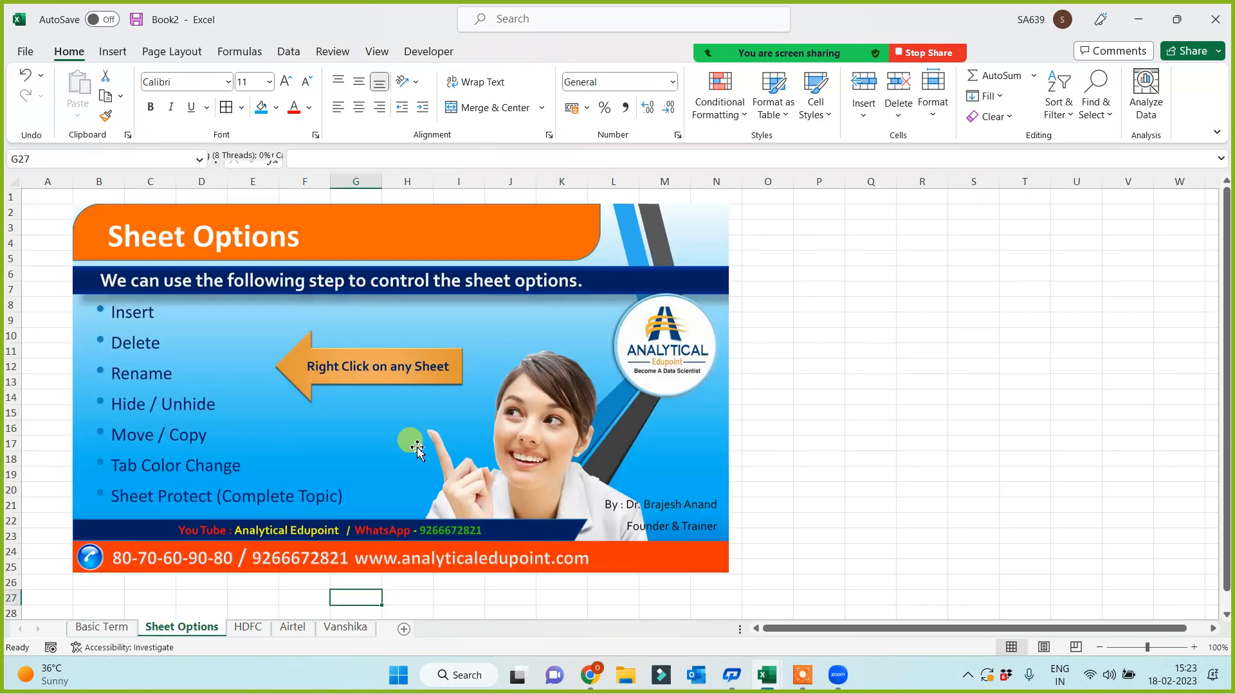
# - Hide the HDFC sheet and then the Airtel sheet from their tab menus
pyautogui.click(888, 399)
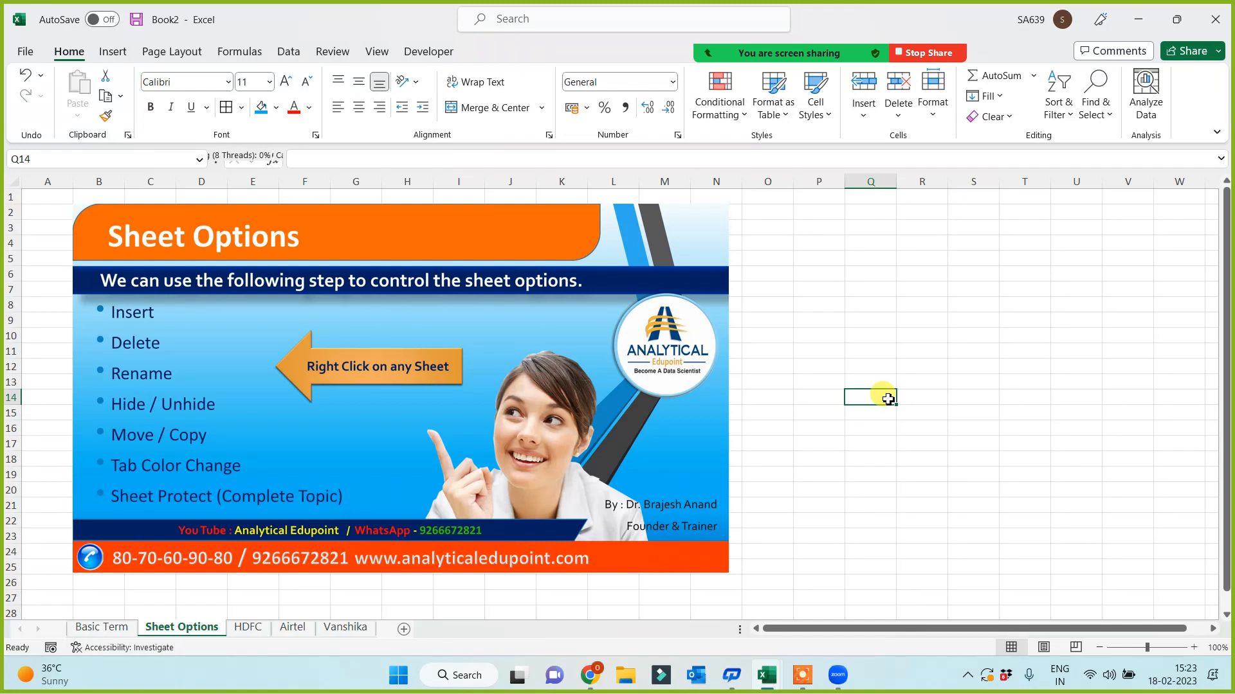
pyautogui.click(876, 457)
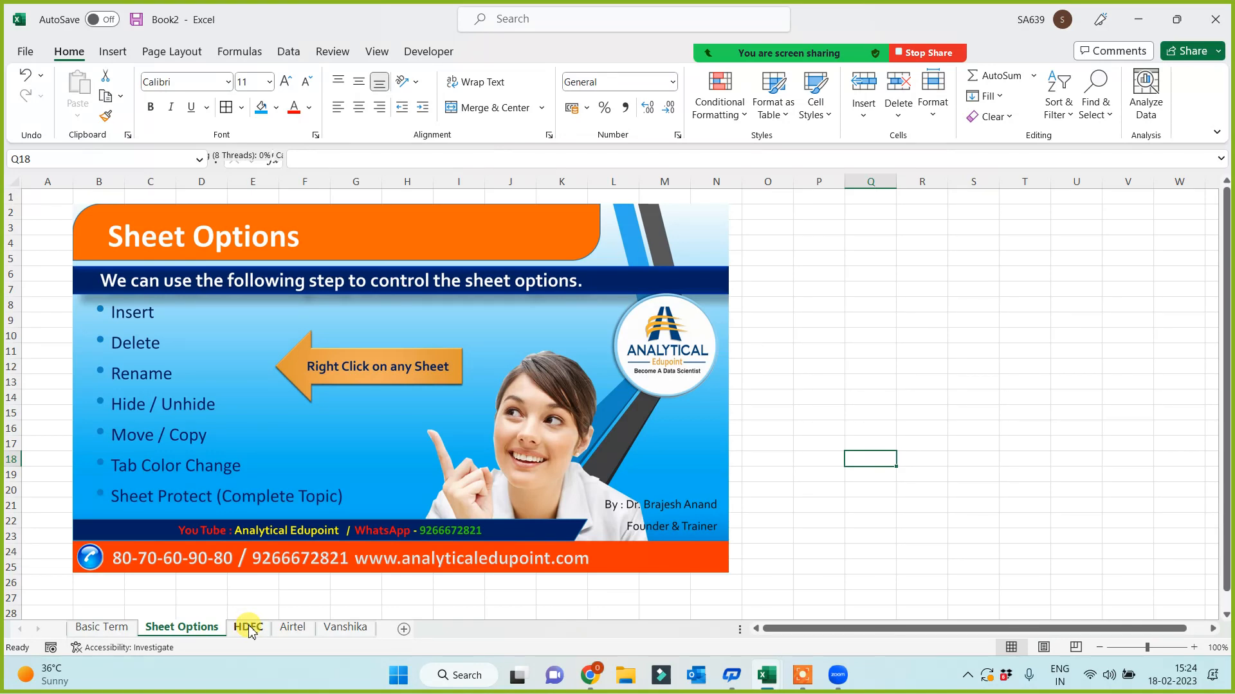
pyautogui.rightClick(250, 627)
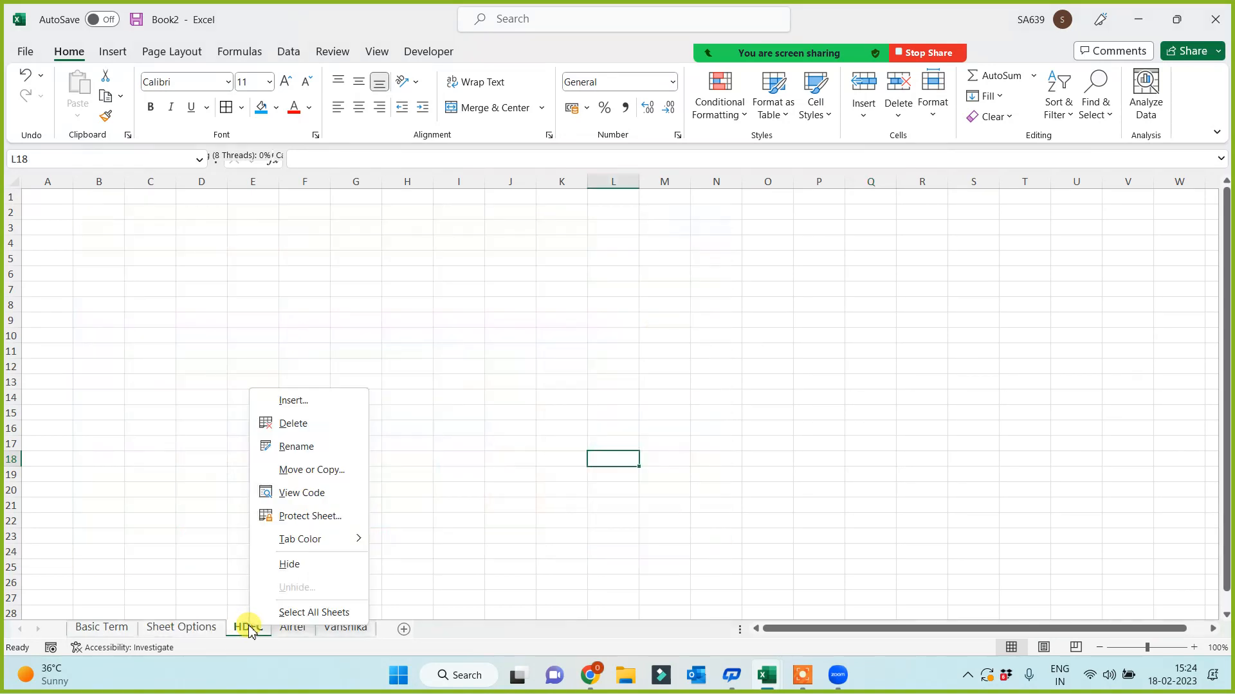
pyautogui.click(293, 564)
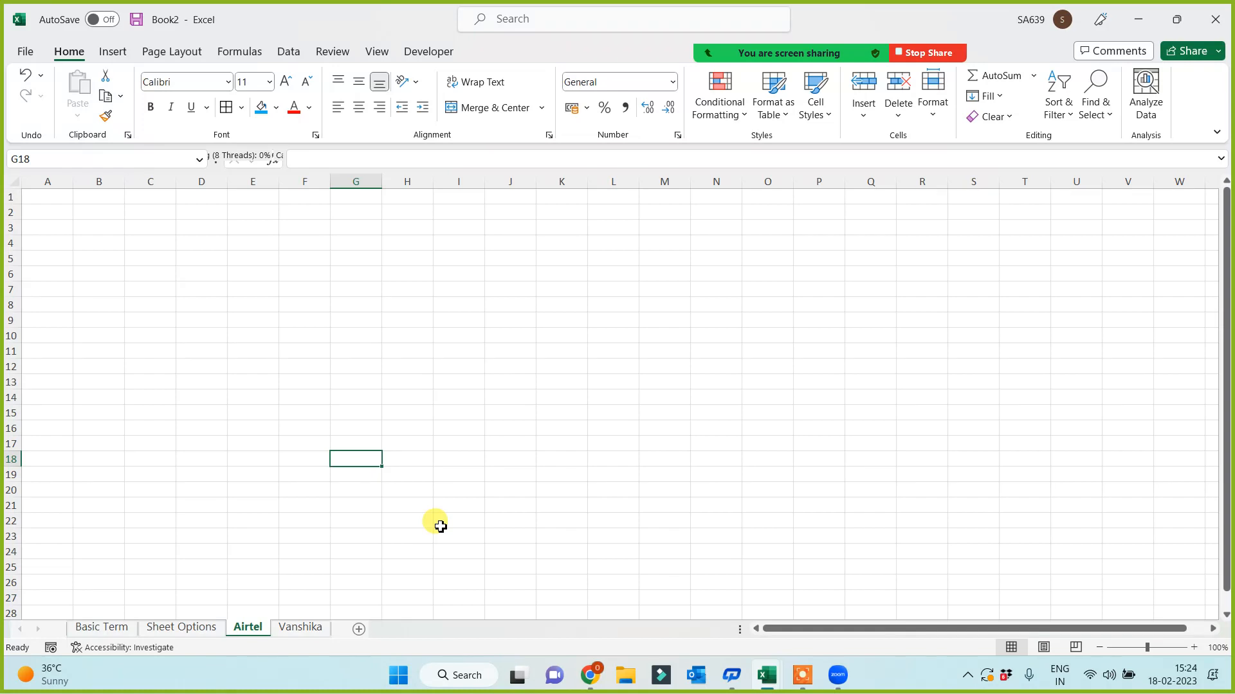
pyautogui.rightClick(255, 631)
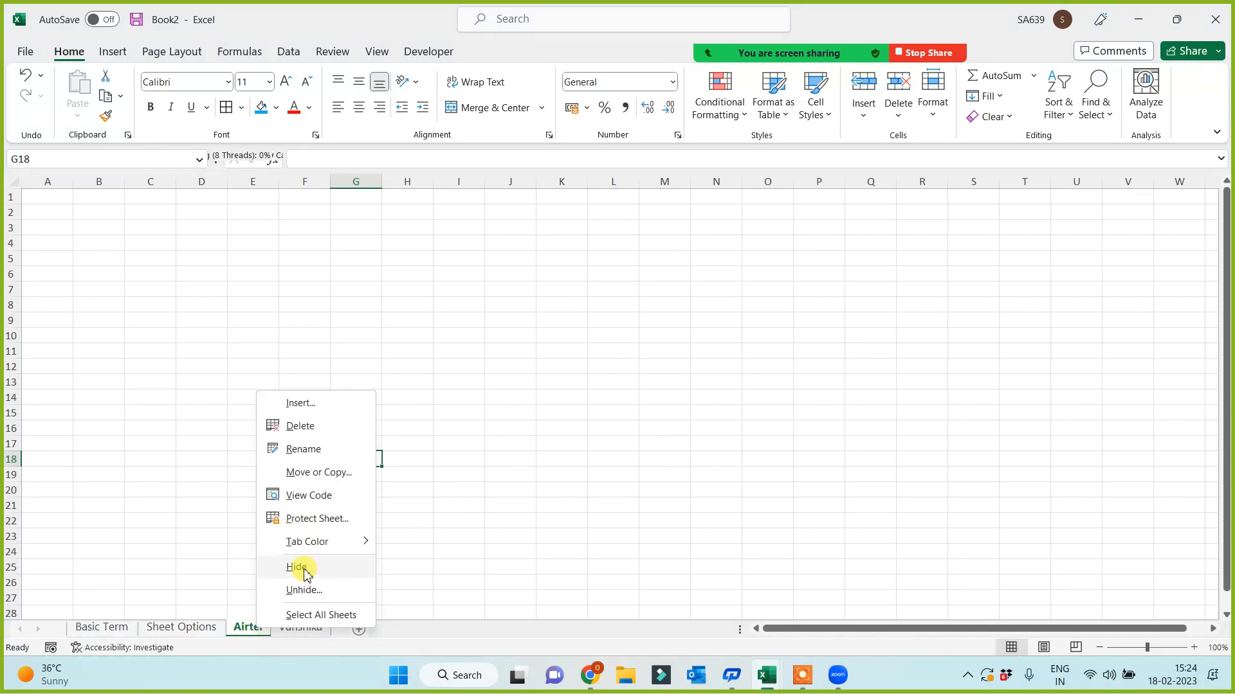
pyautogui.click(301, 567)
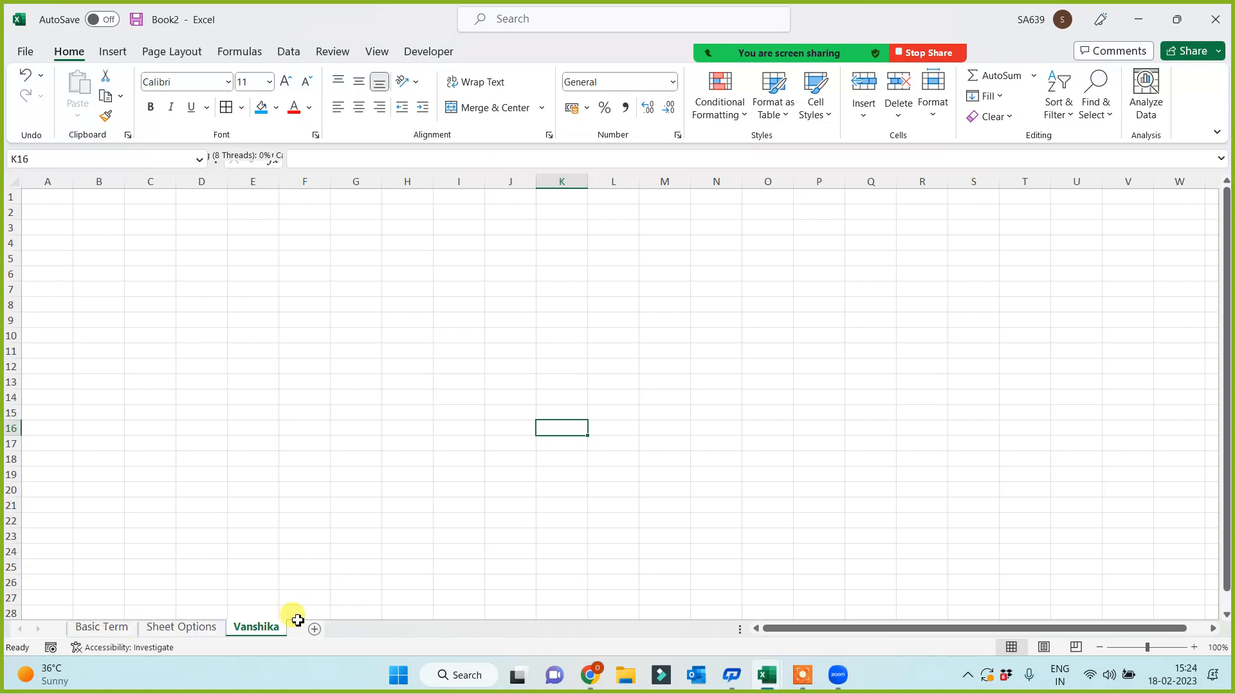
# - Unhide the HDFC and Airtel sheets, then return to Sheet Options
pyautogui.rightClick(274, 628)
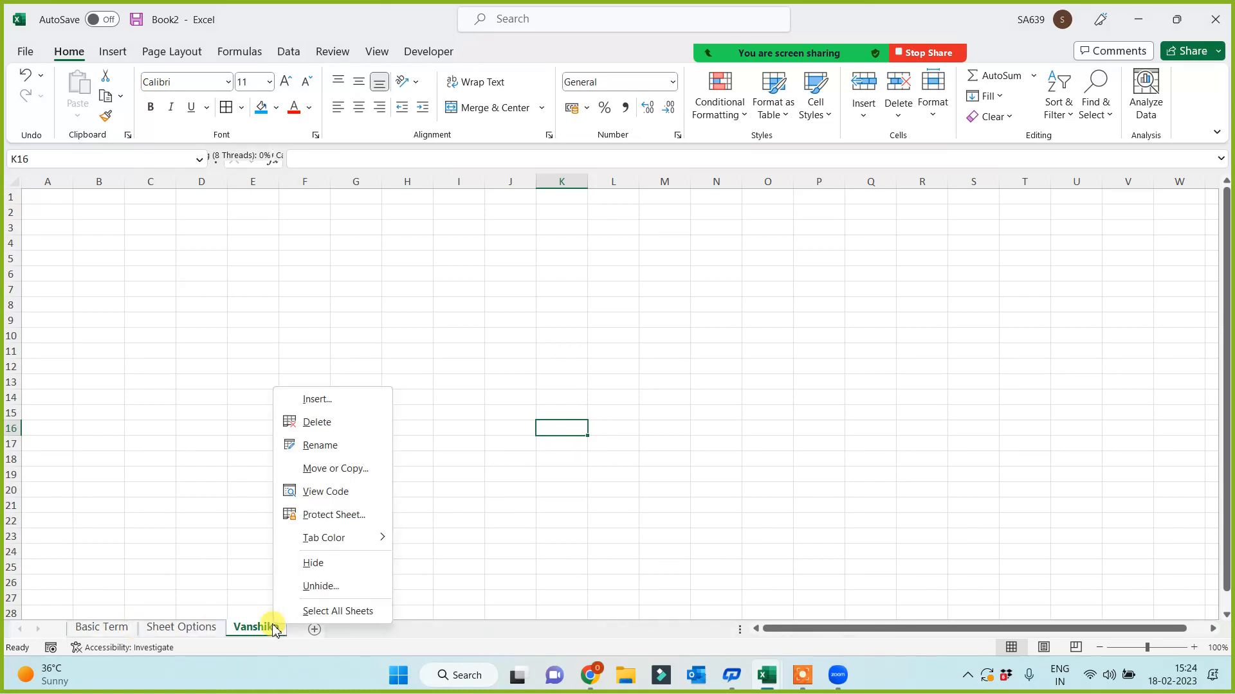
pyautogui.click(335, 593)
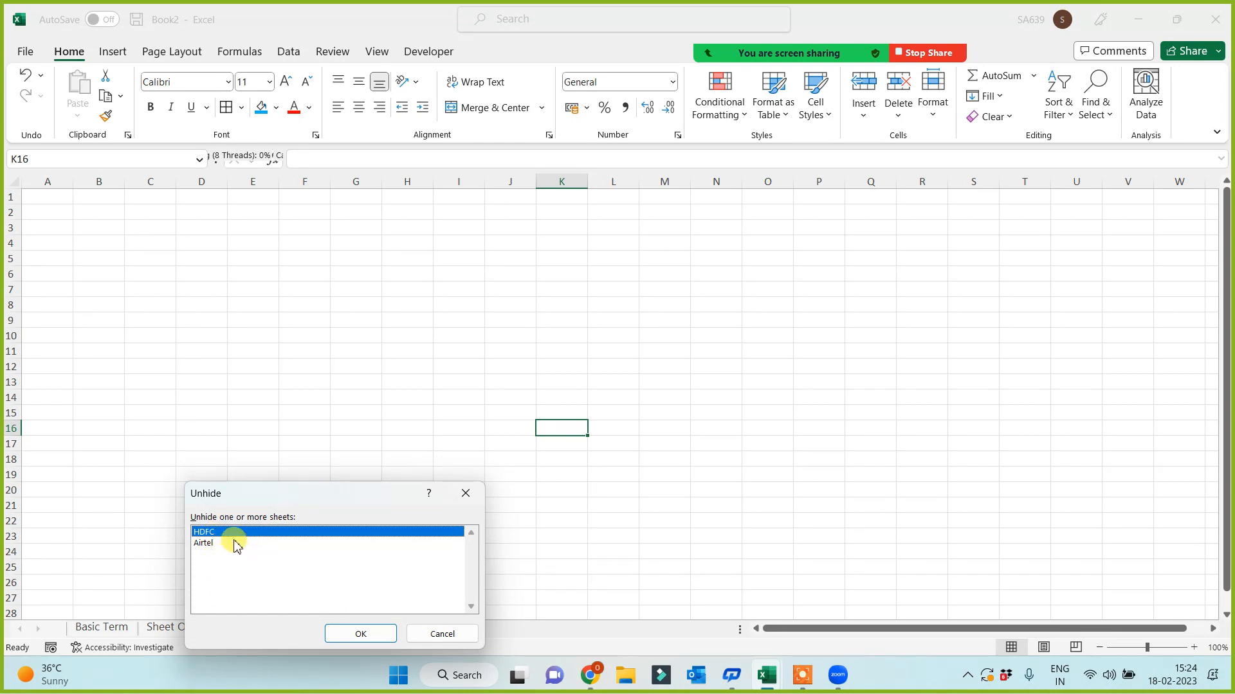
pyautogui.click(362, 635)
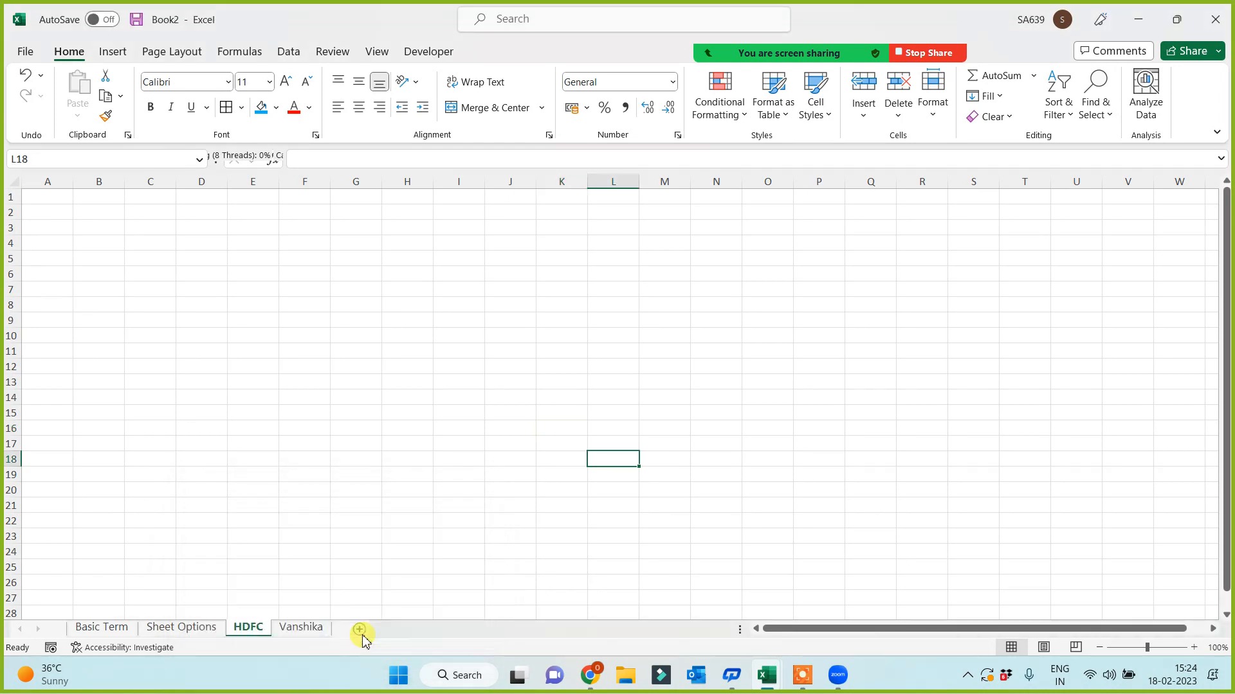
pyautogui.rightClick(238, 640)
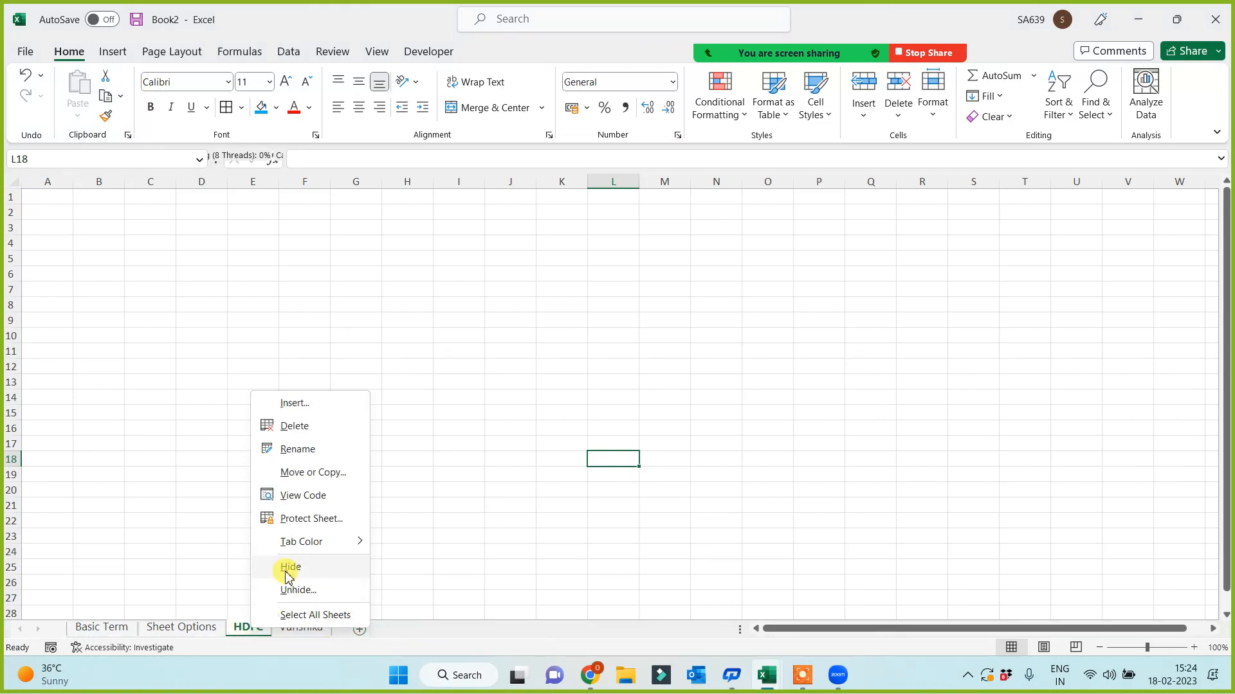
pyautogui.click(293, 590)
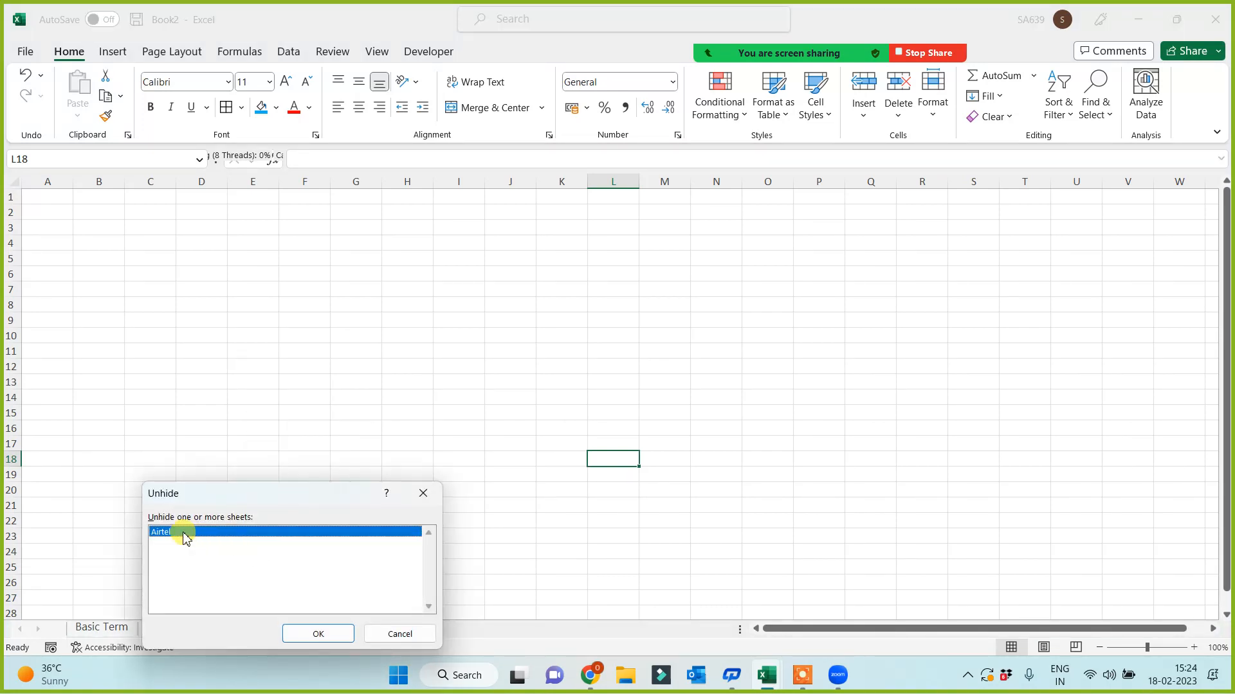
pyautogui.click(316, 635)
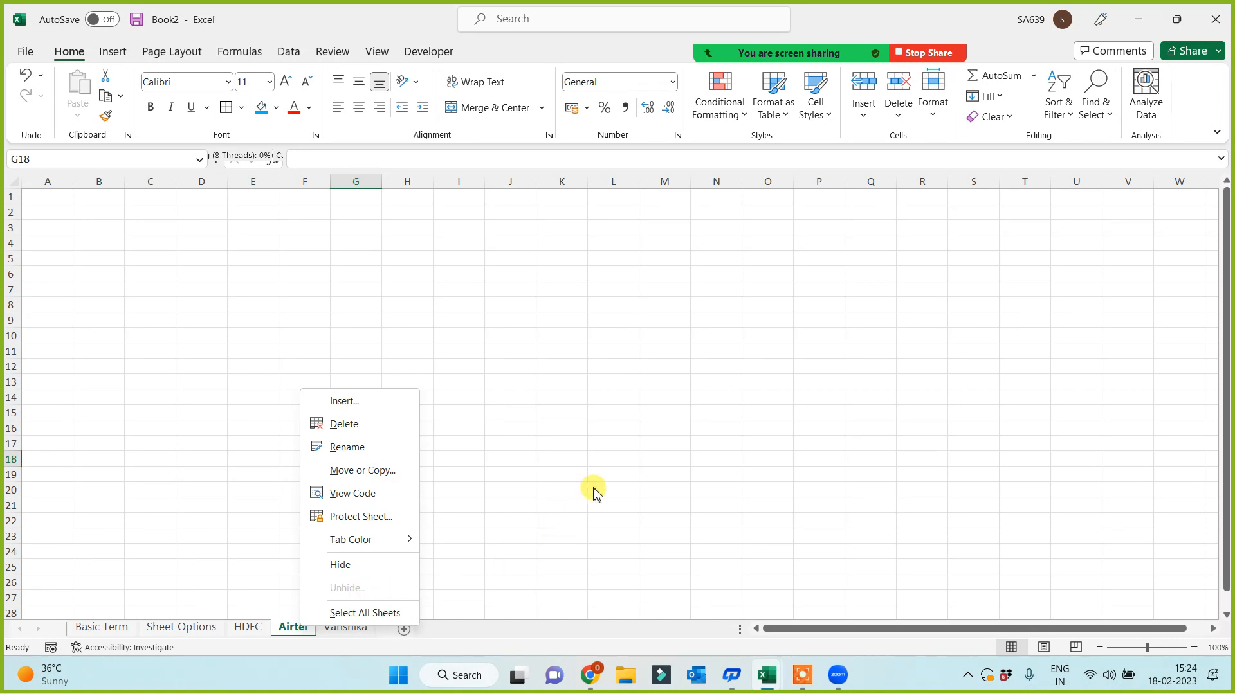
pyautogui.click(565, 436)
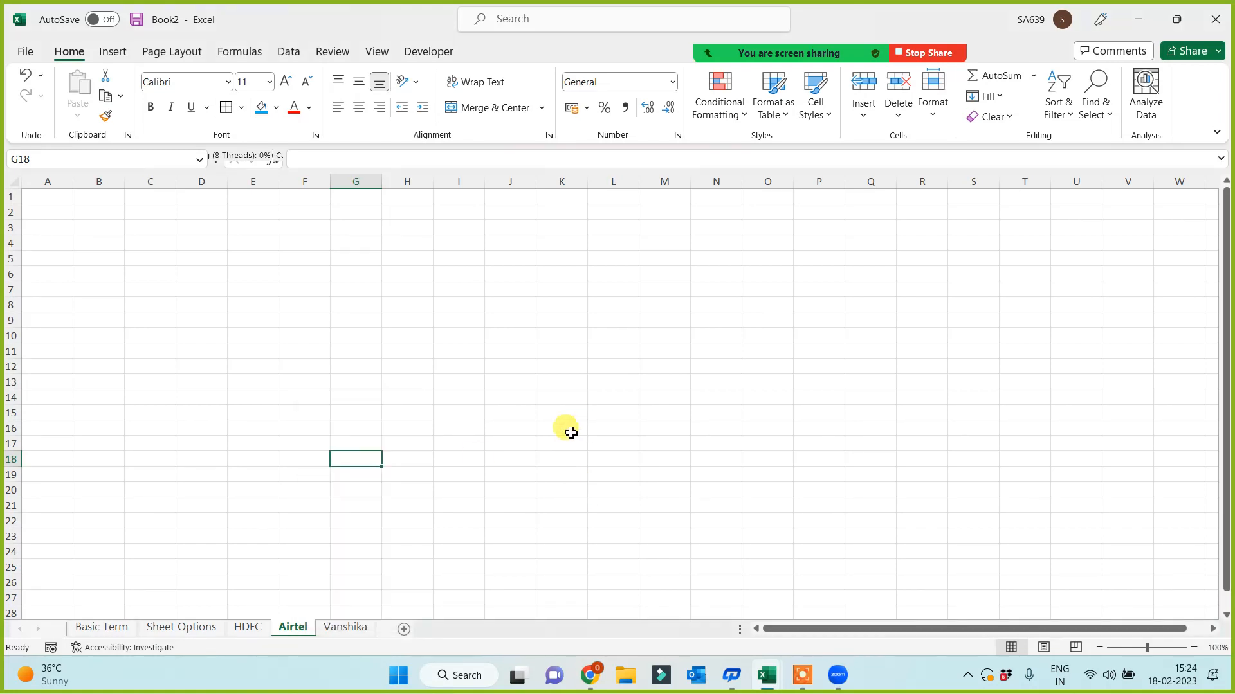
pyautogui.click(196, 632)
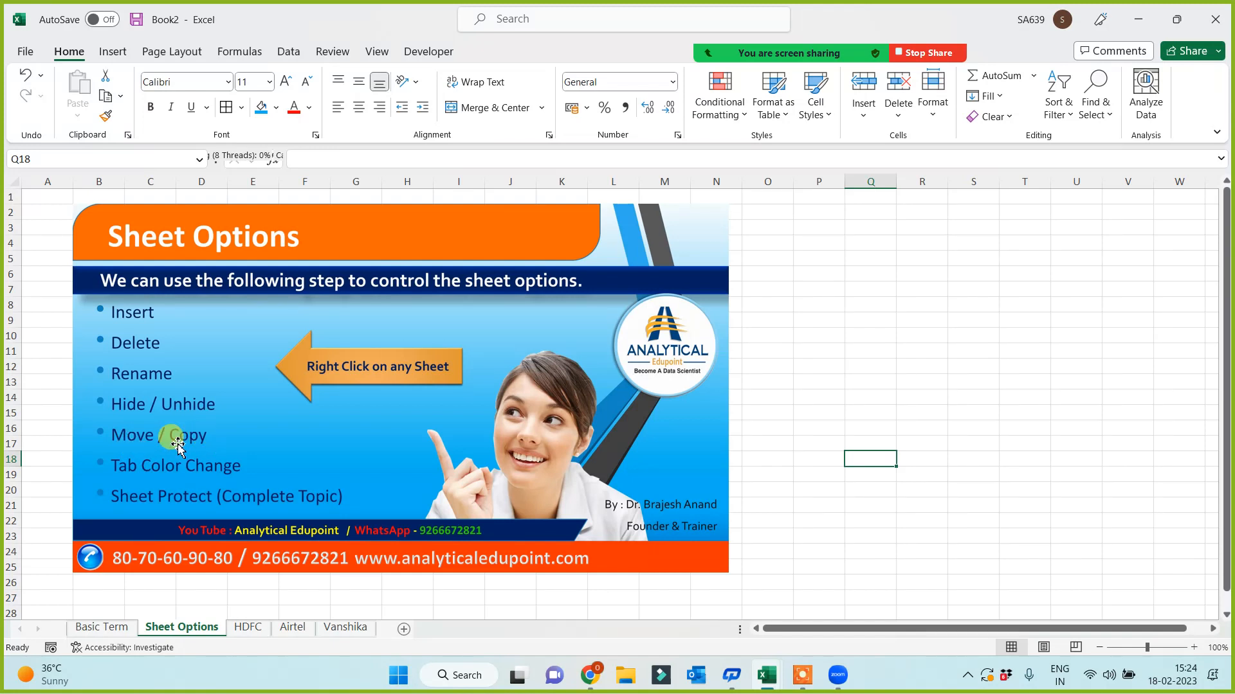
# - Move the person-named sheet to the front and Airtel into second place
pyautogui.click(800, 395)
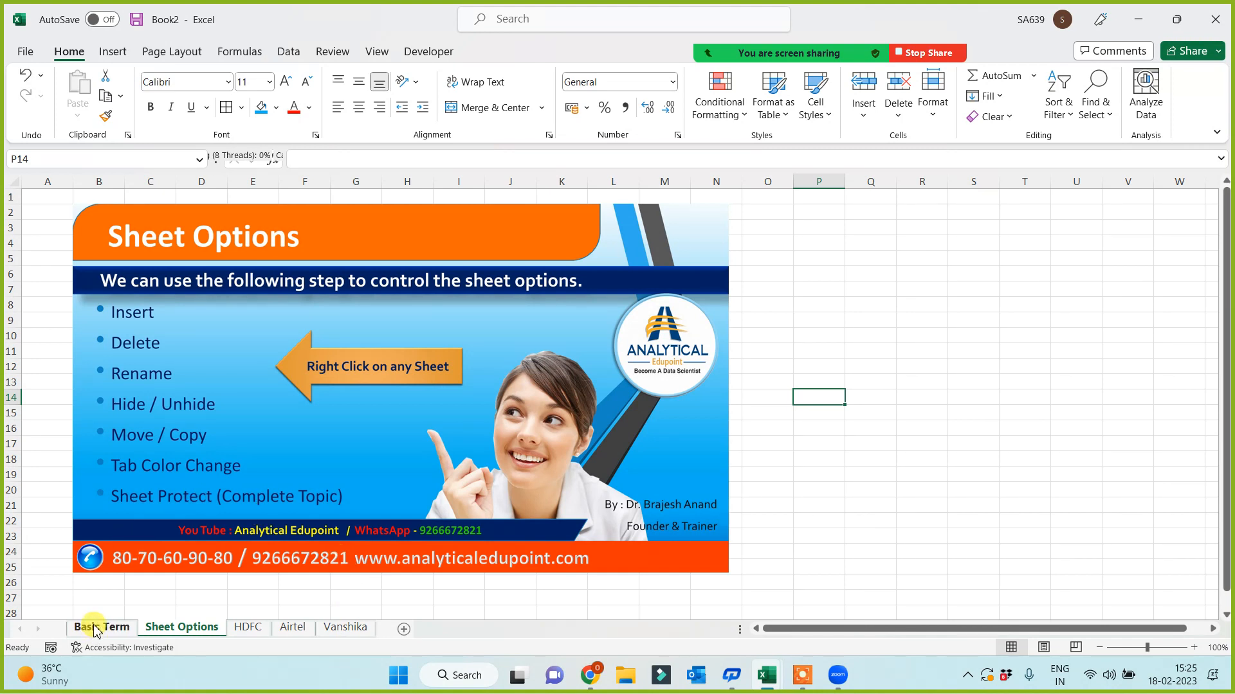
pyautogui.click(355, 630)
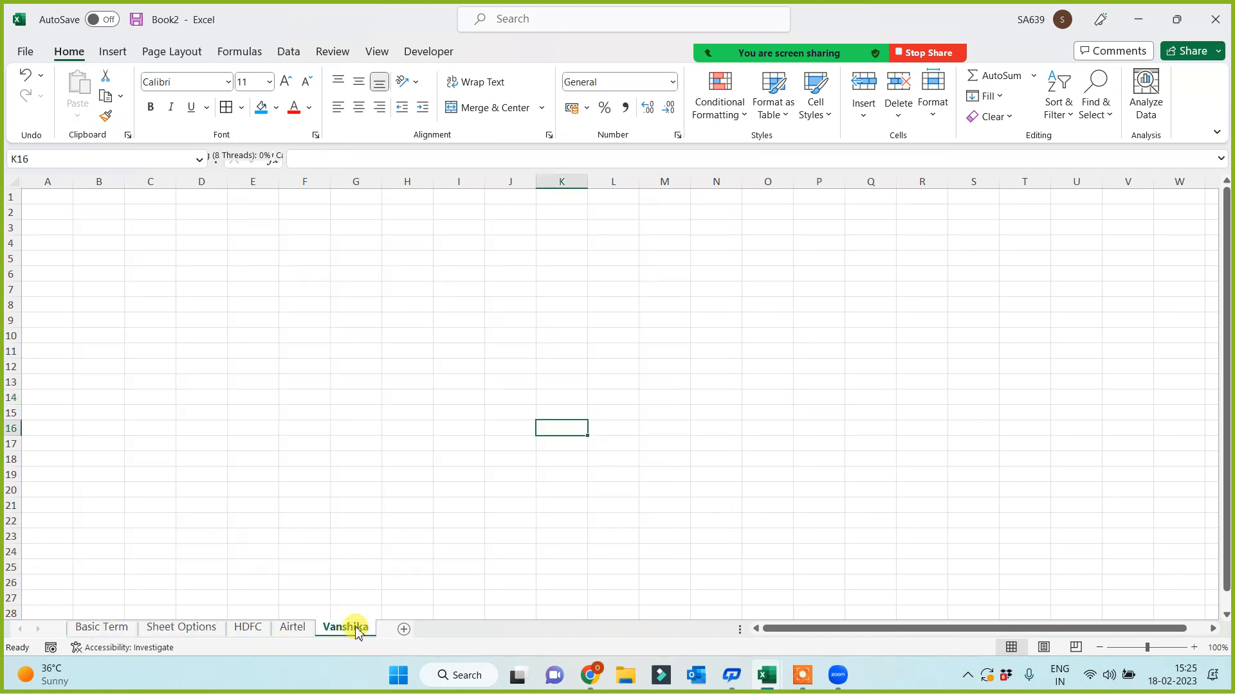
pyautogui.moveTo(82, 627); pyautogui.dragTo(81, 627)
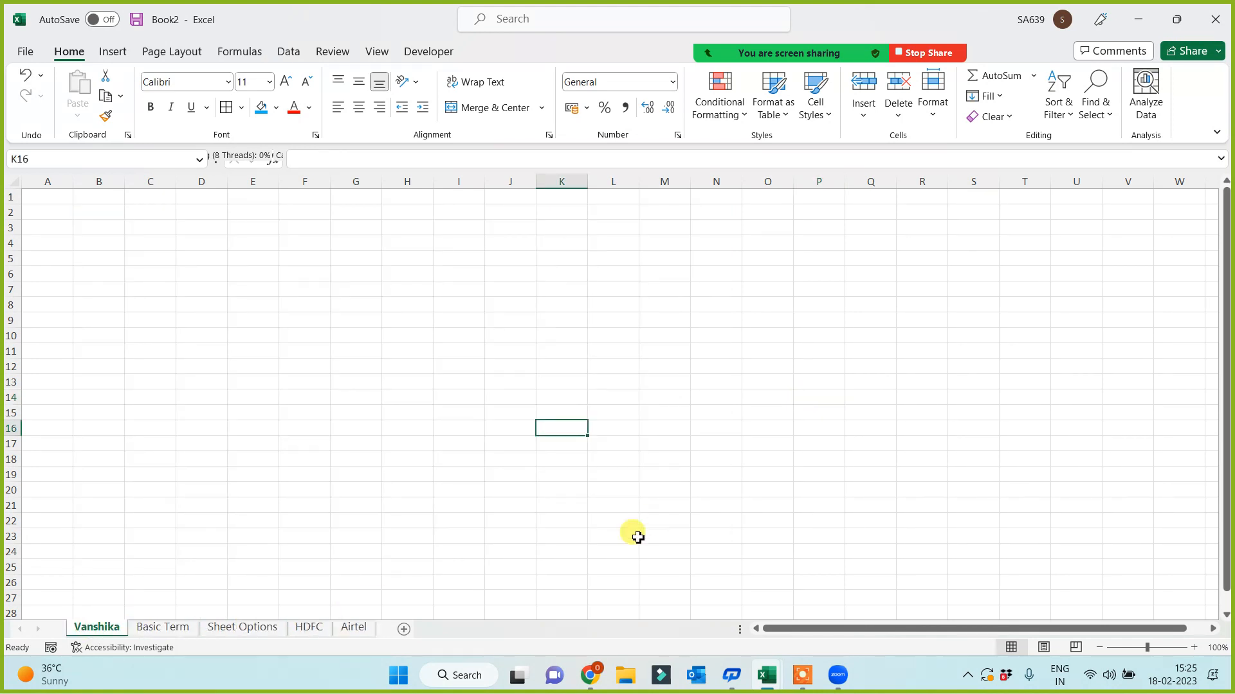
pyautogui.moveTo(356, 629); pyautogui.dragTo(139, 627)
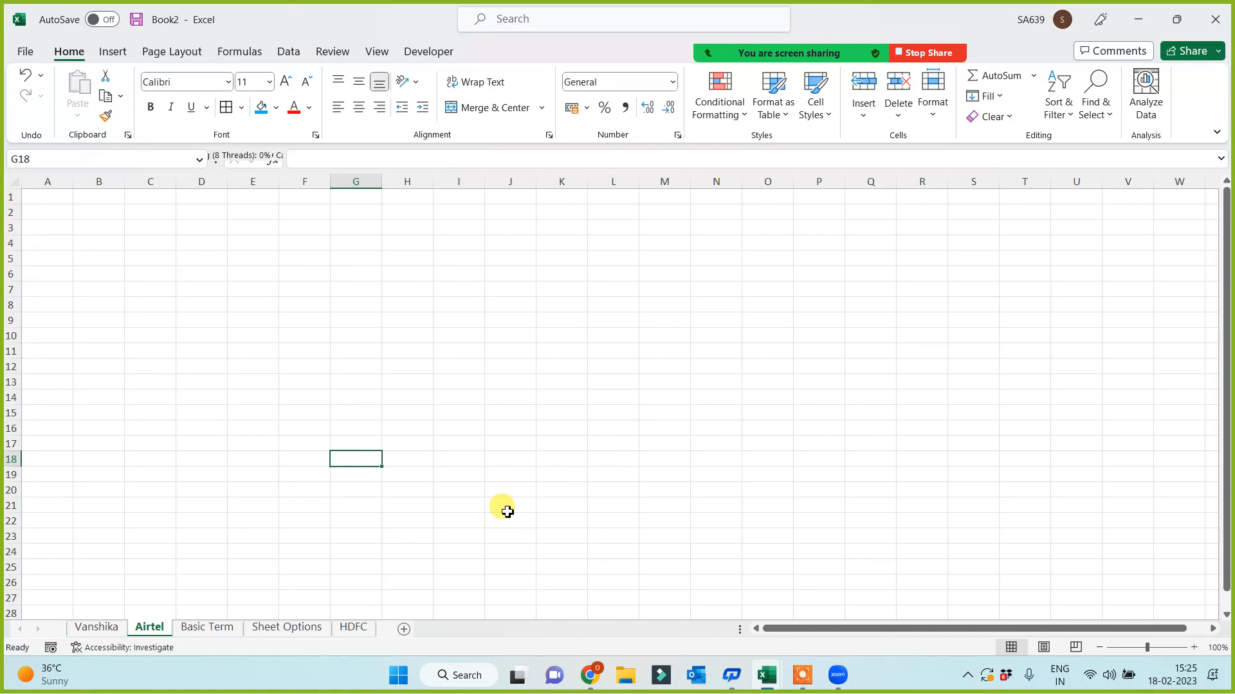
pyautogui.click(296, 629)
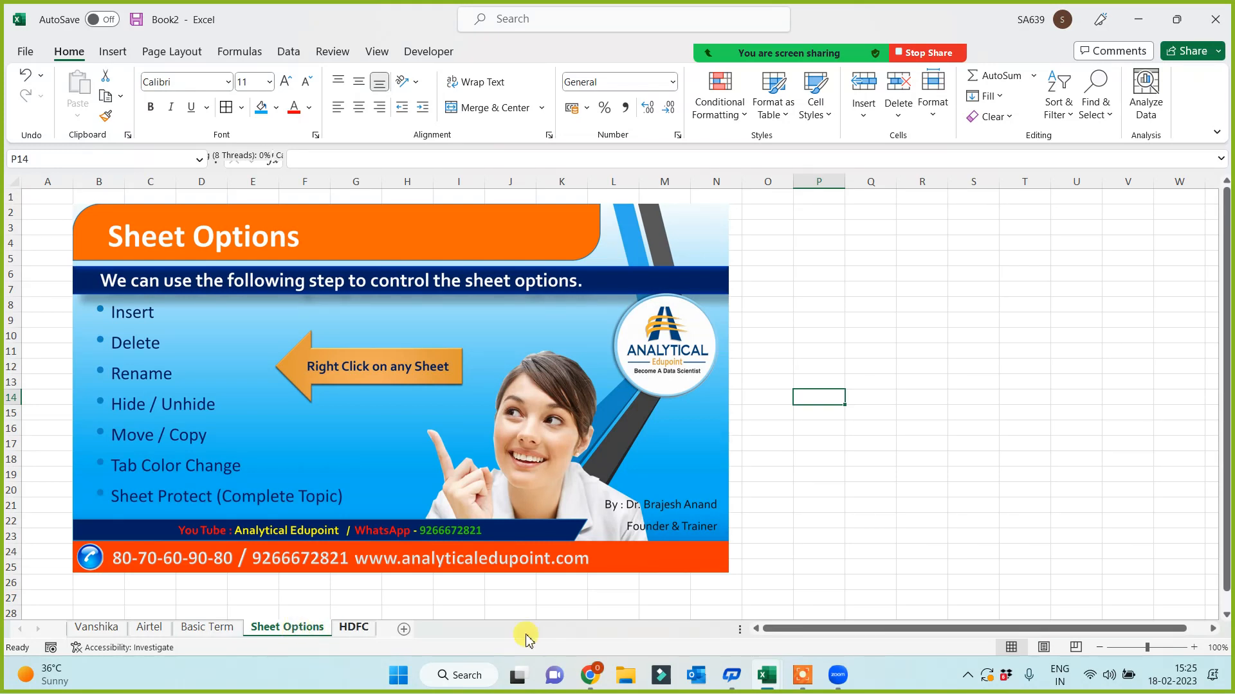
# - Copy the Sheet Options sheet with Move or Copy, creating Sheet Options (2) first
pyautogui.click(804, 678)
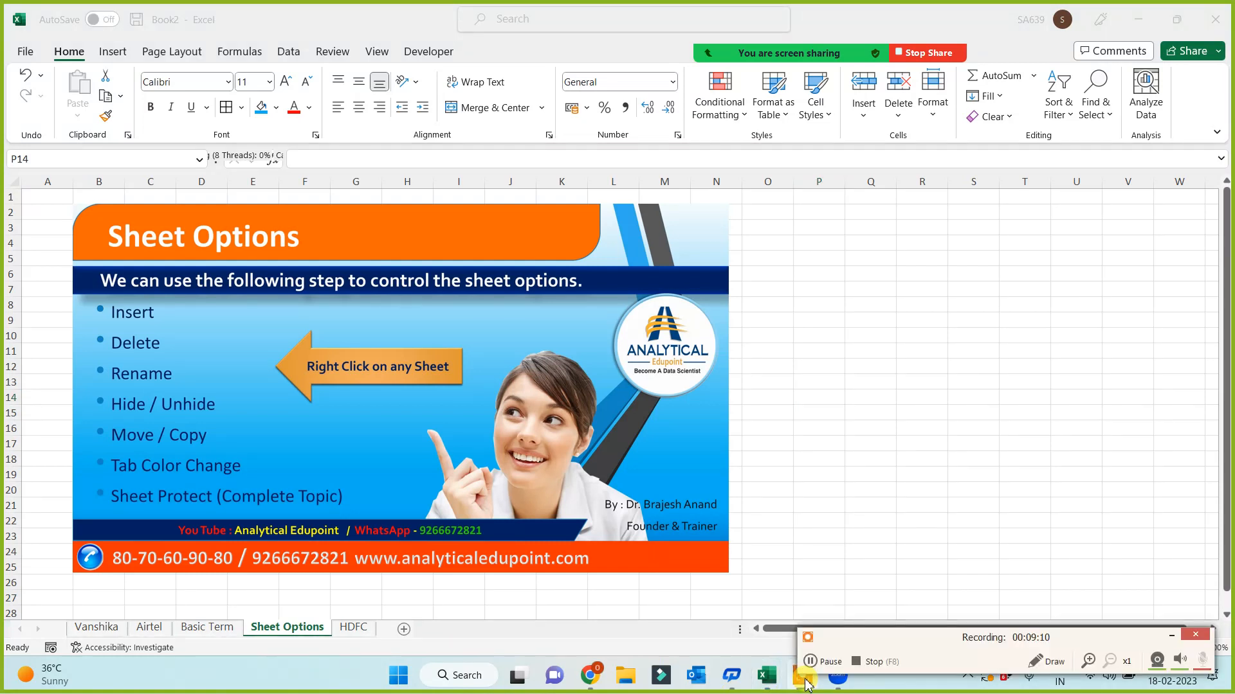
pyautogui.click(1171, 636)
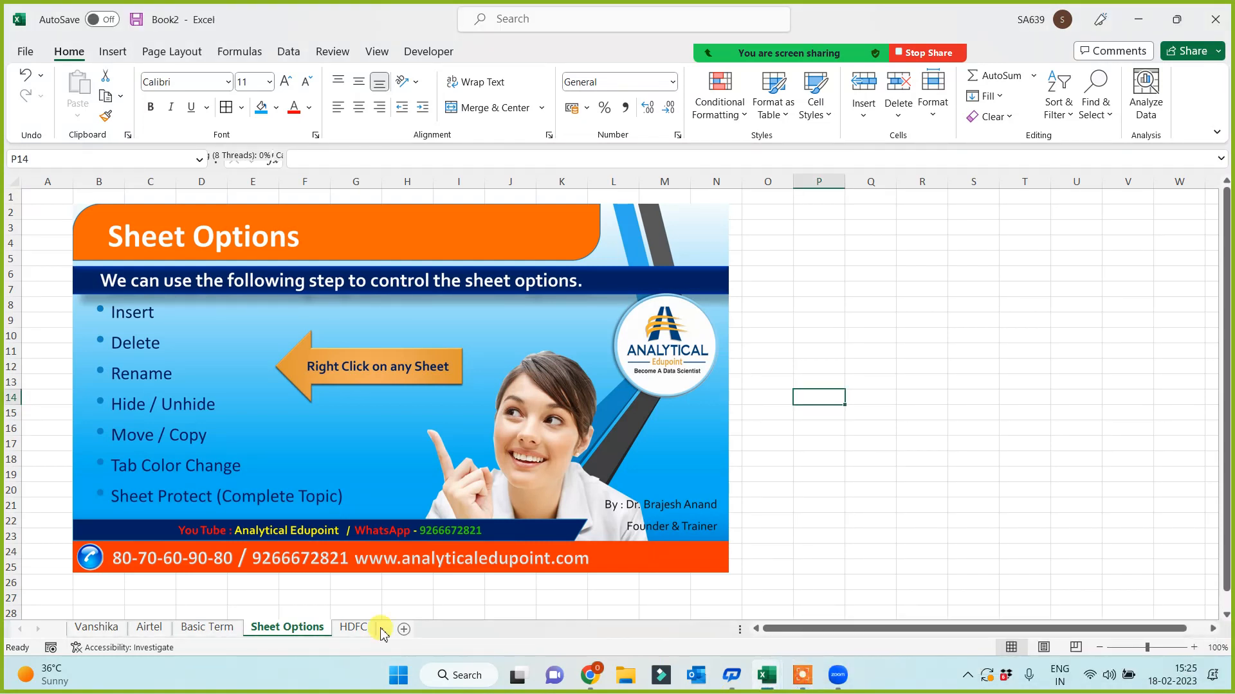
pyautogui.rightClick(297, 630)
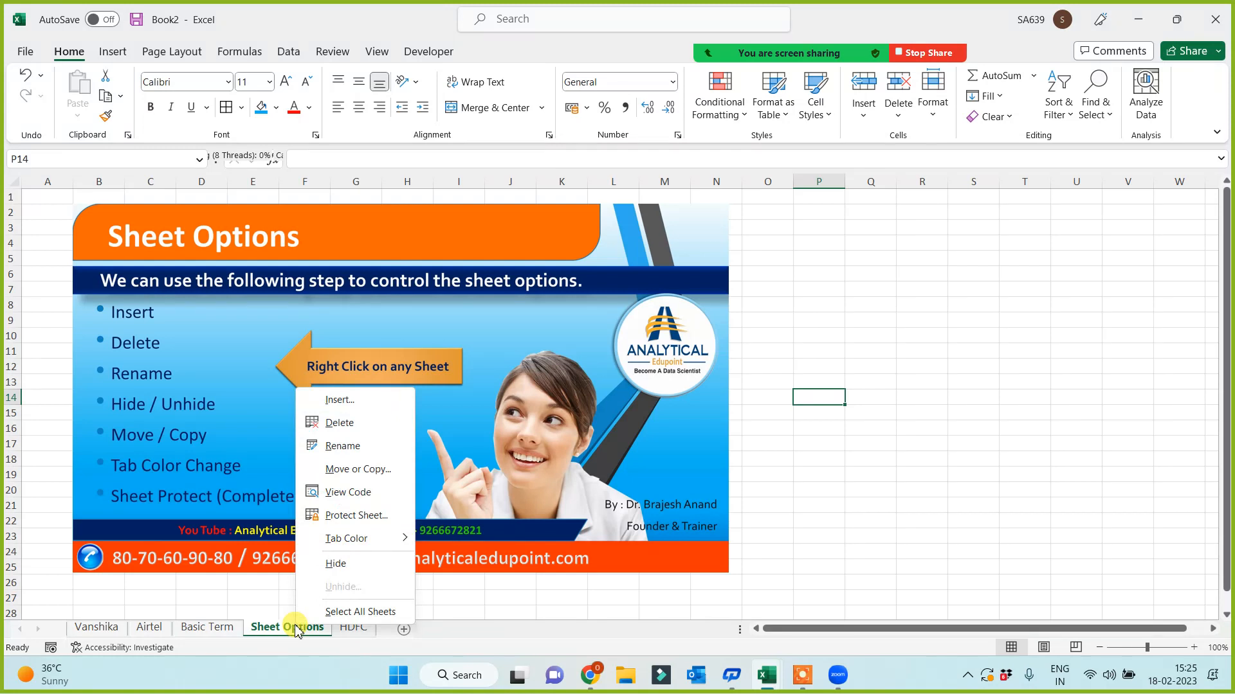
pyautogui.click(351, 472)
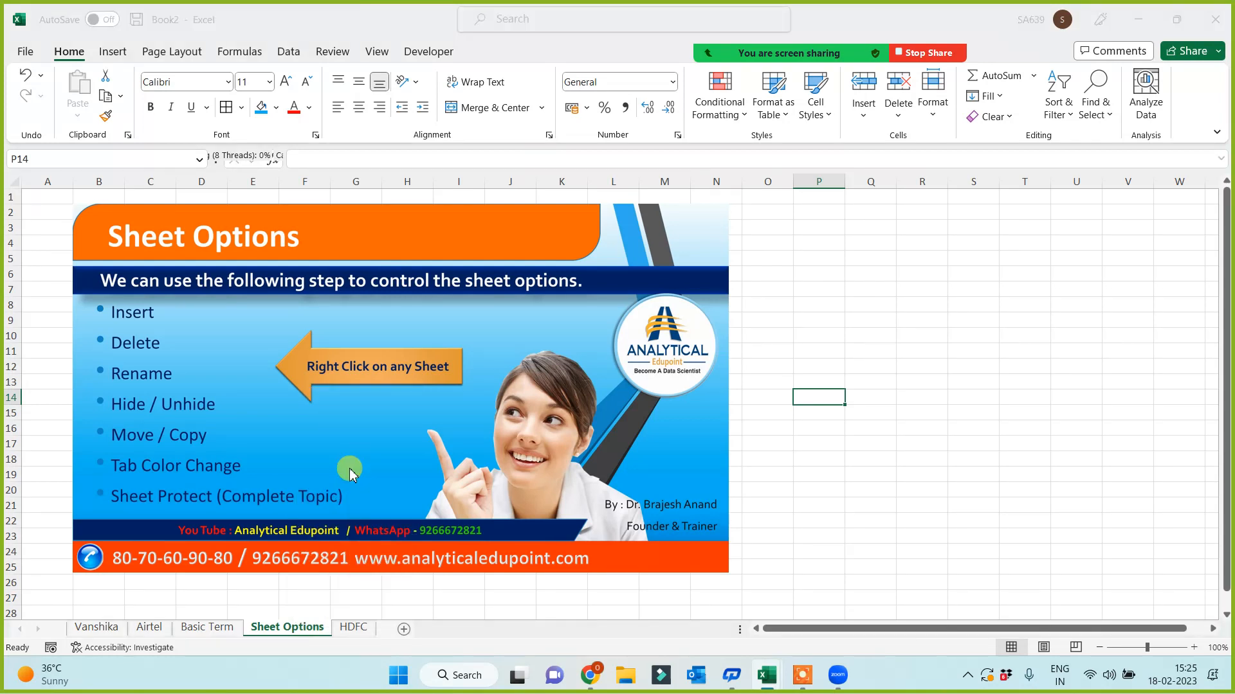
pyautogui.click(242, 559)
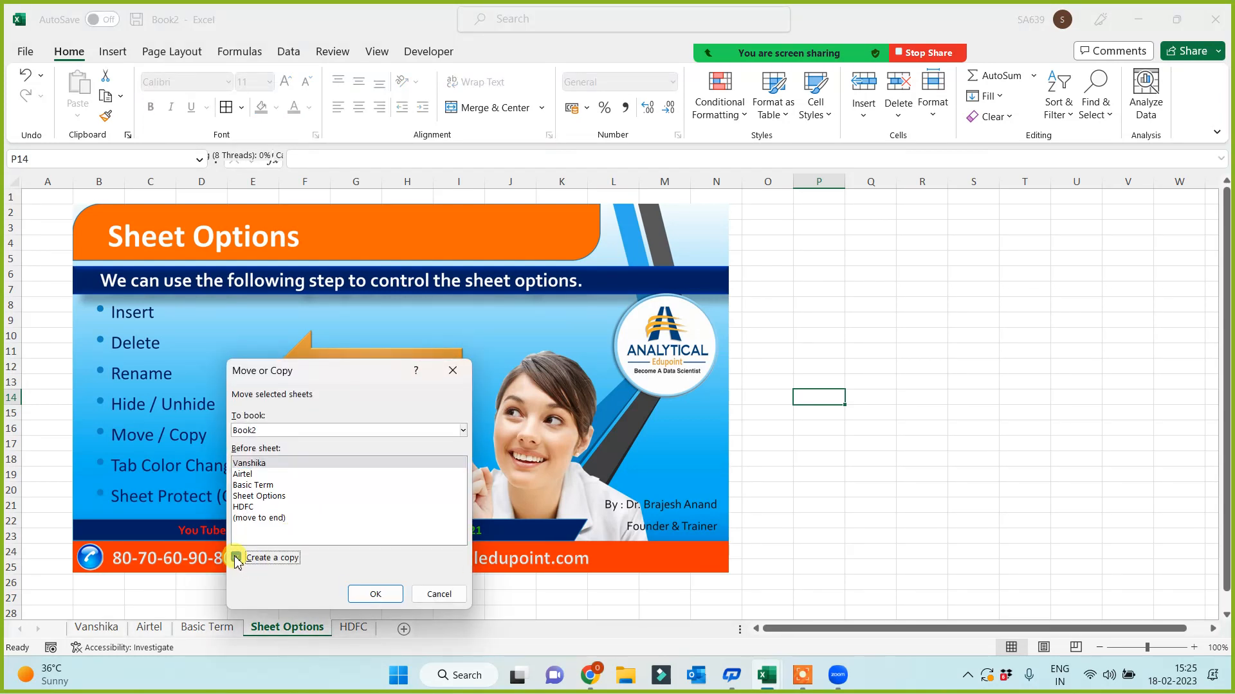
pyautogui.click(373, 596)
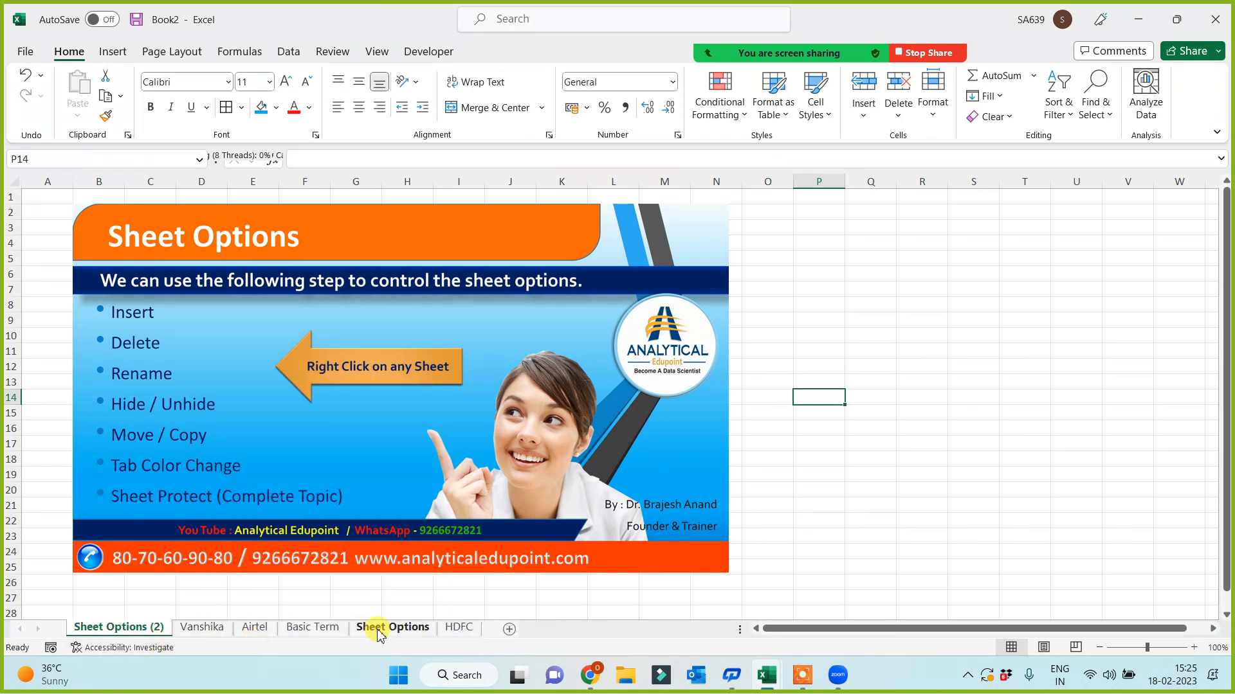
pyautogui.click(378, 629)
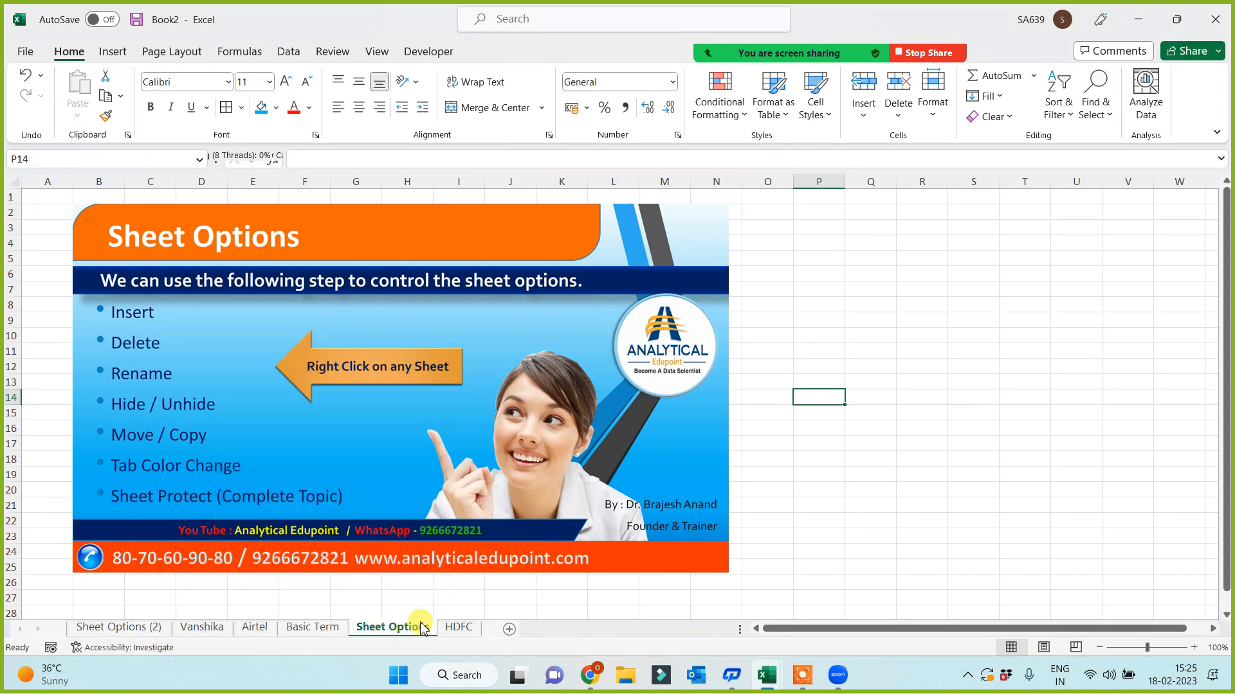
pyautogui.click(96, 629)
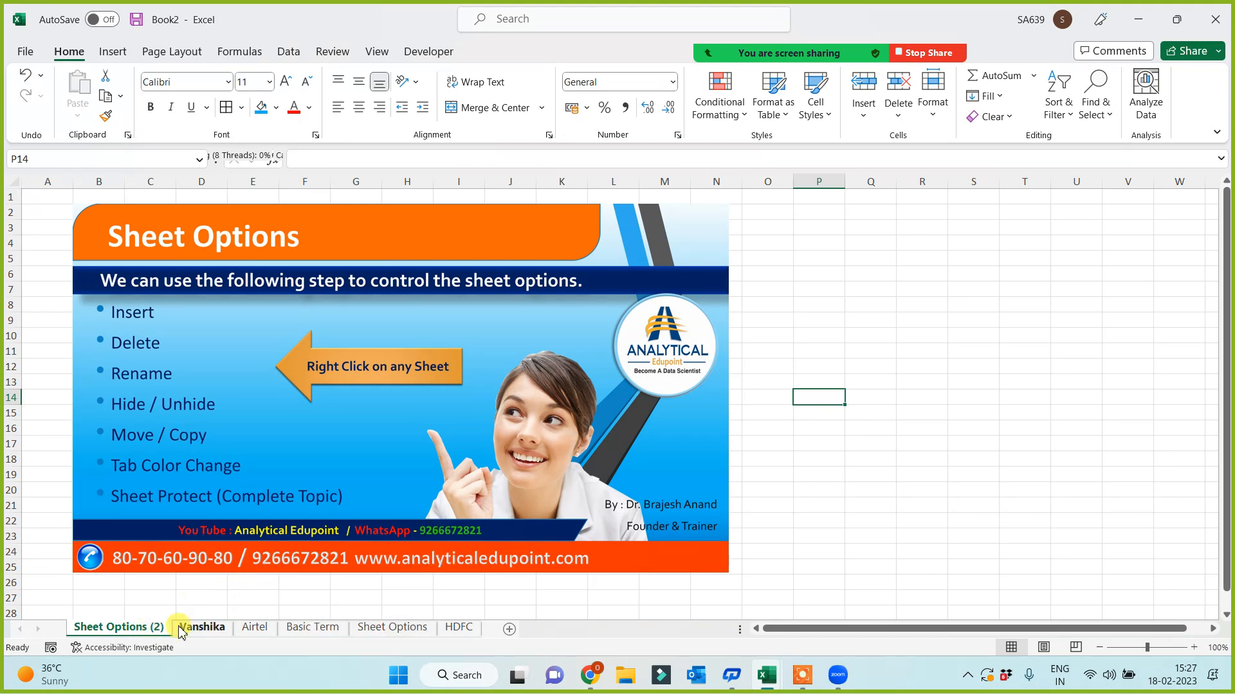
# - Delete the Sheet Options (2), person-named and Airtel sheets, then view Sheet Options
pyautogui.rightClick(127, 632)
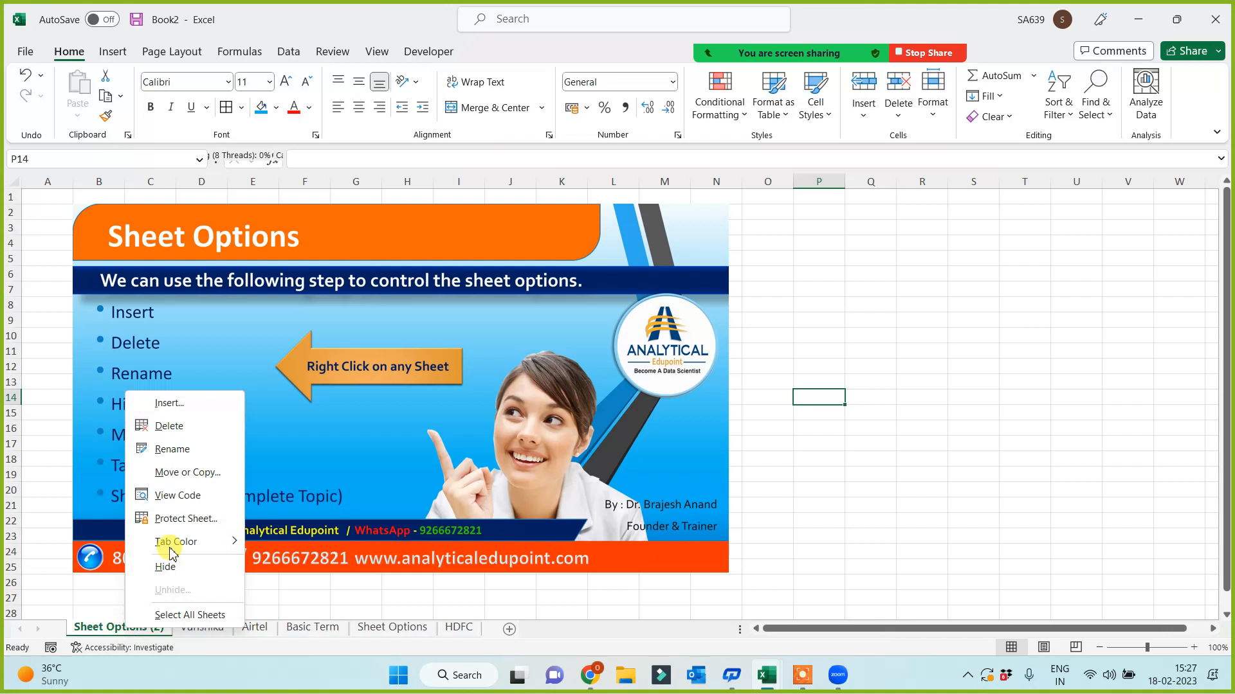
pyautogui.click(177, 429)
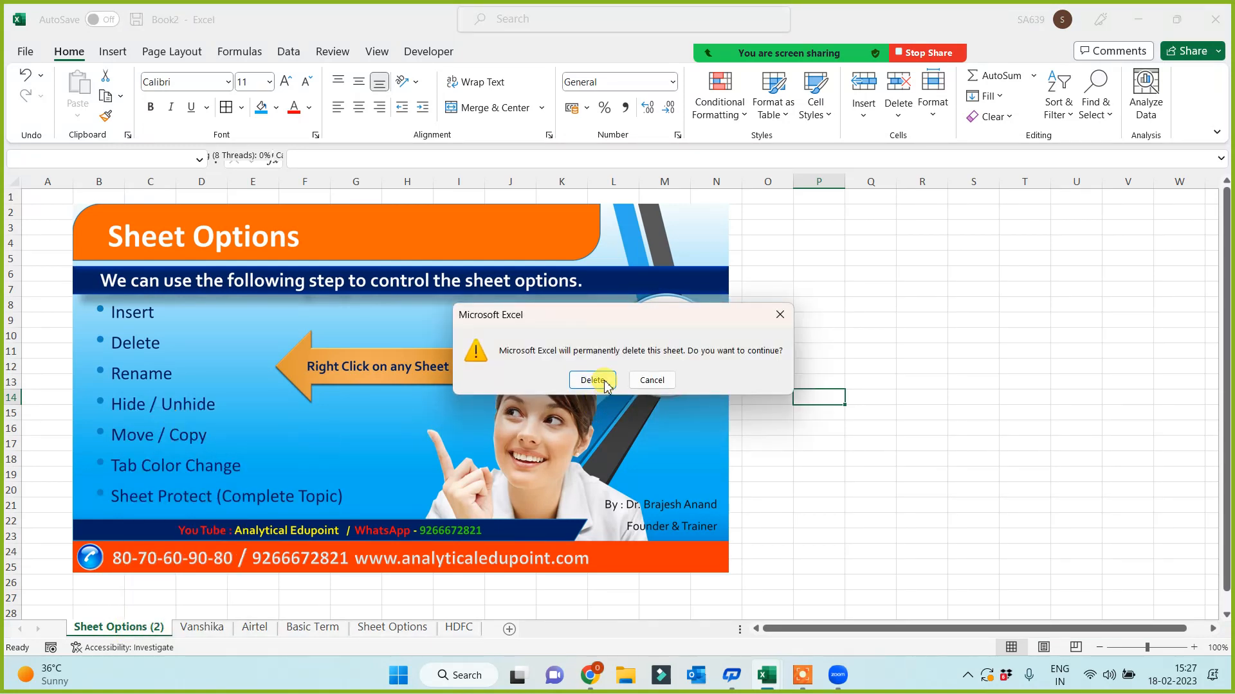
pyautogui.click(592, 380)
pyautogui.rightClick(99, 628)
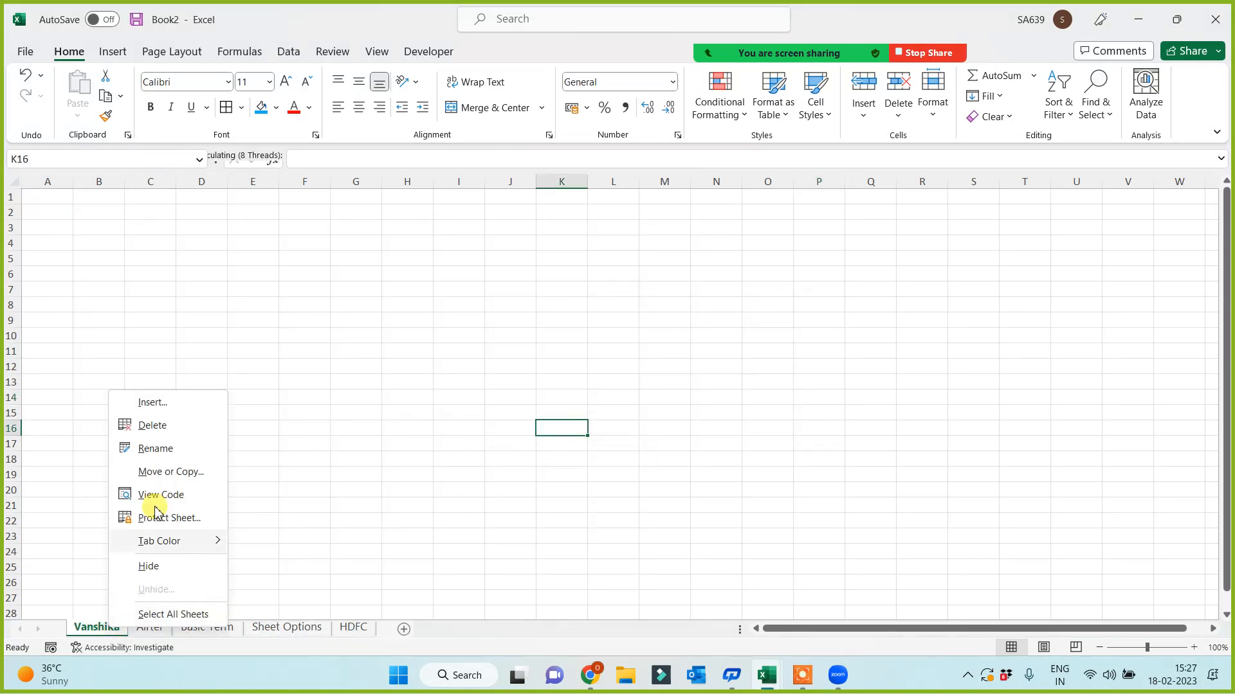
pyautogui.click(157, 428)
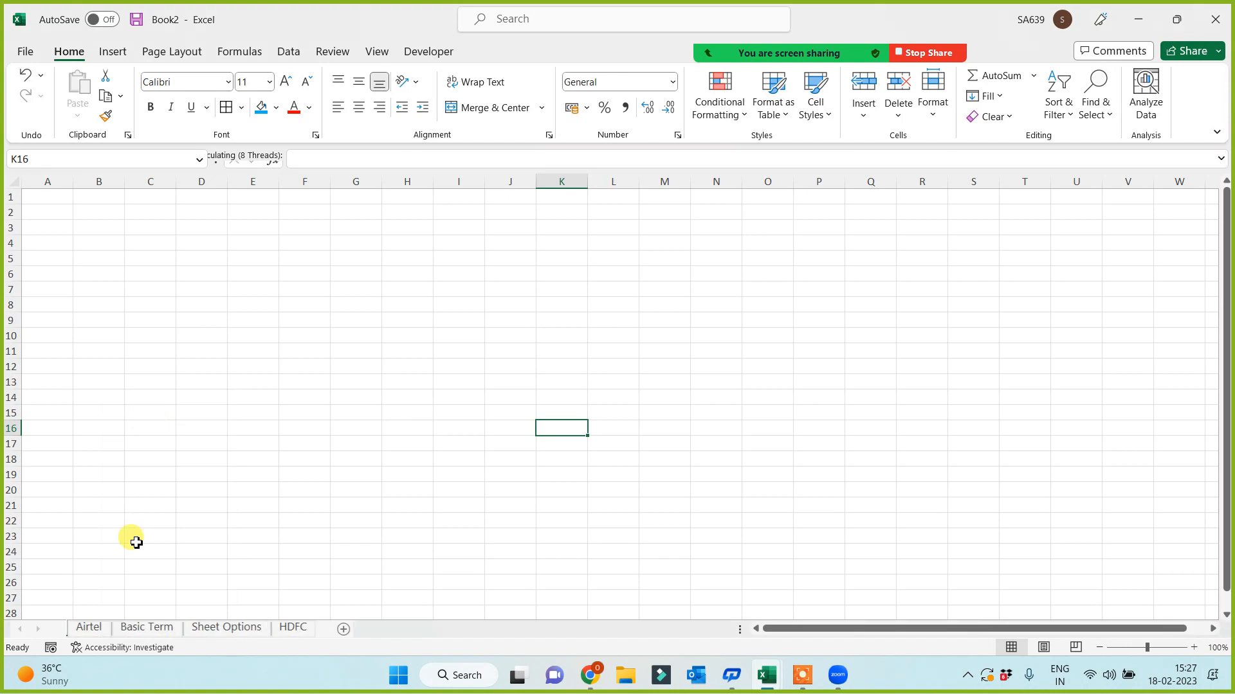
pyautogui.rightClick(90, 629)
pyautogui.click(146, 429)
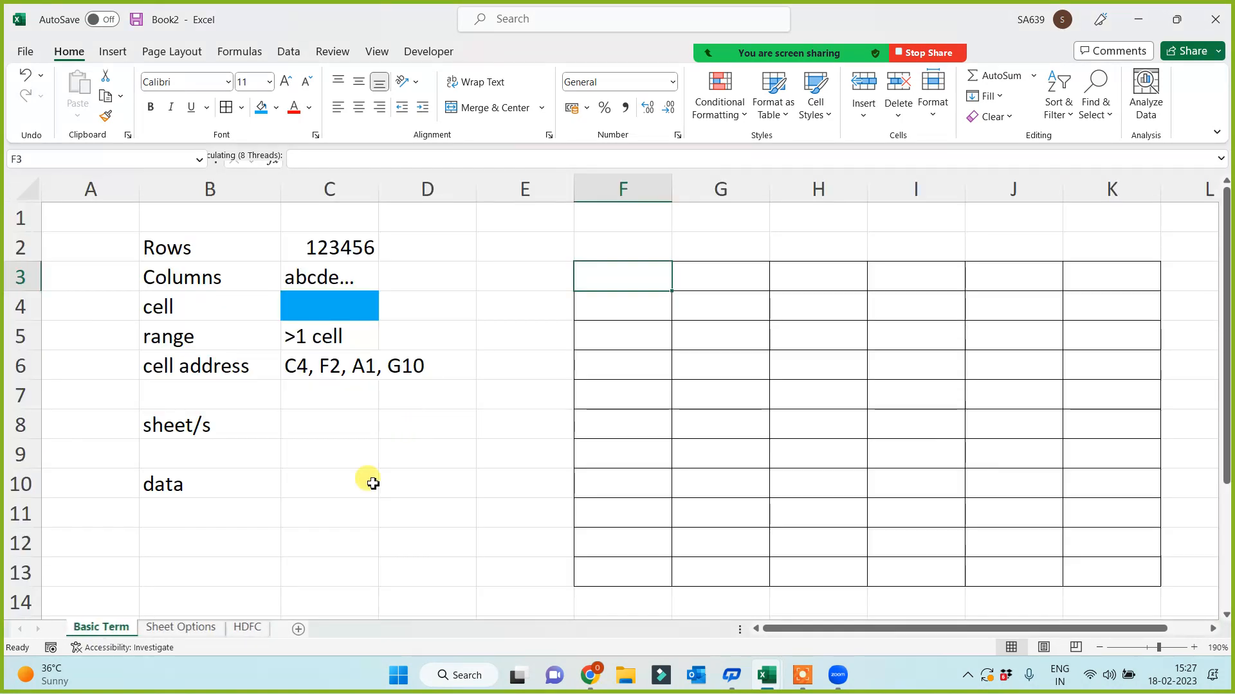
pyautogui.click(165, 628)
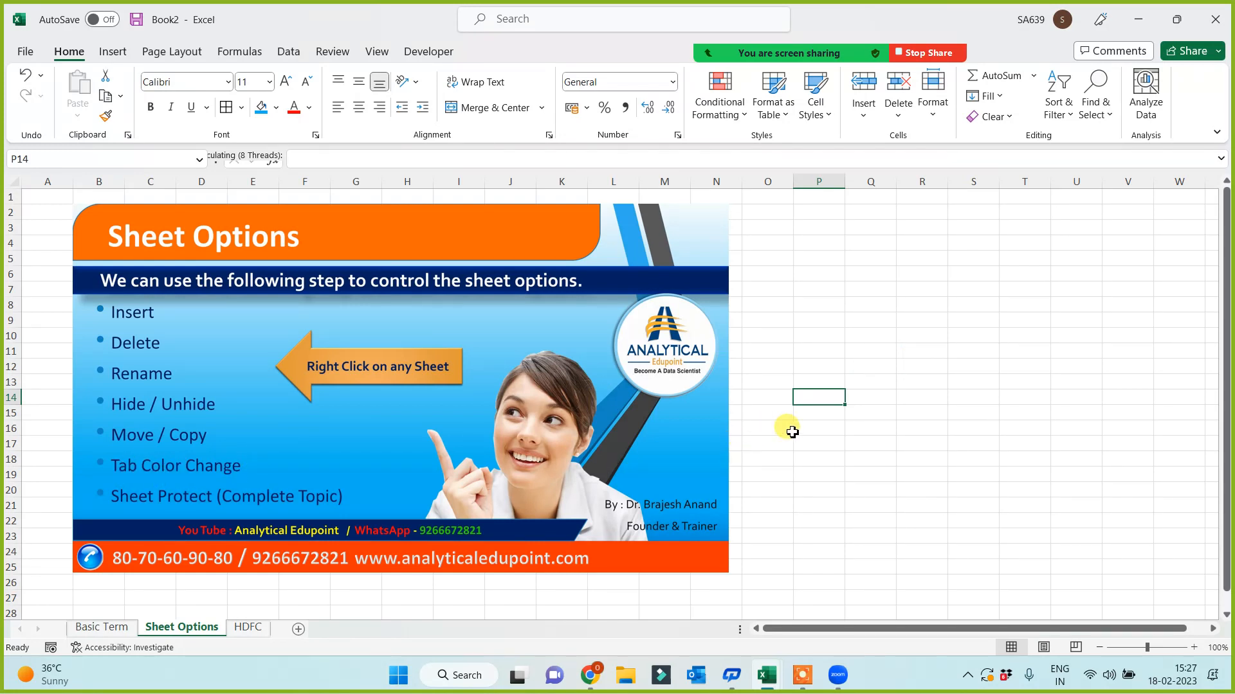
pyautogui.click(853, 448)
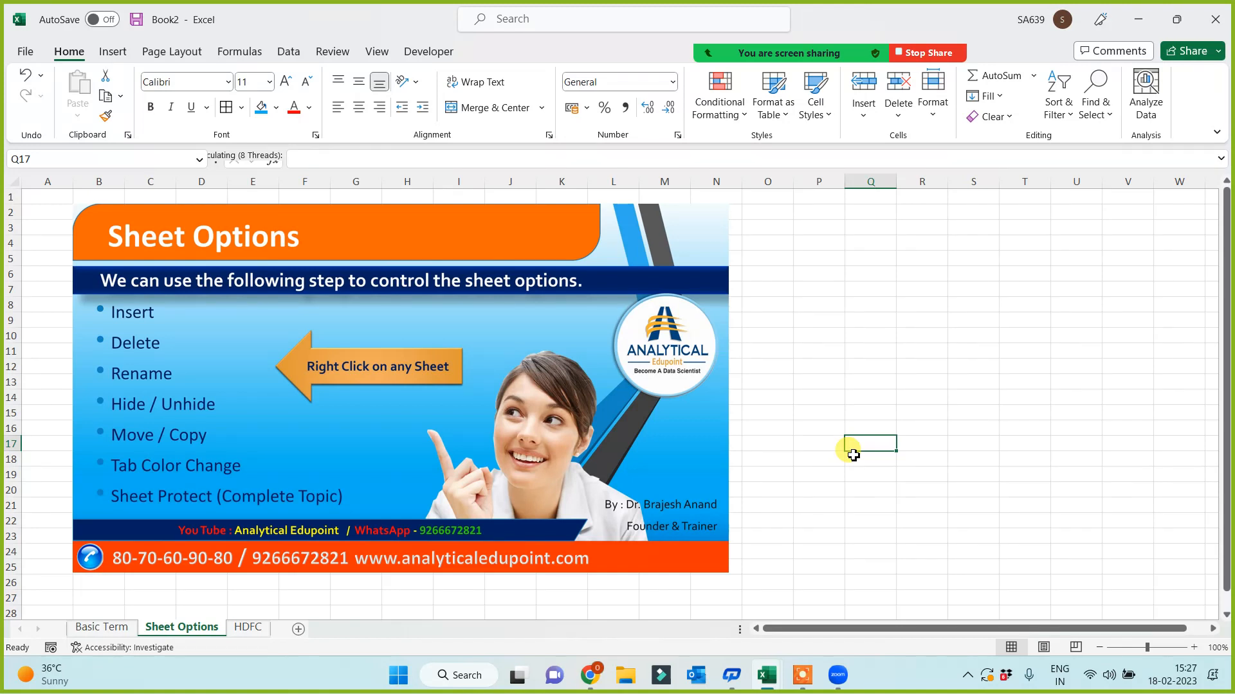
# - Colour the Sheet Options tab yellow and the HDFC tab light blue
pyautogui.rightClick(198, 628)
pyautogui.moveTo(244, 538)
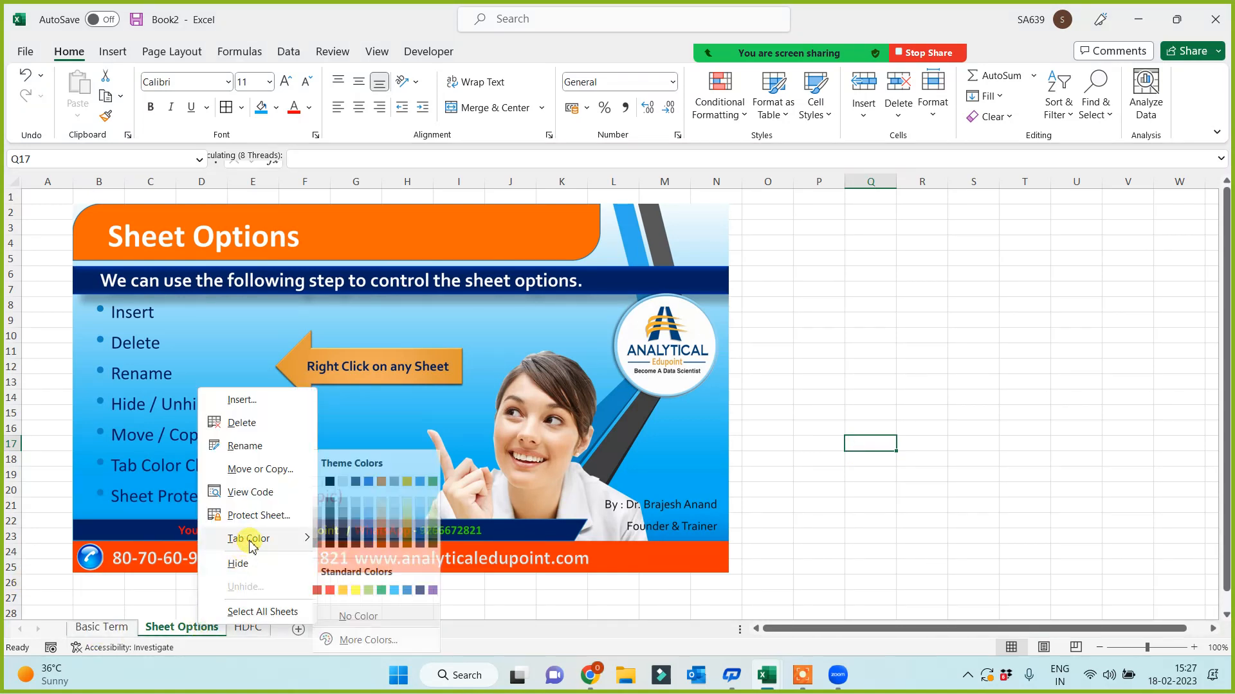
pyautogui.click(362, 590)
pyautogui.click(255, 628)
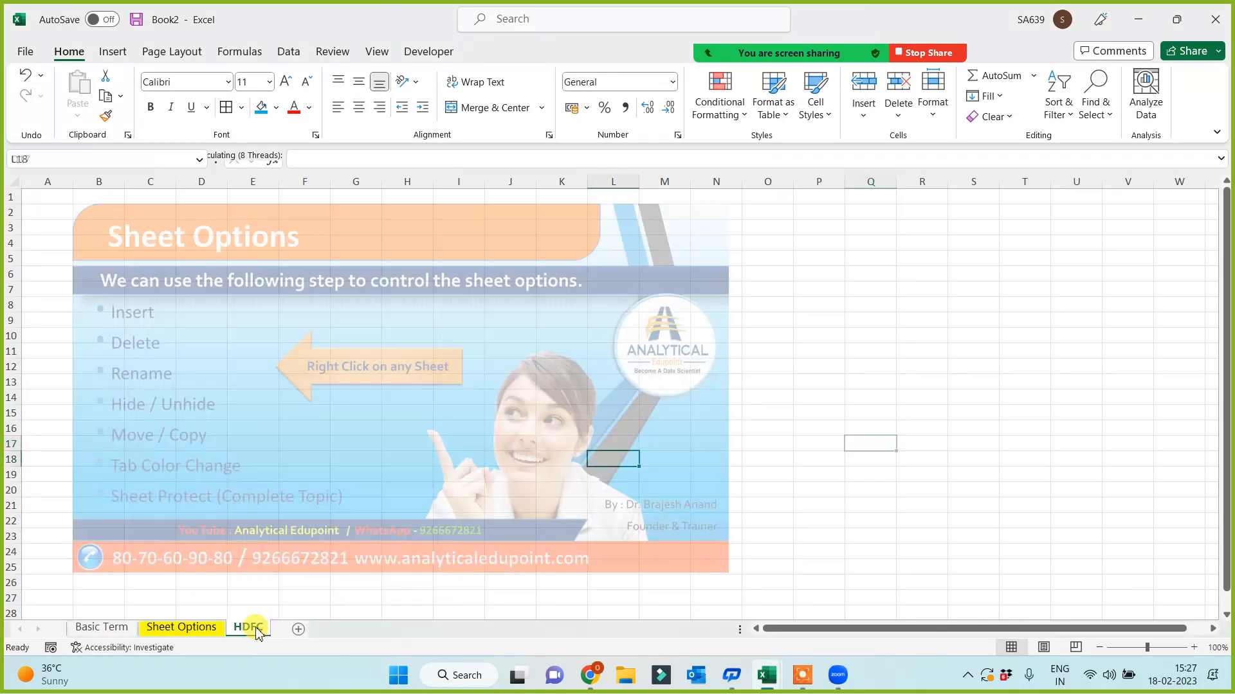
pyautogui.rightClick(258, 630)
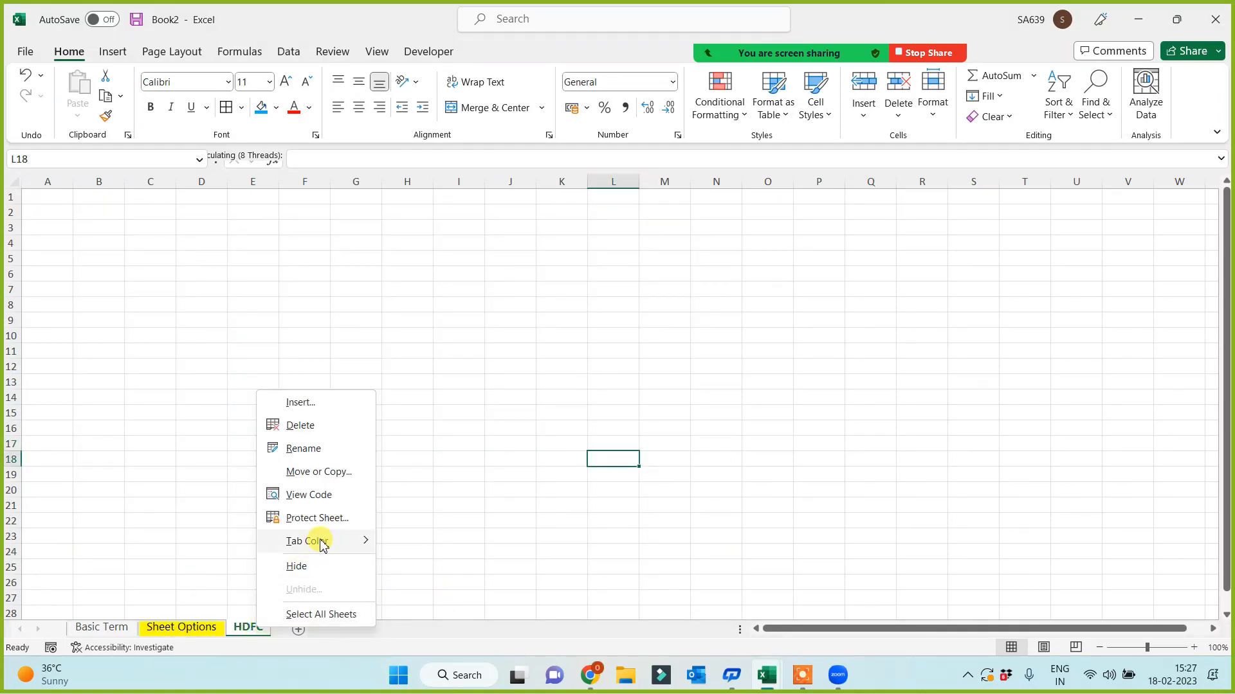
pyautogui.moveTo(315, 540)
pyautogui.click(459, 590)
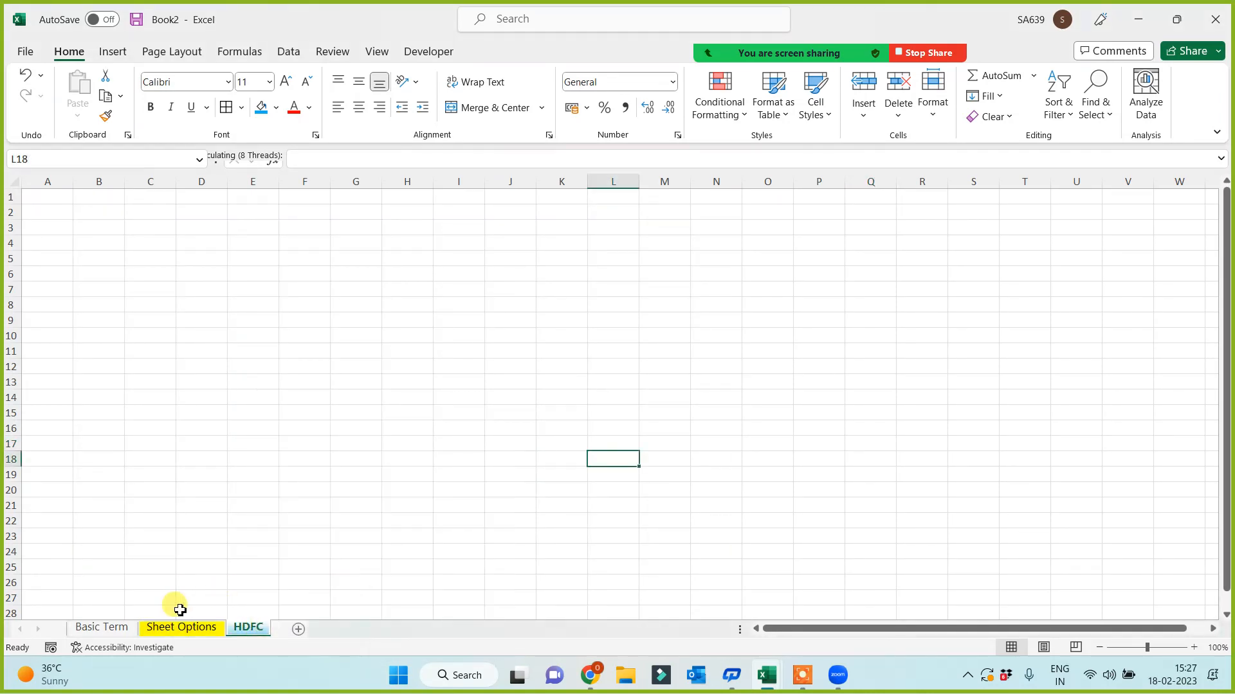
# - Colour the Basic Term tab green, then check the coloured tabs
pyautogui.click(119, 628)
pyautogui.rightClick(121, 630)
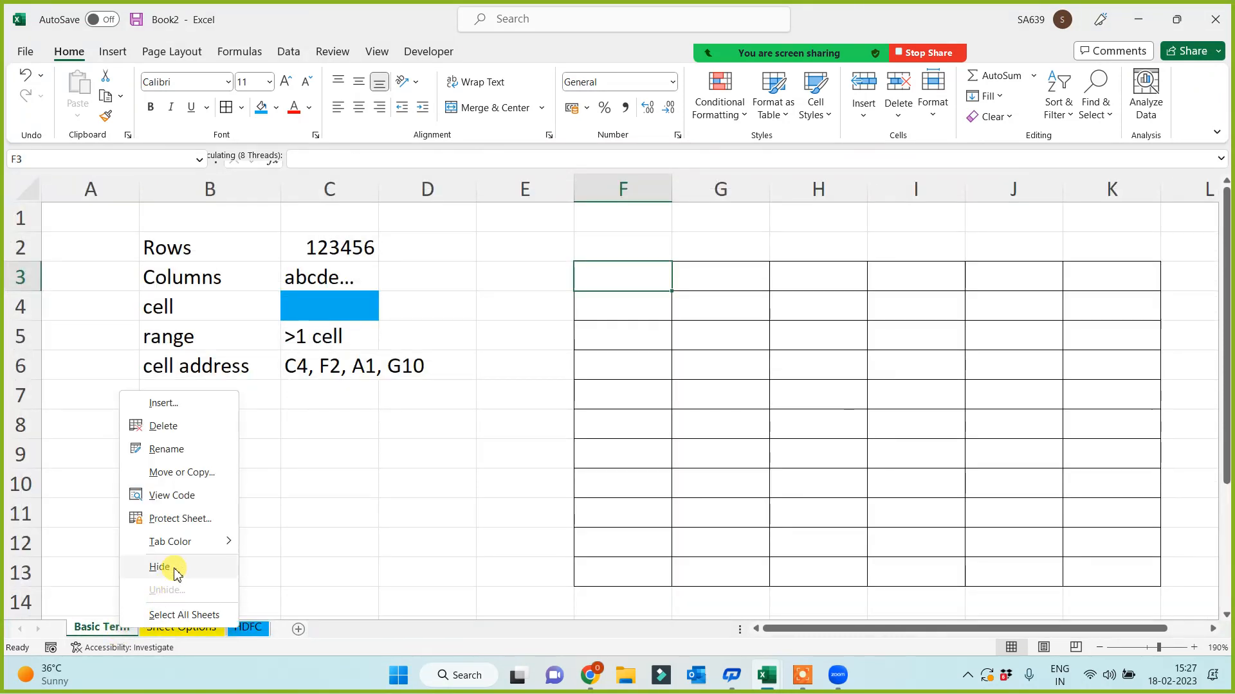
pyautogui.moveTo(187, 542)
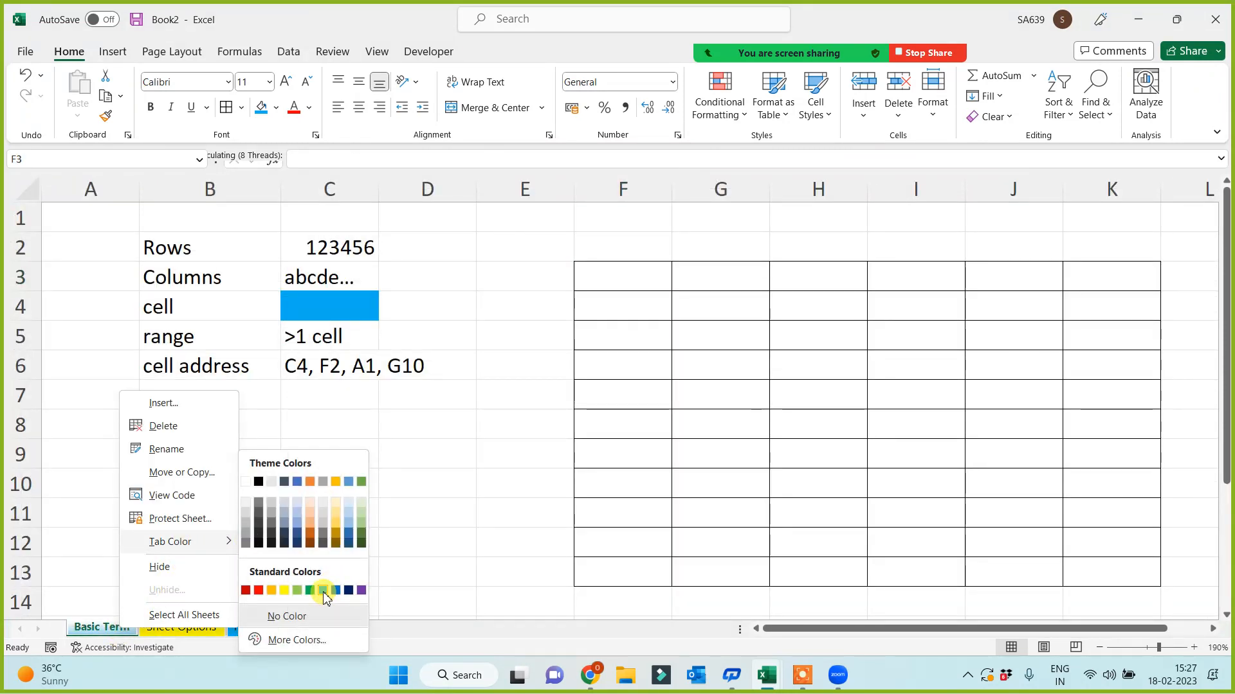
pyautogui.click(298, 596)
pyautogui.click(399, 551)
pyautogui.click(212, 628)
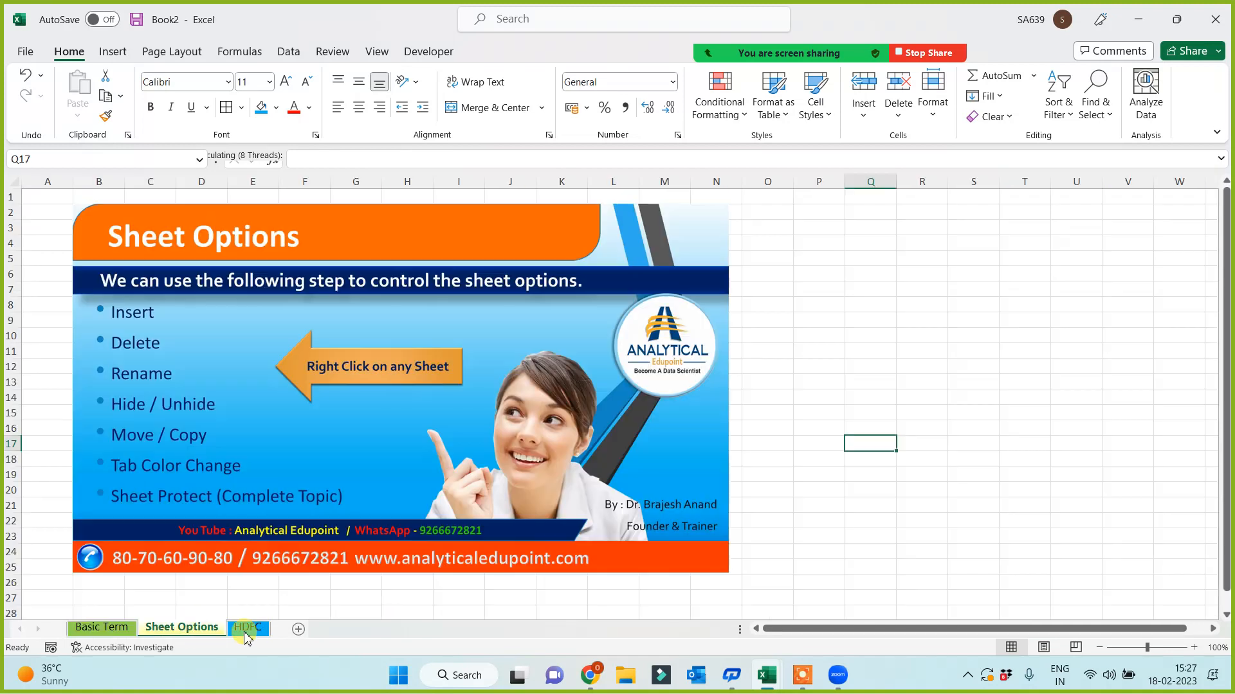
pyautogui.click(248, 628)
pyautogui.click(574, 476)
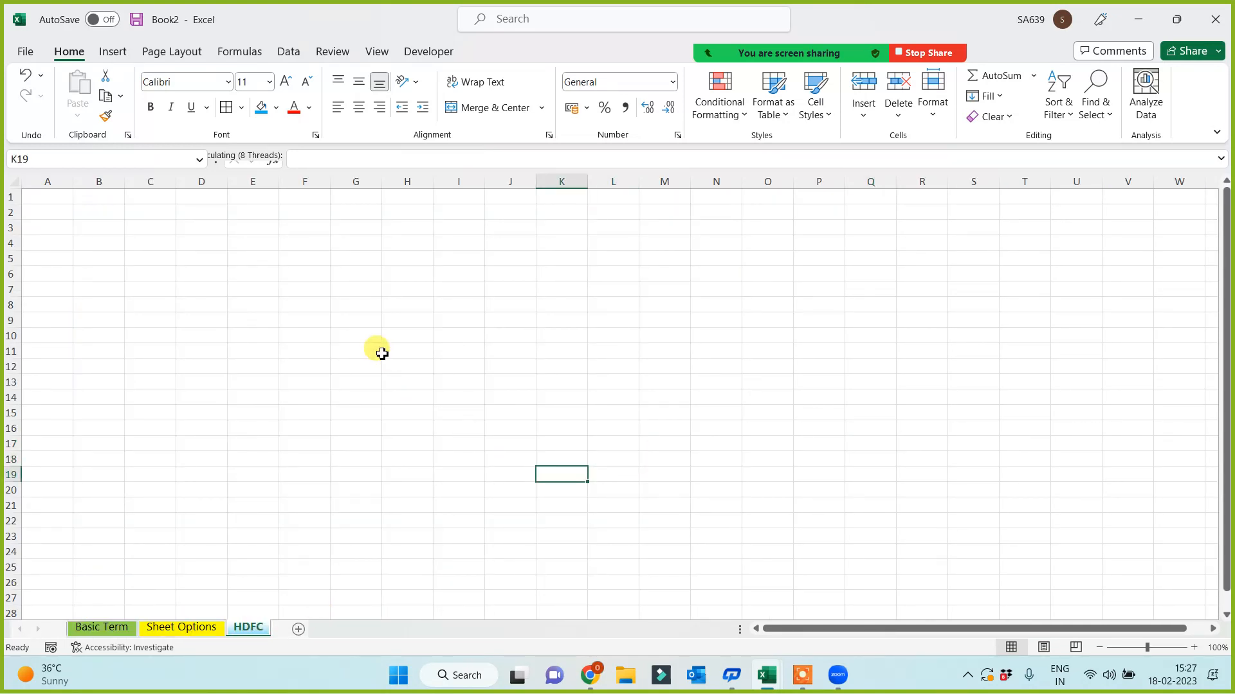
pyautogui.rightClick(249, 629)
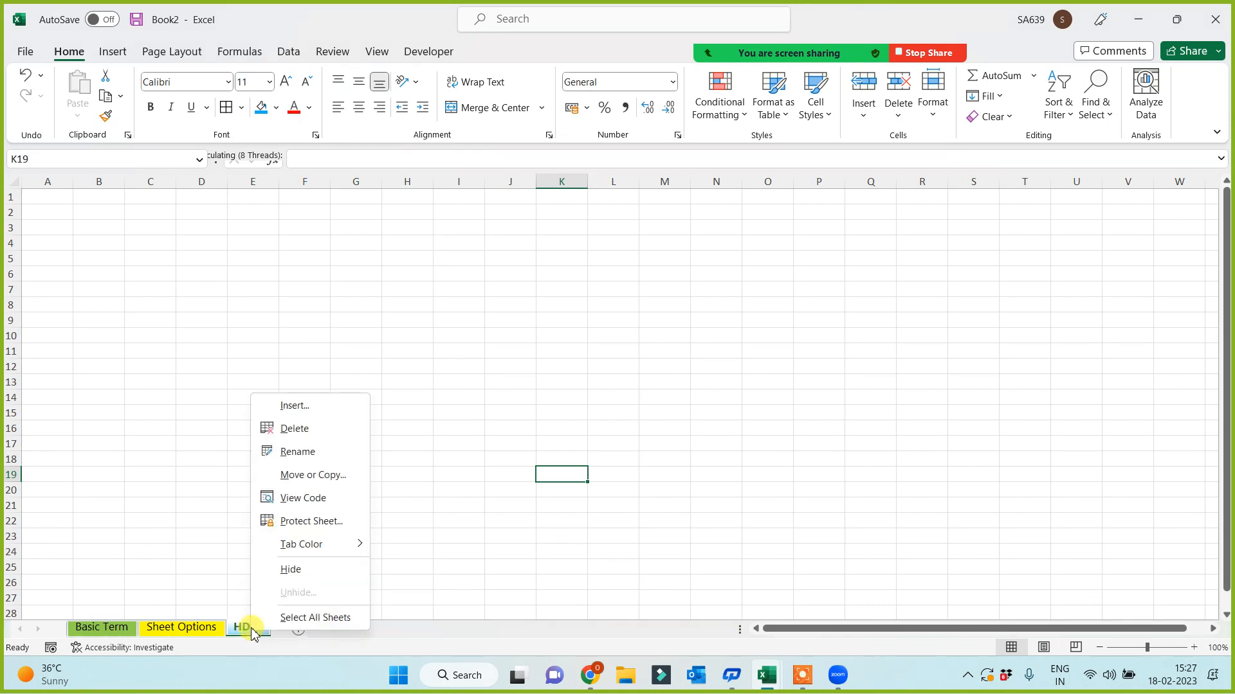
pyautogui.press('Escape')
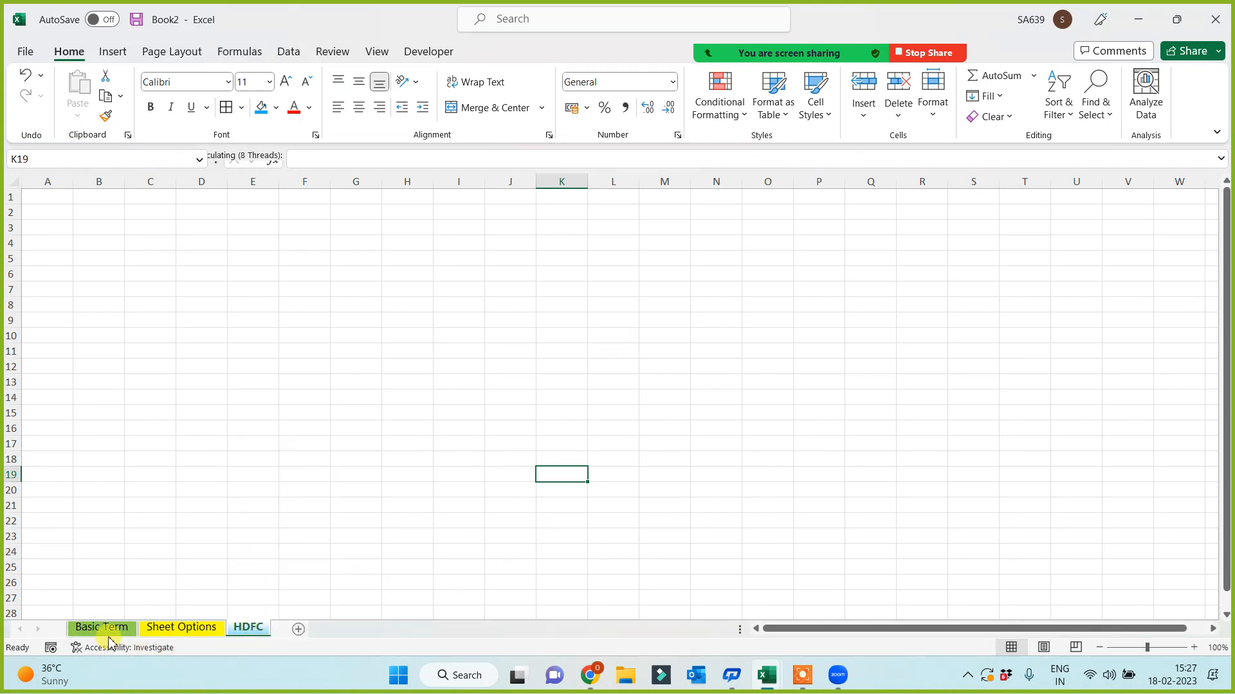
# - Copy the Zoom meeting's invite link from the Participants invite options
pyautogui.click(178, 630)
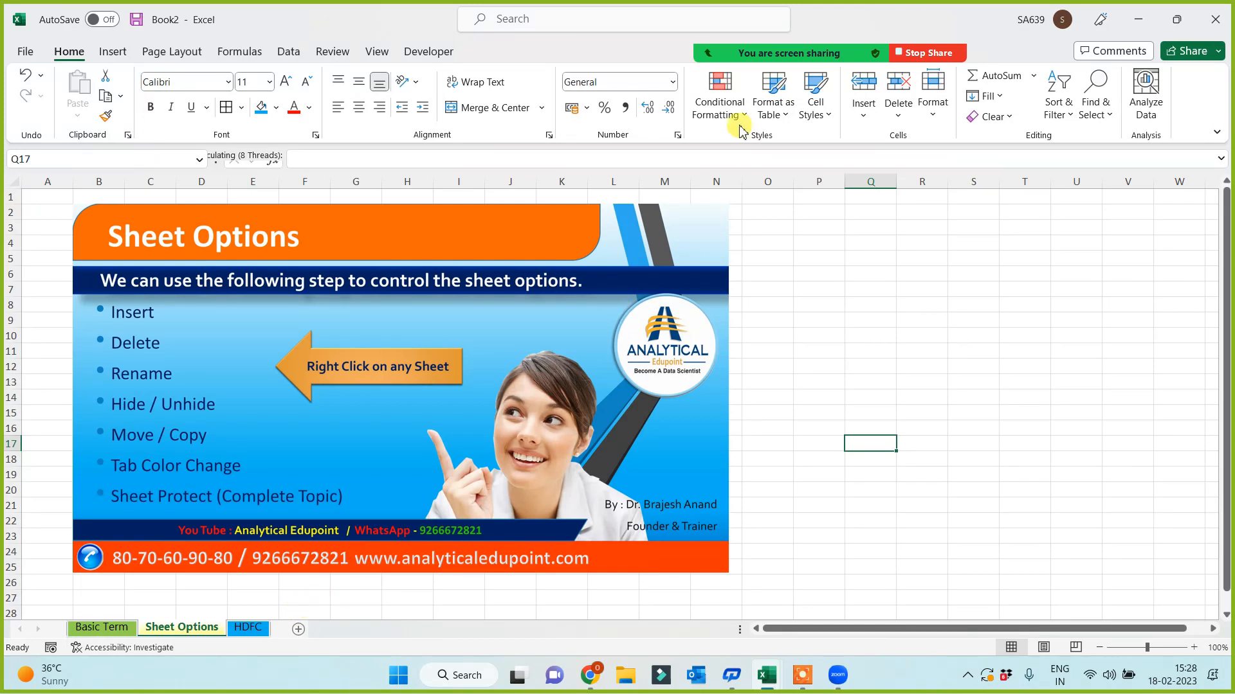
pyautogui.click(686, 21)
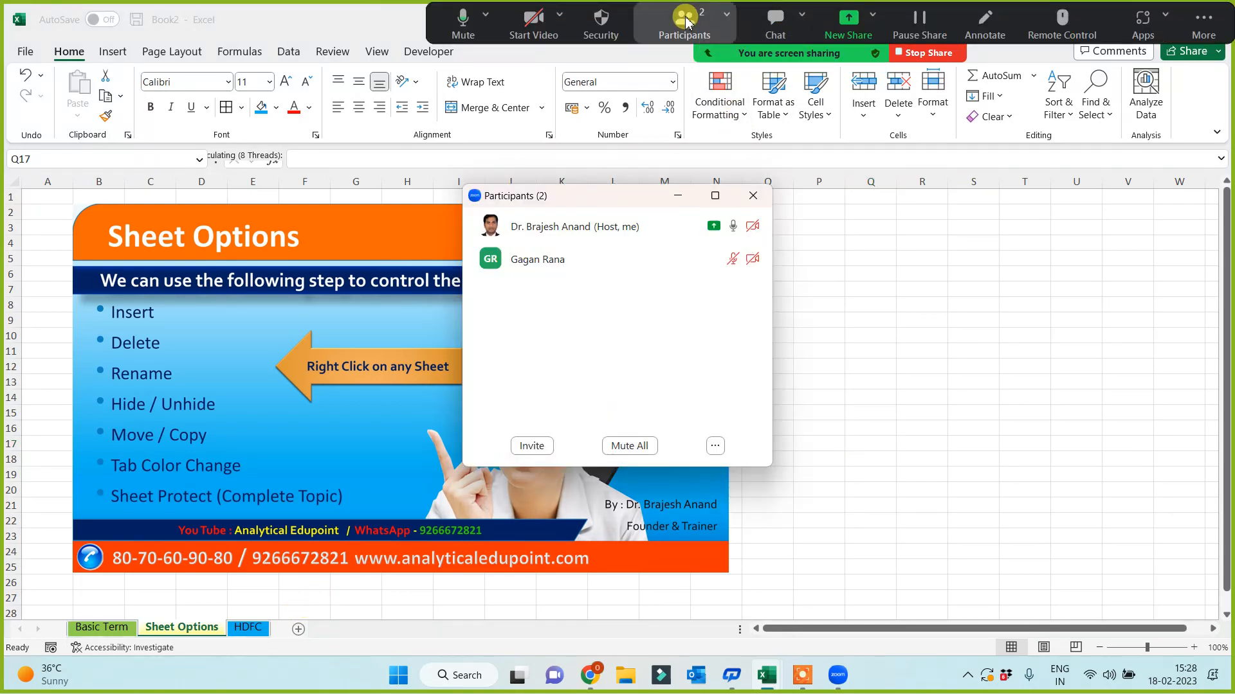
pyautogui.click(678, 196)
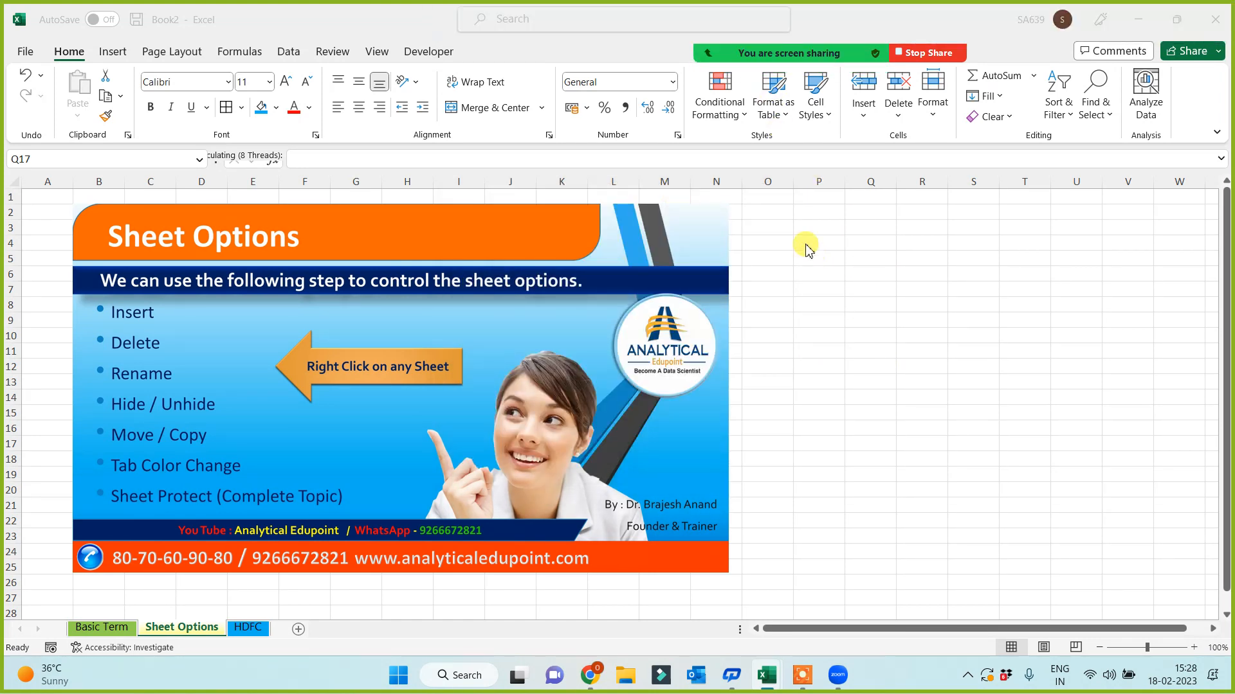
pyautogui.moveTo(751, 47)
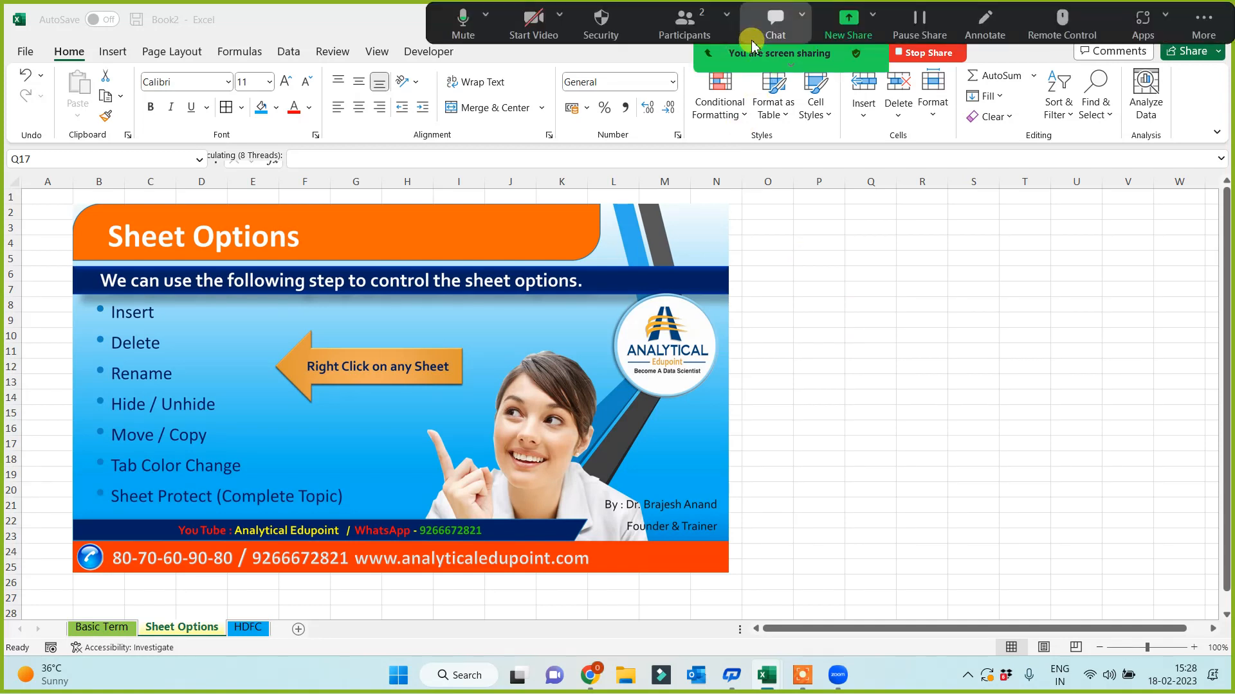
pyautogui.click(682, 34)
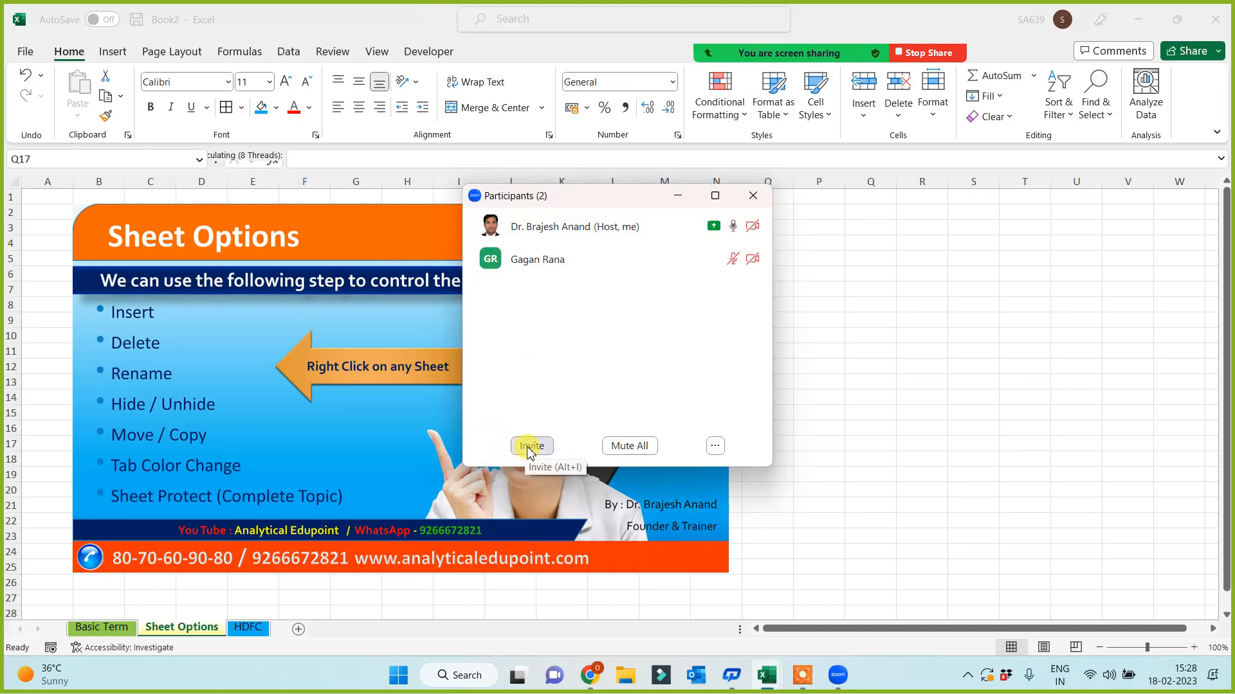
pyautogui.click(530, 448)
pyautogui.click(409, 489)
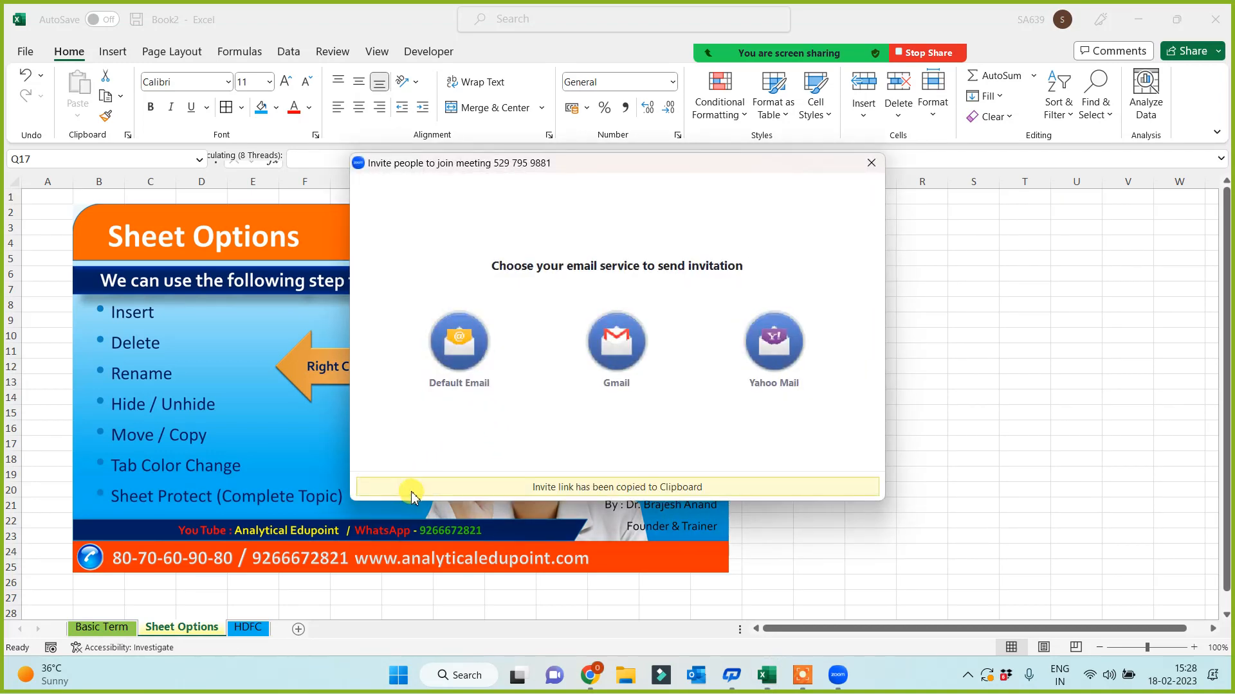
pyautogui.click(870, 162)
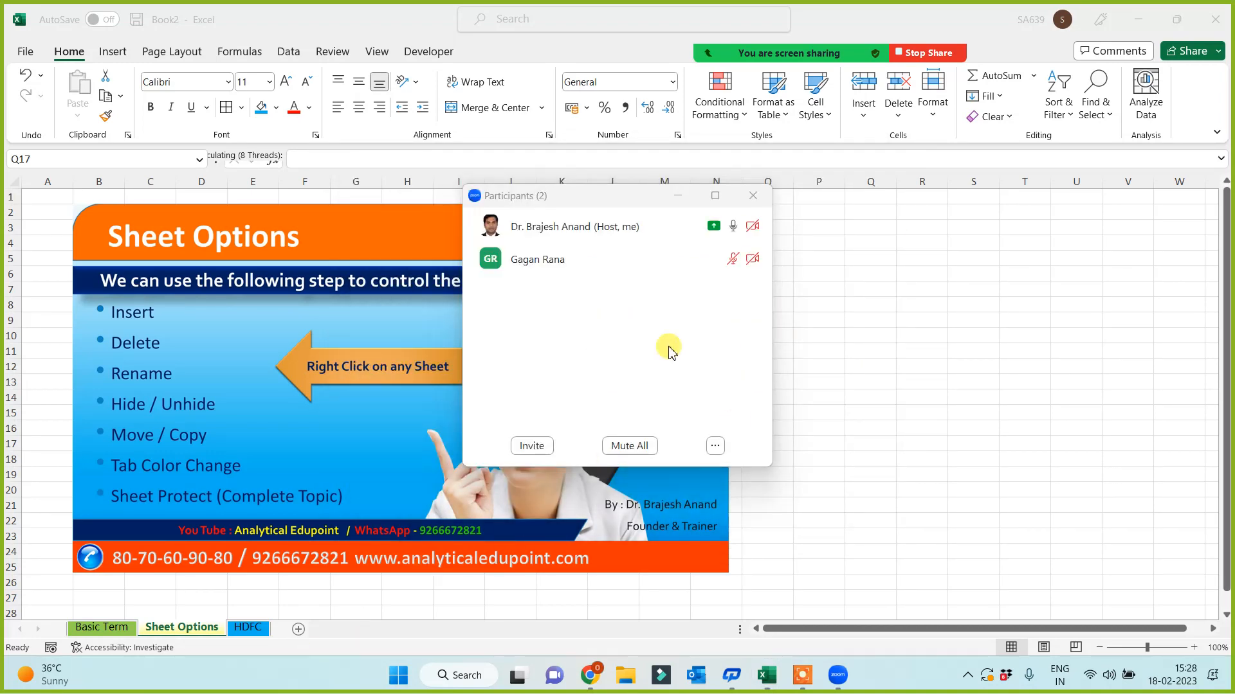
# - Switch to WhatsApp Web and open the 3 to 5 Weekend group chat
pyautogui.click(678, 195)
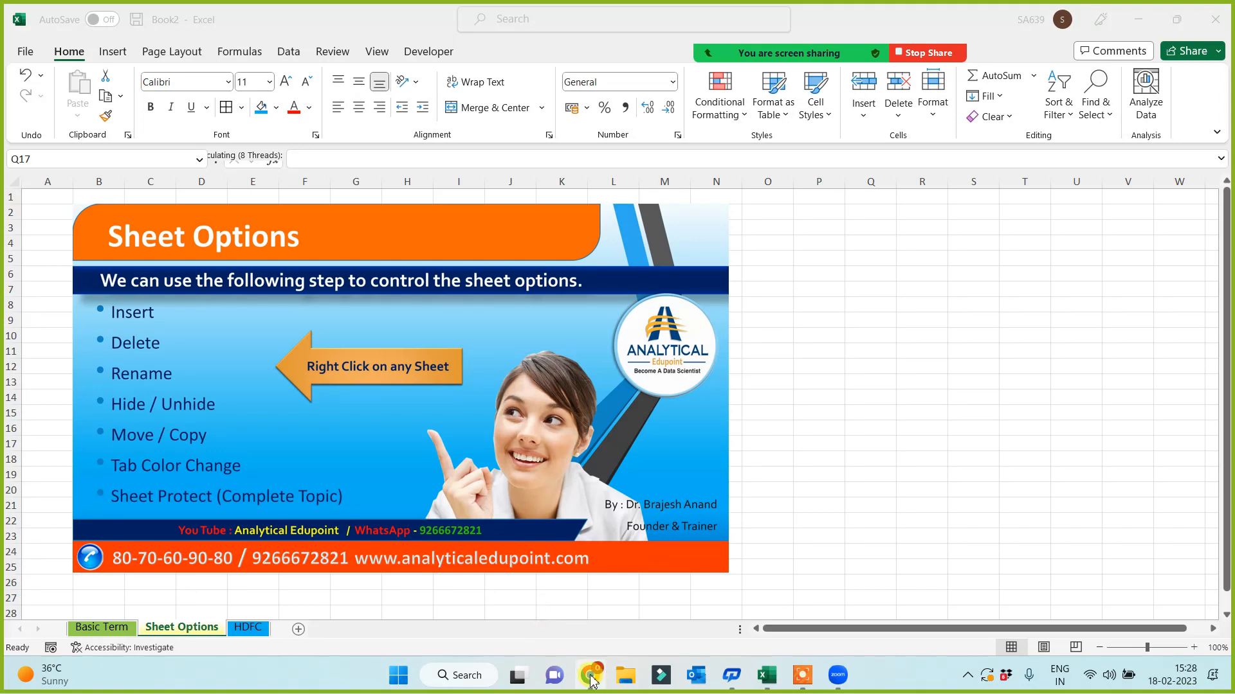
pyautogui.click(591, 677)
pyautogui.click(137, 283)
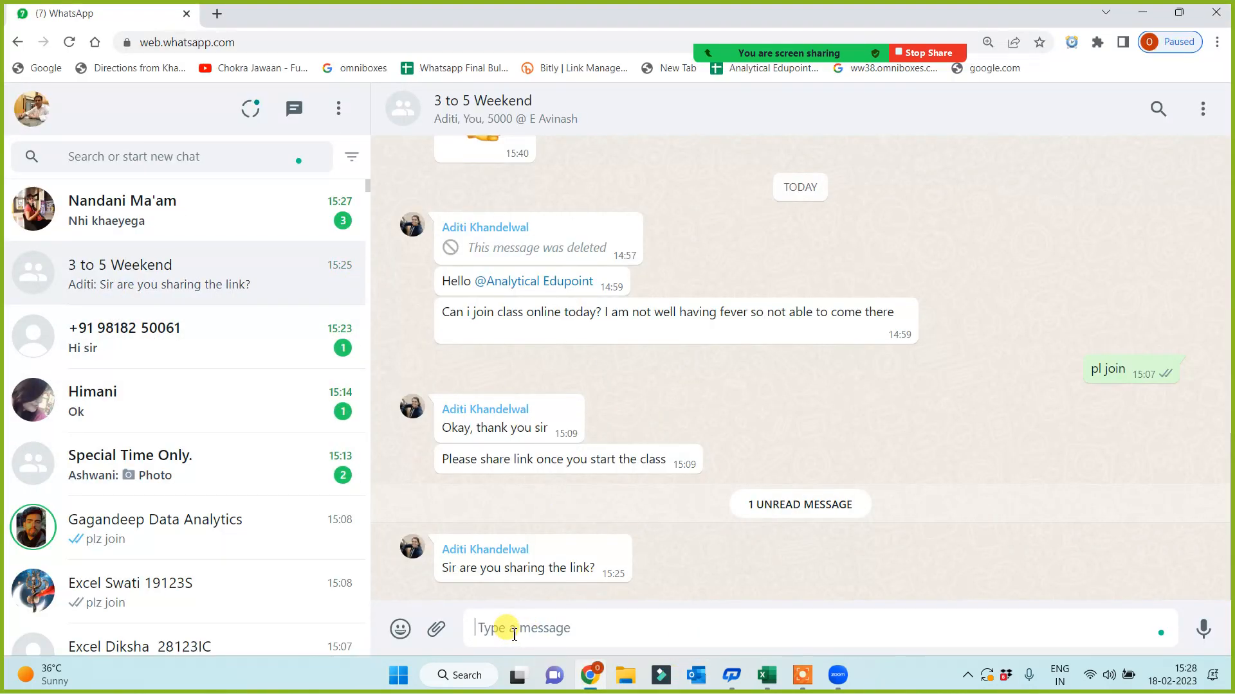
# - Paste and send the meeting invite link to the 3 to 5 Weekend group
pyautogui.hotkey('ctrl', 'v')
pyautogui.click(1201, 630)
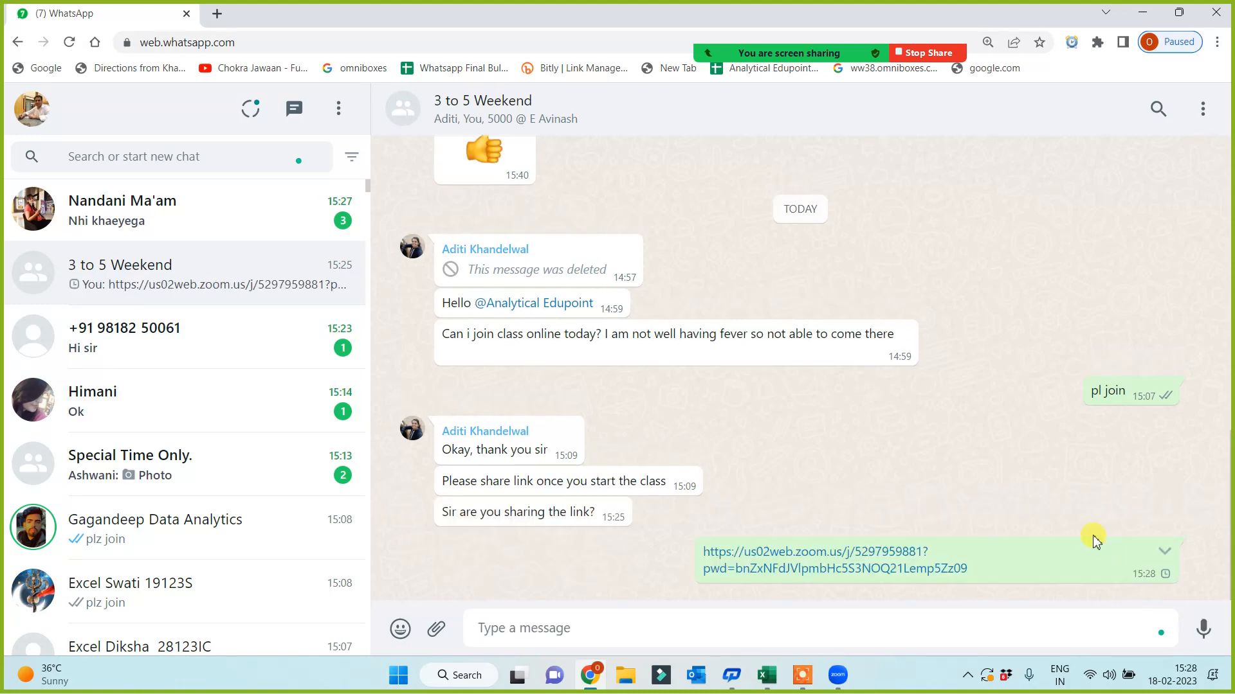
pyautogui.scroll(15, 1041, 496)
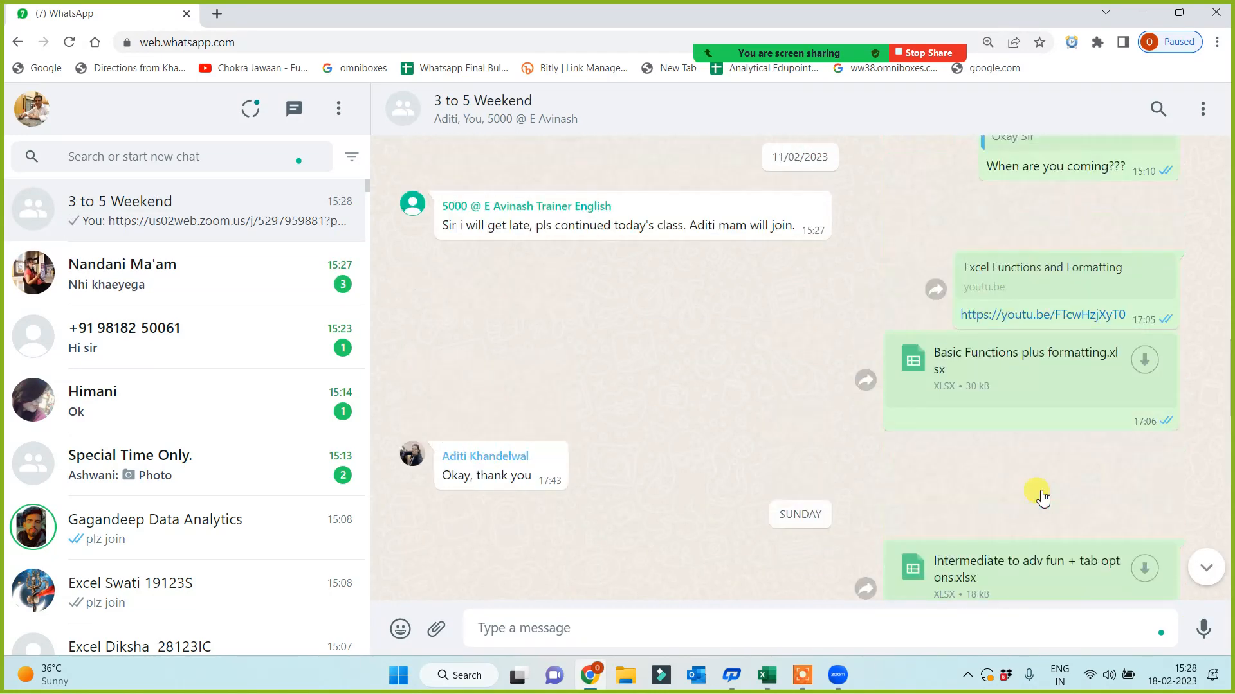
pyautogui.scroll(15, 1042, 497)
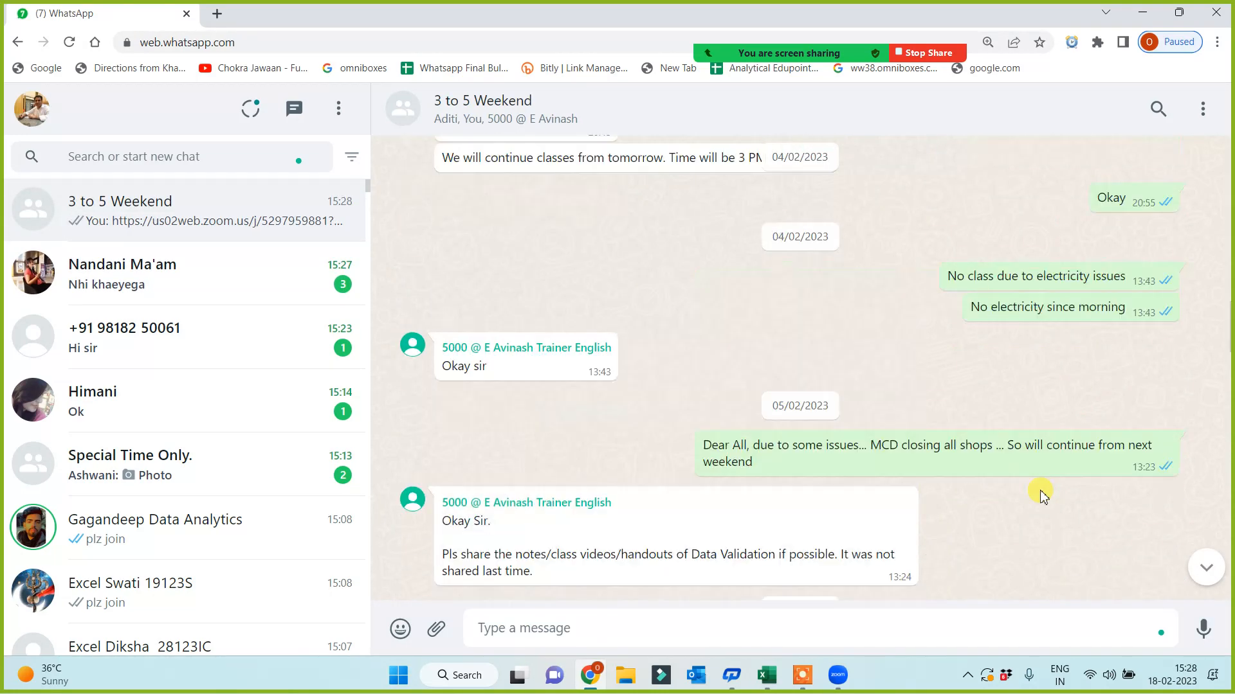
pyautogui.scroll(15, 1041, 496)
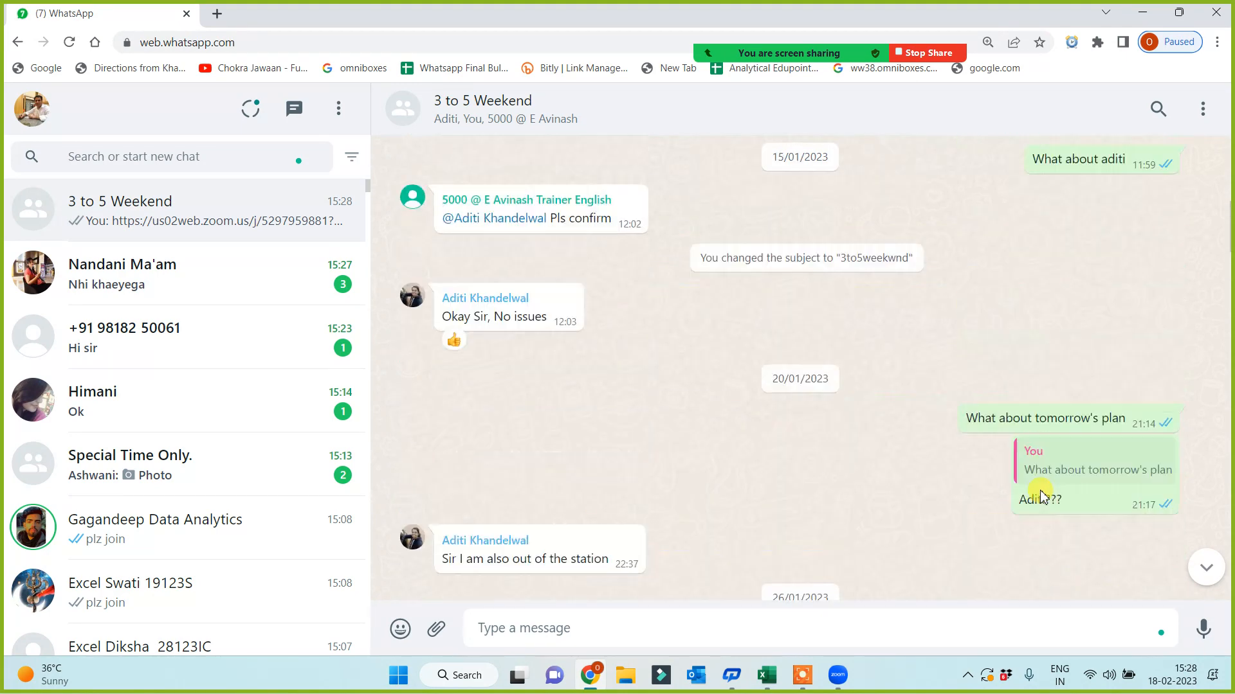
pyautogui.scroll(10, 1040, 492)
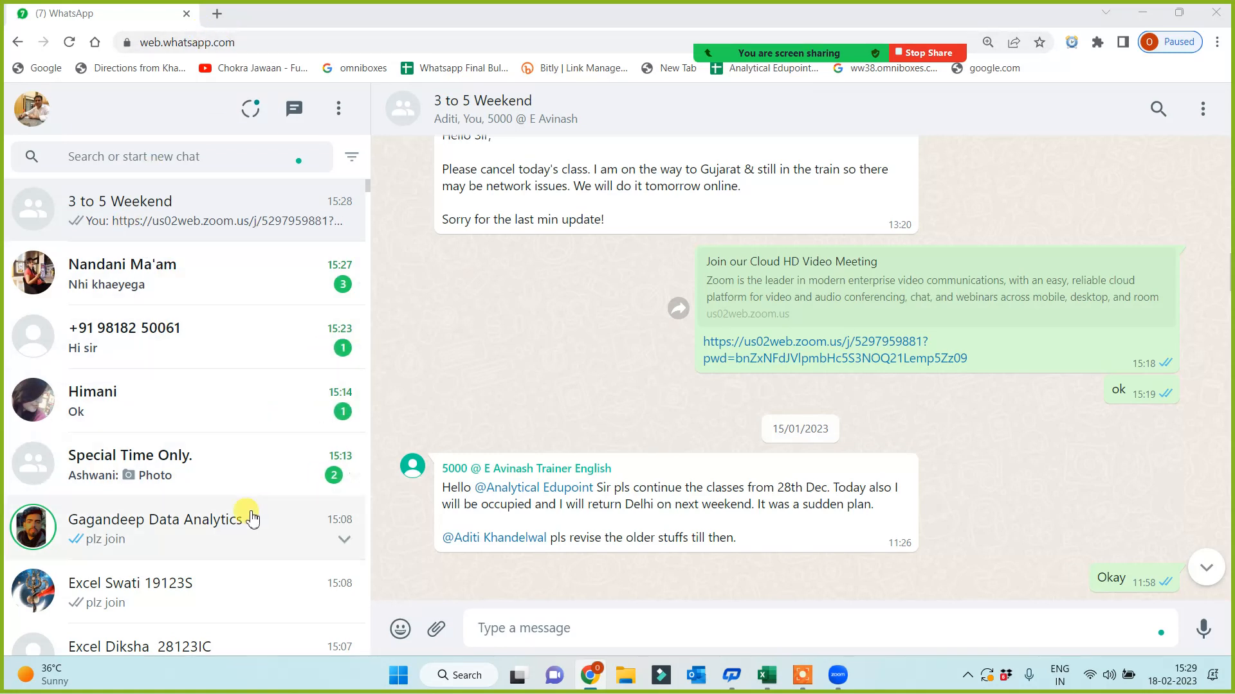
# - Bring the Excel Book2 workbook back to the front from the taskbar
pyautogui.click(805, 683)
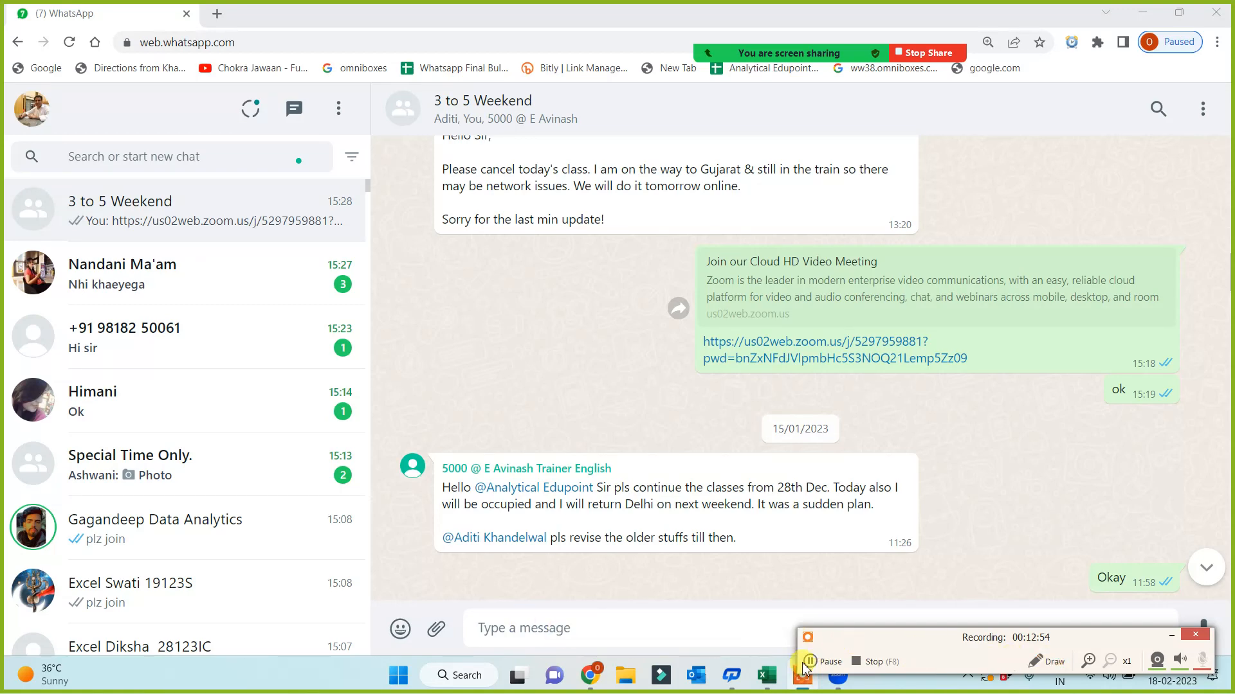
pyautogui.moveTo(766, 675)
pyautogui.click(901, 627)
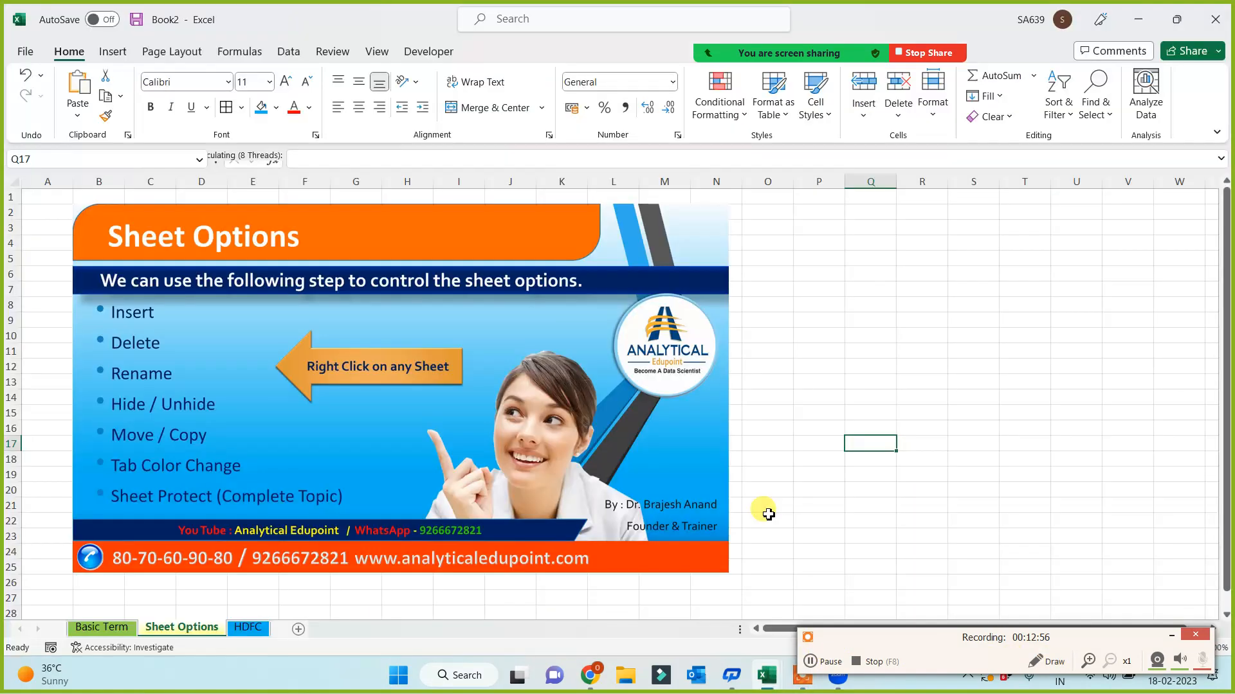
# - Look over the Basic Term sheet's term labels in column B and the Sheet Options sheet
pyautogui.click(876, 351)
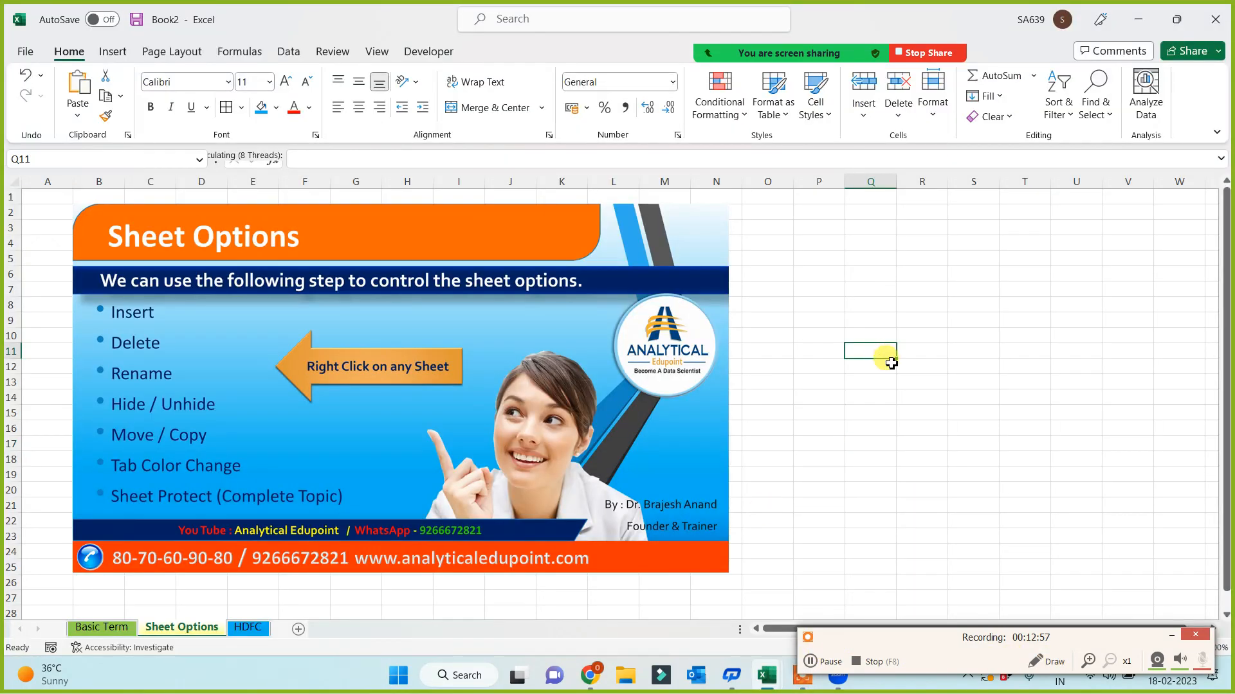
pyautogui.click(1171, 636)
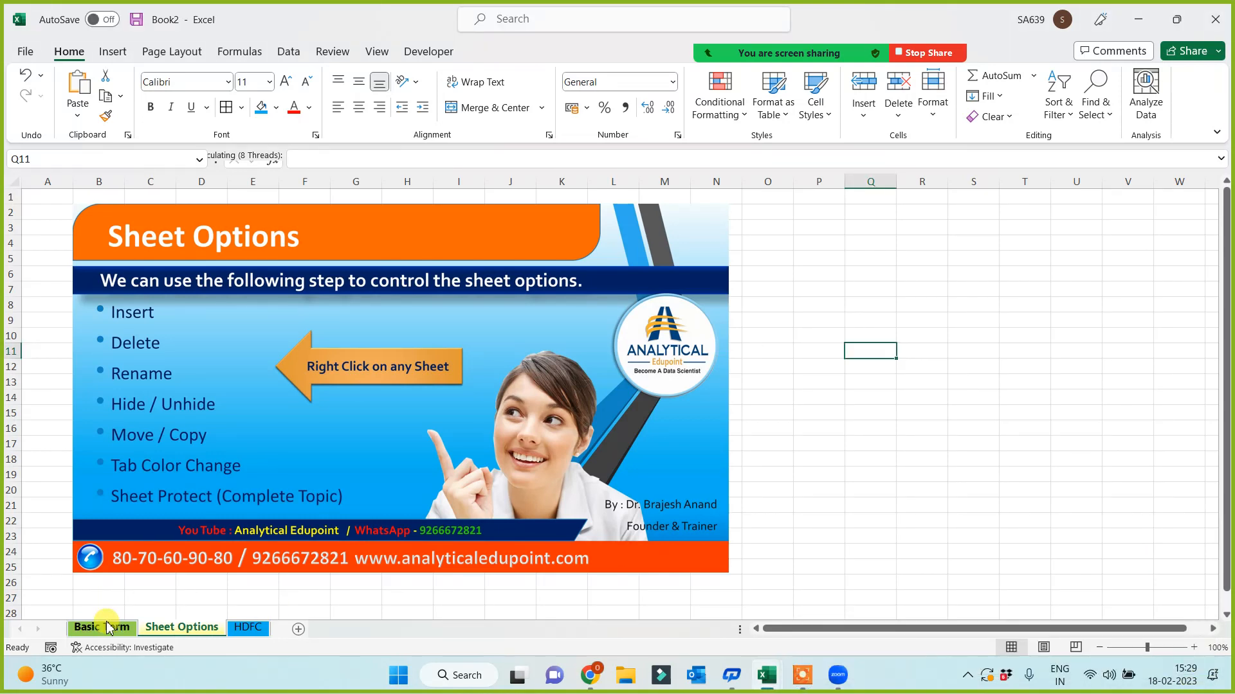
pyautogui.click(108, 626)
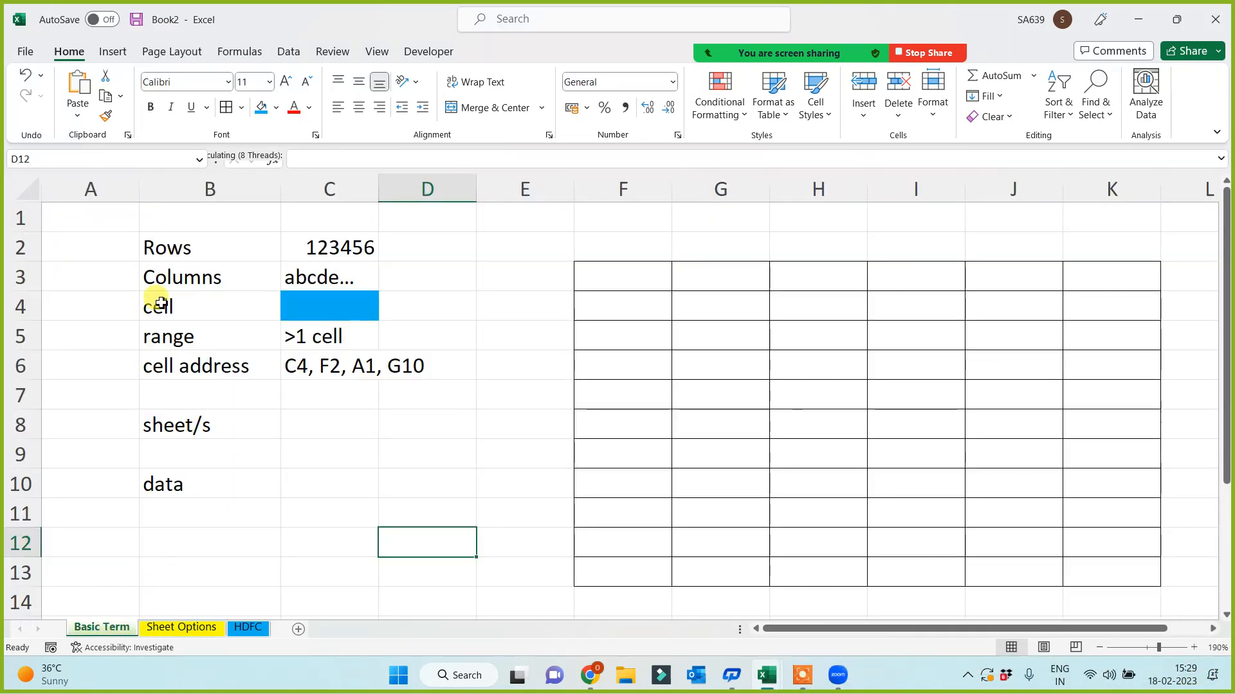
pyautogui.moveTo(164, 239); pyautogui.dragTo(163, 455)
pyautogui.click(217, 502)
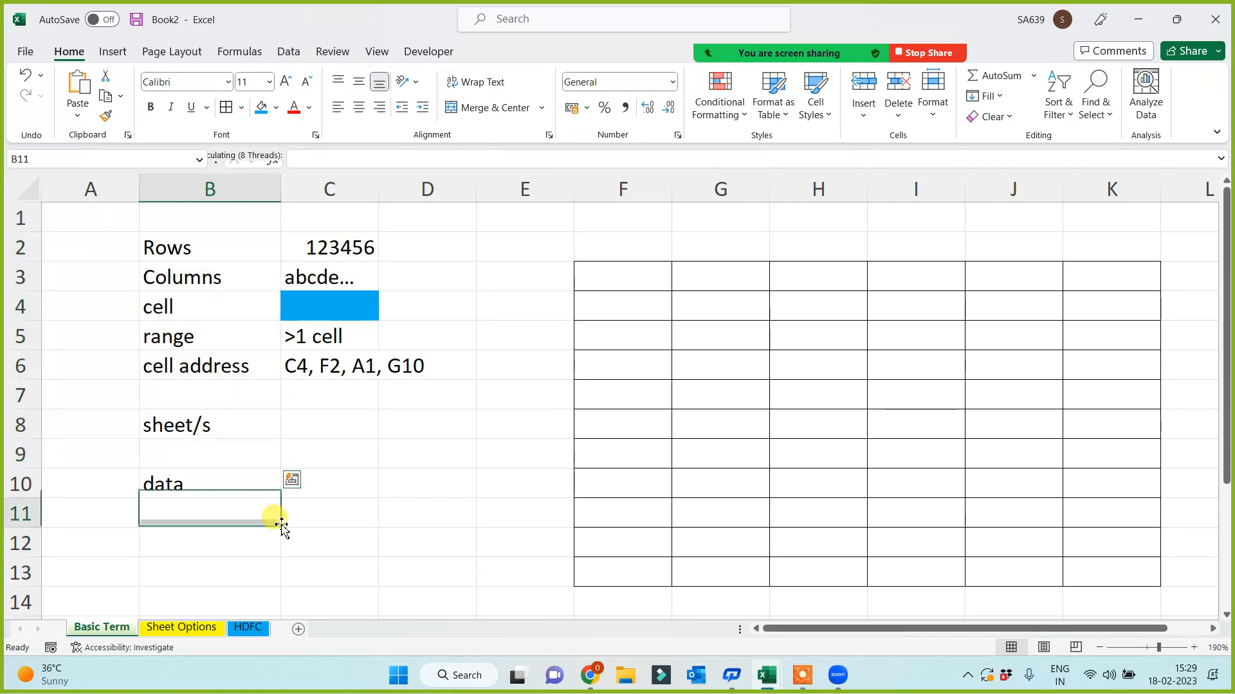
pyautogui.click(181, 627)
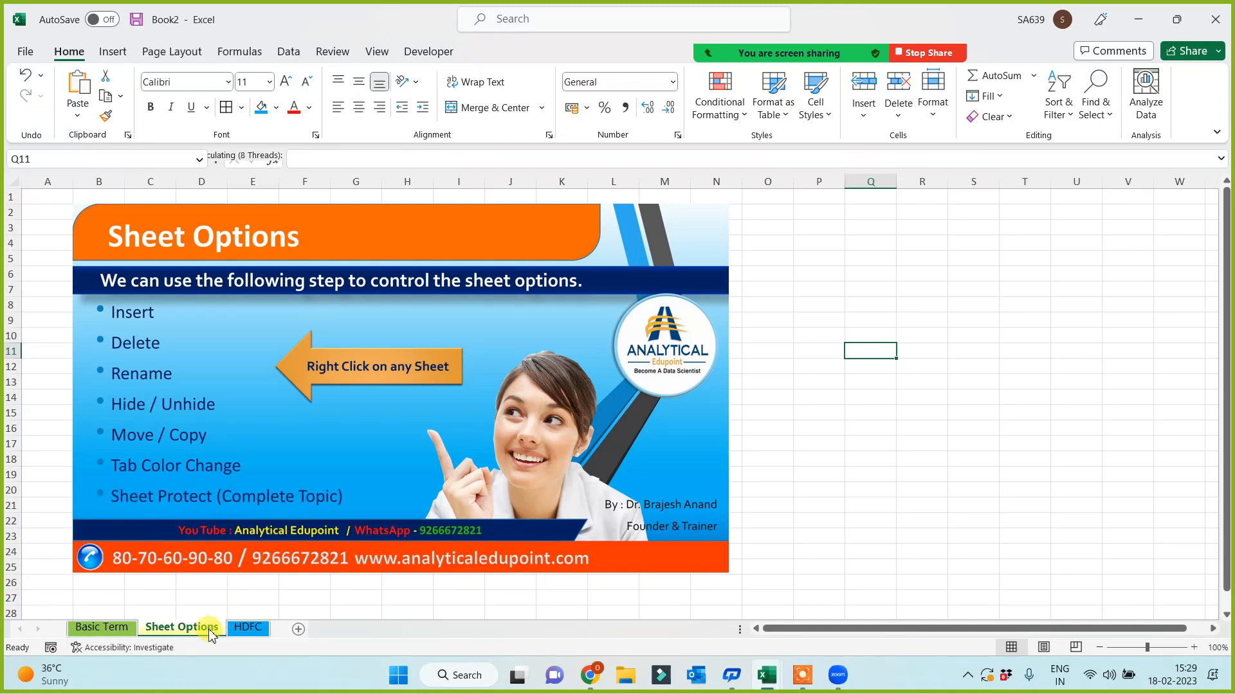
# - Rename the HDFC sheet tab to 'Random Data Creation'
pyautogui.click(248, 629)
pyautogui.rightClick(248, 636)
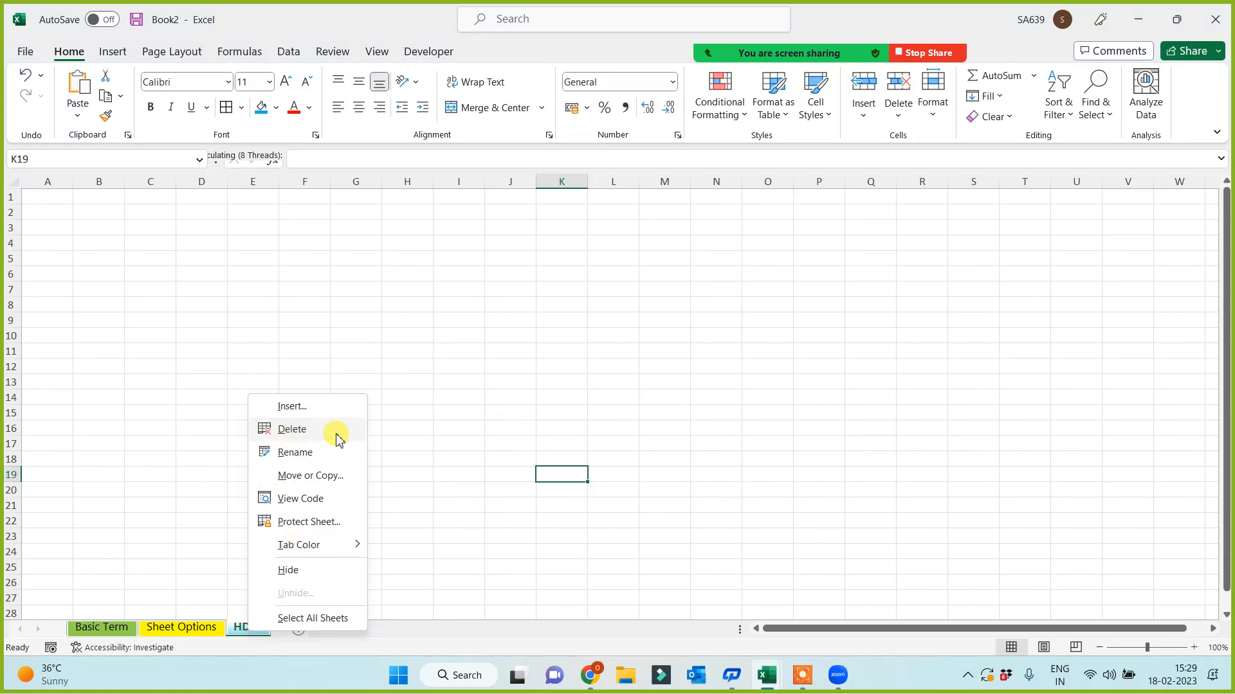
pyautogui.click(295, 453)
pyautogui.write('Ran')
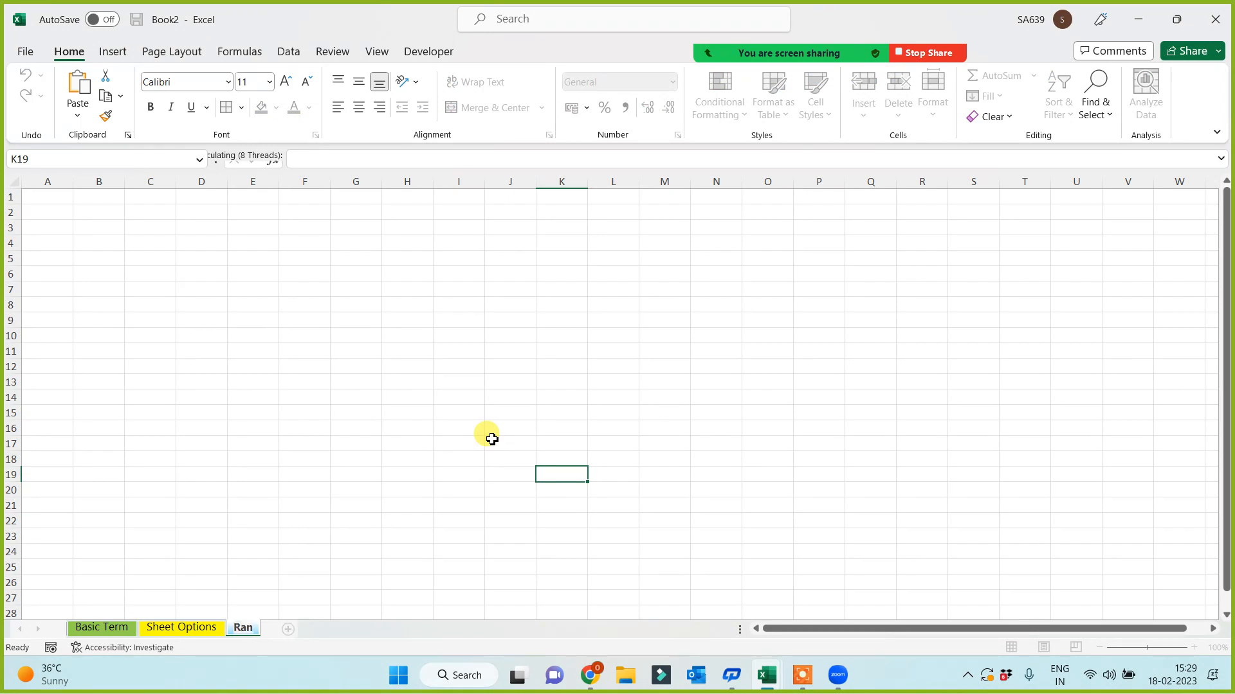
pyautogui.write('dom D')
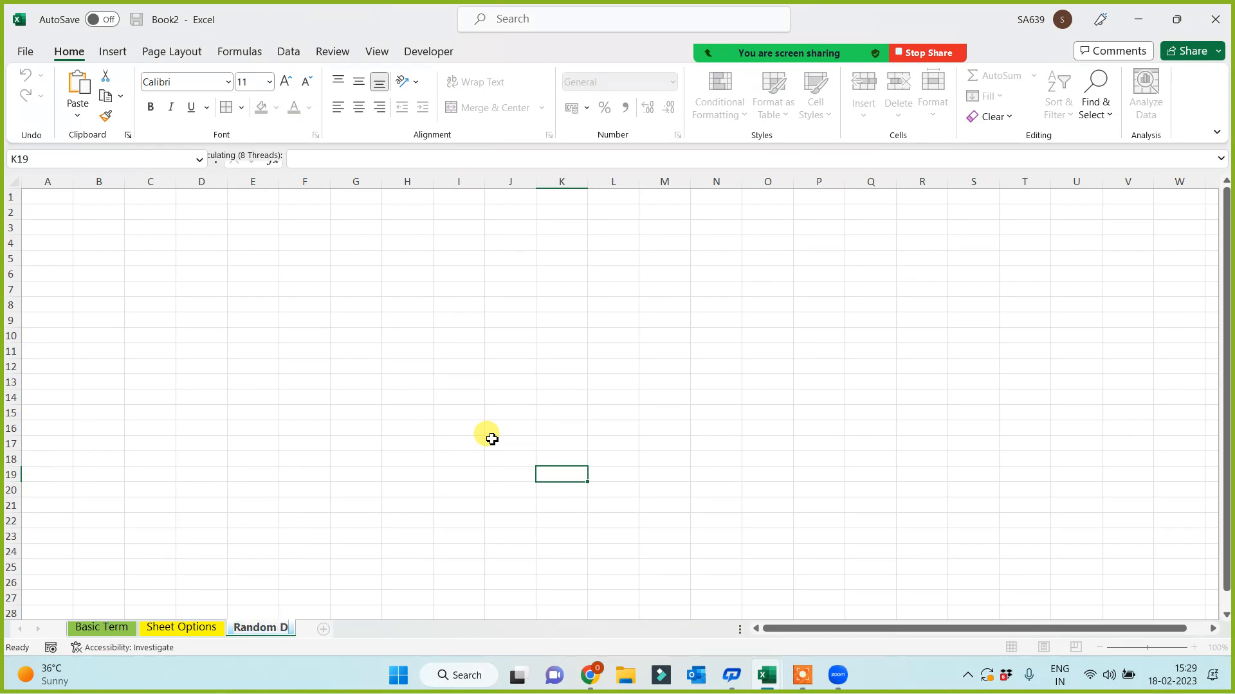
pyautogui.write('ata Creation')
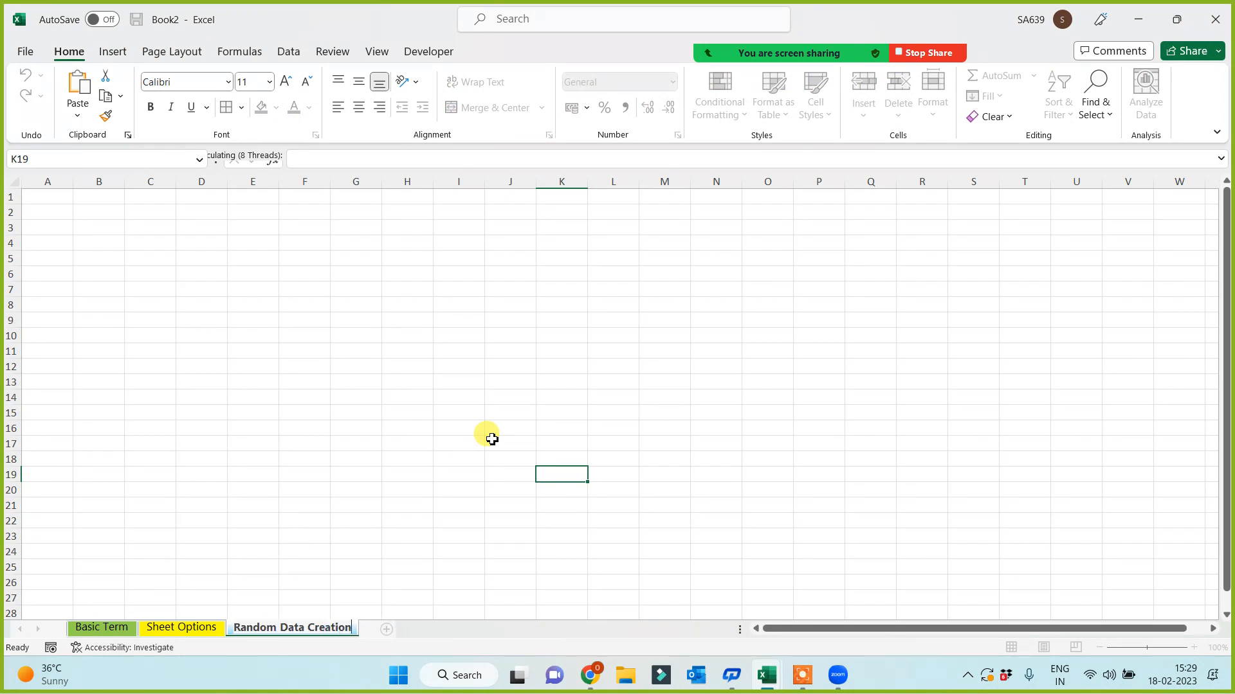
pyautogui.click(425, 306)
pyautogui.scroll(1, 347, 428)
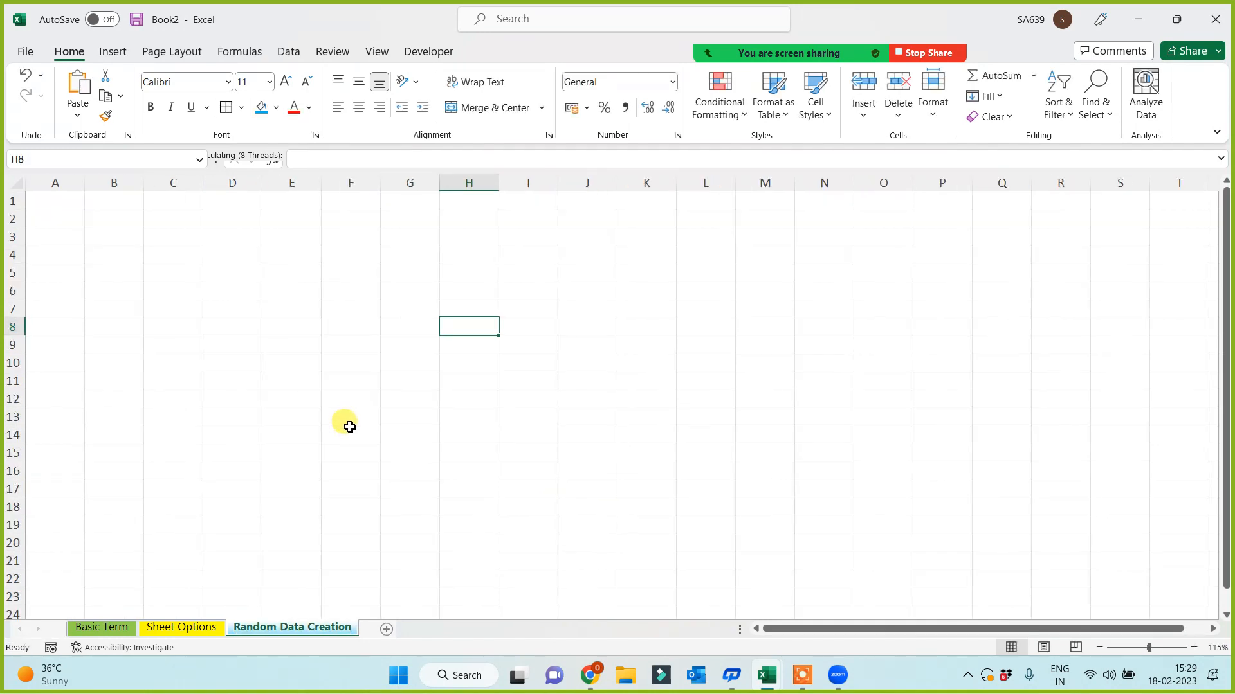
# - Enter =RAND() in A1 and fill it across and down to G18
pyautogui.click(50, 187)
pyautogui.click(202, 311)
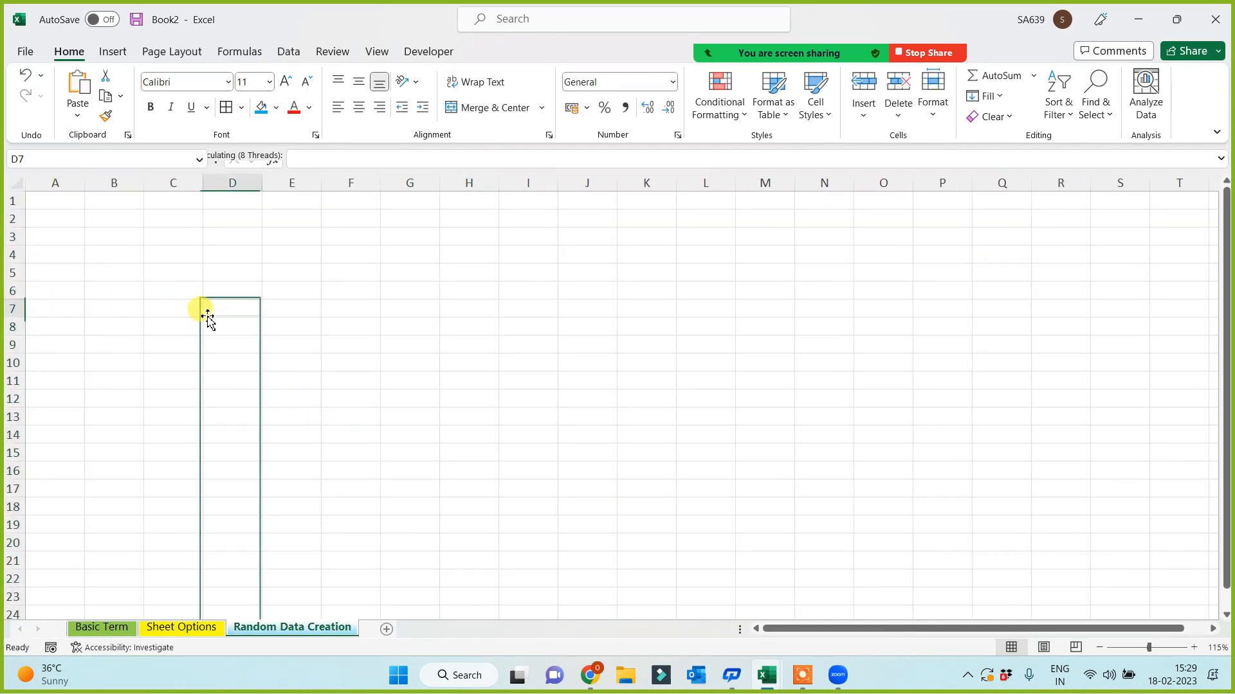
pyautogui.click(67, 205)
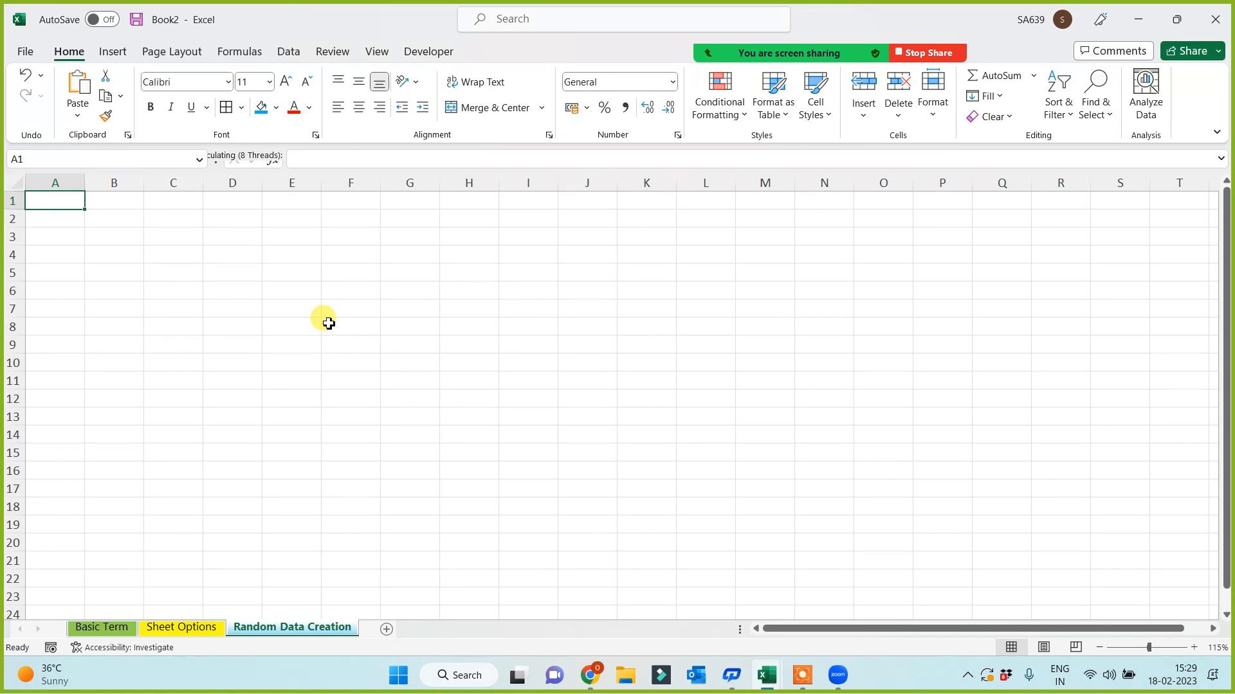
pyautogui.write('=rand(')
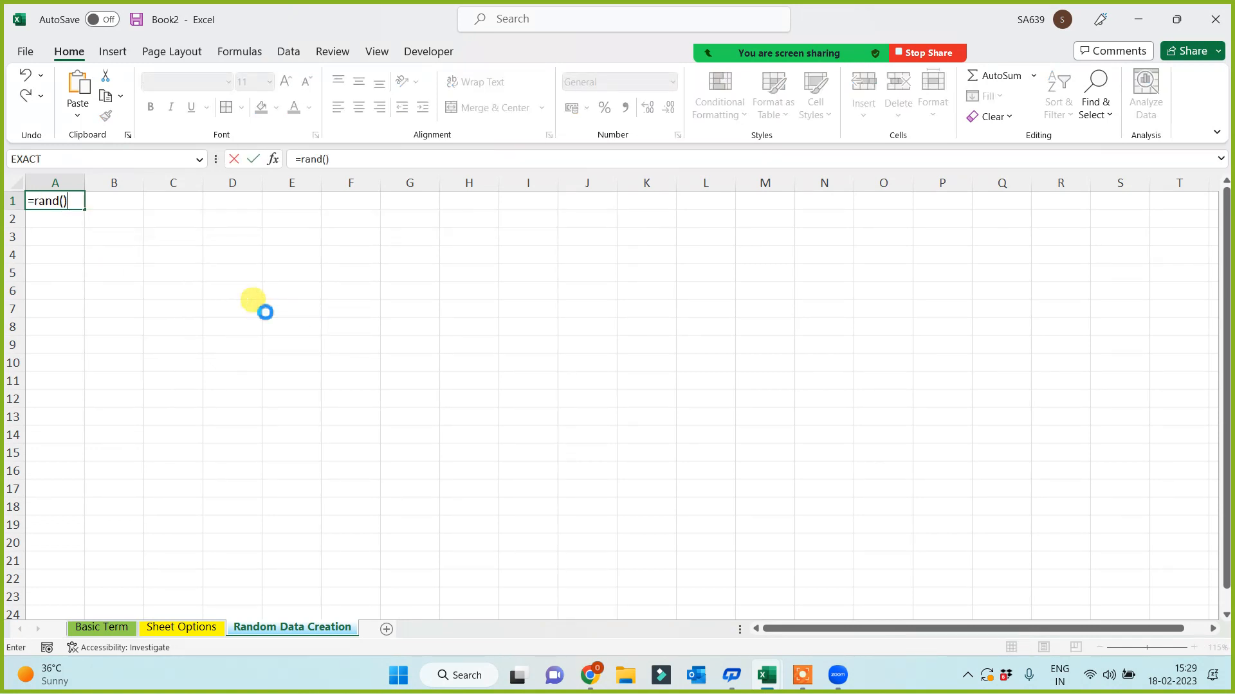
pyautogui.press('Return')
pyautogui.click(52, 200)
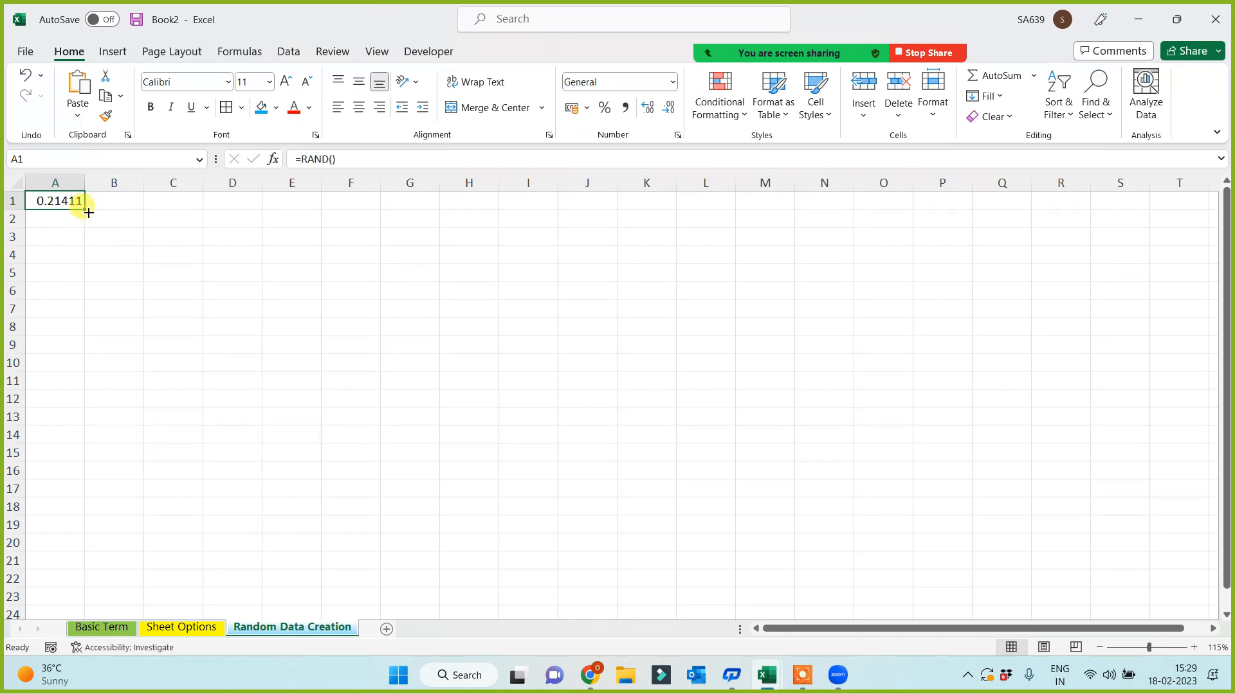
pyautogui.moveTo(88, 212); pyautogui.dragTo(750, 430)
pyautogui.click(750, 430)
# - Enter =RANDBETWEEN(1000,50000) in J1 and fill it through Q17
pyautogui.click(573, 201)
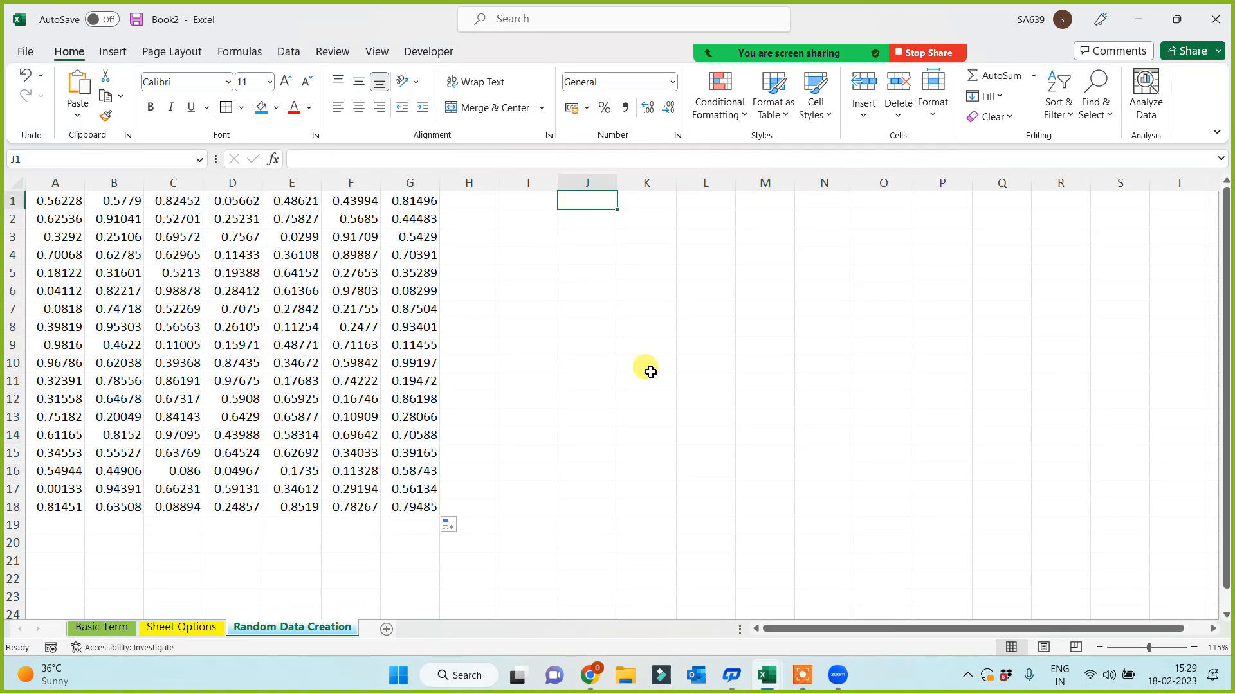
pyautogui.write('=rand')
pyautogui.press('Down')
pyautogui.press('Down')
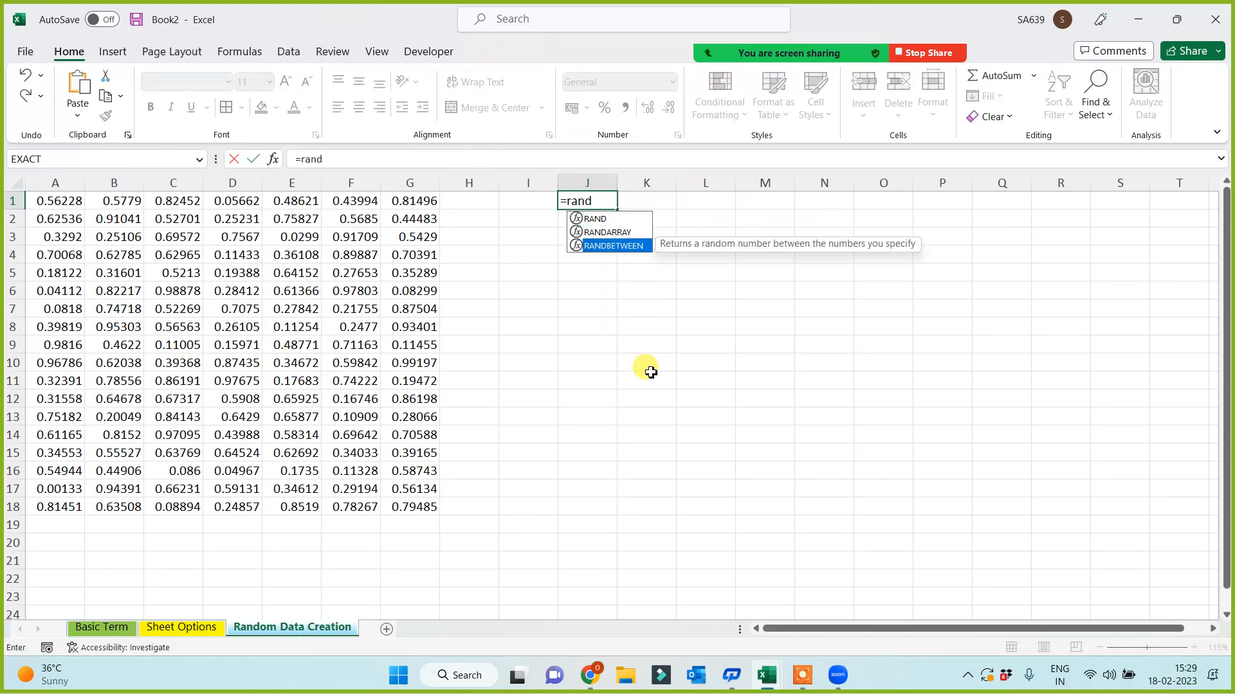
pyautogui.press('Tab')
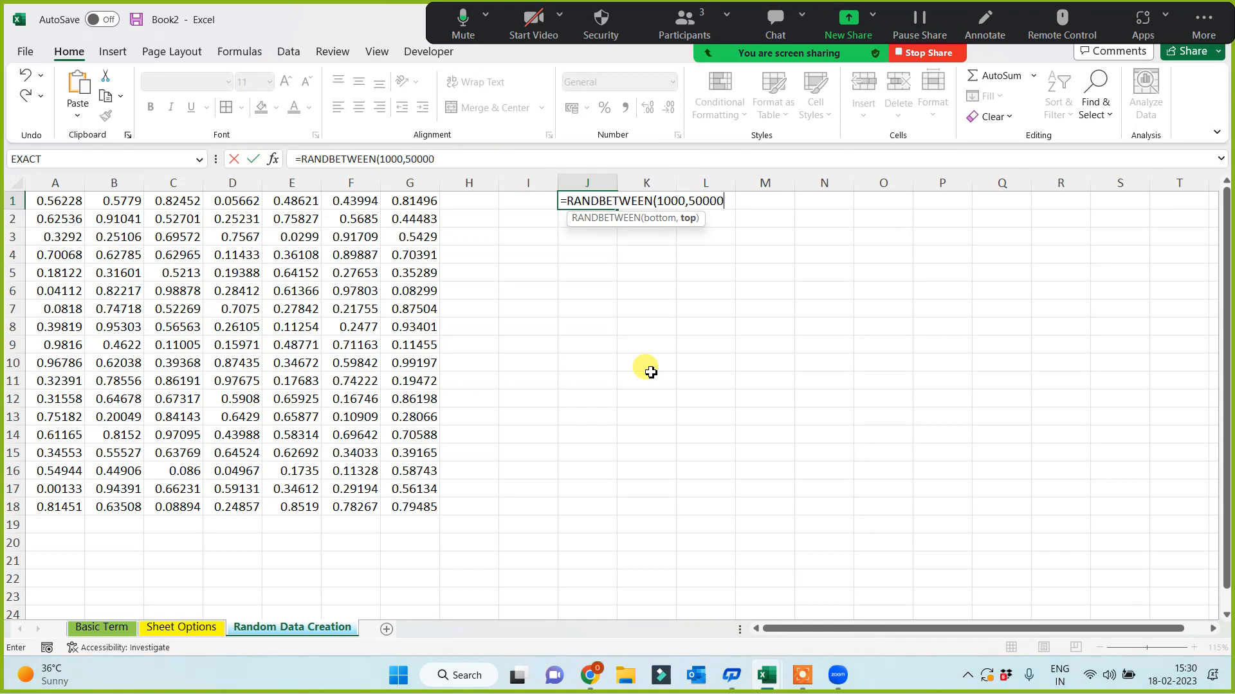
pyautogui.write('1000,50000)')
pyautogui.hotkey('ctrl', 'Return')
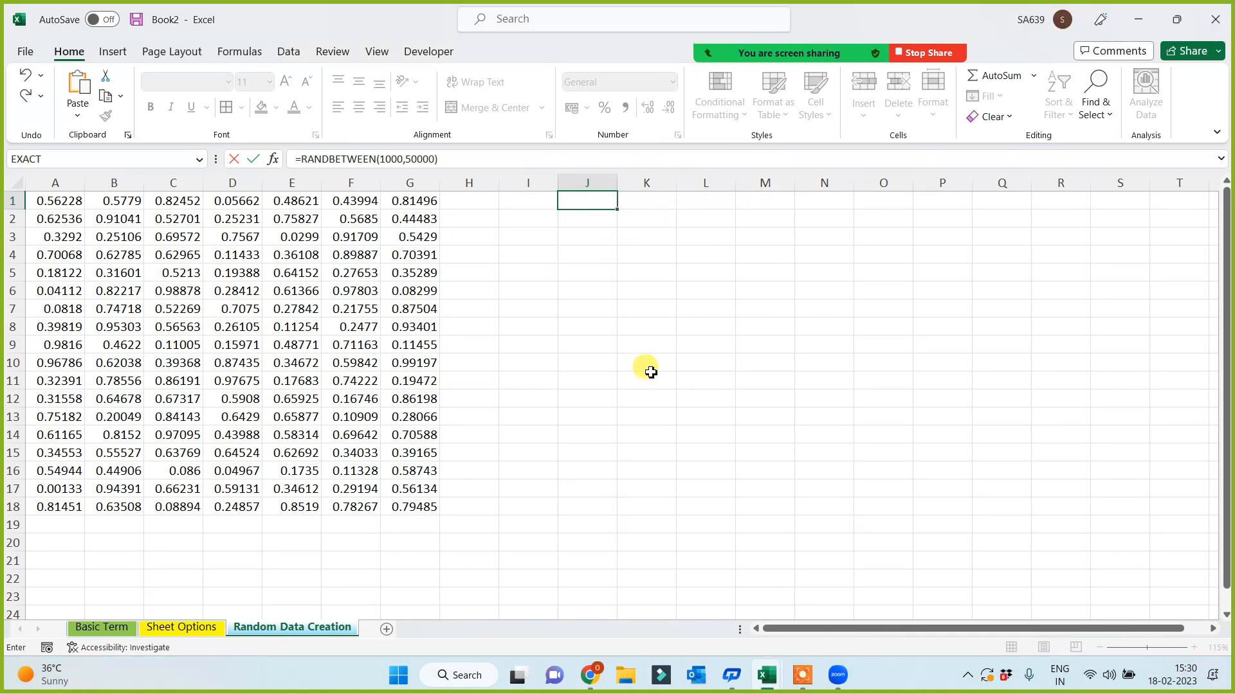
pyautogui.moveTo(620, 210); pyautogui.dragTo(1011, 504)
pyautogui.click(506, 529)
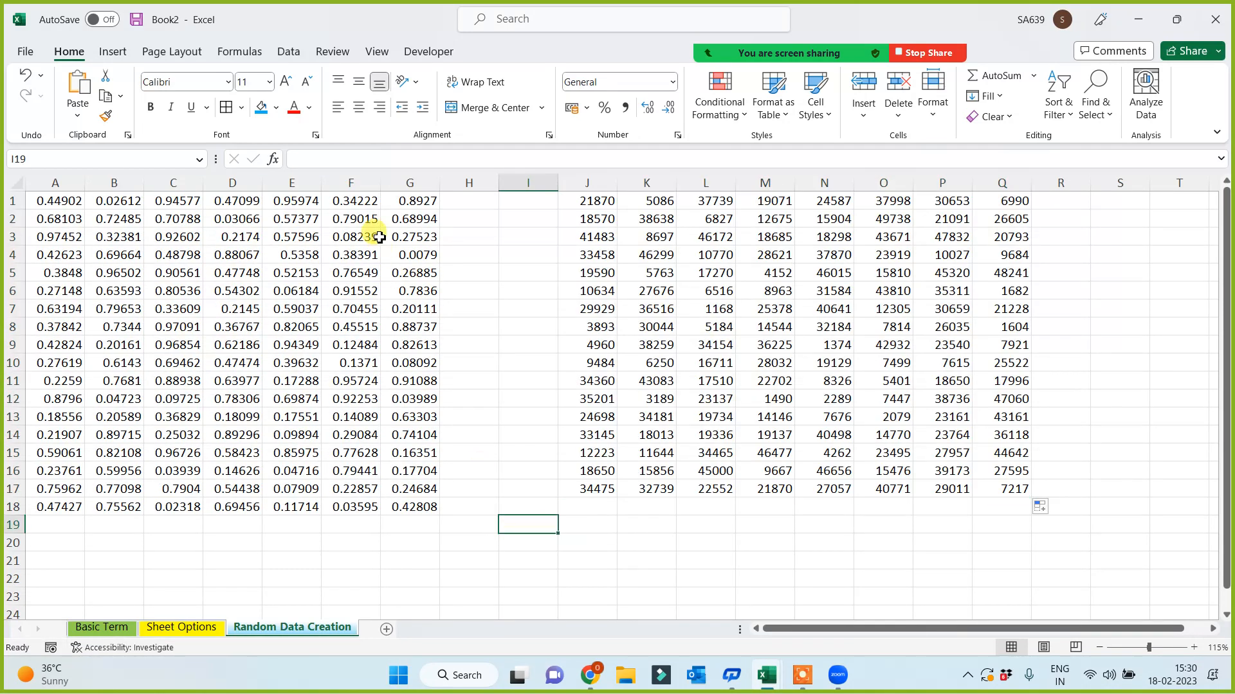
# - Copy the block F1:K17 and add a new blank sheet
pyautogui.moveTo(361, 201); pyautogui.dragTo(659, 496)
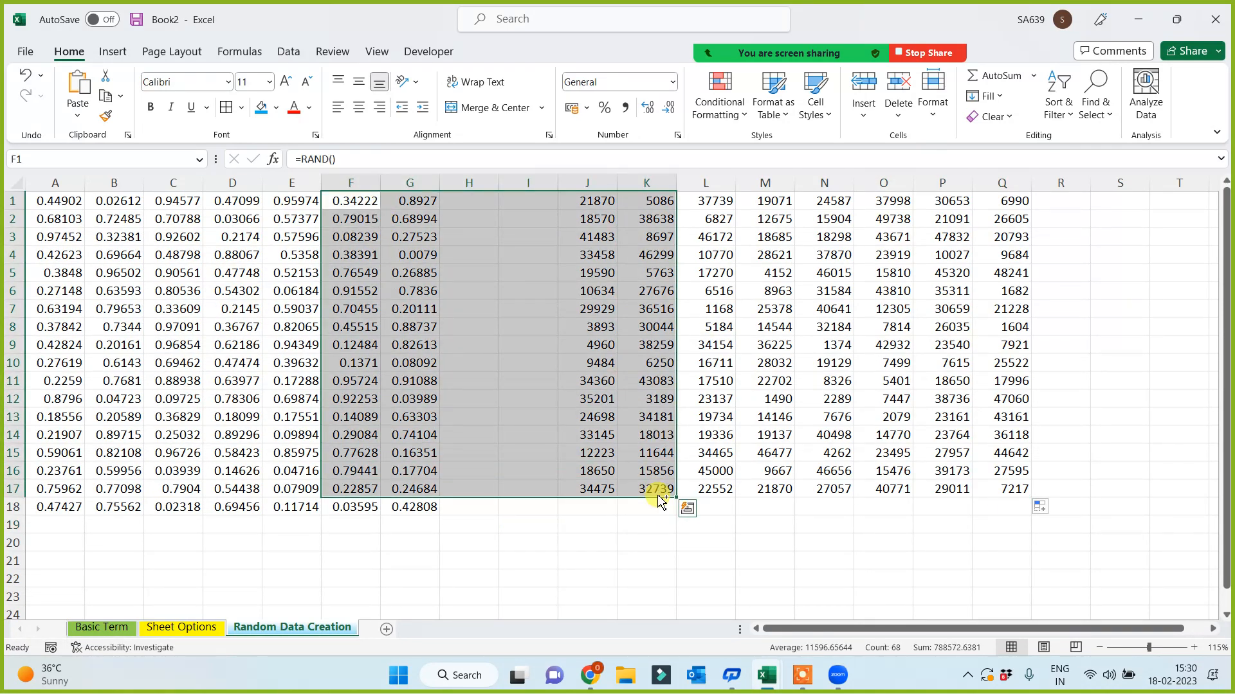
pyautogui.hotkey('ctrl', 'v')
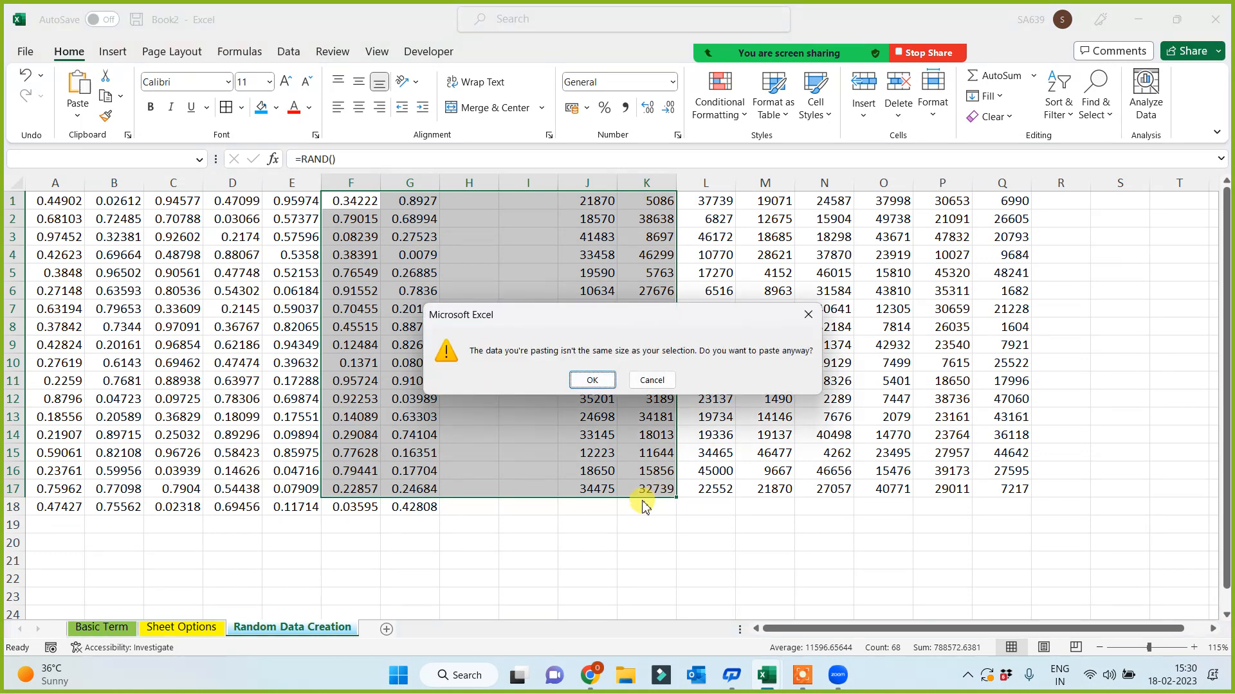
pyautogui.click(652, 380)
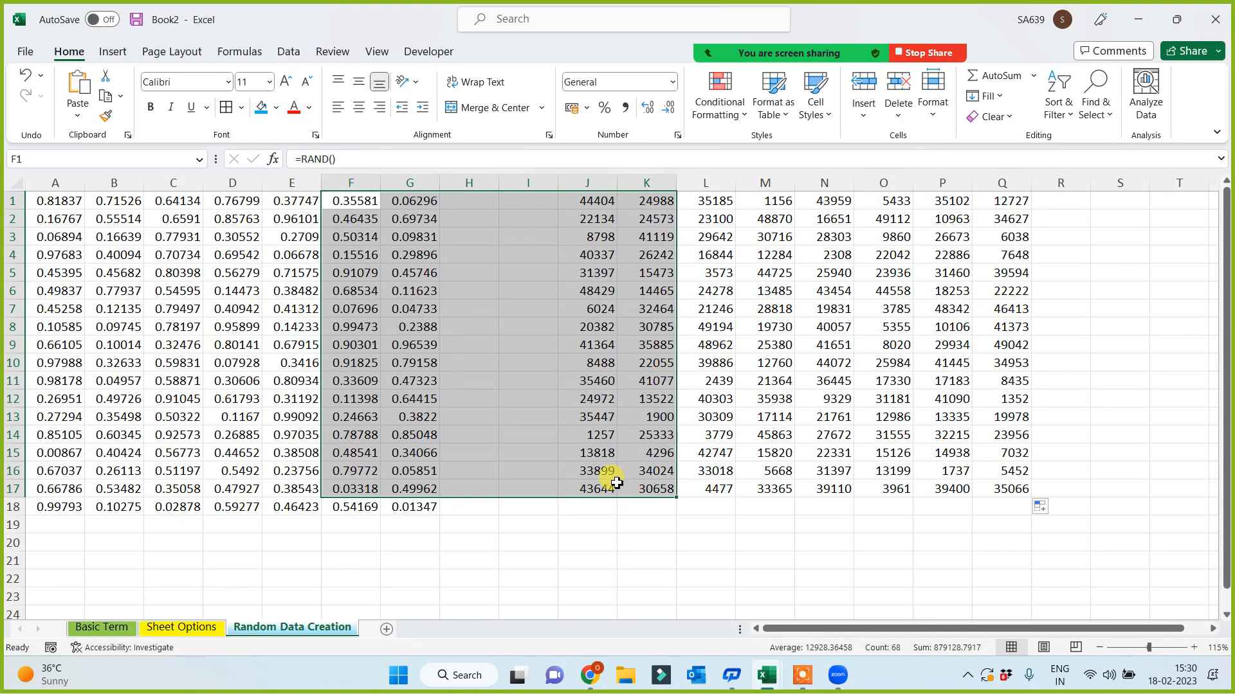
pyautogui.click(386, 629)
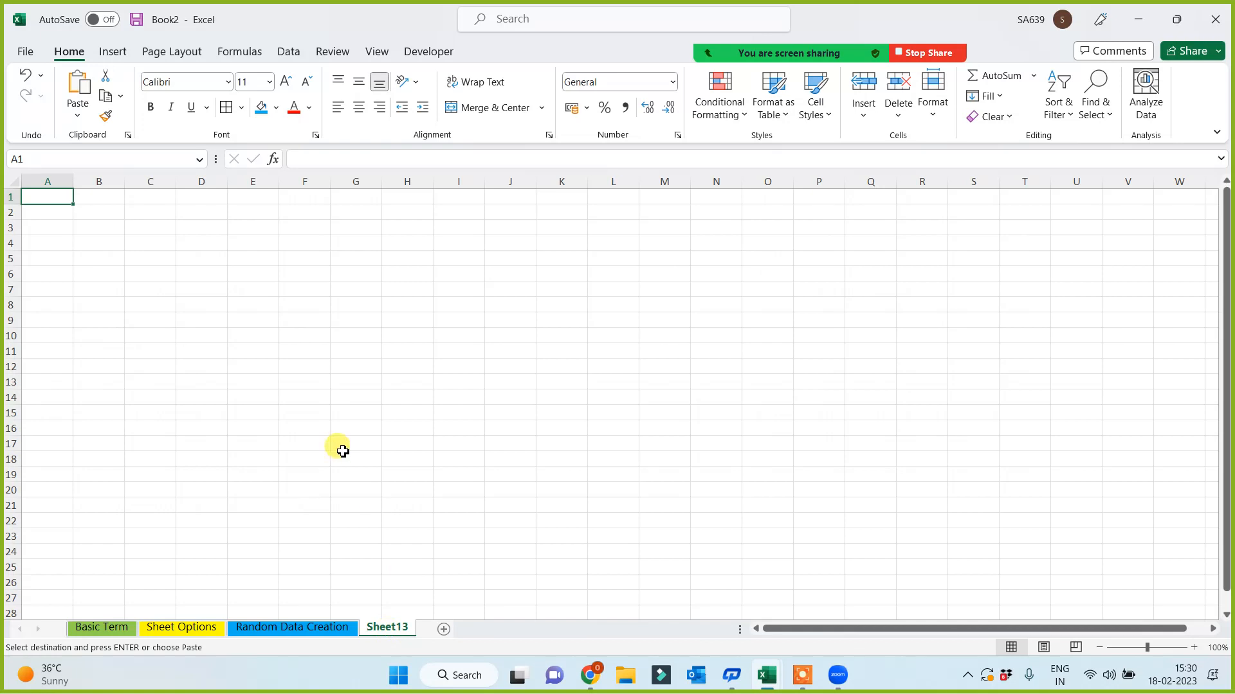
# - Paste the copied random numbers into A1 of Sheet13 and rename it 'Paste Special'
pyautogui.hotkey('ctrl', 'v')
pyautogui.keyDown('ctrl'); pyautogui.scroll(1, 469, 424); pyautogui.keyUp('ctrl')
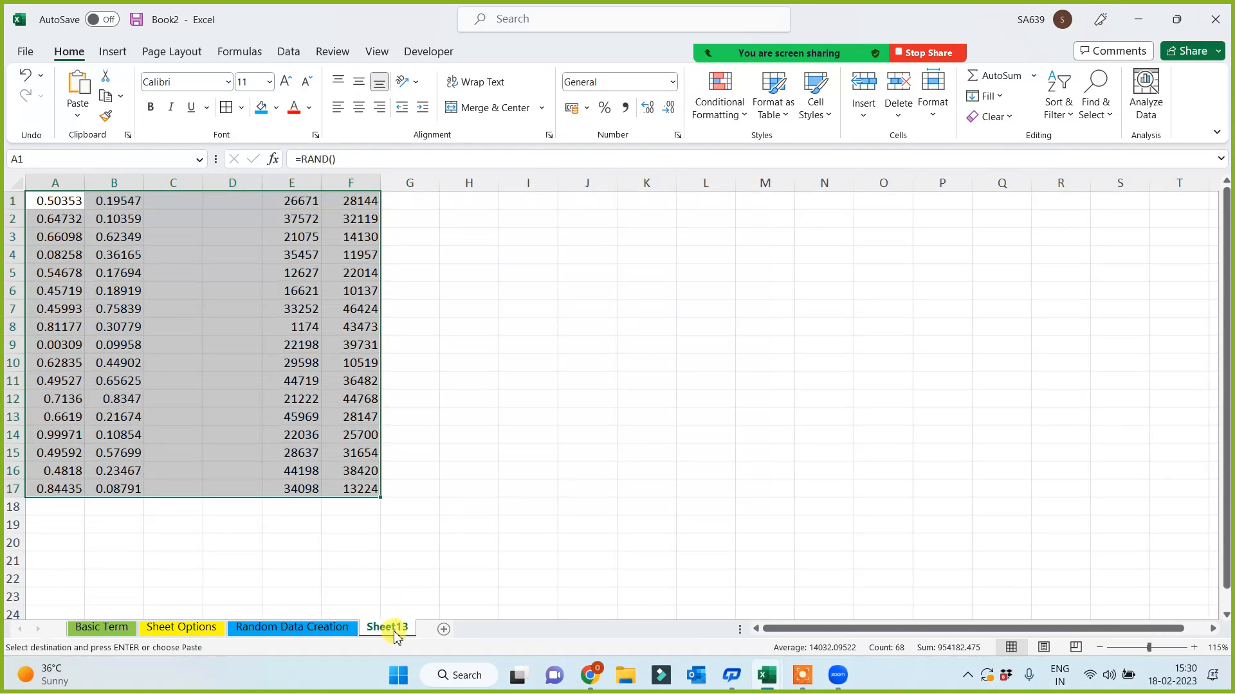
pyautogui.doubleClick(389, 629)
pyautogui.write('R')
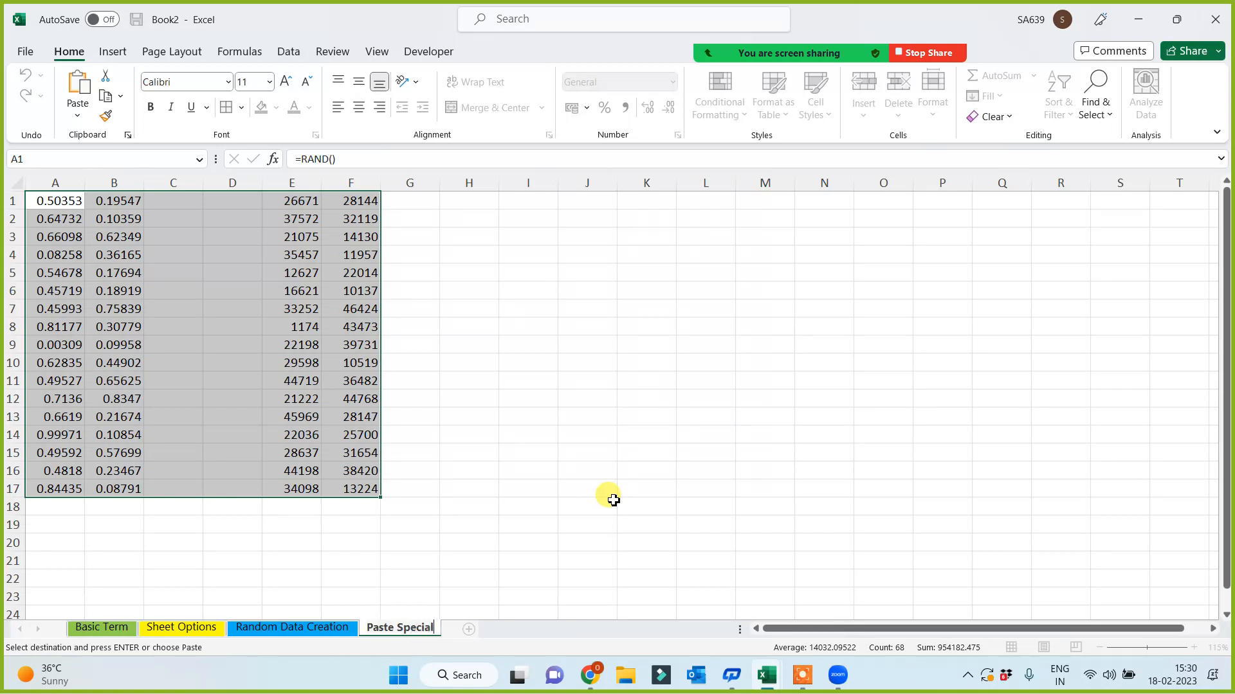
pyautogui.click(768, 356)
pyautogui.click(721, 379)
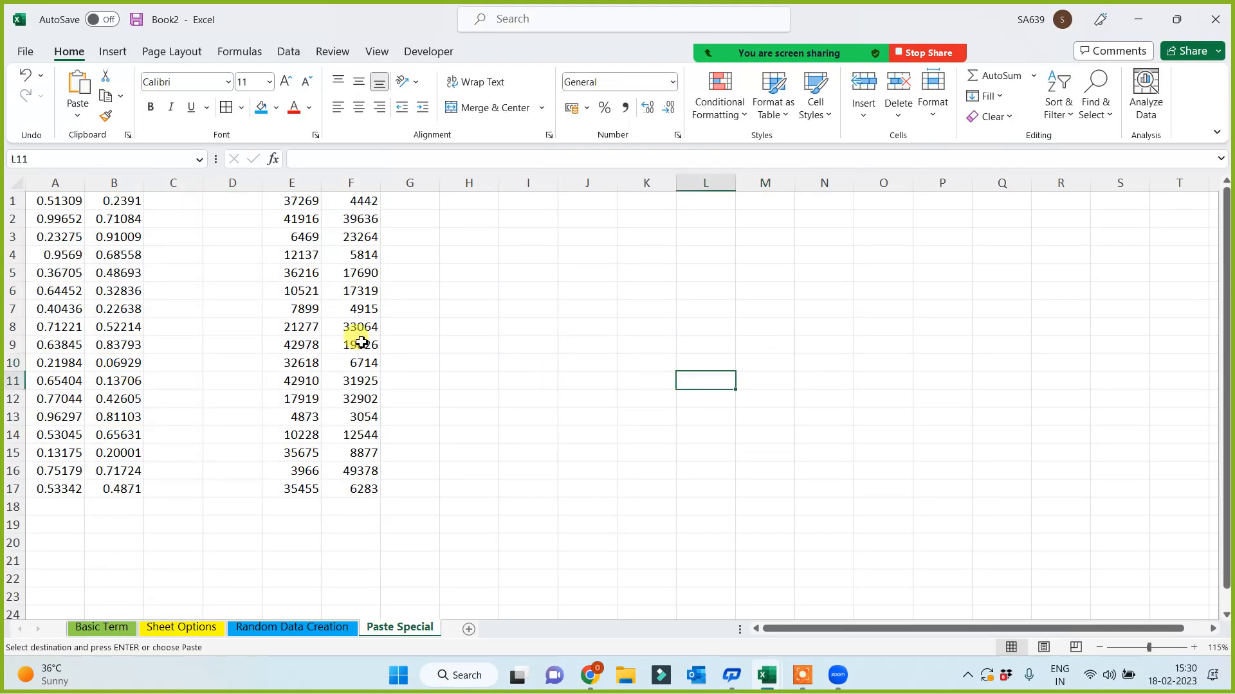
# - Insert the picture '5. Paste Special.jpg' from this device near cell H3
pyautogui.click(491, 241)
pyautogui.click(113, 51)
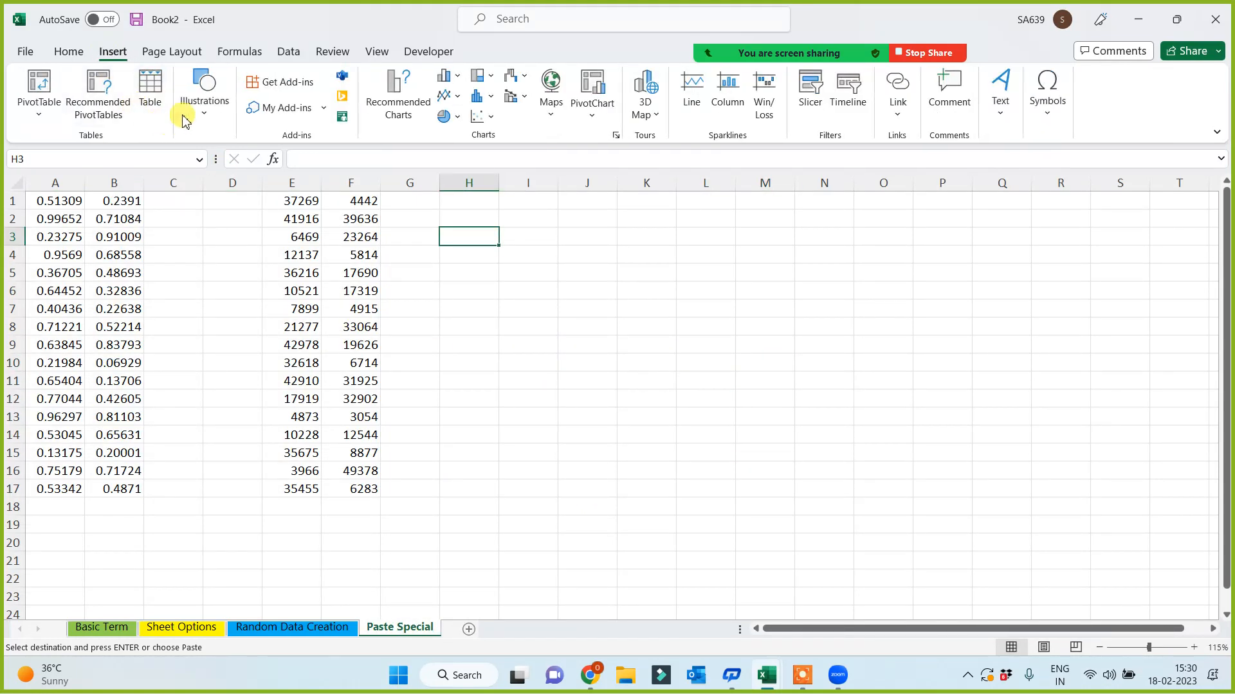
pyautogui.click(203, 96)
pyautogui.click(197, 170)
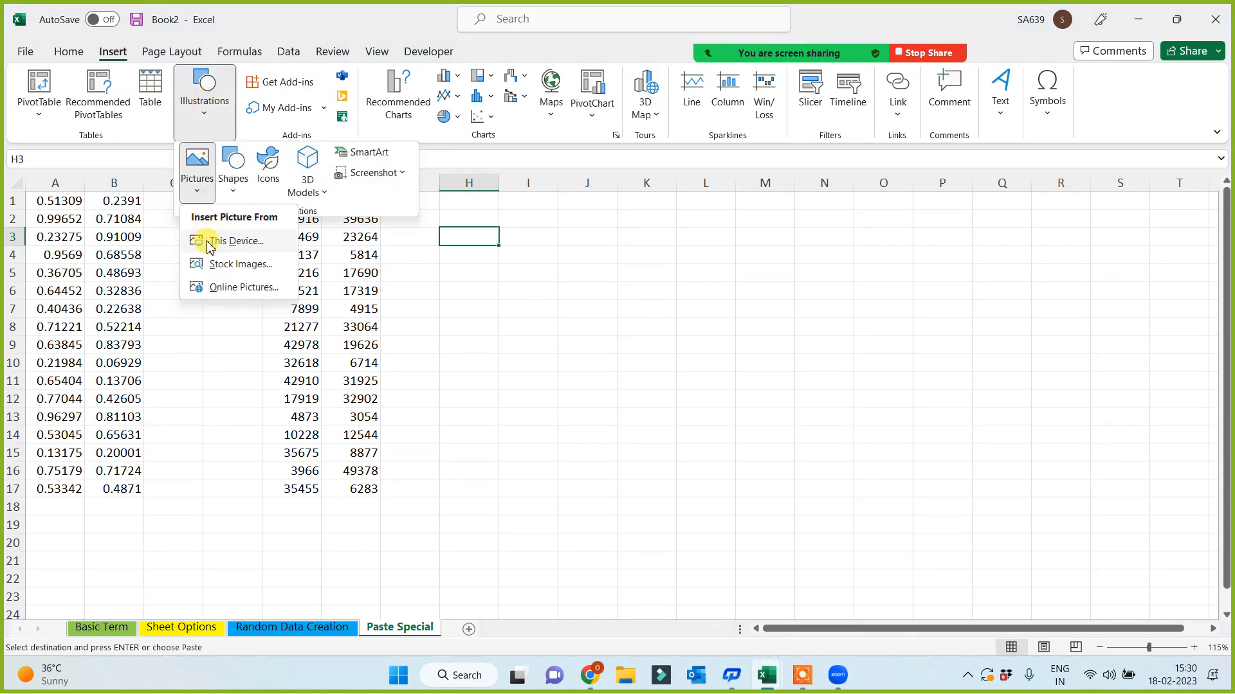
pyautogui.click(205, 241)
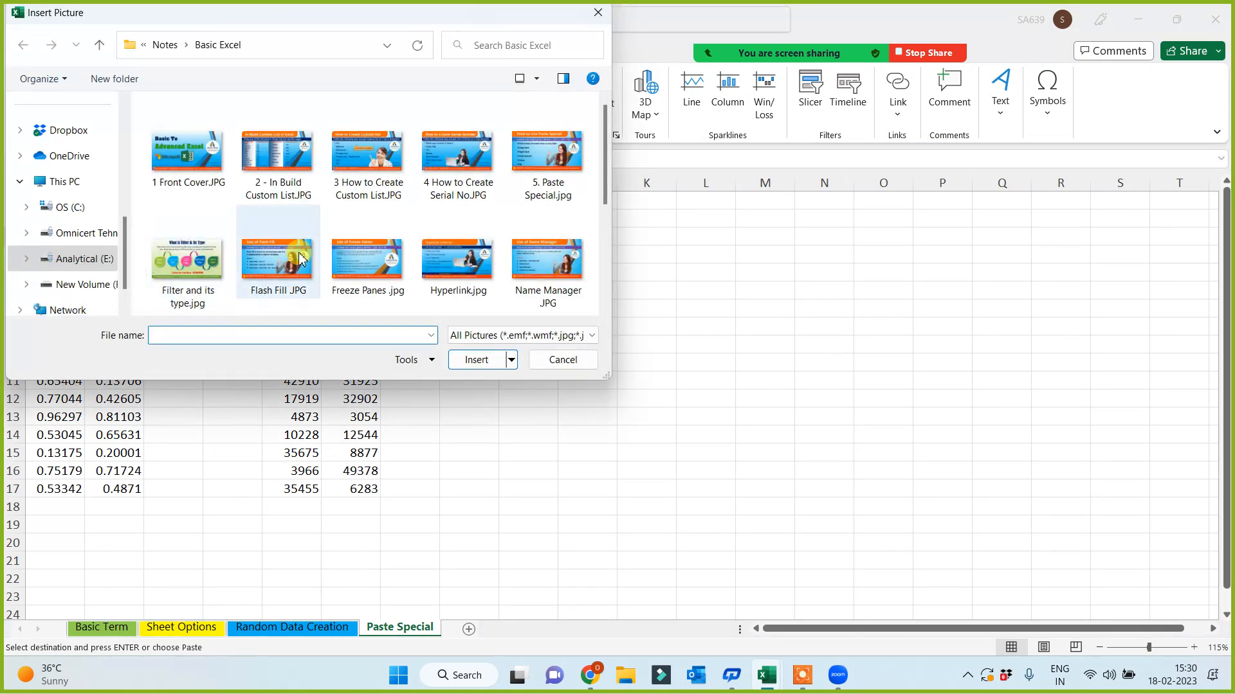
pyautogui.click(537, 161)
pyautogui.doubleClick(538, 161)
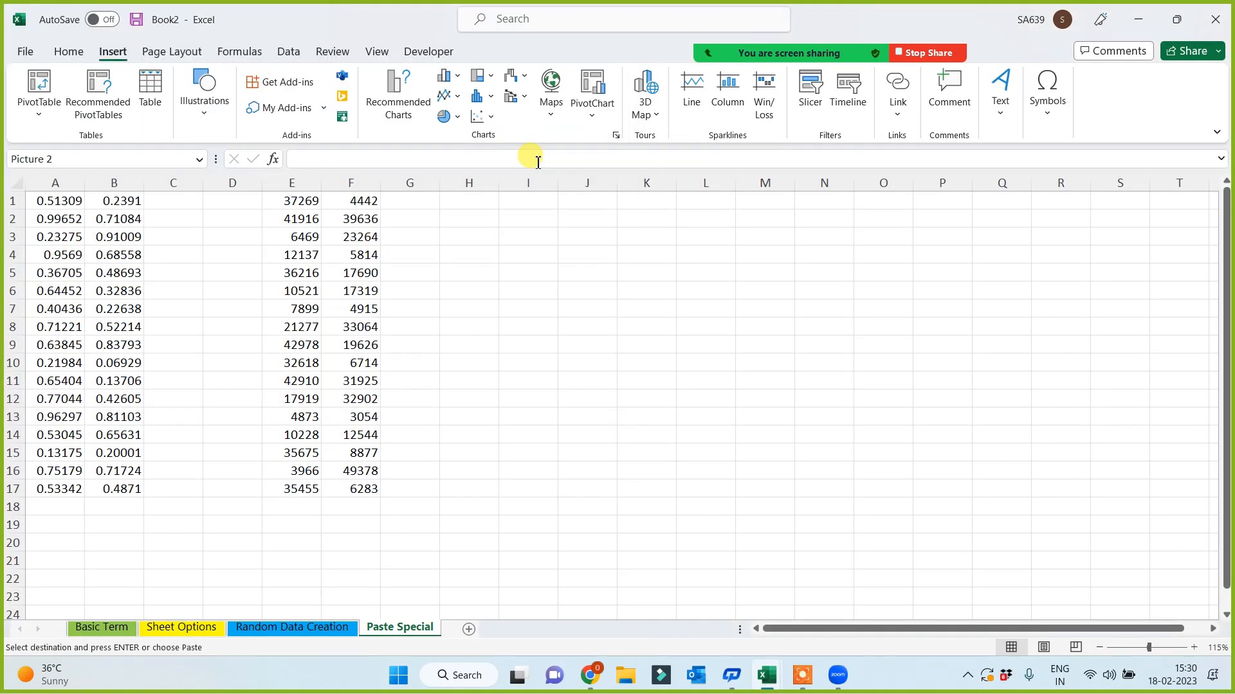
pyautogui.moveTo(634, 348); pyautogui.dragTo(634, 318)
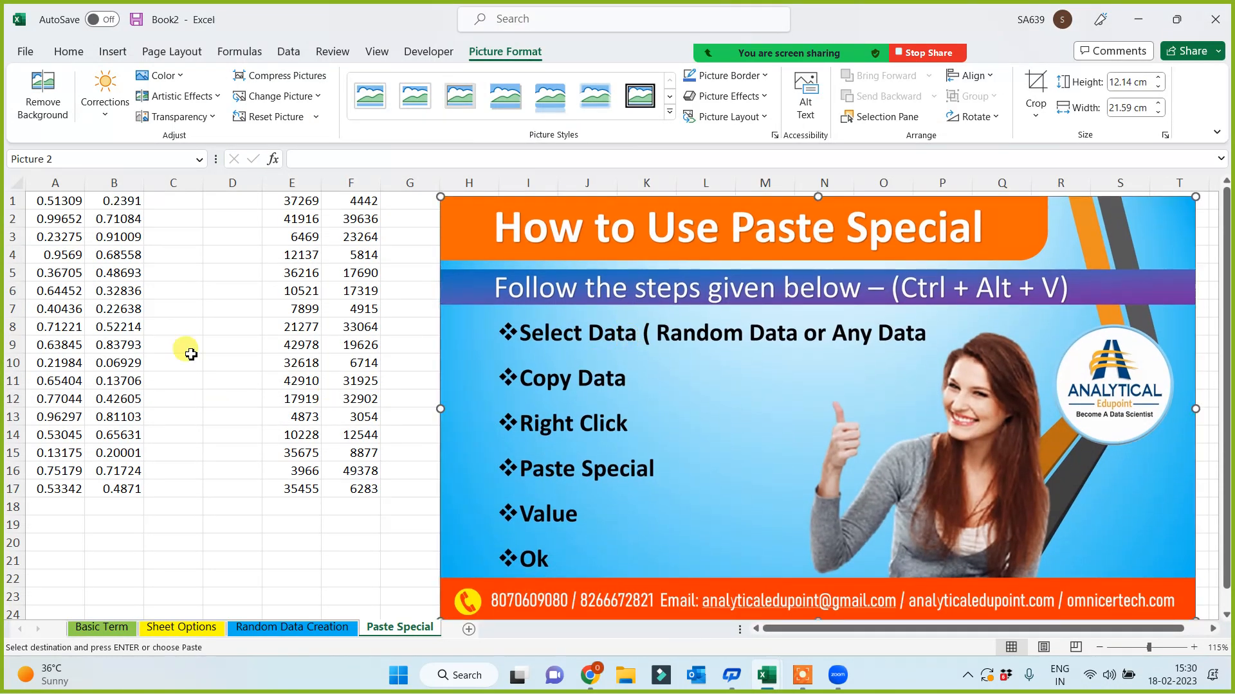
pyautogui.click(282, 204)
# - Copy the RANDBETWEEN block E1:F17 and bring up Paste Special from its context menu
pyautogui.moveTo(329, 277); pyautogui.dragTo(353, 499)
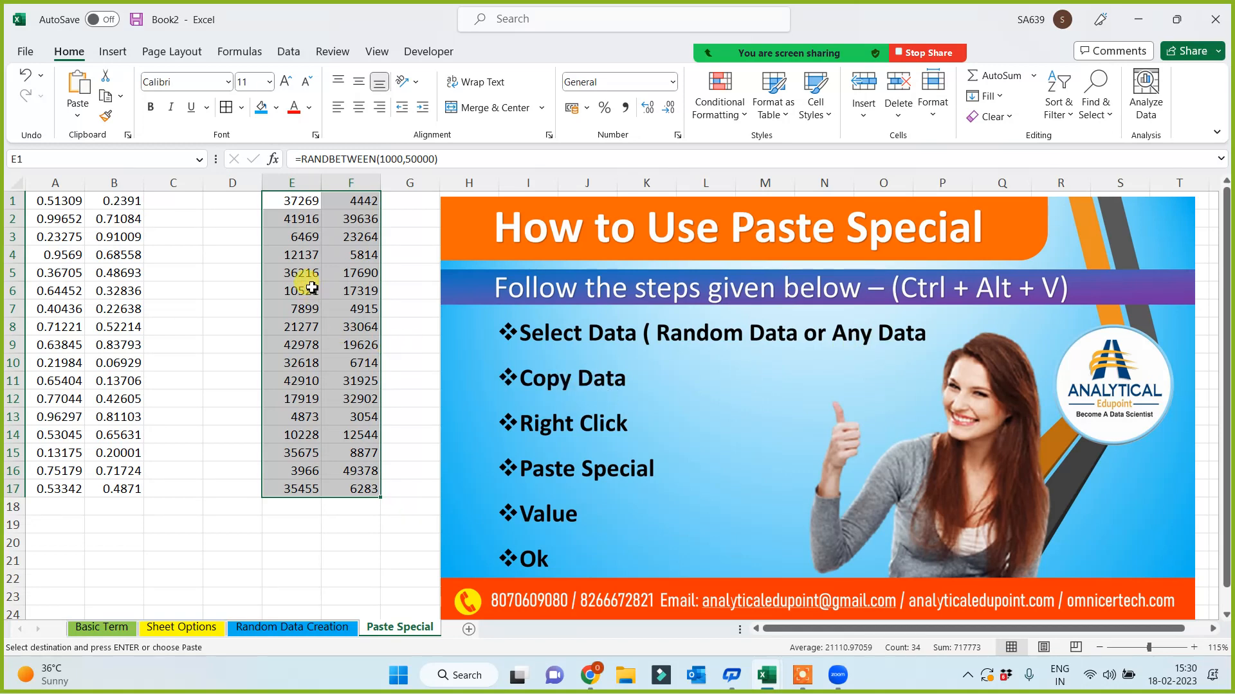
pyautogui.click(103, 97)
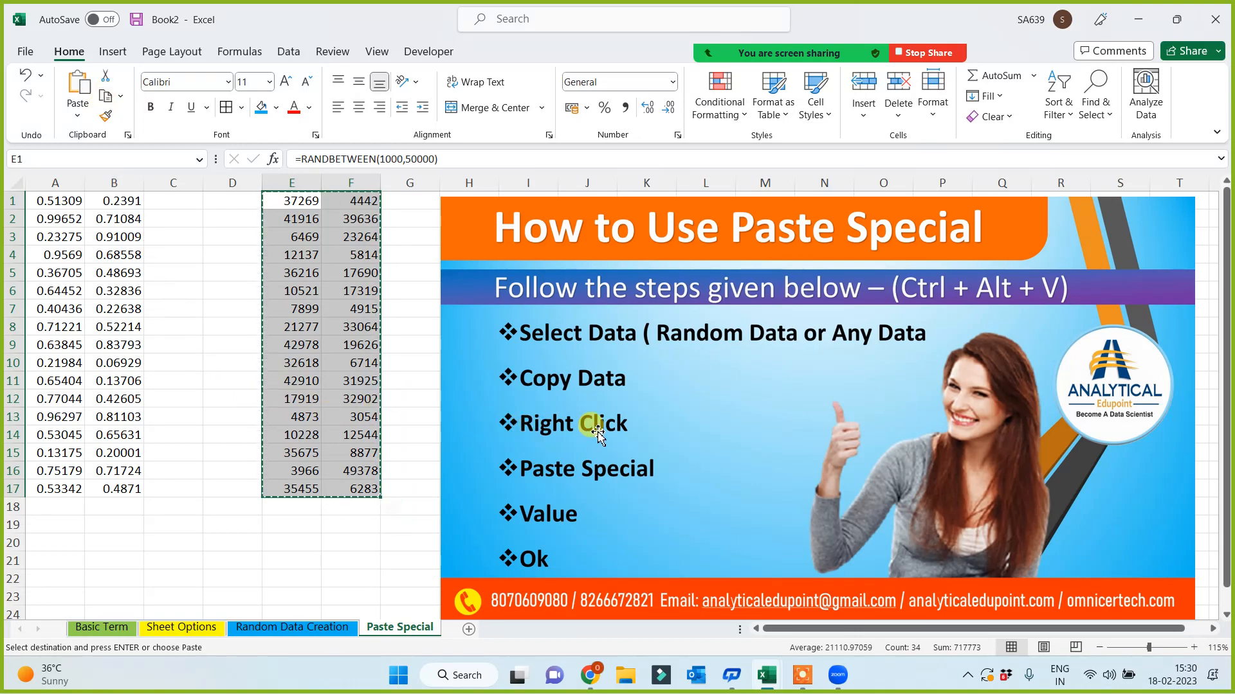
pyautogui.rightClick(301, 250)
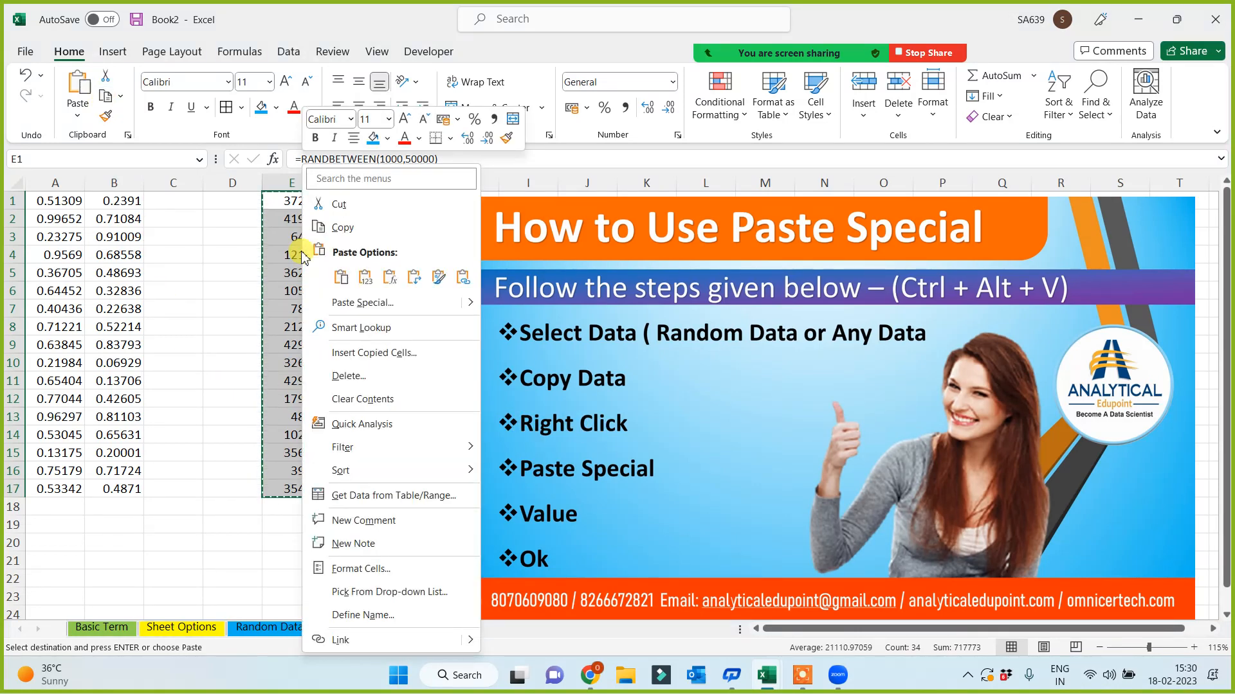
pyautogui.click(364, 302)
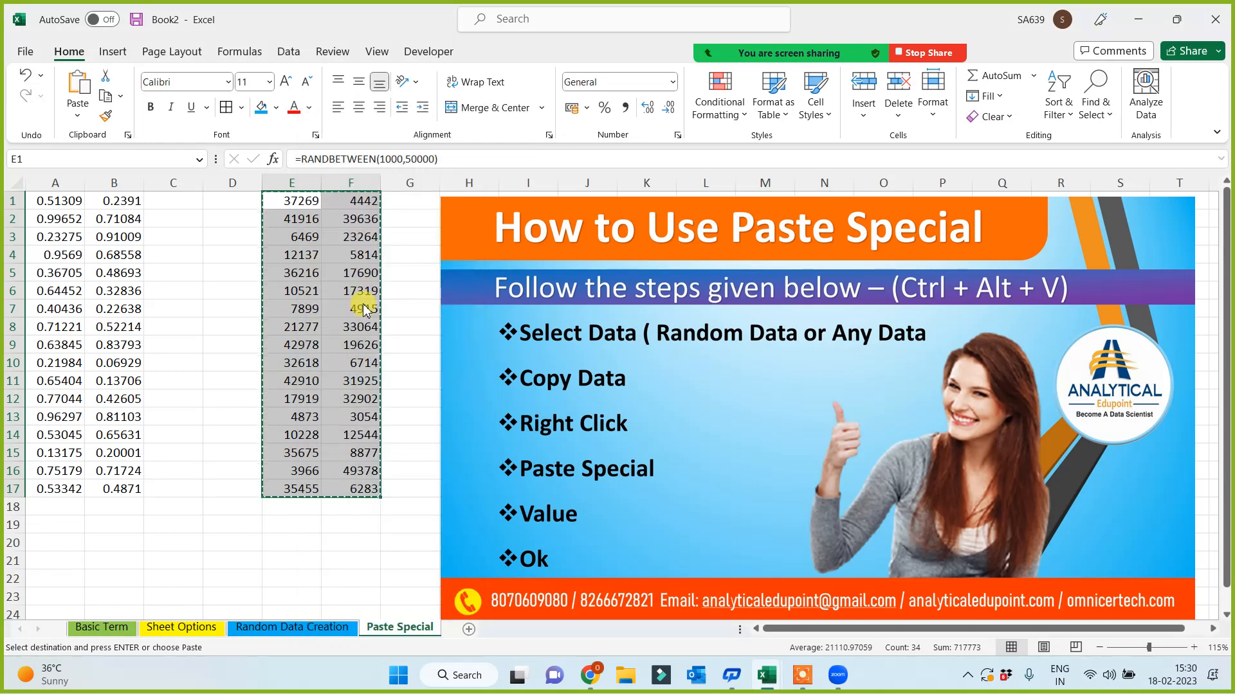
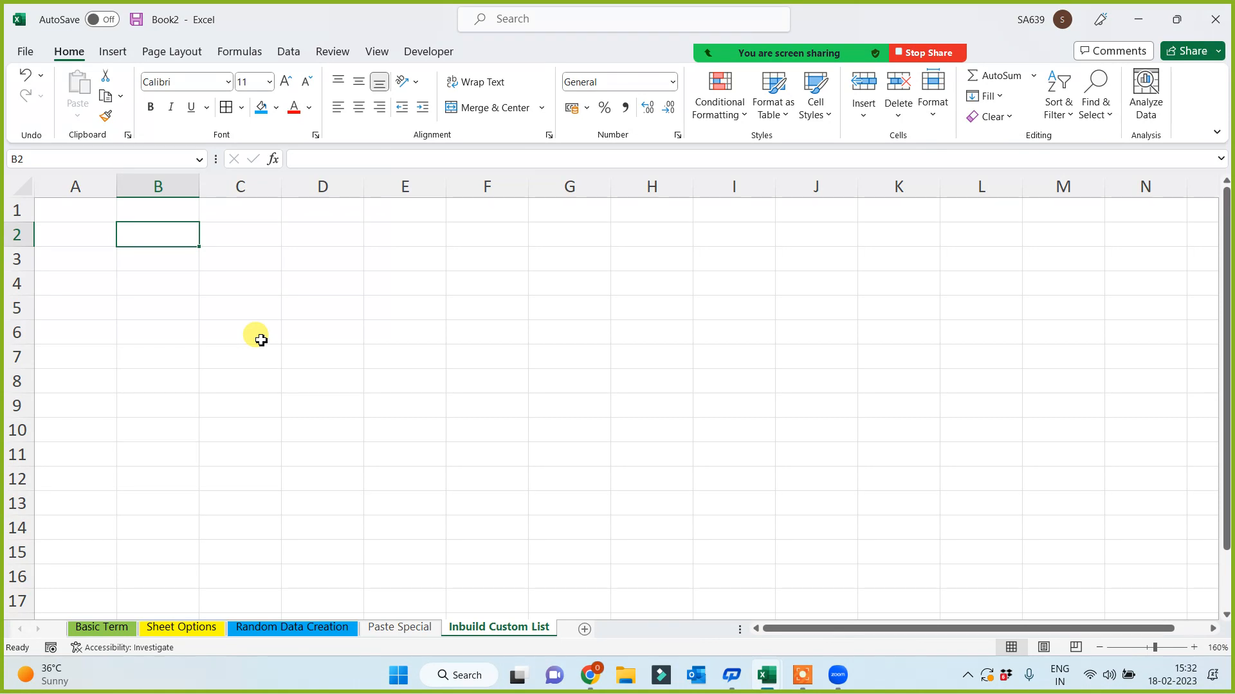
# - Enter Sunday in B2, auto-fill weekdays down to B11, and widen column B
pyautogui.write('Sunday')
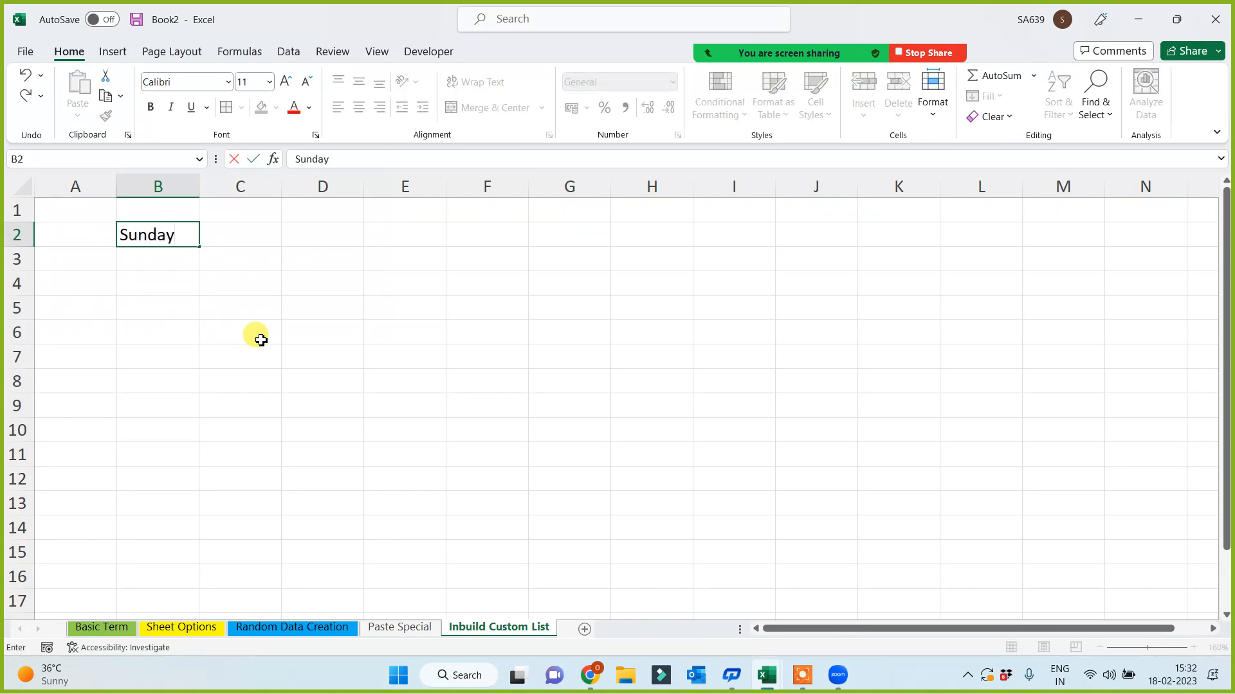
pyautogui.click(260, 339)
pyautogui.click(182, 235)
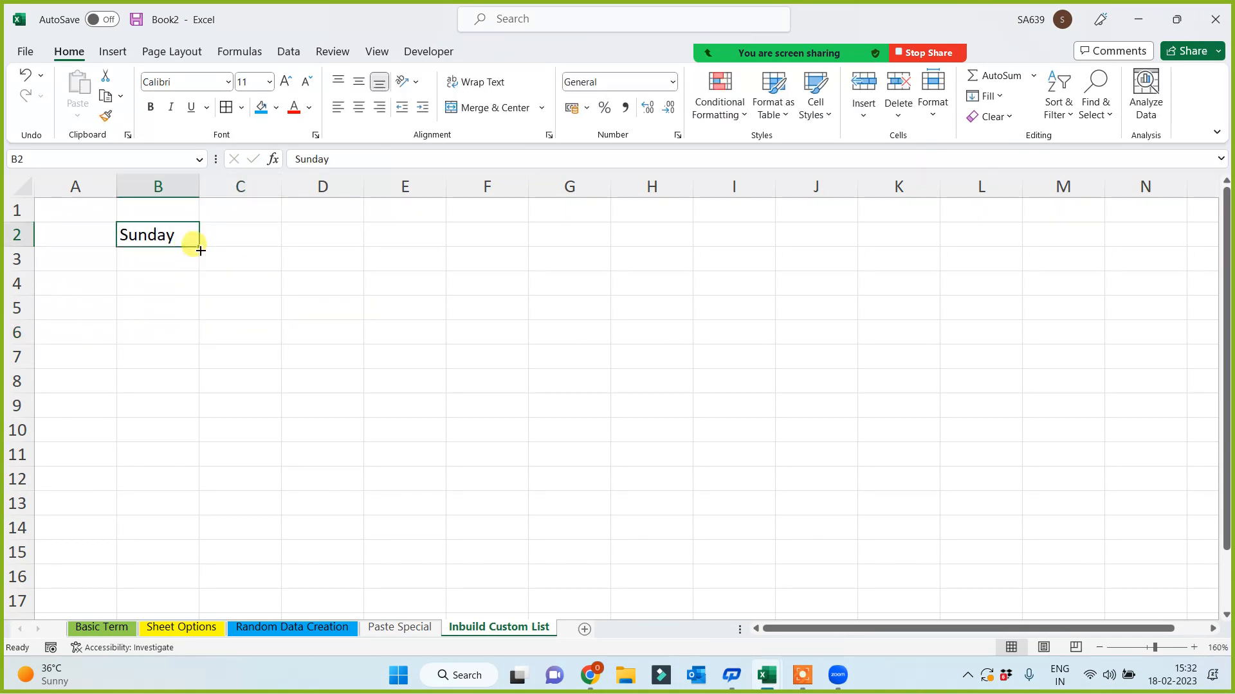
pyautogui.moveTo(198, 248); pyautogui.dragTo(180, 457)
pyautogui.click(476, 409)
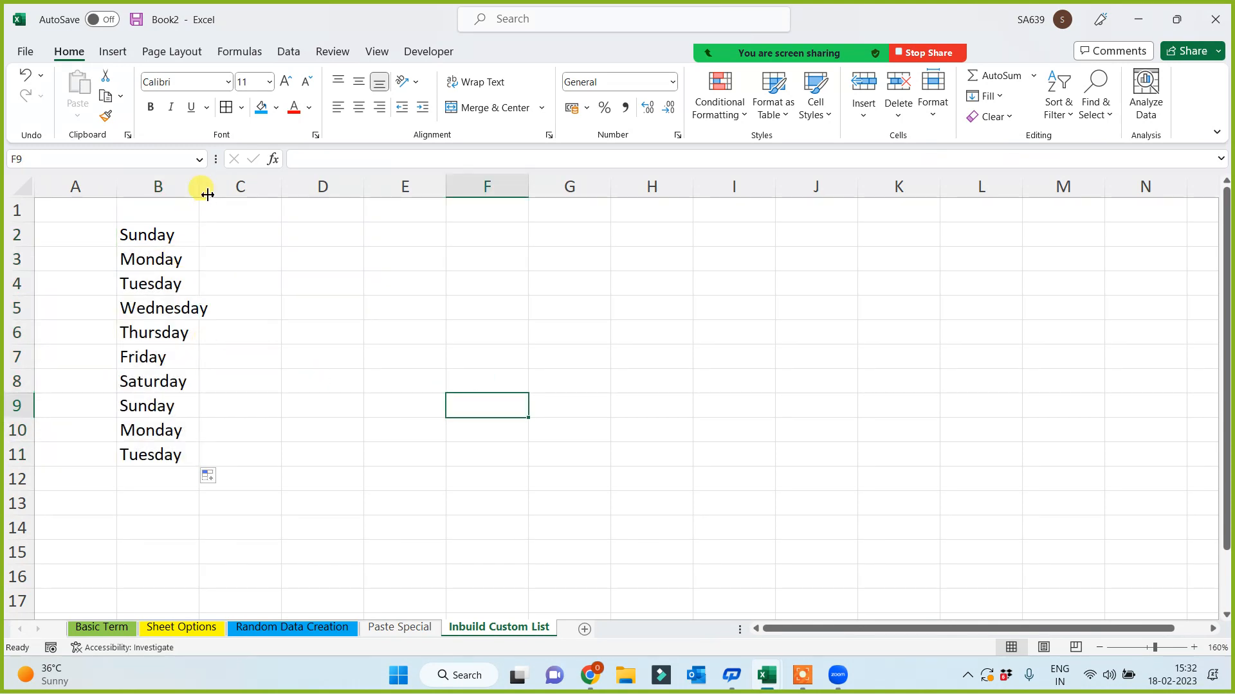
pyautogui.moveTo(199, 186); pyautogui.dragTo(221, 187)
pyautogui.click(176, 238)
pyautogui.moveTo(171, 262); pyautogui.dragTo(163, 469)
pyautogui.click(478, 426)
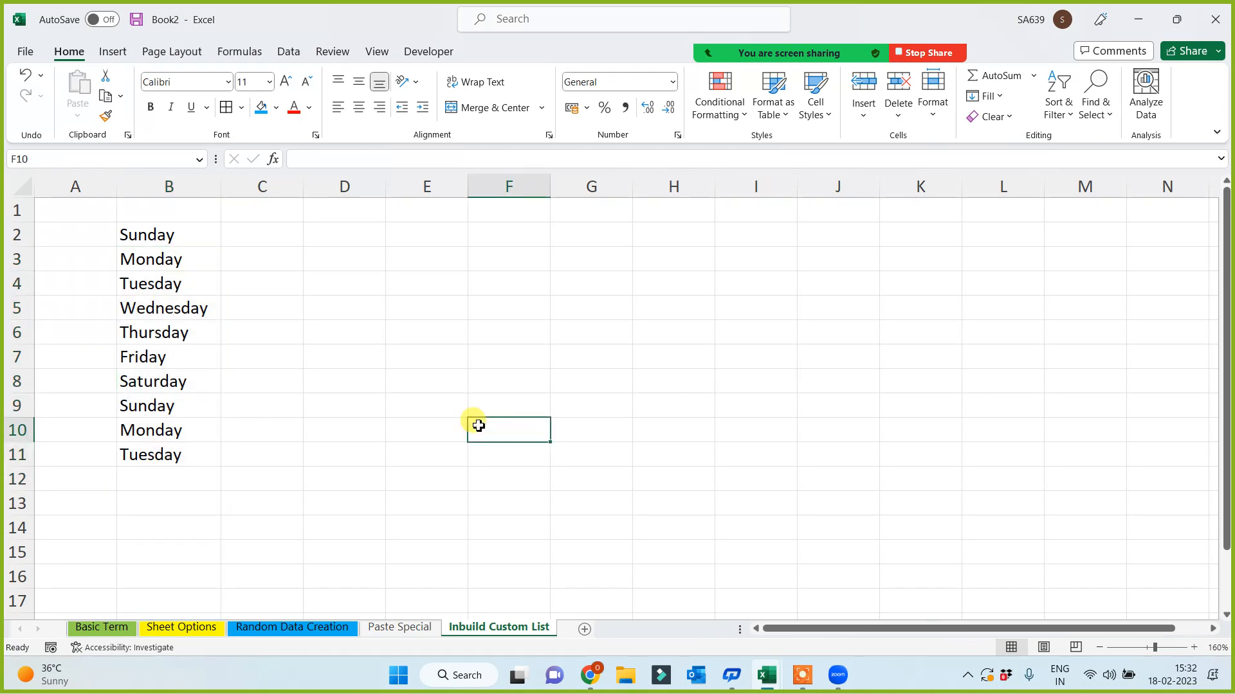
# - Enter January in C2 and auto-fill month names down to C14
pyautogui.click(252, 238)
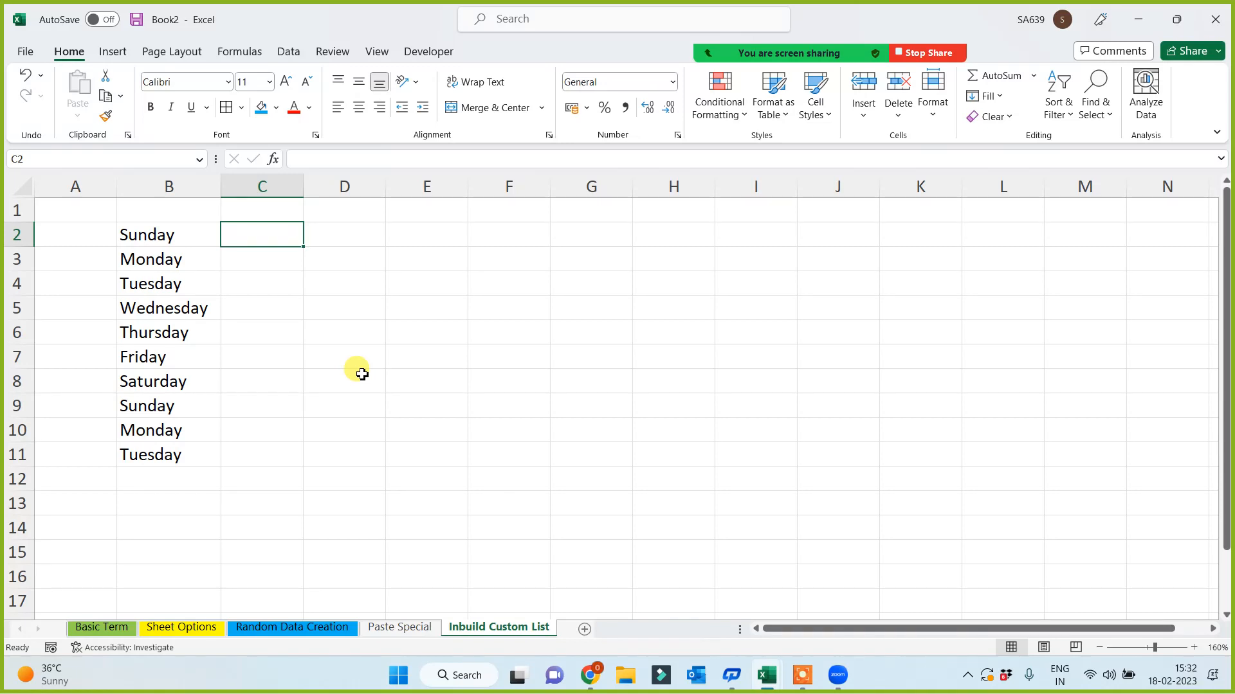
pyautogui.write('January')
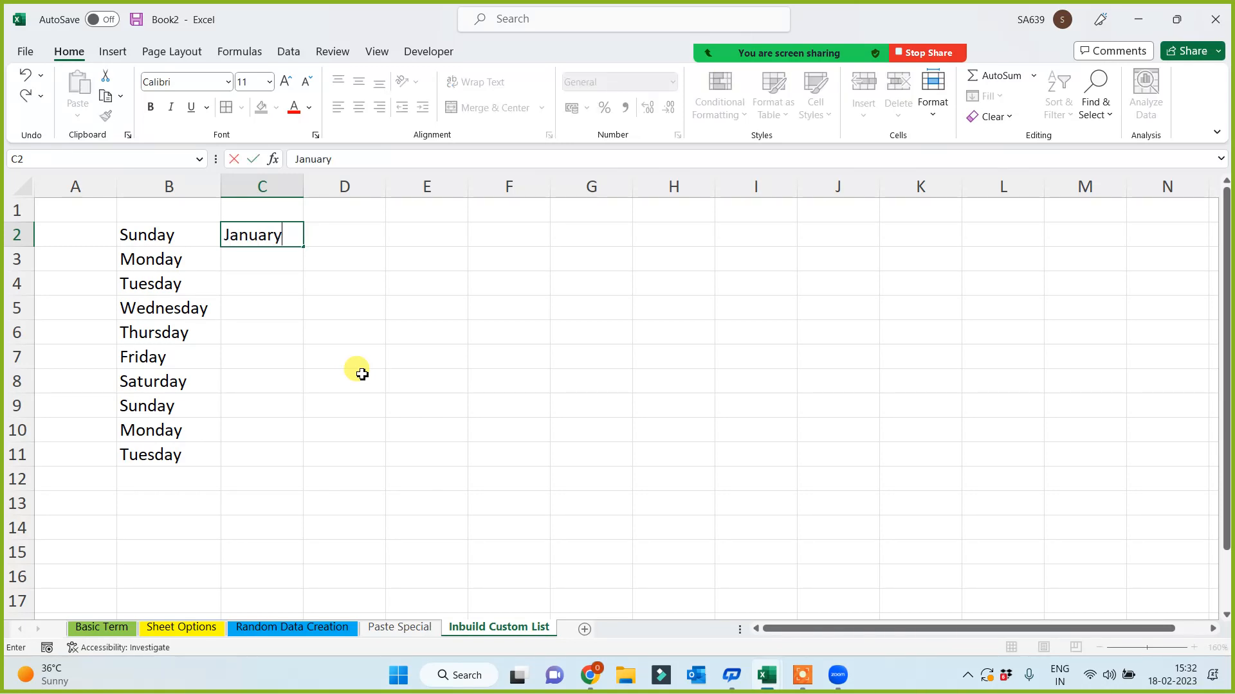
pyautogui.click(363, 375)
pyautogui.click(286, 237)
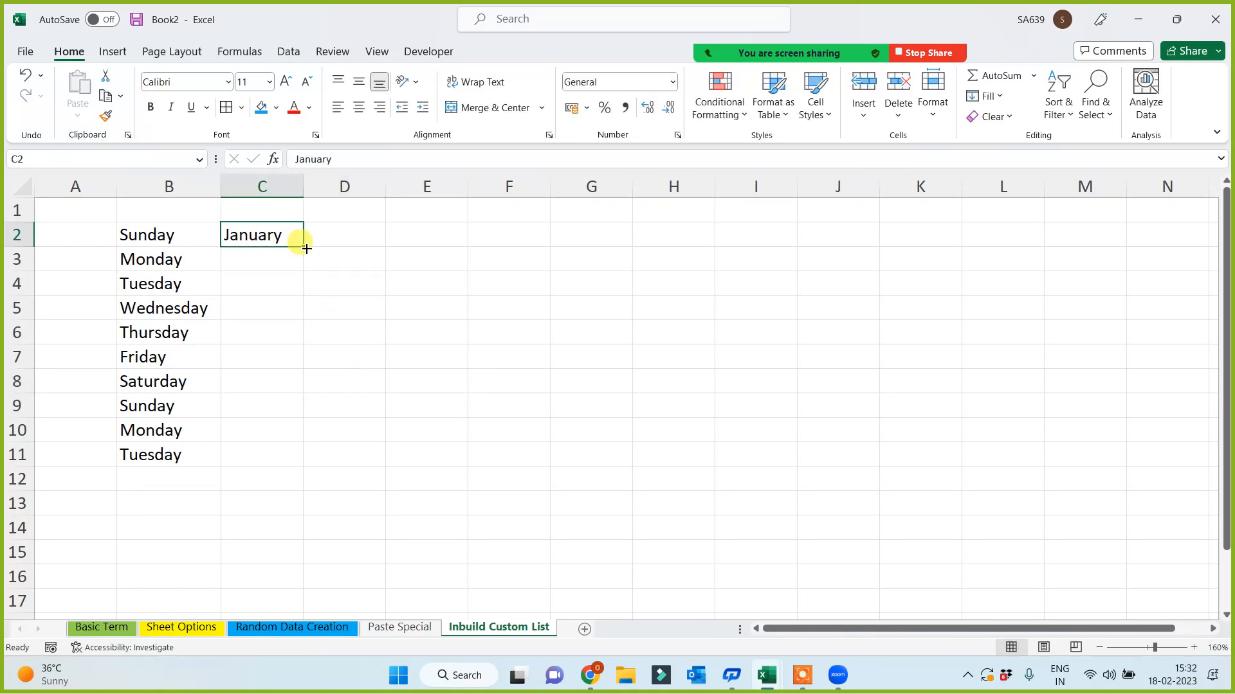
pyautogui.moveTo(303, 246); pyautogui.dragTo(276, 528)
pyautogui.click(489, 448)
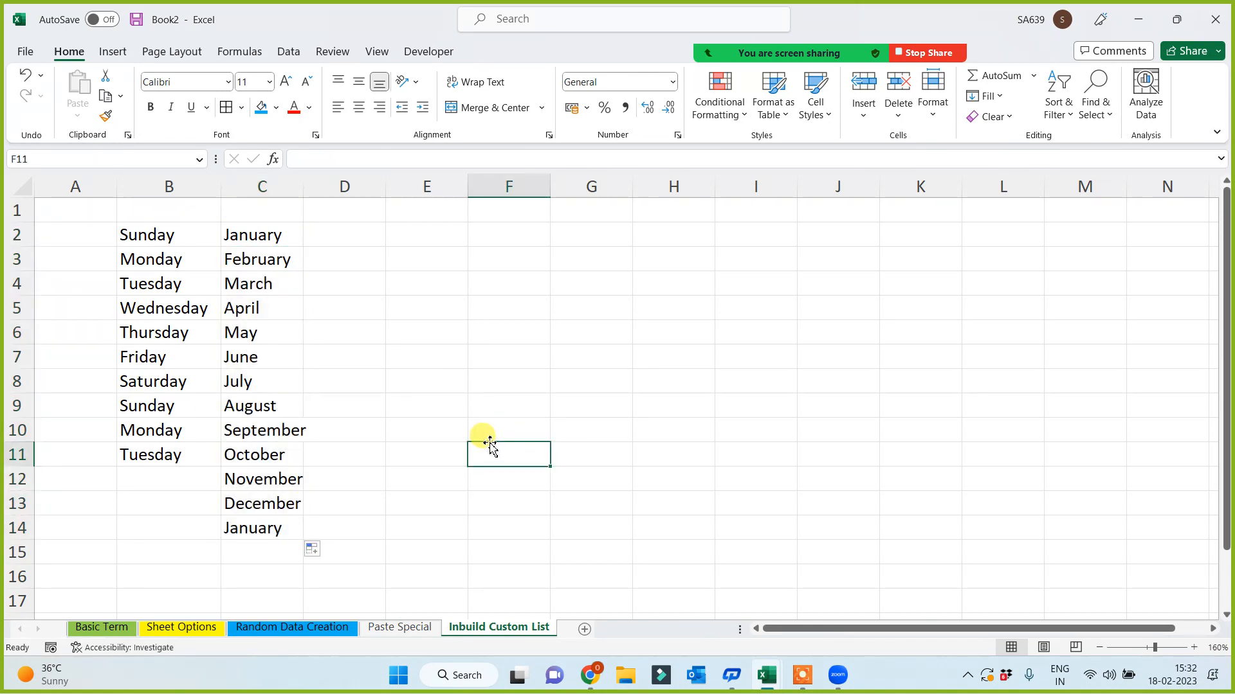
pyautogui.click(346, 240)
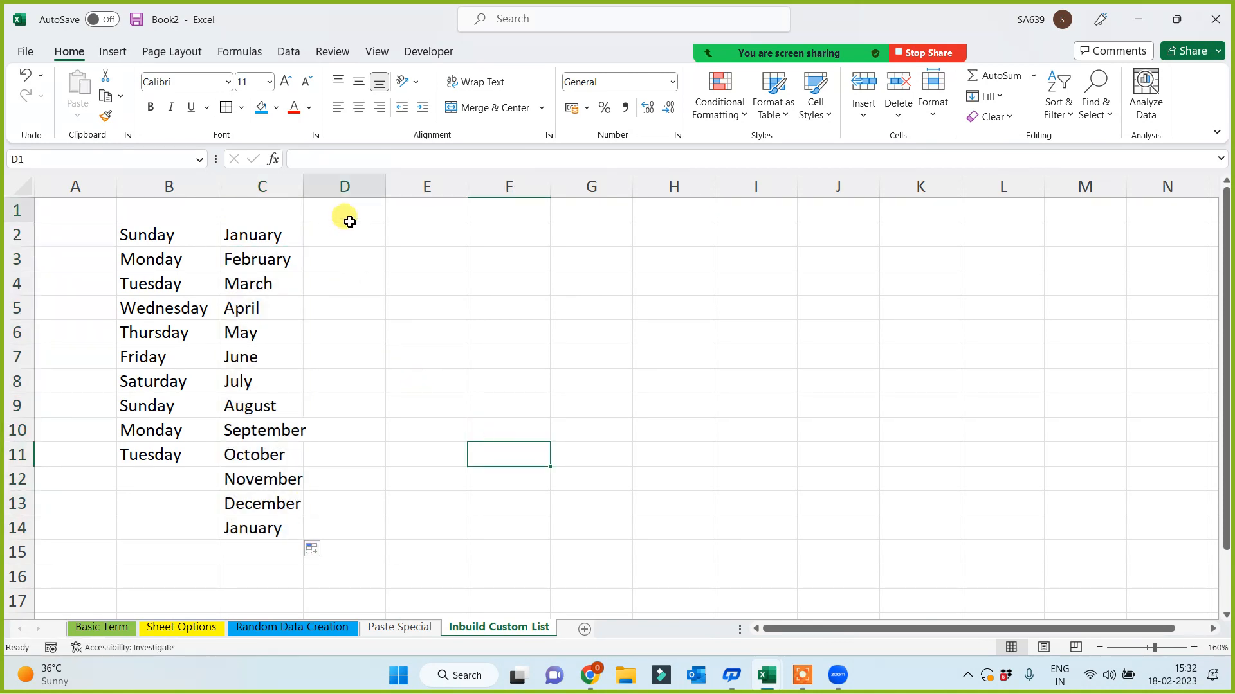
# - Auto-fill short months from jan in column D and short days from sun in column E
pyautogui.write('jan')
pyautogui.click(352, 300)
pyautogui.click(353, 239)
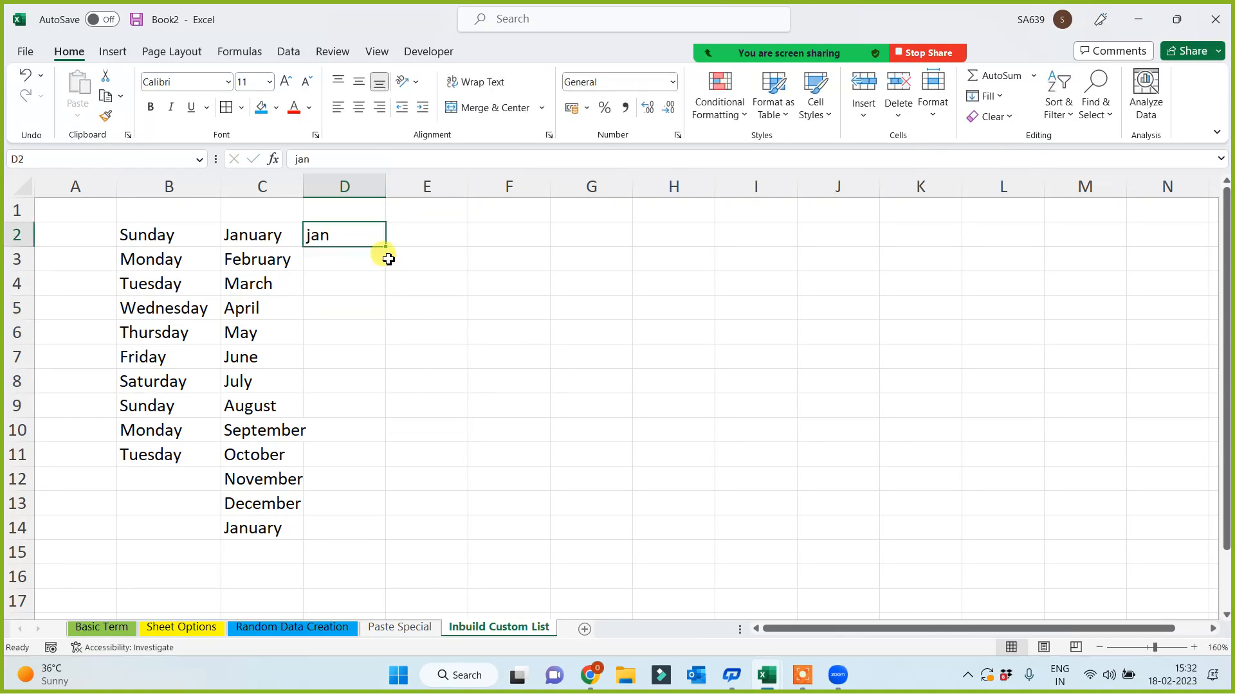
pyautogui.moveTo(386, 247); pyautogui.dragTo(384, 457)
pyautogui.click(439, 235)
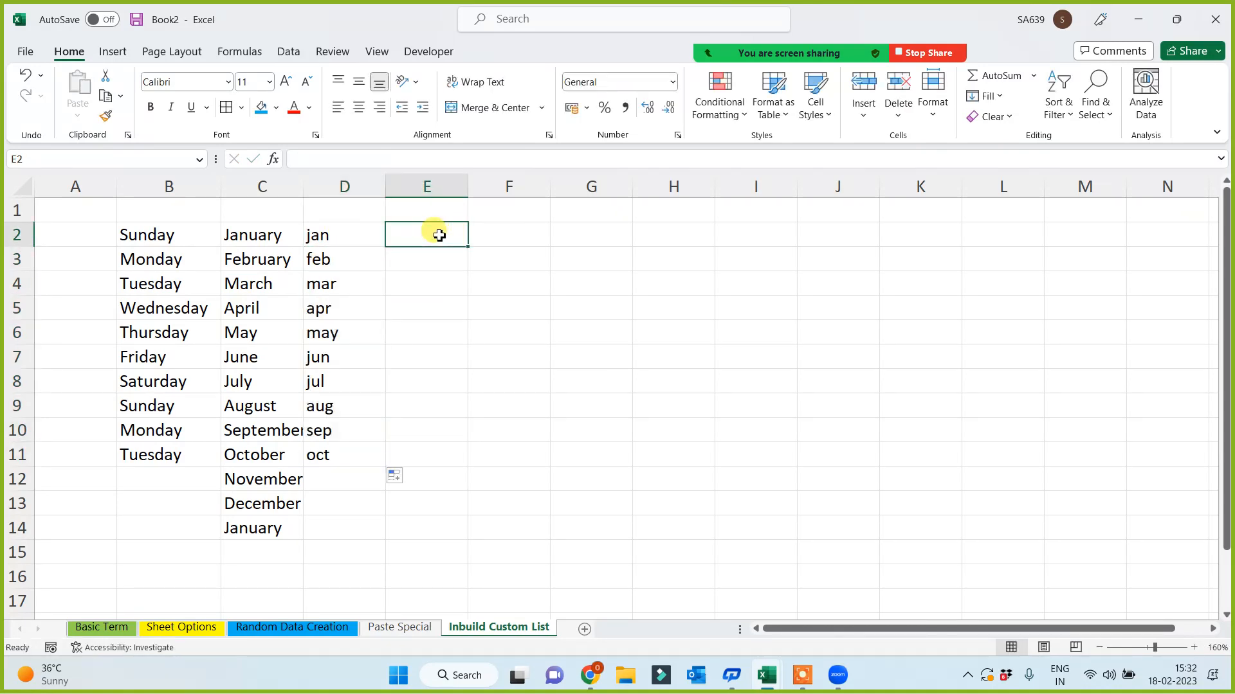
pyautogui.write('son')
pyautogui.press('BackSpace')
pyautogui.press('BackSpace')
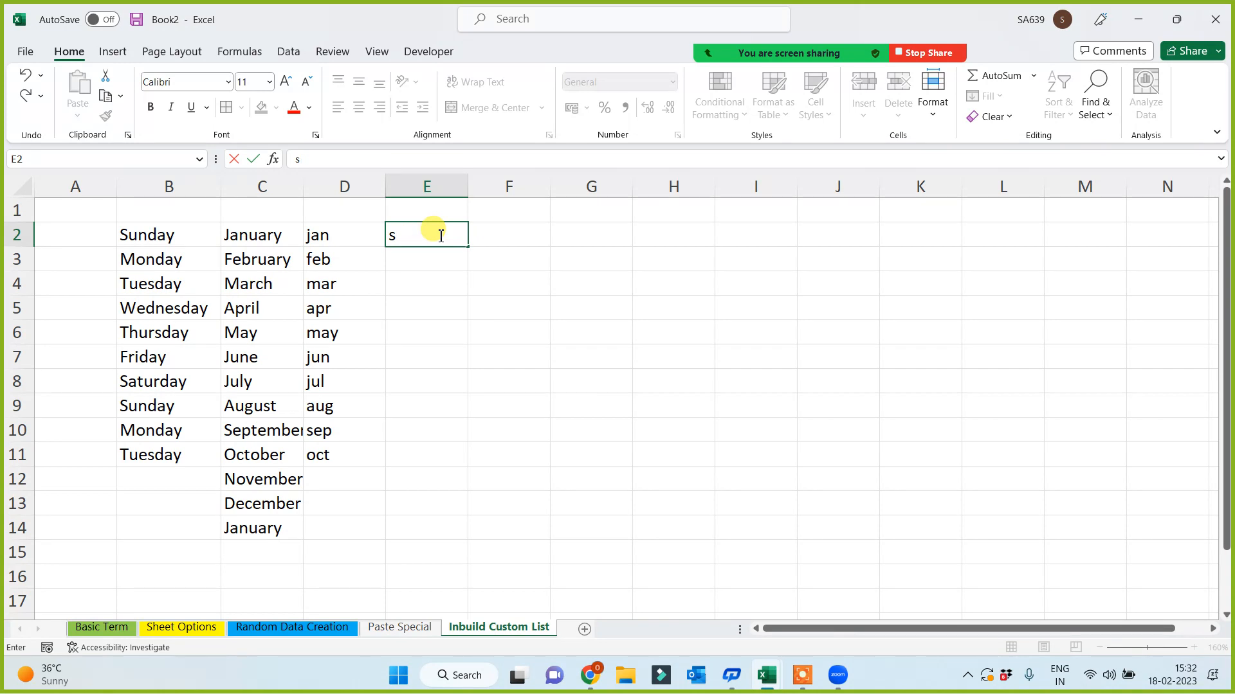
pyautogui.write('n')
pyautogui.press('BackSpace')
pyautogui.write('un')
pyautogui.click(421, 355)
pyautogui.click(430, 238)
pyautogui.moveTo(468, 246); pyautogui.dragTo(454, 415)
pyautogui.click(507, 231)
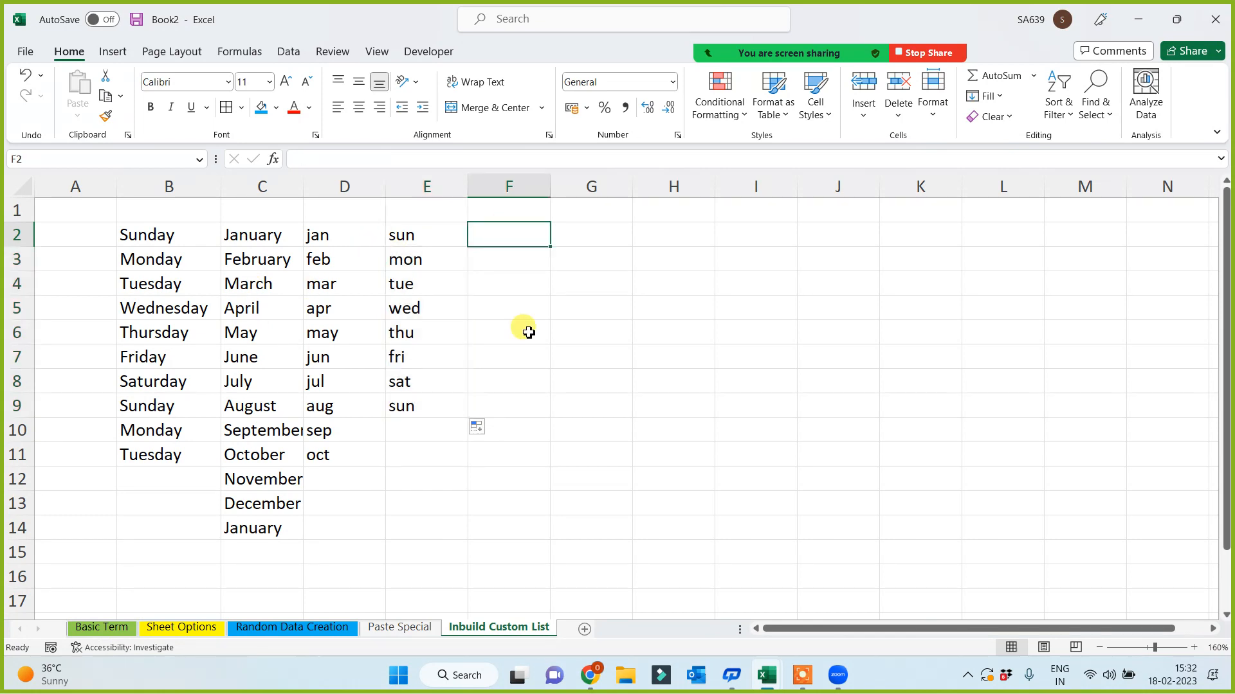
# - Auto-fill months from may in column F and day names from sat in column G
pyautogui.write('may')
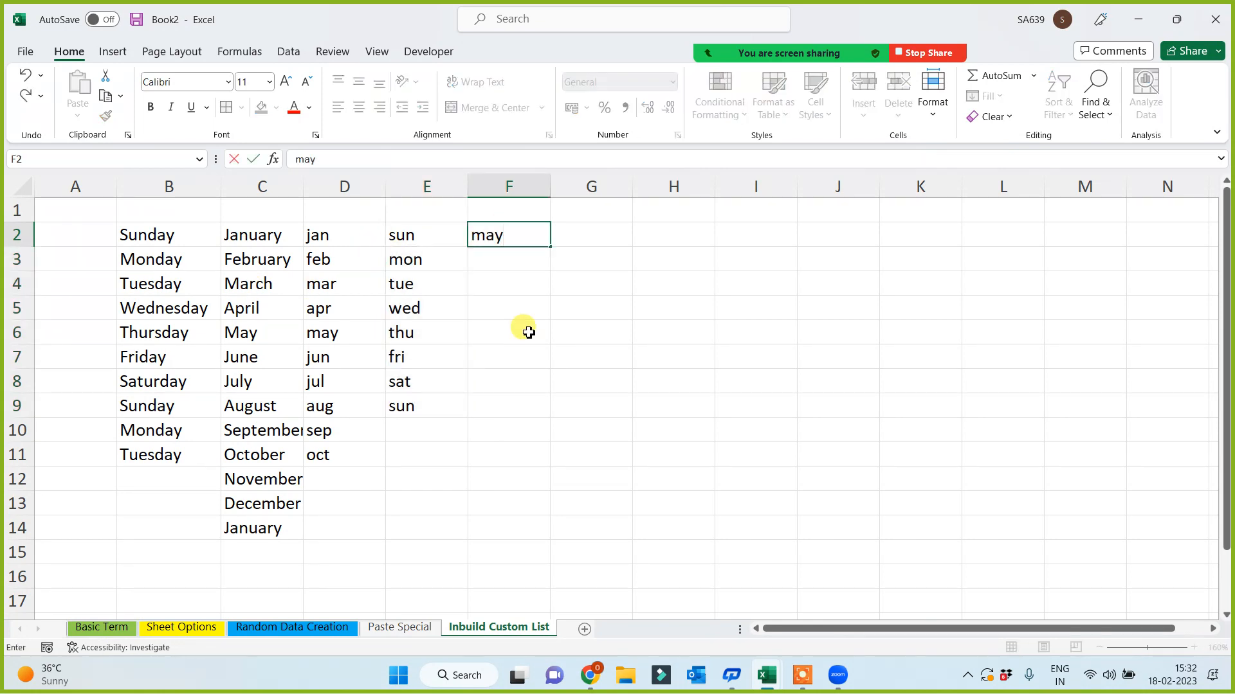
pyautogui.click(526, 330)
pyautogui.click(535, 232)
pyautogui.moveTo(549, 246); pyautogui.dragTo(542, 431)
pyautogui.click(592, 233)
pyautogui.write('sat')
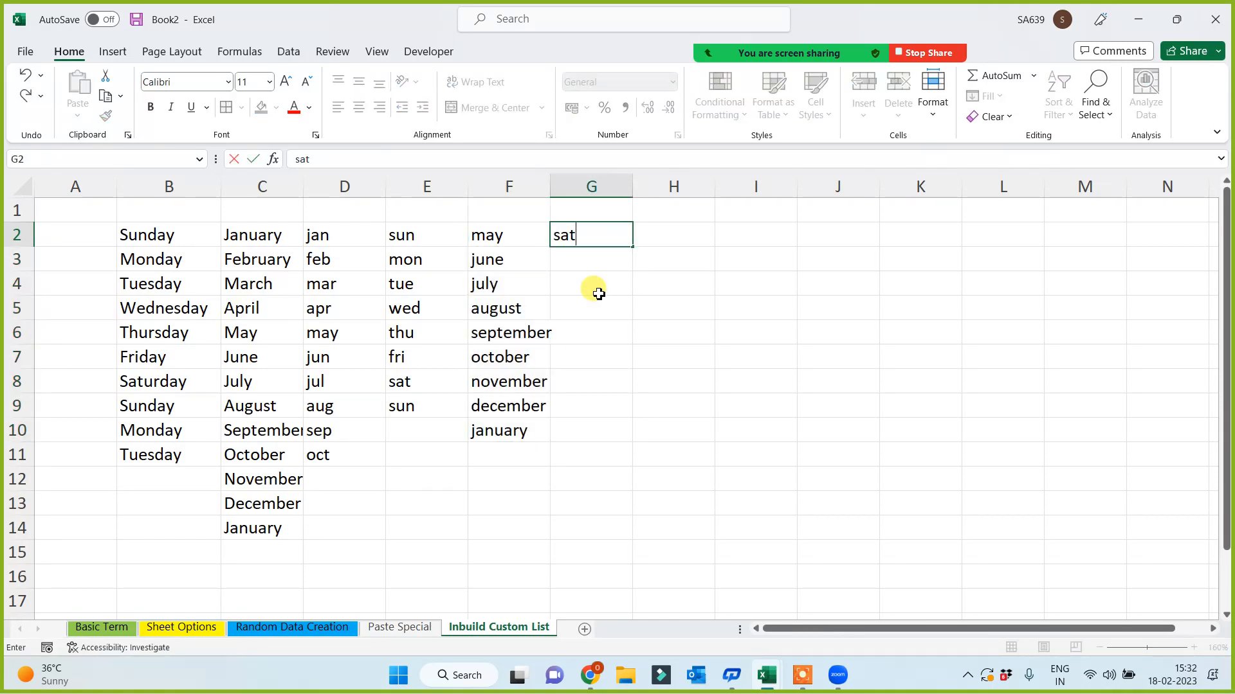
pyautogui.click(594, 286)
pyautogui.click(594, 238)
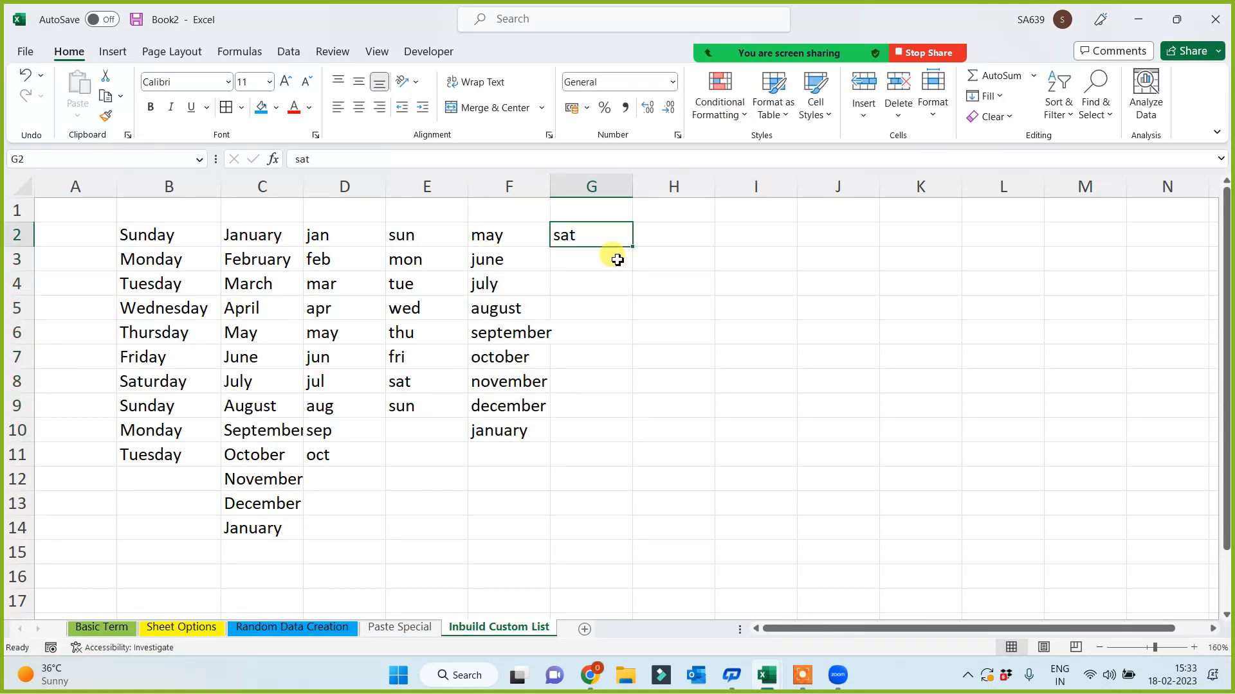
pyautogui.moveTo(632, 247); pyautogui.dragTo(612, 405)
pyautogui.click(897, 425)
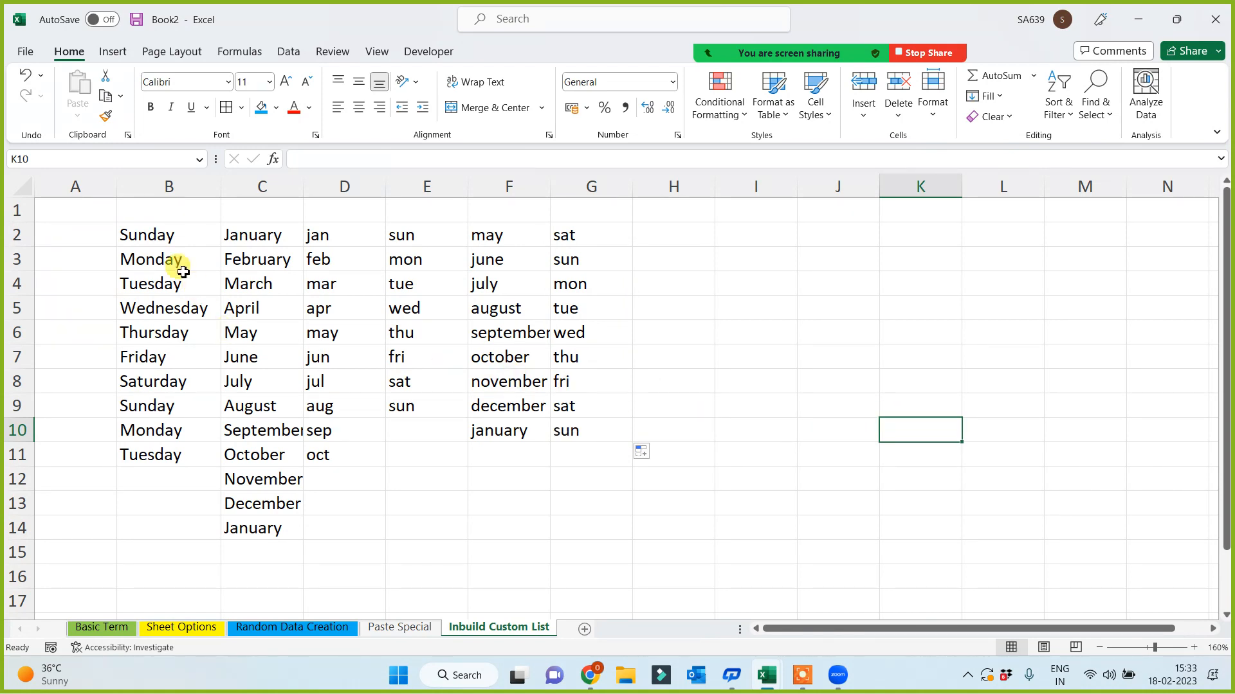
pyautogui.moveTo(138, 232); pyautogui.dragTo(556, 410)
pyautogui.click(542, 534)
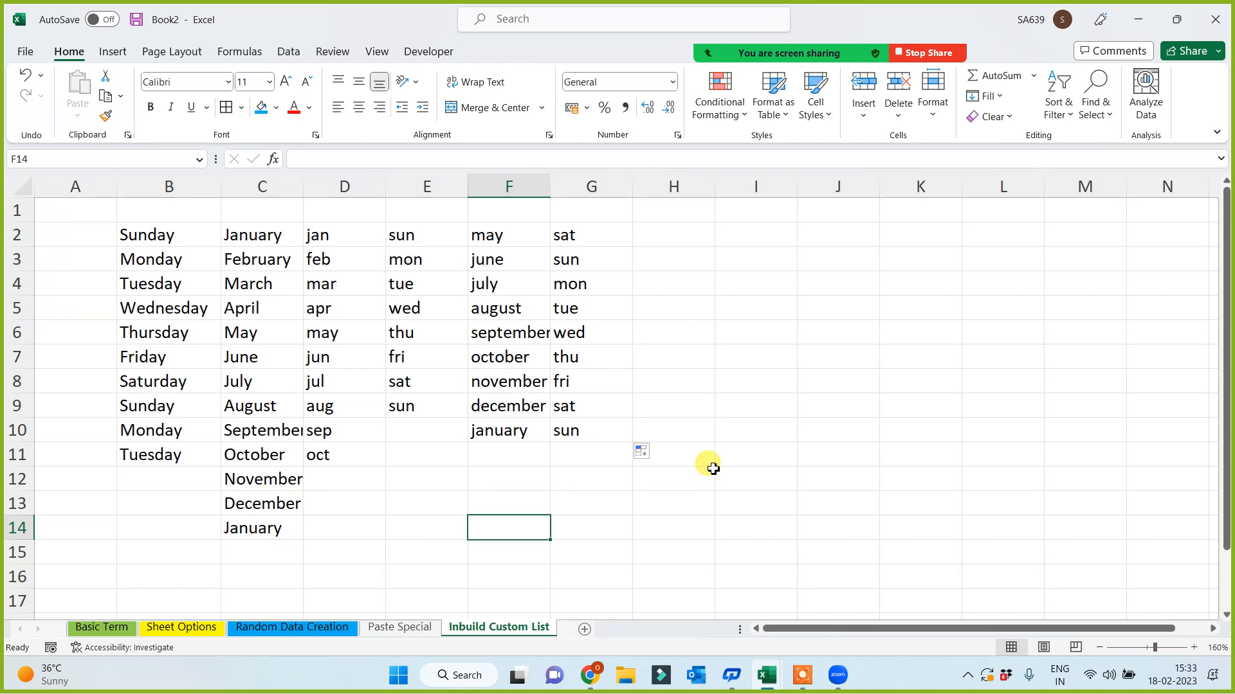
# - Insert a new sheet named 'Custom List Creation' and select a cell in row 3
pyautogui.click(585, 629)
pyautogui.doubleClick(586, 629)
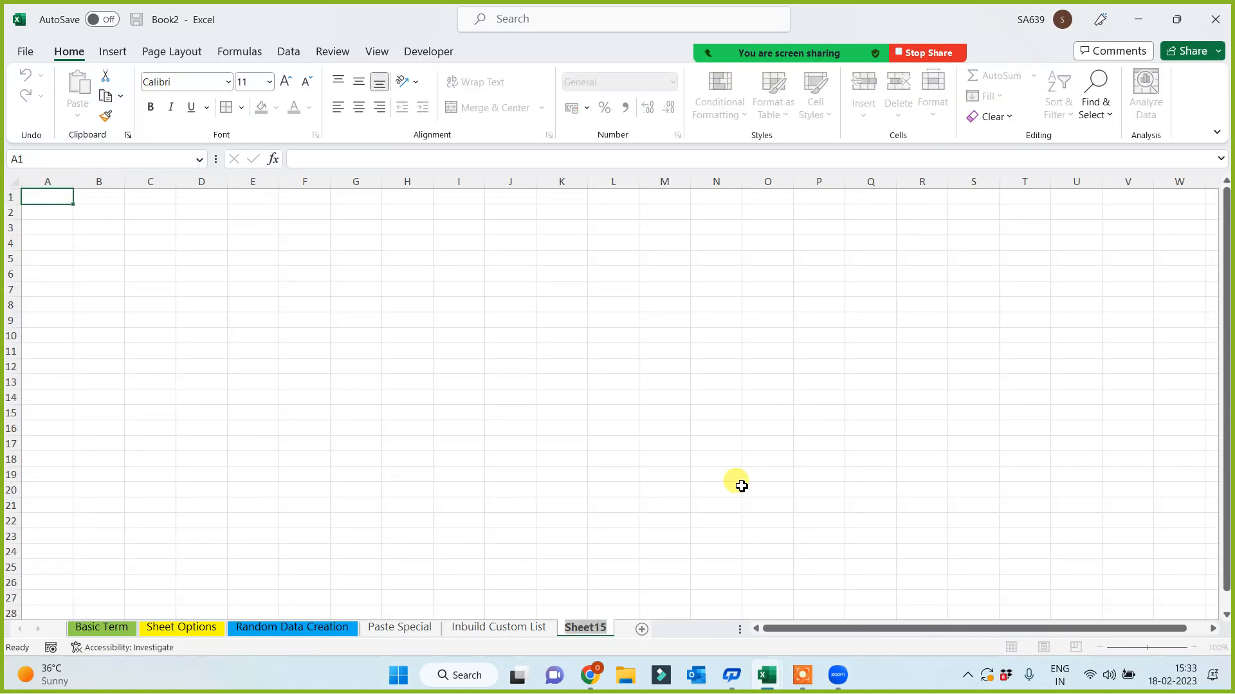
pyautogui.write('Custom')
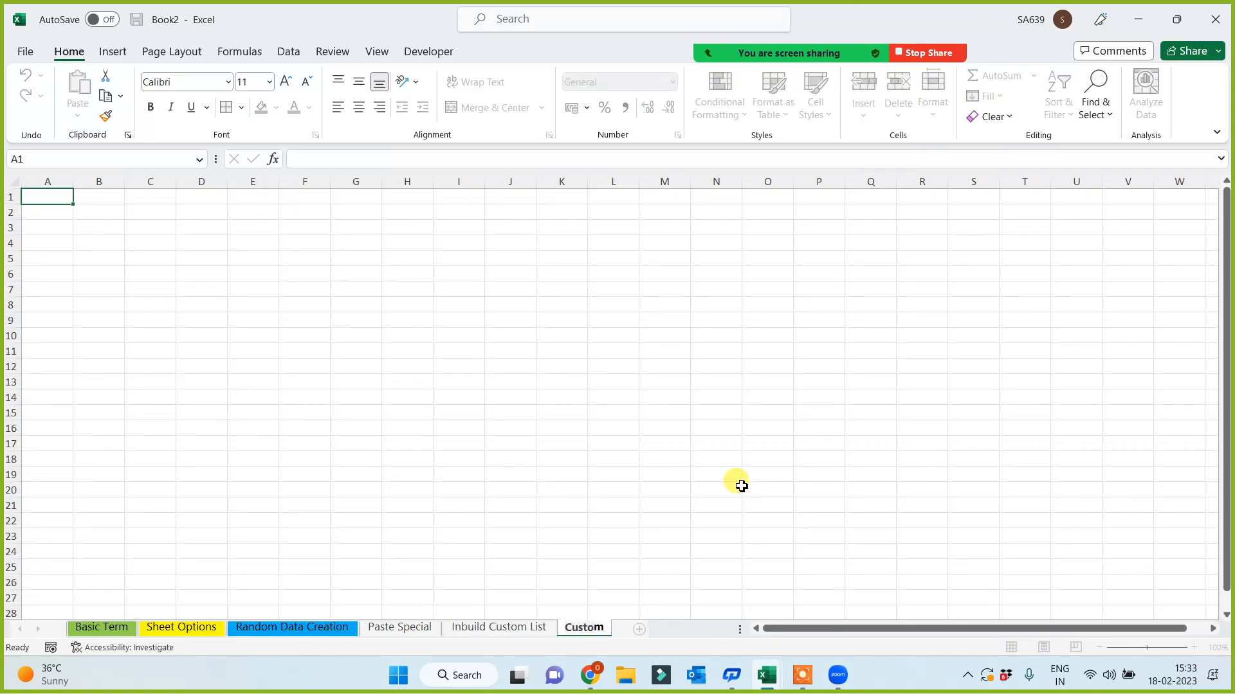
pyautogui.write(' LIst Cr')
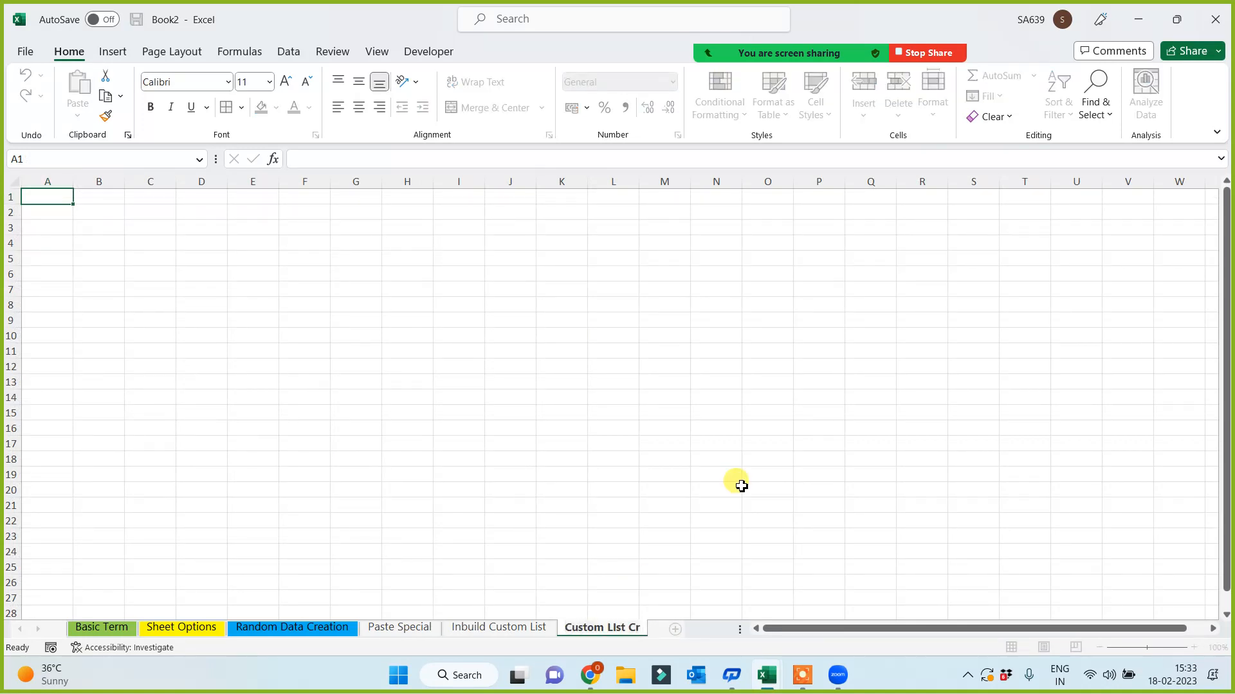
pyautogui.write('eation')
pyautogui.click(604, 351)
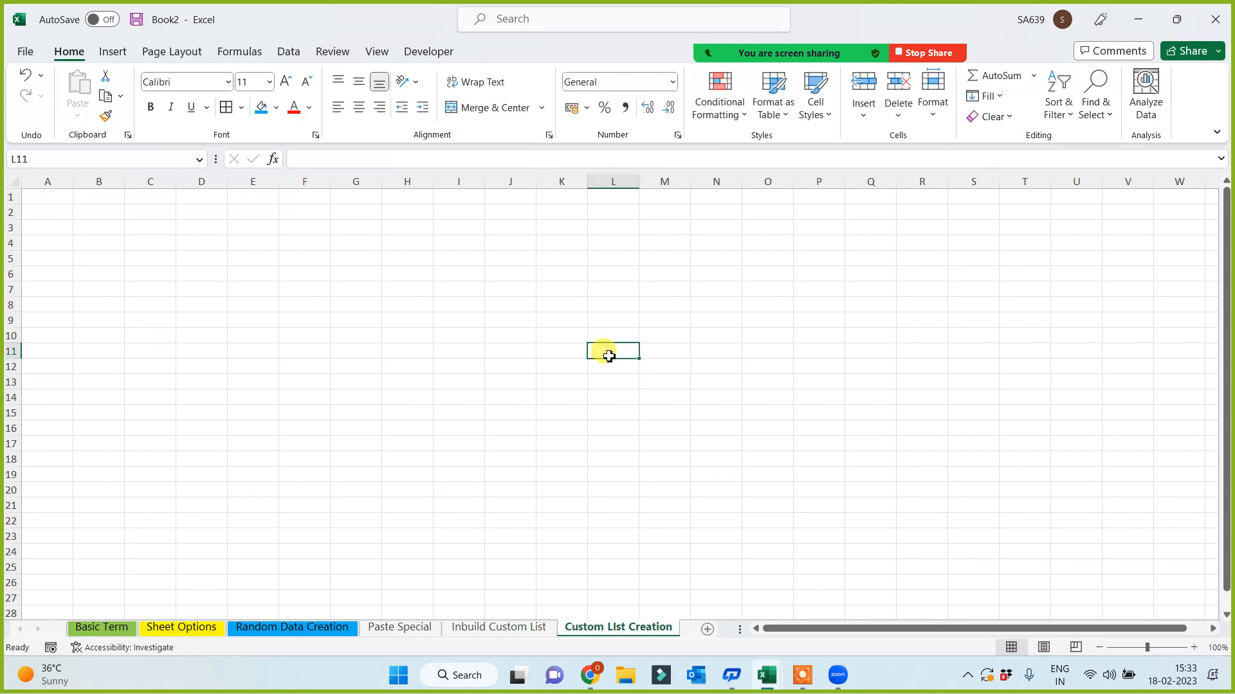
pyautogui.keyDown('ctrl'); pyautogui.scroll(3, 422, 361); pyautogui.keyUp('ctrl')
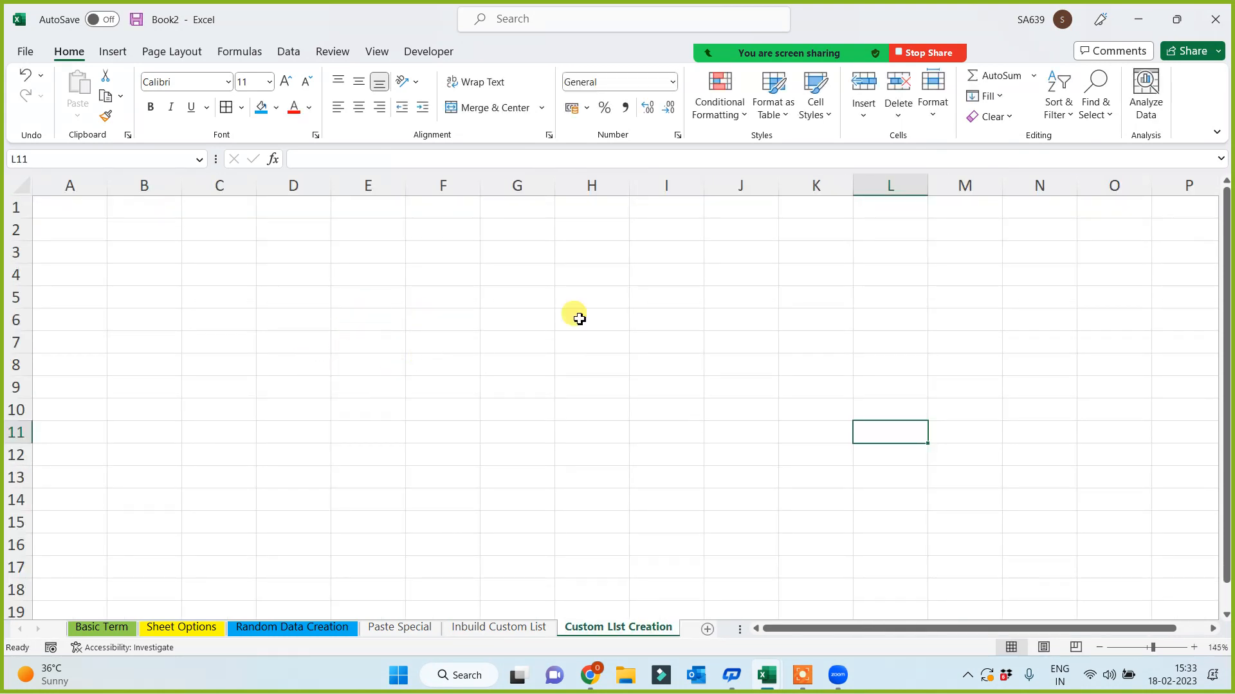
pyautogui.click(643, 254)
pyautogui.click(518, 254)
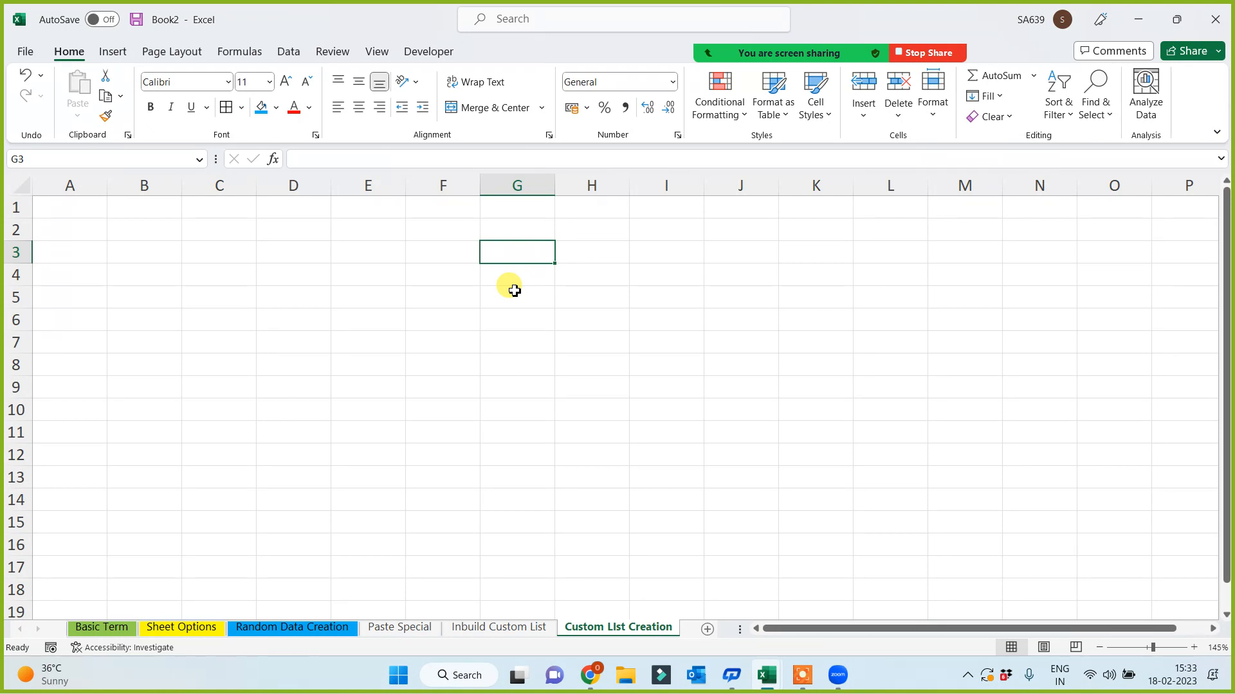
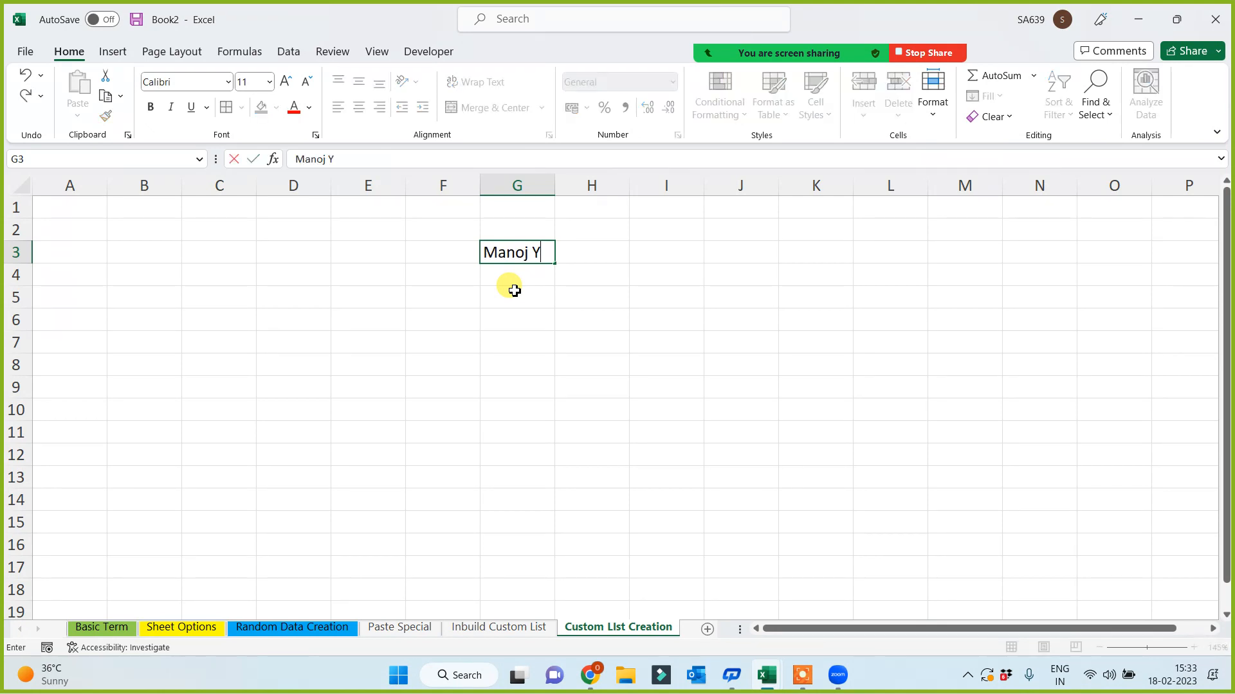
# - Enter a person's name prefixed with Sri in G3, auto-fit column G, and copy it to G15
pyautogui.press('Return')
pyautogui.click(486, 250)
pyautogui.press('F2')
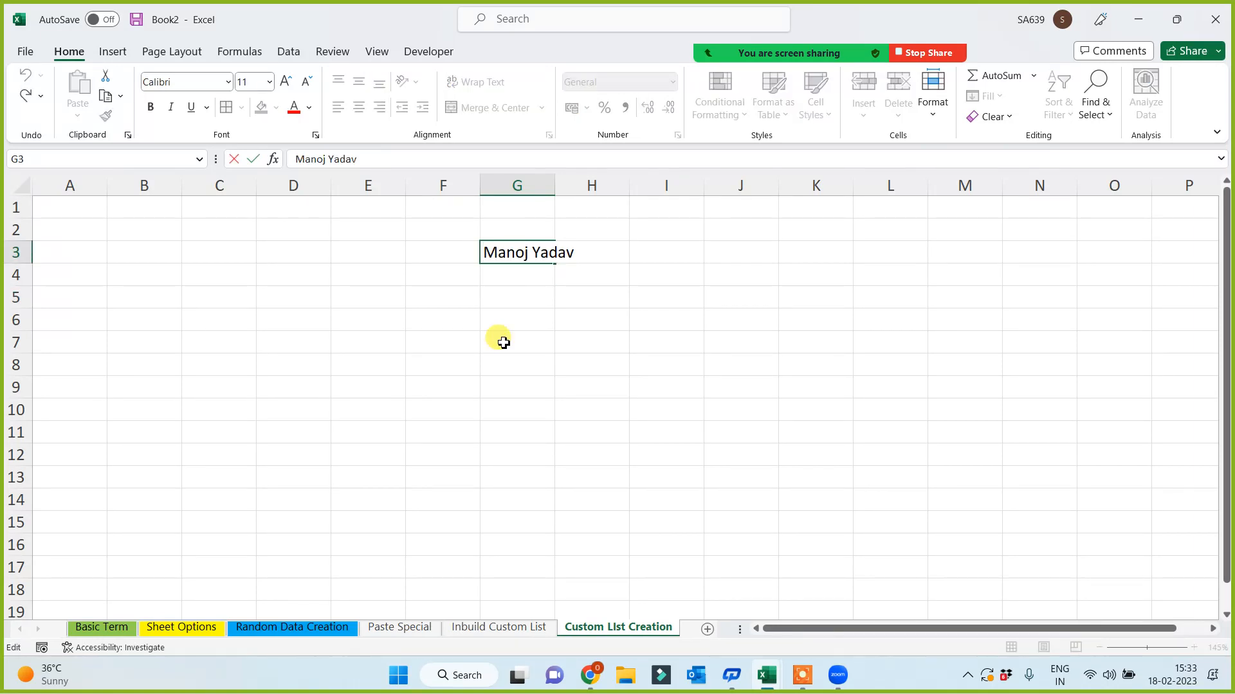
pyautogui.write('Sri')
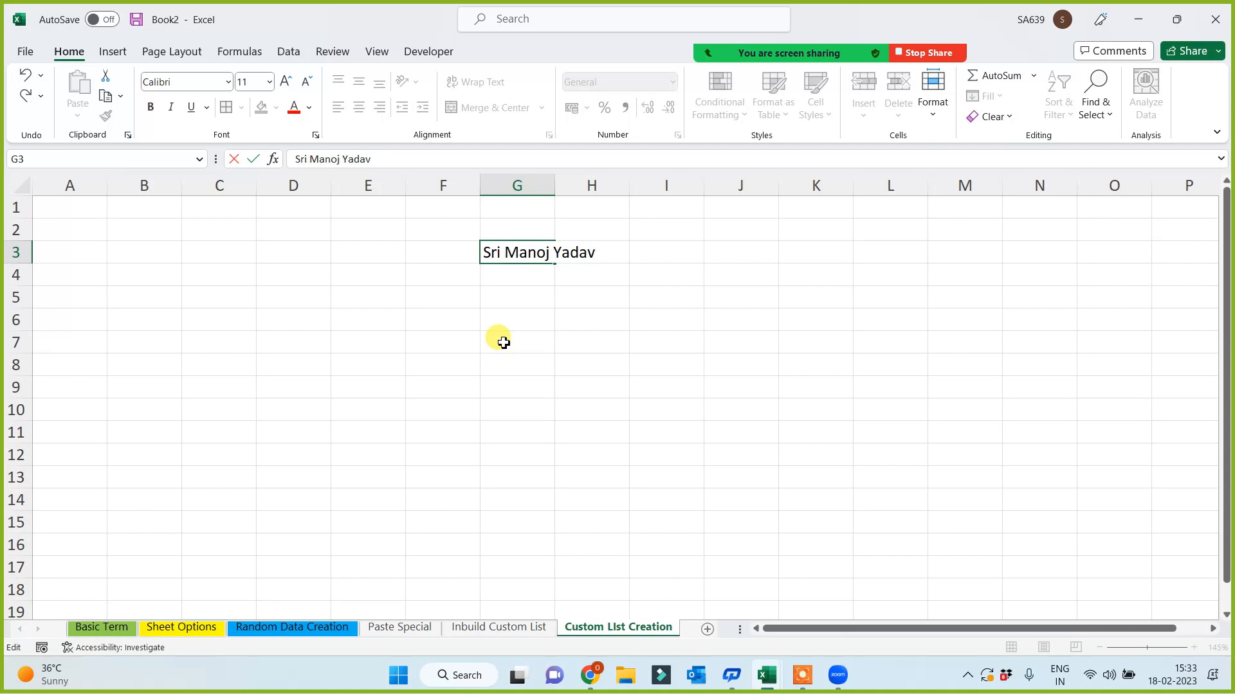
pyautogui.click(504, 342)
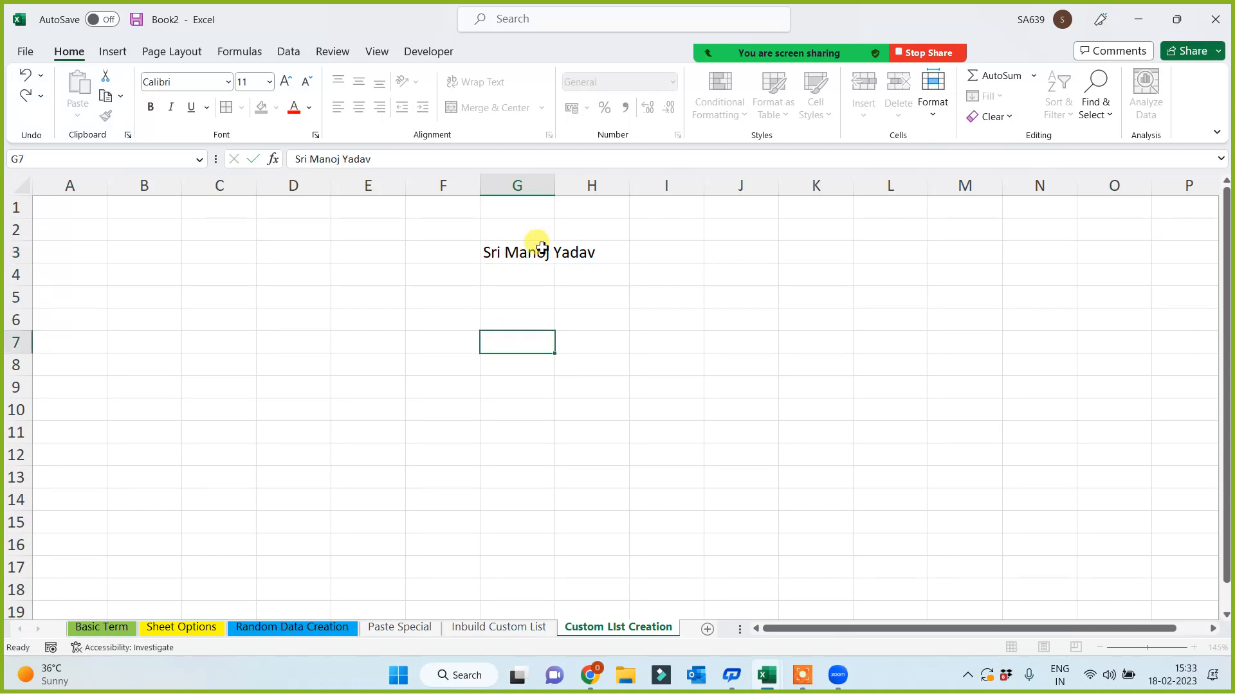
pyautogui.doubleClick(556, 187)
pyautogui.click(571, 253)
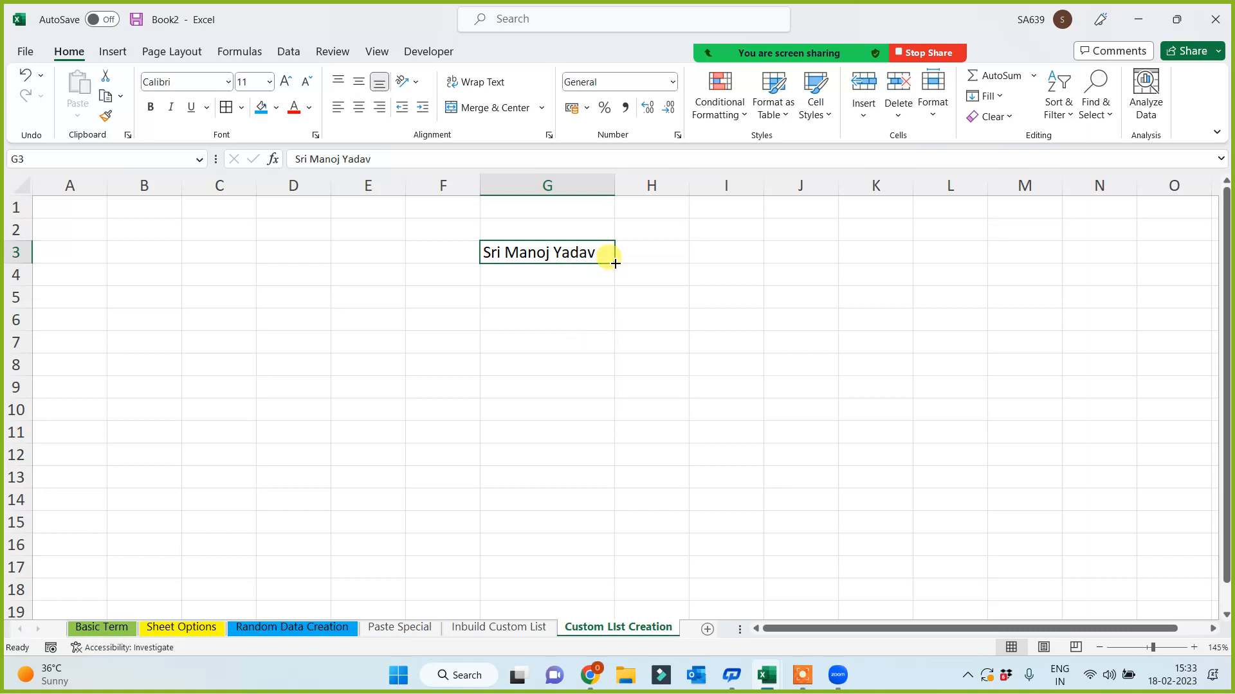
pyautogui.moveTo(616, 263)
pyautogui.mouseDown()
pyautogui.moveTo(592, 518)
pyautogui.moveTo(671, 490)
pyautogui.mouseUp()
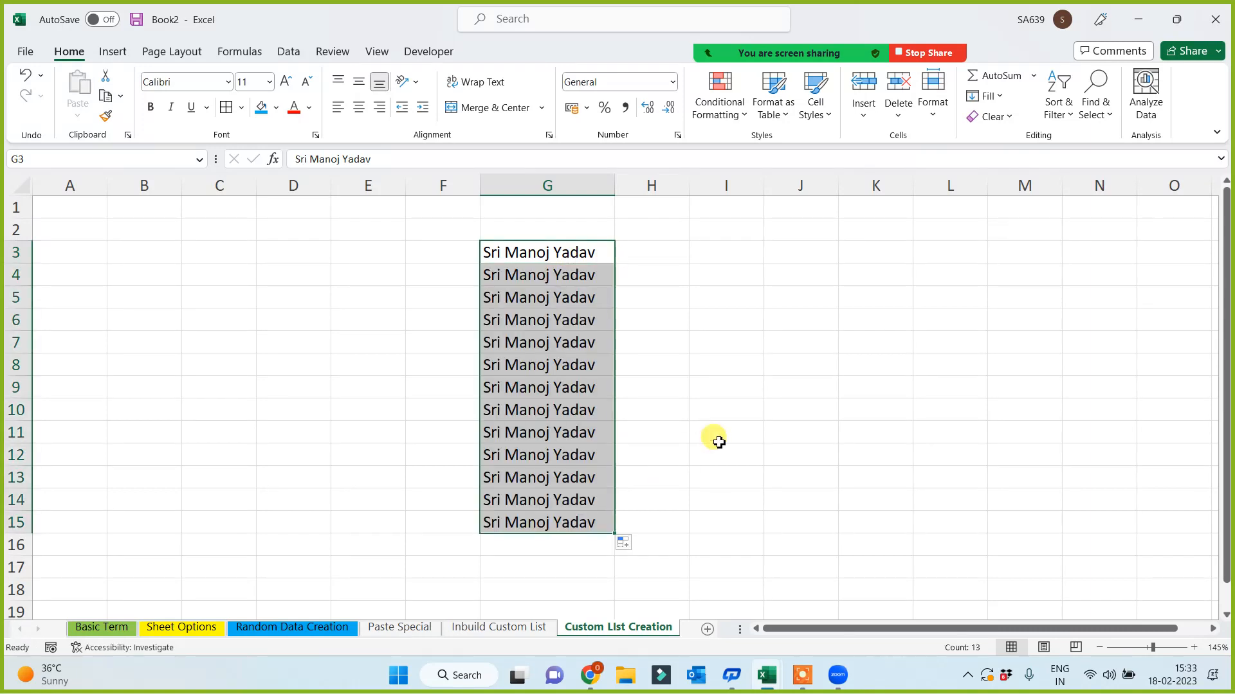
pyautogui.click(719, 442)
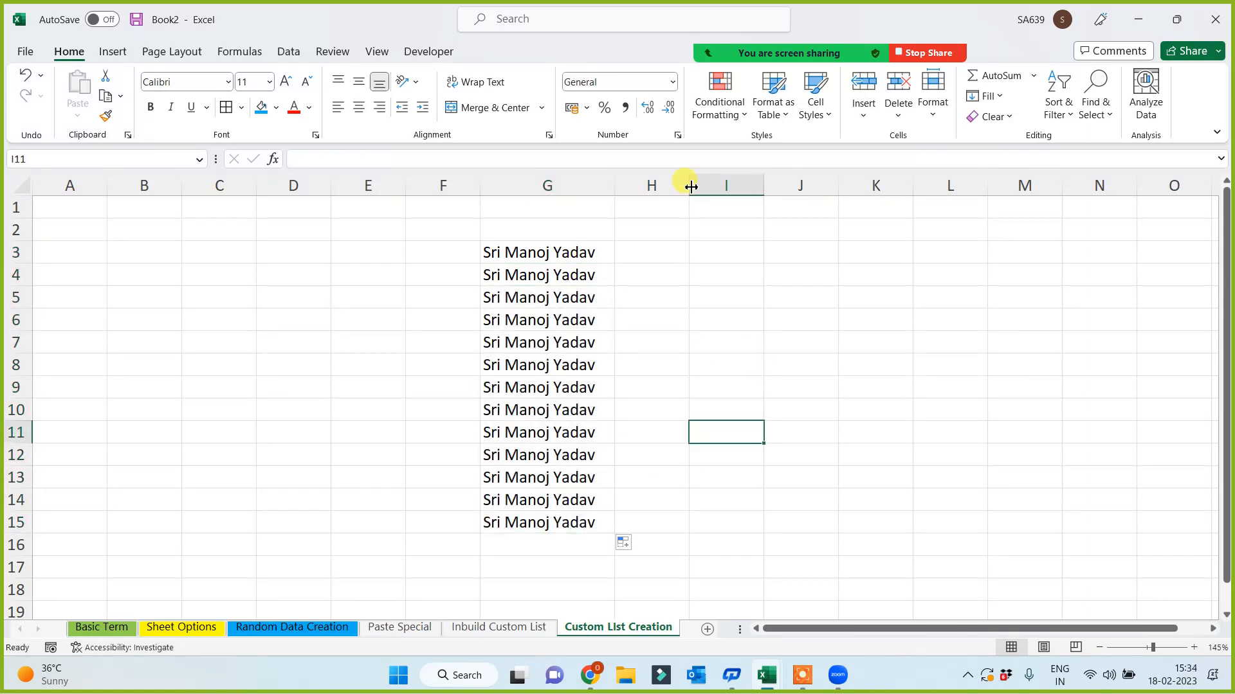
# - Widen column H to 25 and fill H3:H15 from the custom list starting with a Dr-titled name
pyautogui.moveTo(688, 186); pyautogui.dragTo(829, 182)
pyautogui.click(714, 250)
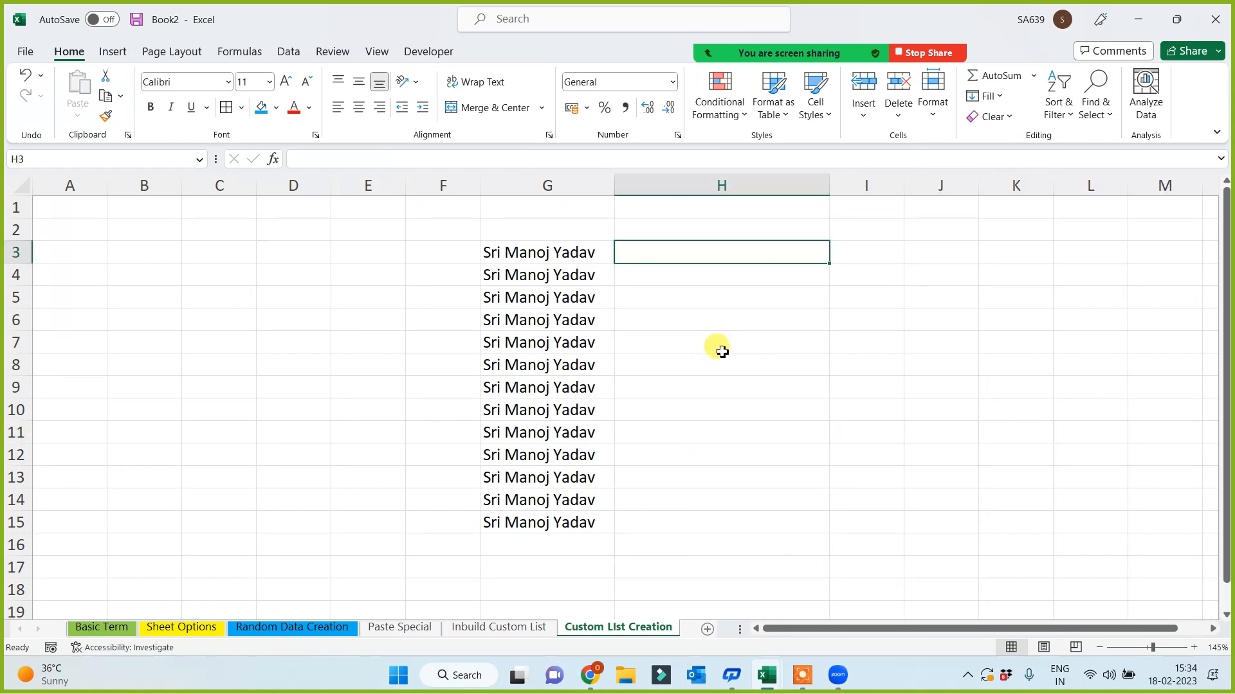
pyautogui.write('Dr')
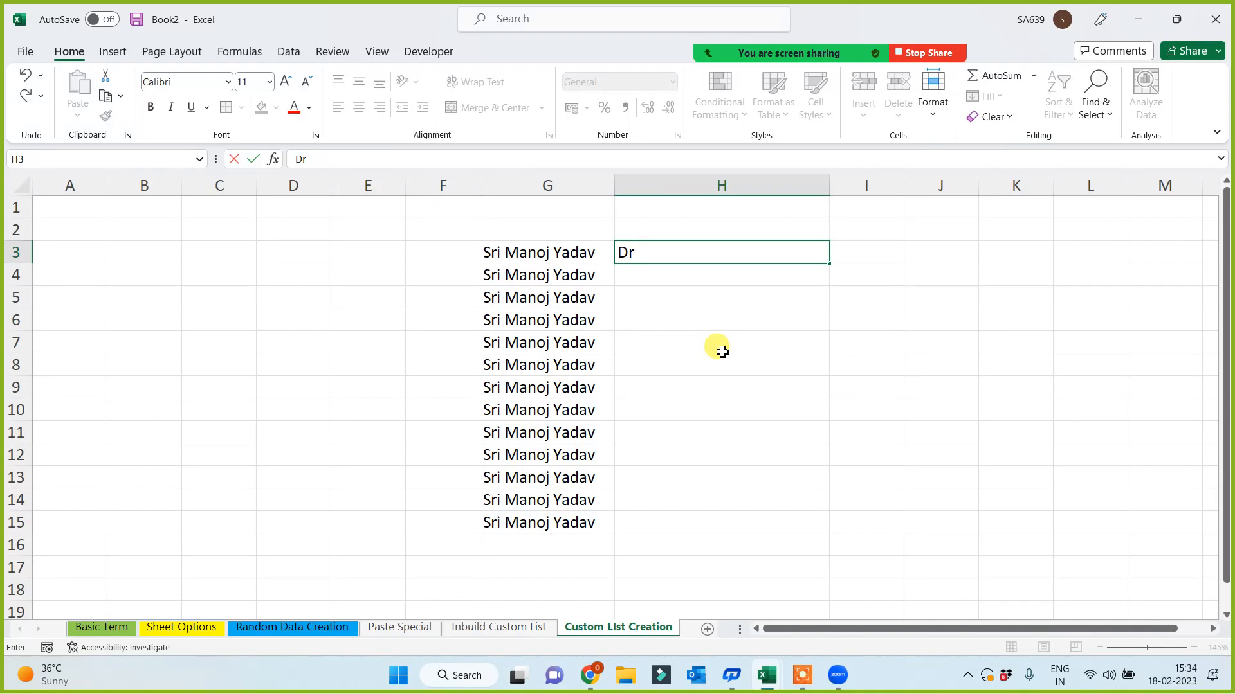
pyautogui.write(' b')
pyautogui.press('BackSpace')
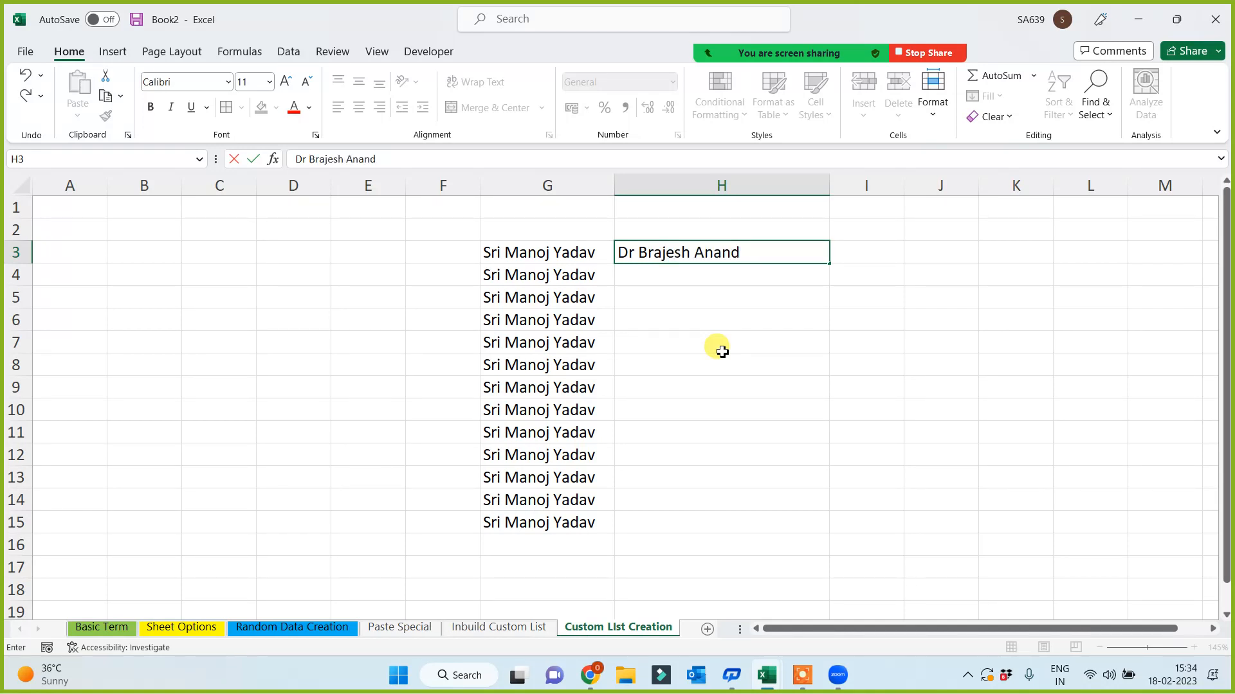
pyautogui.click(721, 352)
pyautogui.click(815, 257)
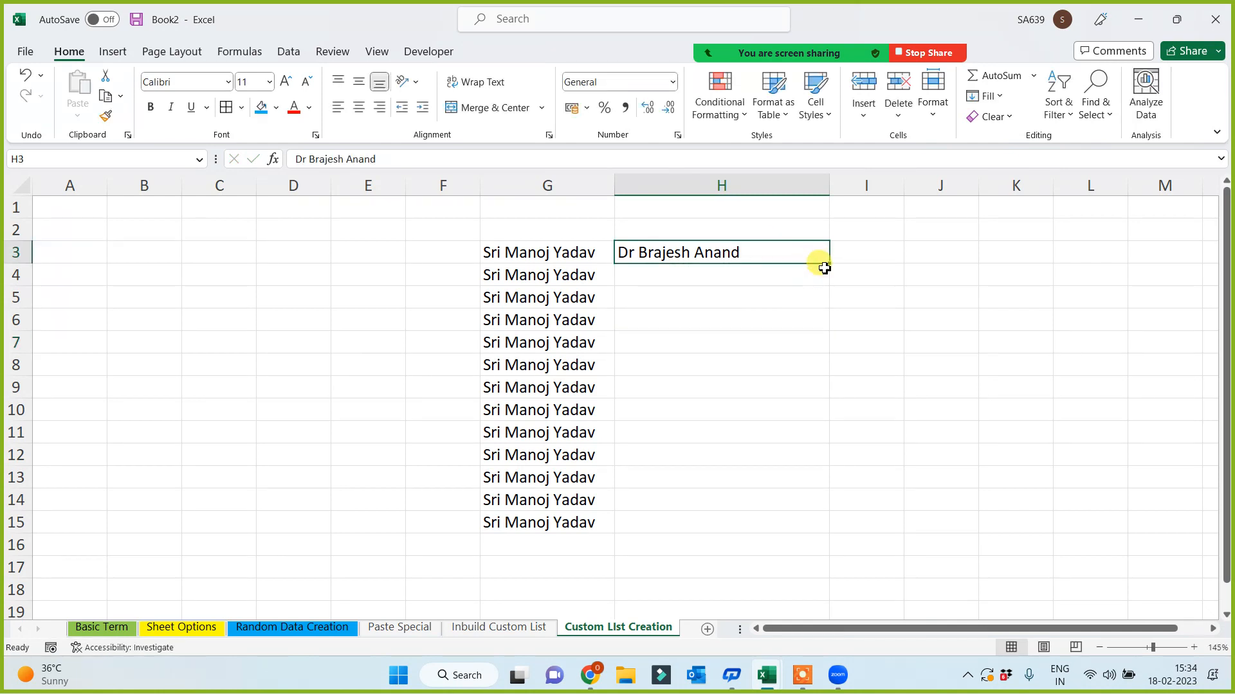
pyautogui.moveTo(829, 265); pyautogui.dragTo(785, 519)
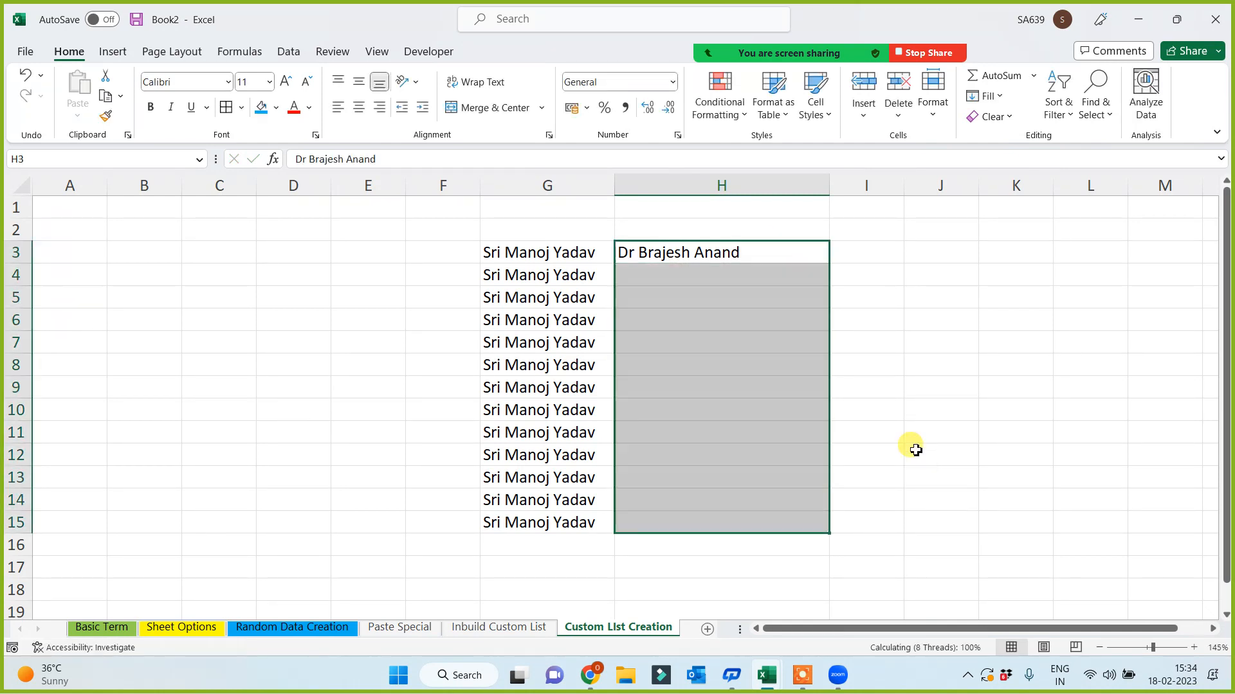
pyautogui.click(987, 351)
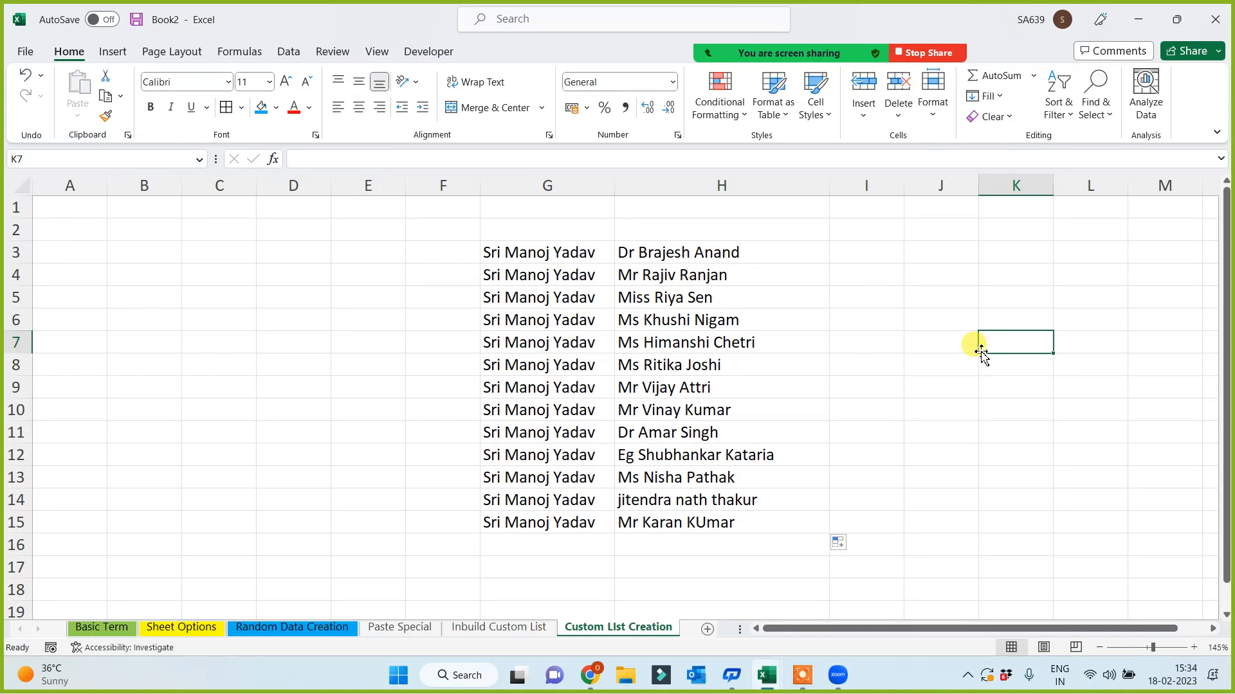
# - Select and review both name columns G3:H15
pyautogui.moveTo(982, 352); pyautogui.dragTo(921, 402)
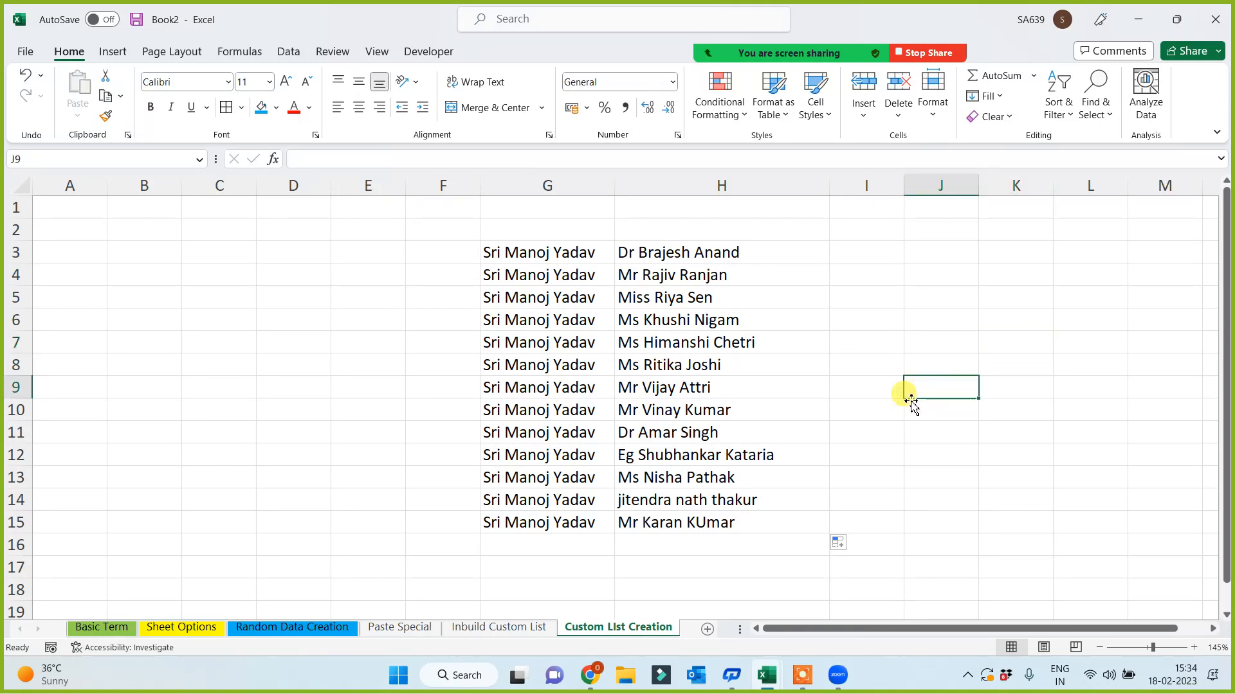
pyautogui.moveTo(526, 256); pyautogui.dragTo(692, 515)
pyautogui.click(252, 417)
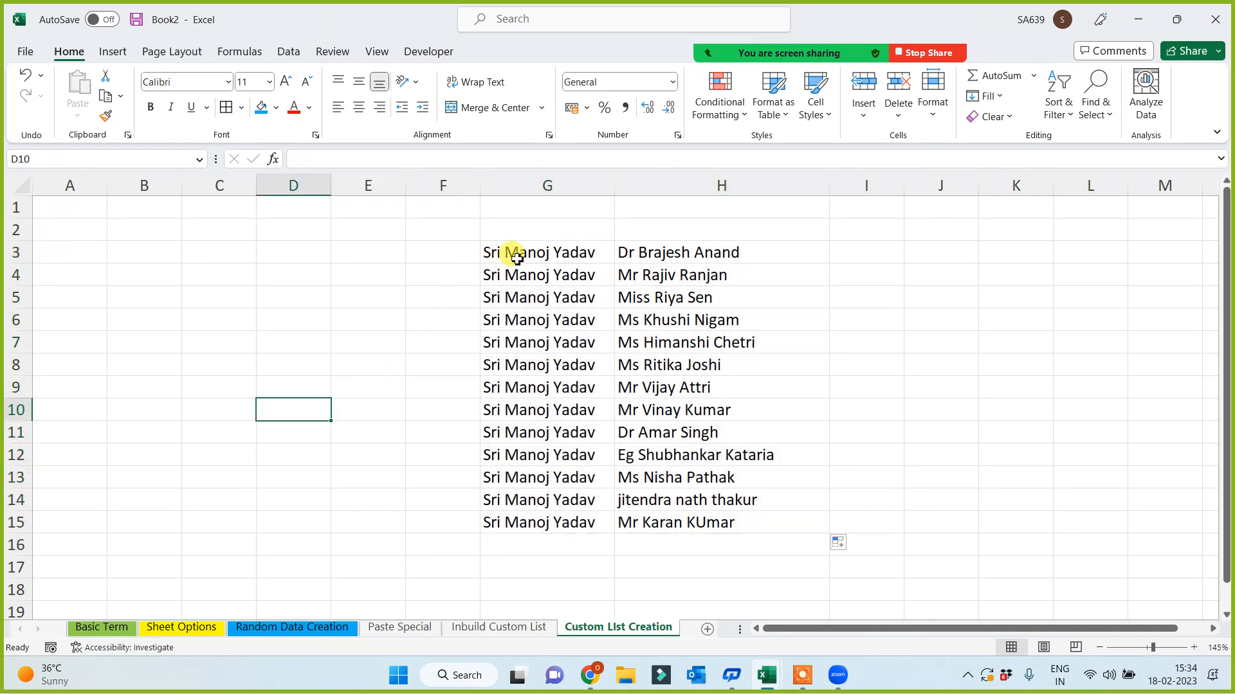
pyautogui.click(543, 252)
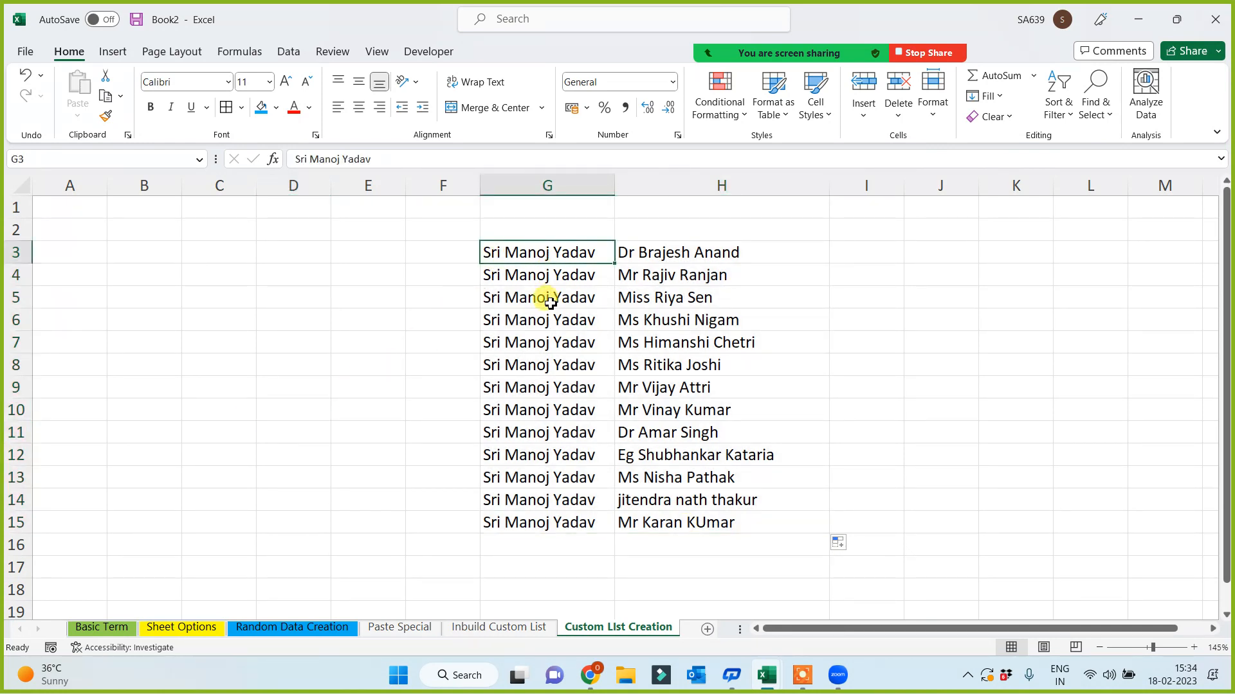
pyautogui.click(292, 251)
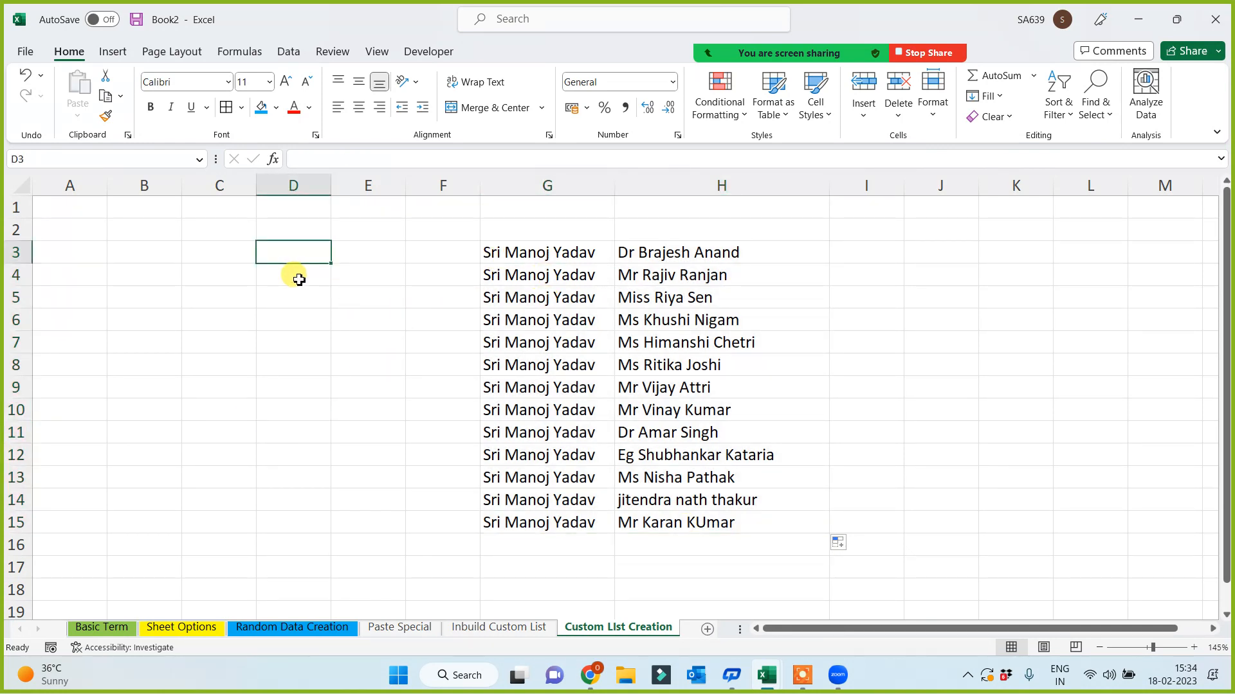
# - Enter 4354 in D3 and 'rwere' in E3, copying each down through row 12
pyautogui.write('4354')
pyautogui.click(293, 339)
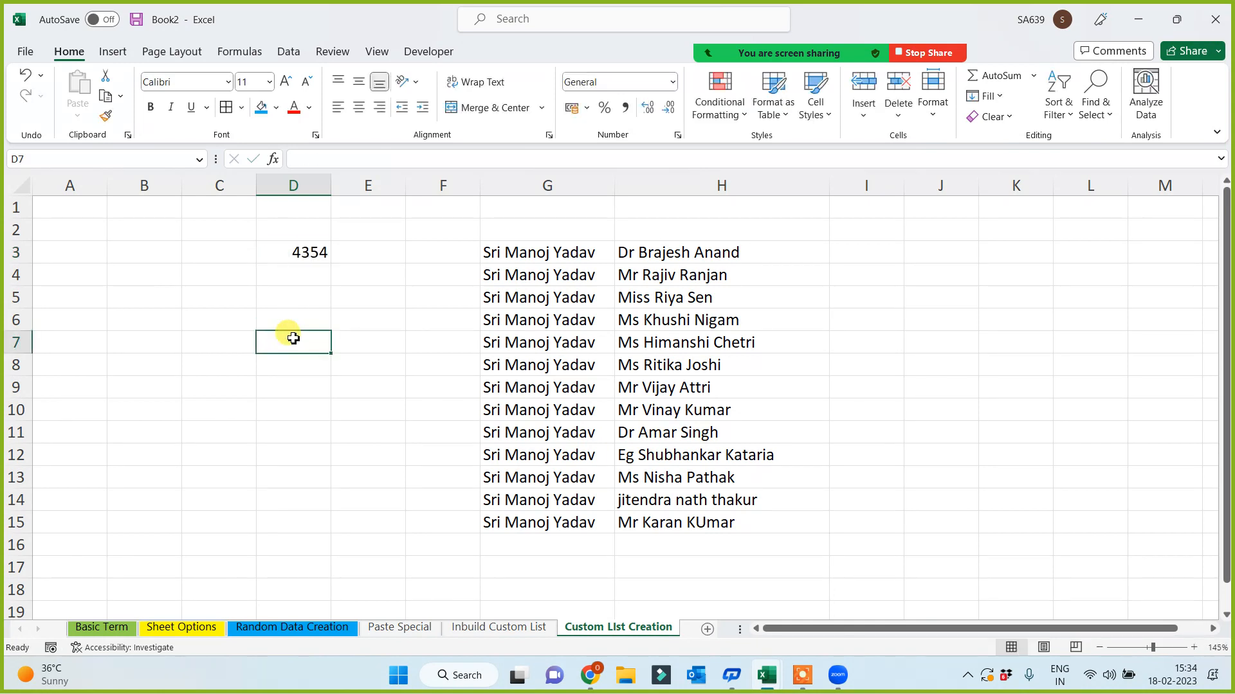
pyautogui.click(366, 250)
pyautogui.write('rwe')
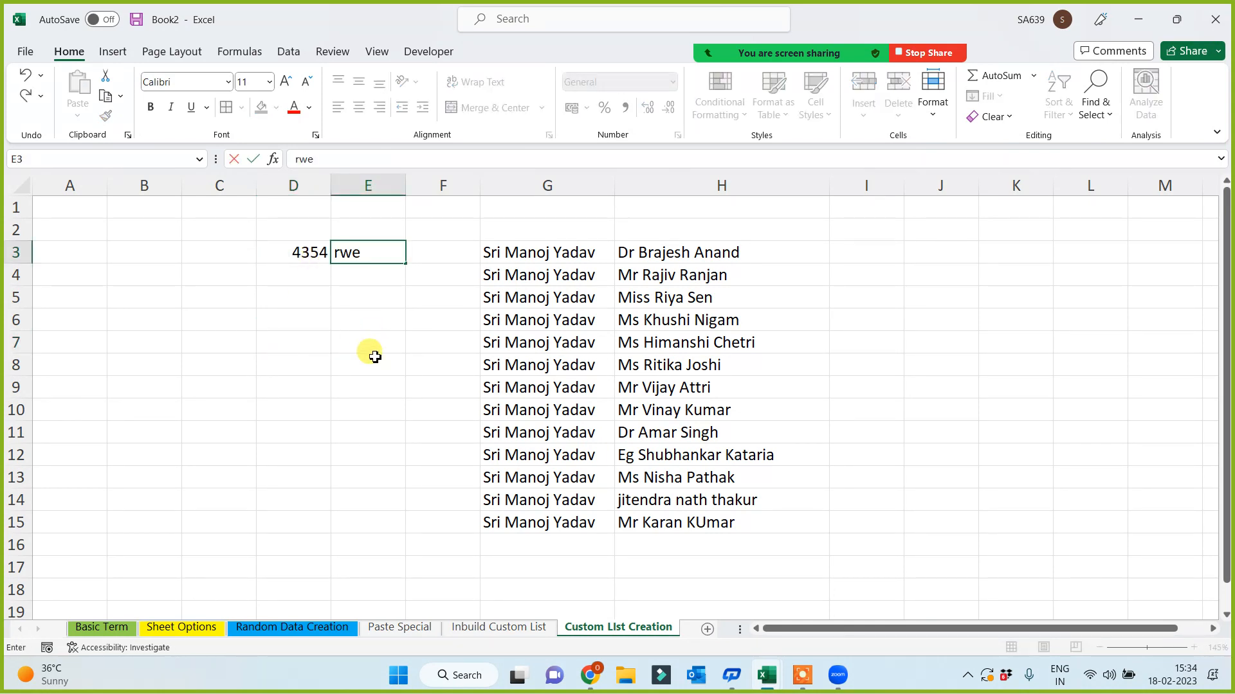
pyautogui.write('re')
pyautogui.click(375, 356)
pyautogui.click(380, 252)
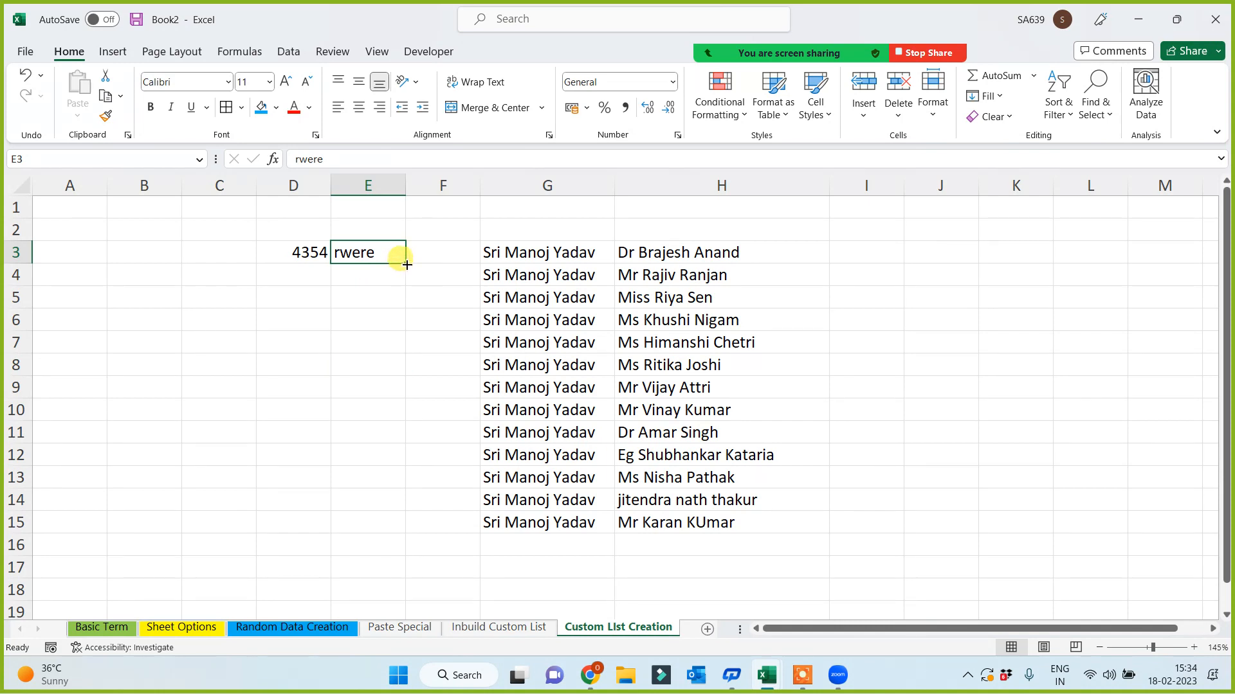
pyautogui.moveTo(407, 264); pyautogui.dragTo(380, 453)
pyautogui.click(245, 430)
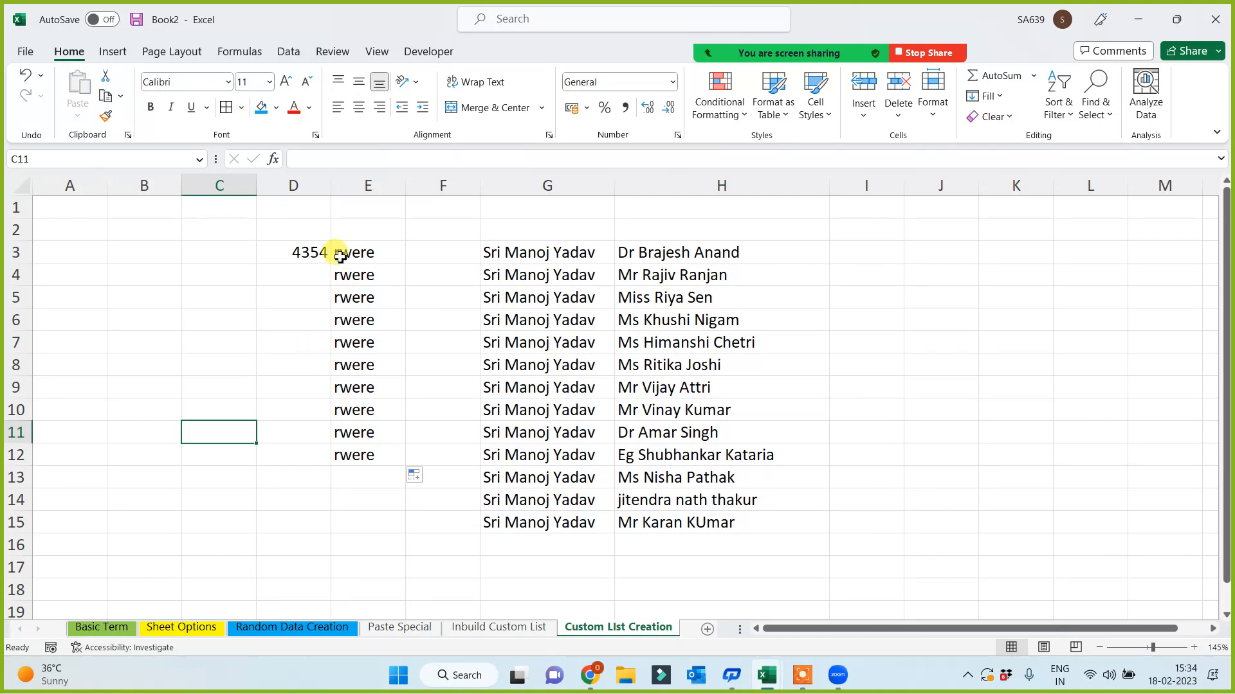
pyautogui.click(312, 252)
pyautogui.moveTo(333, 262); pyautogui.dragTo(303, 460)
pyautogui.click(225, 506)
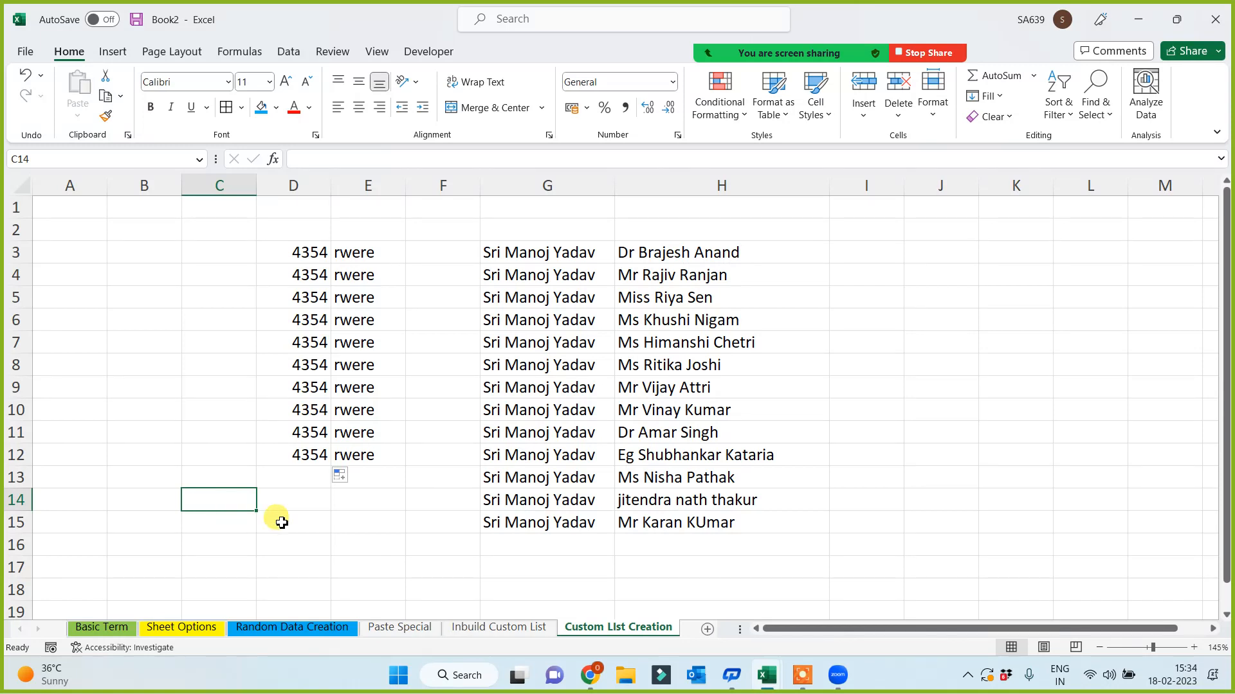
pyautogui.click(562, 255)
pyautogui.click(695, 251)
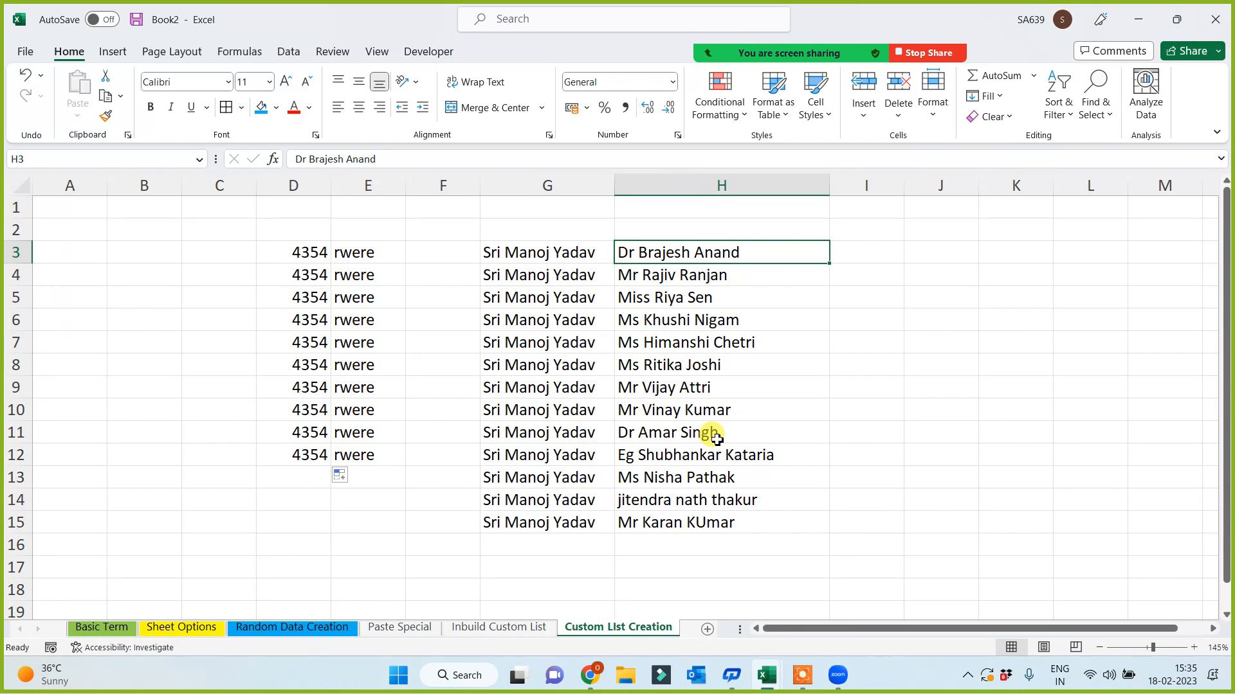
# - Enter india in I3 and auto-fill the country list down to I12
pyautogui.click(858, 249)
pyautogui.write('india')
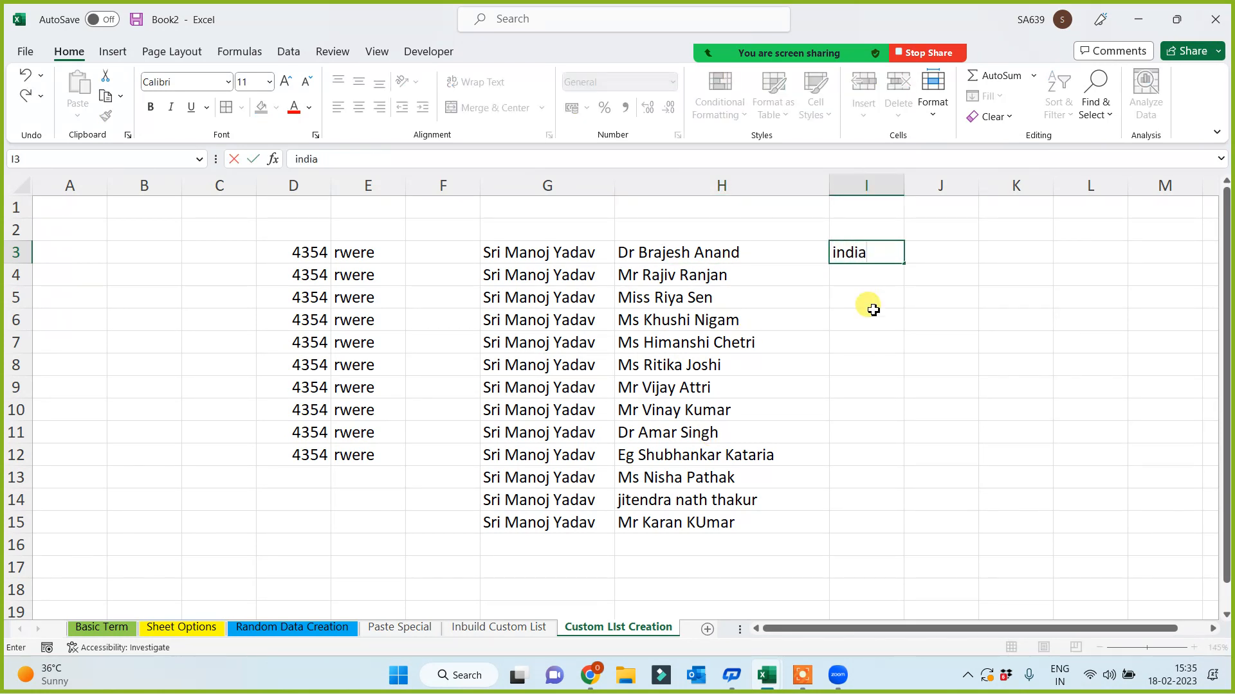
pyautogui.click(873, 310)
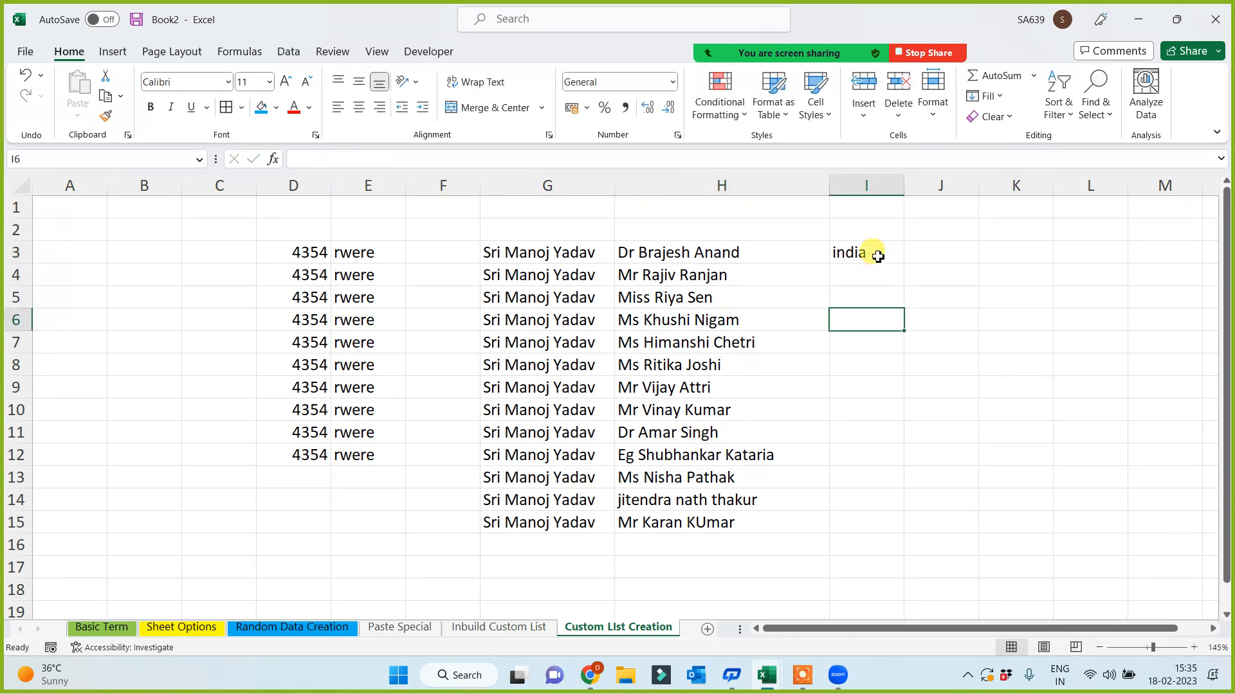
pyautogui.click(876, 250)
pyautogui.moveTo(903, 263); pyautogui.dragTo(884, 492)
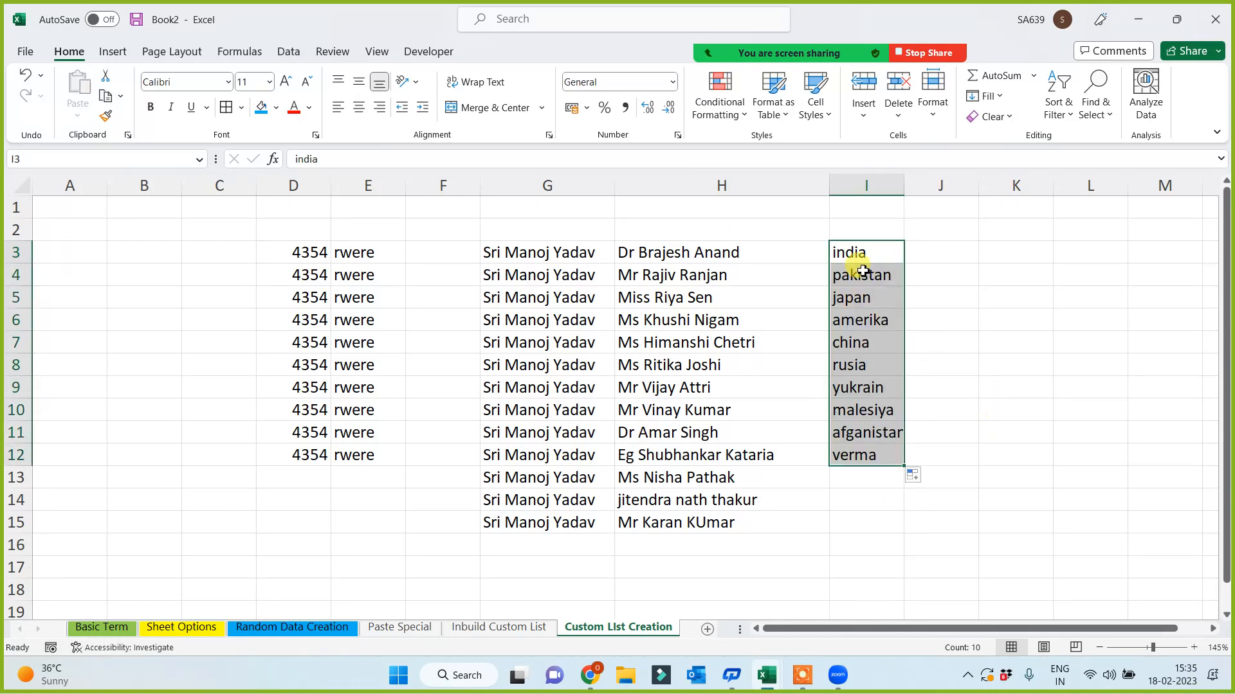
pyautogui.moveTo(856, 257); pyautogui.dragTo(857, 453)
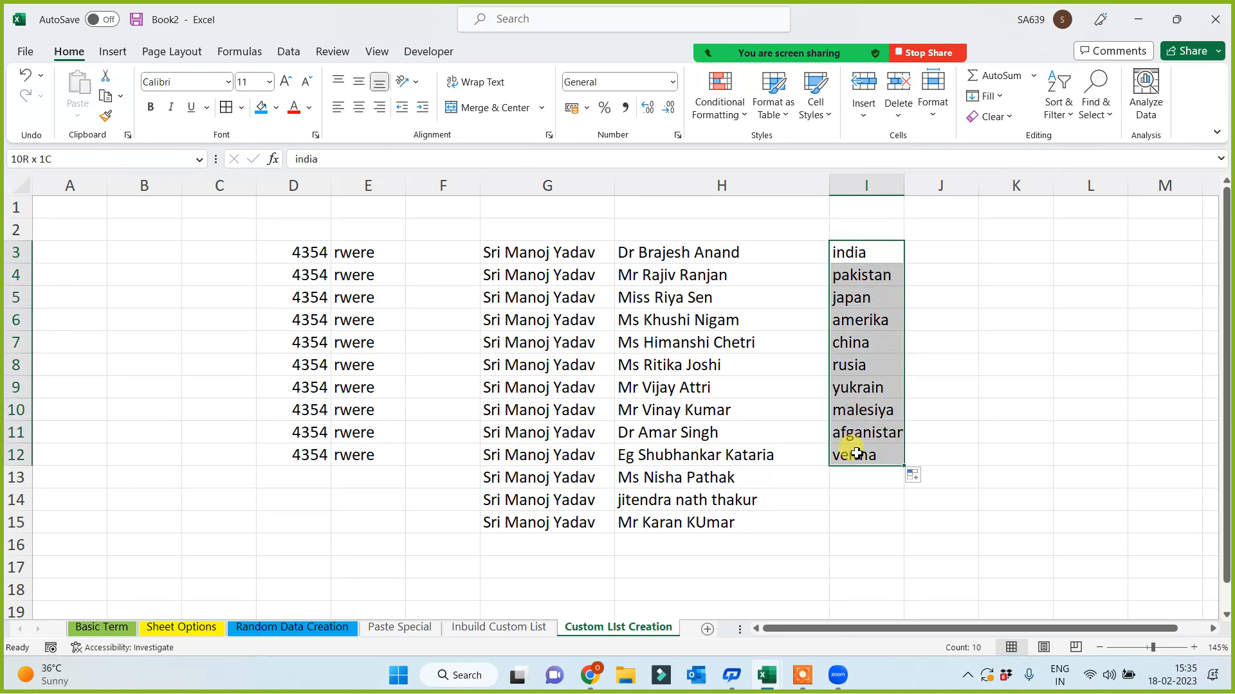
# - Enter patna in J3, auto-fill the cities, and delete the extras so only J3:J6 remain
pyautogui.click(928, 253)
pyautogui.write('patna')
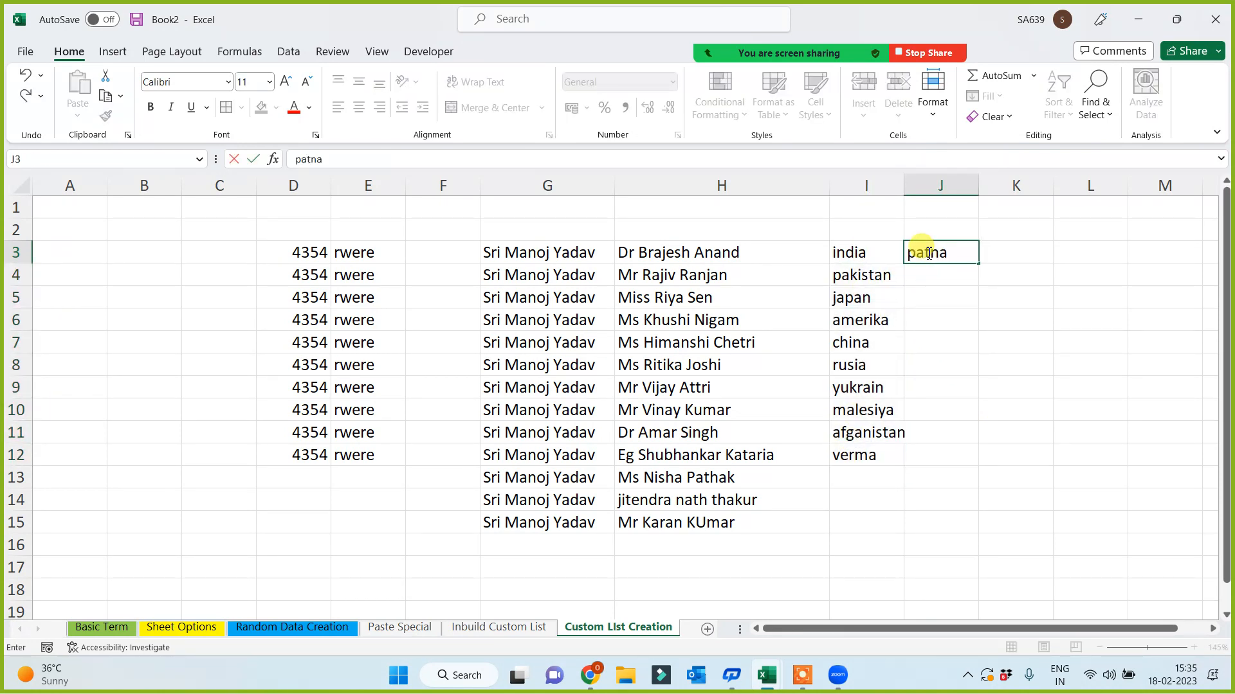
pyautogui.click(941, 365)
pyautogui.click(955, 256)
pyautogui.moveTo(974, 261); pyautogui.dragTo(951, 416)
pyautogui.press('Delete')
pyautogui.click(924, 337)
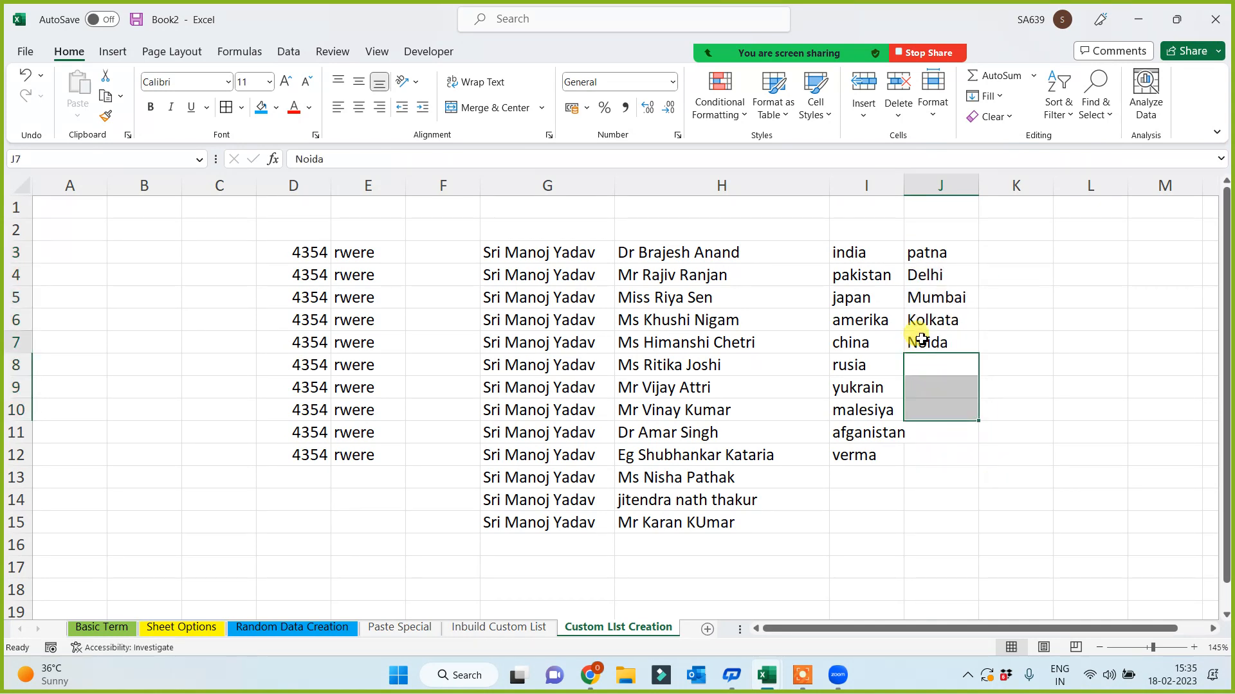
pyautogui.press('Delete')
pyautogui.click(952, 476)
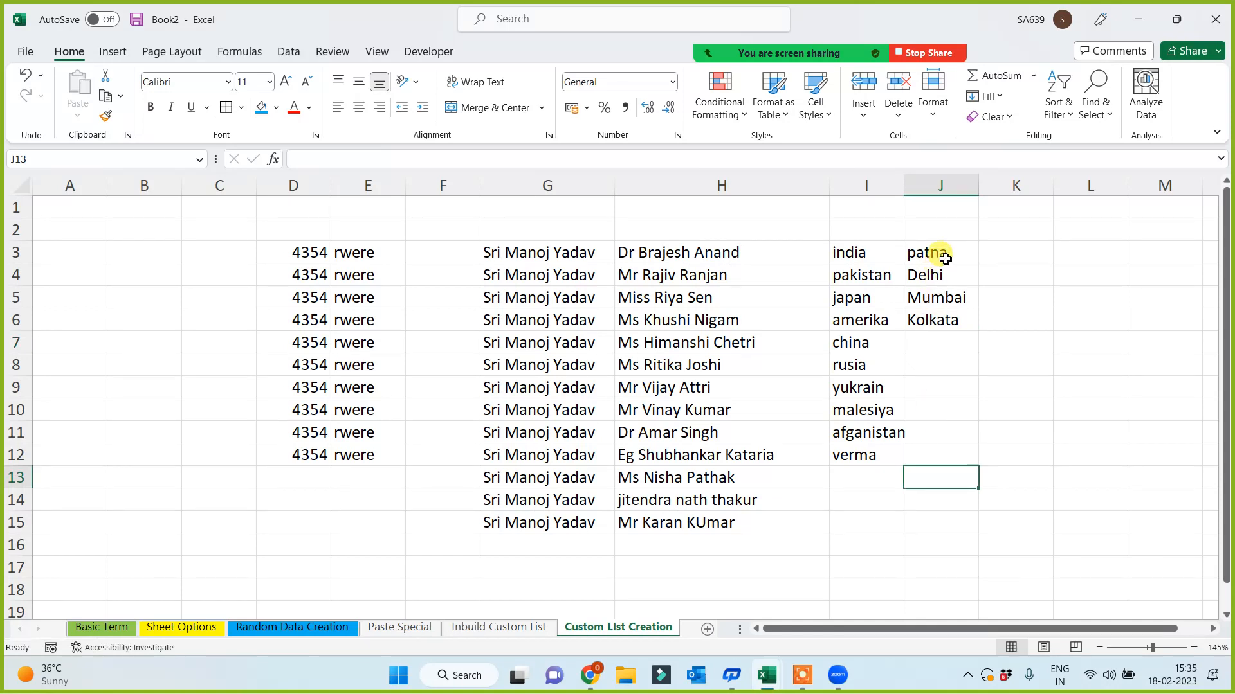
pyautogui.click(939, 254)
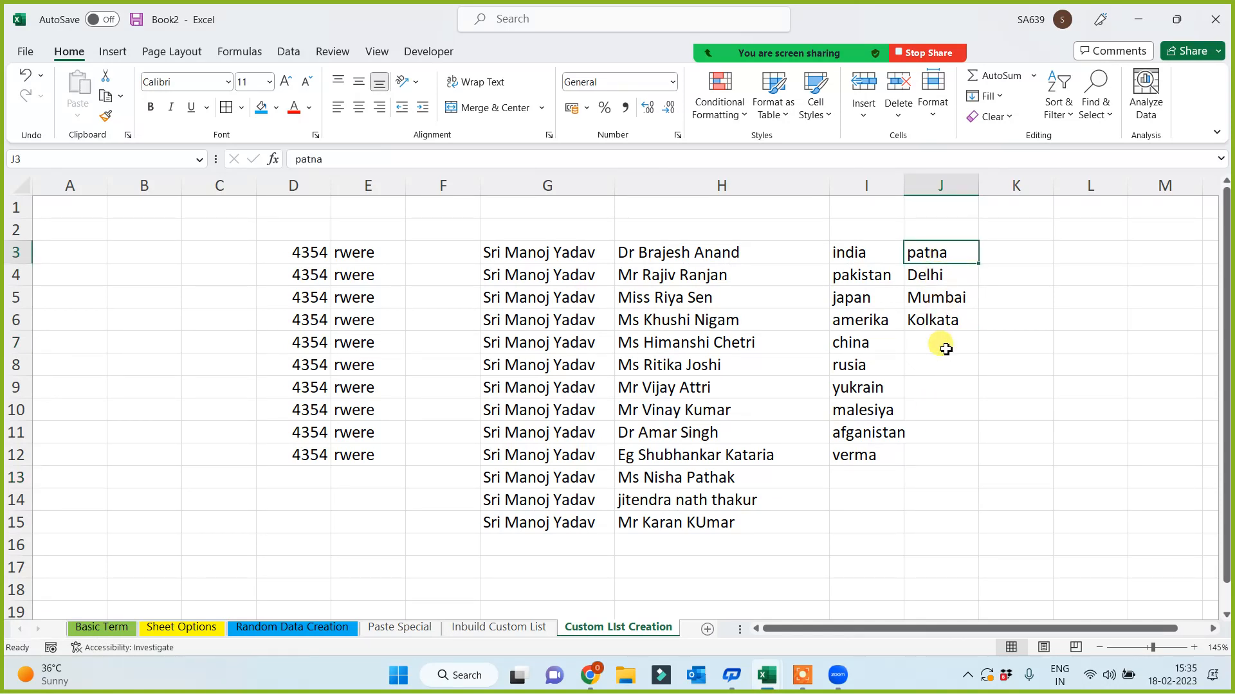
# - Enter apple in K3 and auto-fill phone brands down to K12
pyautogui.click(1009, 252)
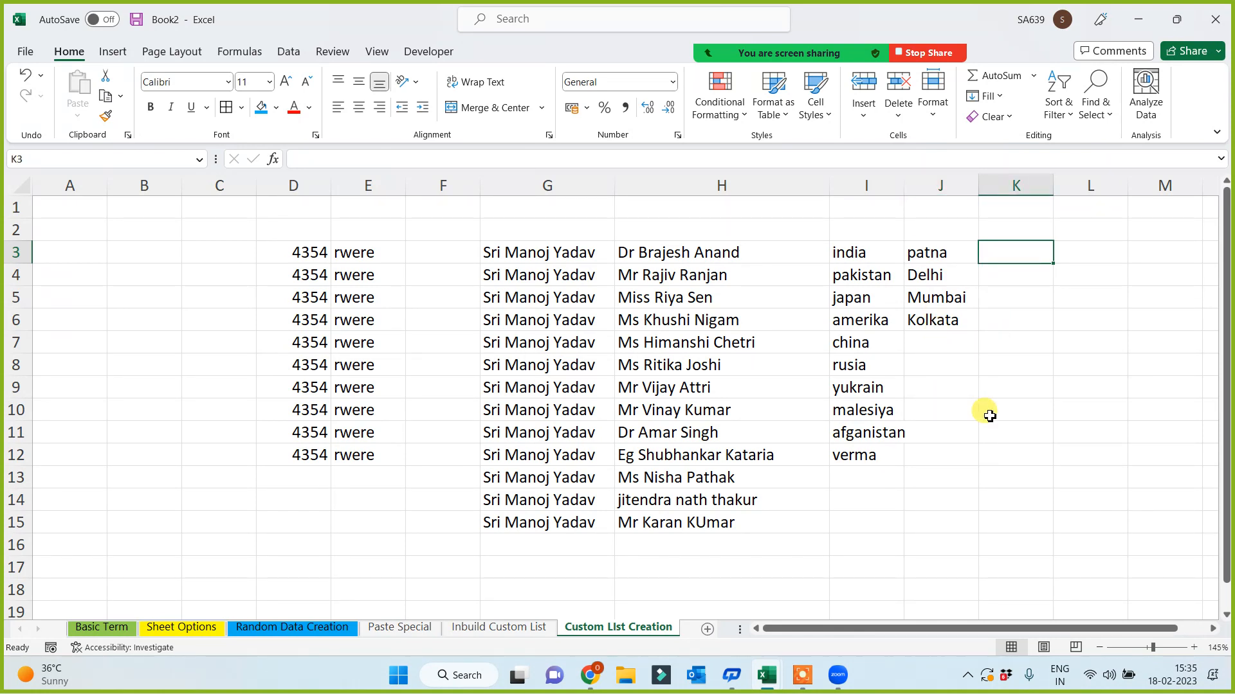
pyautogui.write('apple')
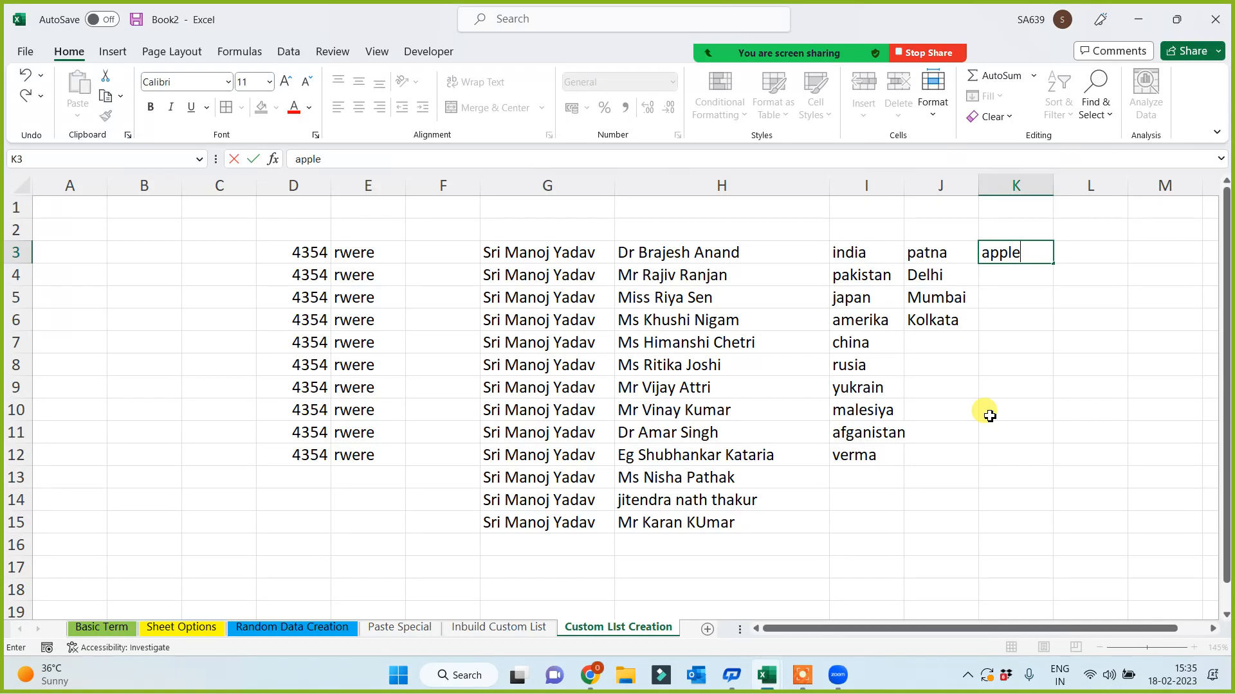
pyautogui.click(989, 416)
pyautogui.click(1025, 258)
pyautogui.moveTo(1052, 263); pyautogui.dragTo(1018, 460)
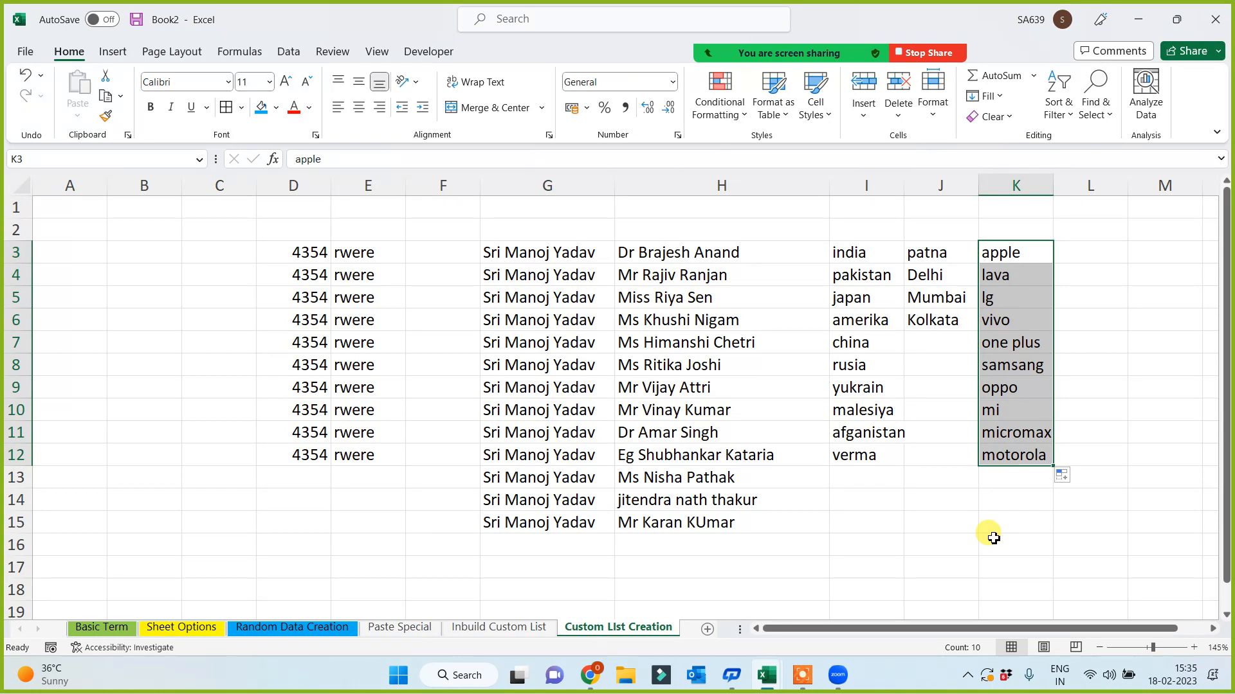
# - Type the note '<10 Sec' into A1
pyautogui.click(83, 207)
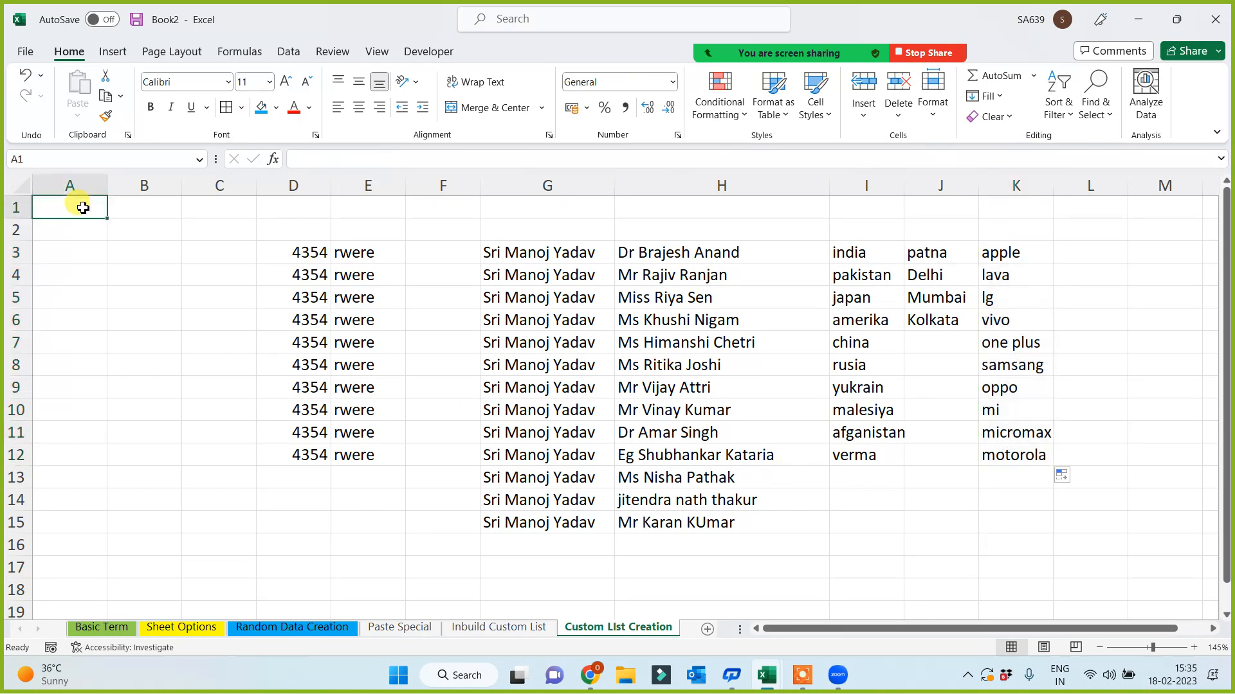
pyautogui.write('<10 Sec')
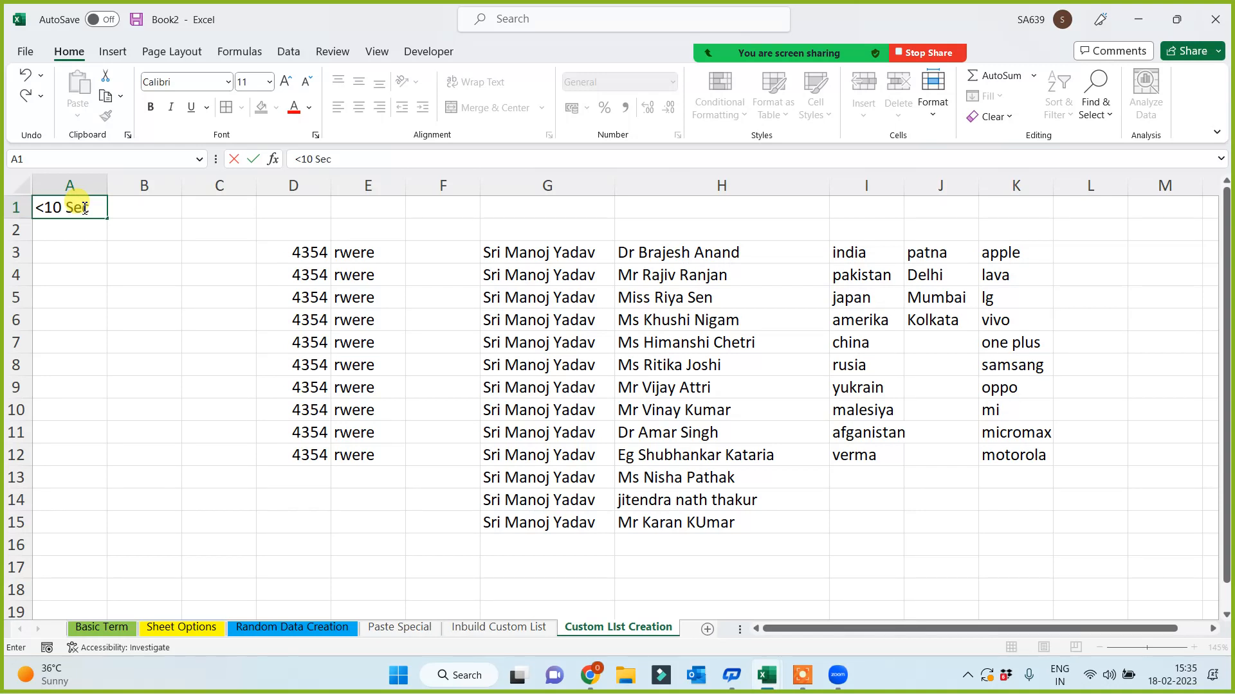
pyautogui.click(116, 386)
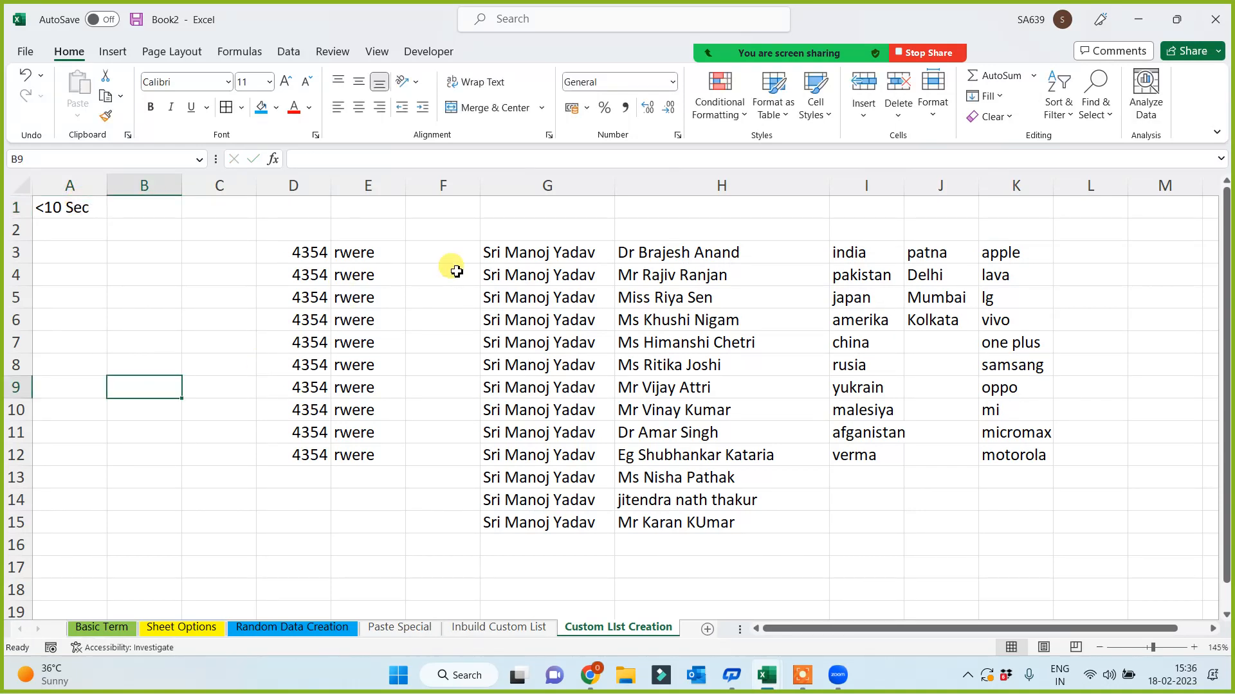
# - Move the Sri-titled name from G3 into H2 and clear the repeated names from column G
pyautogui.click(521, 245)
pyautogui.hotkey('ctrl', 'c')
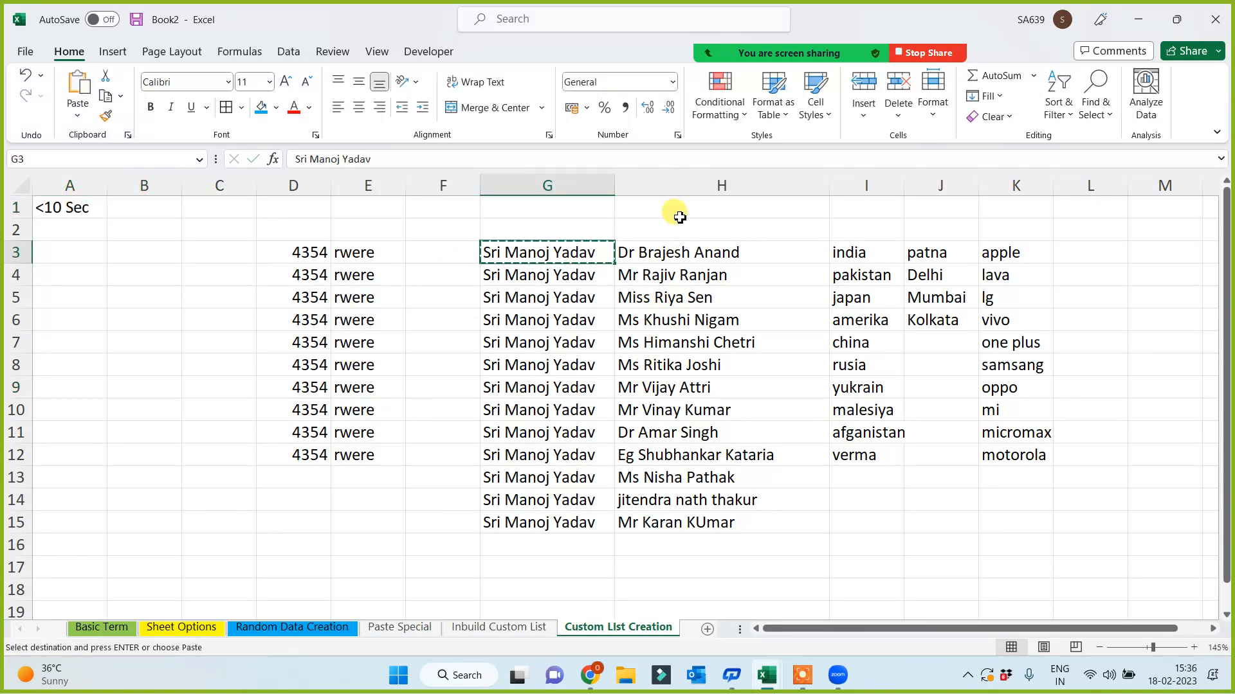
pyautogui.click(673, 233)
pyautogui.press('Return')
pyautogui.moveTo(533, 232); pyautogui.dragTo(463, 555)
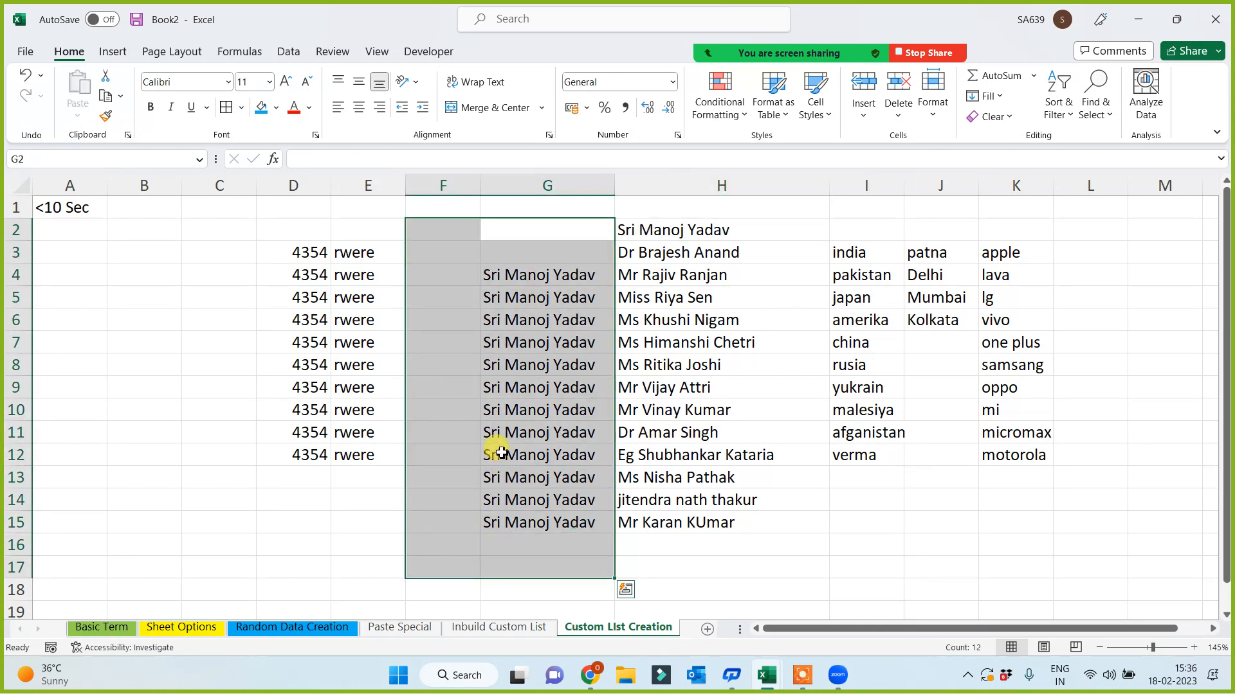
pyautogui.press('Delete')
pyautogui.click(475, 468)
pyautogui.click(698, 229)
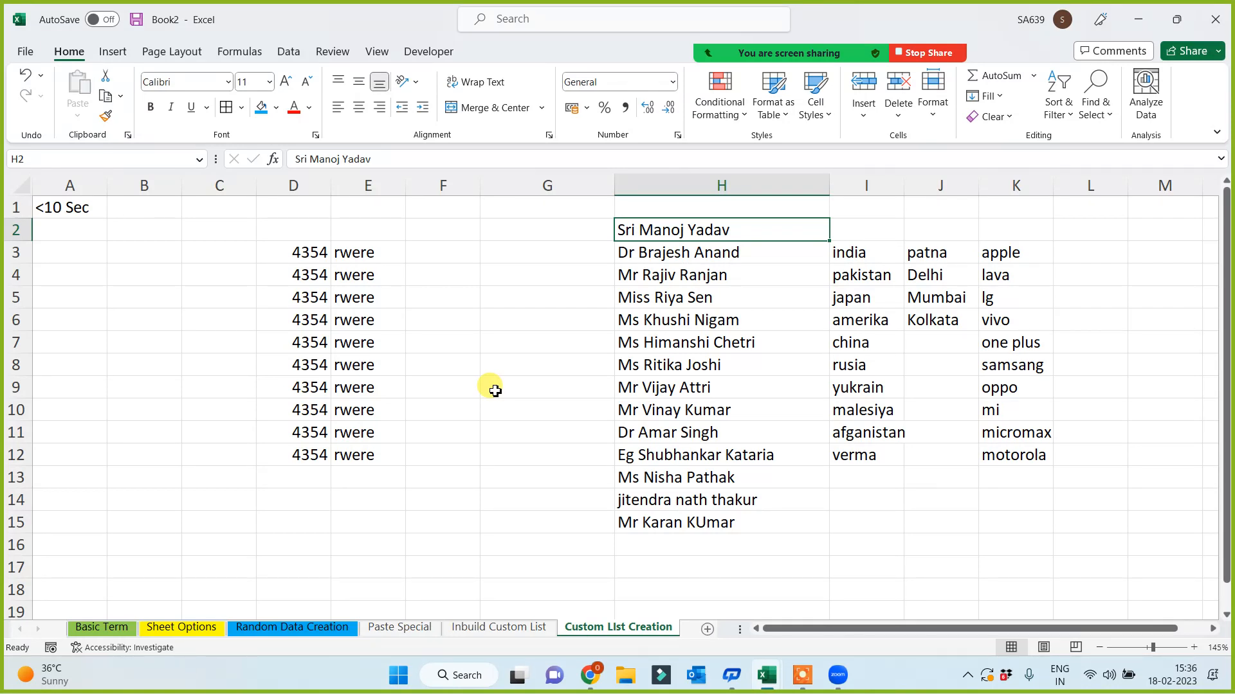
pyautogui.click(492, 363)
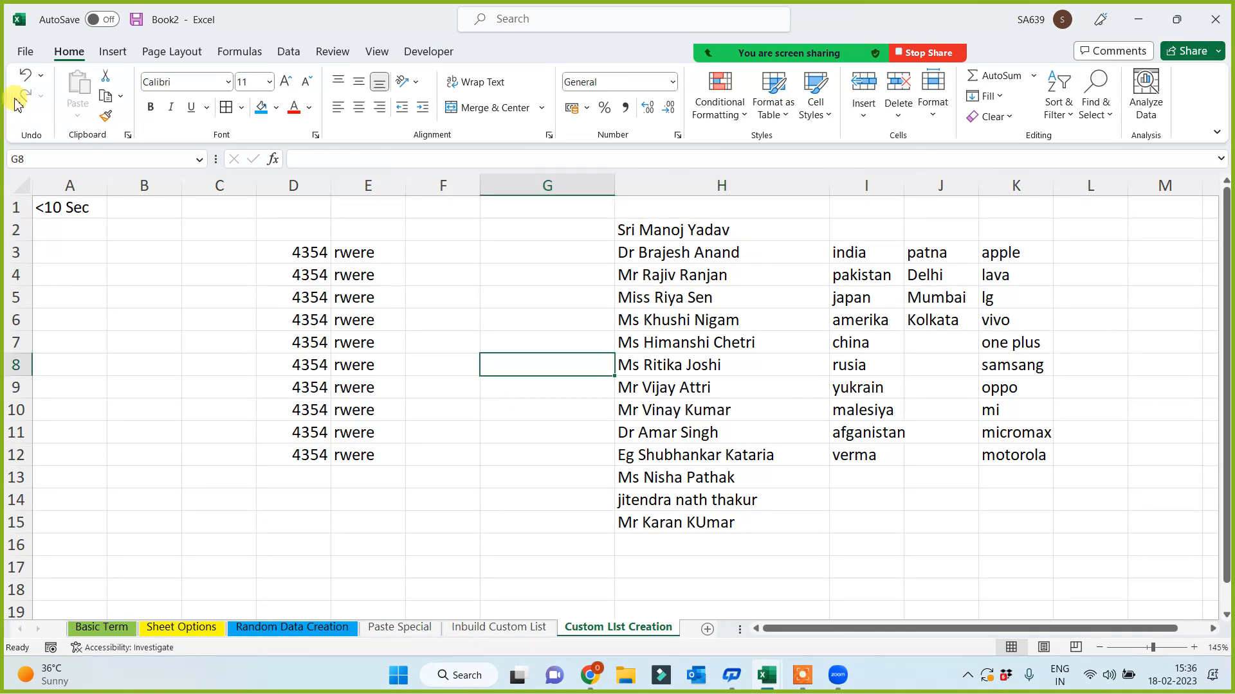
# - Select the names in H2:H15 and go to the File backstage Home page
pyautogui.click(26, 52)
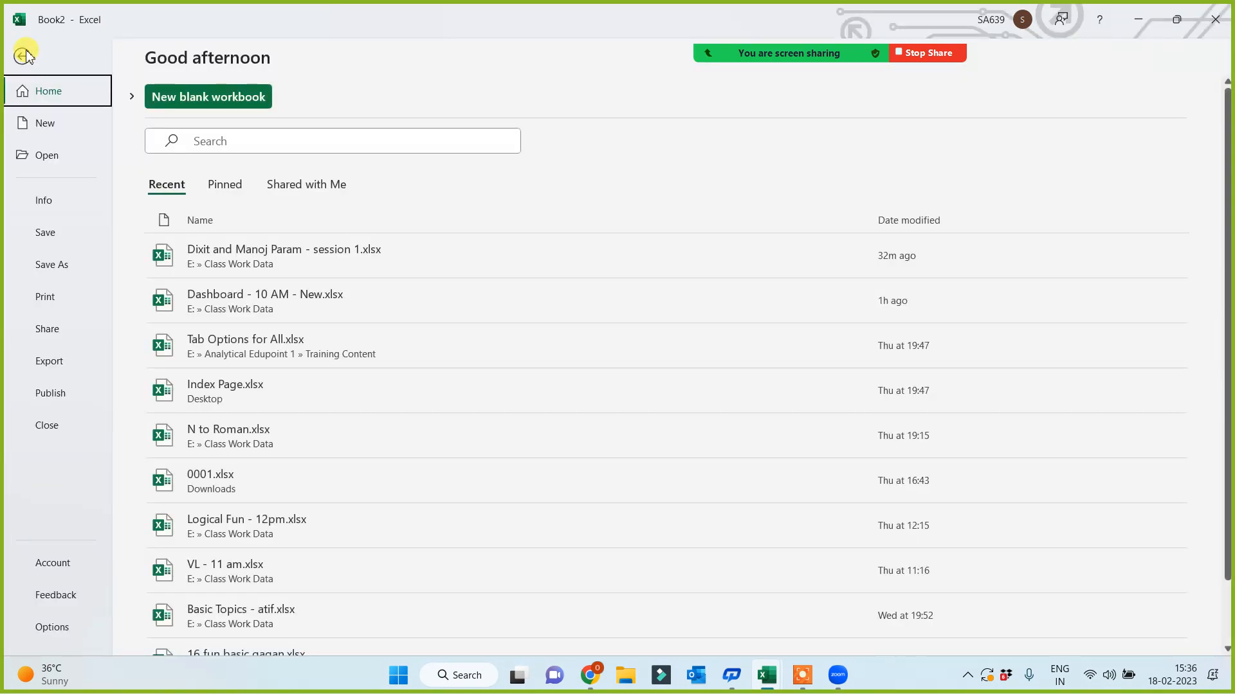
pyautogui.click(24, 56)
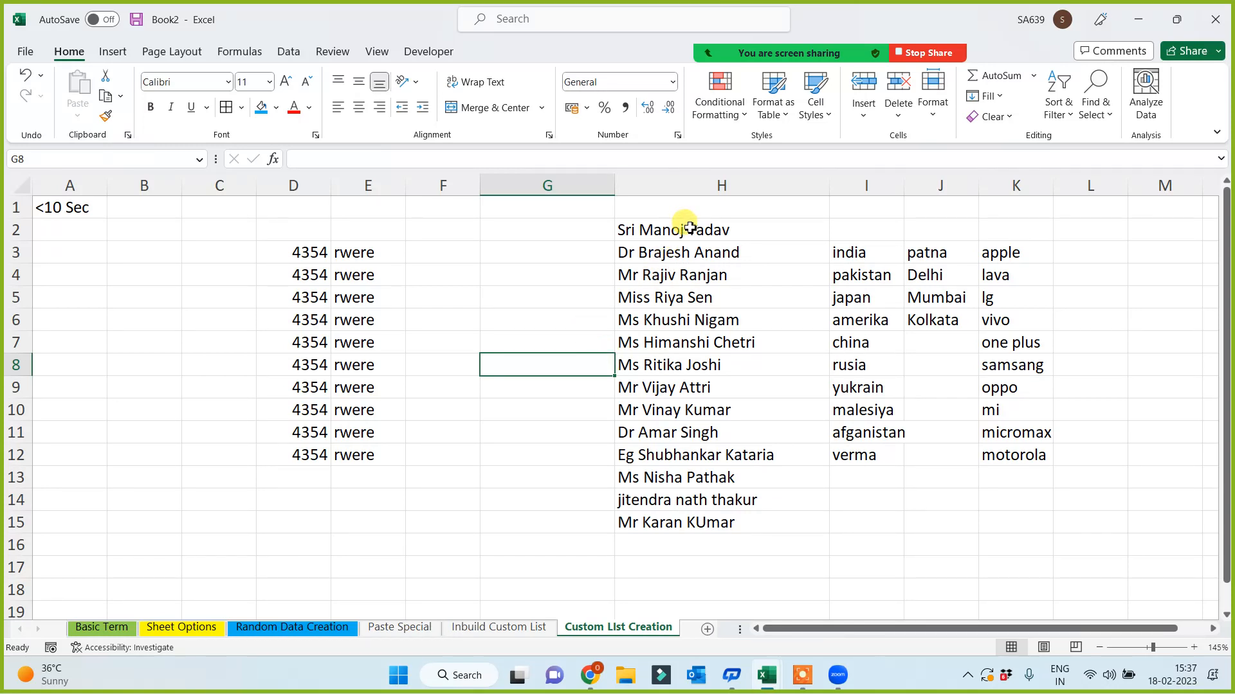
pyautogui.moveTo(683, 231); pyautogui.dragTo(684, 528)
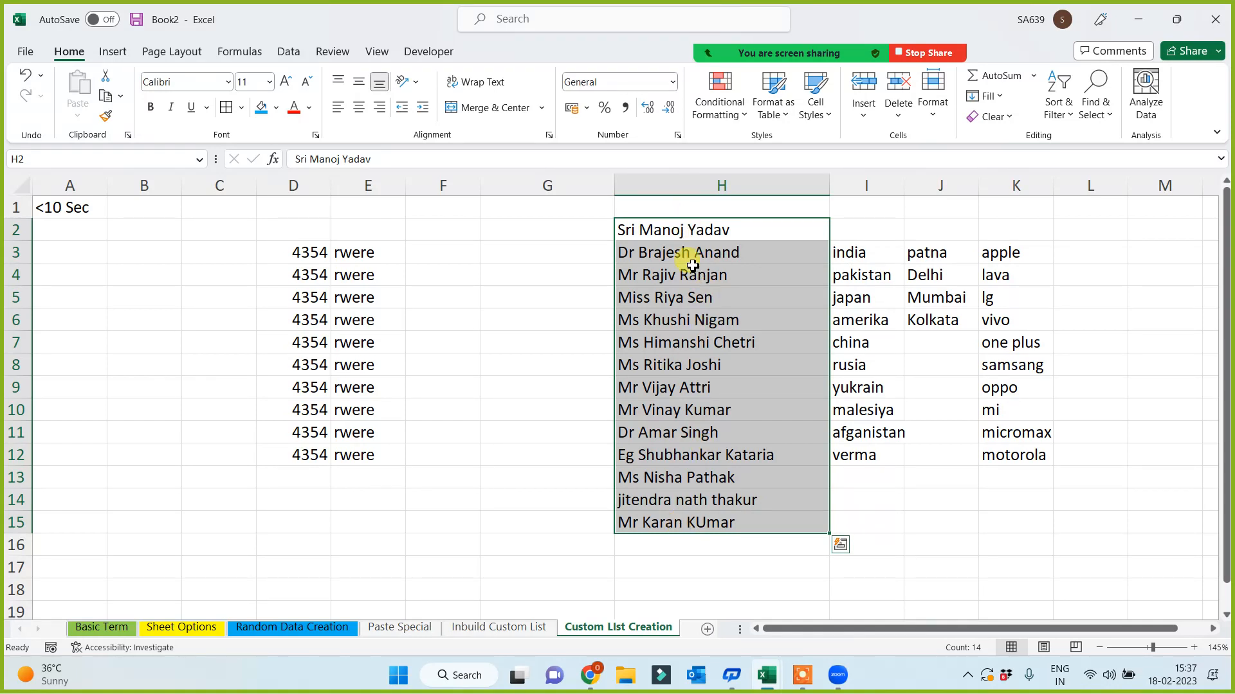
pyautogui.click(445, 388)
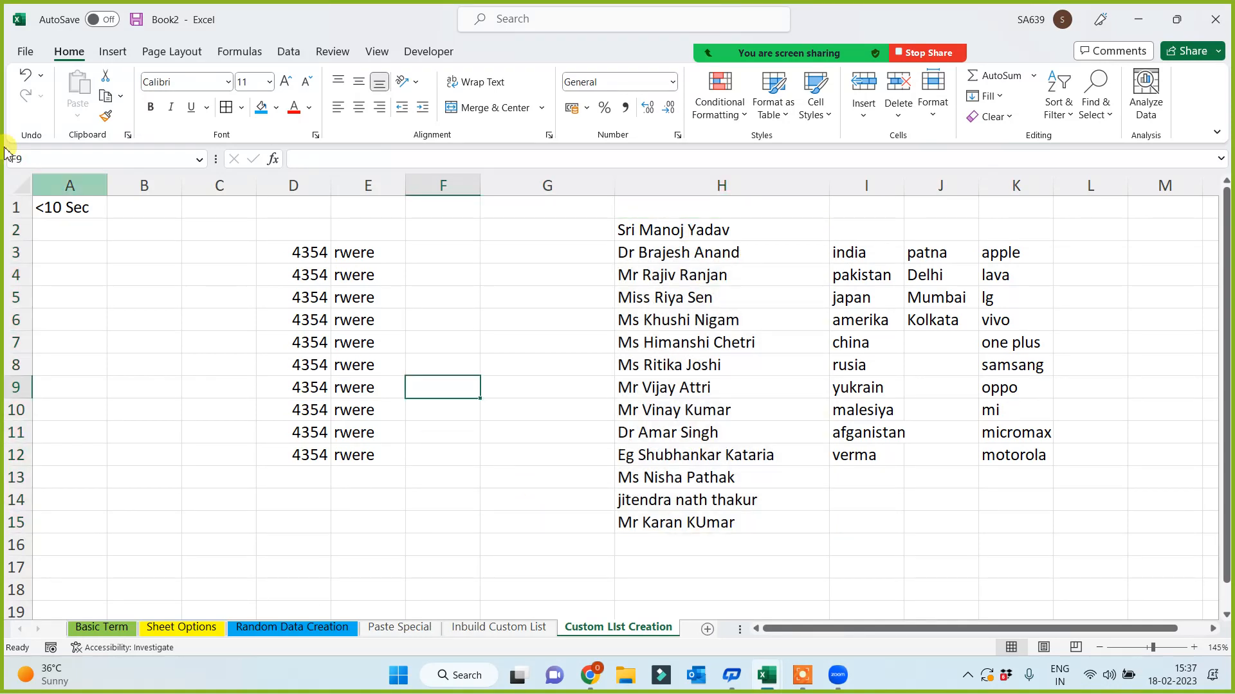
pyautogui.click(26, 51)
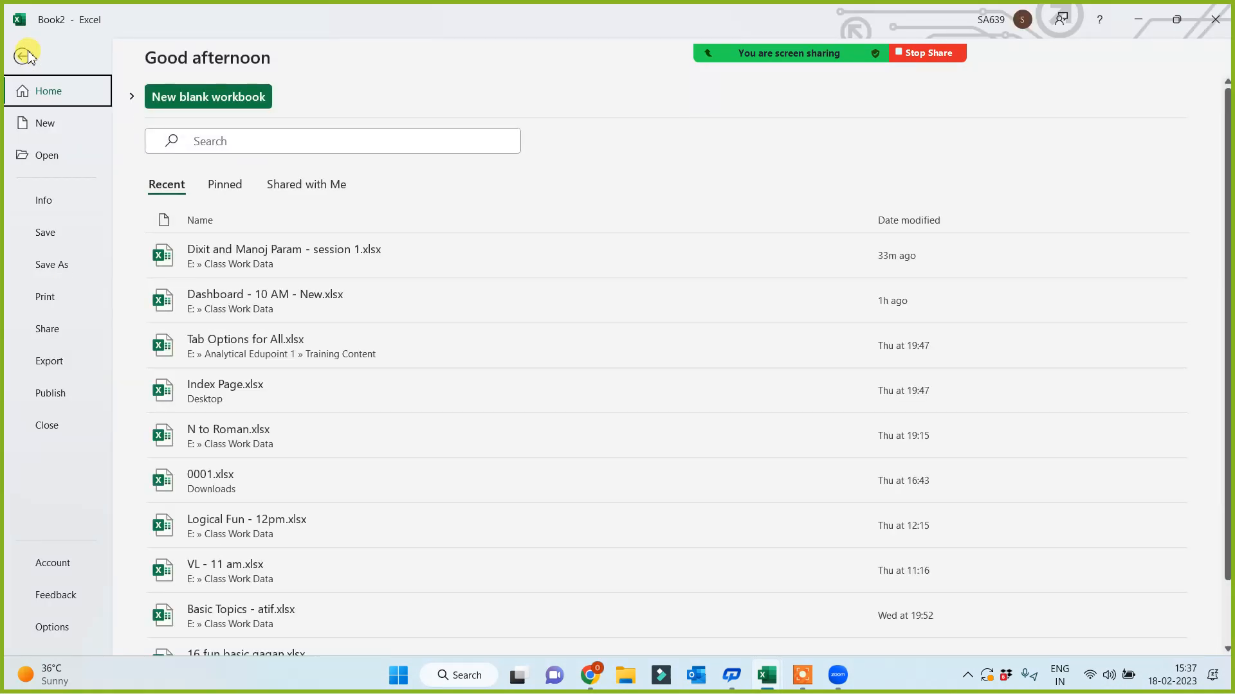
pyautogui.click(28, 56)
pyautogui.click(461, 337)
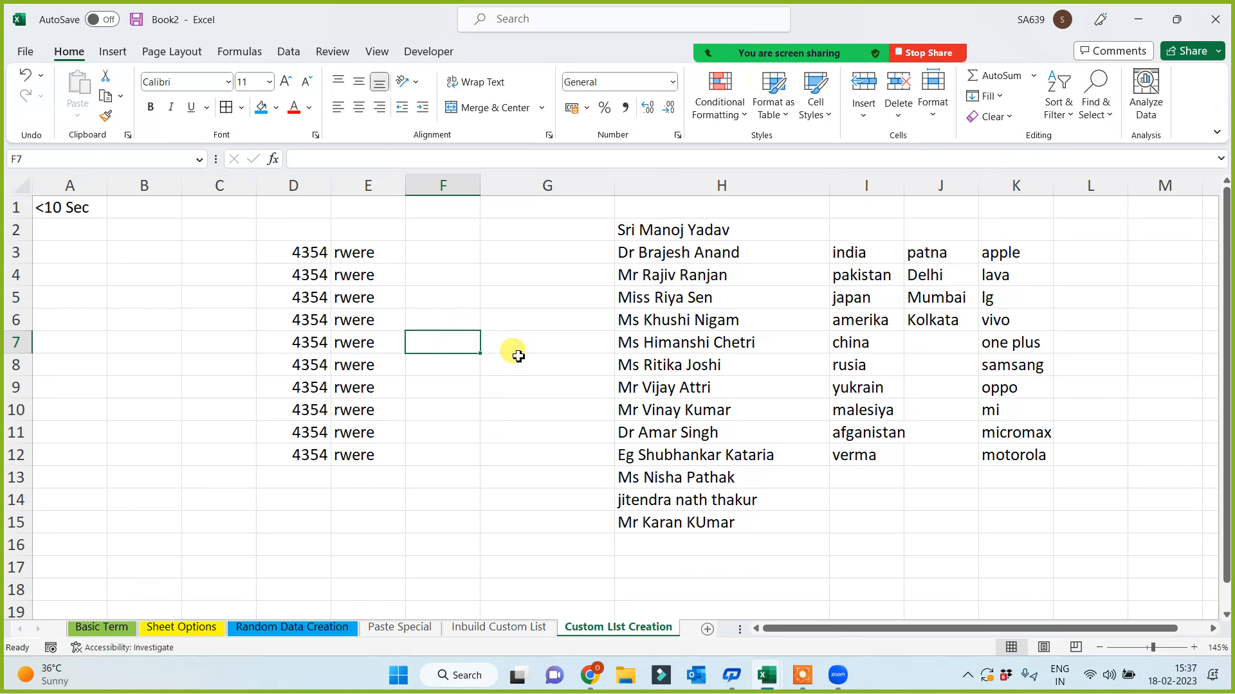
pyautogui.moveTo(672, 229); pyautogui.dragTo(662, 524)
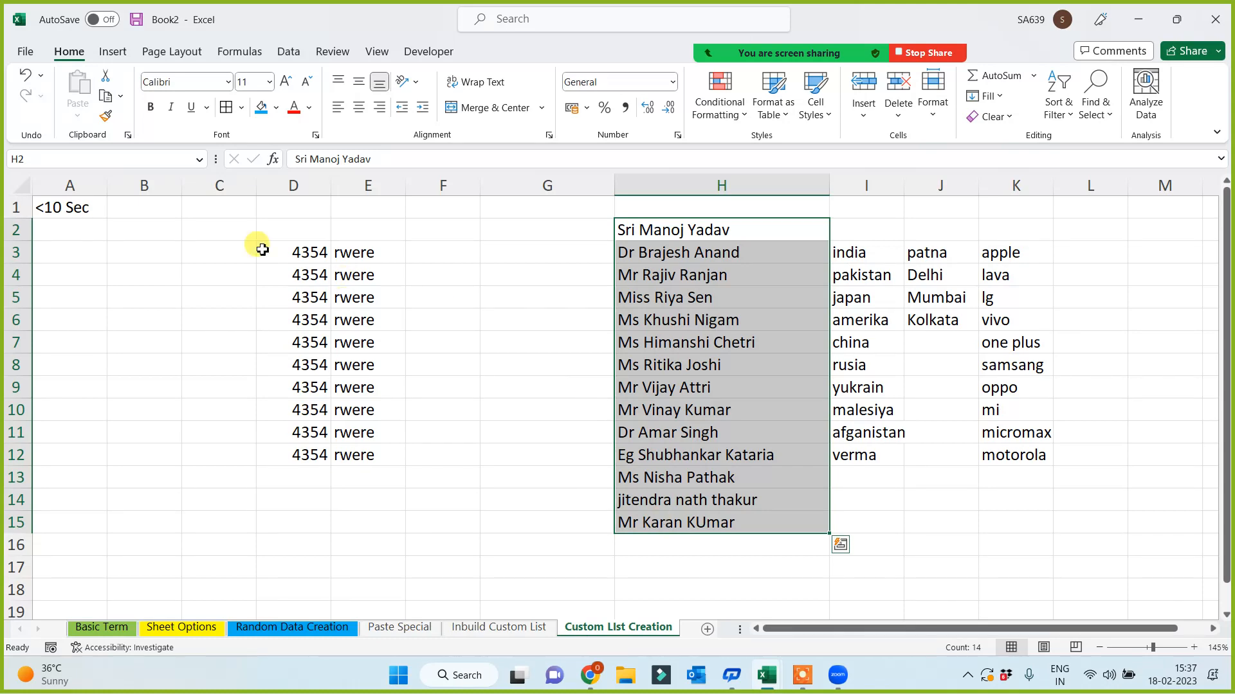
pyautogui.click(24, 54)
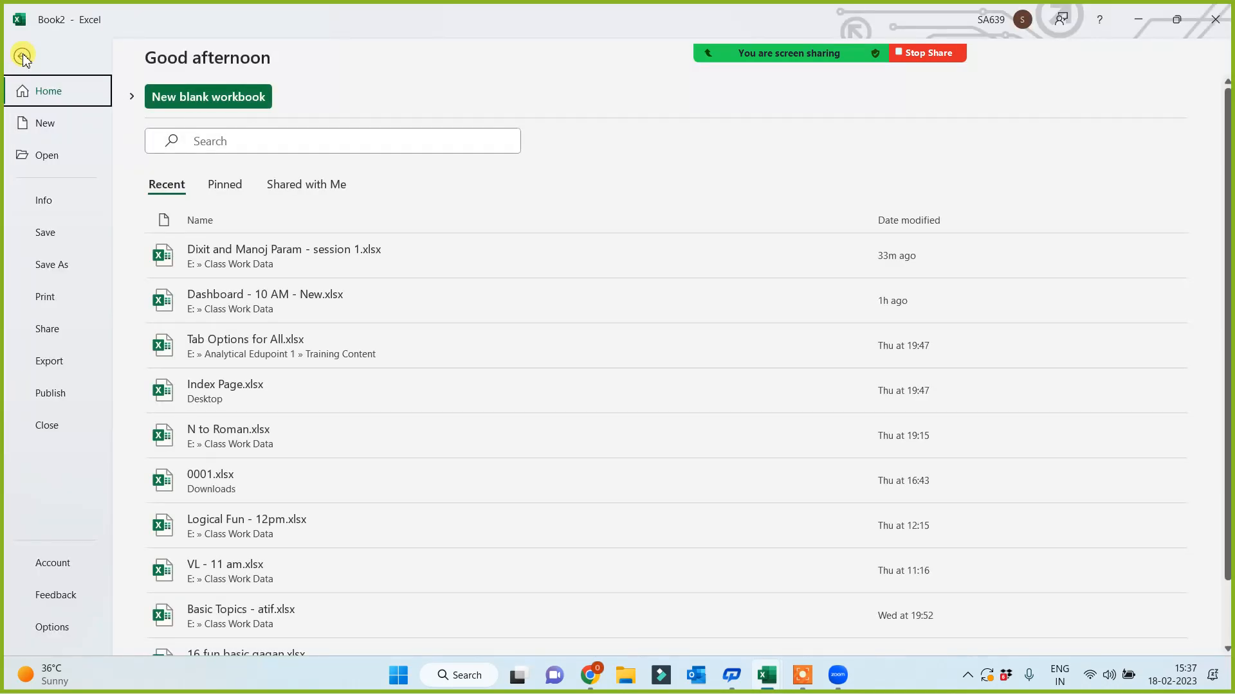
# - Import $H$2:$H$15 as a new custom list via Options > Advanced > Edit Custom Lists
pyautogui.click(53, 632)
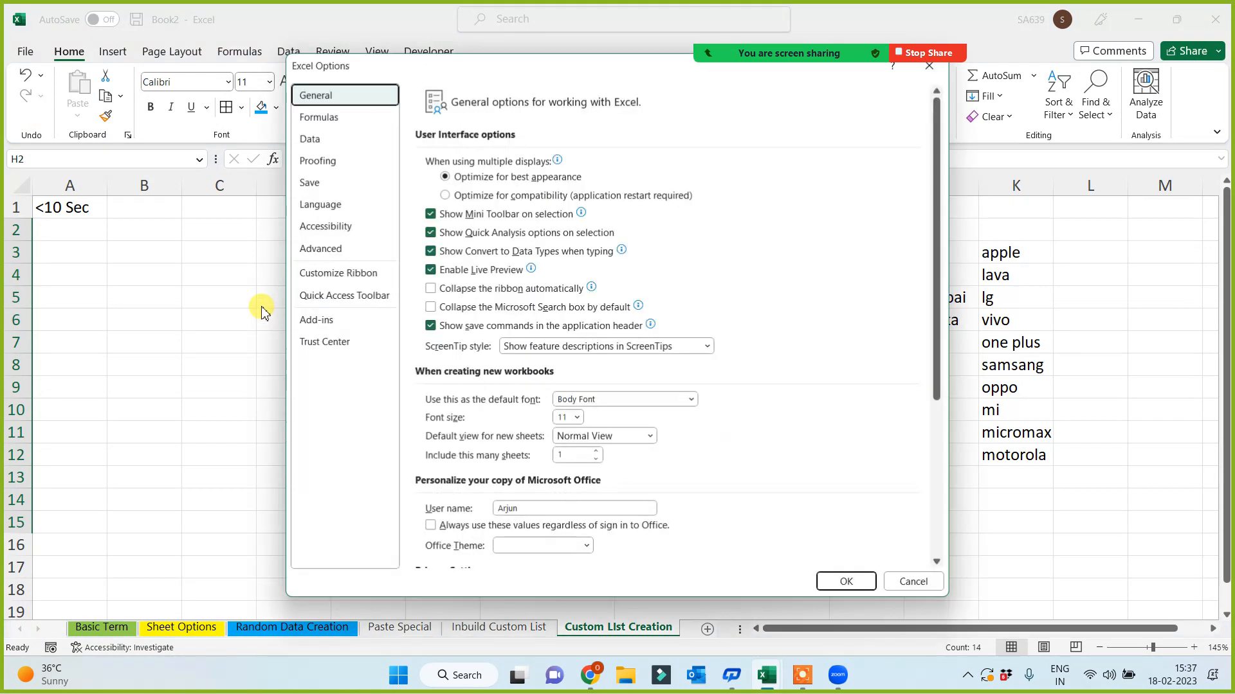
pyautogui.click(319, 249)
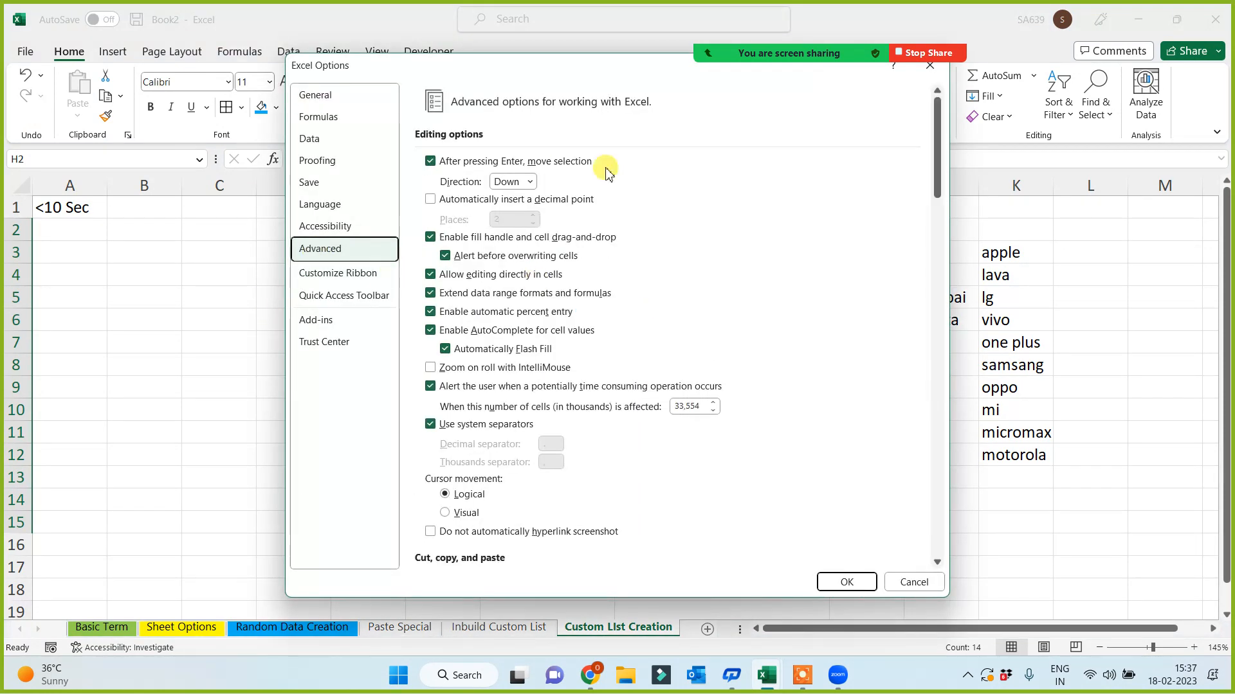
pyautogui.moveTo(936, 165); pyautogui.dragTo(932, 534)
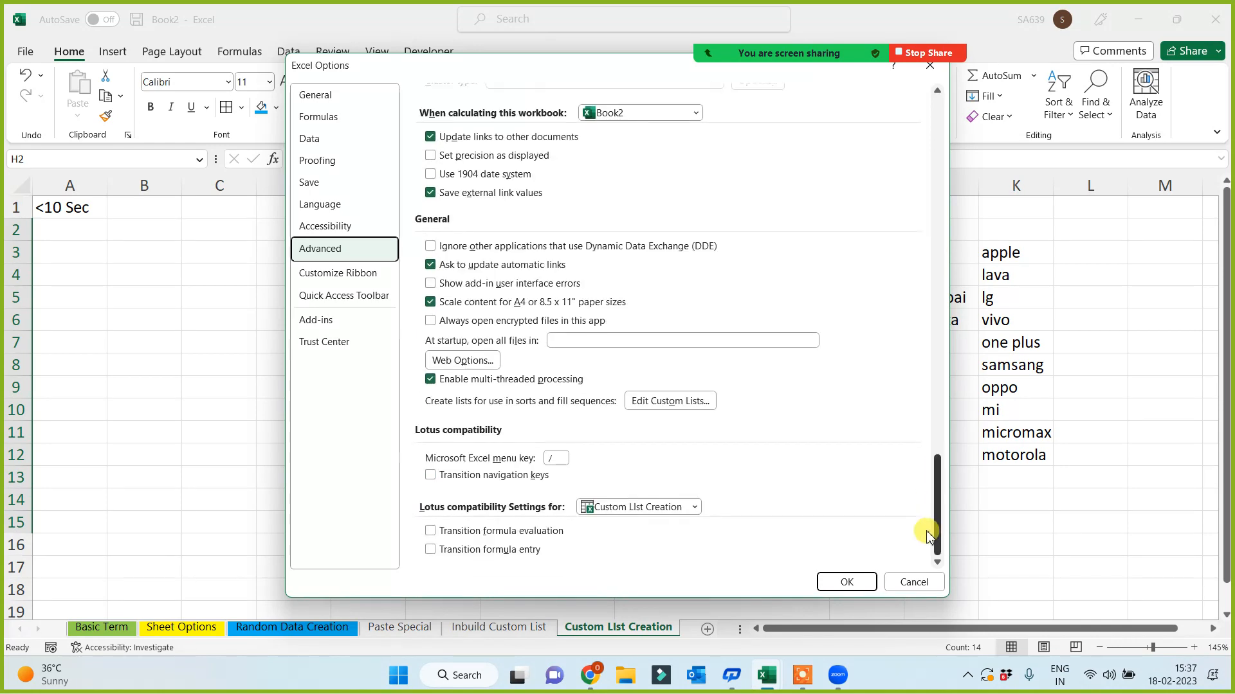
pyautogui.click(686, 402)
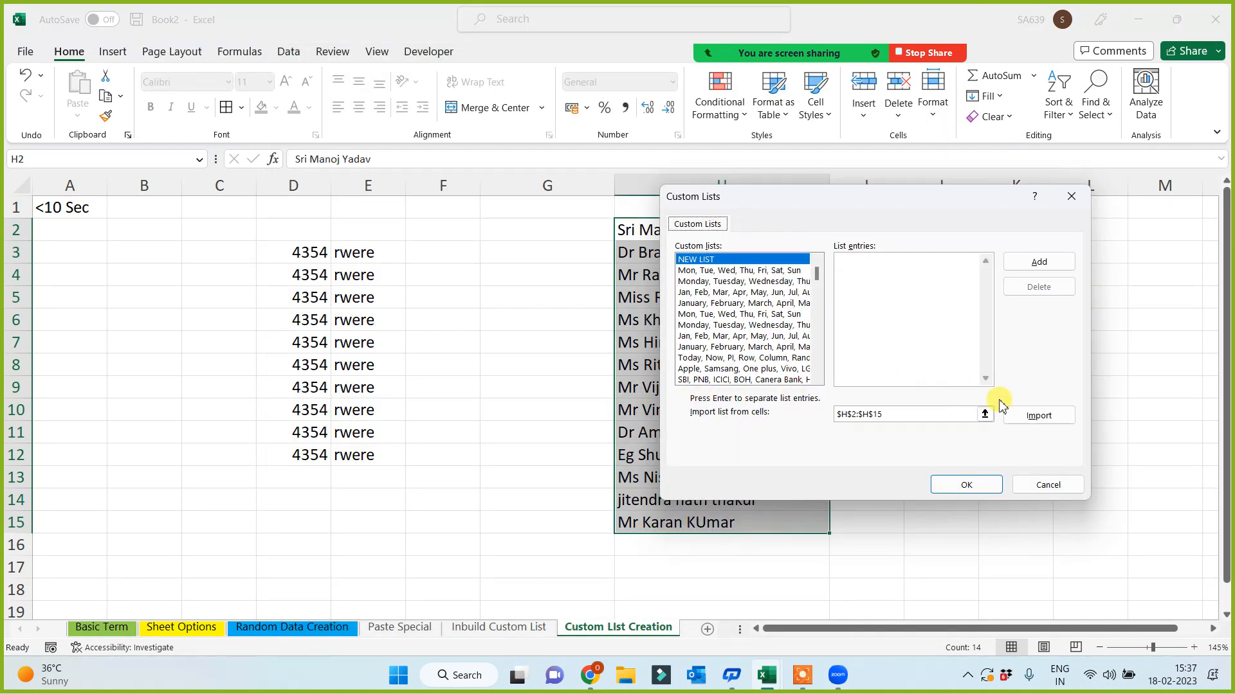
pyautogui.click(1032, 416)
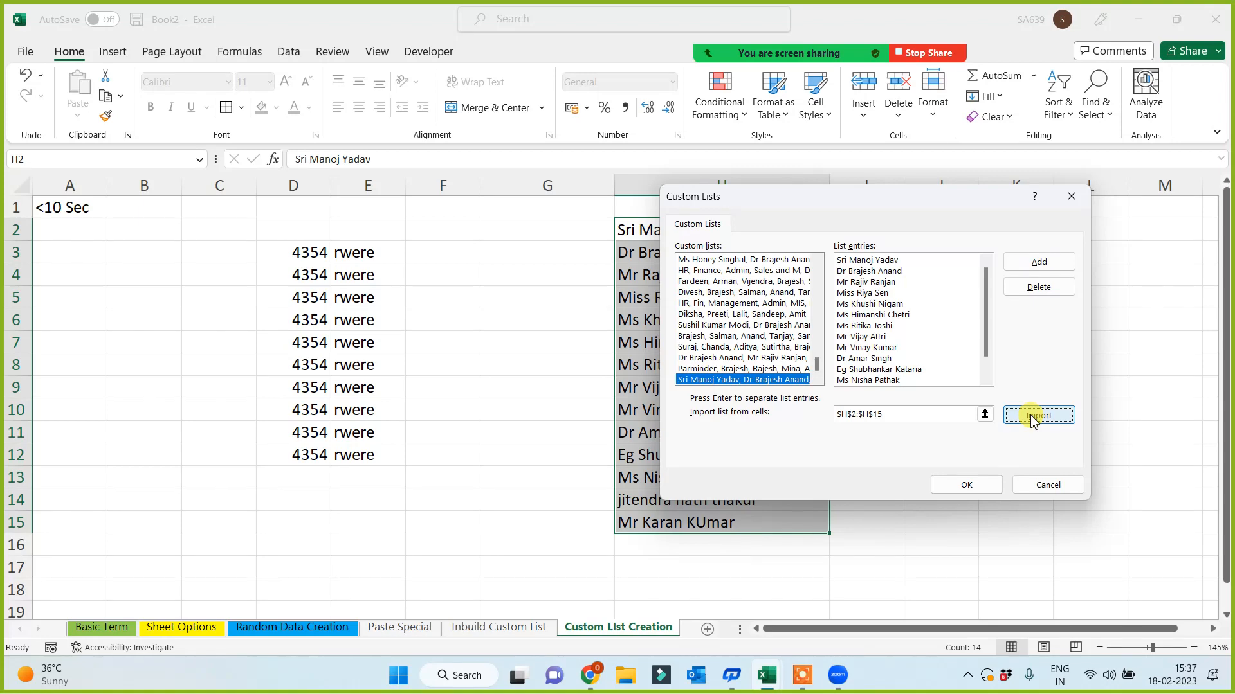
pyautogui.click(969, 488)
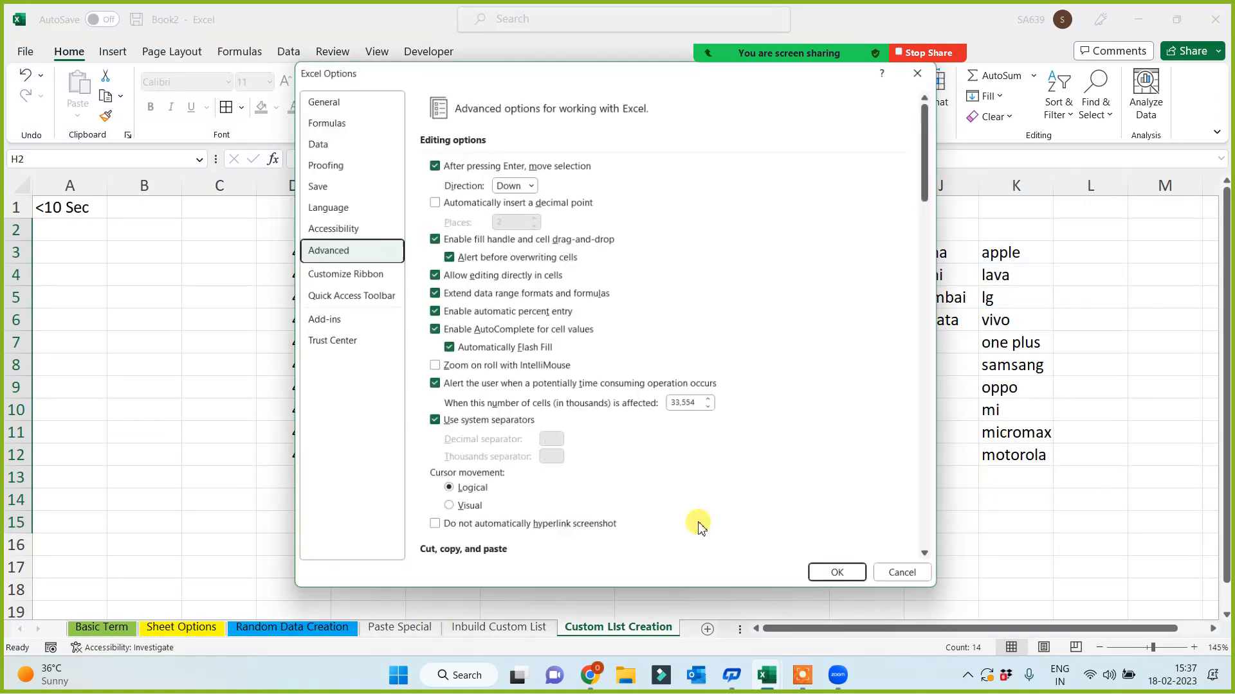
pyautogui.click(835, 577)
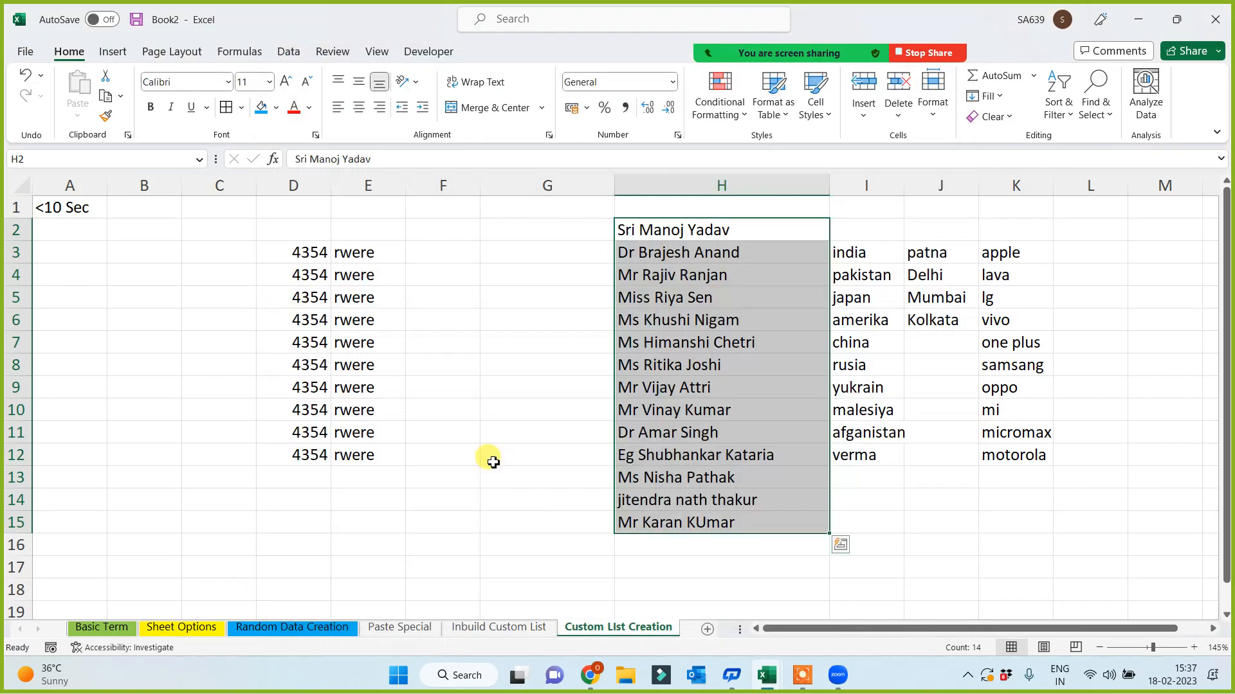
# - Copy the titled name in H2
pyautogui.click(215, 429)
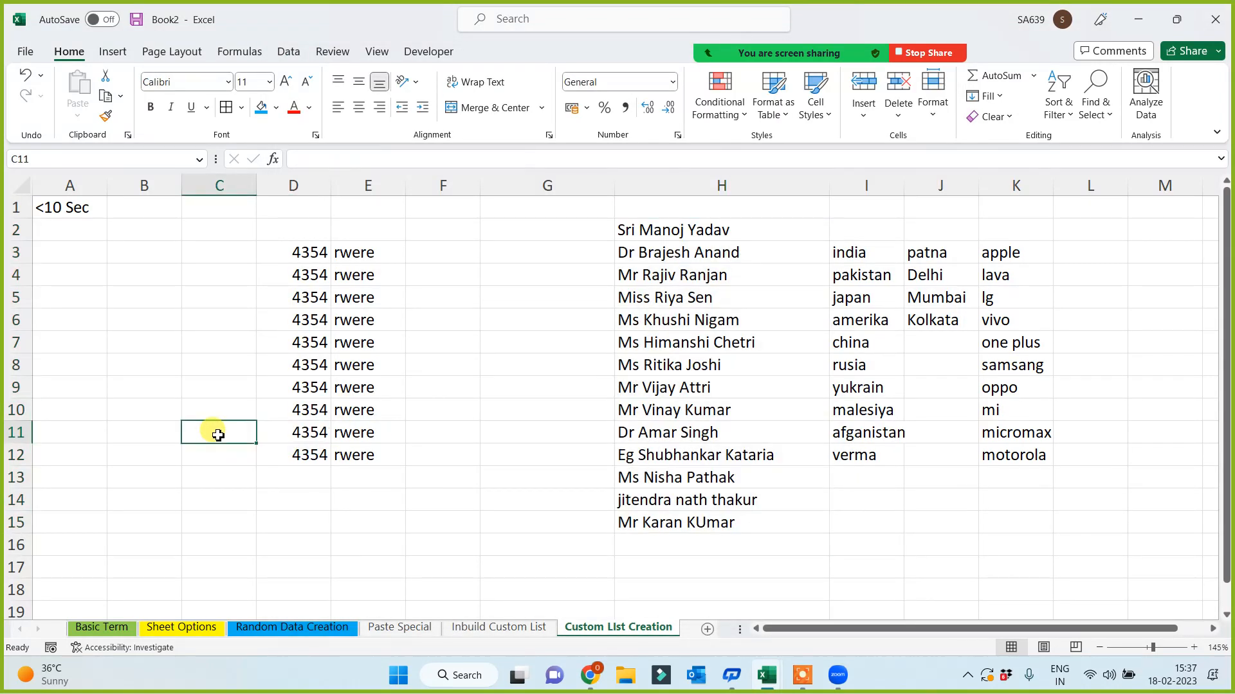
pyautogui.click(654, 231)
pyautogui.hotkey('ctrl', 'c')
# - Paste the custom list's first name into C1, widen column C, and auto-fill the names to C13
pyautogui.click(201, 209)
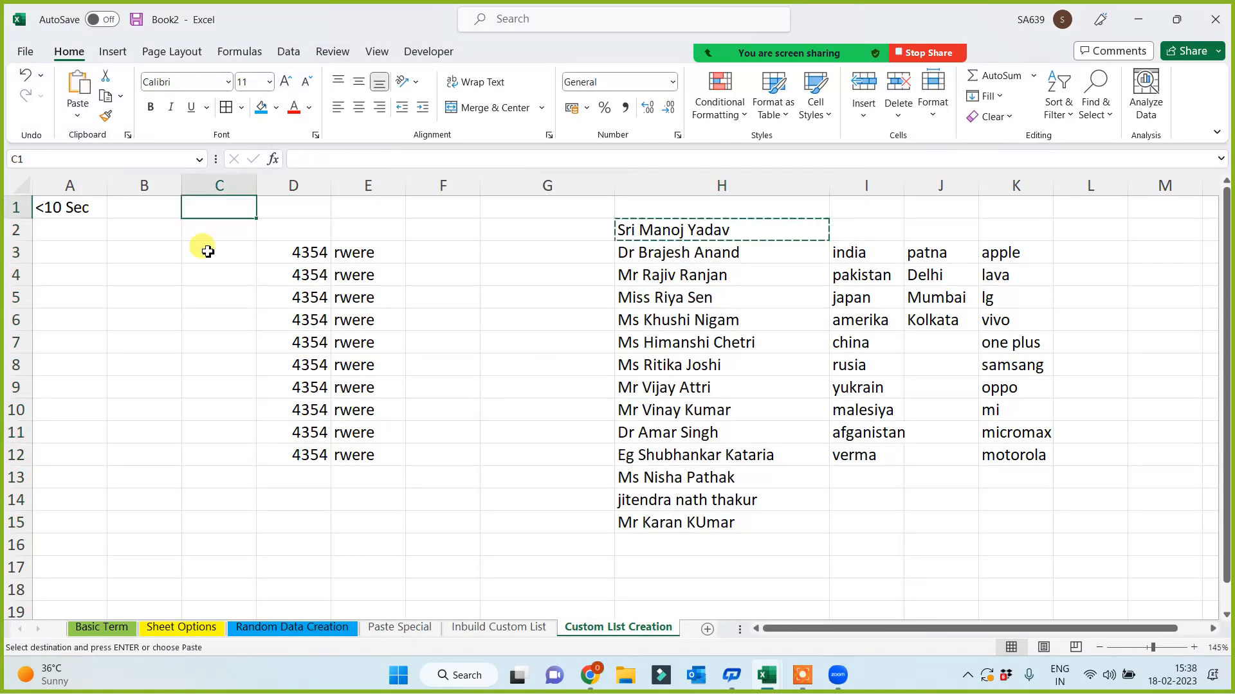
pyautogui.hotkey('ctrl', 'v')
pyautogui.moveTo(257, 185); pyautogui.dragTo(278, 488)
pyautogui.click(447, 529)
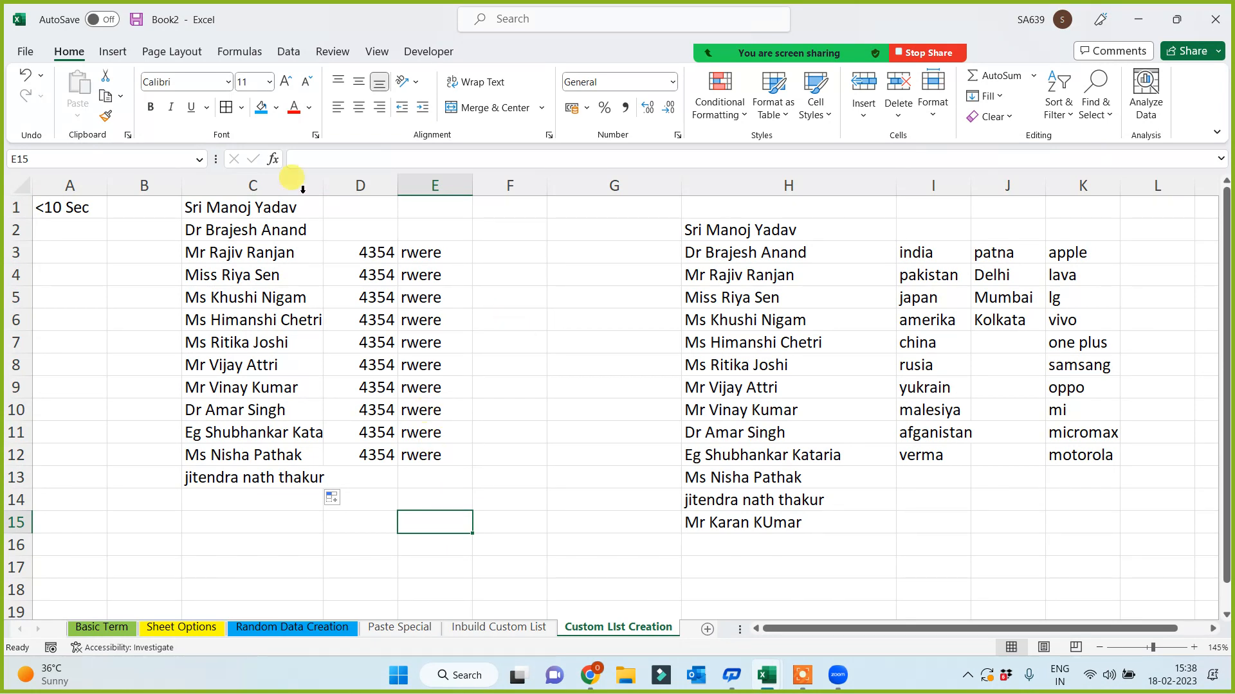
# - Copy the name in C8 to F1 and auto-fill F1:F13, wrapping around the custom list
pyautogui.click(267, 204)
pyautogui.click(234, 363)
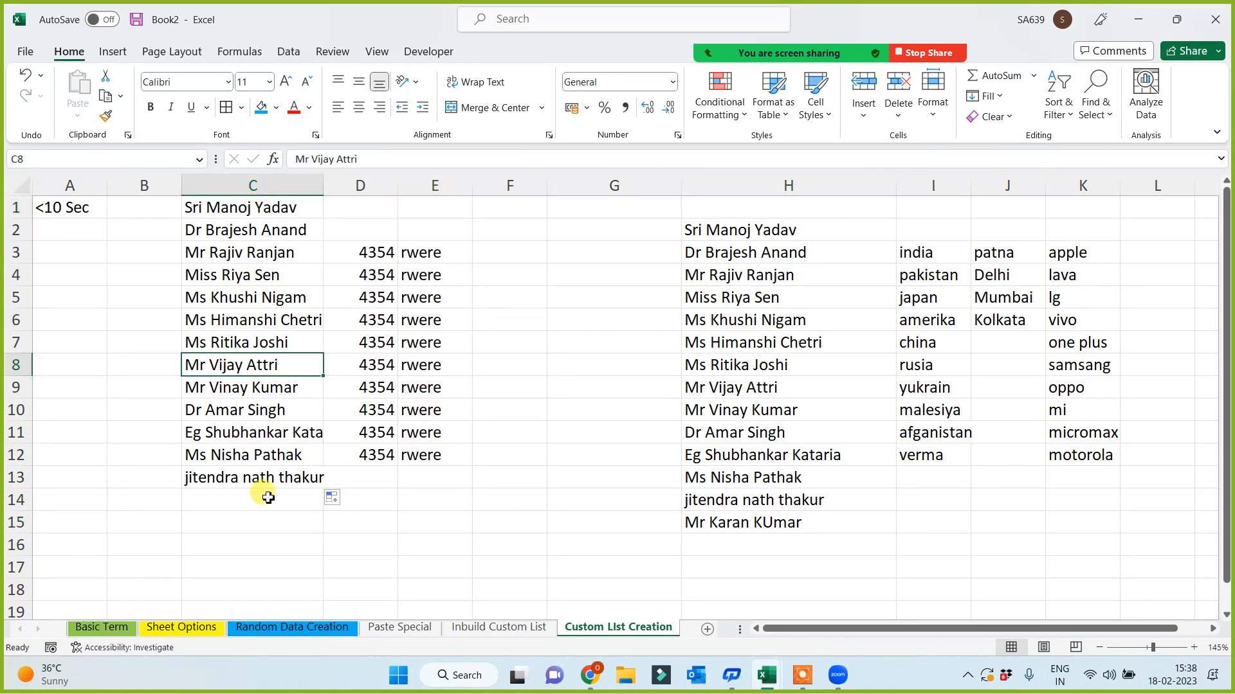
pyautogui.hotkey('ctrl', 'c')
pyautogui.click(521, 203)
pyautogui.hotkey('ctrl', 'v')
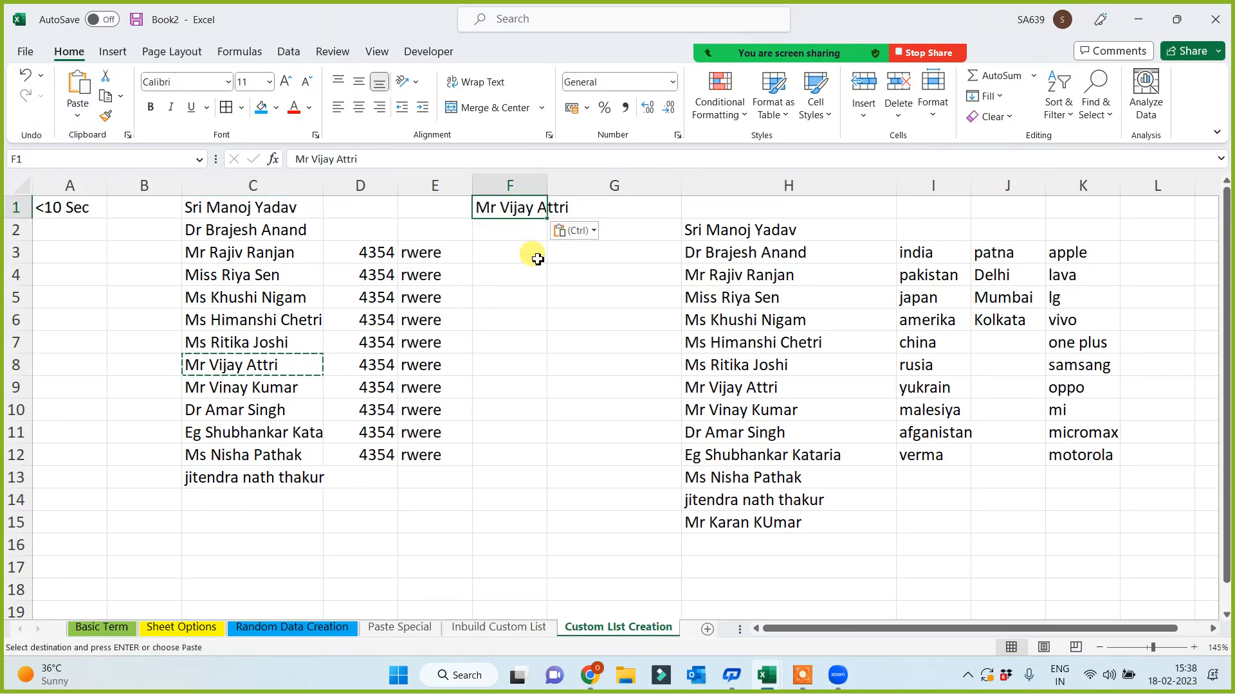
pyautogui.moveTo(547, 219); pyautogui.dragTo(534, 477)
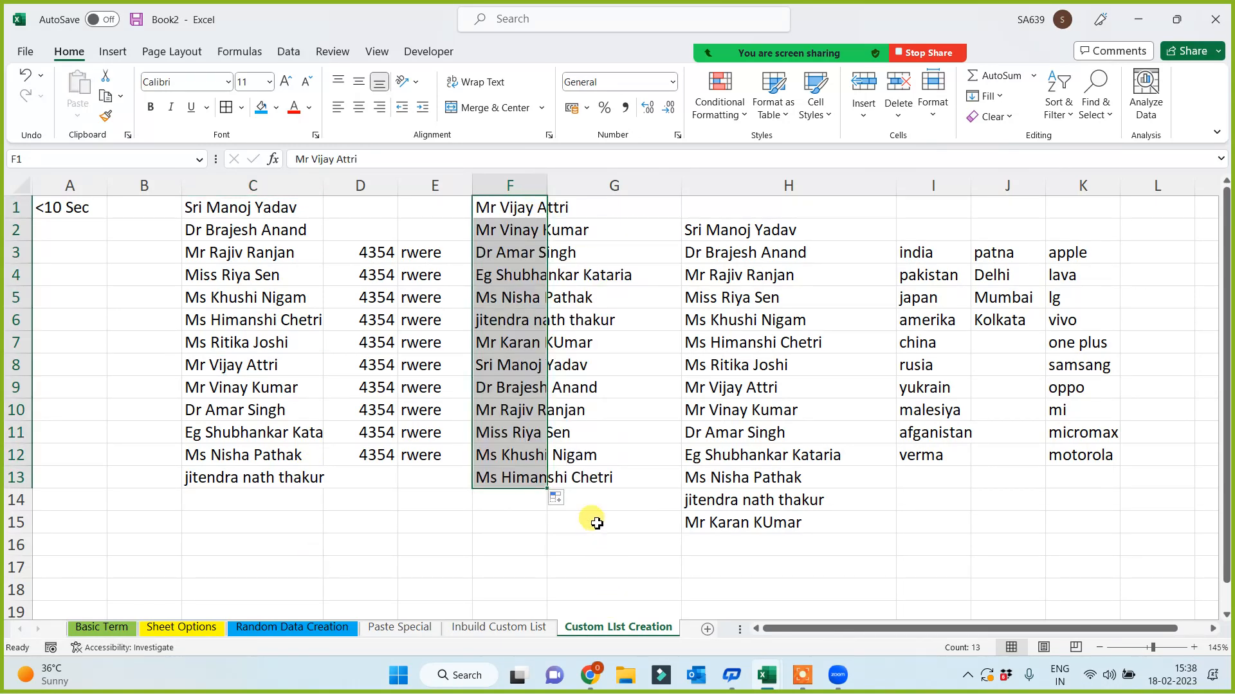
pyautogui.moveTo(593, 520); pyautogui.dragTo(565, 505)
pyautogui.click(412, 233)
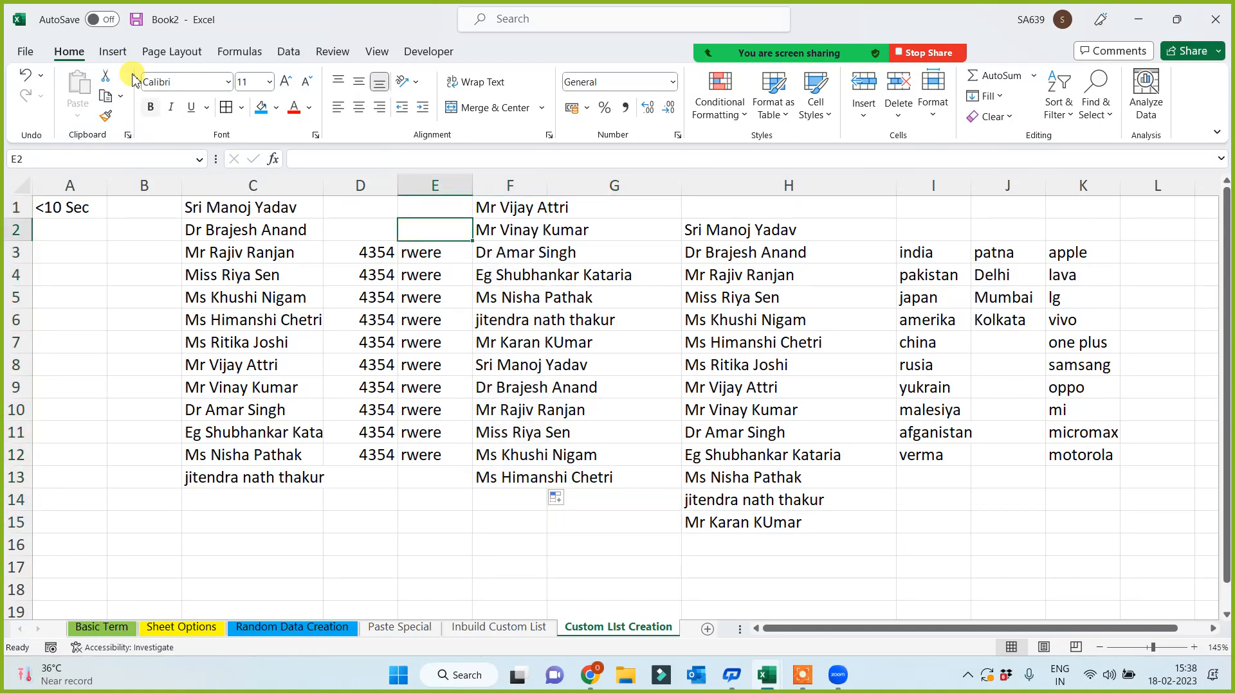
pyautogui.click(112, 51)
pyautogui.click(205, 129)
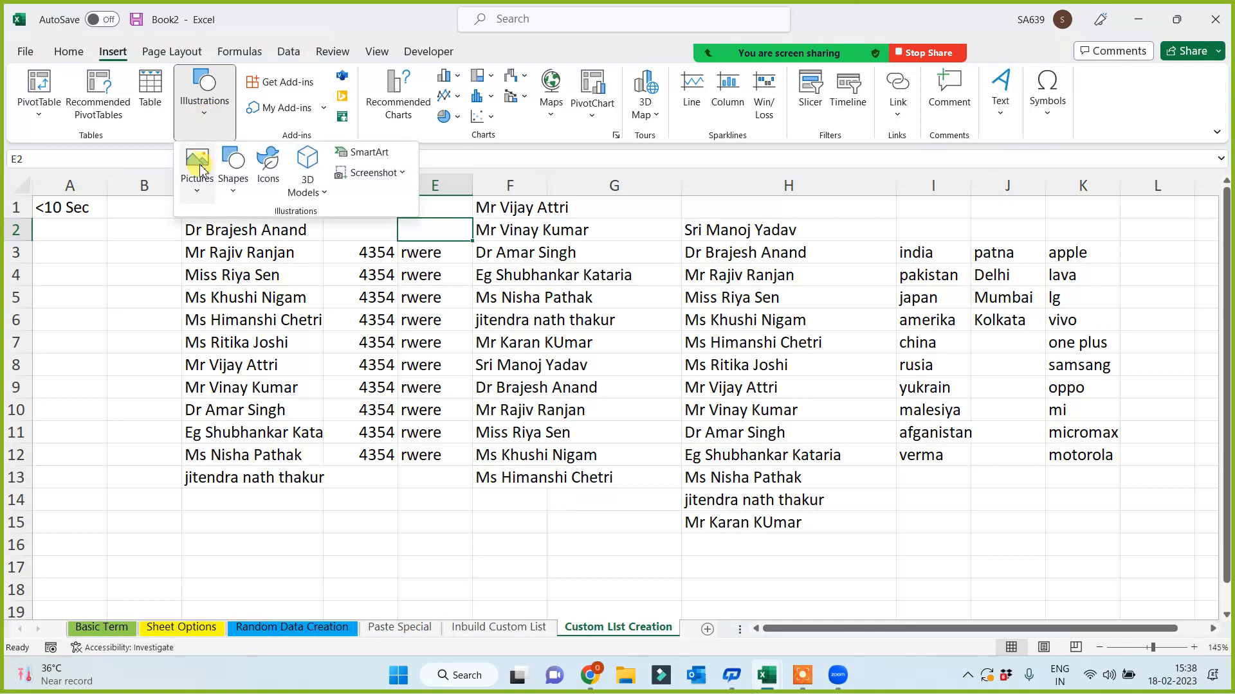
pyautogui.click(197, 171)
pyautogui.click(228, 244)
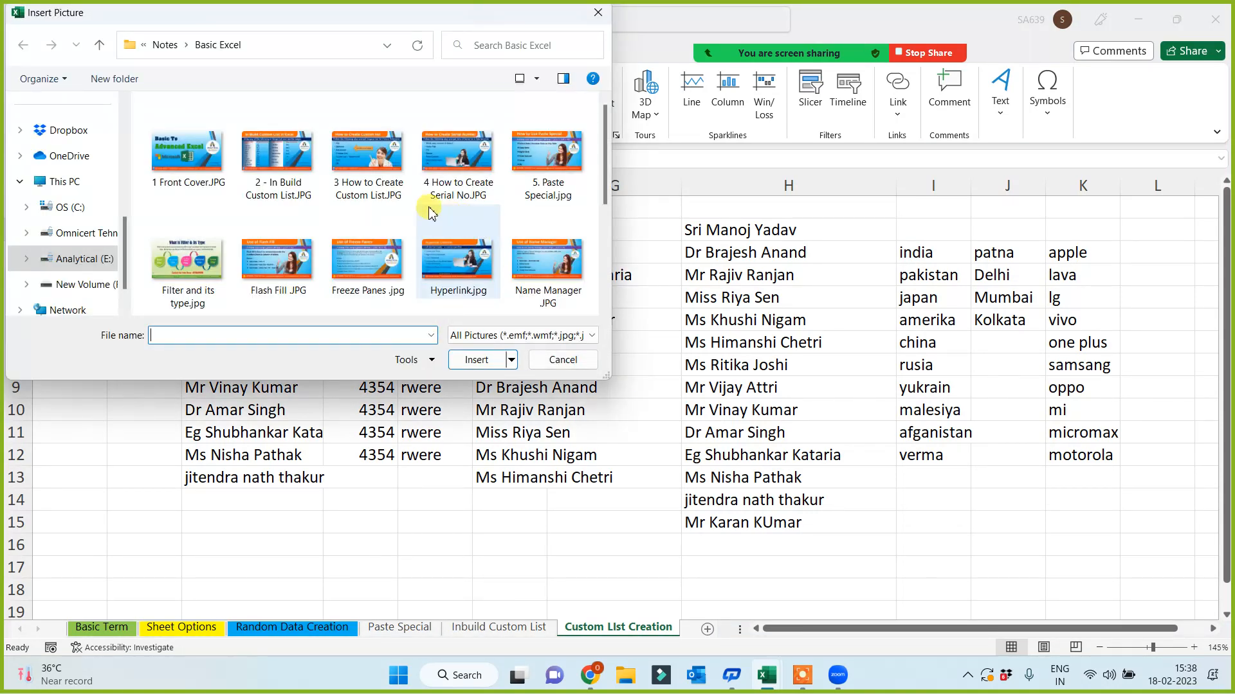
pyautogui.click(364, 155)
pyautogui.click(477, 359)
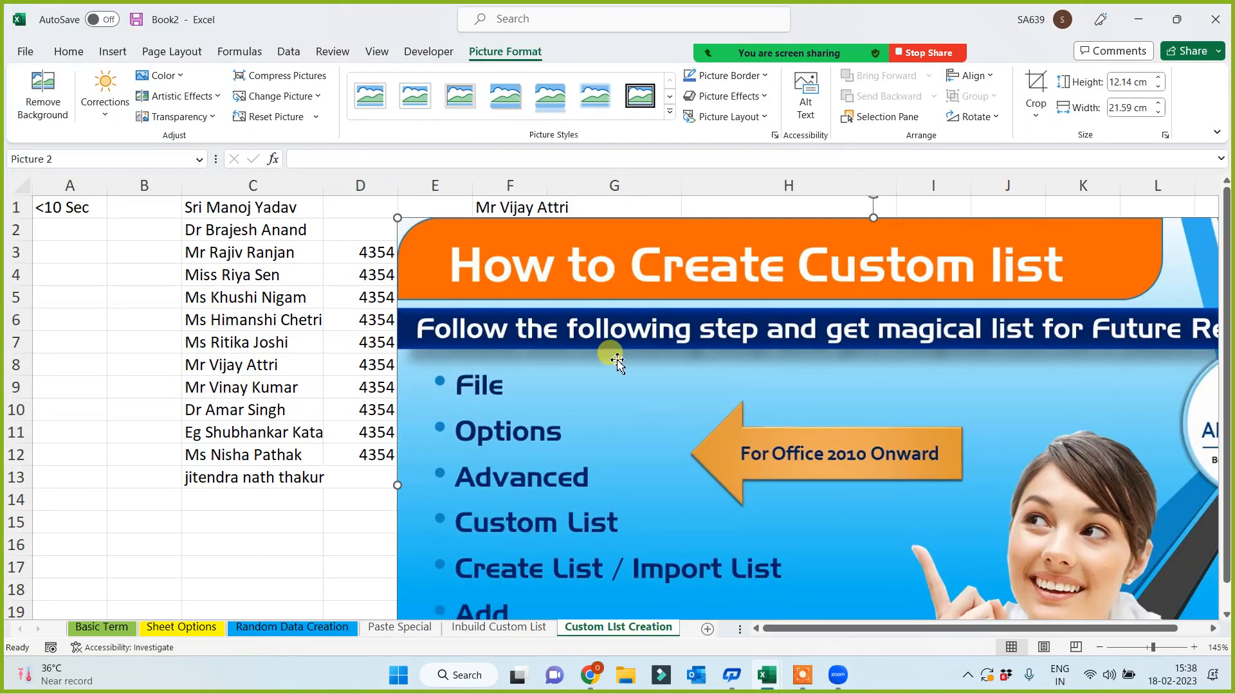
pyautogui.click(1119, 82)
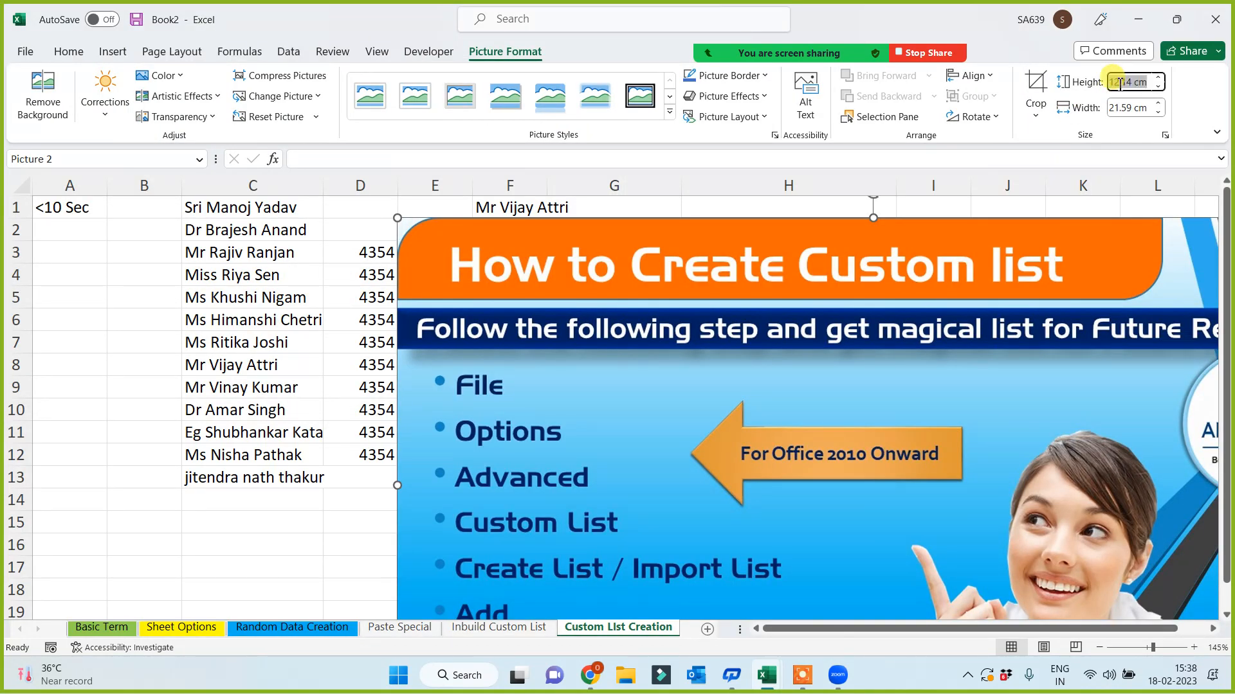
pyautogui.write('9')
pyautogui.press('Return')
pyautogui.moveTo(754, 496); pyautogui.dragTo(758, 458)
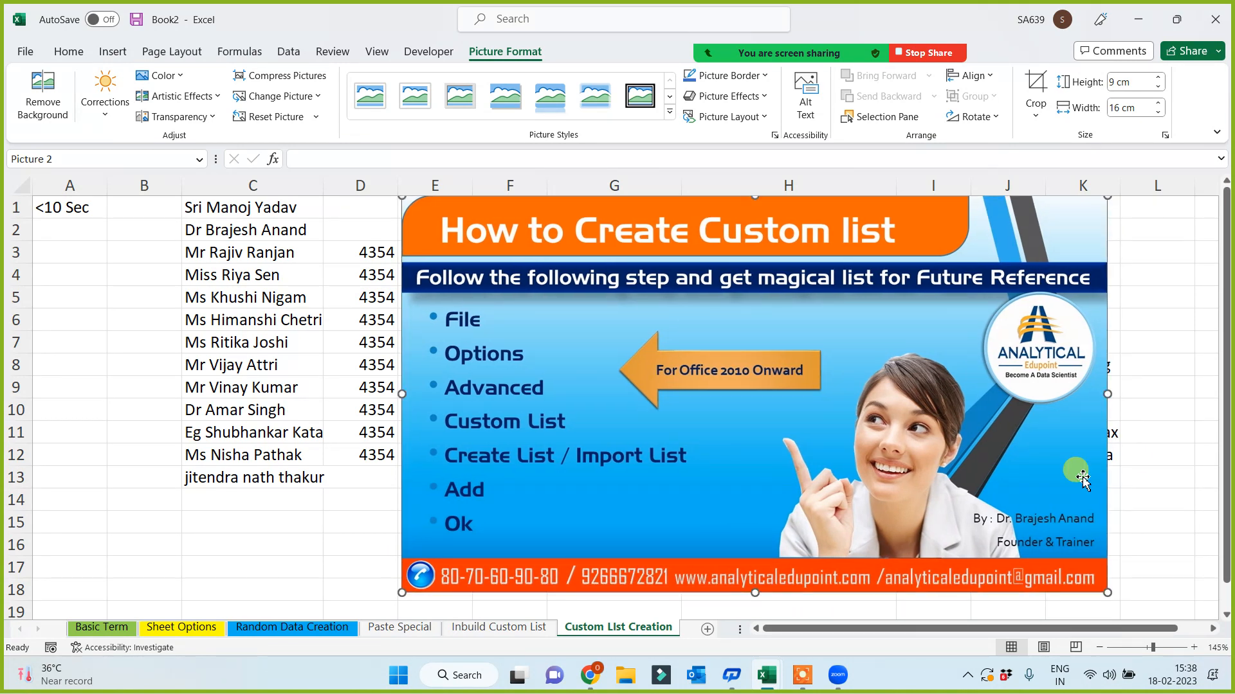
pyautogui.click(1168, 412)
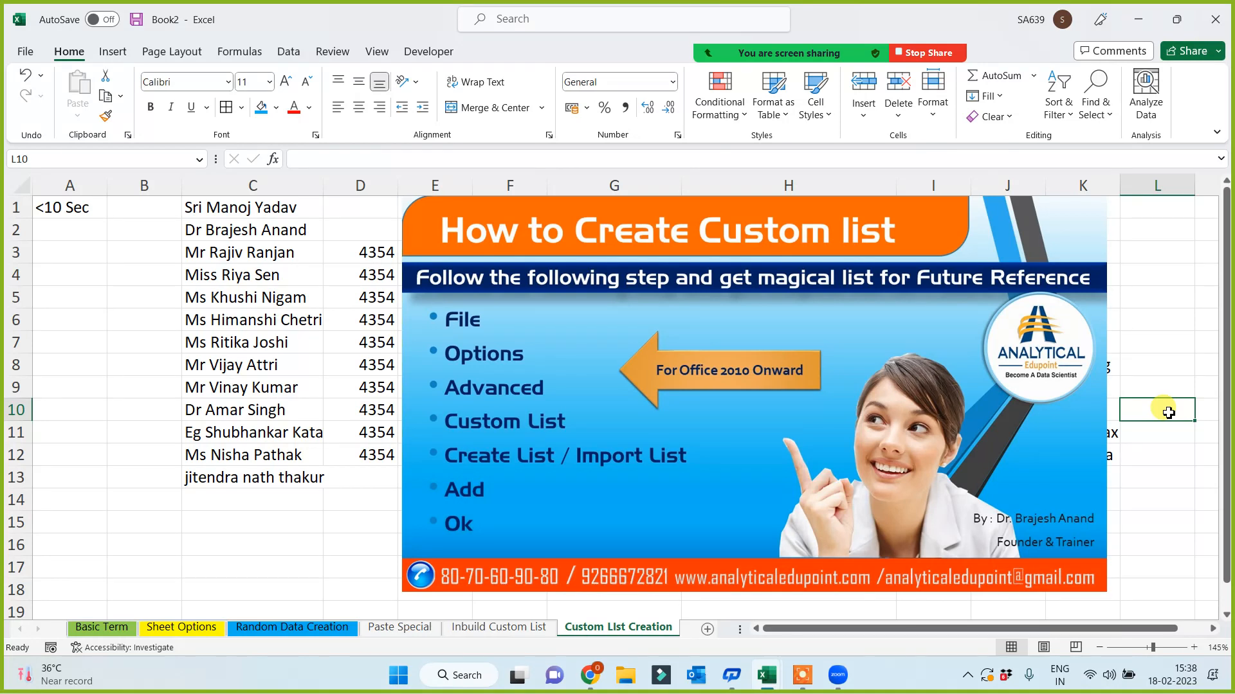
pyautogui.click(278, 526)
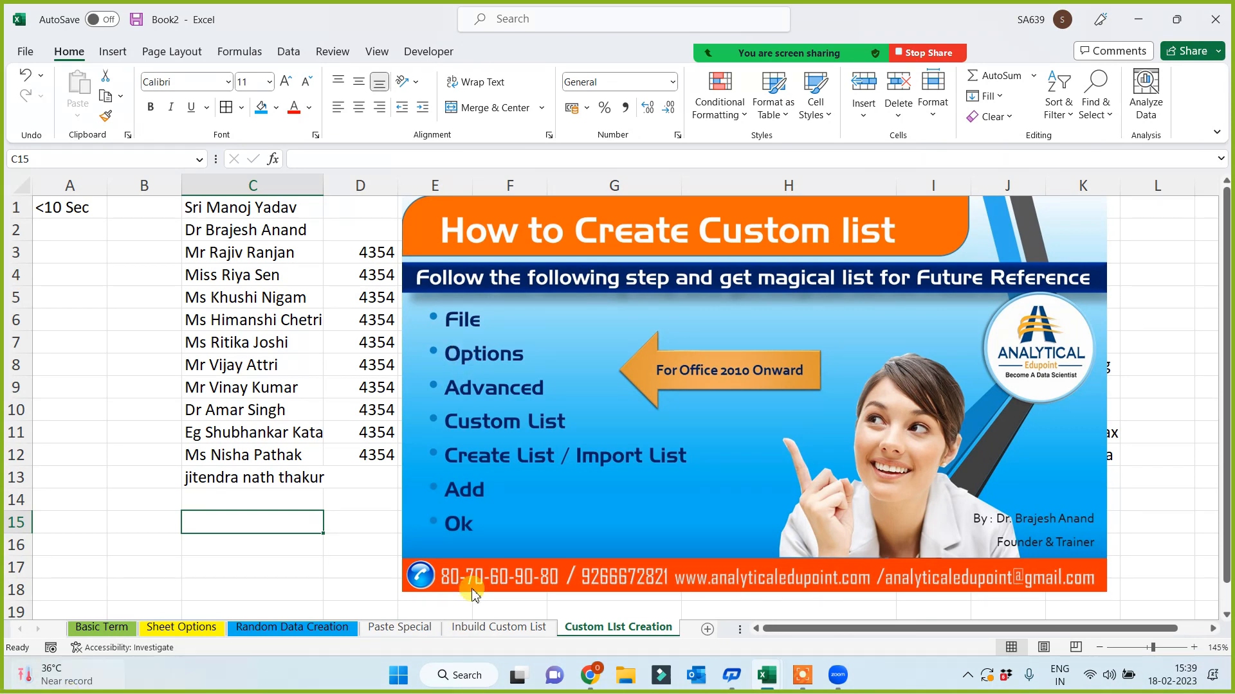
# - Insert a new worksheet and rename its tab 'Serial No. Creation'
pyautogui.click(707, 629)
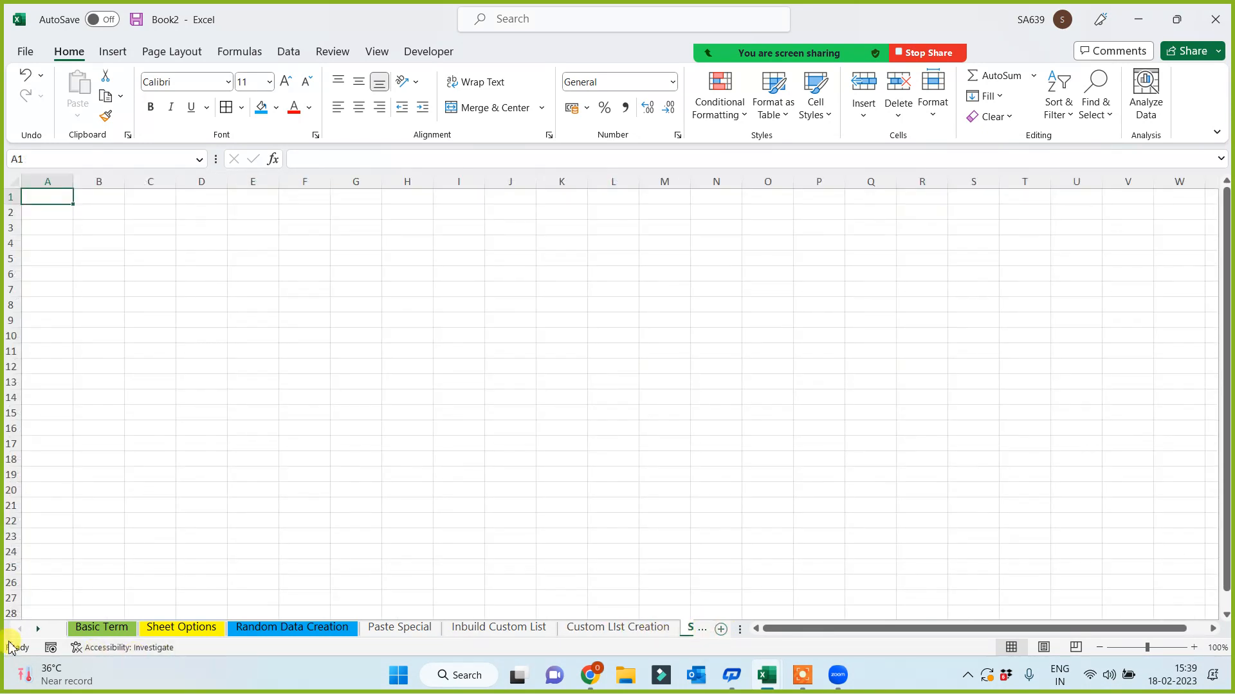
pyautogui.click(38, 628)
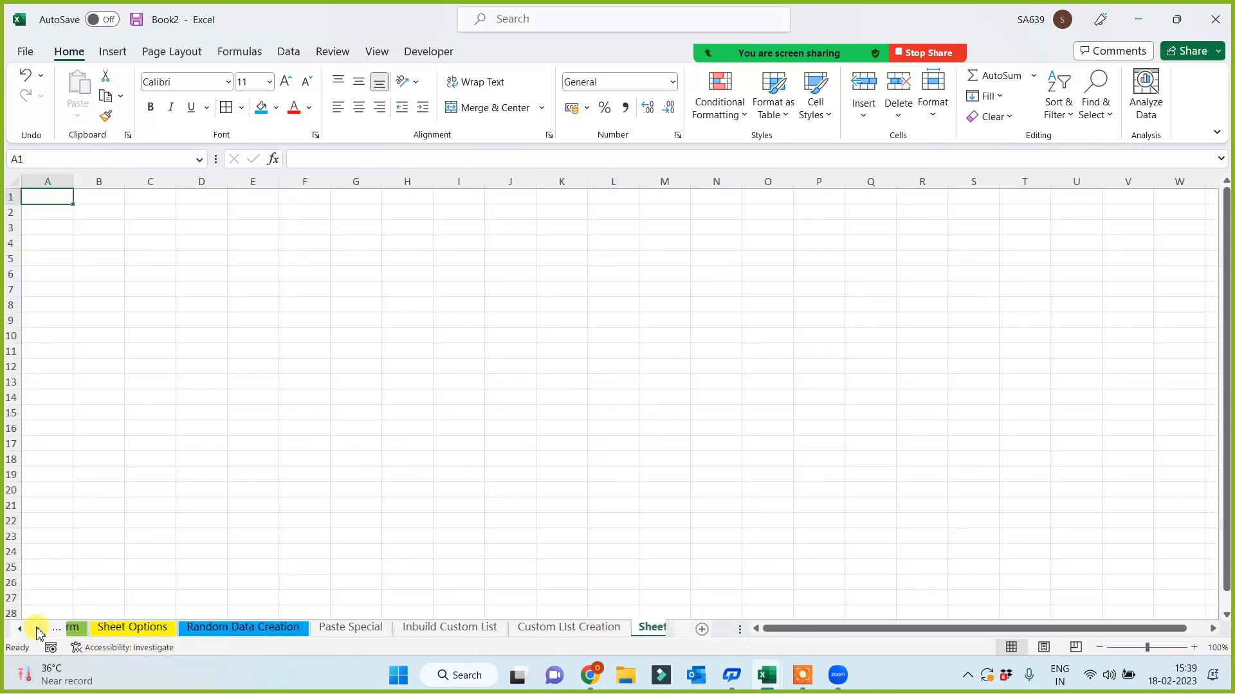
pyautogui.doubleClick(634, 628)
pyautogui.write('Se')
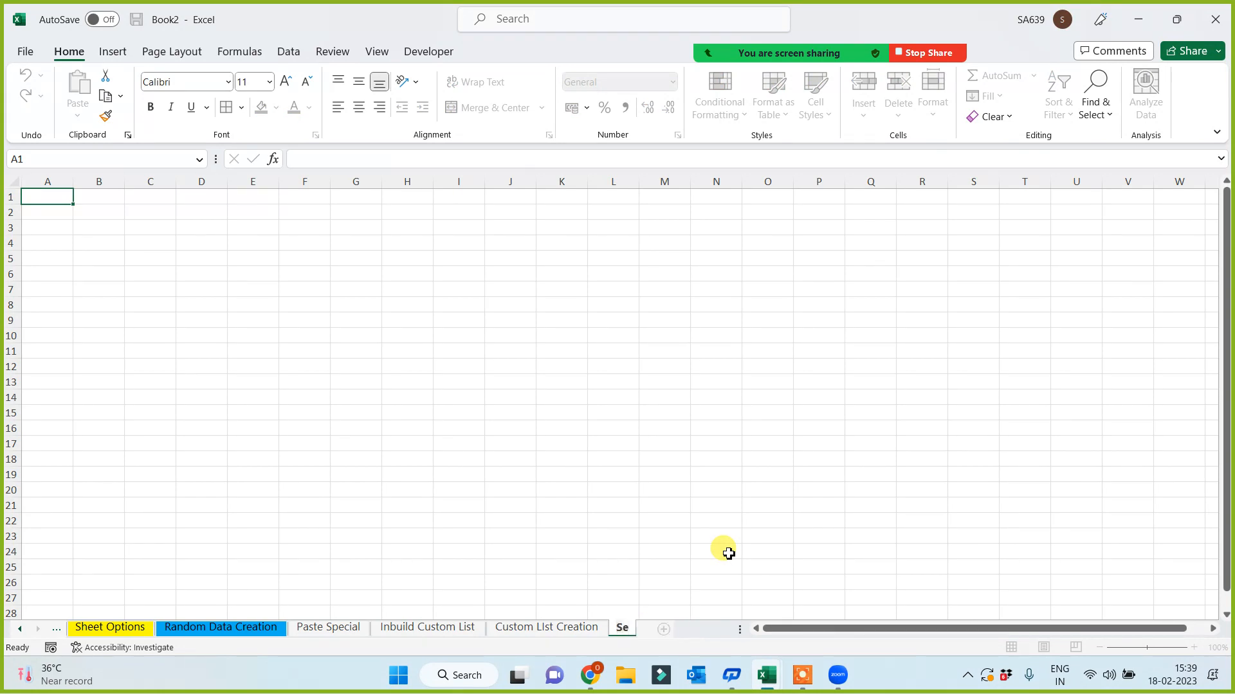
pyautogui.write('rial No. Cr')
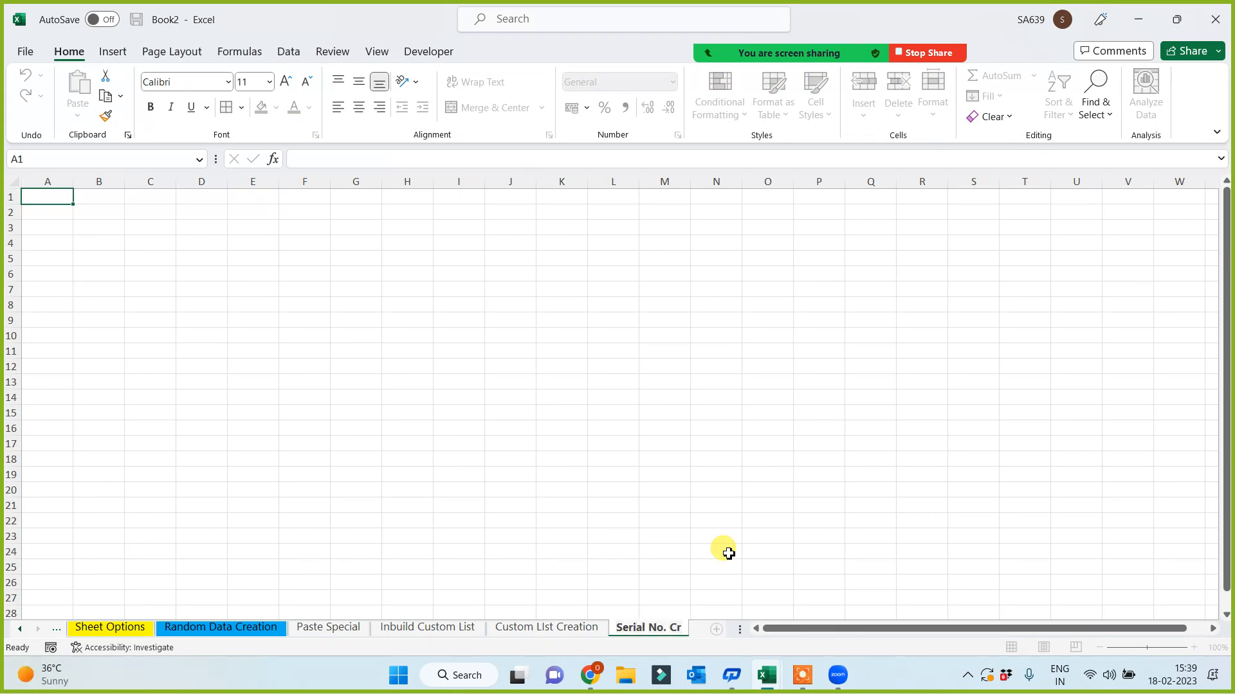
pyautogui.write('eation')
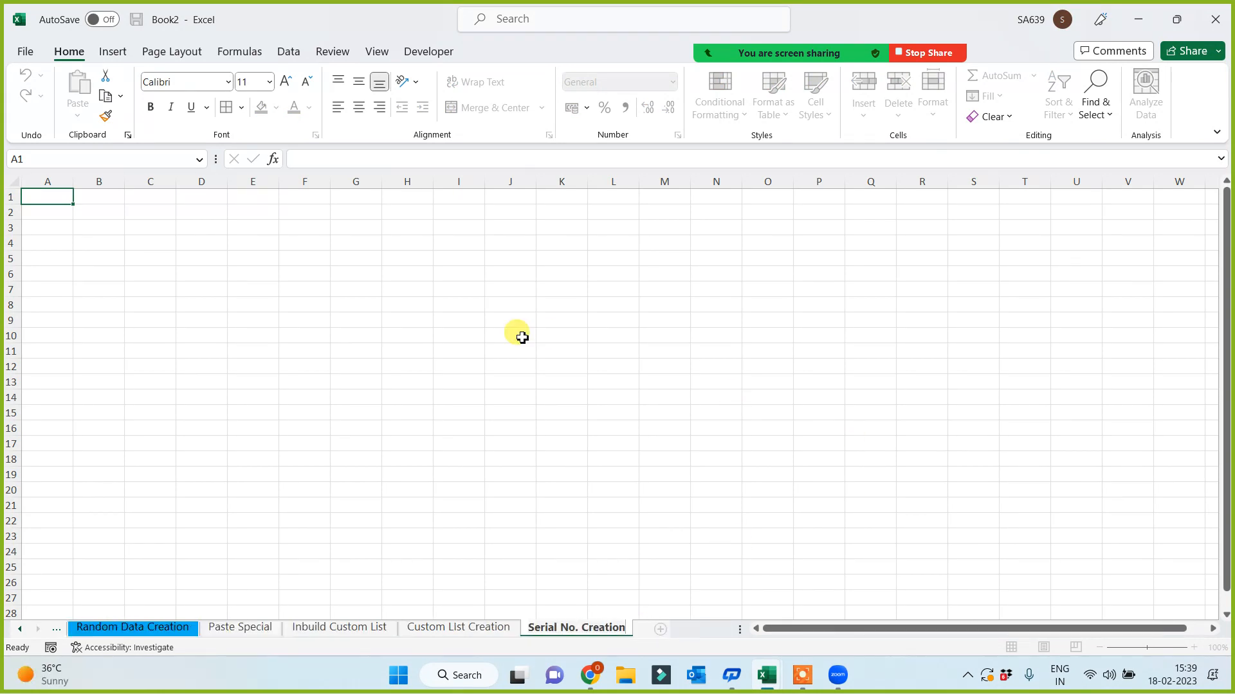
pyautogui.click(517, 335)
pyautogui.keyDown('ctrl'); pyautogui.scroll(4, 436, 353); pyautogui.keyUp('ctrl')
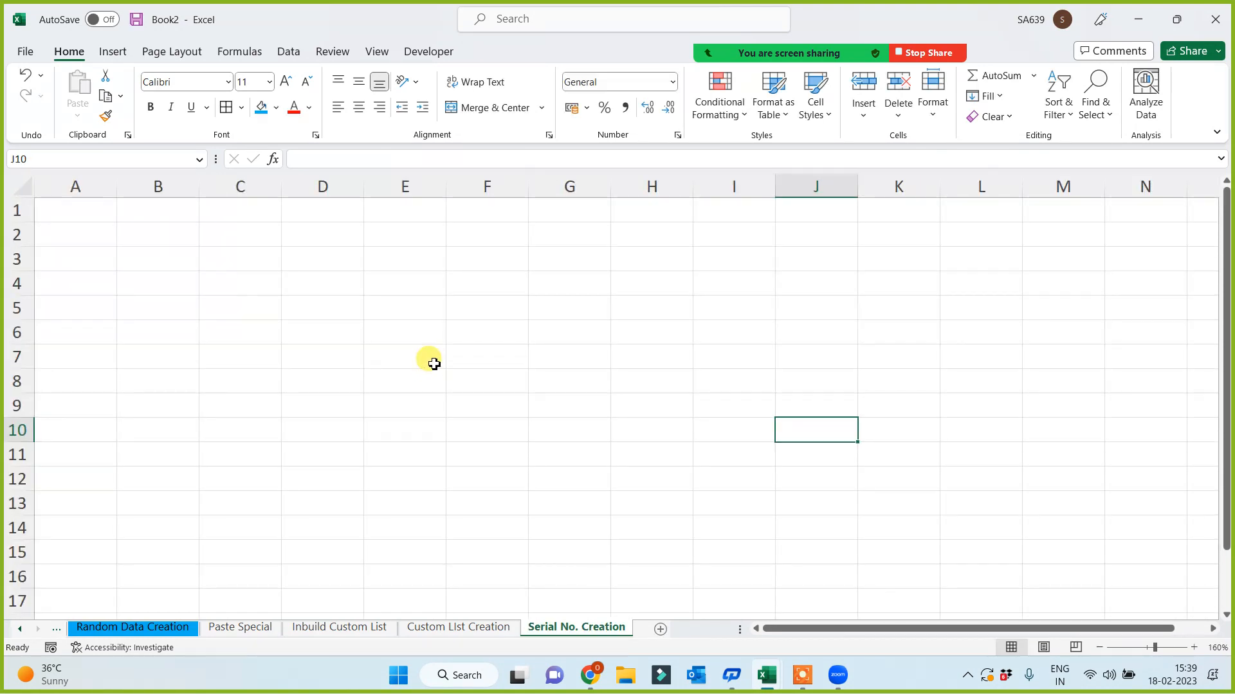
pyautogui.click(519, 350)
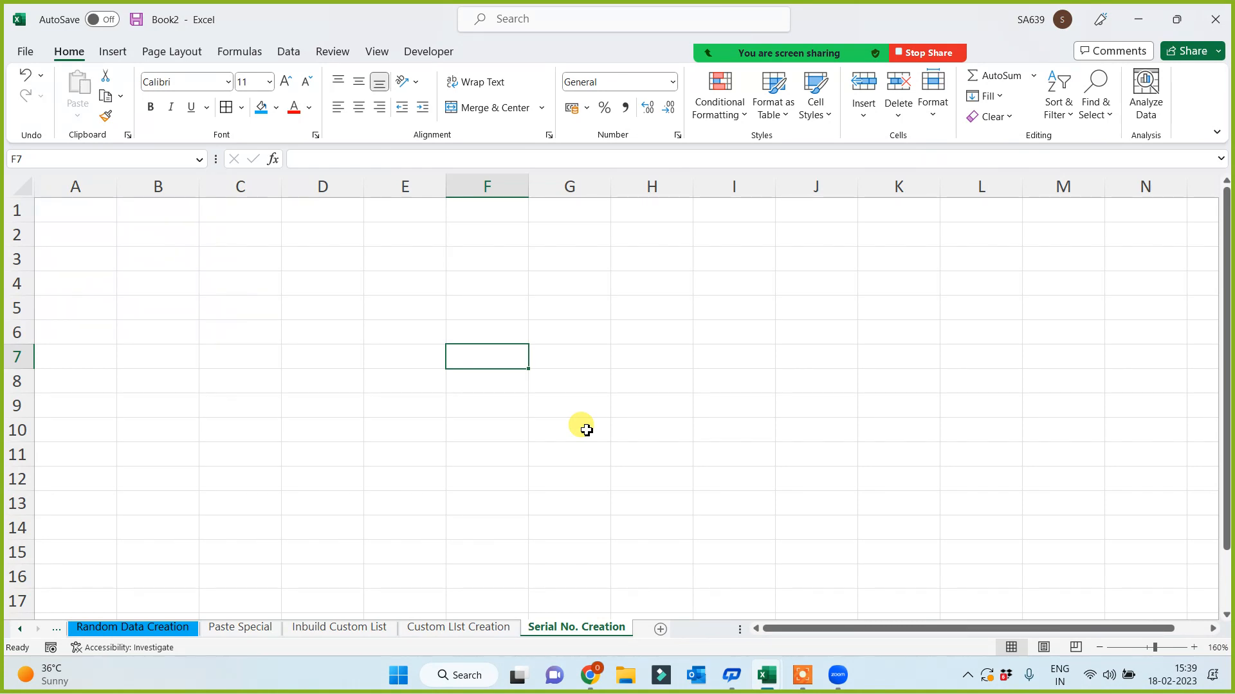
# - Insert the picture '4 How to Create Serial No.JPG' from this device at cell F2
pyautogui.click(240, 242)
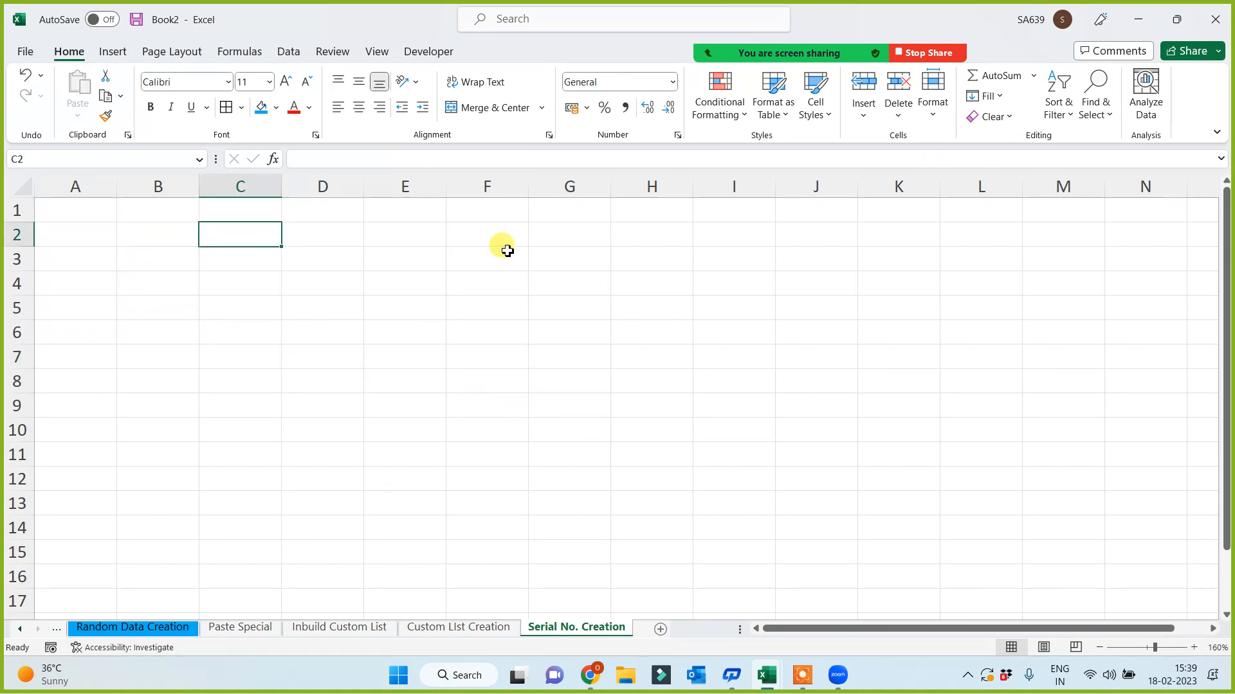
pyautogui.click(479, 241)
pyautogui.click(112, 53)
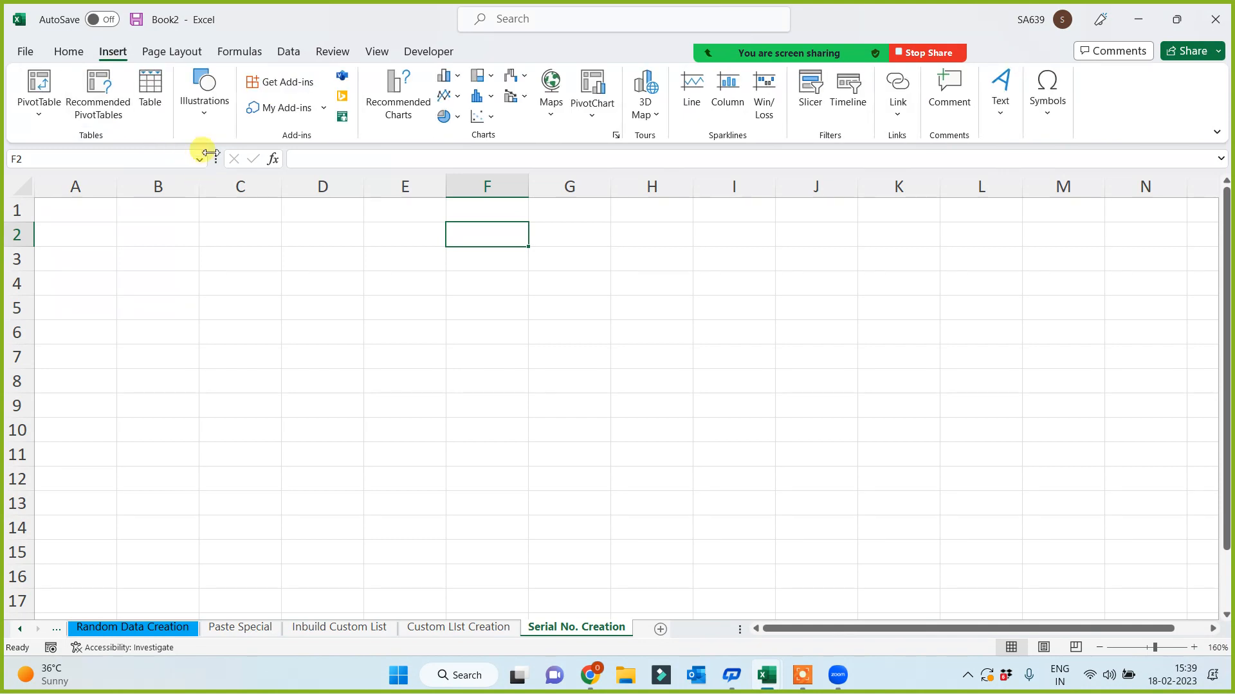
pyautogui.click(203, 126)
pyautogui.click(197, 181)
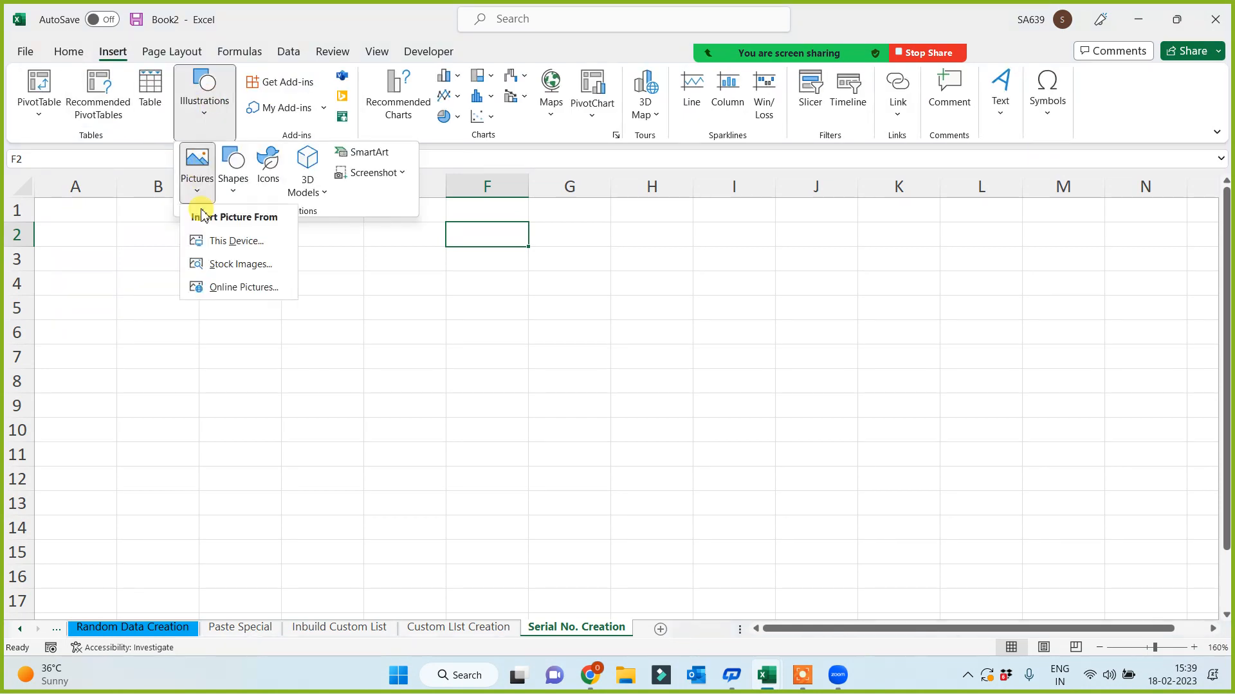
pyautogui.click(228, 241)
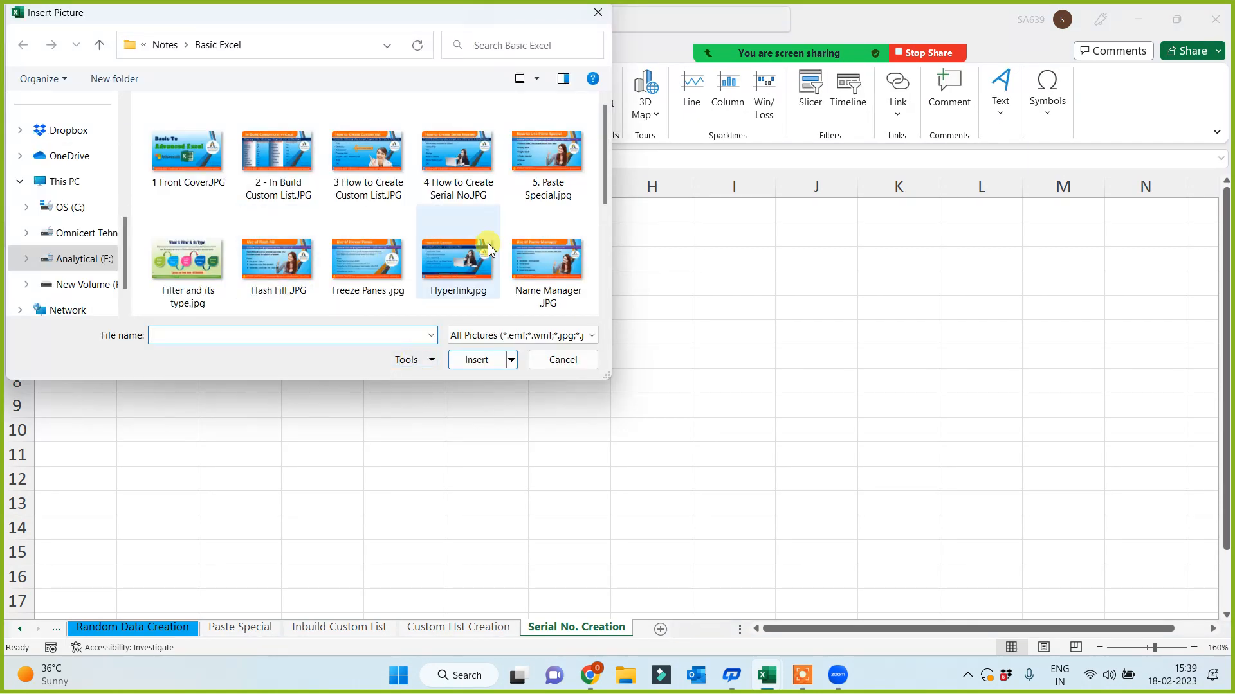
pyautogui.click(488, 193)
pyautogui.doubleClick(469, 160)
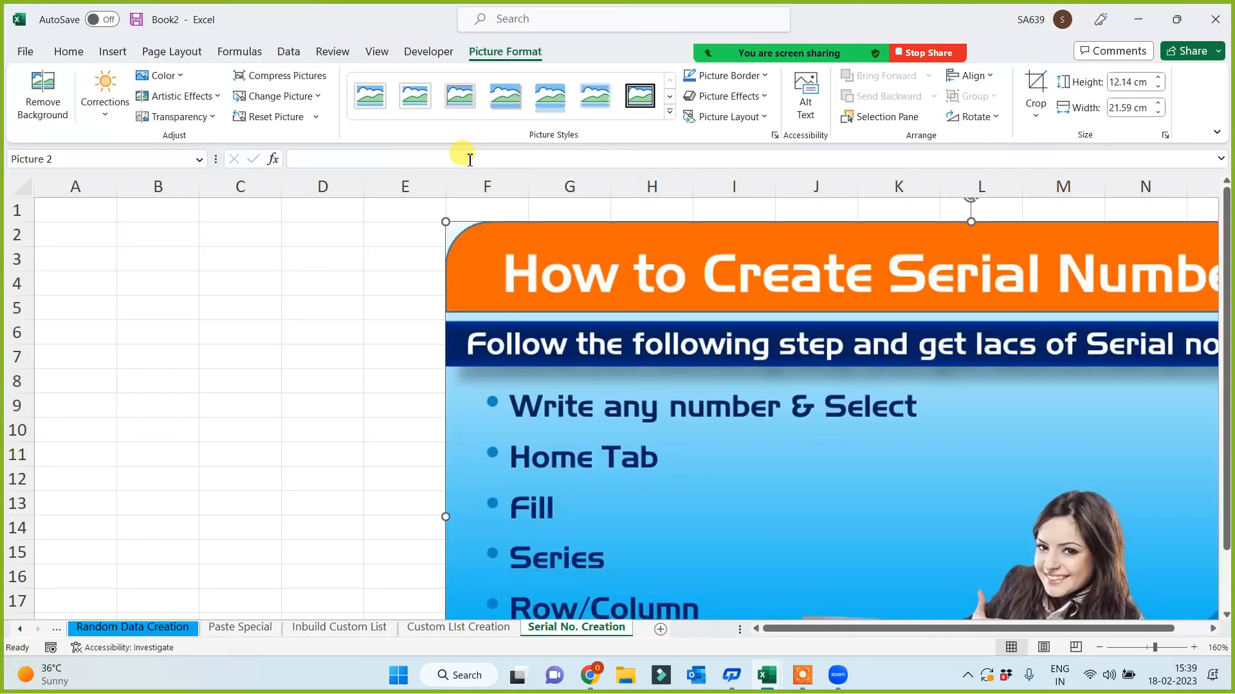
# - Set the picture height to 9 cm, then shrink and reposition it beside columns A–E
pyautogui.click(1129, 81)
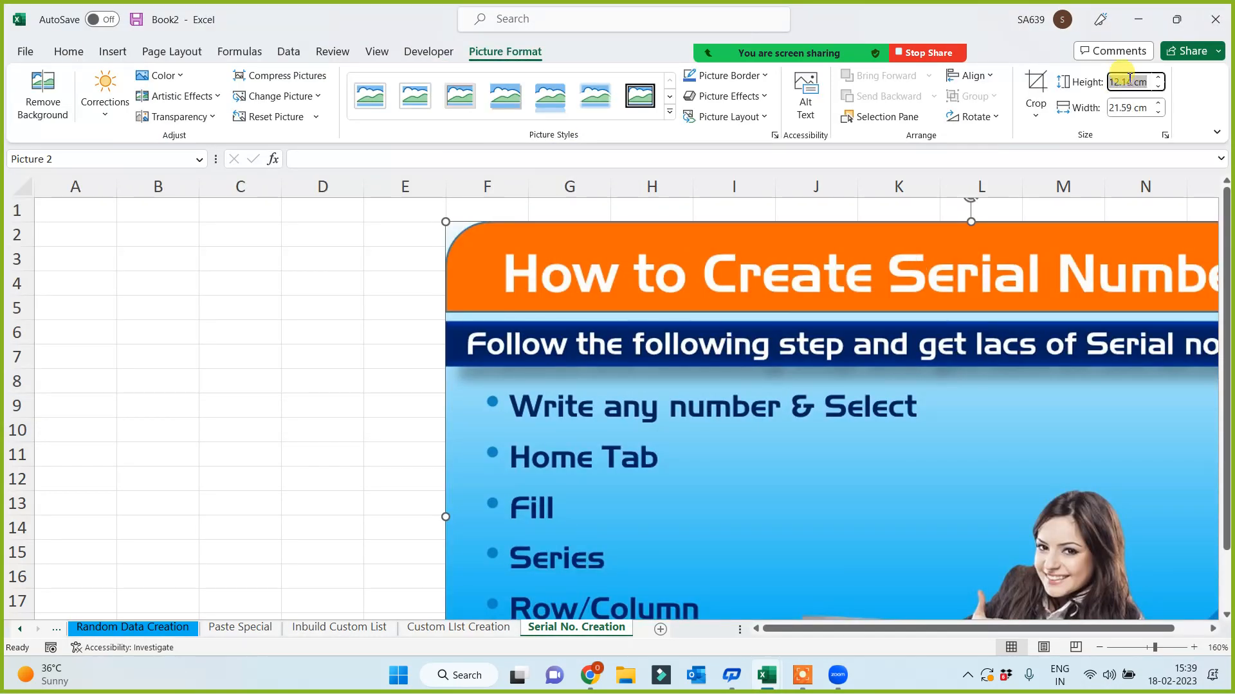
pyautogui.write('9')
pyautogui.press('Return')
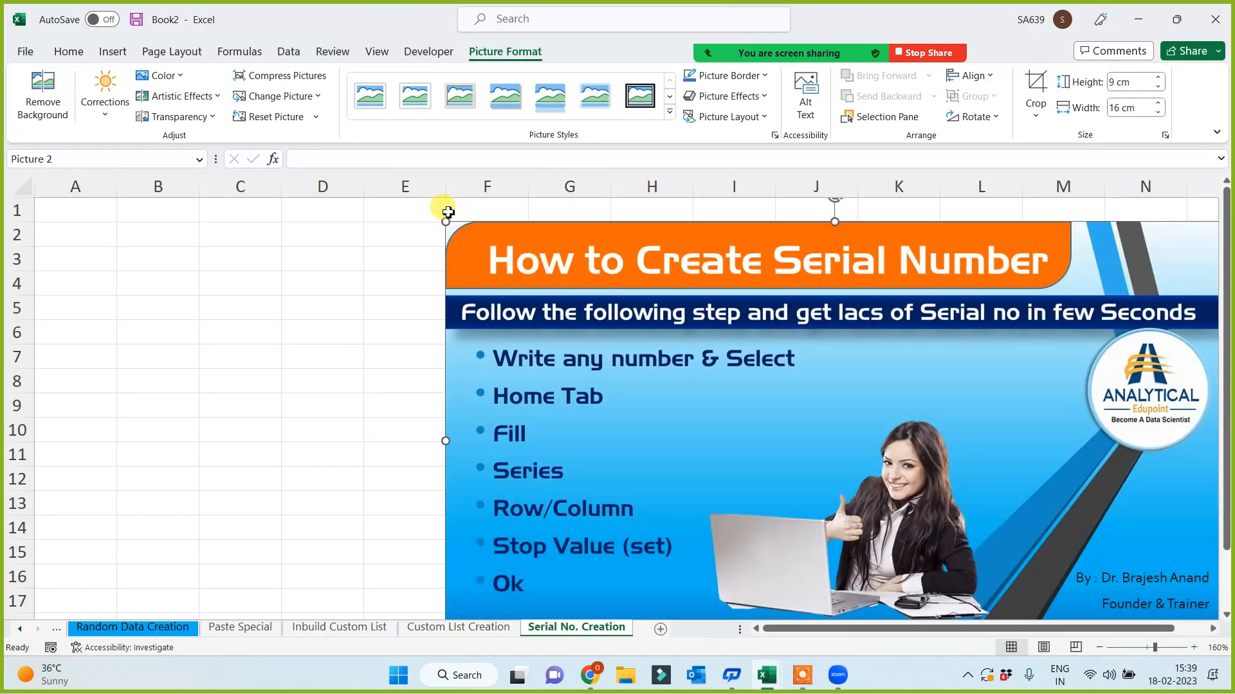
pyautogui.moveTo(446, 220); pyautogui.dragTo(525, 266)
pyautogui.moveTo(743, 465); pyautogui.dragTo(716, 408)
pyautogui.moveTo(204, 422); pyautogui.dragTo(207, 406)
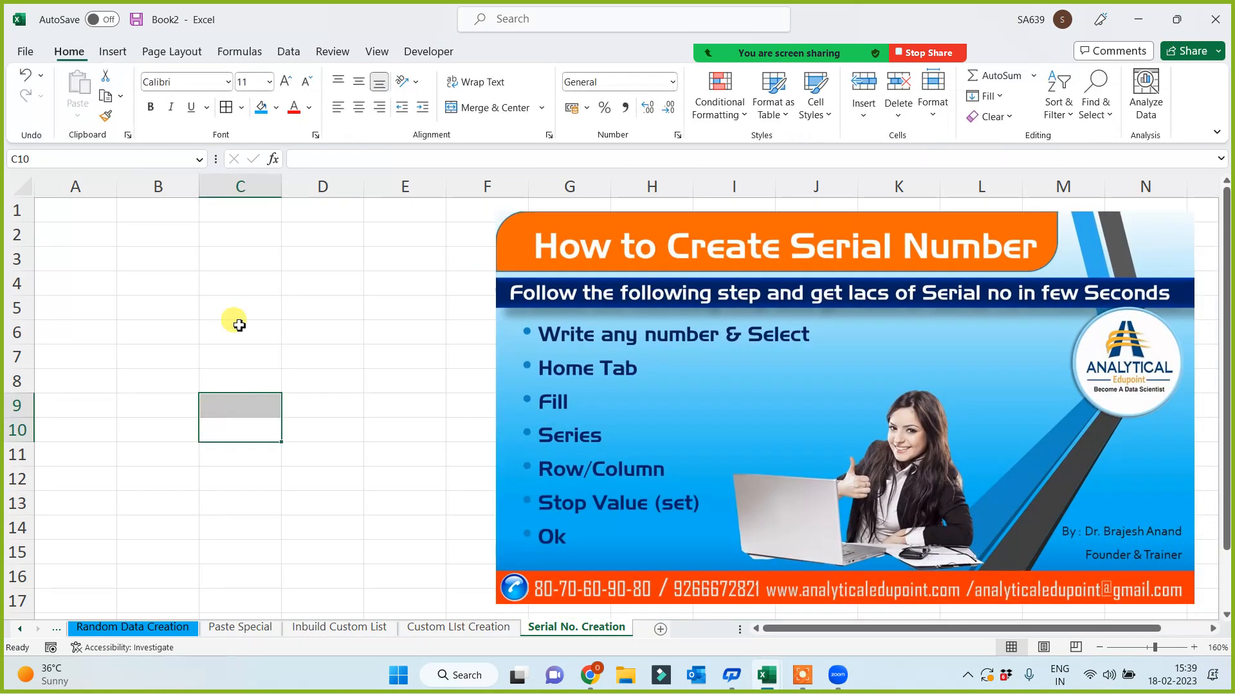
pyautogui.click(249, 245)
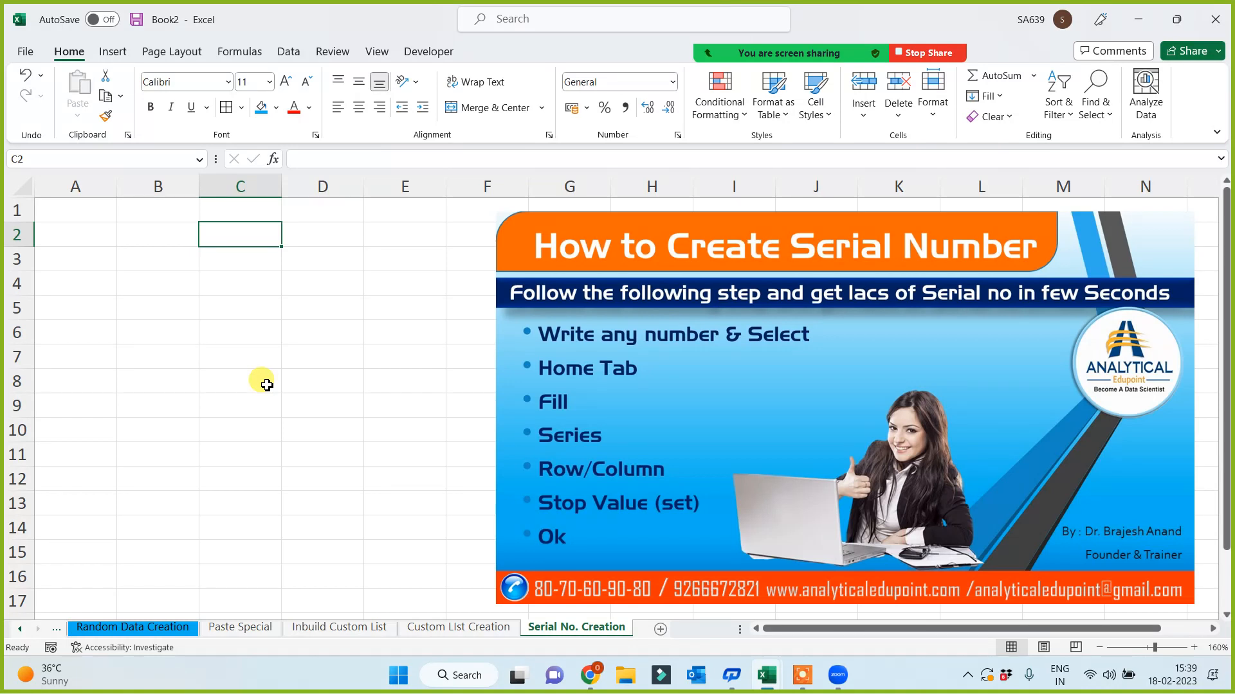
# - Type the heading 'Bill No.' in A1 and the first bill number 1001 in A2
pyautogui.click(92, 212)
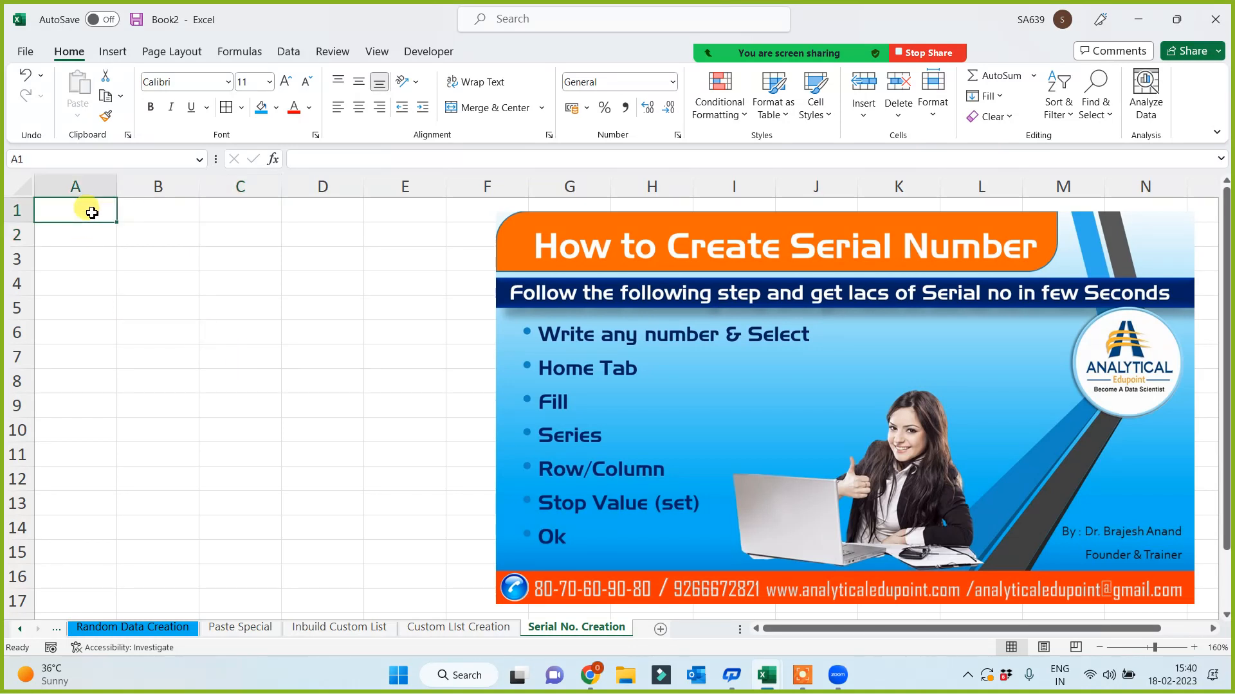
pyautogui.write('Bill No.')
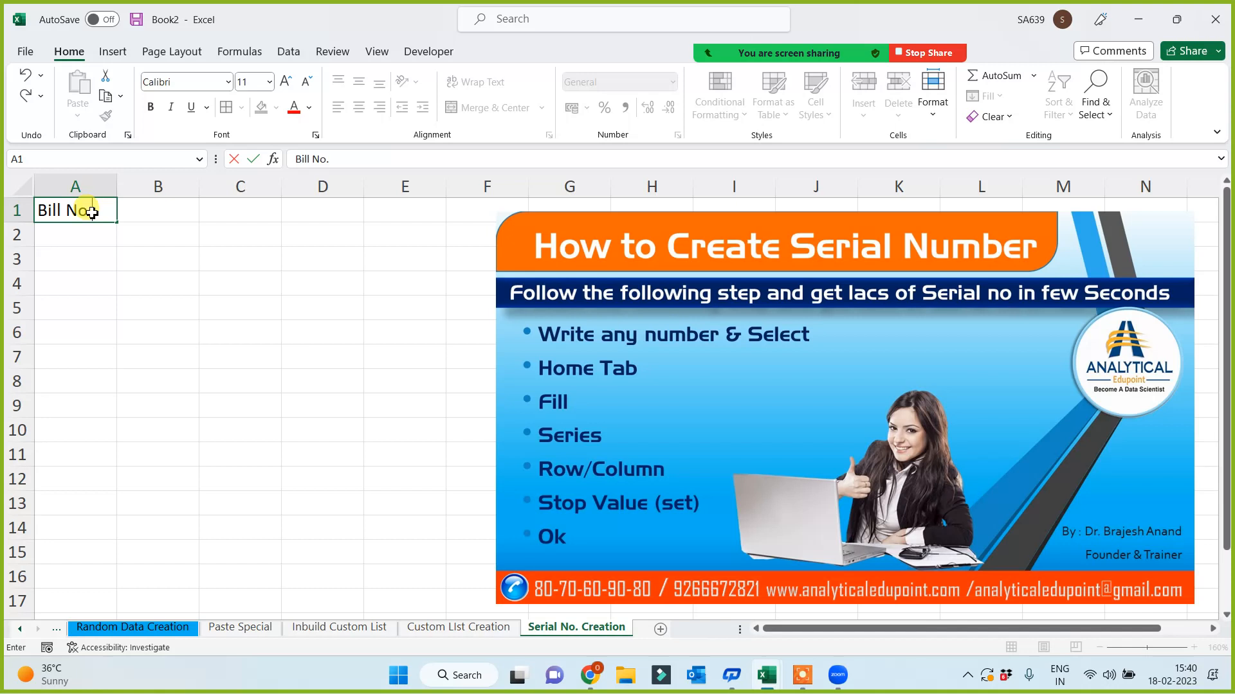
pyautogui.press('Return')
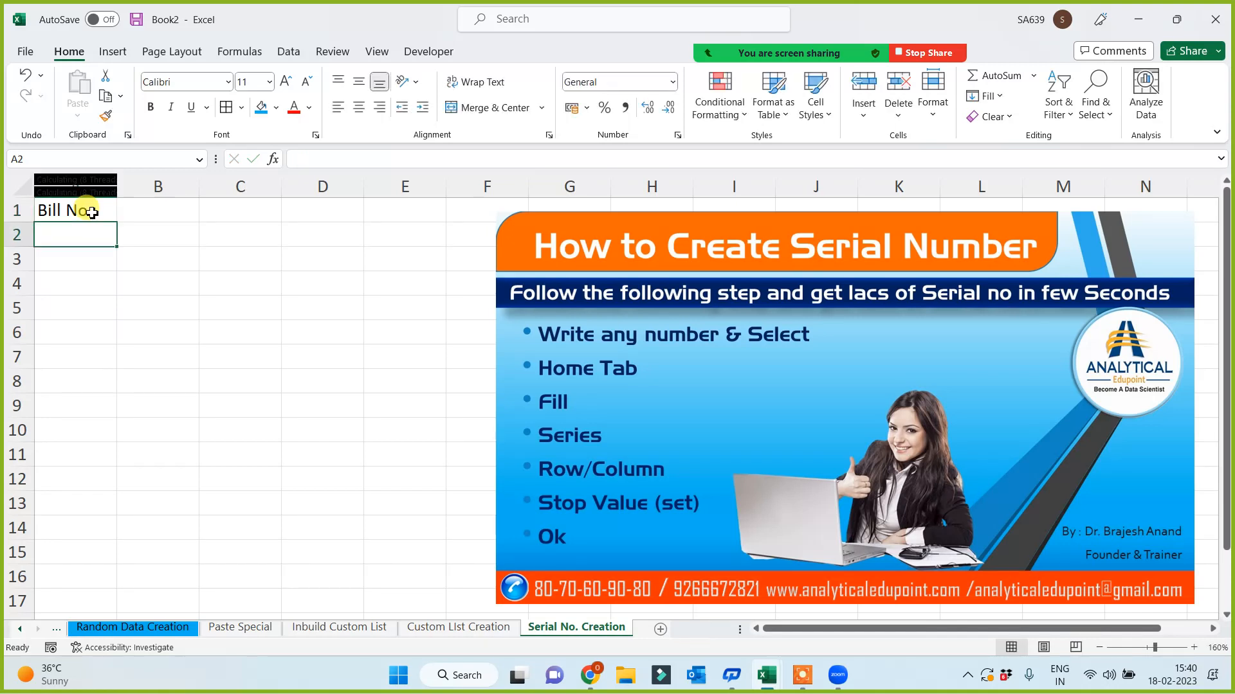
pyautogui.write('1001')
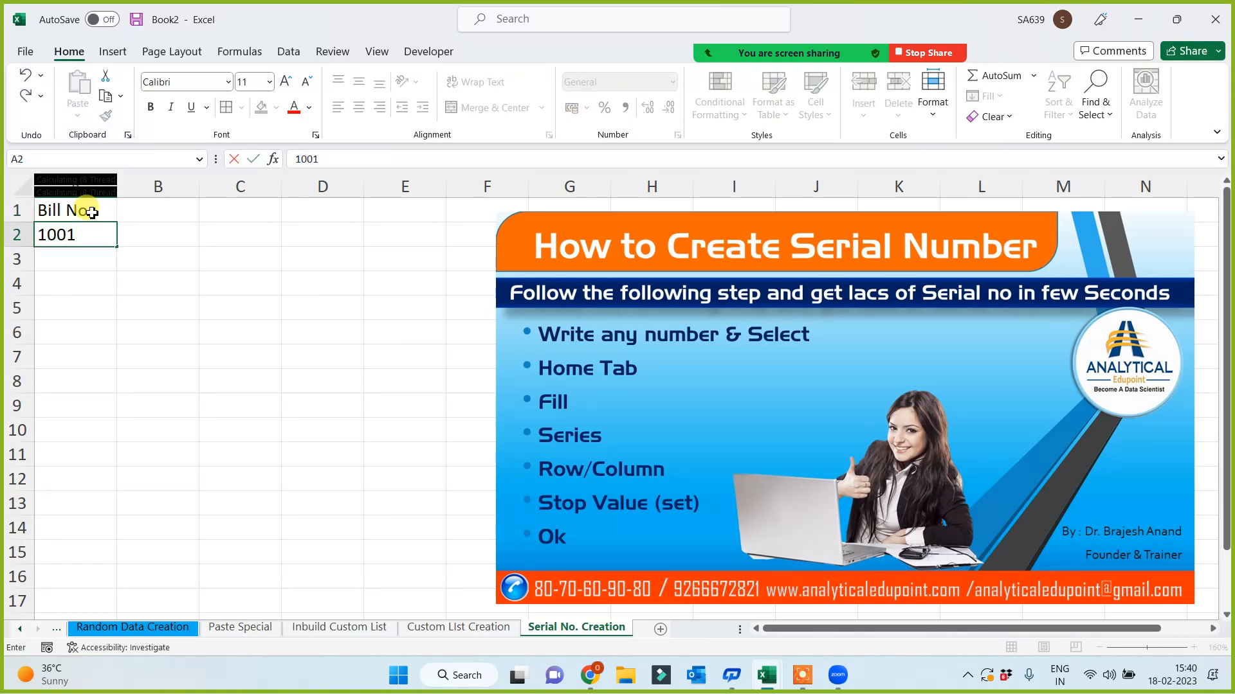
pyautogui.press('Return')
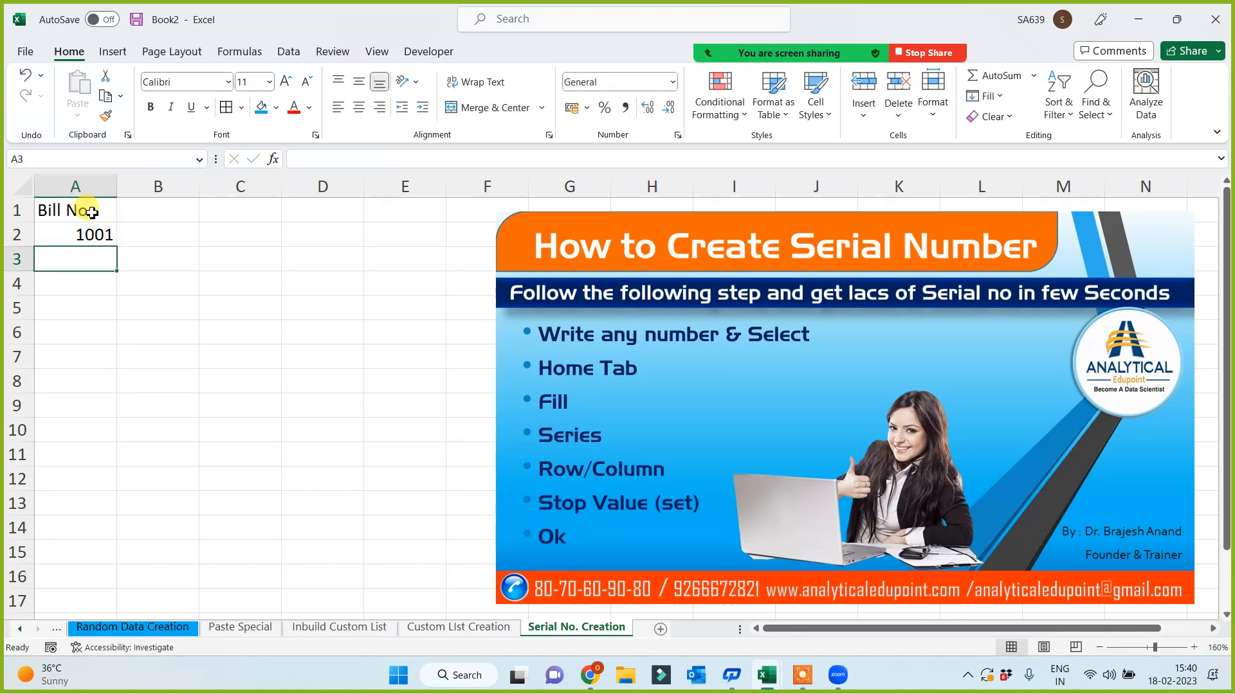
pyautogui.click(91, 234)
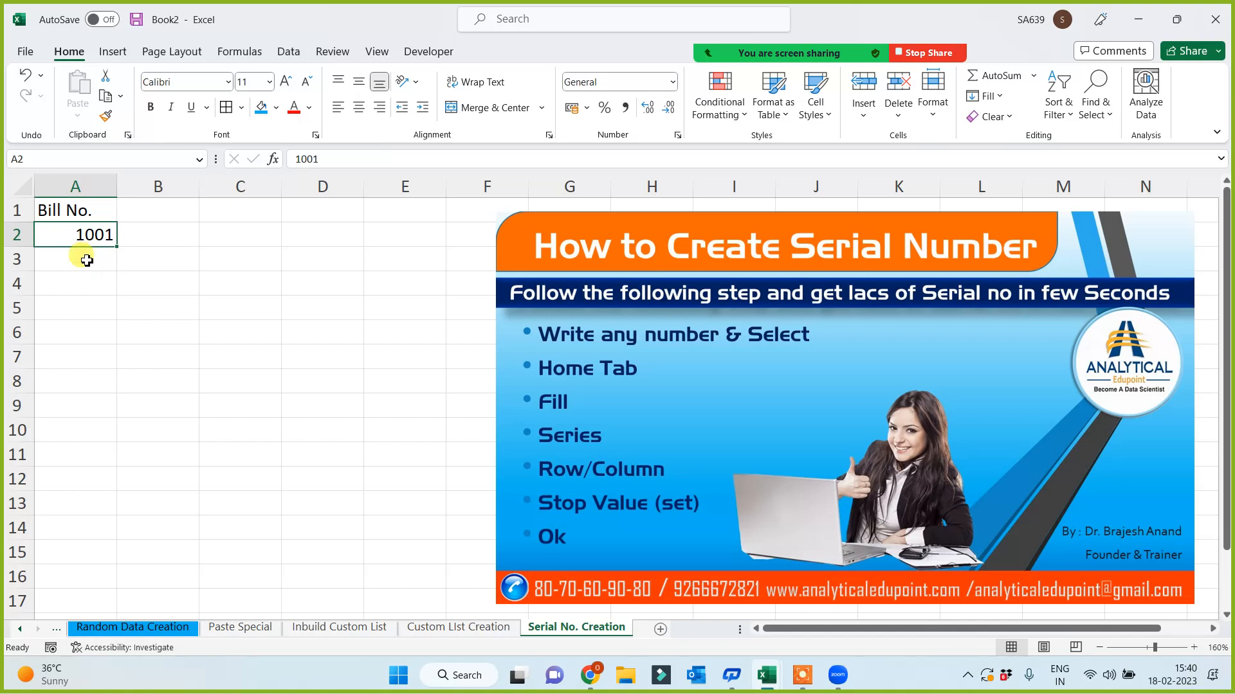
# - Enter bill numbers 1002, 1003, 1004 and 1005 in A3:A6
pyautogui.click(88, 257)
pyautogui.write('1002')
pyautogui.press('Return')
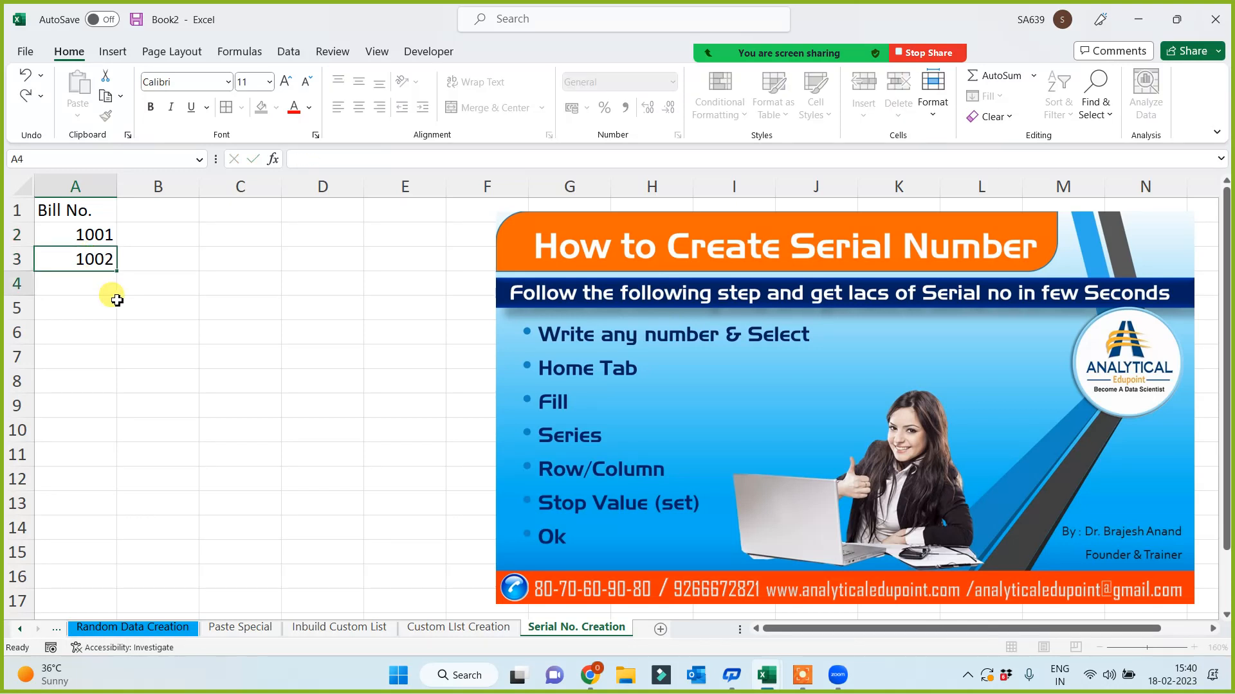
pyautogui.write('1003')
pyautogui.press('Return')
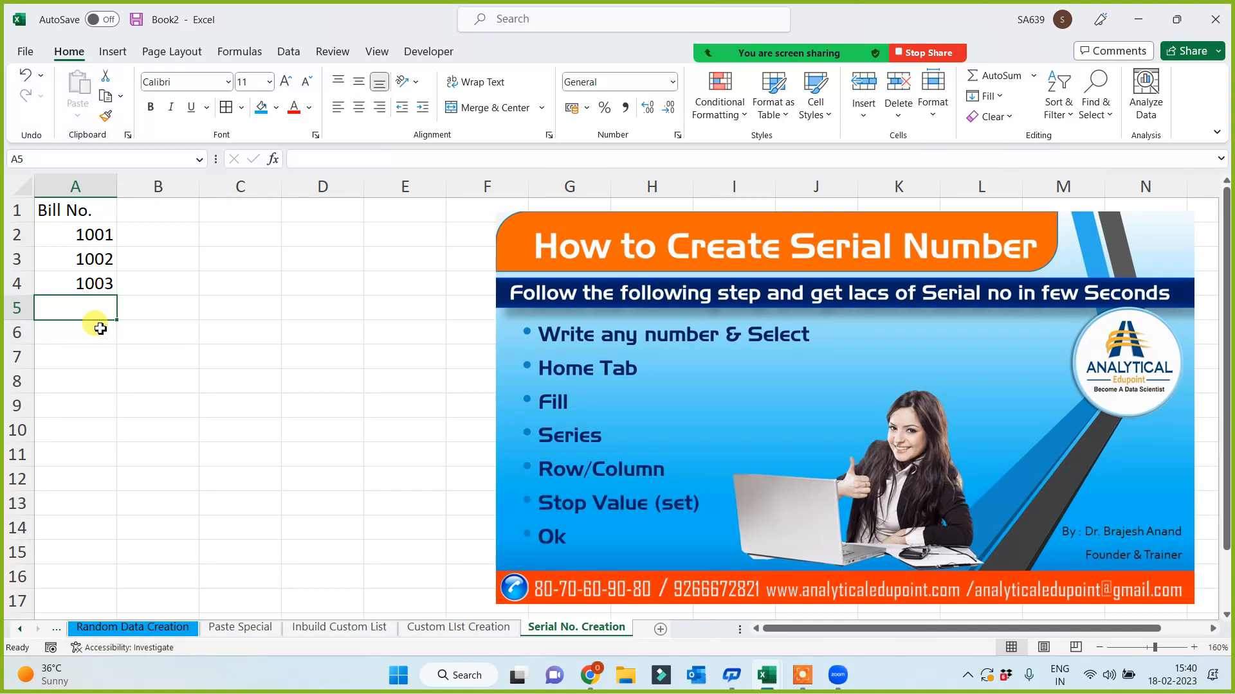
pyautogui.write('1004')
pyautogui.press('Return')
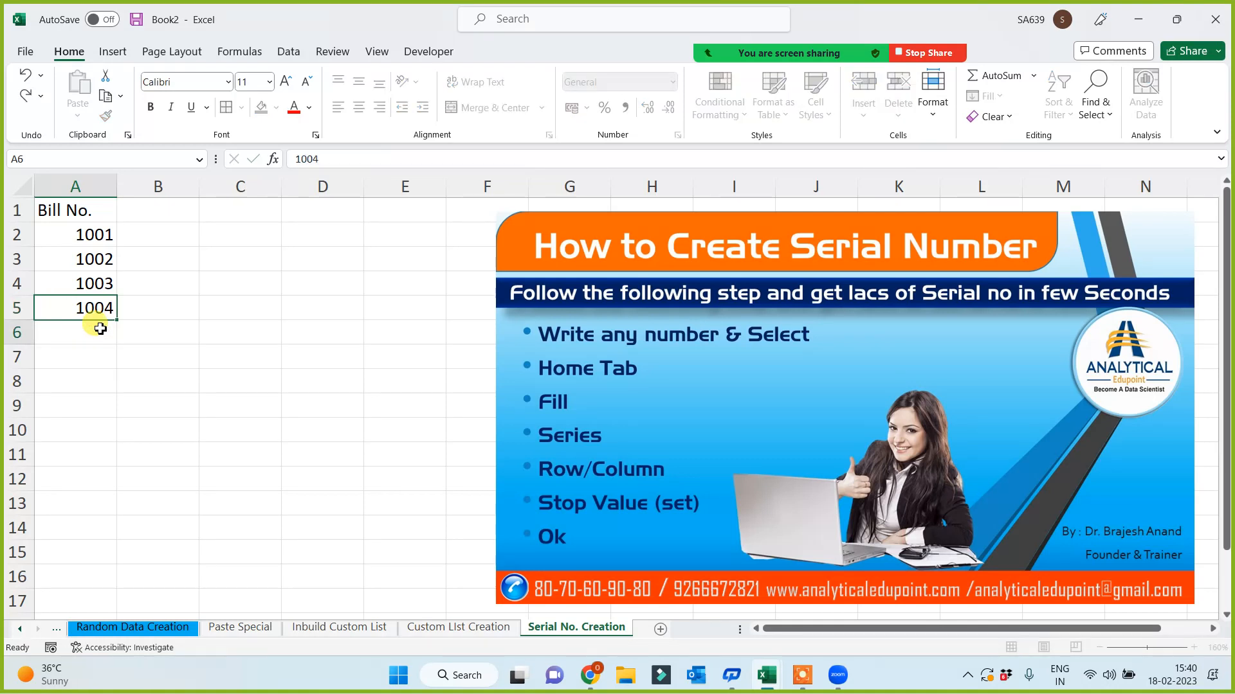
pyautogui.write('1000')
pyautogui.press('BackSpace')
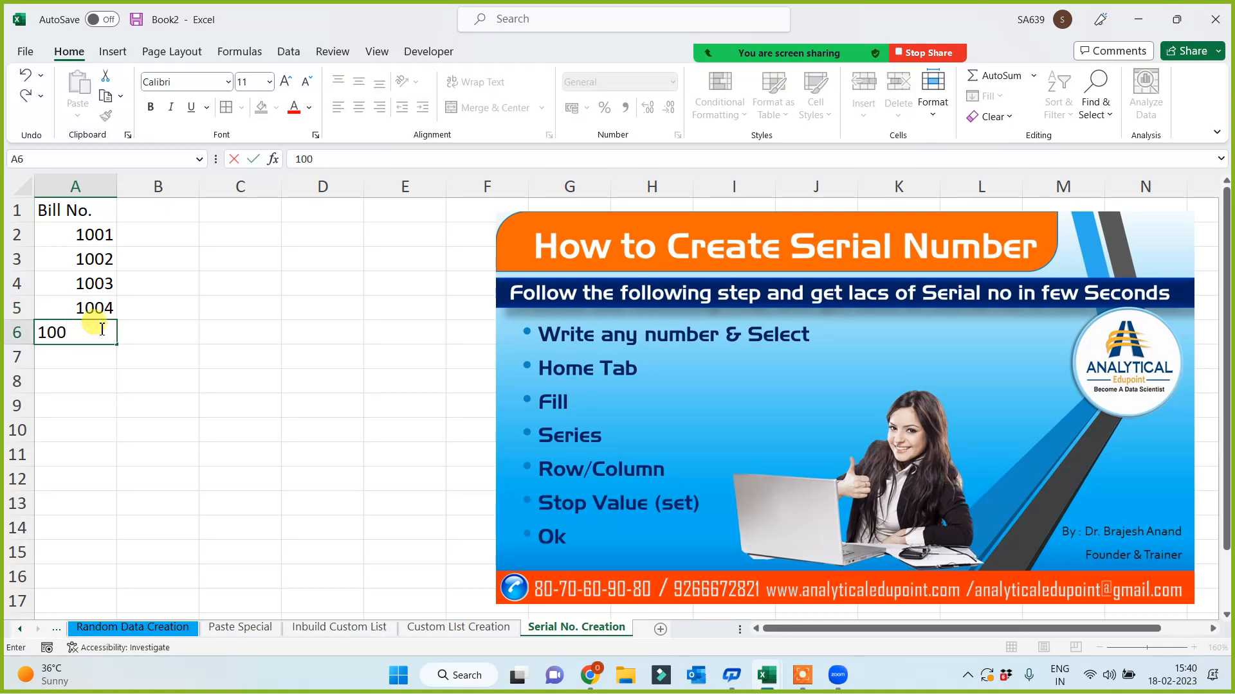
pyautogui.write('5')
pyautogui.press('Return')
# - Add the note '4-5 months' in cell C6
pyautogui.click(271, 383)
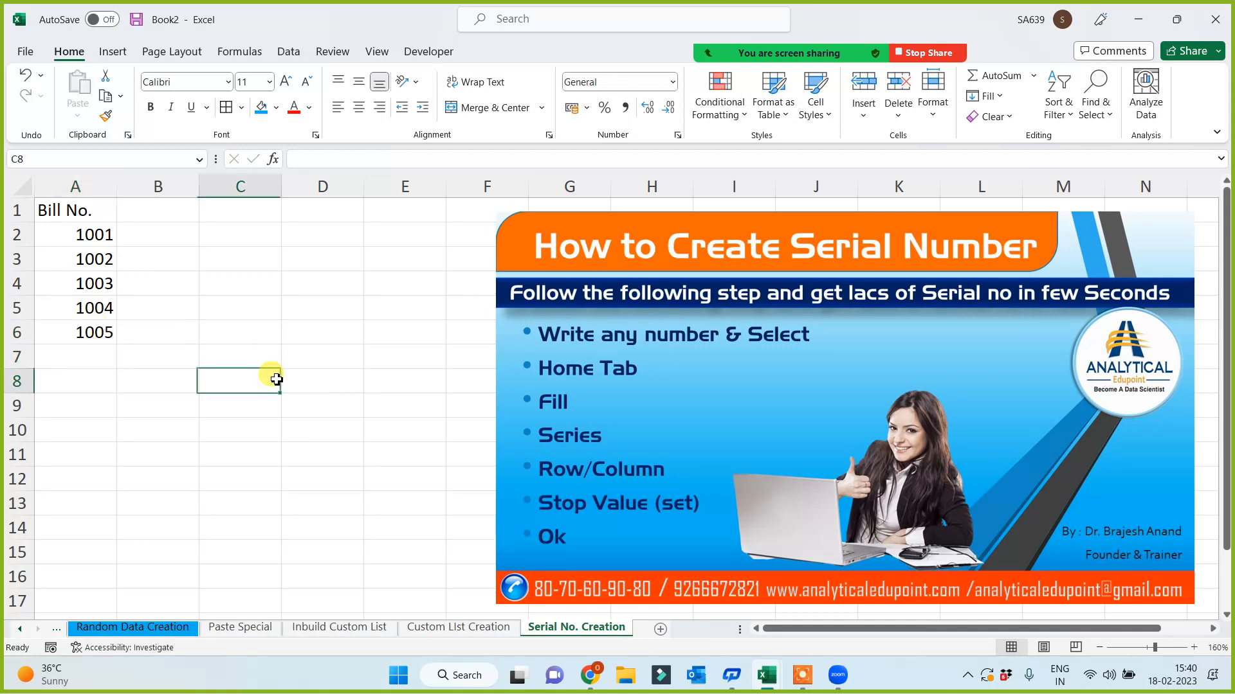
pyautogui.click(275, 338)
pyautogui.write('4-5 months')
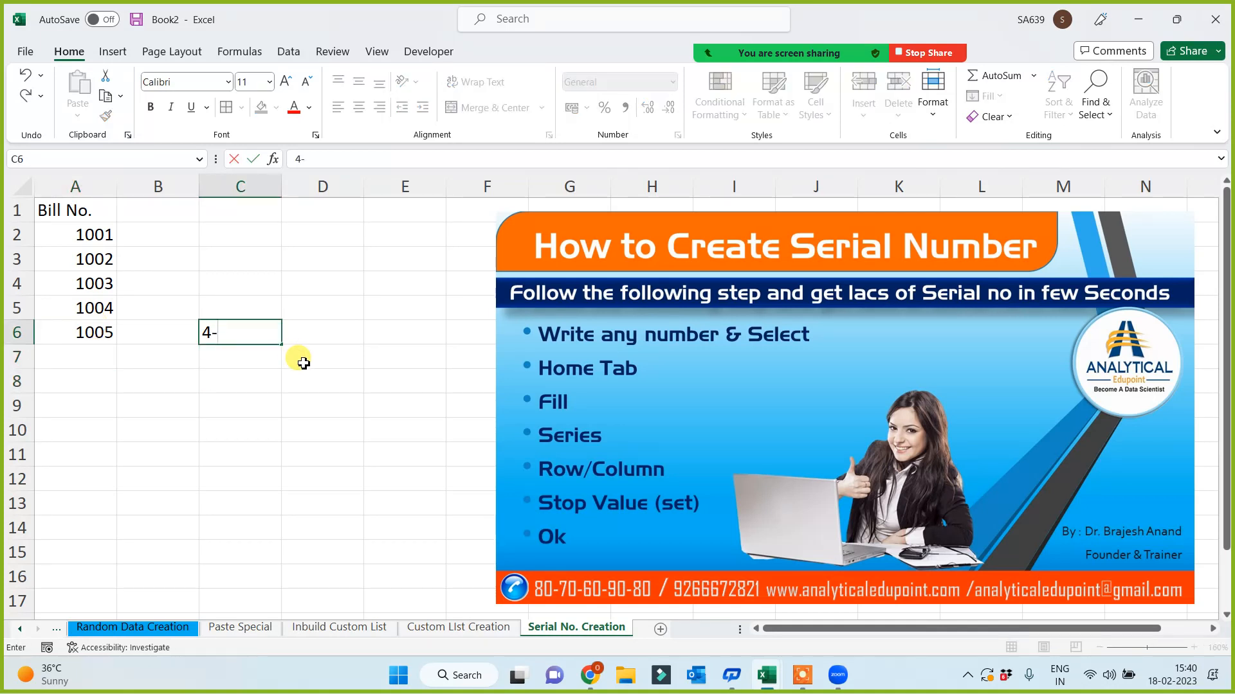
pyautogui.click(318, 452)
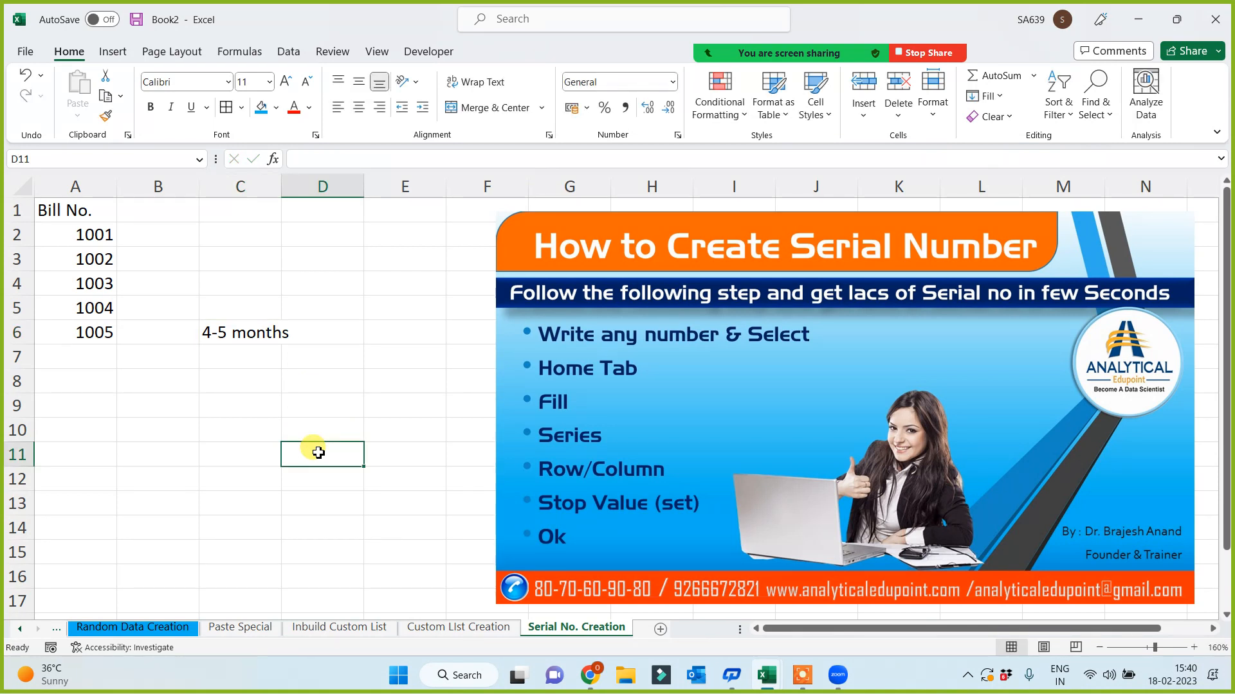
# - Clear bill numbers 1003–1005 from column A and widen column C
pyautogui.moveTo(72, 281); pyautogui.dragTo(80, 382)
pyautogui.press('Delete')
pyautogui.click(139, 450)
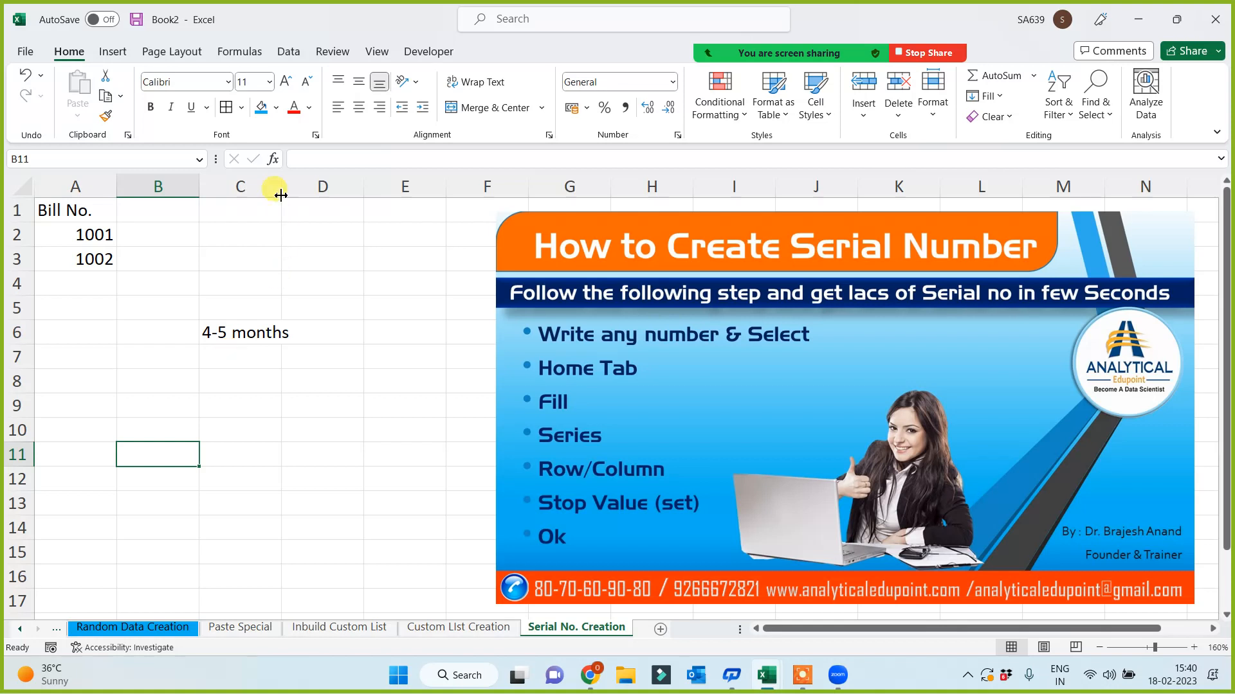
pyautogui.moveTo(281, 195); pyautogui.dragTo(294, 195)
pyautogui.click(231, 427)
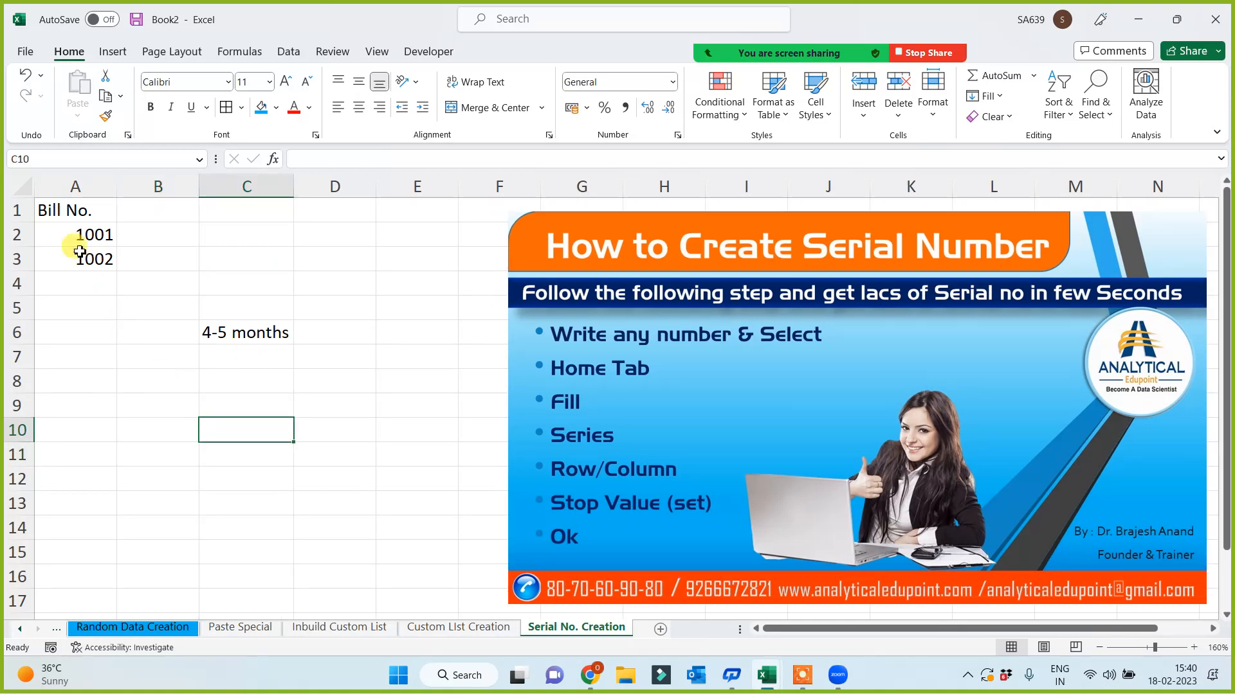
# - Enter 1 and 2 in B2:B3 and fill serial numbers down column B to 566
pyautogui.moveTo(75, 233); pyautogui.dragTo(76, 257)
pyautogui.click(83, 394)
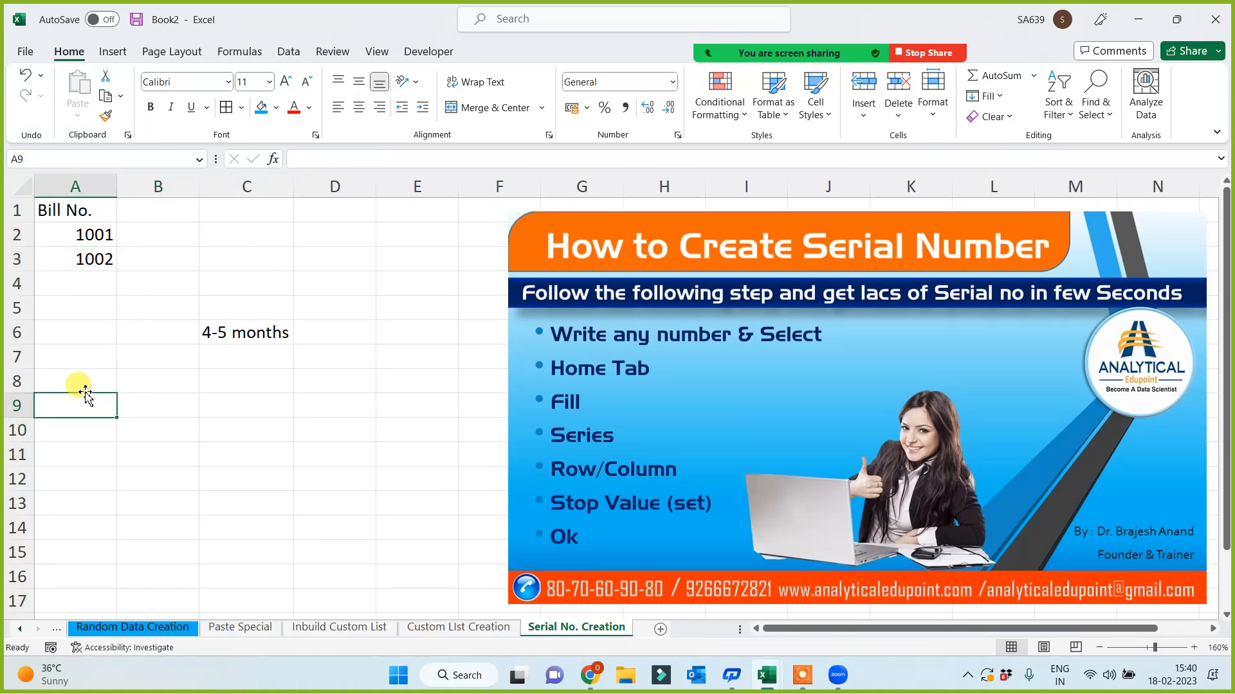
pyautogui.click(136, 233)
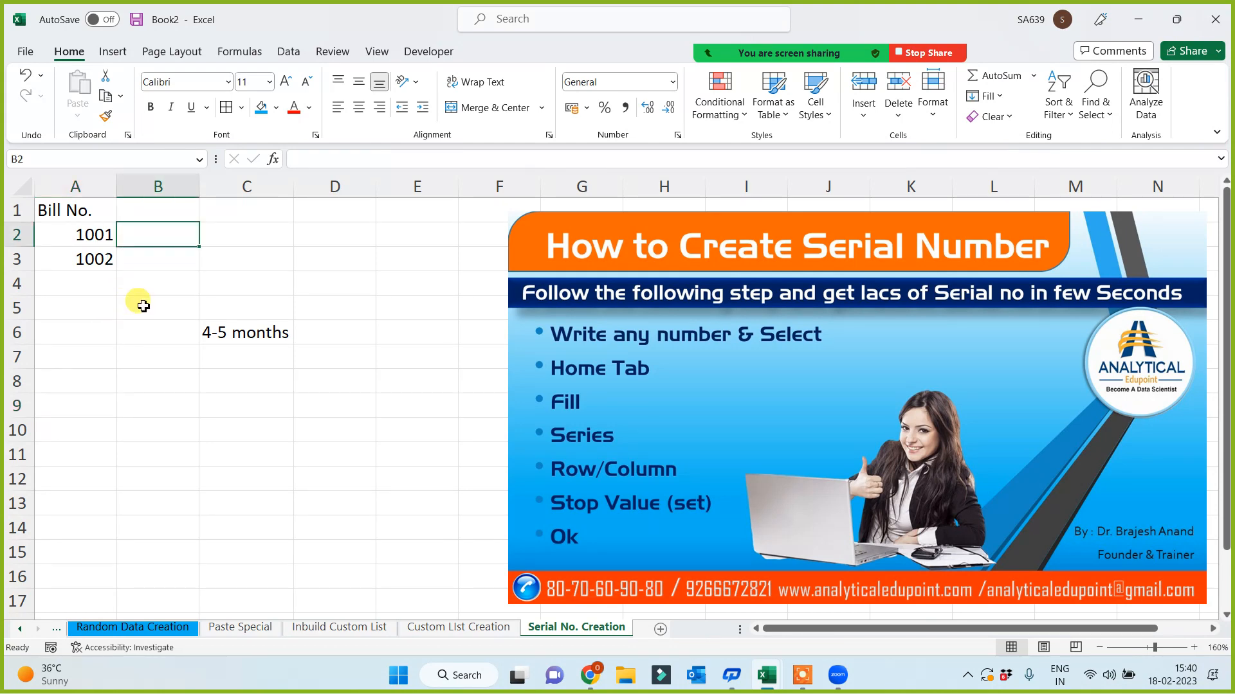
pyautogui.write('1')
pyautogui.press('Return')
pyautogui.write('2')
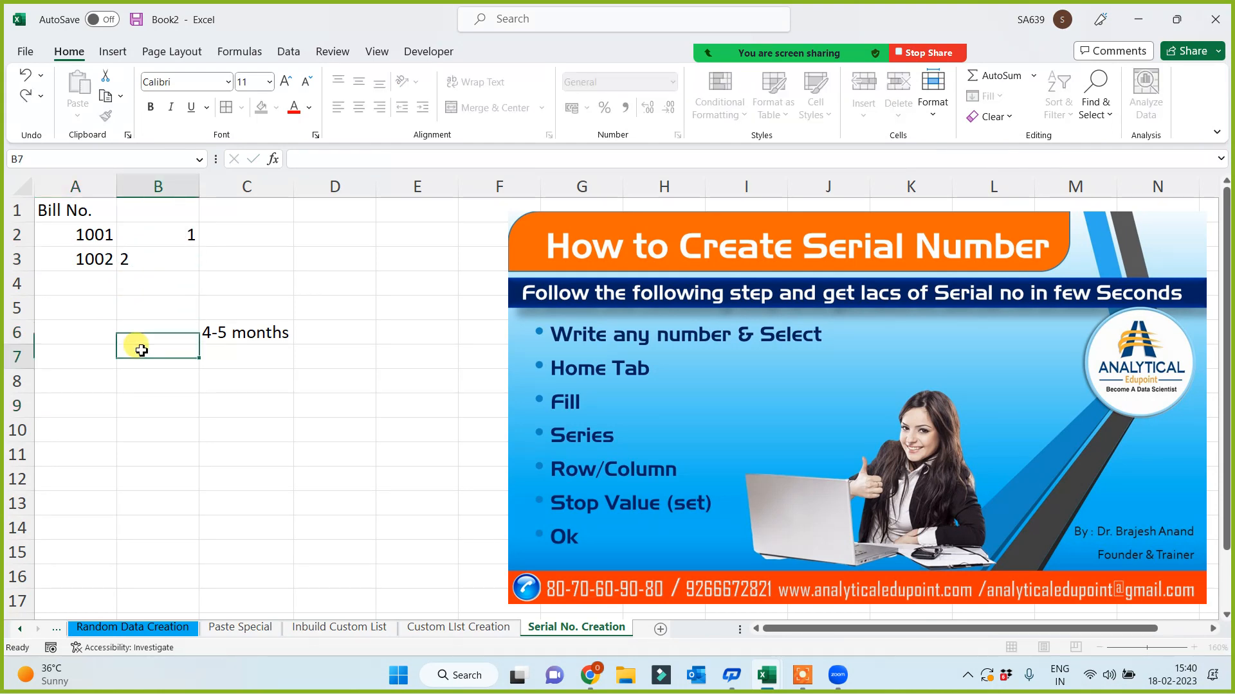
pyautogui.moveTo(171, 235); pyautogui.dragTo(367, 530)
pyautogui.click(173, 521)
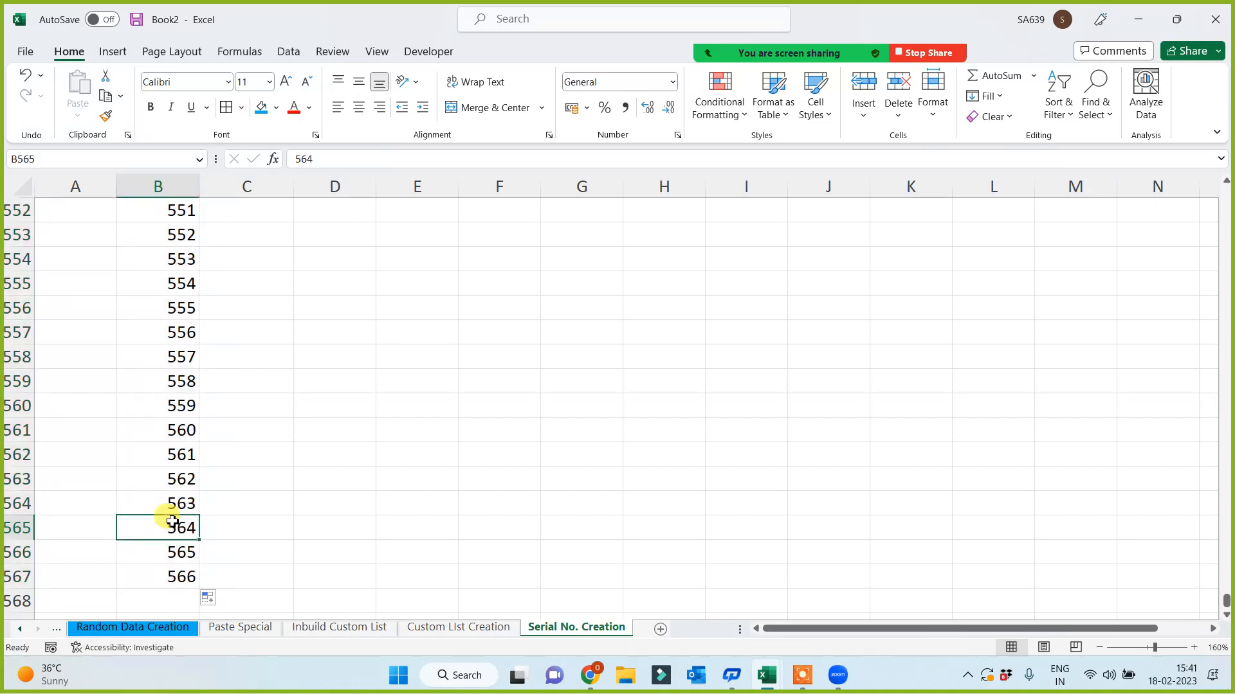
# - Extend the bill numbers from A2:A3 down column A through 1567
pyautogui.hotkey('ctrl', 'Up')
pyautogui.scroll(1, 86, 261)
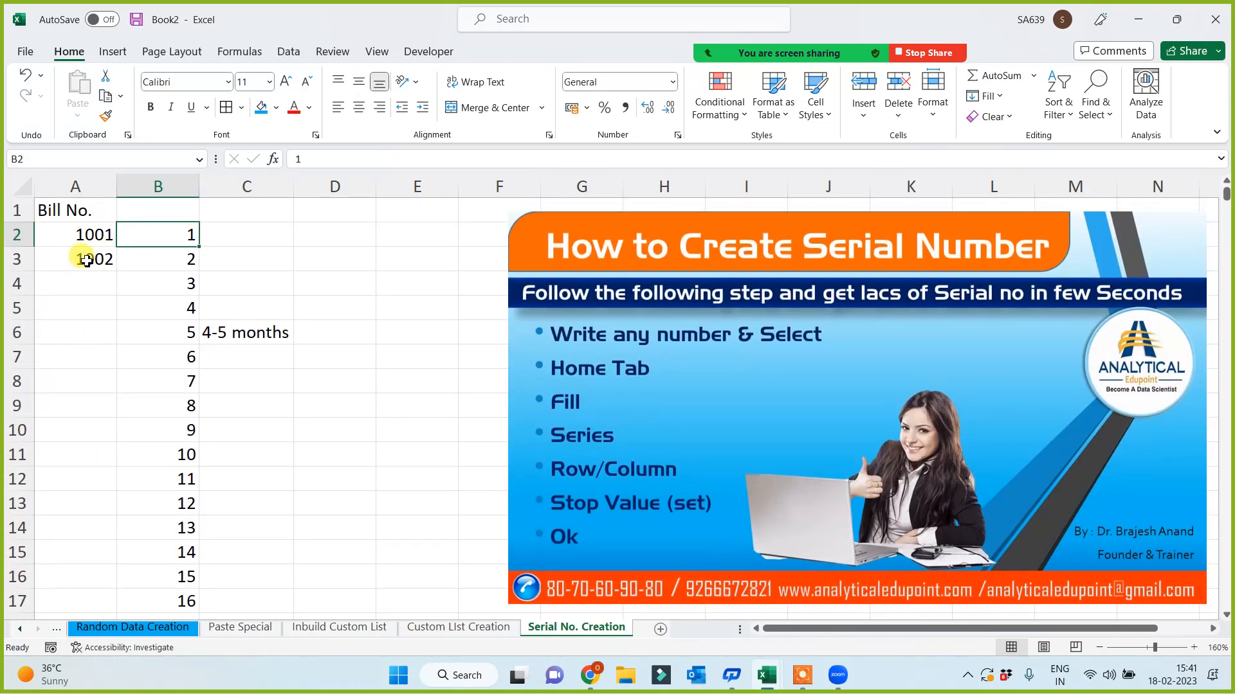
pyautogui.moveTo(91, 234); pyautogui.dragTo(64, 577)
pyautogui.click(85, 512)
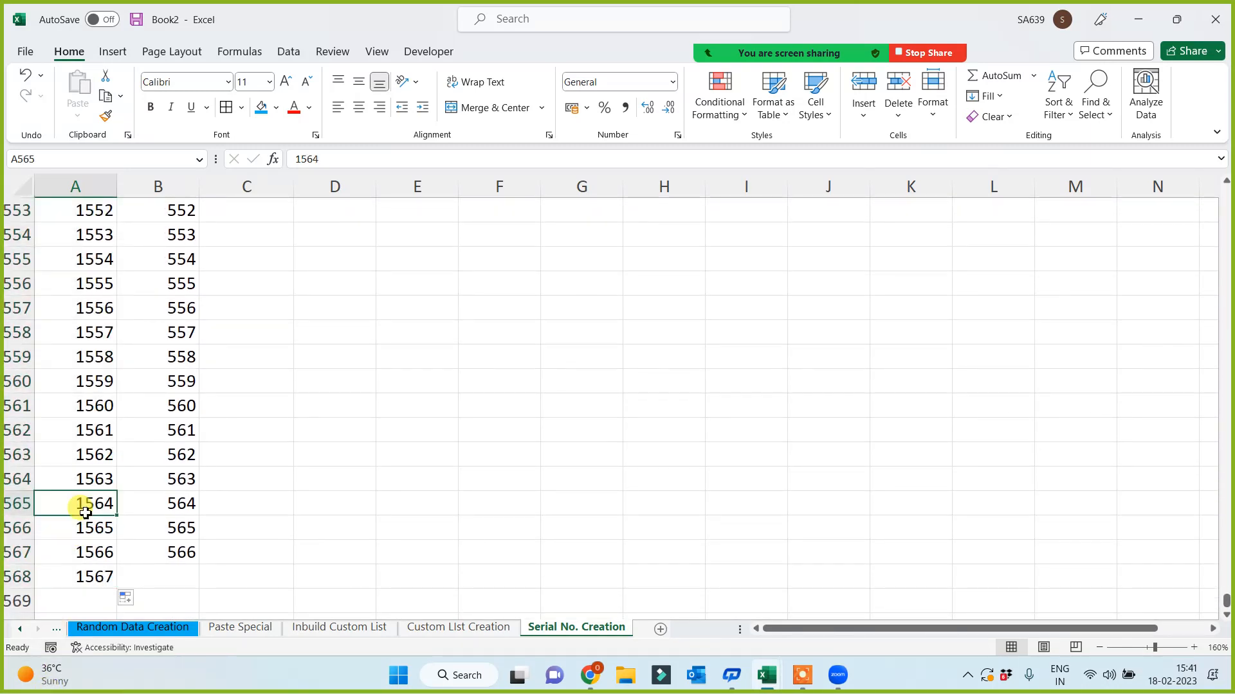
pyautogui.hotkey('ctrl', 'Home')
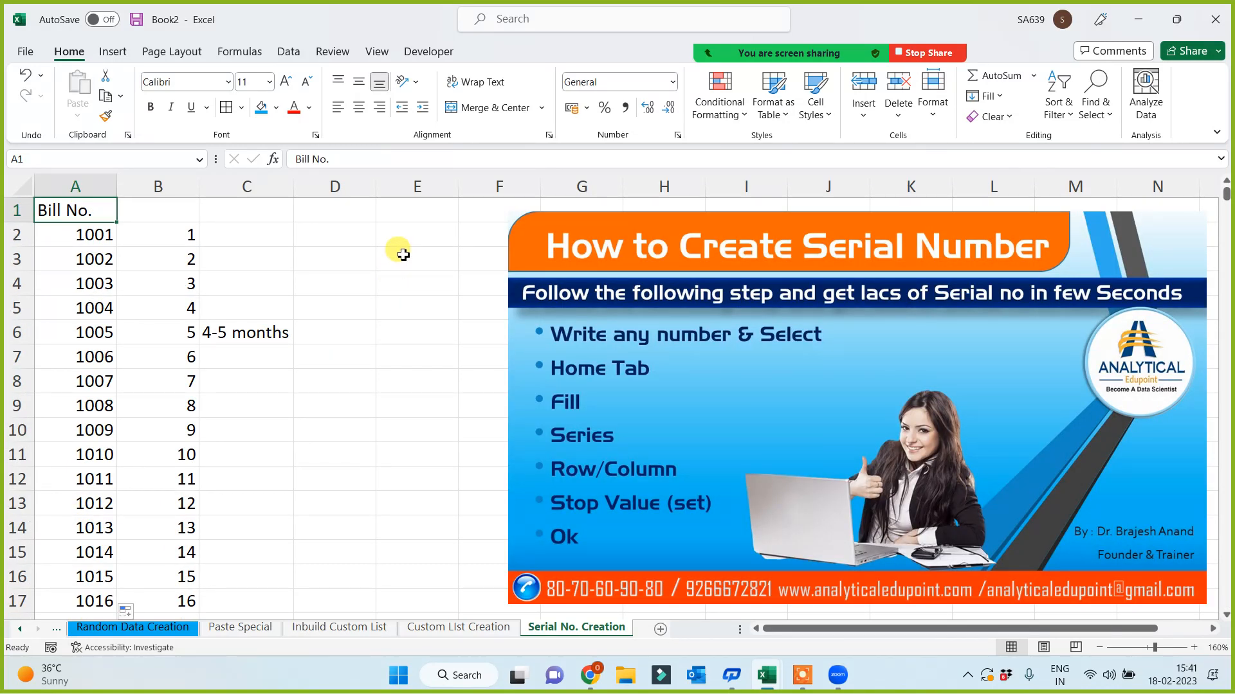
# - Type the label 'manu' in cell C5
pyautogui.moveTo(63, 233); pyautogui.dragTo(72, 264)
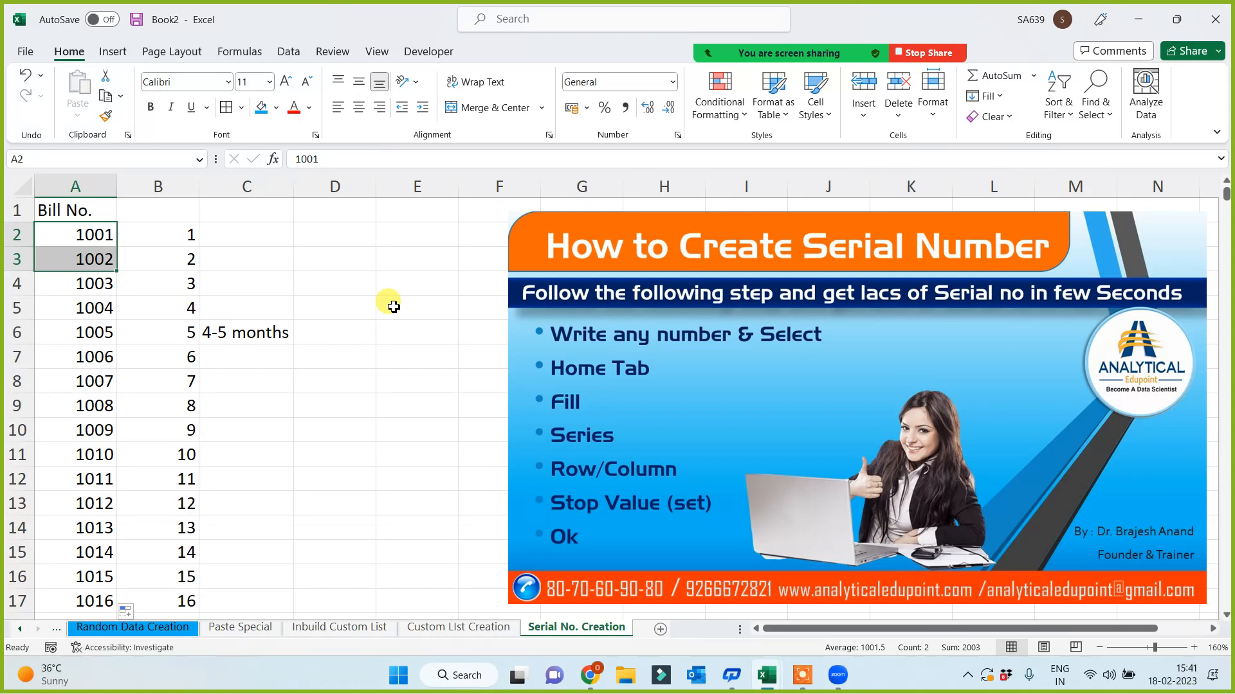
pyautogui.click(327, 322)
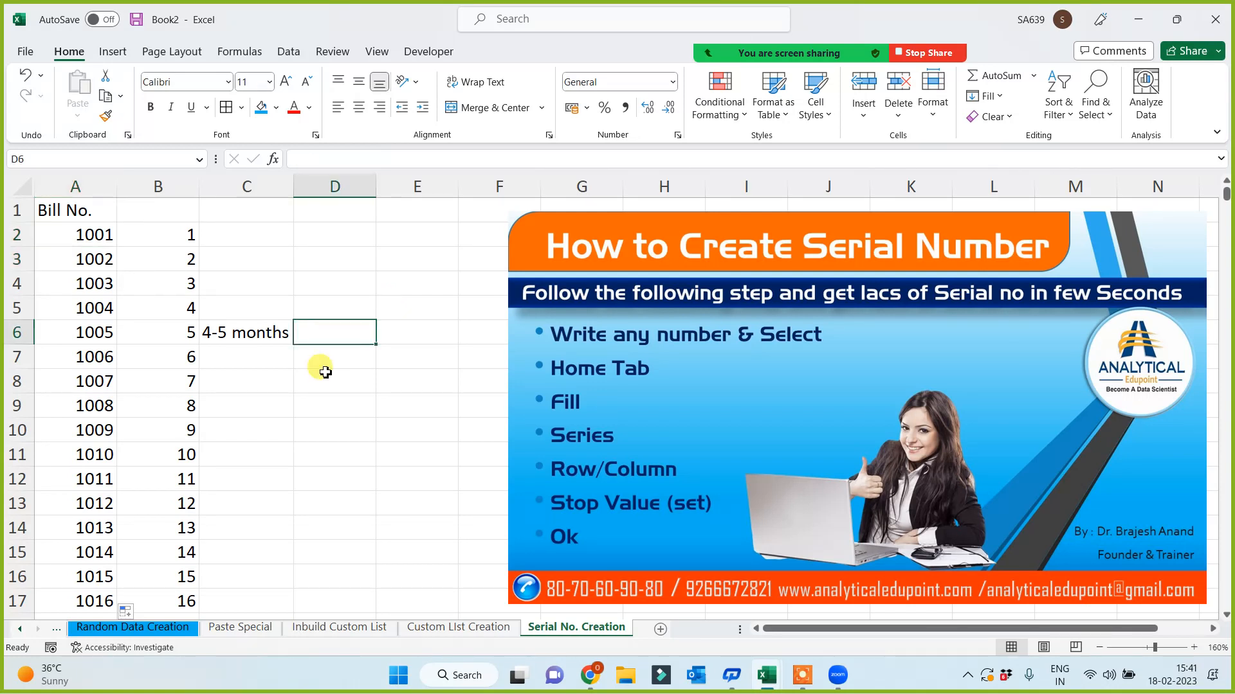
pyautogui.click(249, 306)
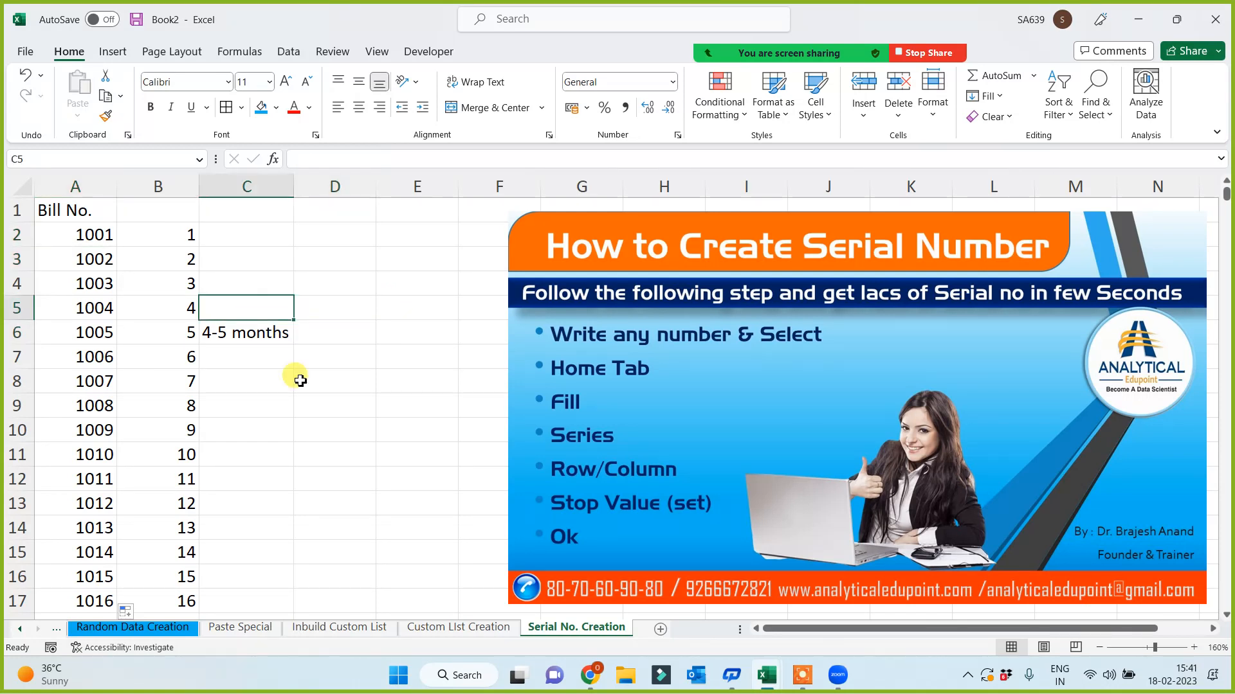
pyautogui.write('manu')
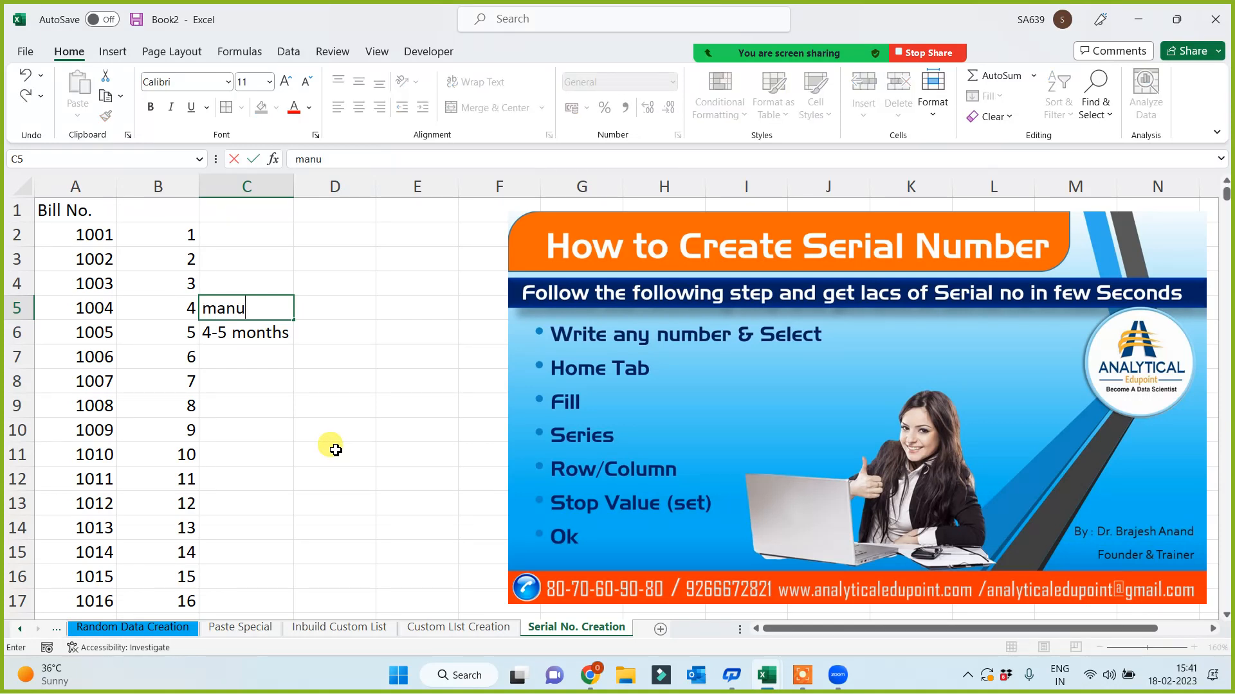
pyautogui.press('Return')
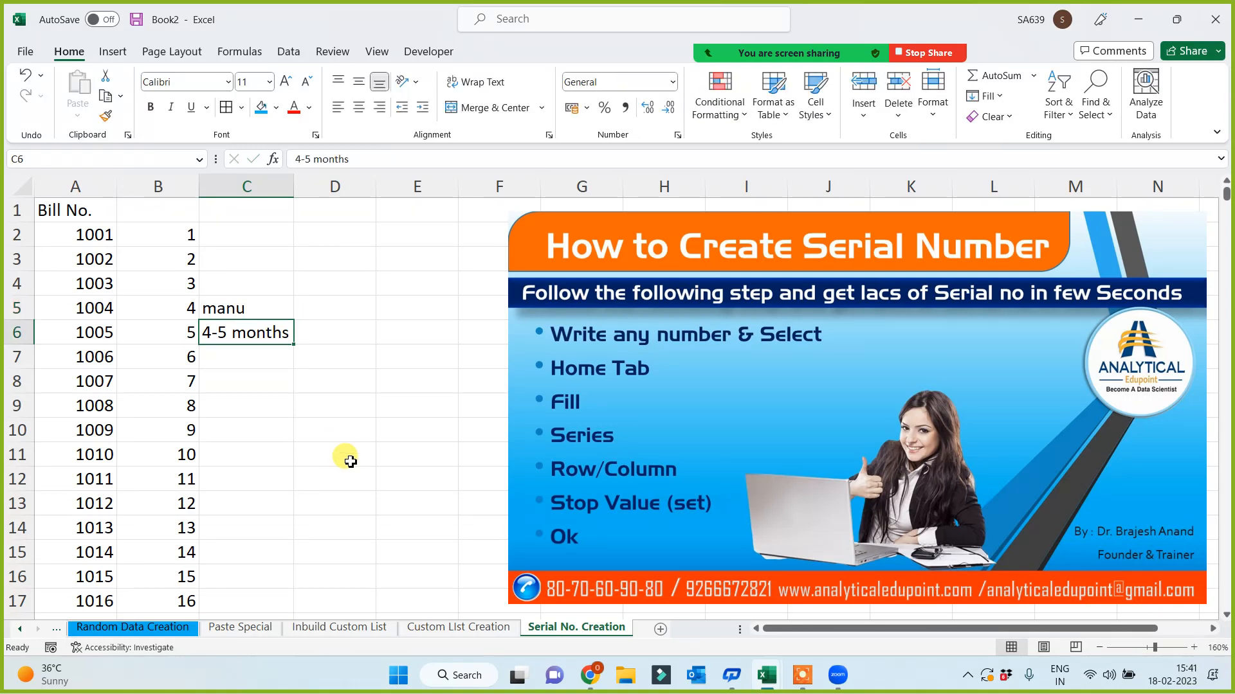
# - Label D5 'prof' with '2-3 hrs' beneath it in D6
pyautogui.click(324, 308)
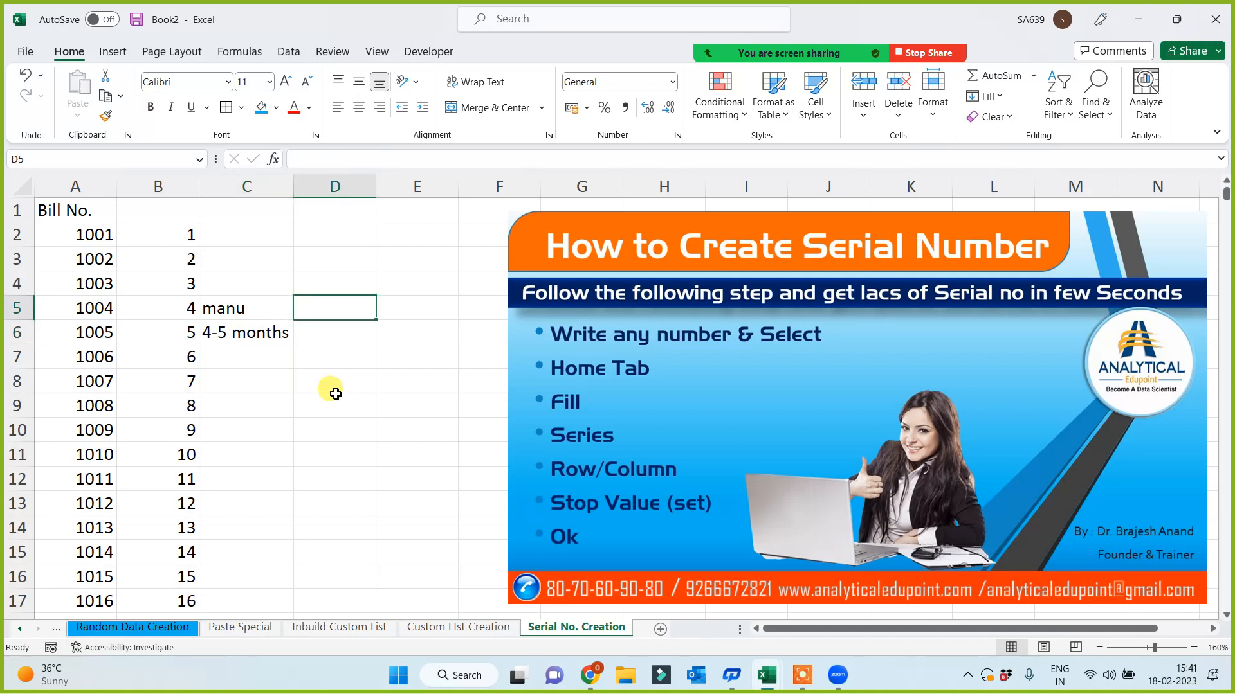
pyautogui.write('pf')
pyautogui.press('BackSpace')
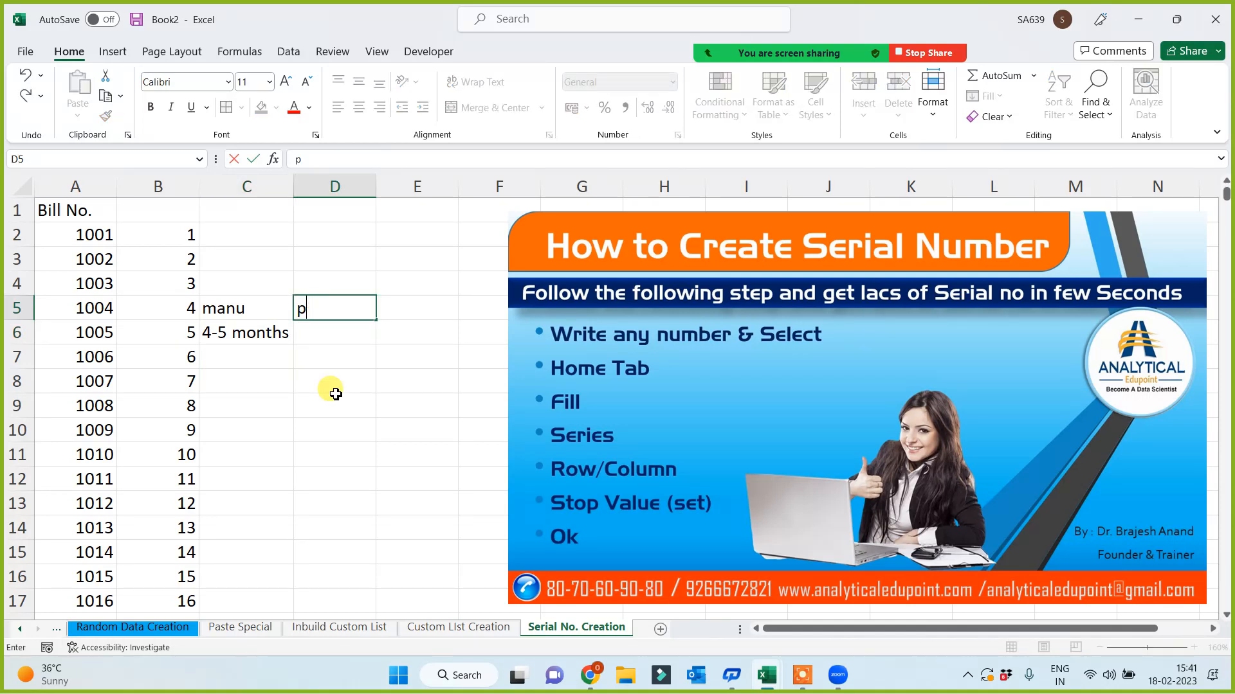
pyautogui.write('o')
pyautogui.press('BackSpace')
pyautogui.write('rof')
pyautogui.click(335, 390)
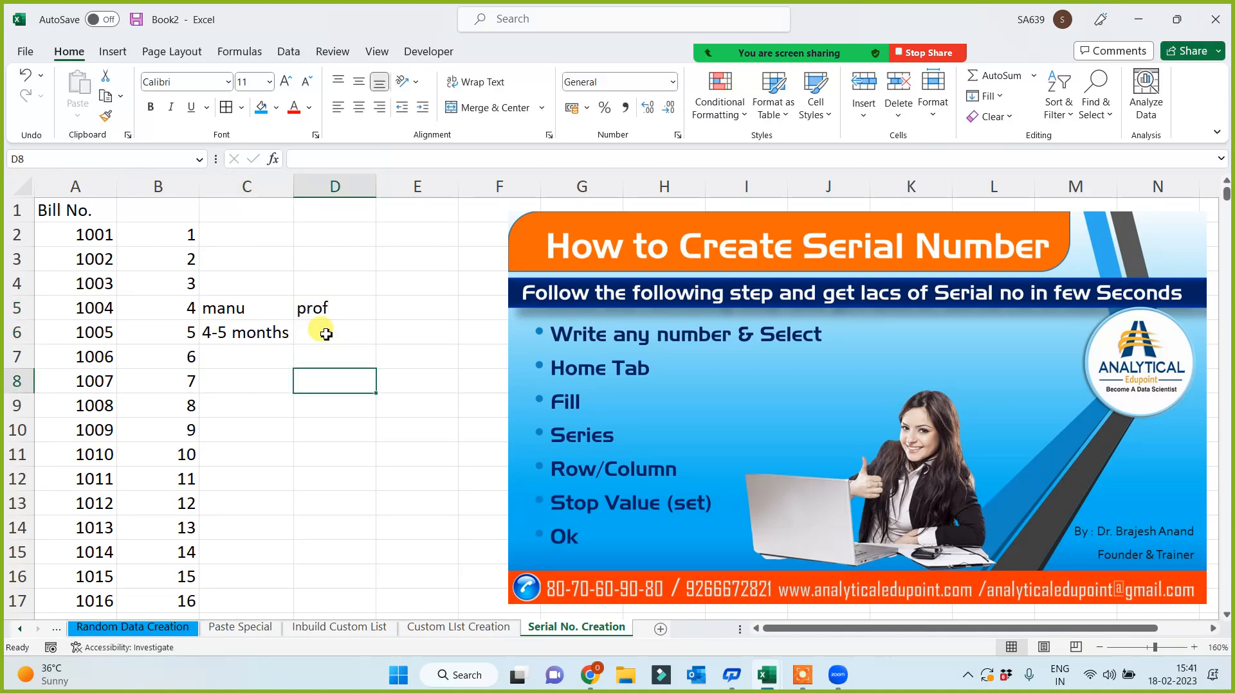
pyautogui.click(323, 330)
pyautogui.write('2-3 hrs')
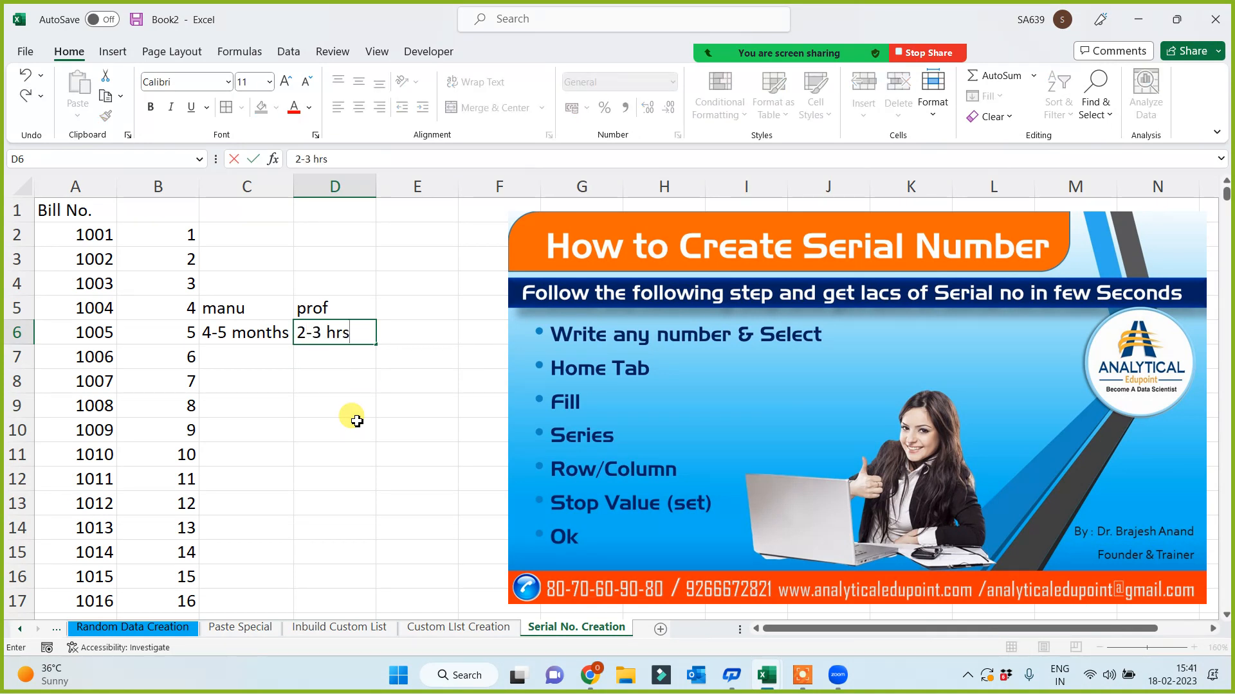
pyautogui.click(357, 421)
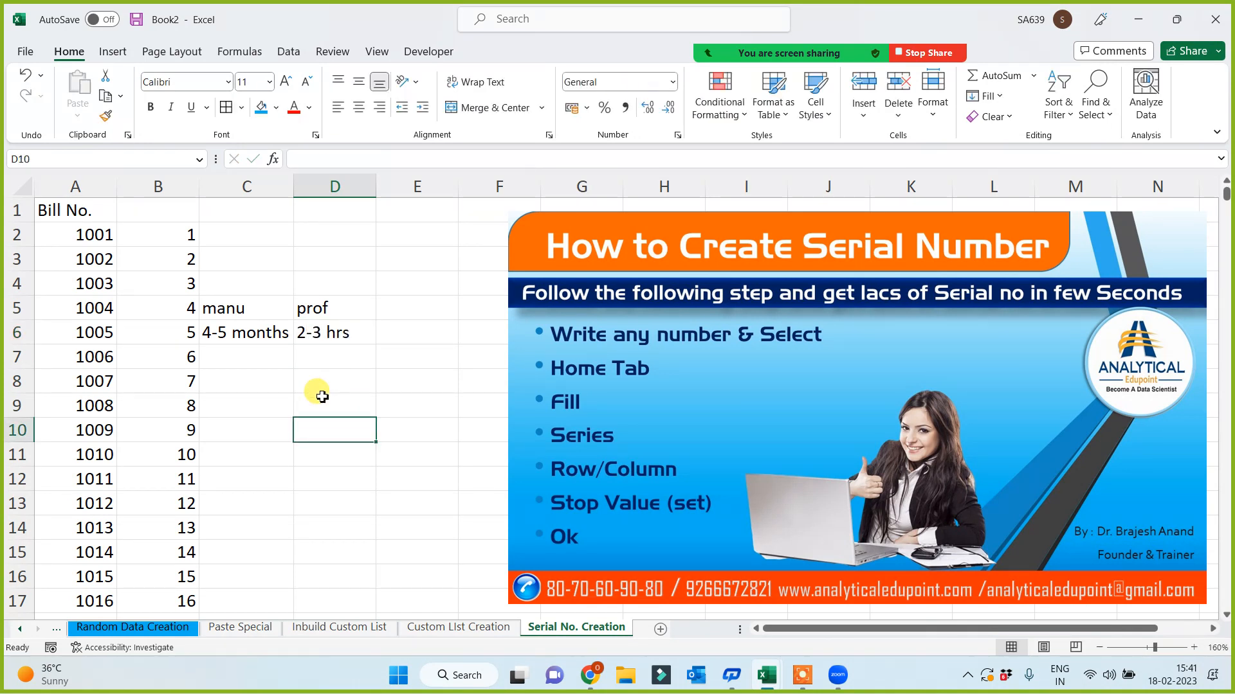
# - Label E5 'expert' and enter '<10 Sec' in E6
pyautogui.click(382, 306)
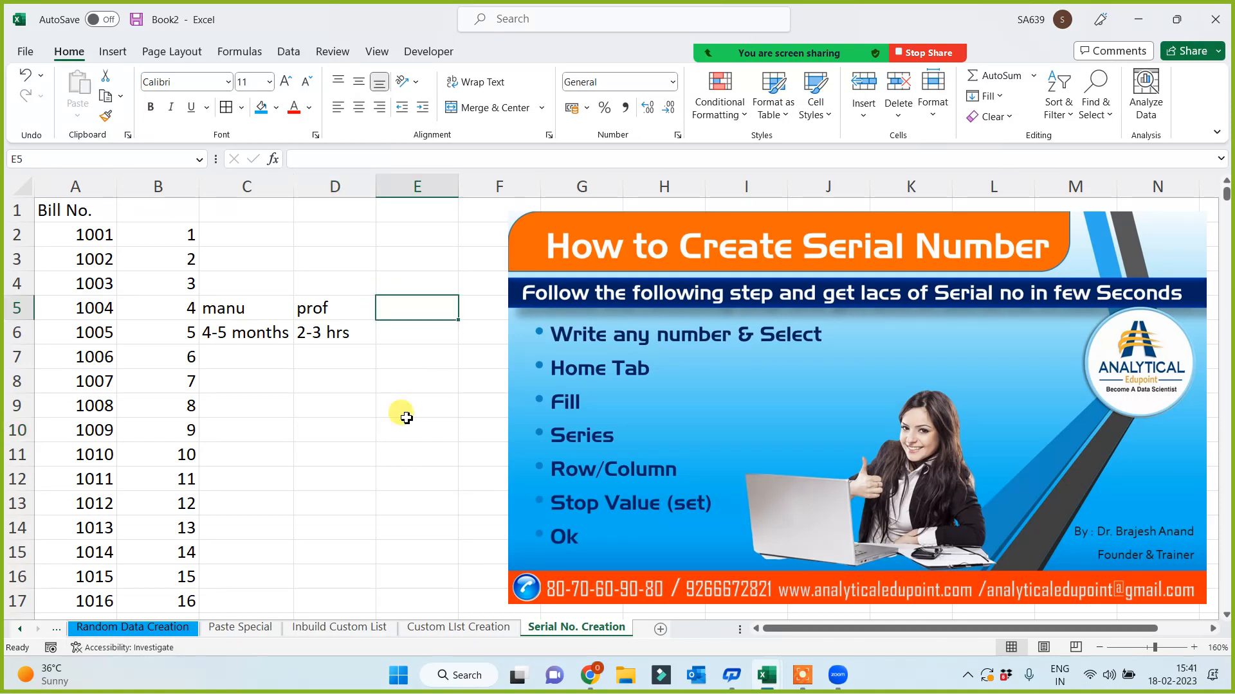
pyautogui.write('expert')
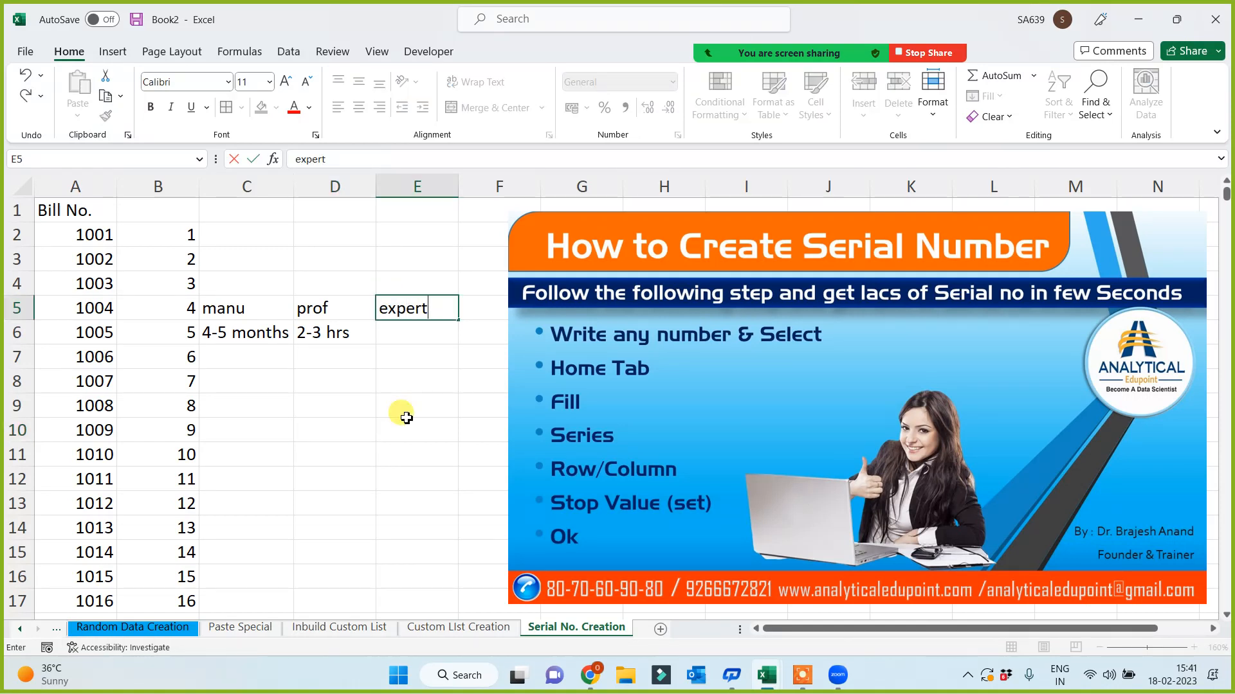
pyautogui.click(406, 418)
pyautogui.click(400, 333)
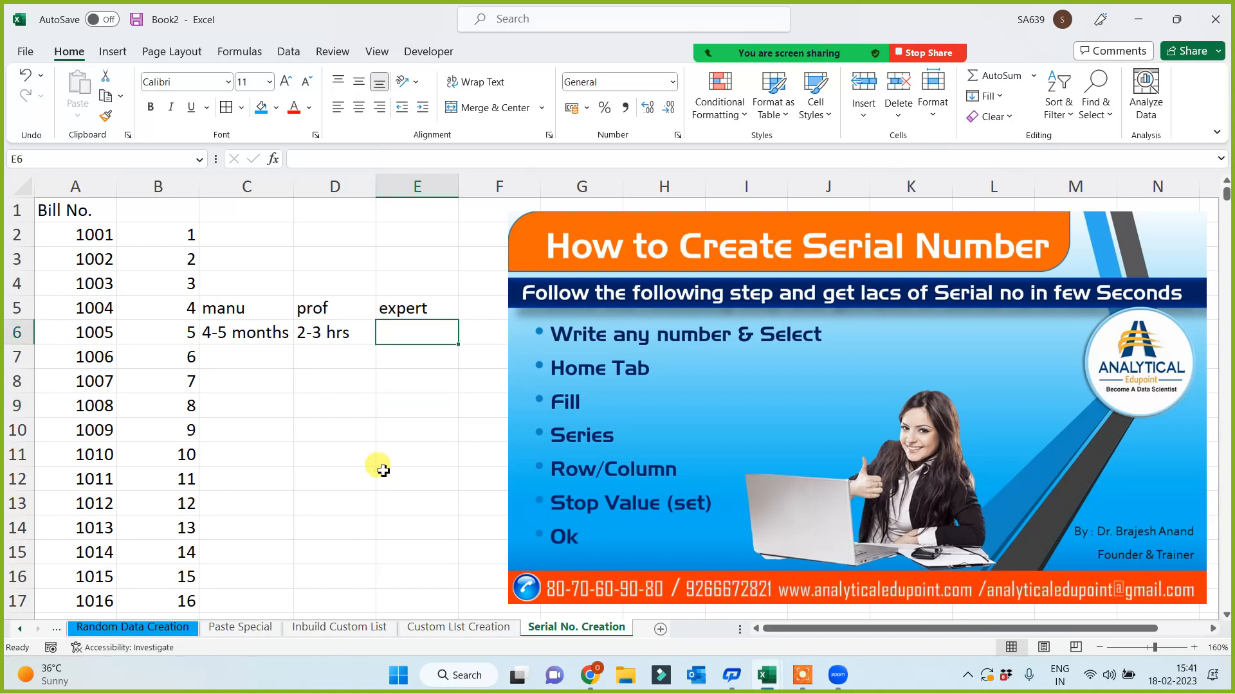
pyautogui.write('<10')
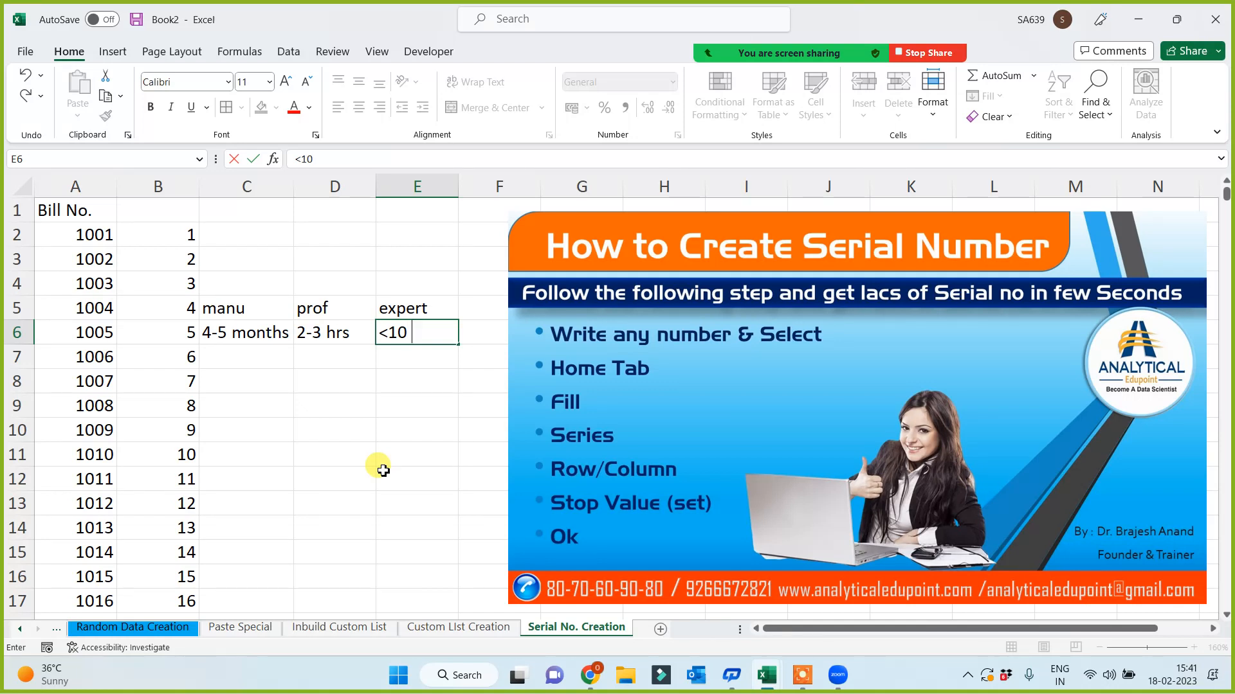
pyautogui.write(' Sec')
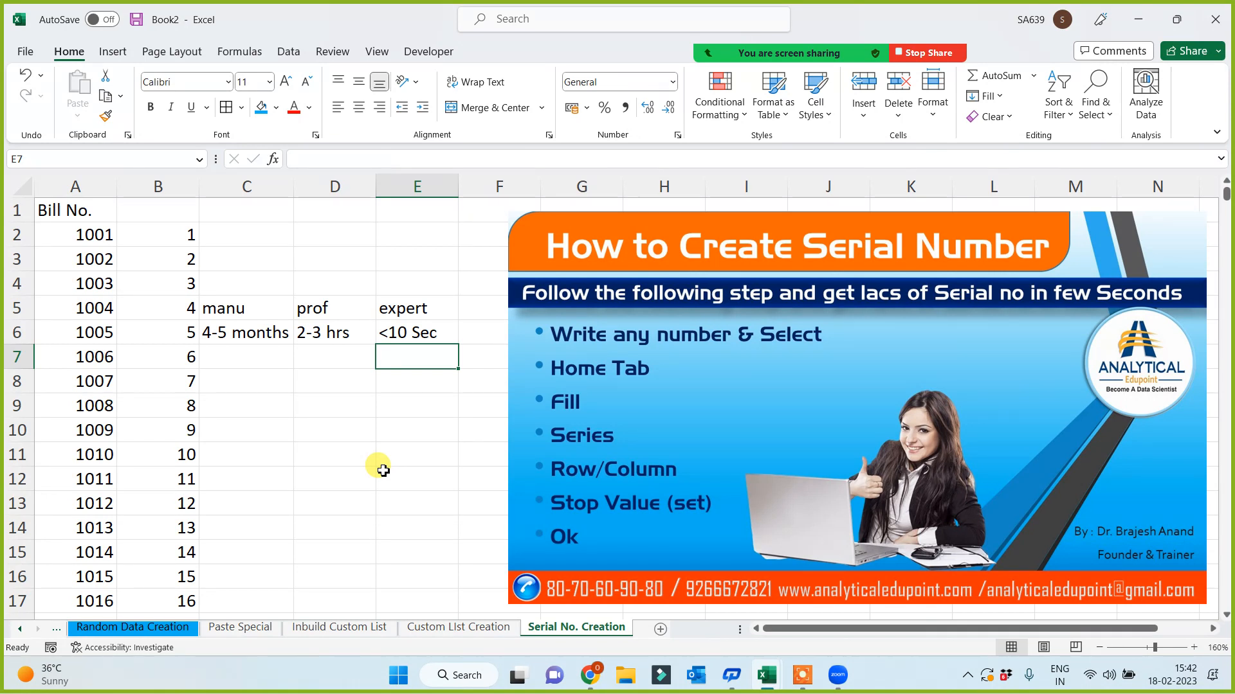
# - Add the note '1 to 10 lac' in cell C2
pyautogui.click(165, 186)
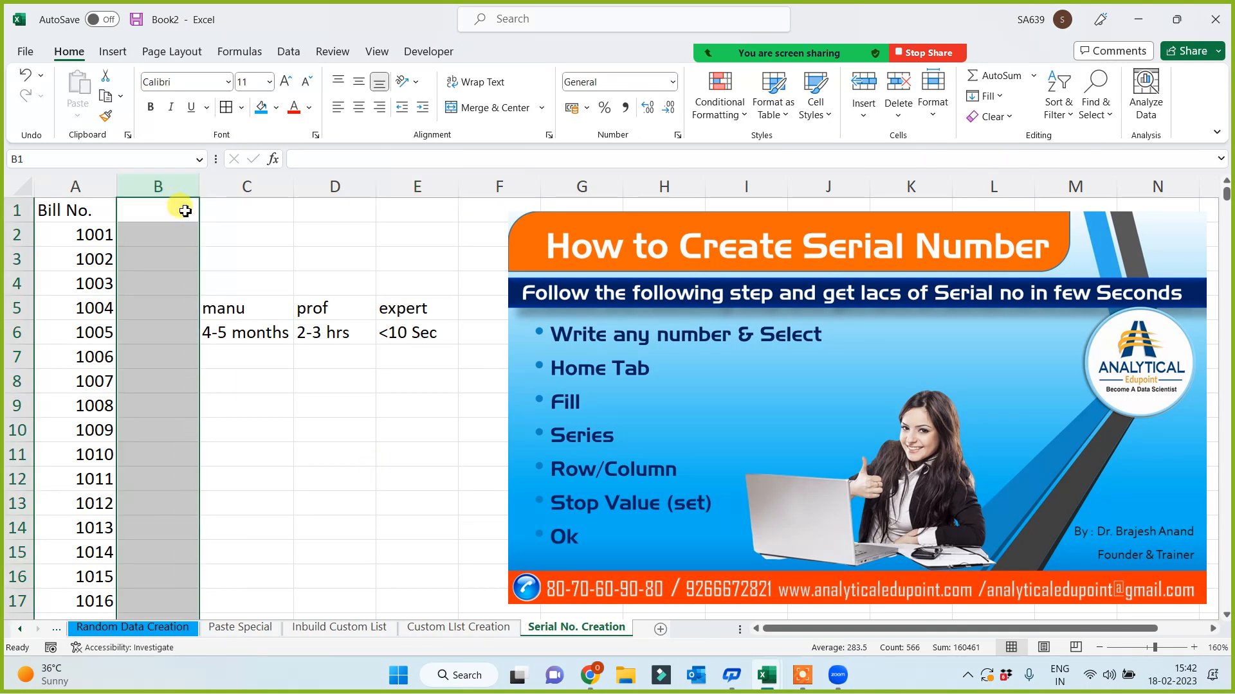
pyautogui.click(192, 243)
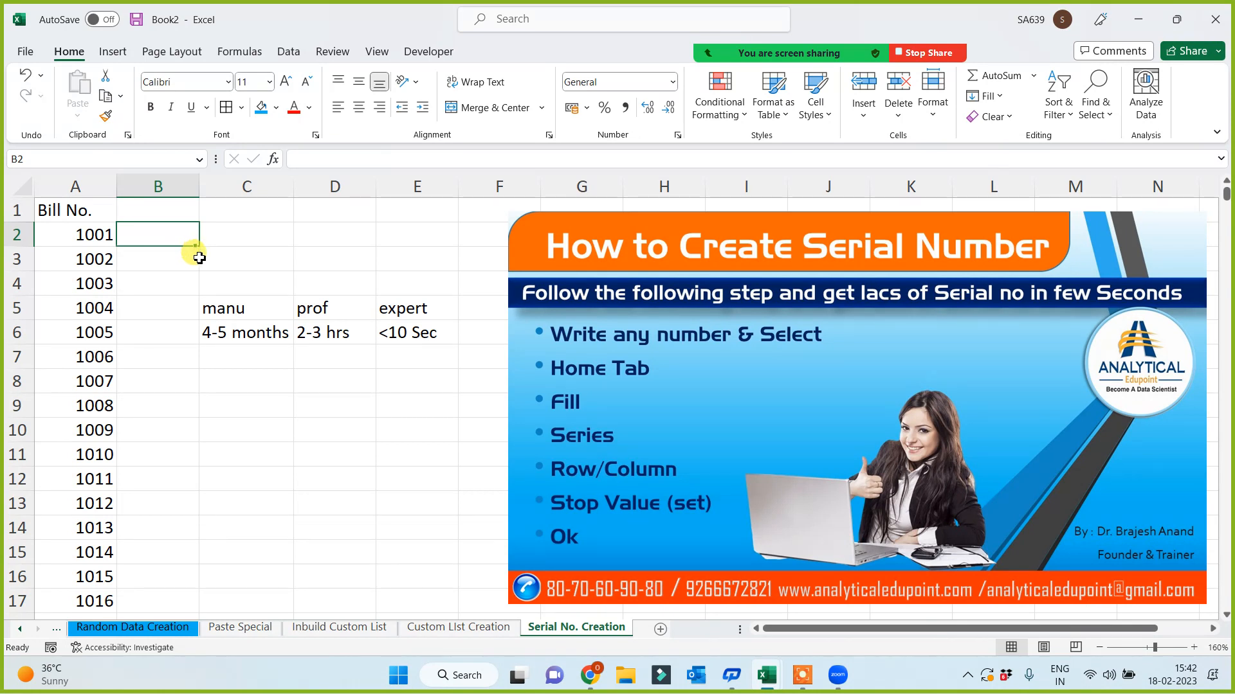
pyautogui.click(272, 242)
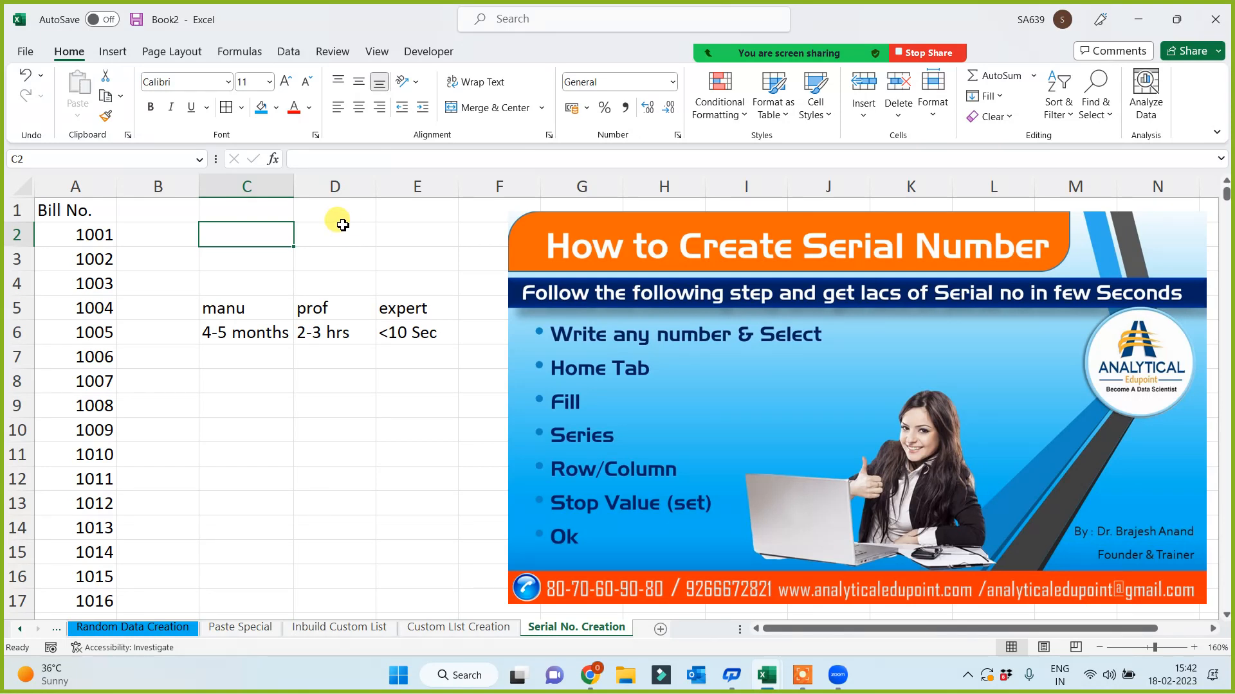
pyautogui.write('1 to')
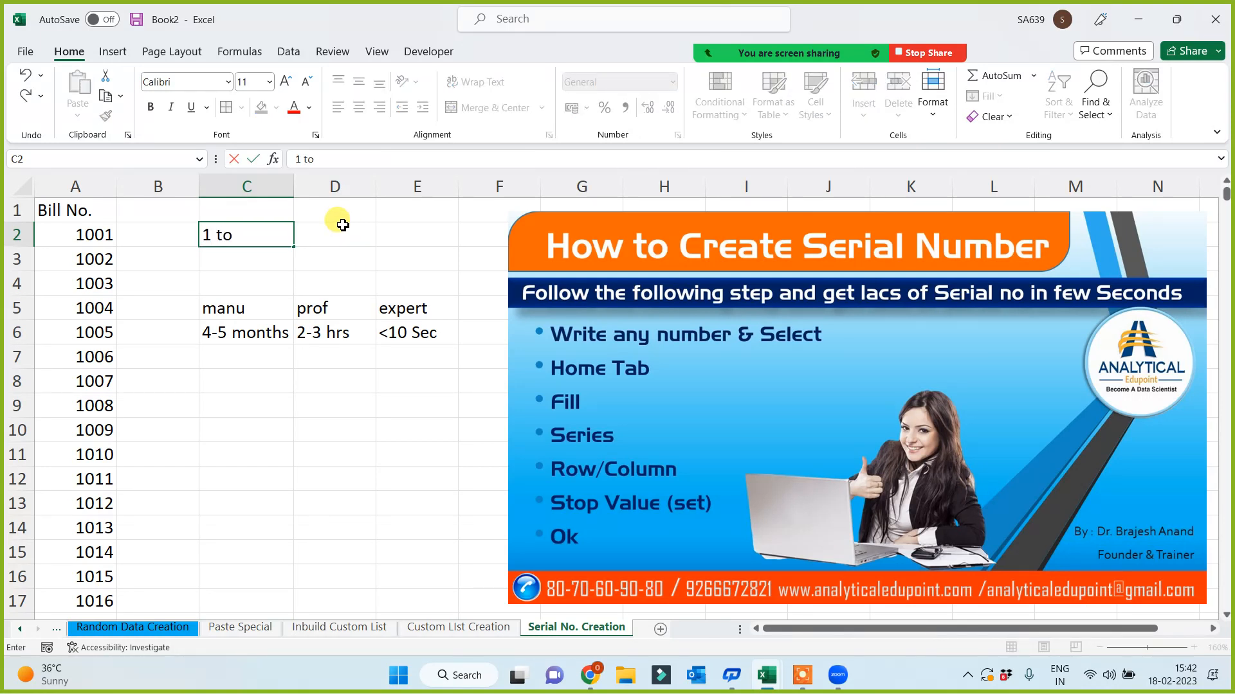
pyautogui.write(' 10 lac')
pyautogui.click(380, 262)
pyautogui.click(397, 235)
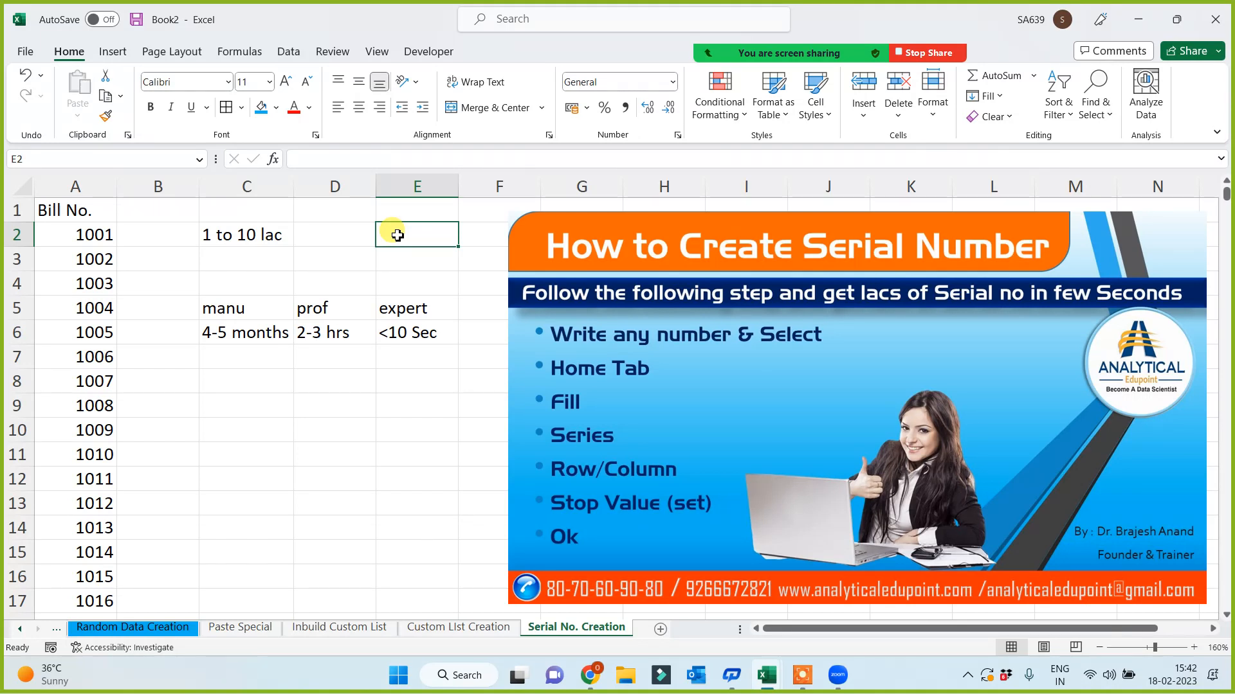
# - Enter 1 in cell B2 and reselect it
pyautogui.click(156, 233)
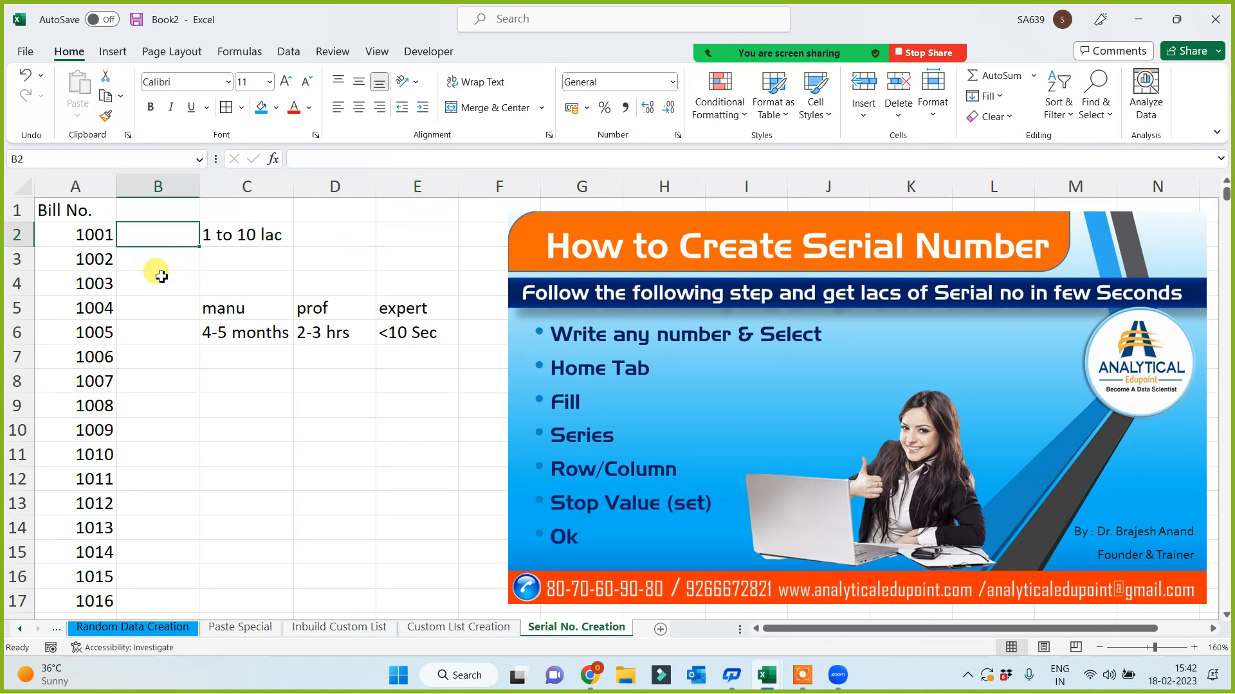
pyautogui.write('1')
pyautogui.click(171, 373)
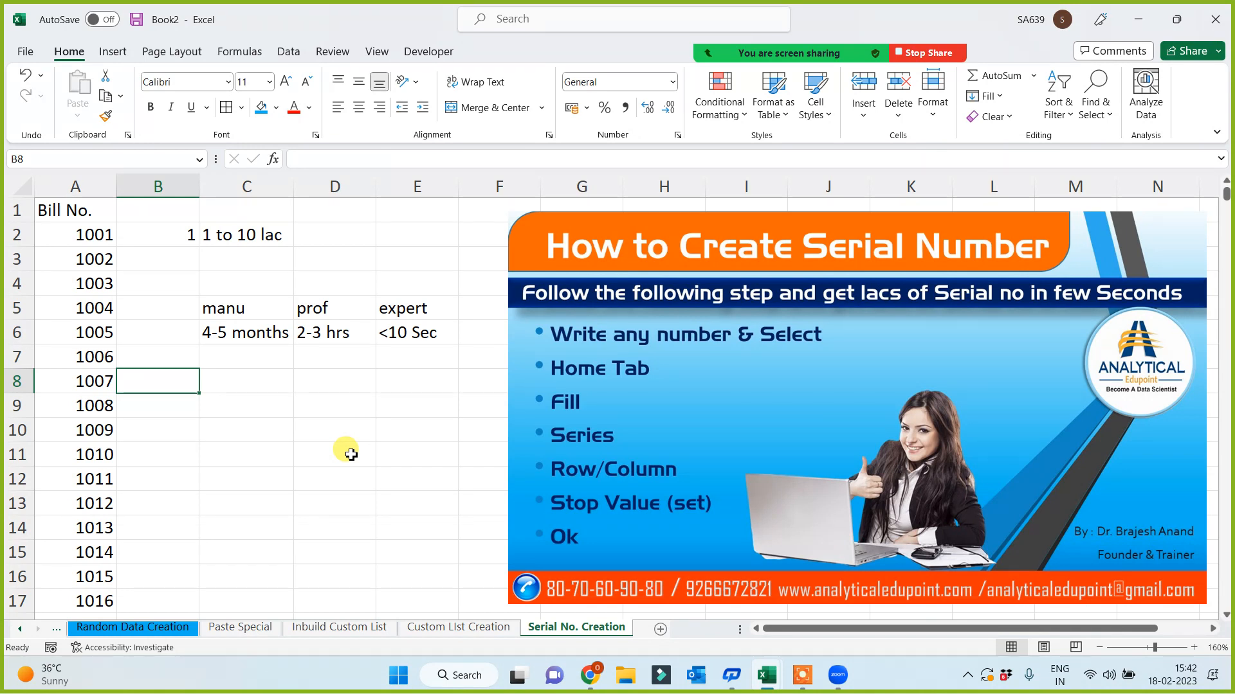
pyautogui.click(162, 237)
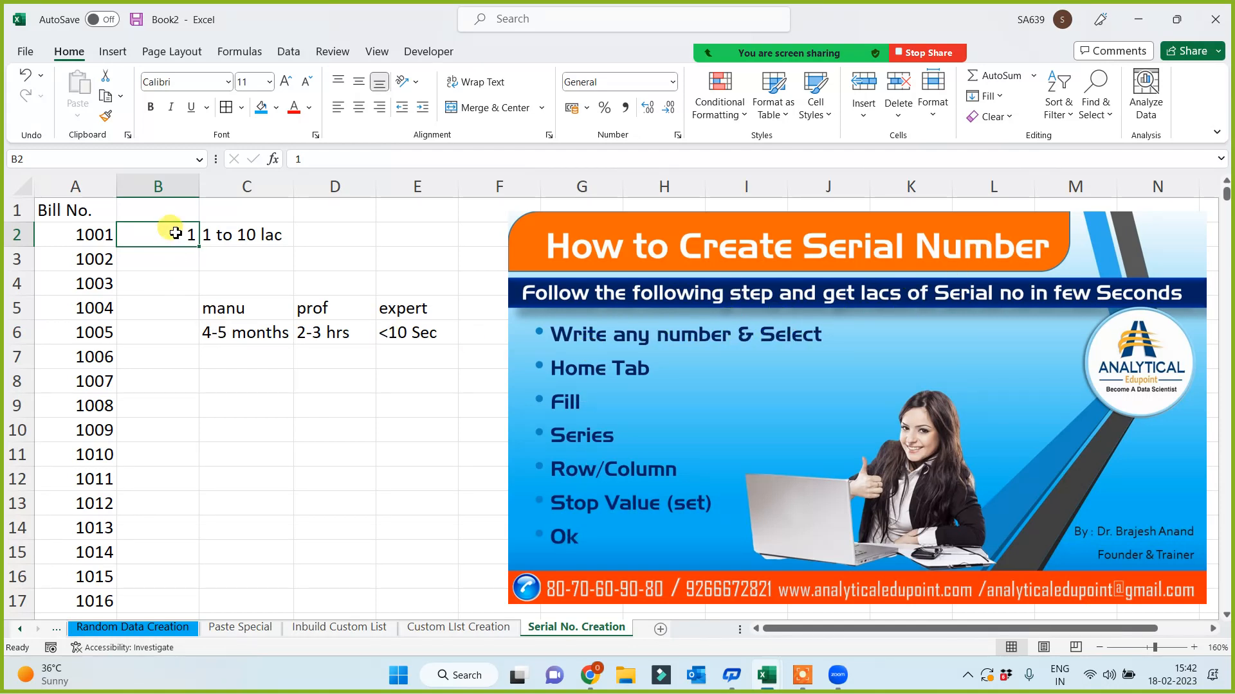
pyautogui.press('Return')
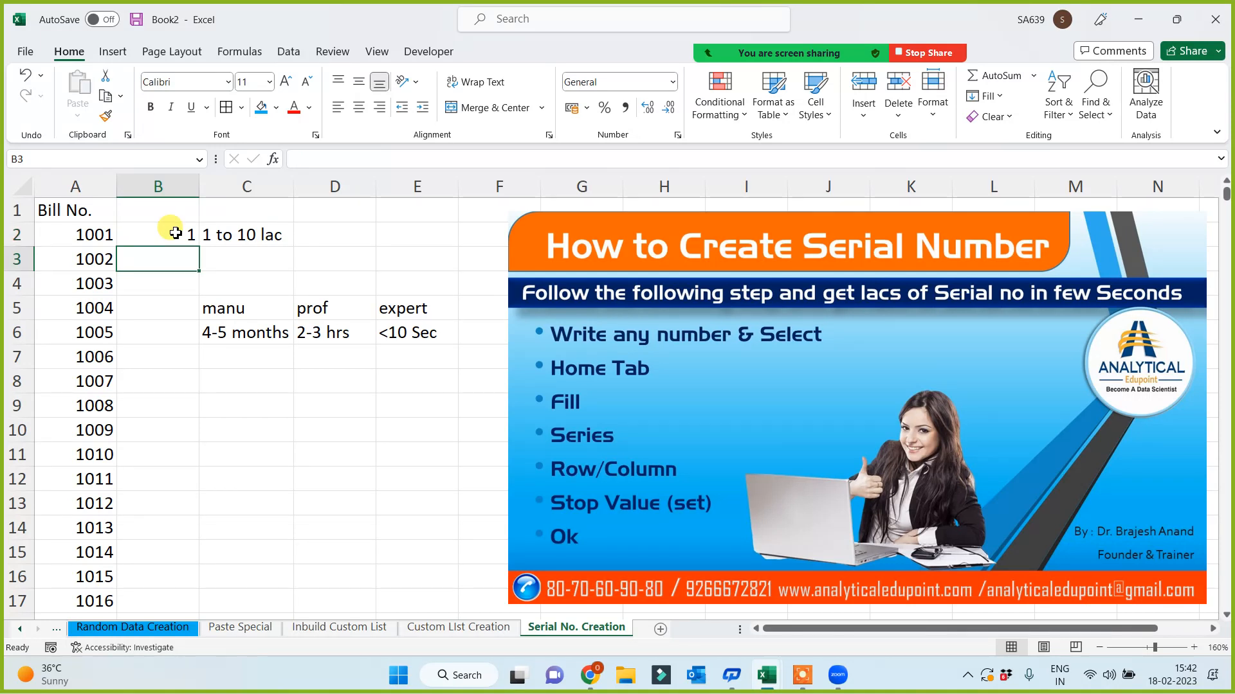
pyautogui.click(176, 233)
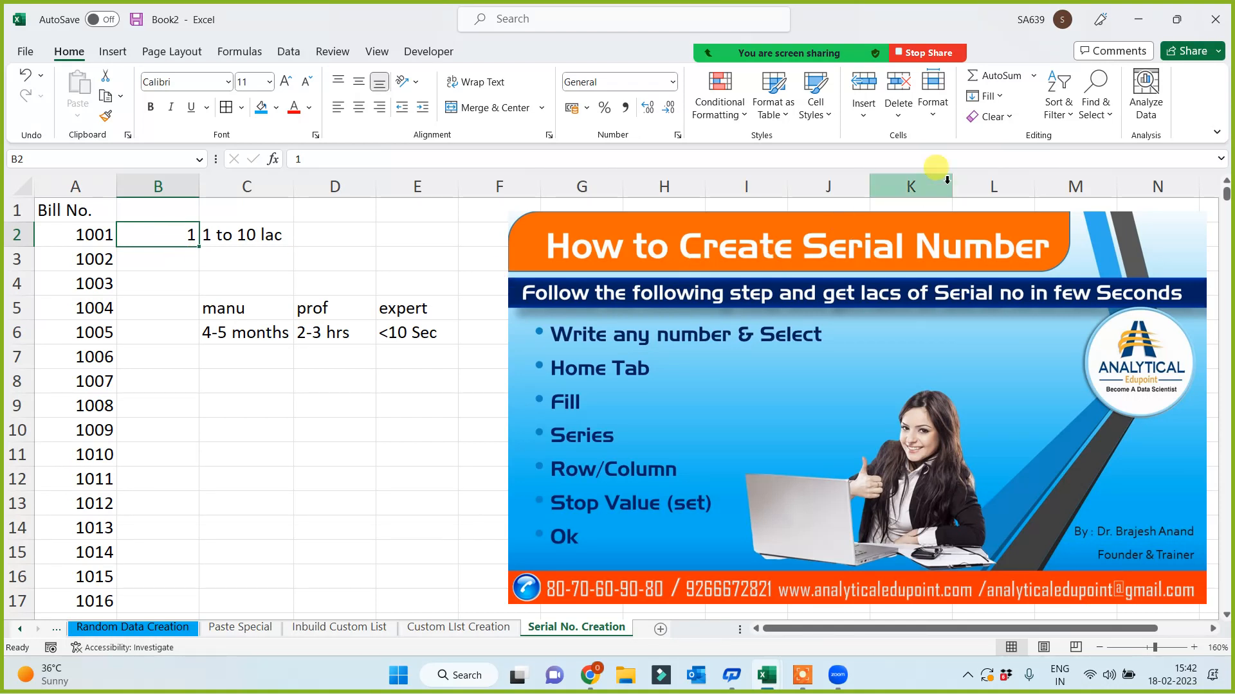
# - Fill a linear column series in B from 1 with stop value 1000000
pyautogui.click(990, 98)
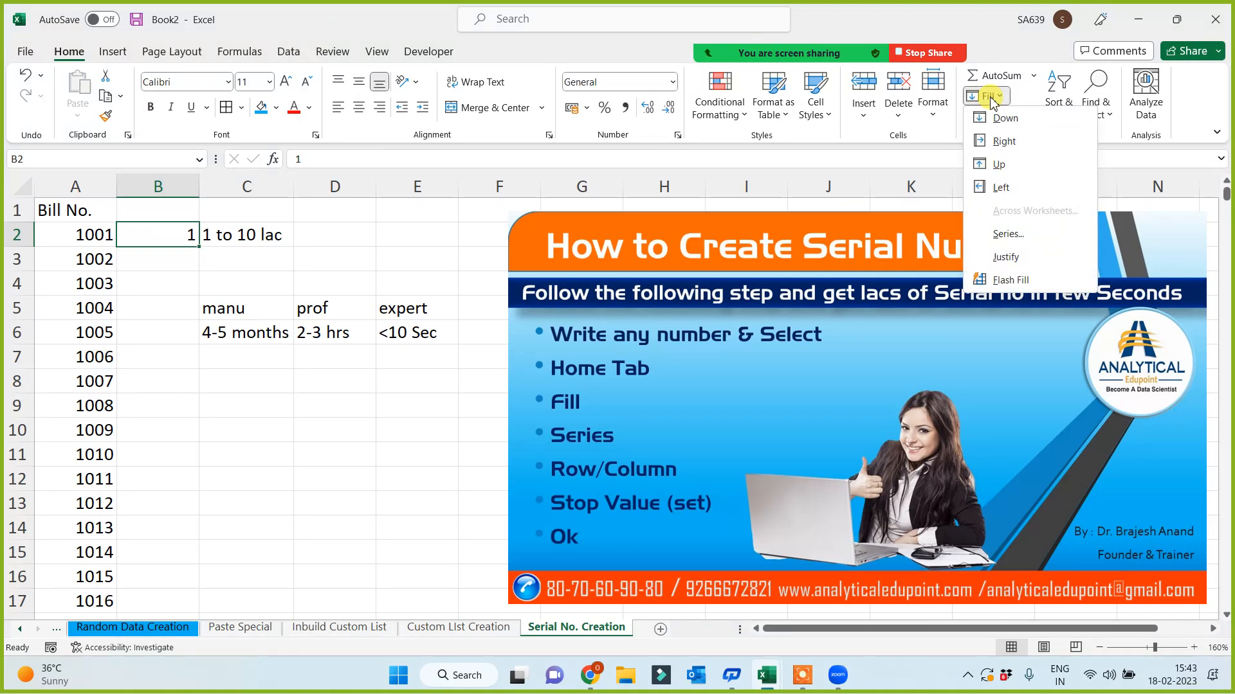
pyautogui.click(1008, 234)
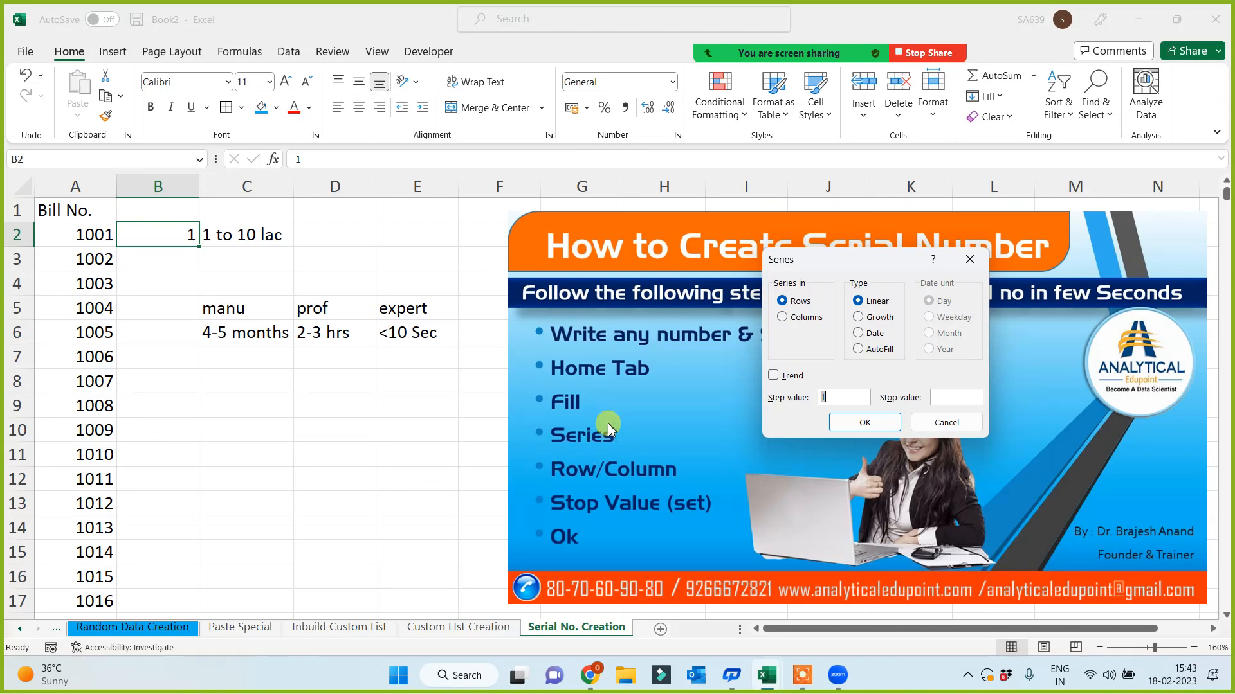
pyautogui.click(782, 317)
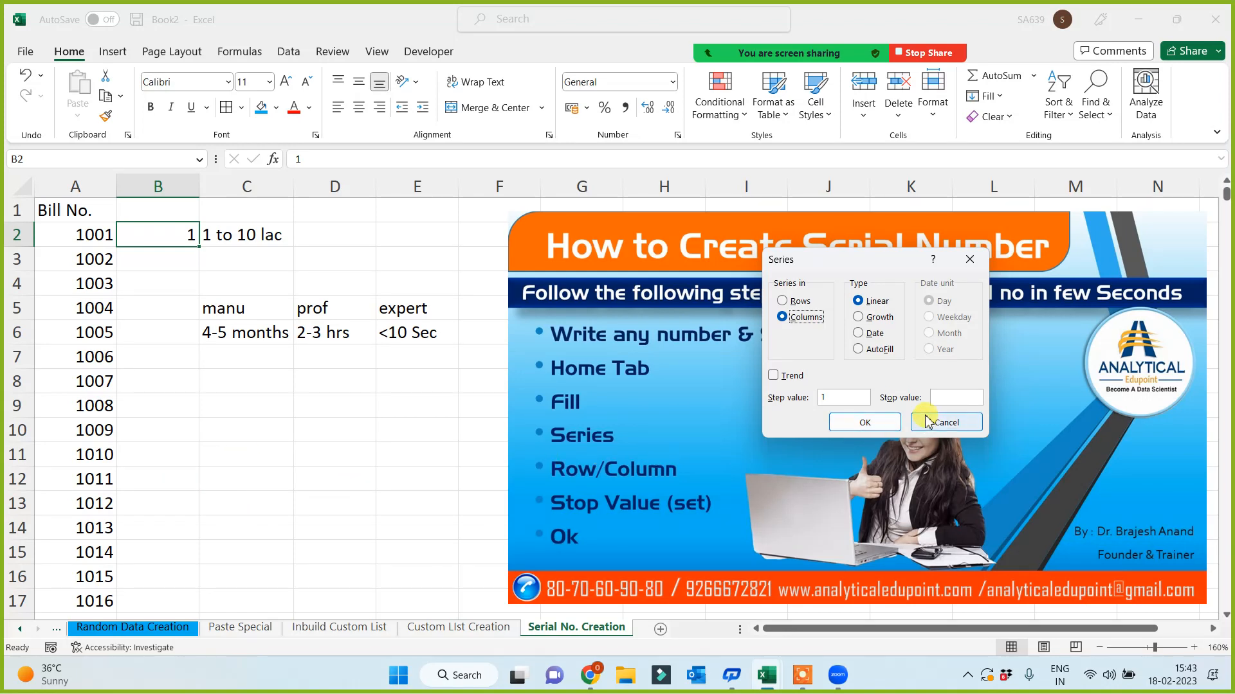
pyautogui.click(945, 397)
pyautogui.write('1000')
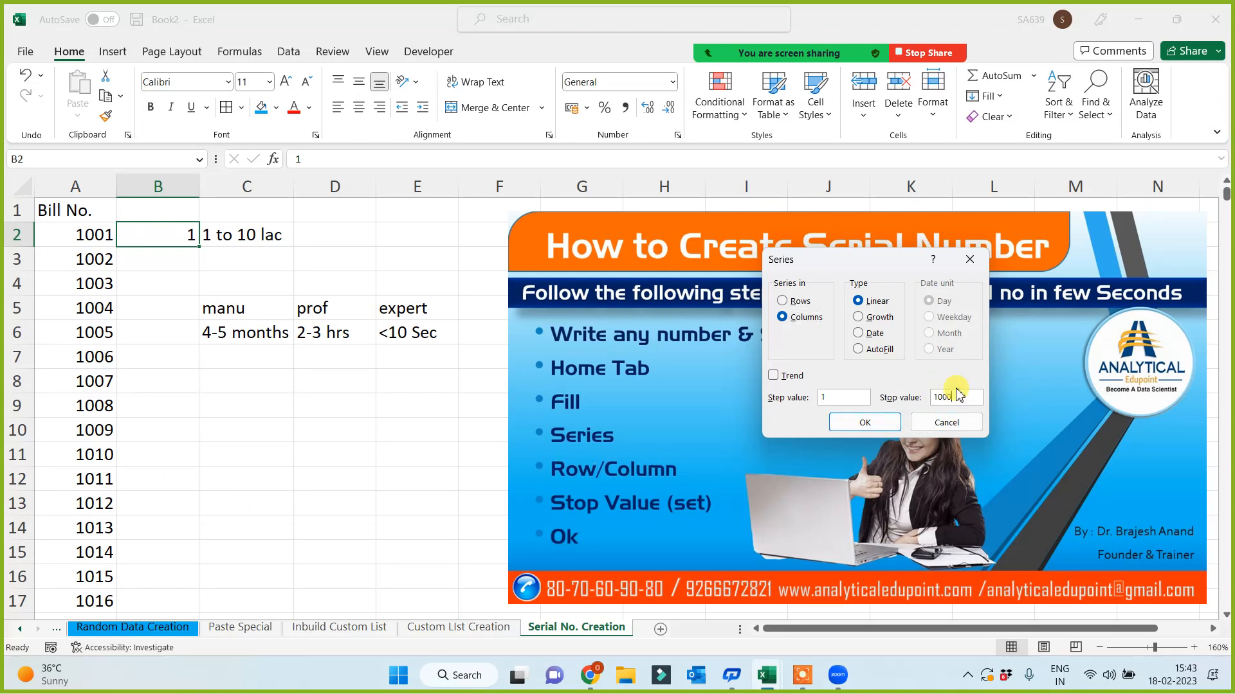
pyautogui.write('000')
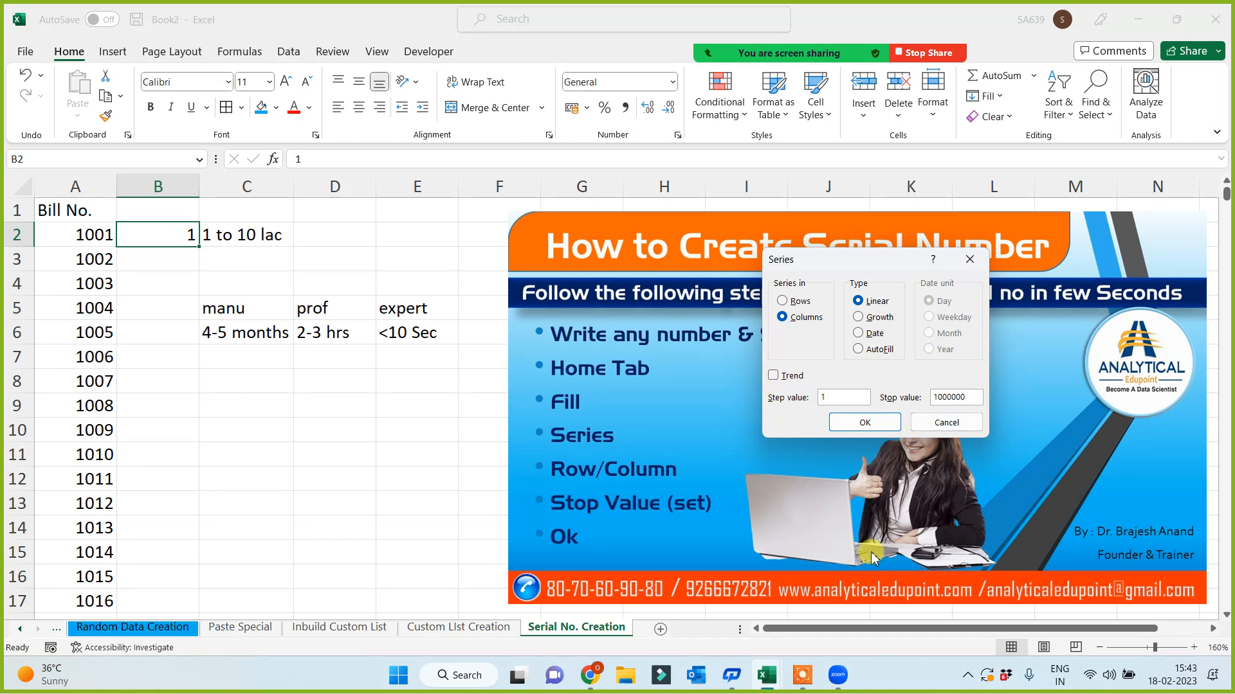
pyautogui.click(861, 422)
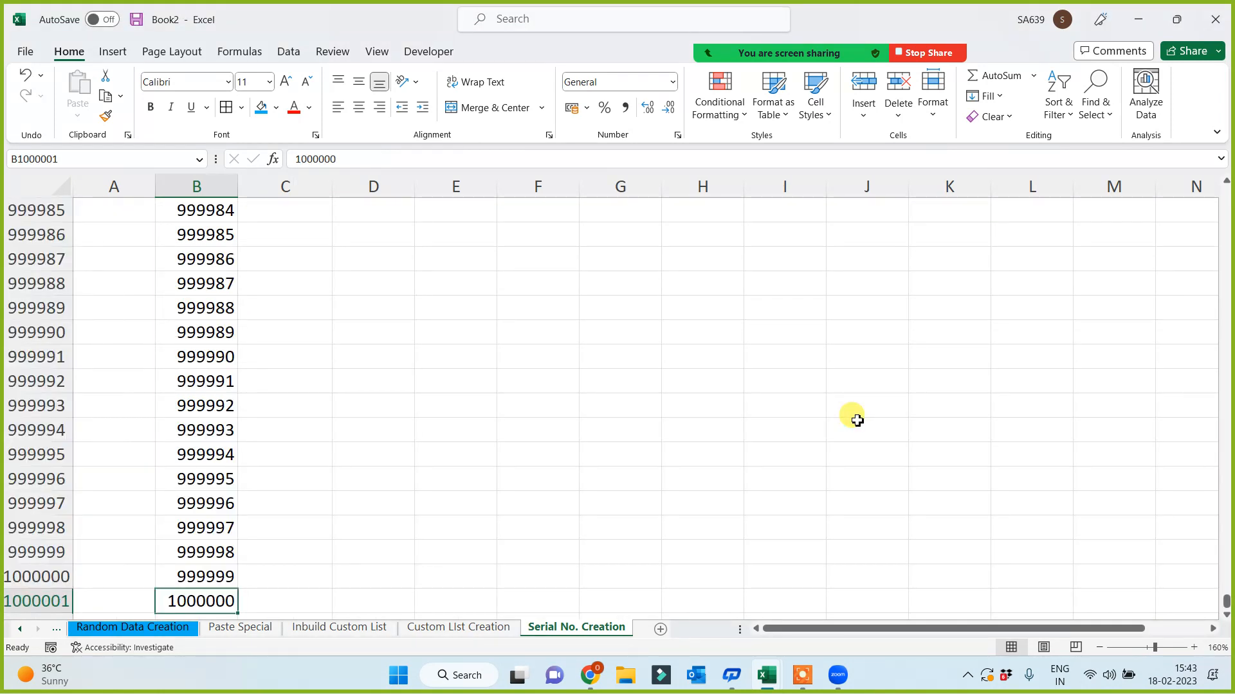
# - Insert two blank columns at column C
pyautogui.hotkey('ctrl', 'Up')
pyautogui.hotkey('ctrl', 'Up')
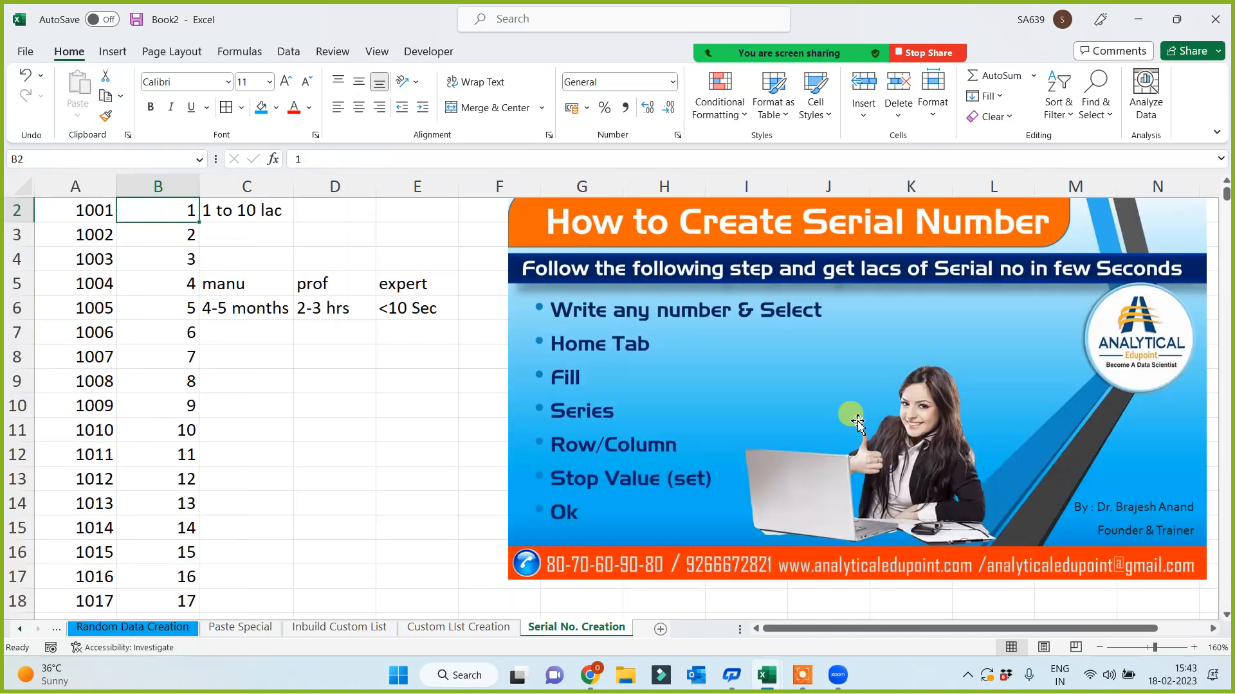
pyautogui.press('Right')
pyautogui.press('Right')
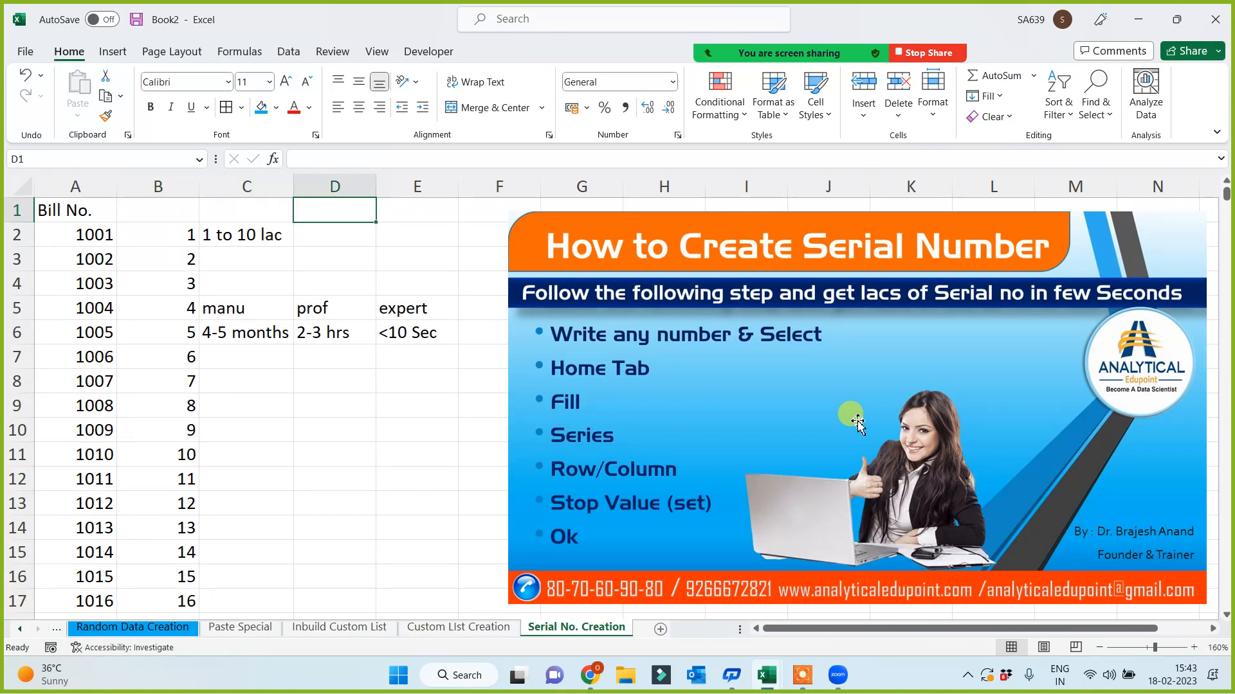
pyautogui.click(238, 186)
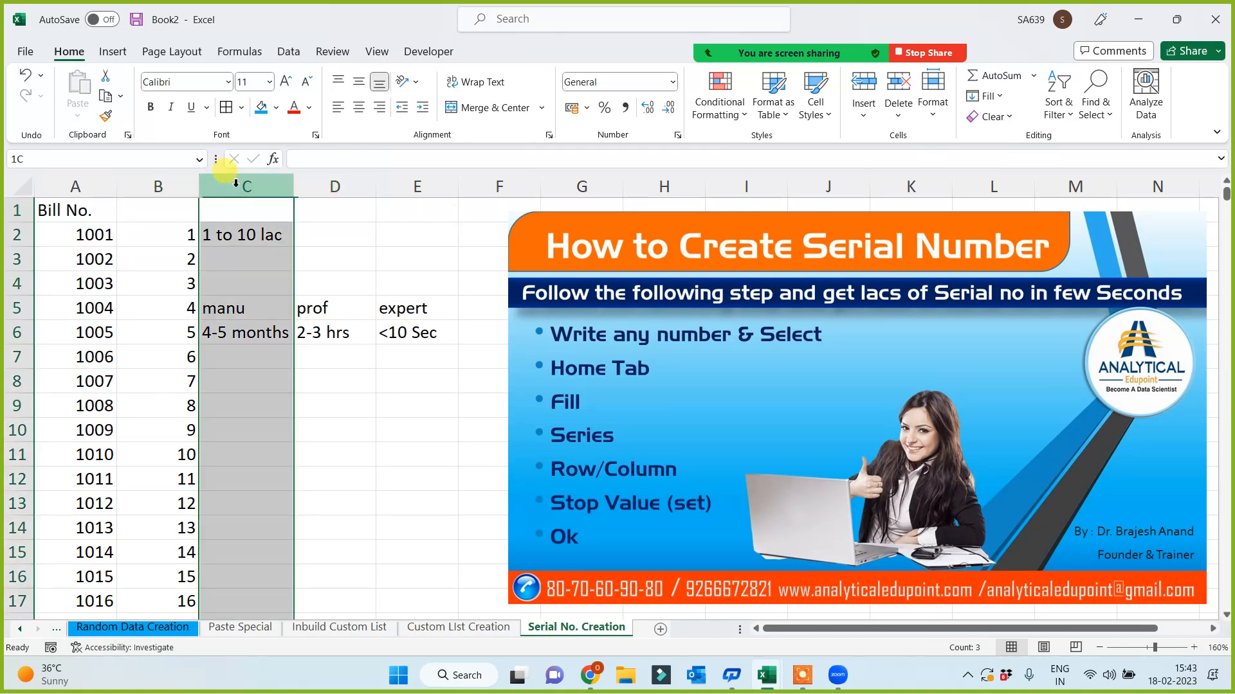
pyautogui.hotkey('ctrl', '+')
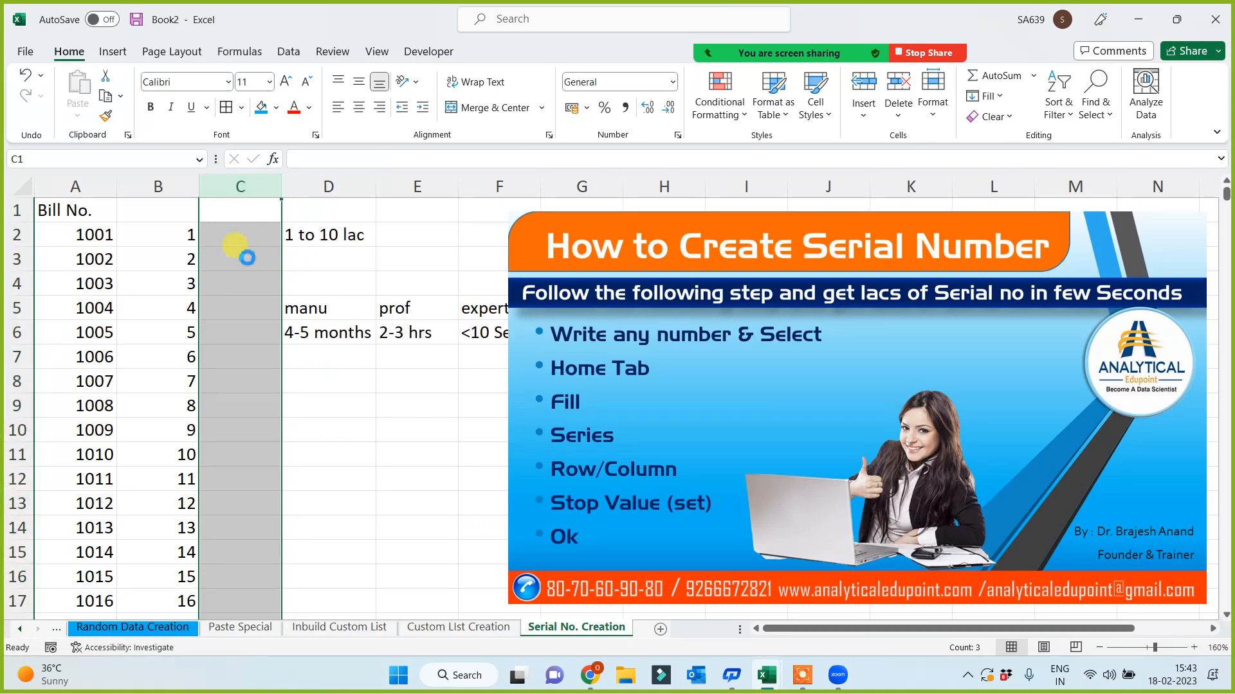
pyautogui.hotkey('ctrl', '+')
# - Enter the starting value 1 in cell C2
pyautogui.click(242, 242)
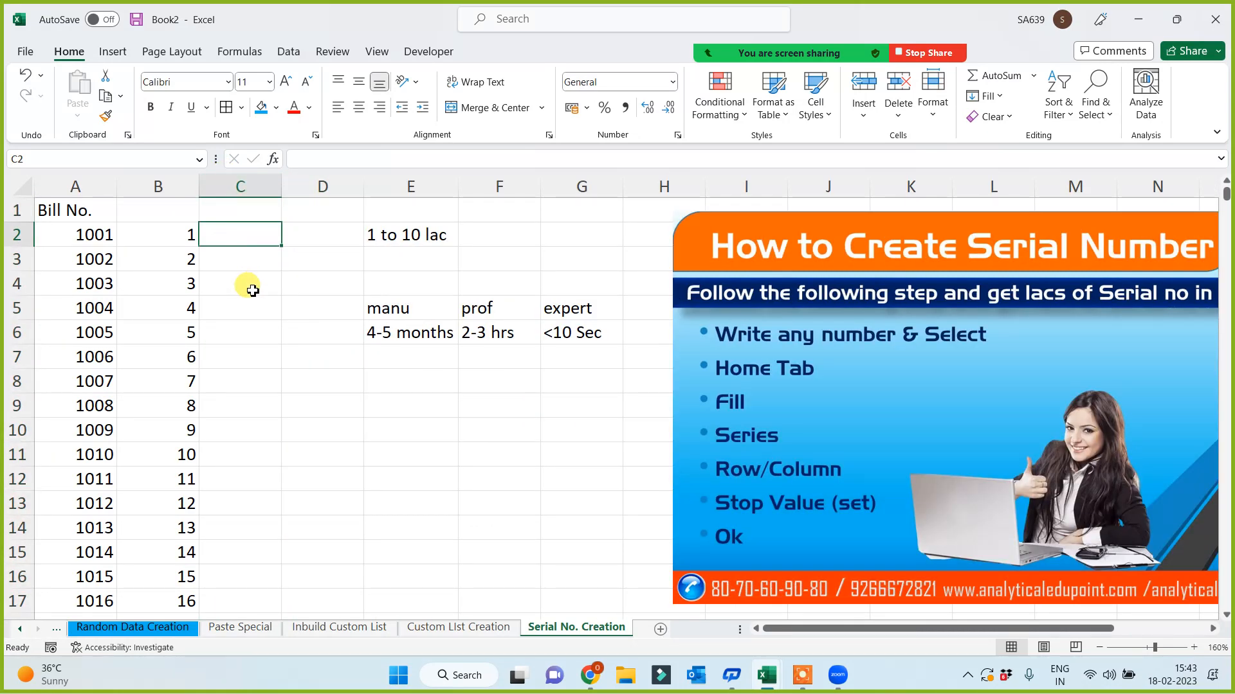
pyautogui.write('1')
pyautogui.click(240, 325)
pyautogui.click(239, 231)
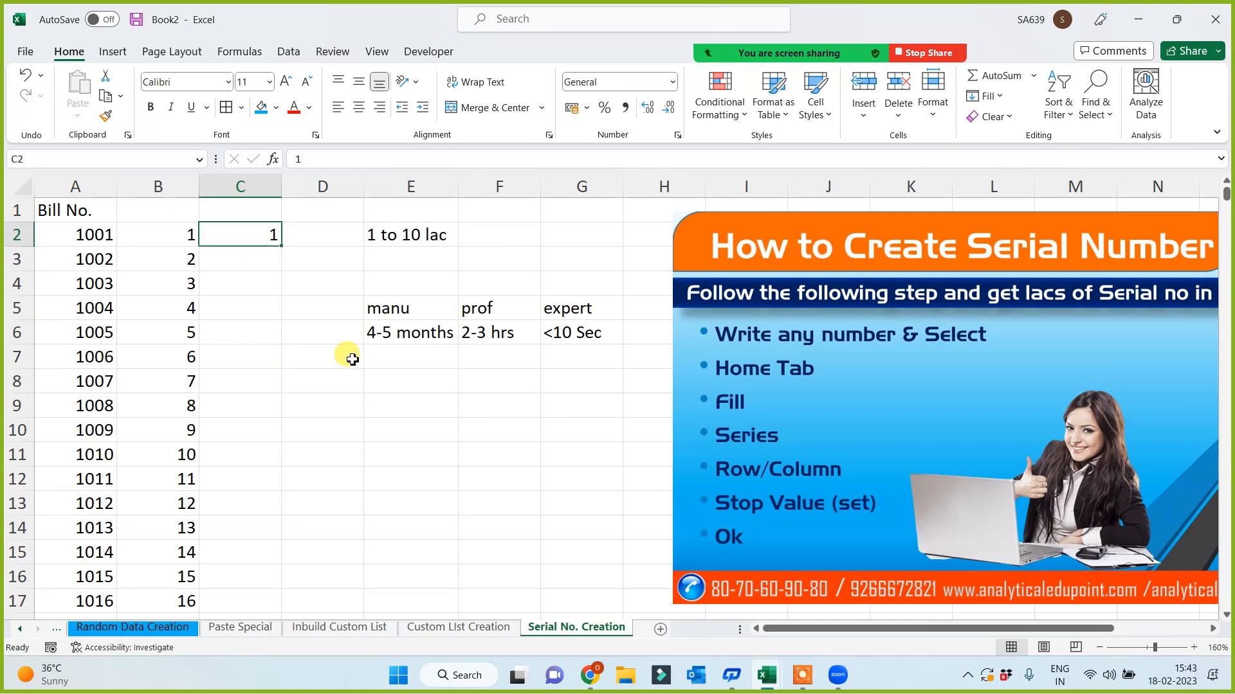
# - Fill column C with a series of step 2 and stop value 100000
pyautogui.click(997, 99)
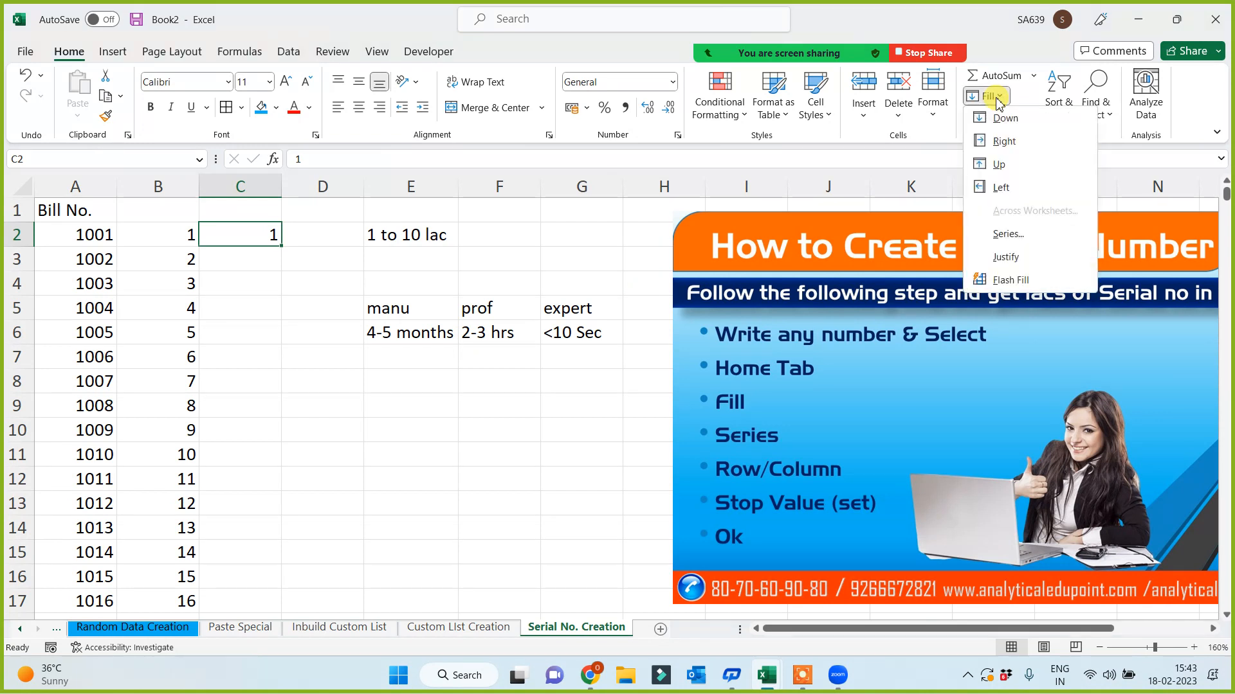
pyautogui.click(1007, 233)
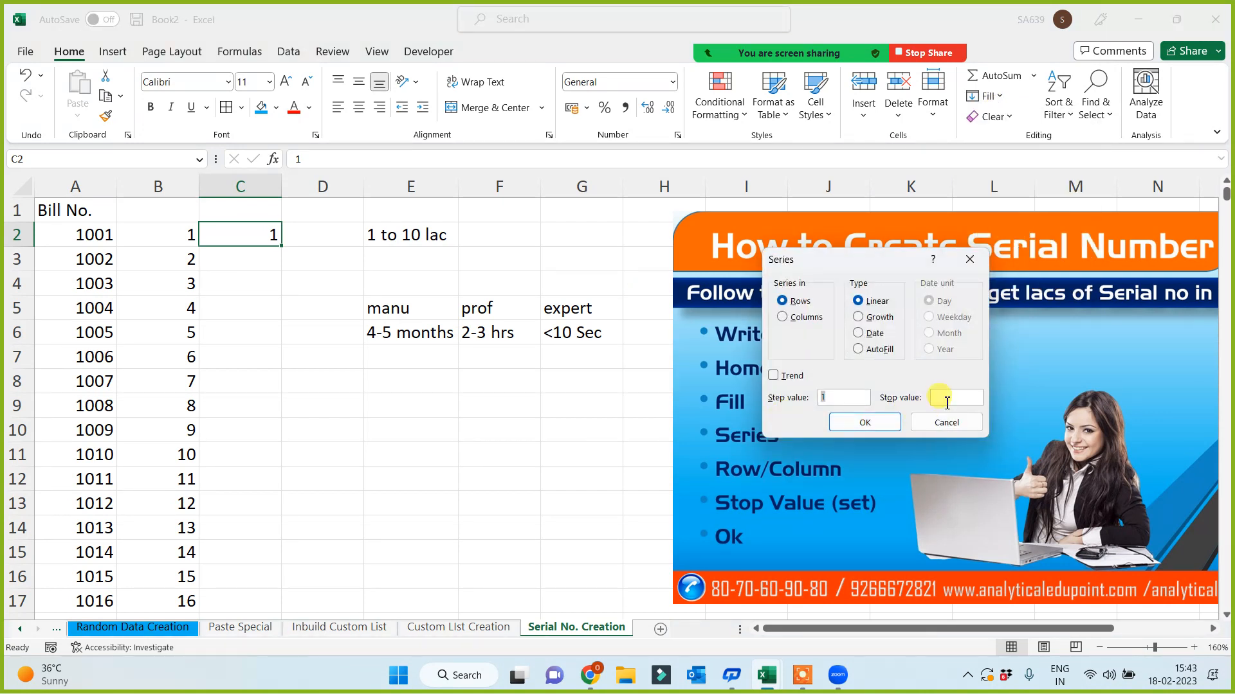
pyautogui.click(944, 398)
pyautogui.write('100000')
pyautogui.click(791, 319)
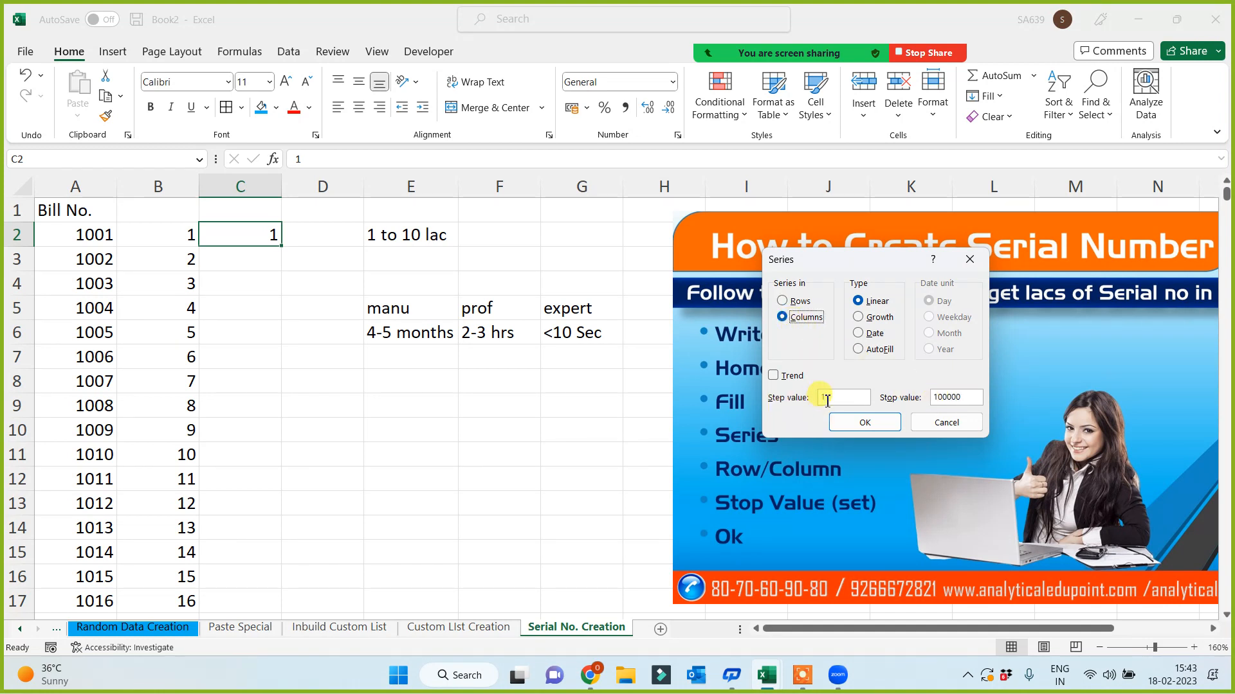
pyautogui.moveTo(826, 398); pyautogui.dragTo(808, 398)
pyautogui.write('2')
pyautogui.click(868, 422)
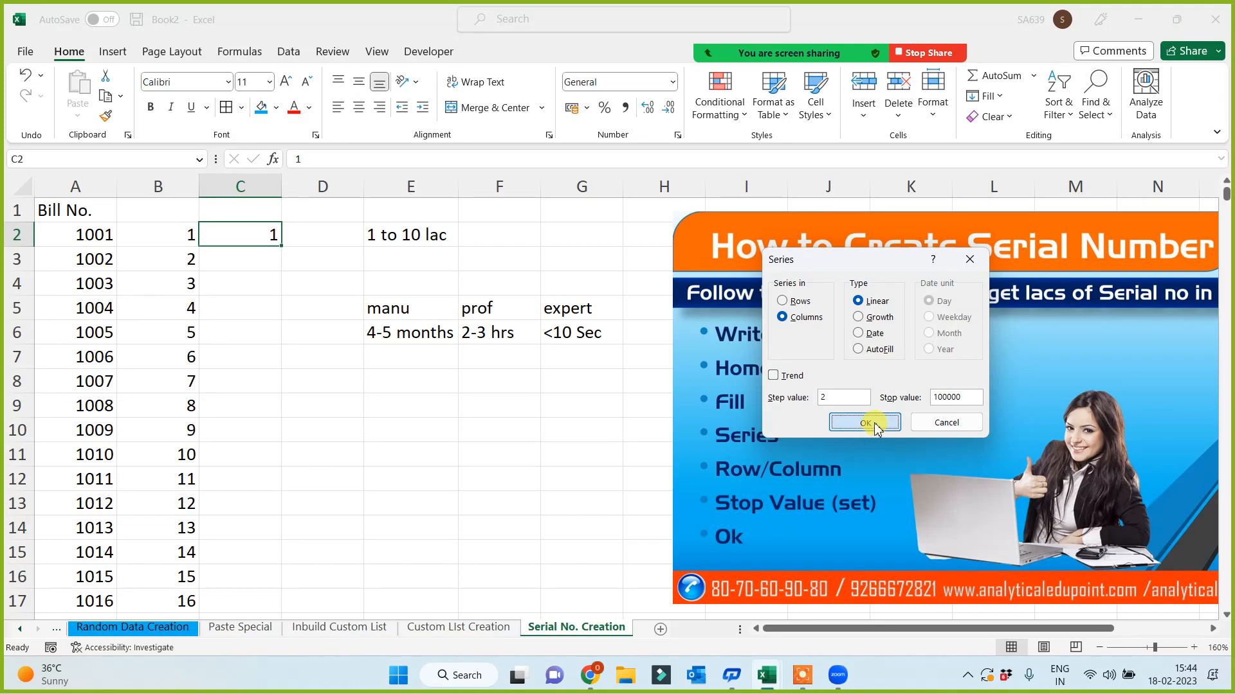
pyautogui.click(337, 236)
# - Replace the trial values in D2 with the date '1 jan 2023' and widen column D
pyautogui.write('1')
pyautogui.click(321, 378)
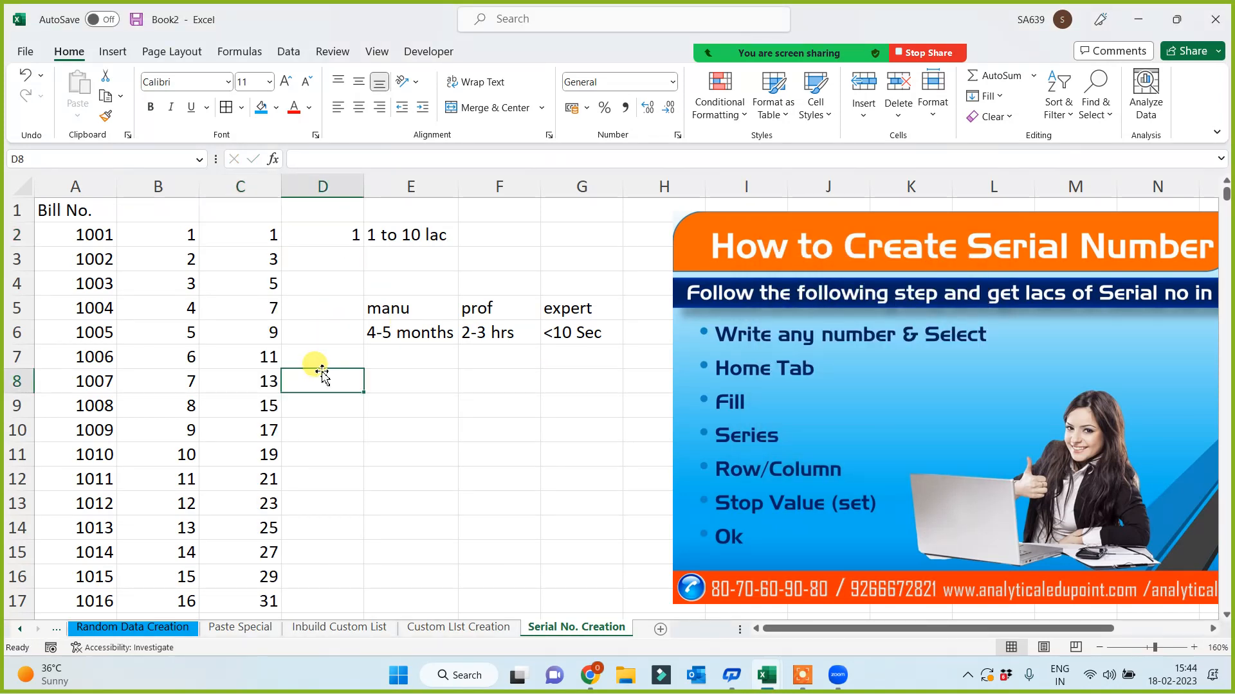
pyautogui.press('Up')
pyautogui.press('Up')
pyautogui.press('Up')
pyautogui.press('Up')
pyautogui.press('Up')
pyautogui.press('Up')
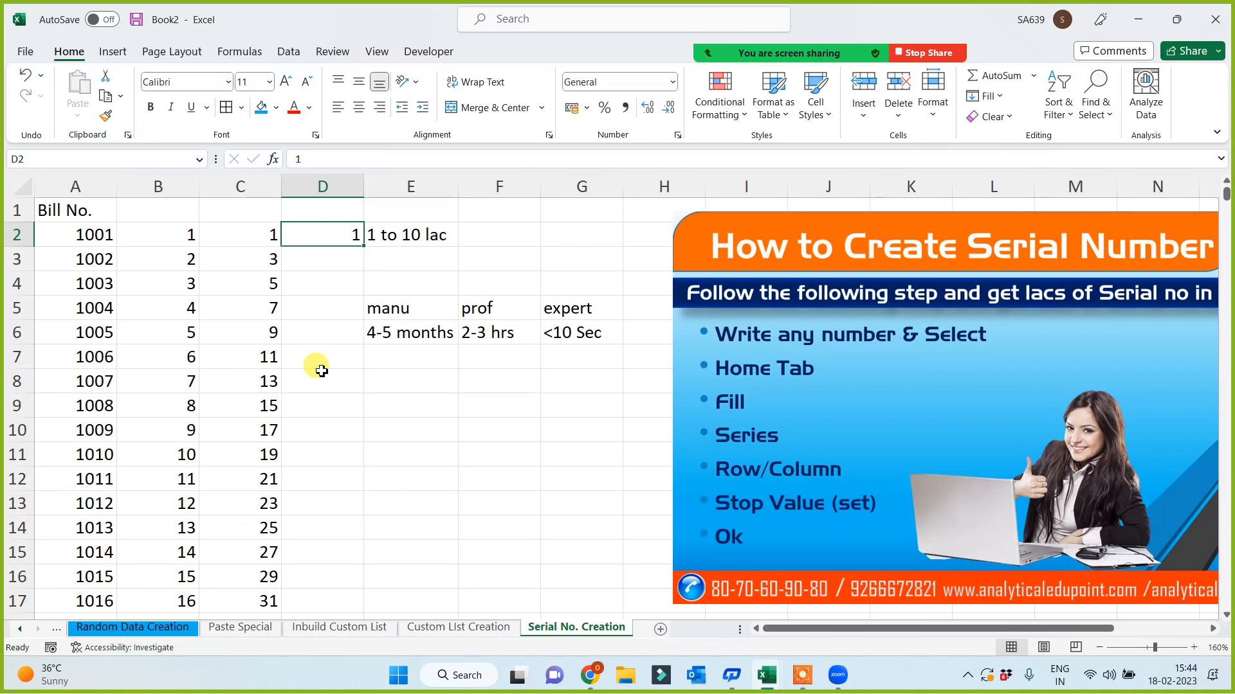
pyautogui.write('2')
pyautogui.press('Return')
pyautogui.press('Up')
pyautogui.press('Delete')
pyautogui.write('1 jan')
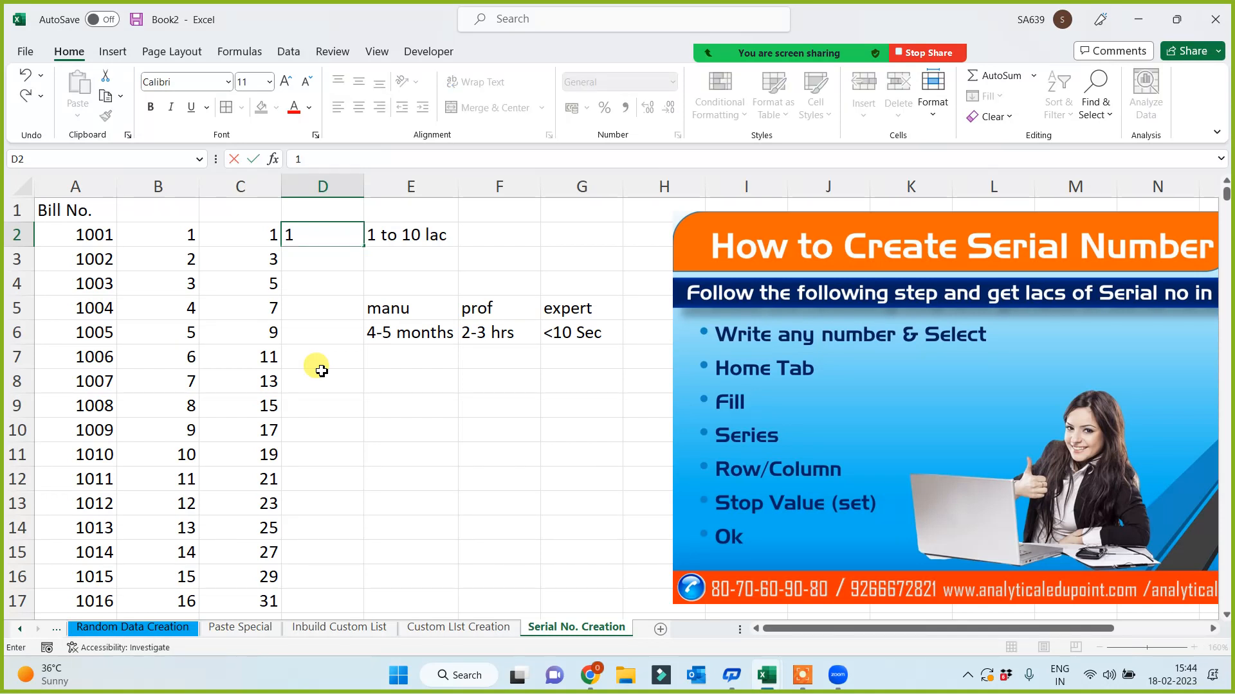
pyautogui.write(' 2023')
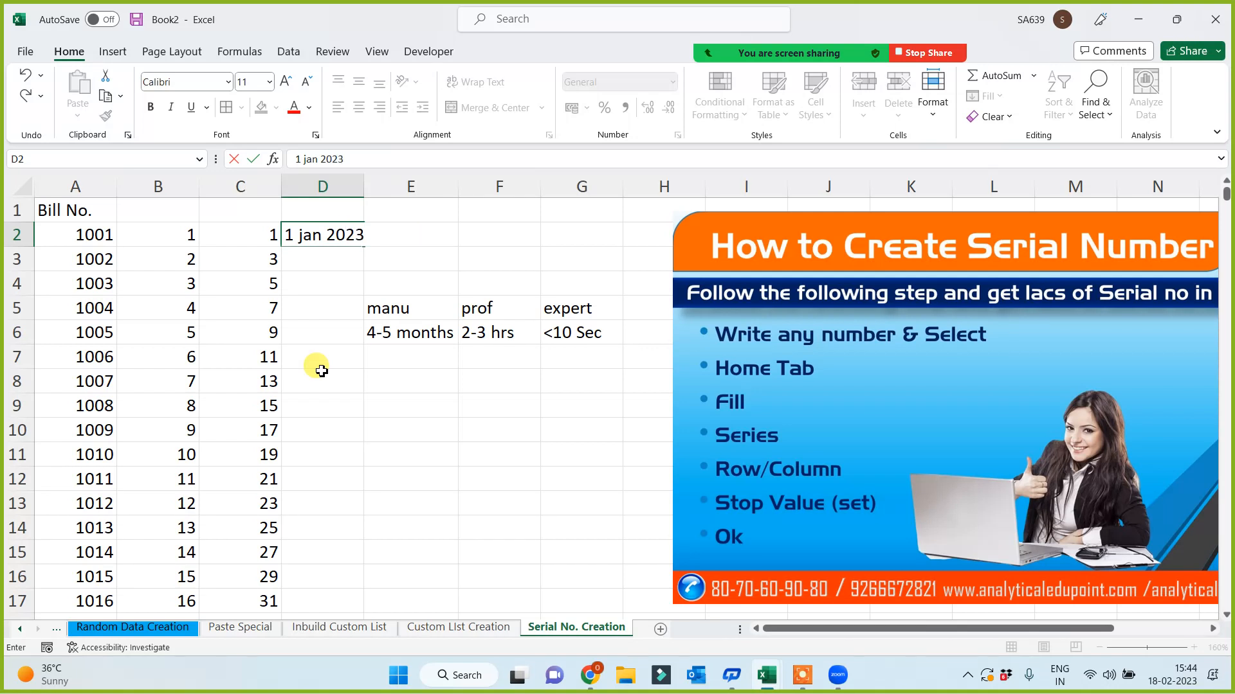
pyautogui.press('Return')
pyautogui.moveTo(363, 187); pyautogui.dragTo(400, 190)
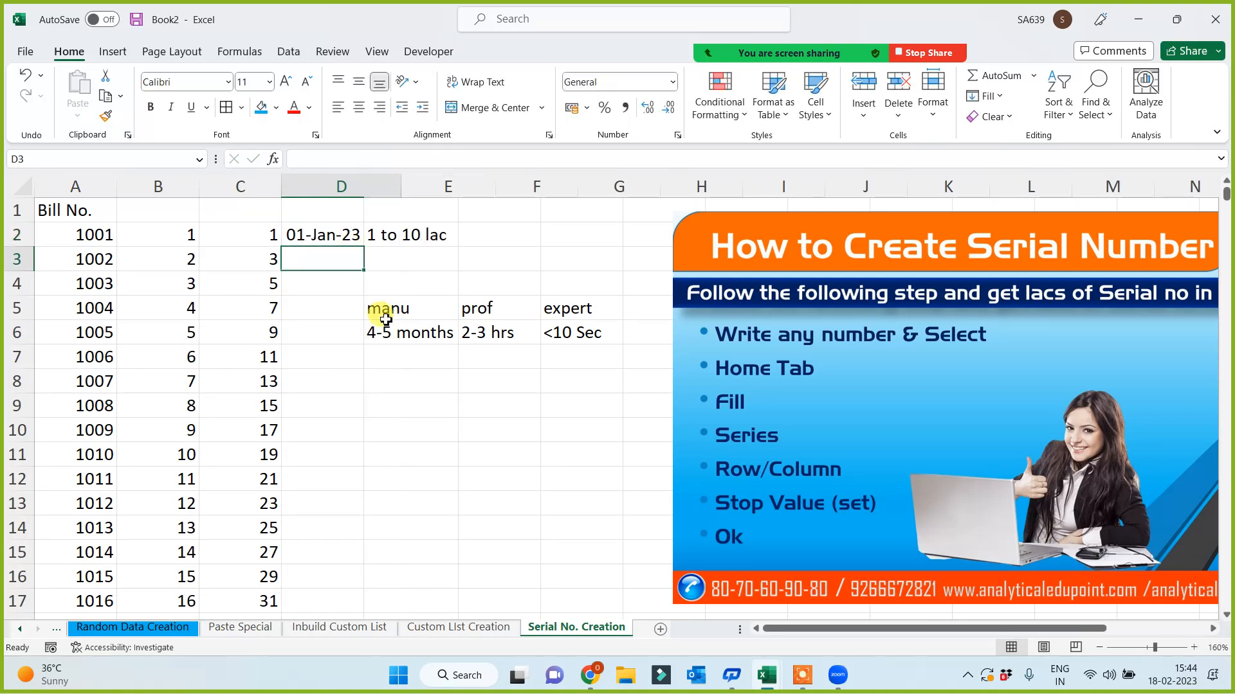
pyautogui.click(358, 239)
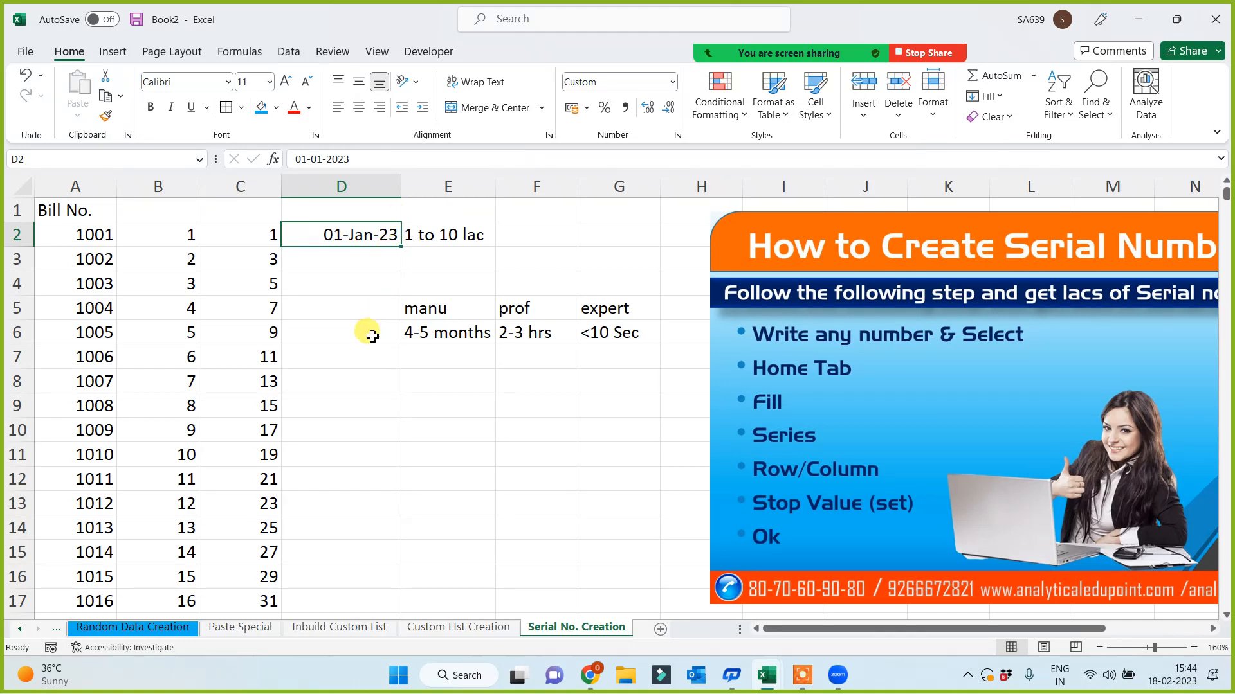
# - Fill column D with a daily date series running down the column to 31 Dec 2023
pyautogui.click(986, 96)
pyautogui.click(998, 231)
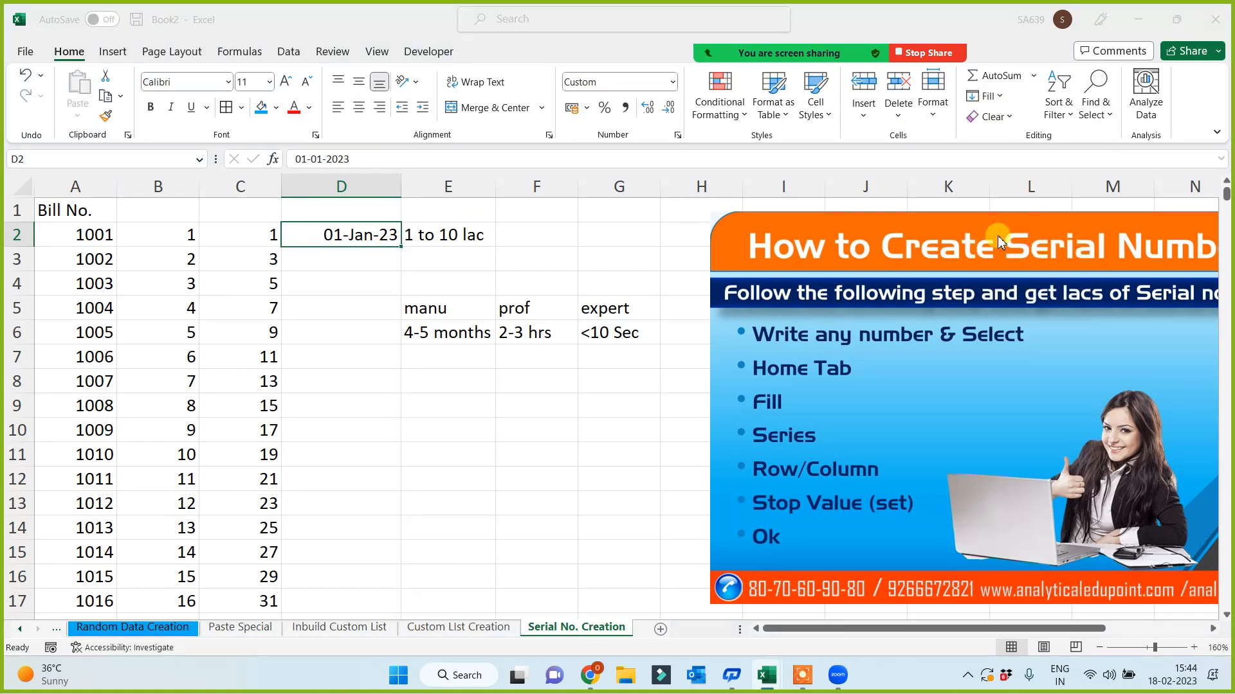
pyautogui.click(780, 319)
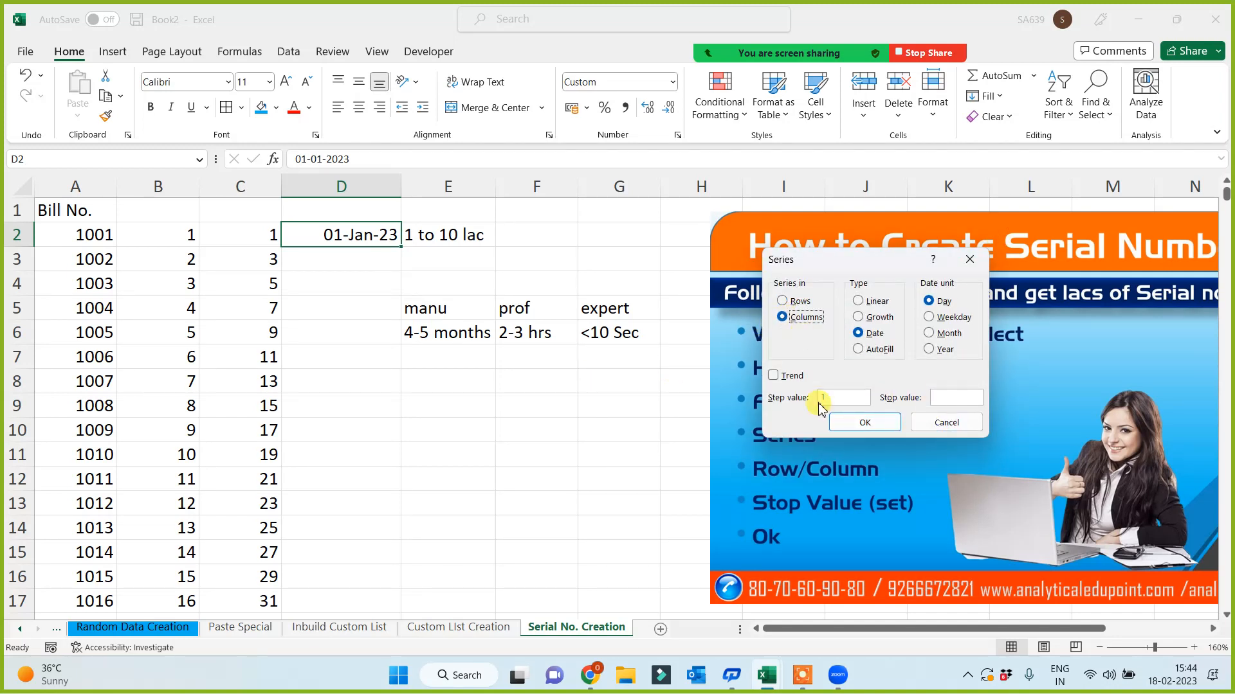
pyautogui.click(938, 399)
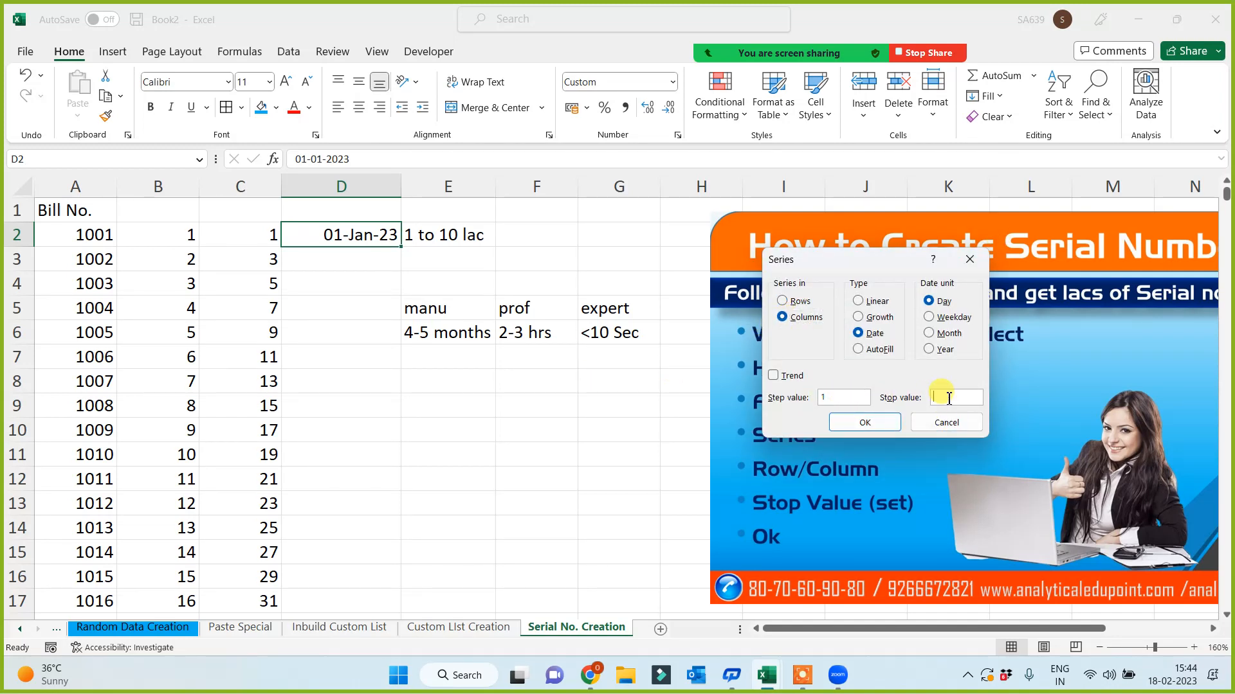
pyautogui.write('31 Dec 2023')
pyautogui.click(873, 423)
# - Check the end of the date series, then nudge the banner picture left and down
pyautogui.hotkey('ctrl', 'Down')
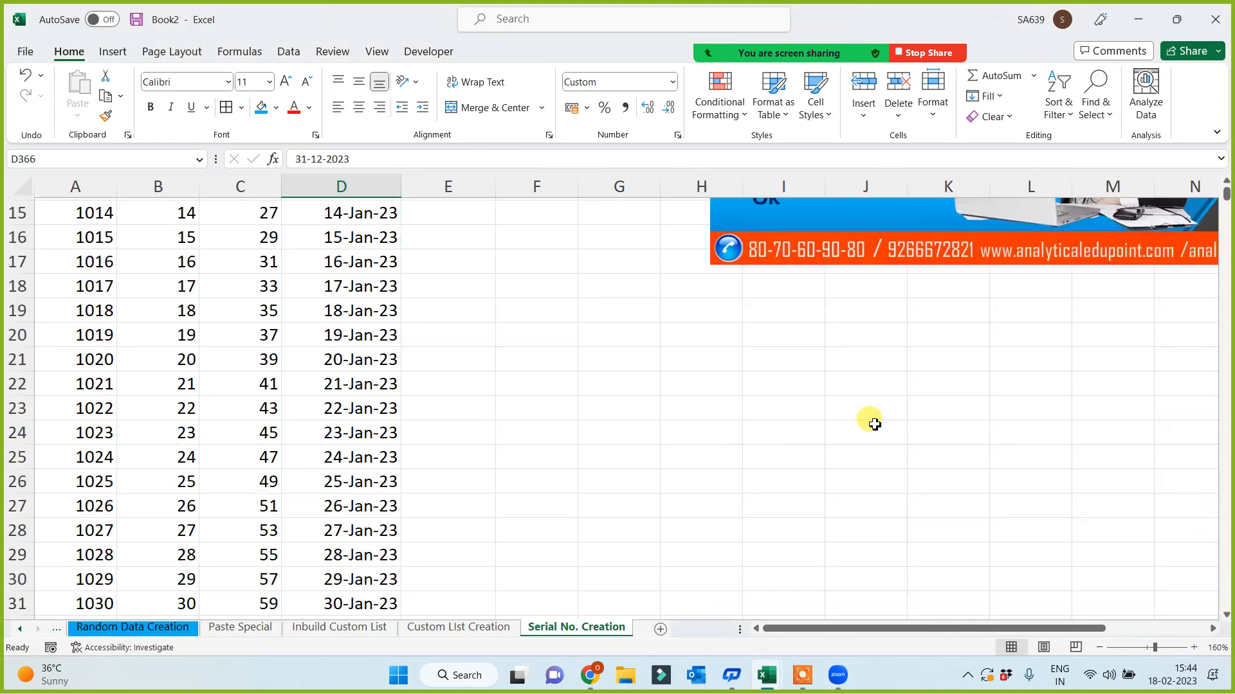
pyautogui.hotkey('ctrl', 'Up')
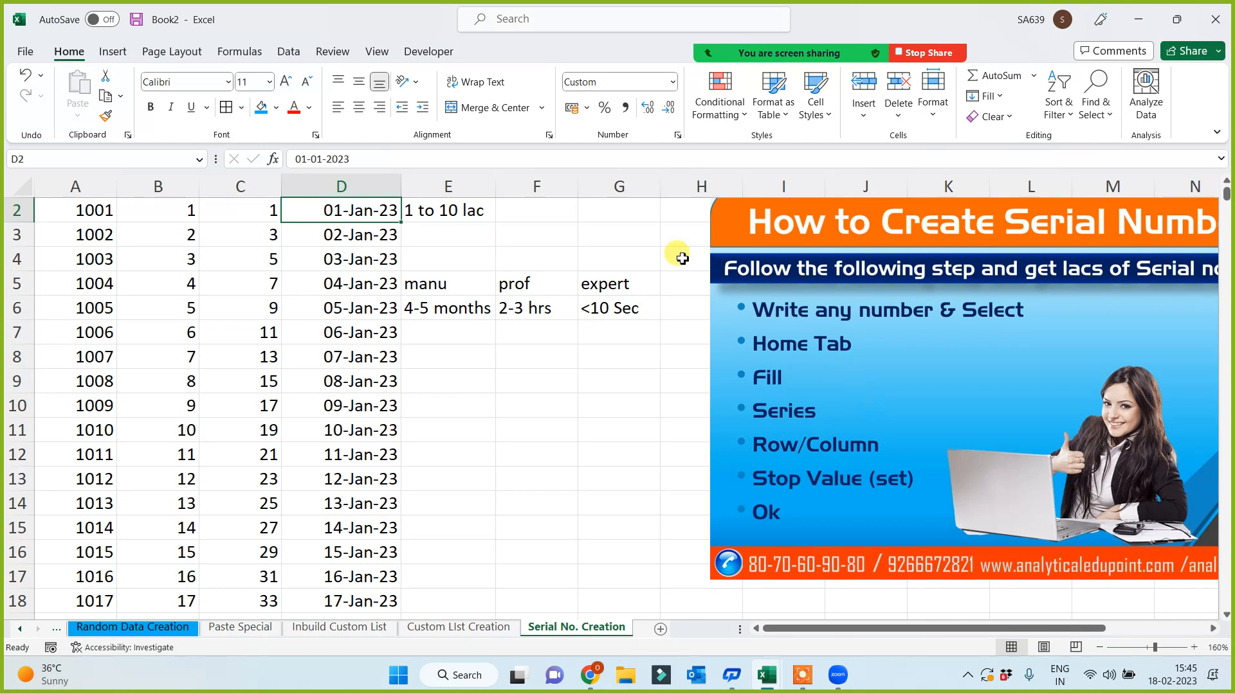
pyautogui.moveTo(750, 302); pyautogui.dragTo(701, 328)
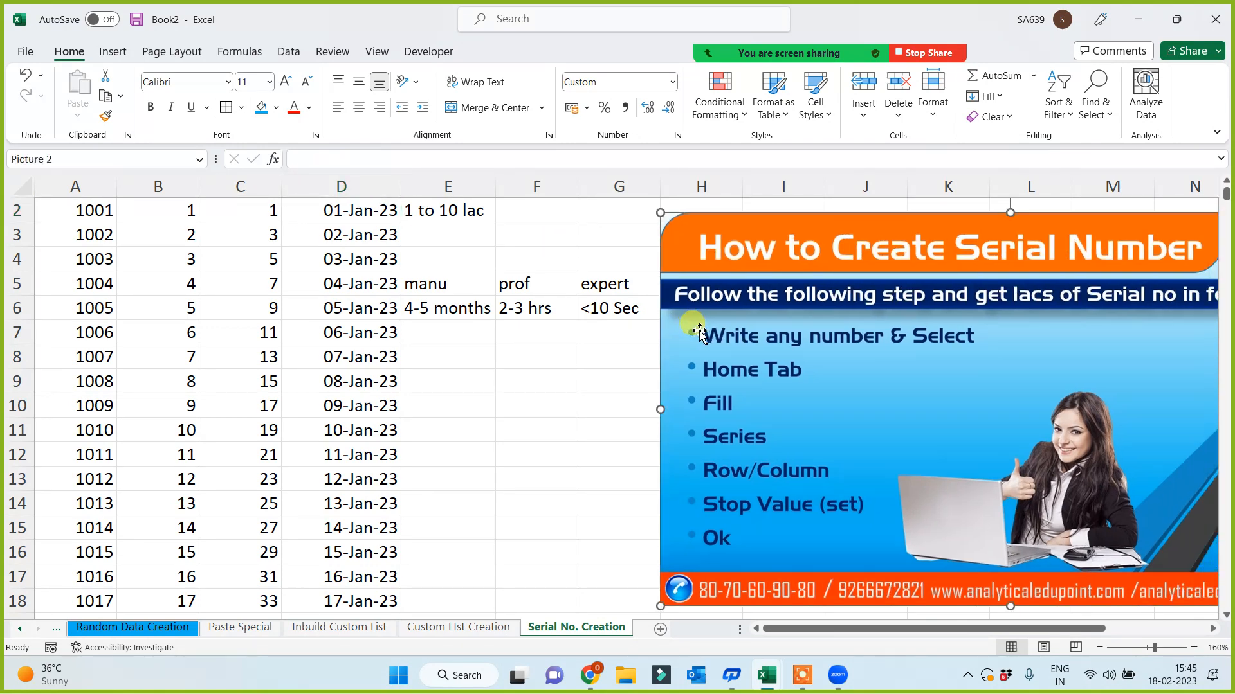
# - Enter 19 in cell F8 and reselect F8 as the series start
pyautogui.click(537, 400)
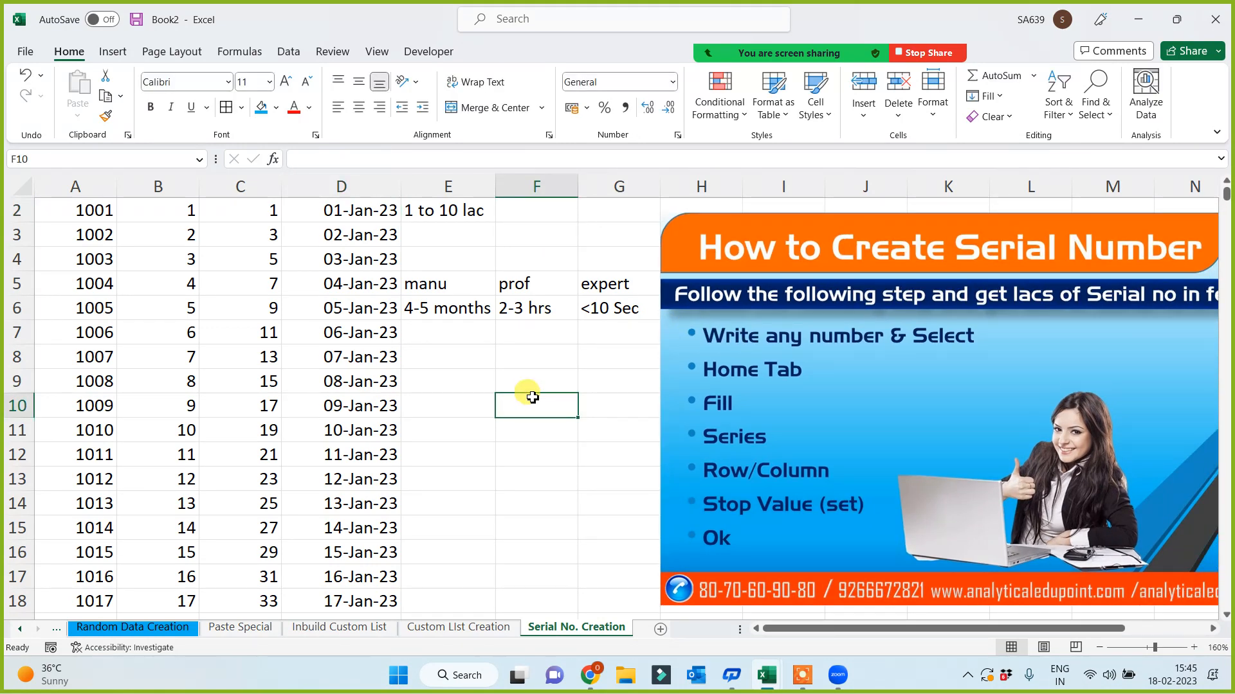
pyautogui.scroll(-1, 532, 400)
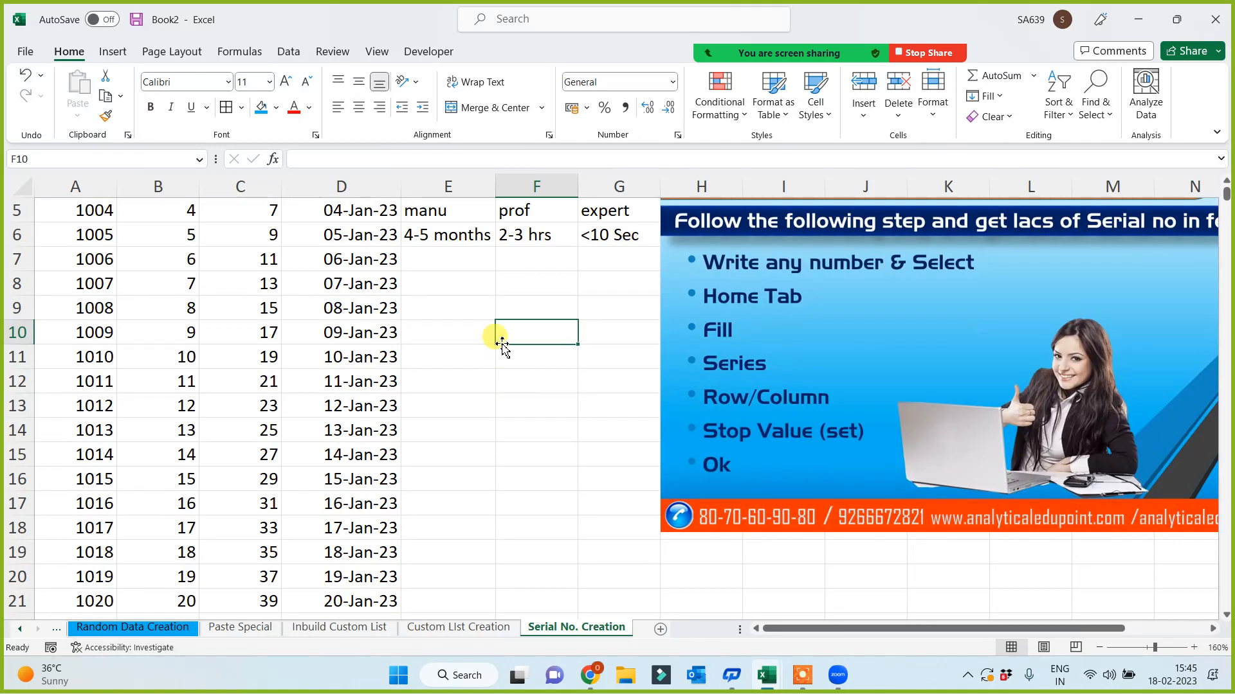
pyautogui.click(510, 284)
pyautogui.write('19')
pyautogui.click(504, 375)
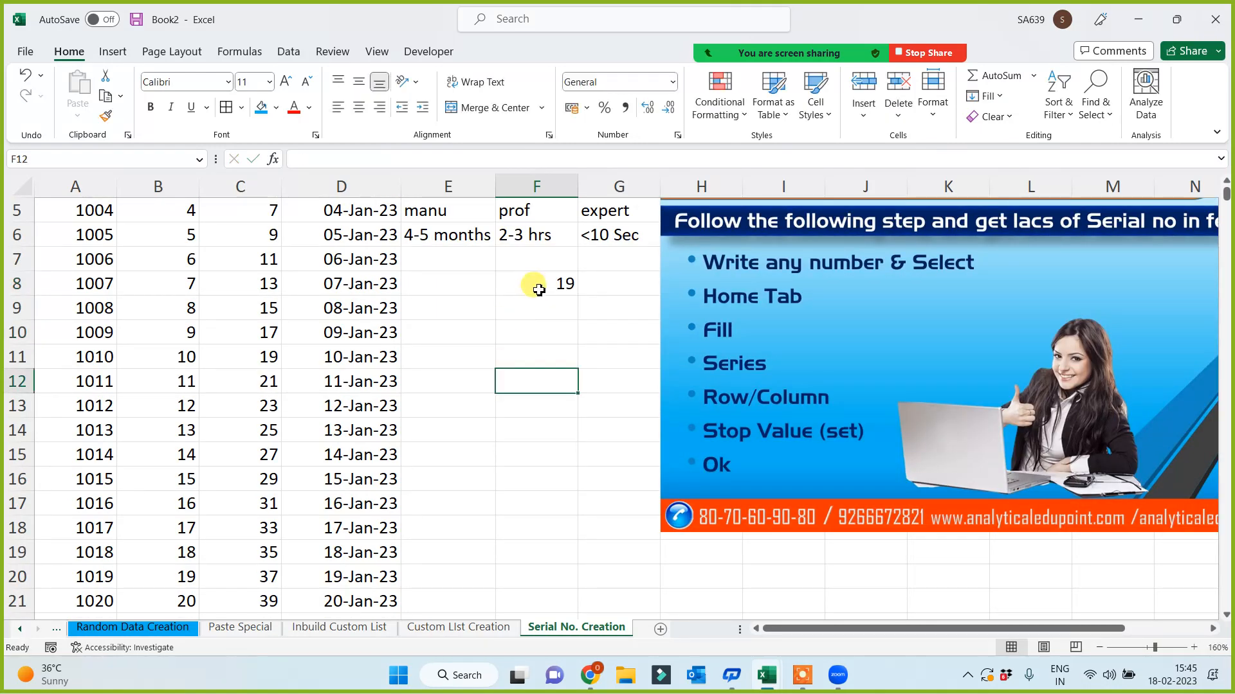
pyautogui.click(531, 284)
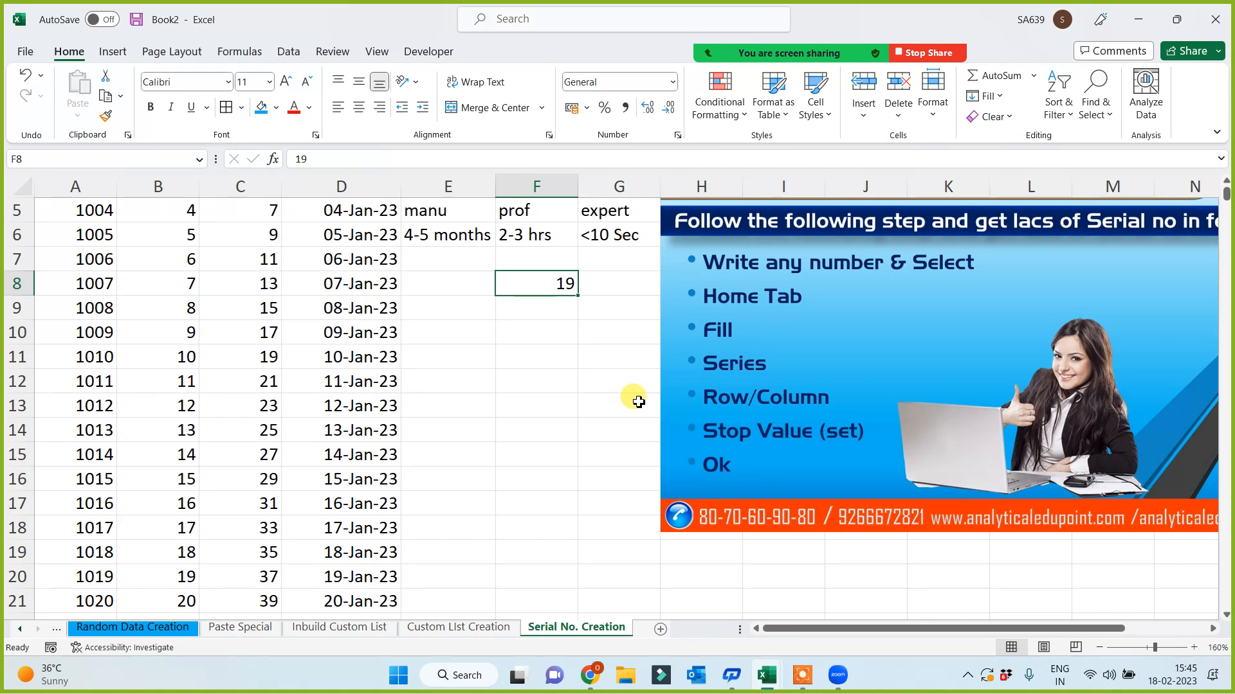
# - Fill row 8 from F8 as a series with step value 19 and stop value 190
pyautogui.click(990, 96)
pyautogui.click(1007, 233)
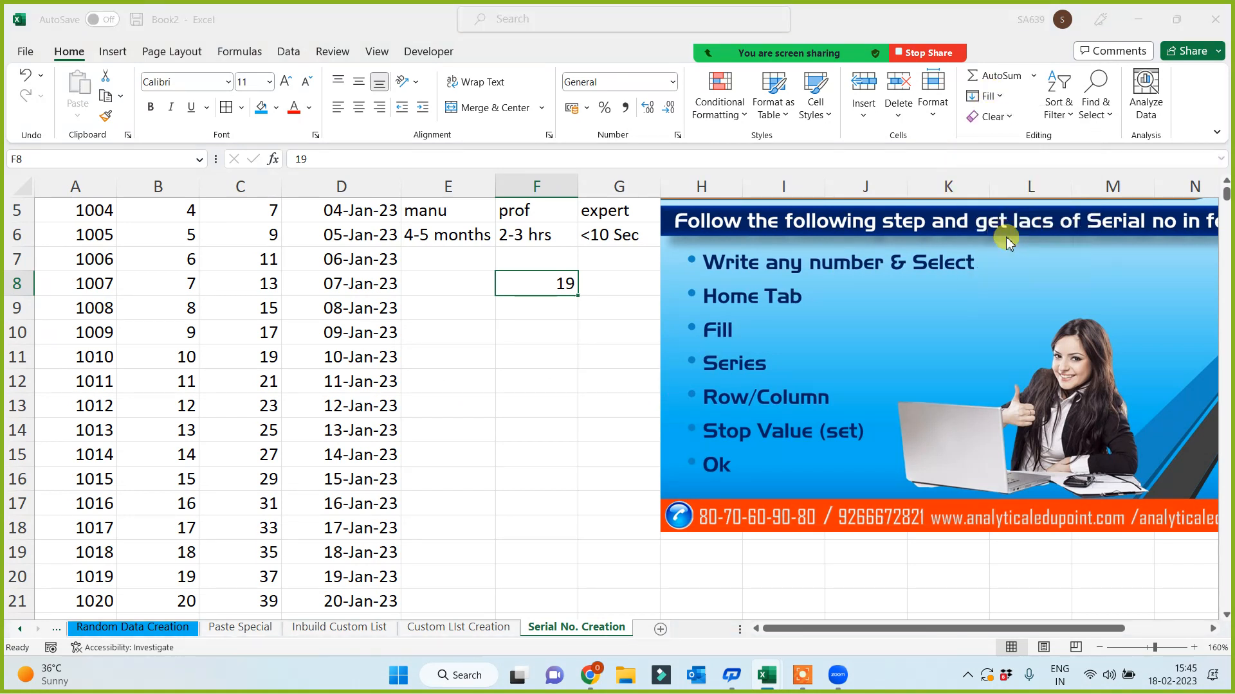
pyautogui.click(949, 397)
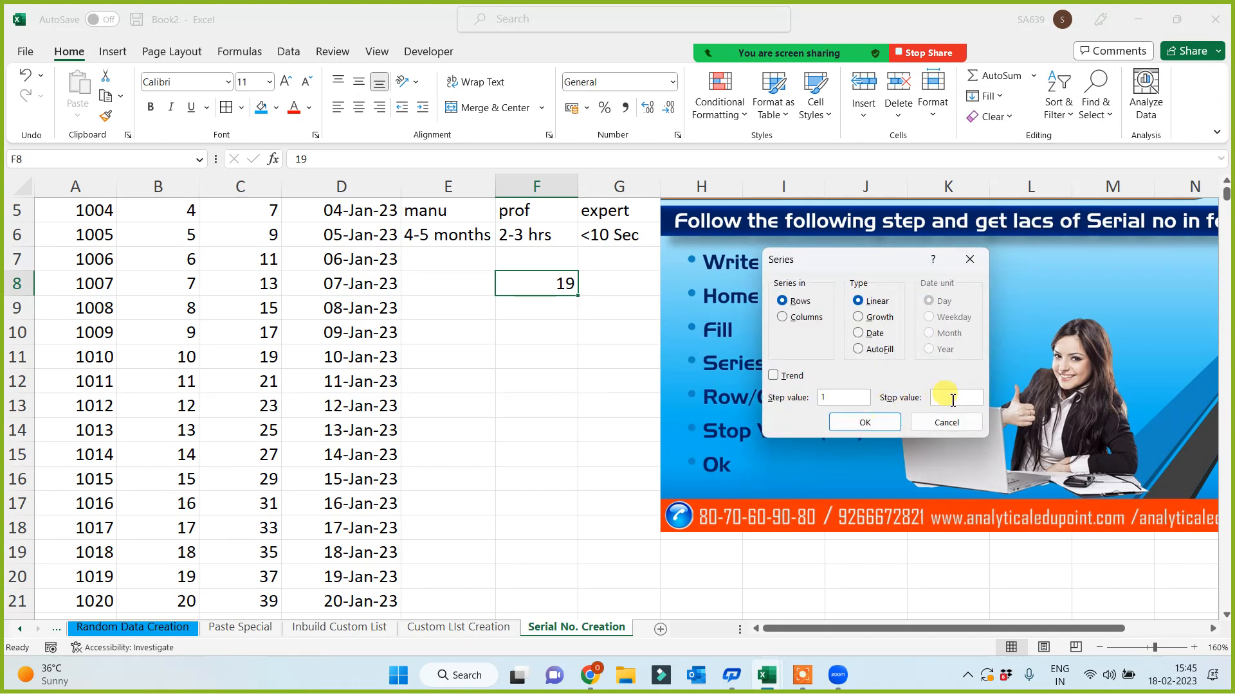
pyautogui.write('190')
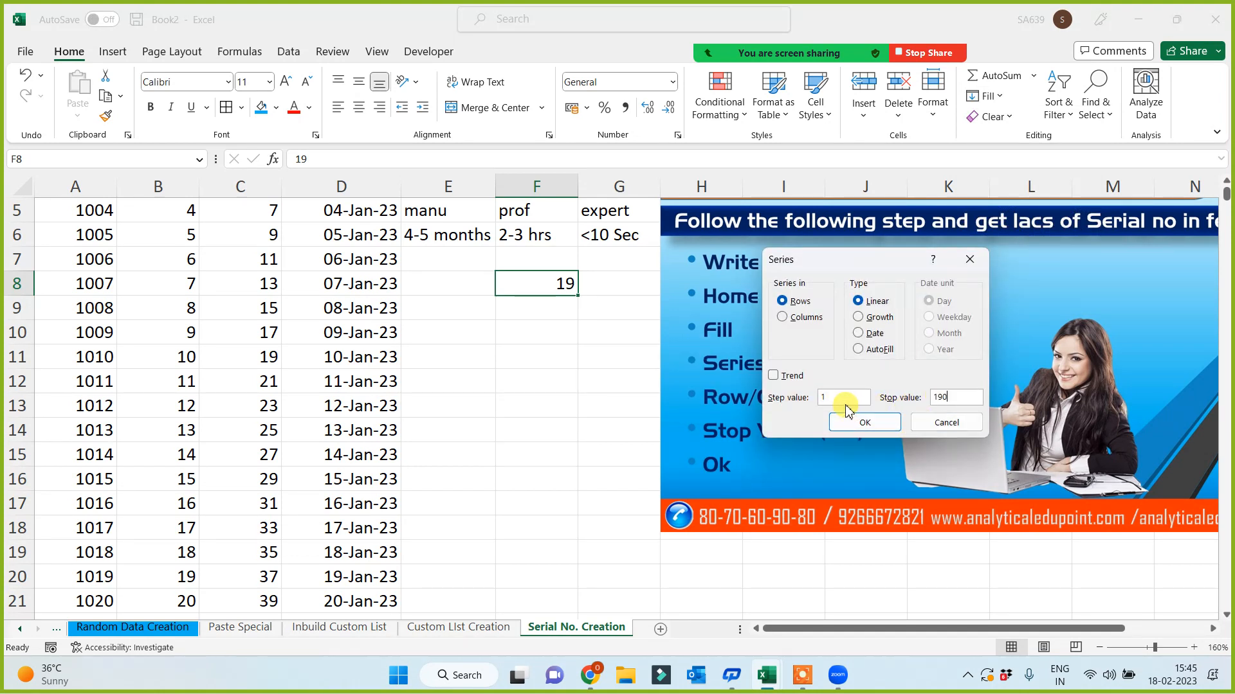
pyautogui.click(842, 397)
pyautogui.write('9')
pyautogui.click(856, 422)
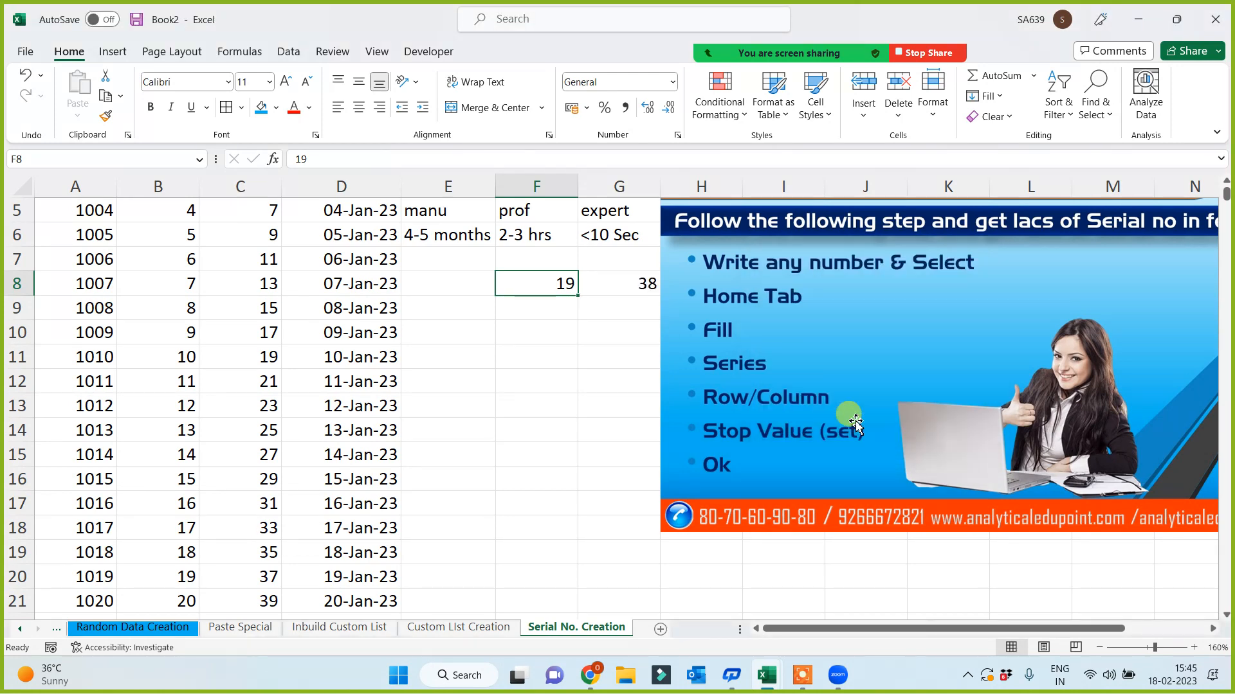
# - Check the row values 19 and 38, and reposition the banner picture up and left
pyautogui.moveTo(753, 280); pyautogui.dragTo(621, 455)
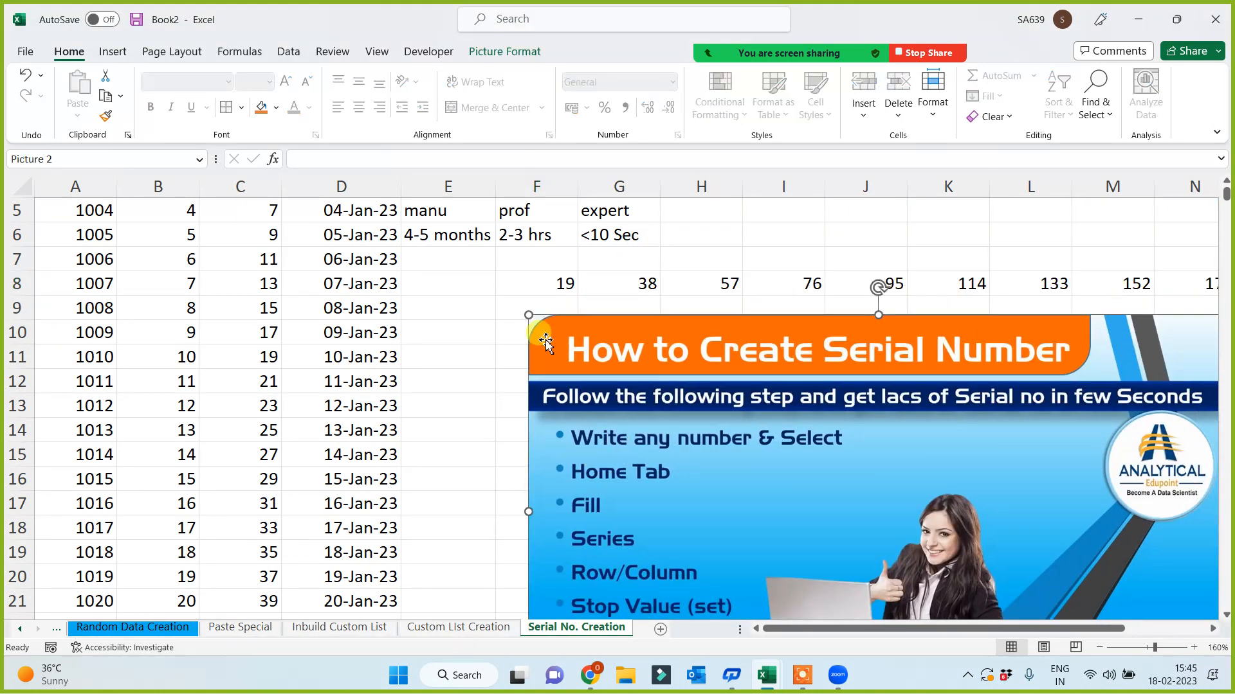
pyautogui.click(551, 278)
pyautogui.click(633, 288)
pyautogui.click(730, 286)
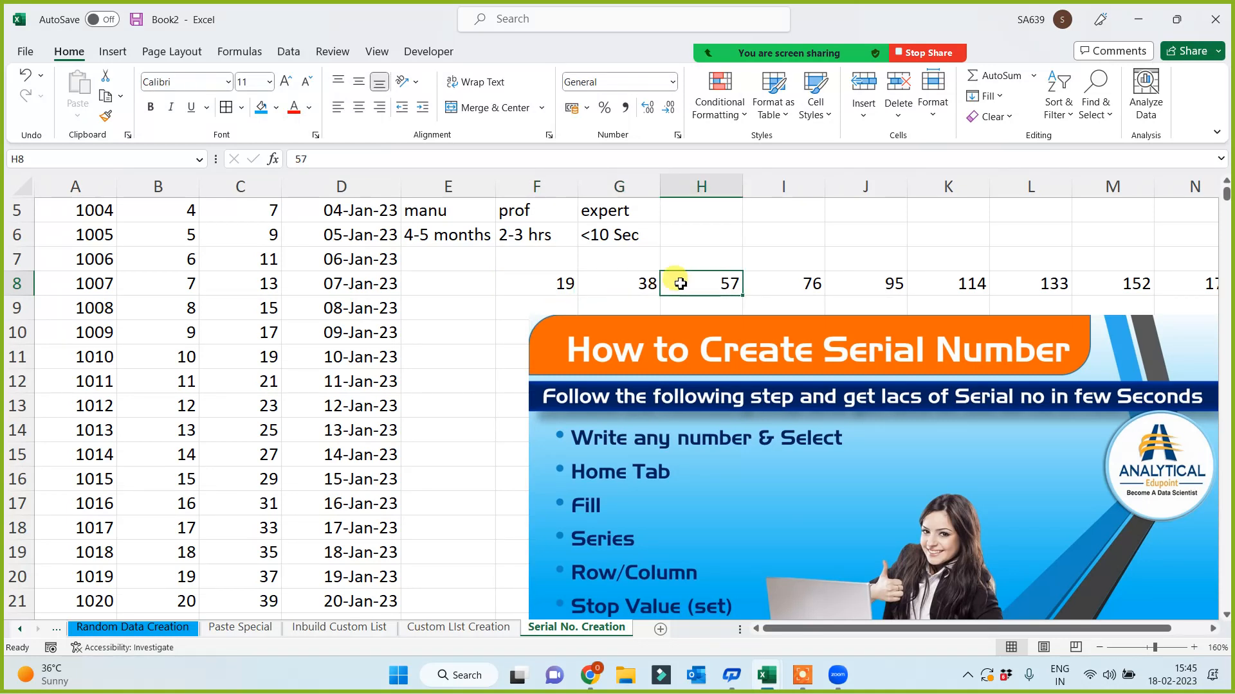
pyautogui.click(549, 289)
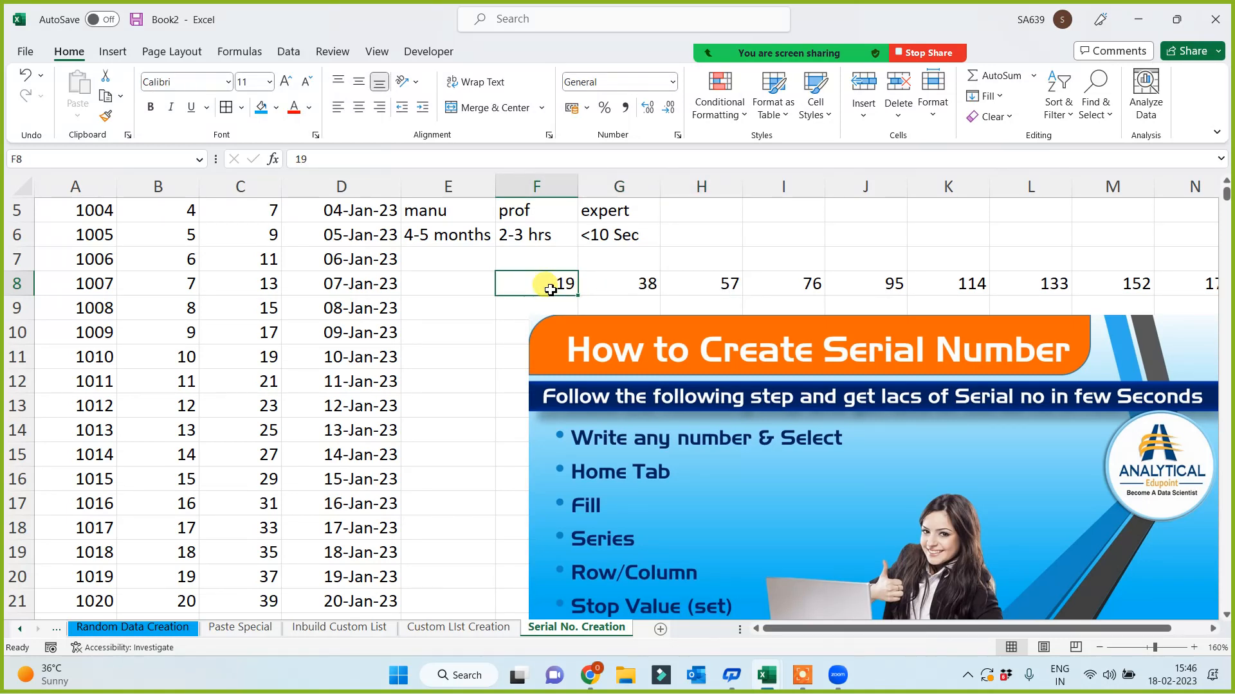
pyautogui.click(618, 288)
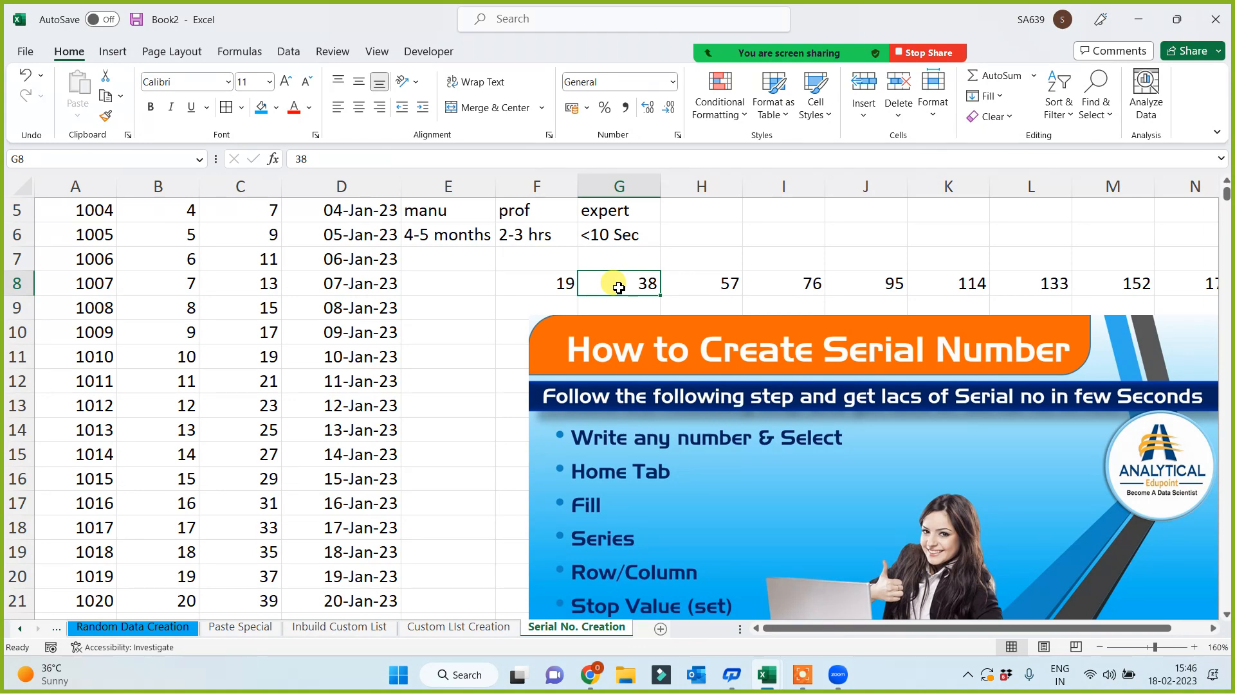
pyautogui.moveTo(675, 471); pyautogui.dragTo(604, 367)
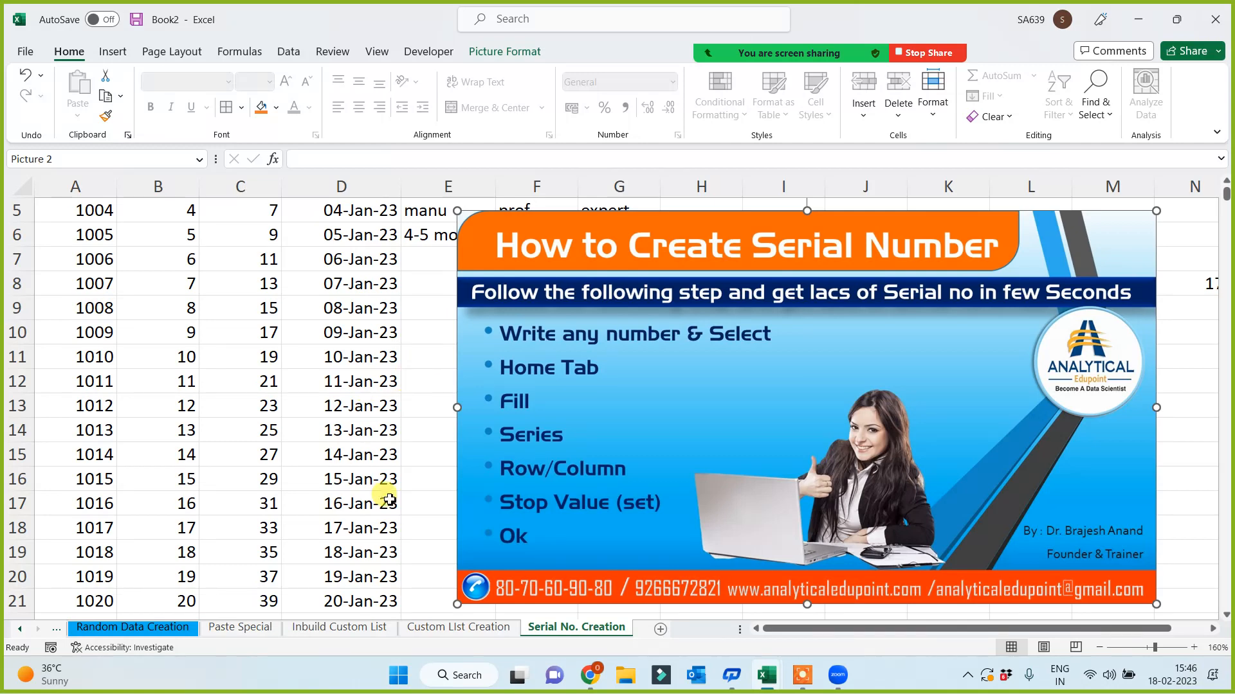
# - Add a new blank worksheet, Sheet17, to the workbook
pyautogui.click(661, 630)
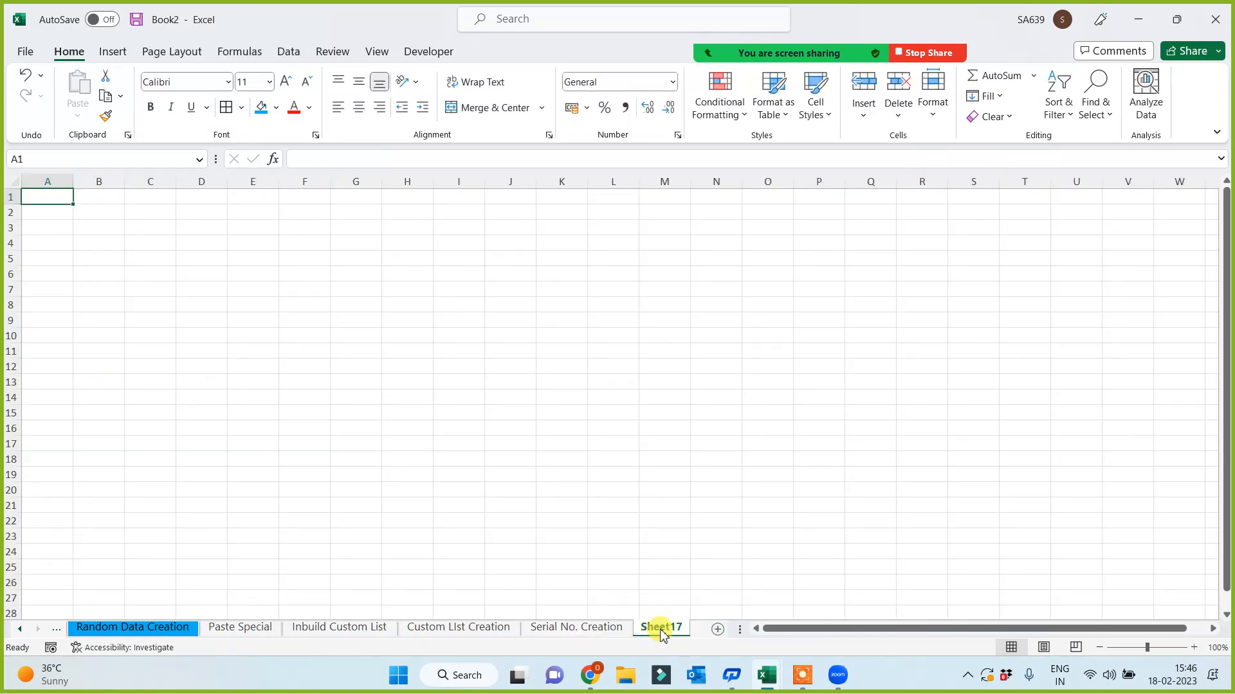
pyautogui.doubleClick(661, 628)
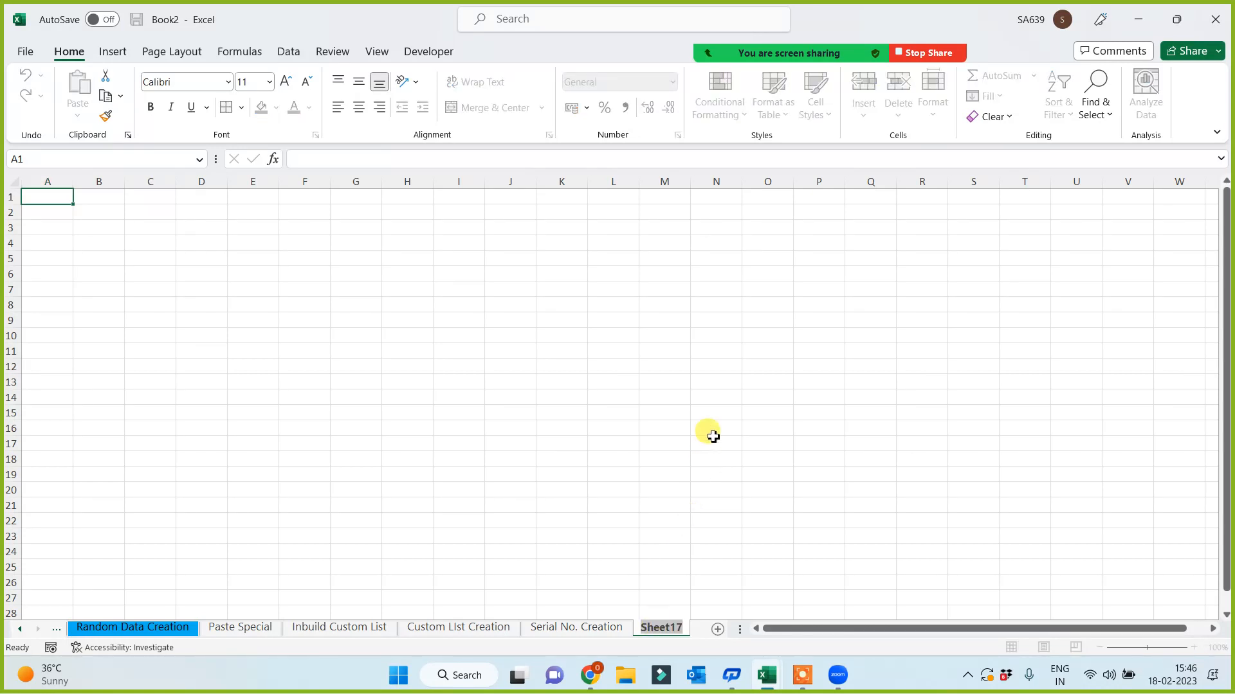
pyautogui.click(687, 25)
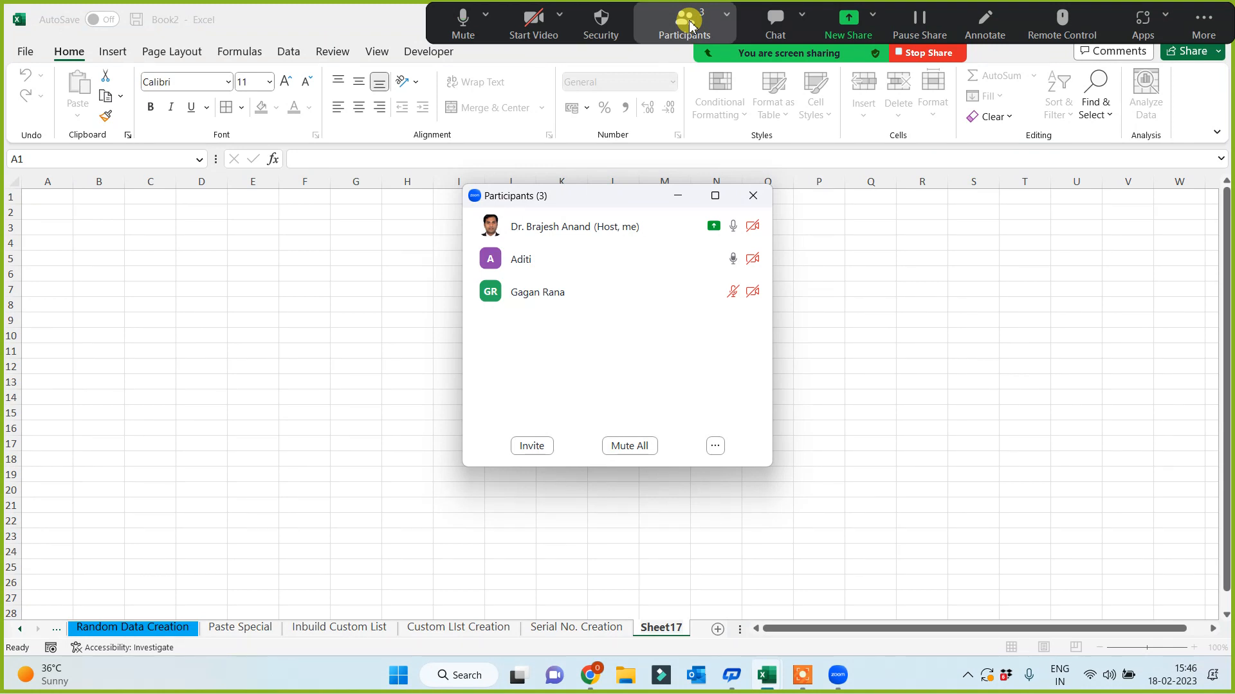
pyautogui.click(680, 199)
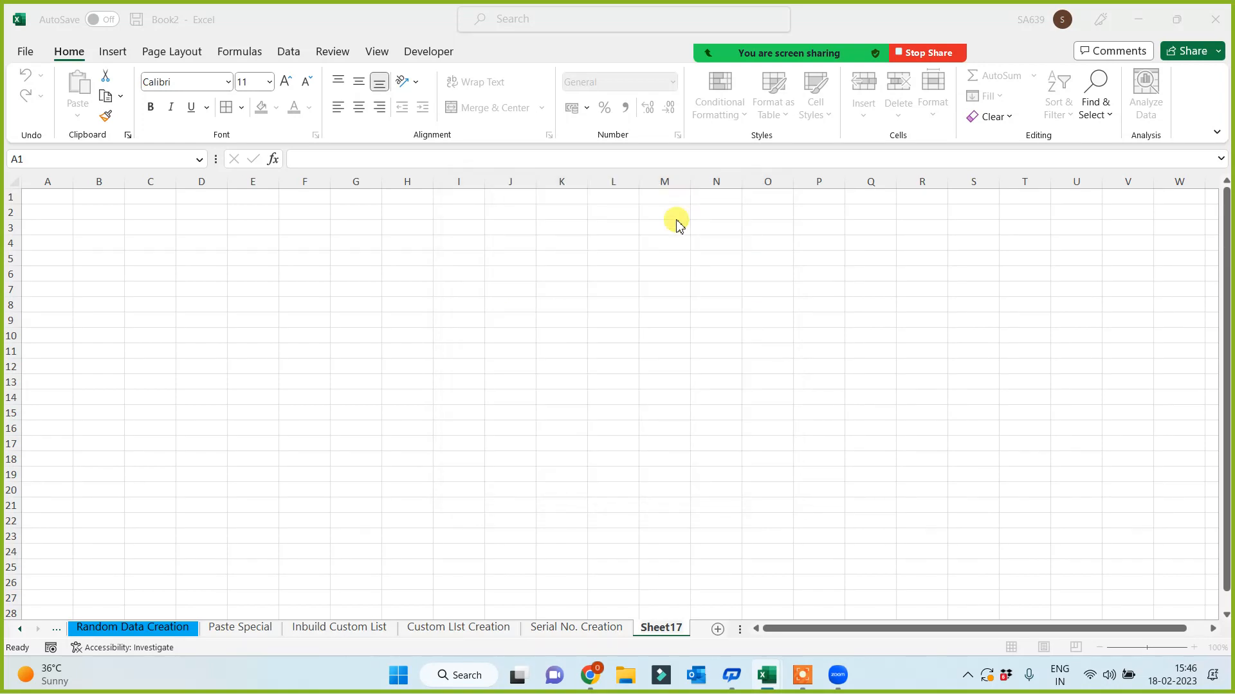
# - Return to the Serial No. Creation sheet and select cell F27 for test dates
pyautogui.click(561, 628)
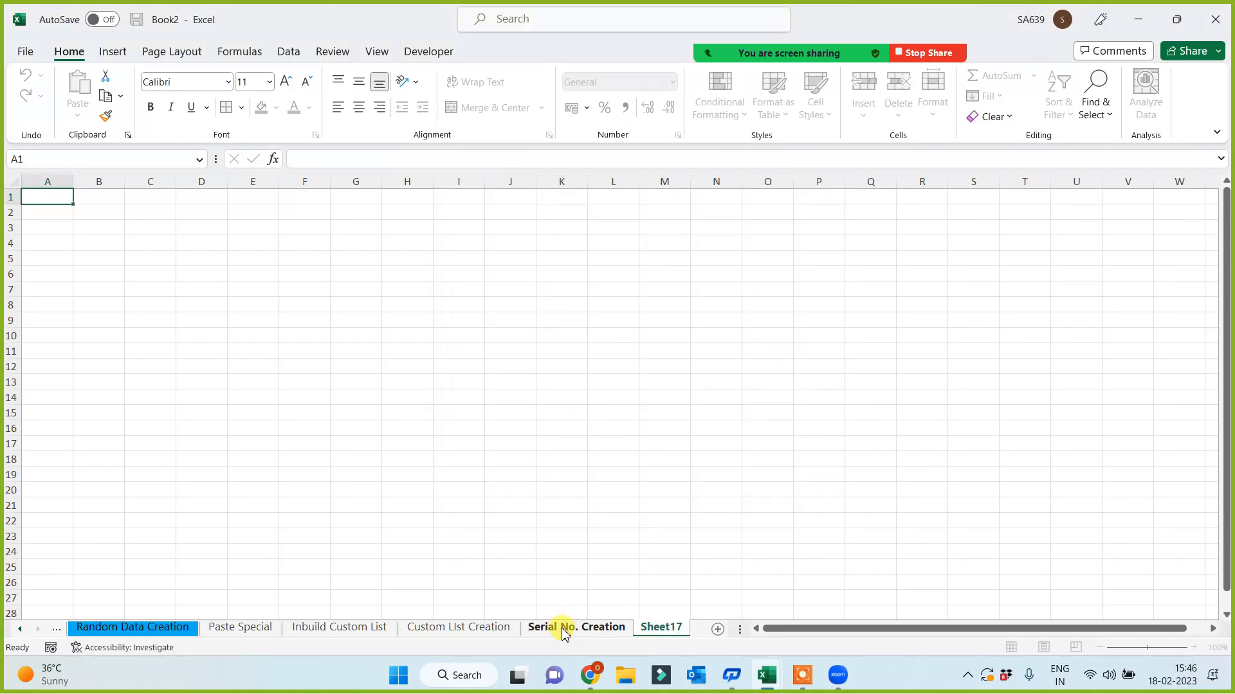
pyautogui.scroll(-2, 475, 528)
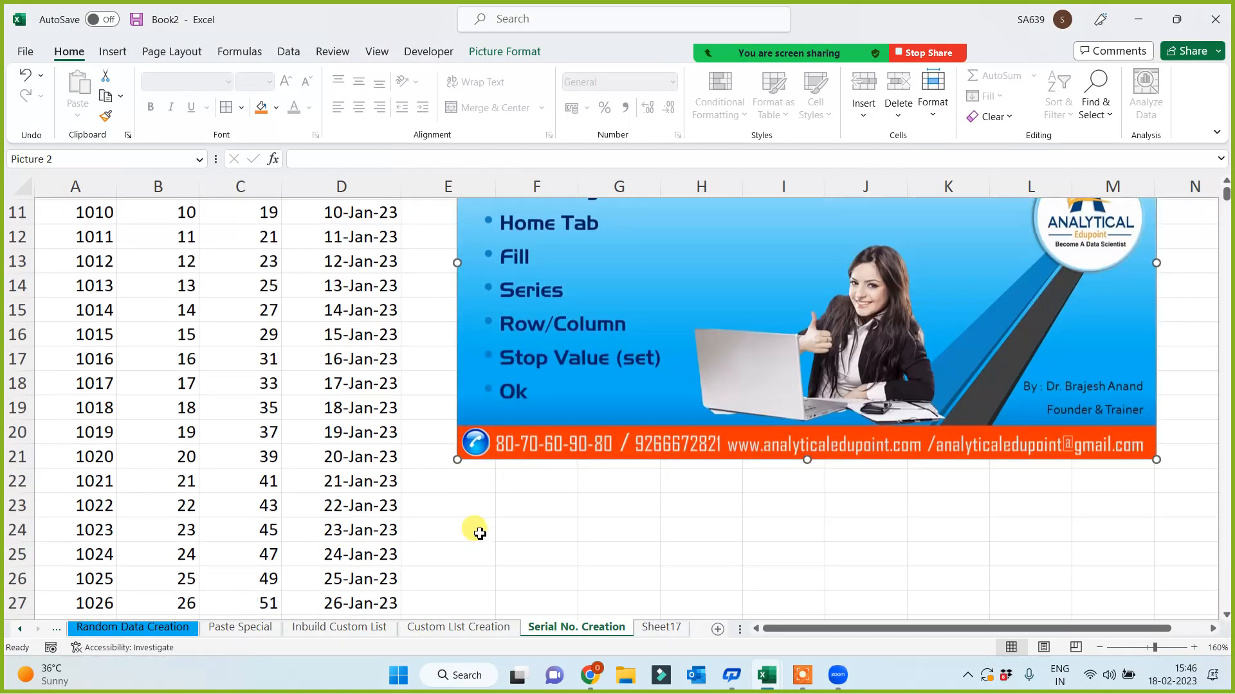
pyautogui.scroll(-2, 586, 511)
pyautogui.click(546, 360)
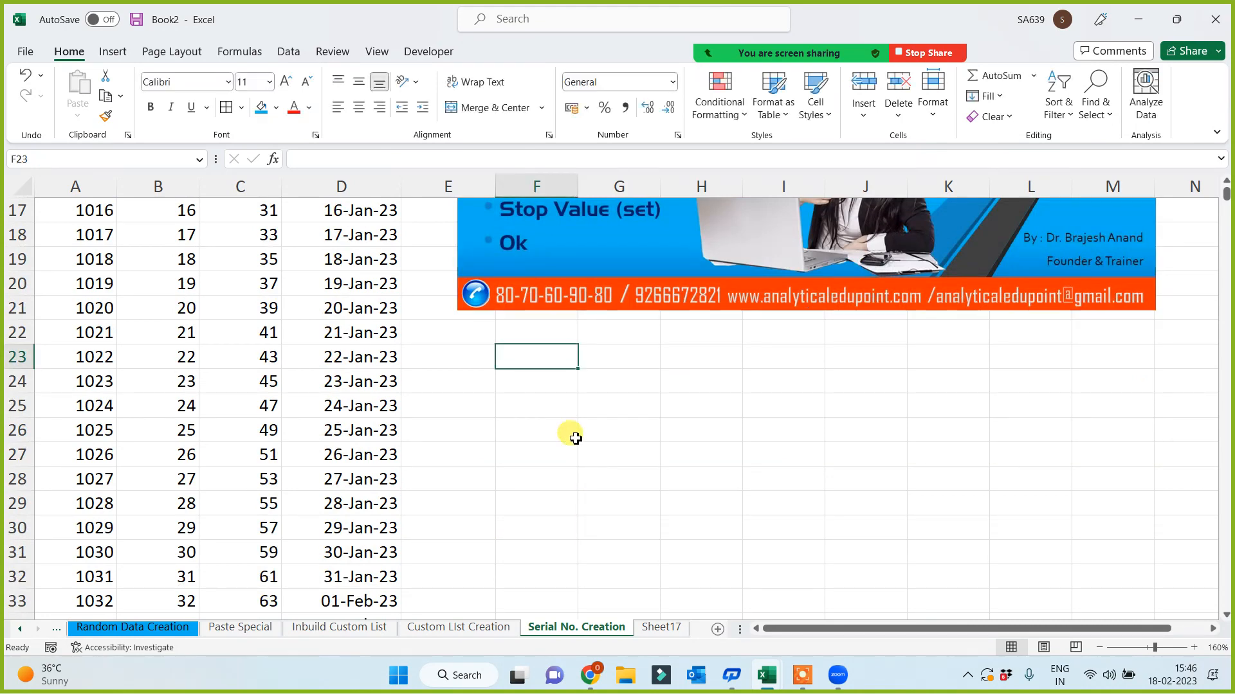
pyautogui.scroll(-1, 553, 405)
pyautogui.click(533, 379)
# - Enter the test date 12.03.2023 in F27 and widen column F to fit it
pyautogui.write('12.')
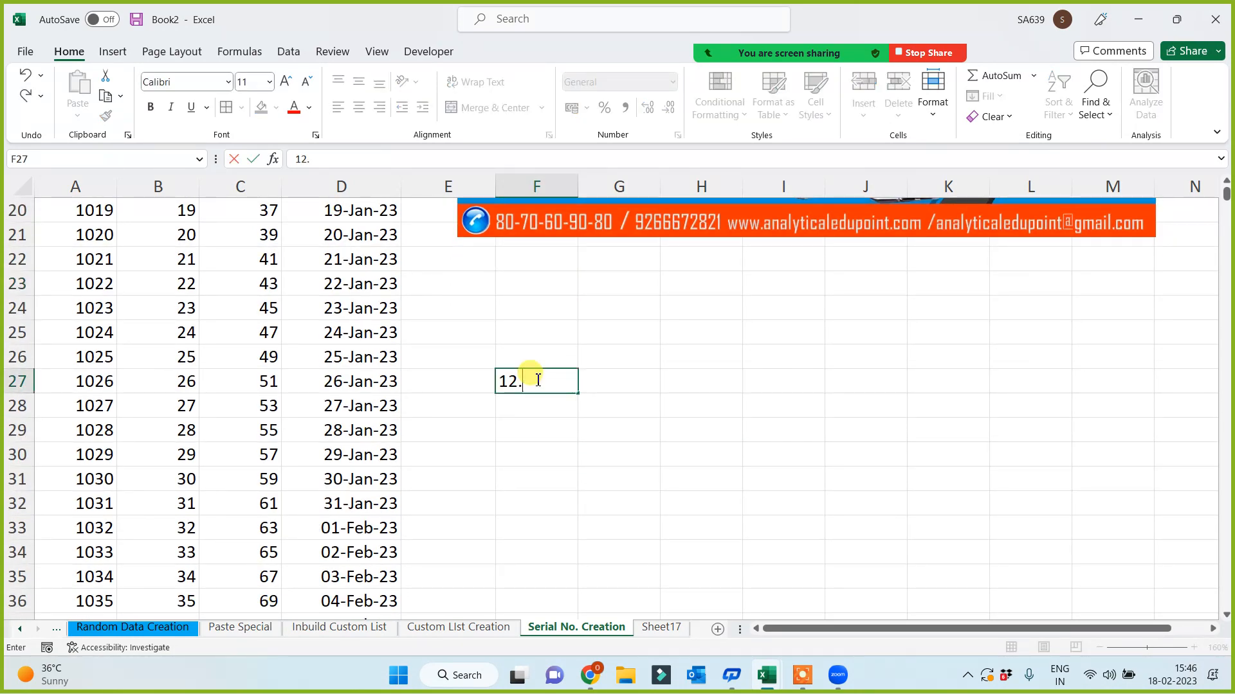
pyautogui.write('03,2023')
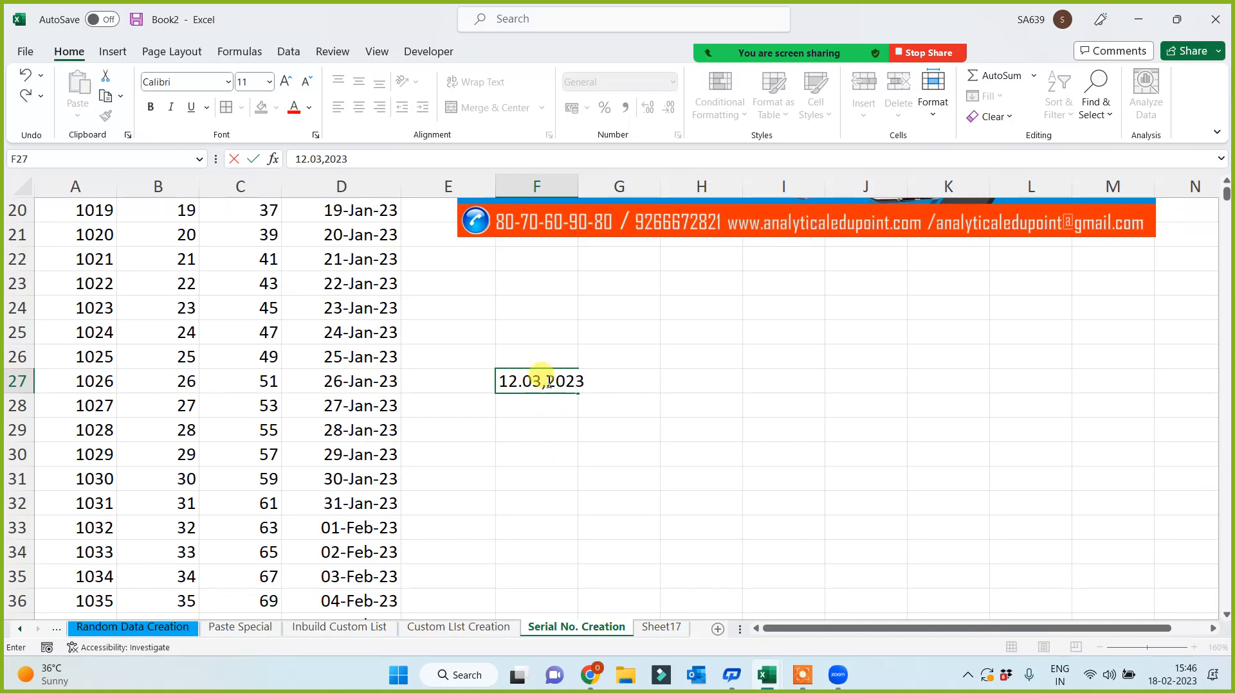
pyautogui.click(545, 381)
pyautogui.press('BackSpace')
pyautogui.write('.')
pyautogui.press('Return')
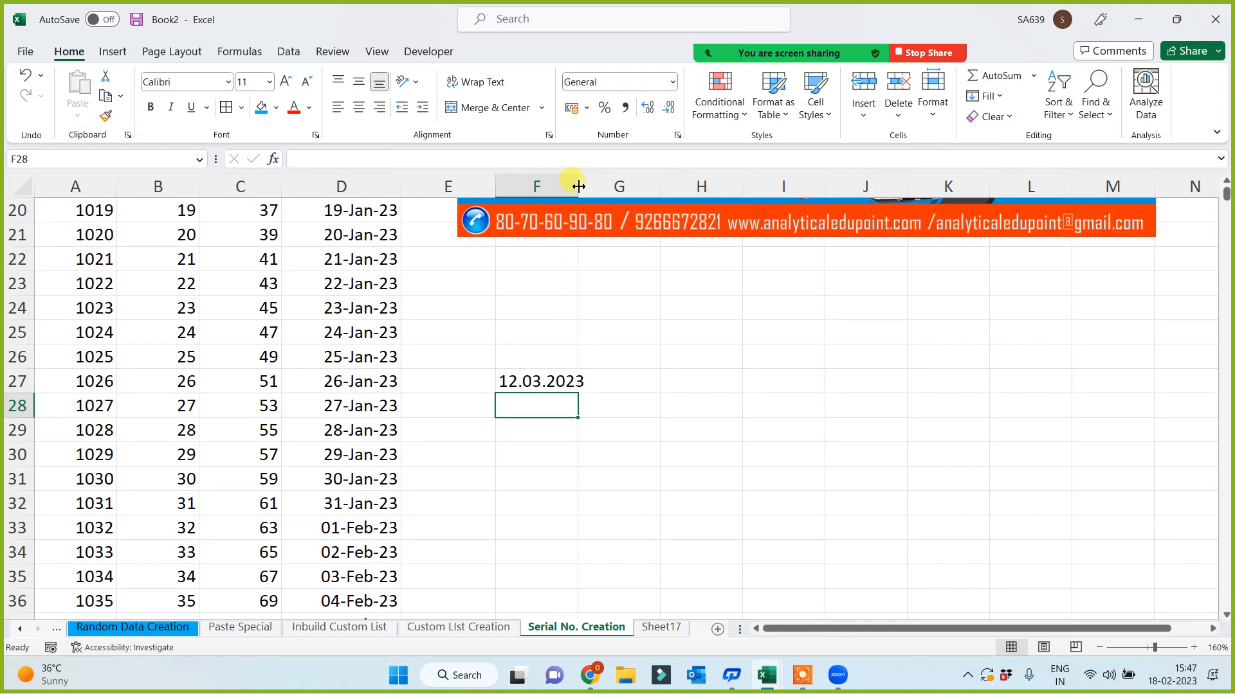
pyautogui.moveTo(577, 185); pyautogui.dragTo(588, 186)
# - Enter 11/05/2525 in F28 and widen column F further to show it
pyautogui.write('12/')
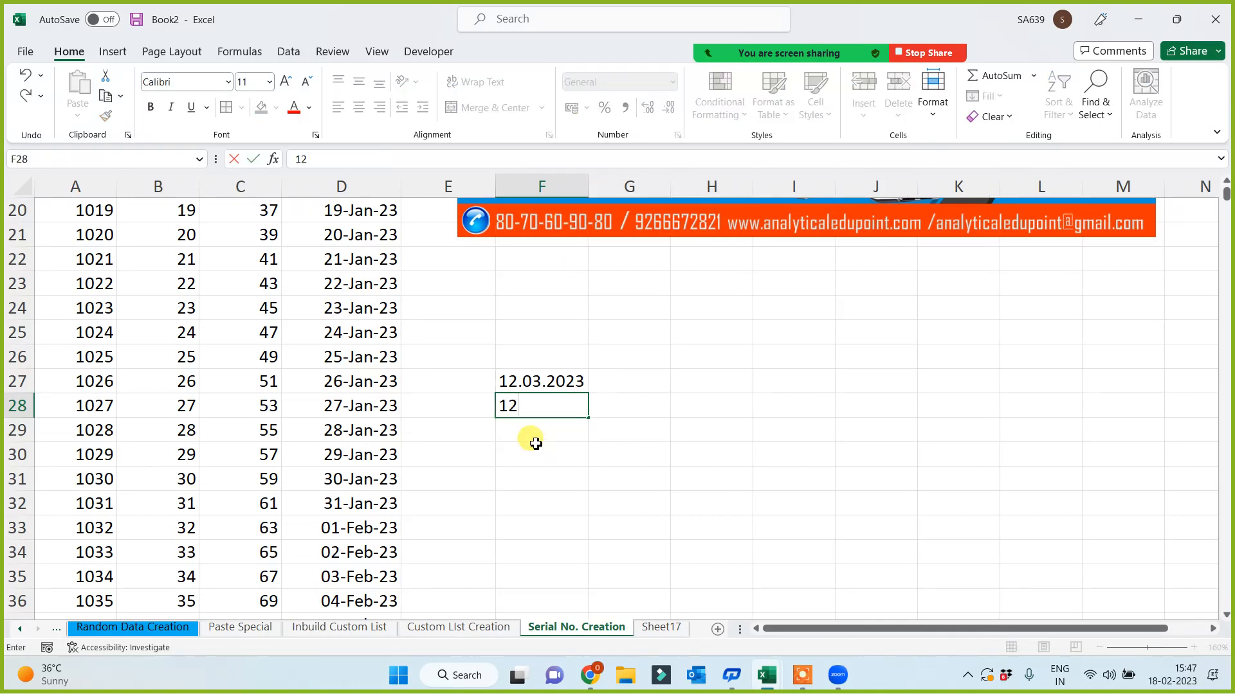
pyautogui.press('BackSpace')
pyautogui.press('BackSpace')
pyautogui.press('BackSpace')
pyautogui.write('11/05/2525')
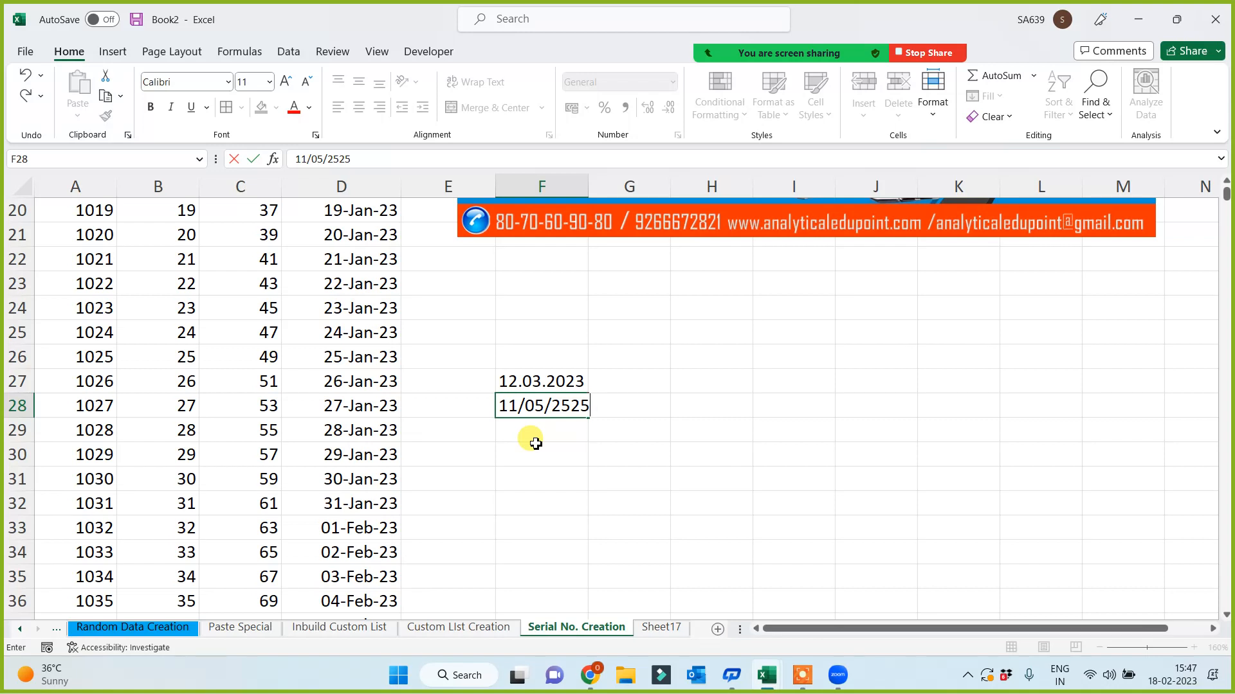
pyautogui.click(536, 448)
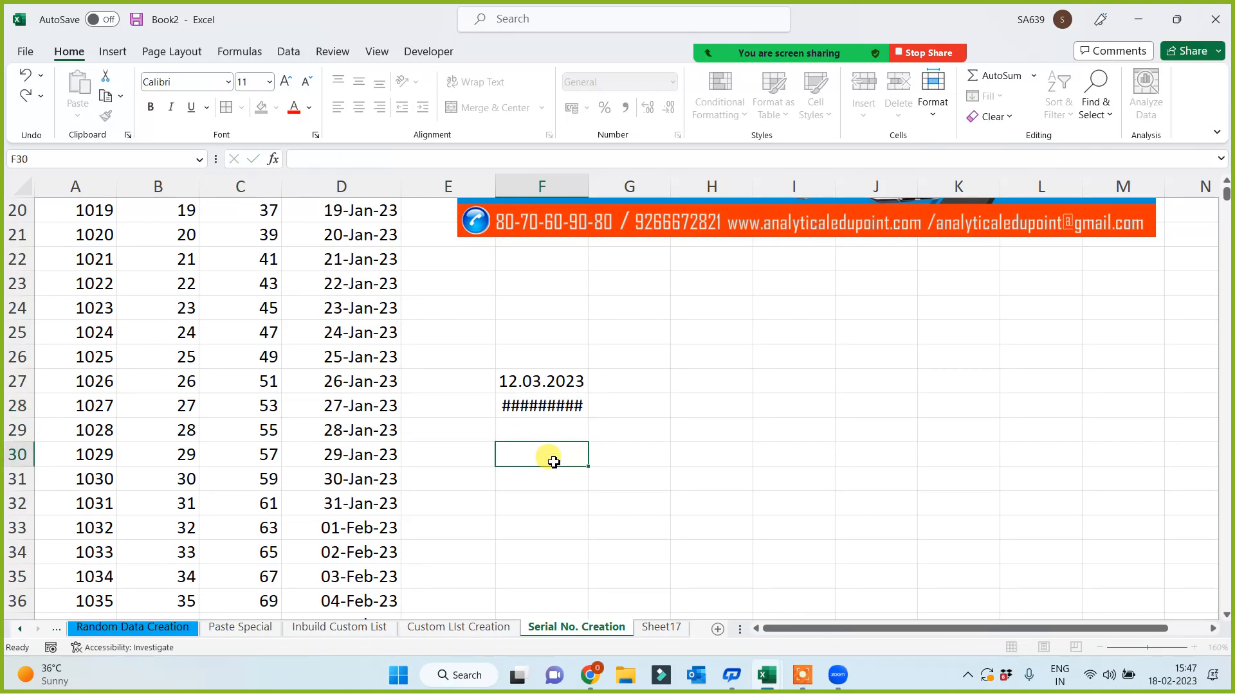
pyautogui.moveTo(588, 186); pyautogui.dragTo(631, 184)
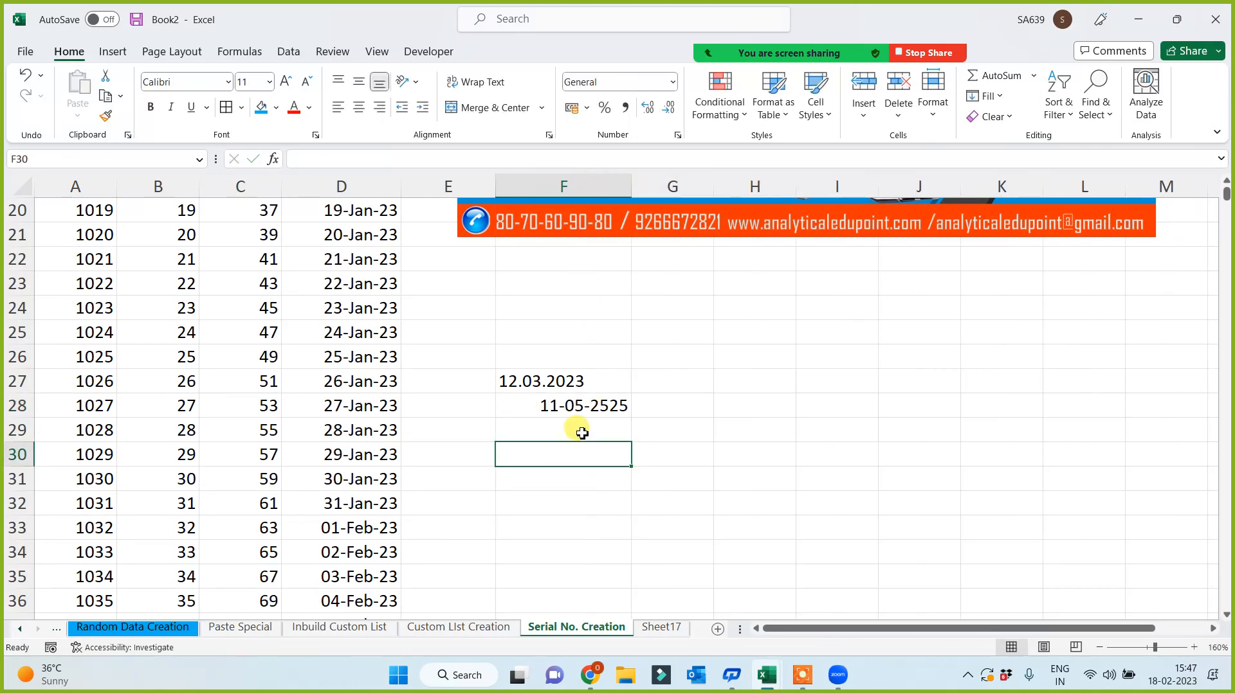
# - Enter 12,11,2025 in F29 (shown as 1,21,12,025) and 12 Dec 2022 in F31 (12-Dec-22)
pyautogui.click(572, 430)
pyautogui.write('12,')
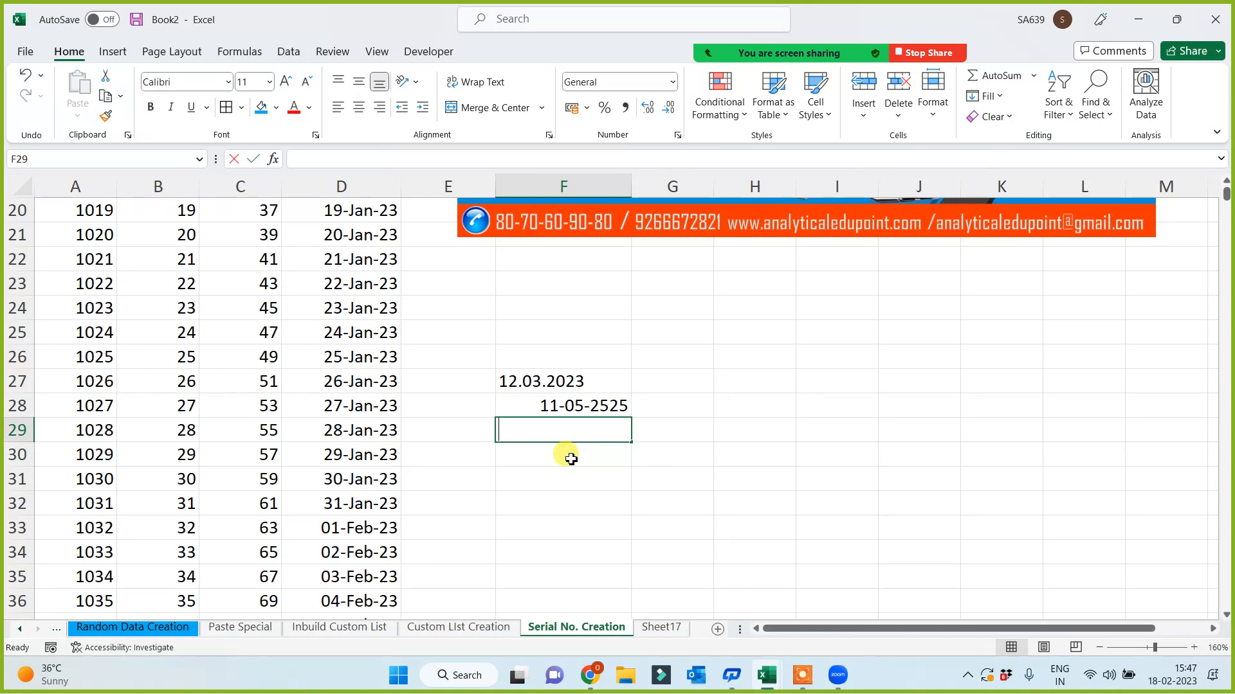
pyautogui.write('11')
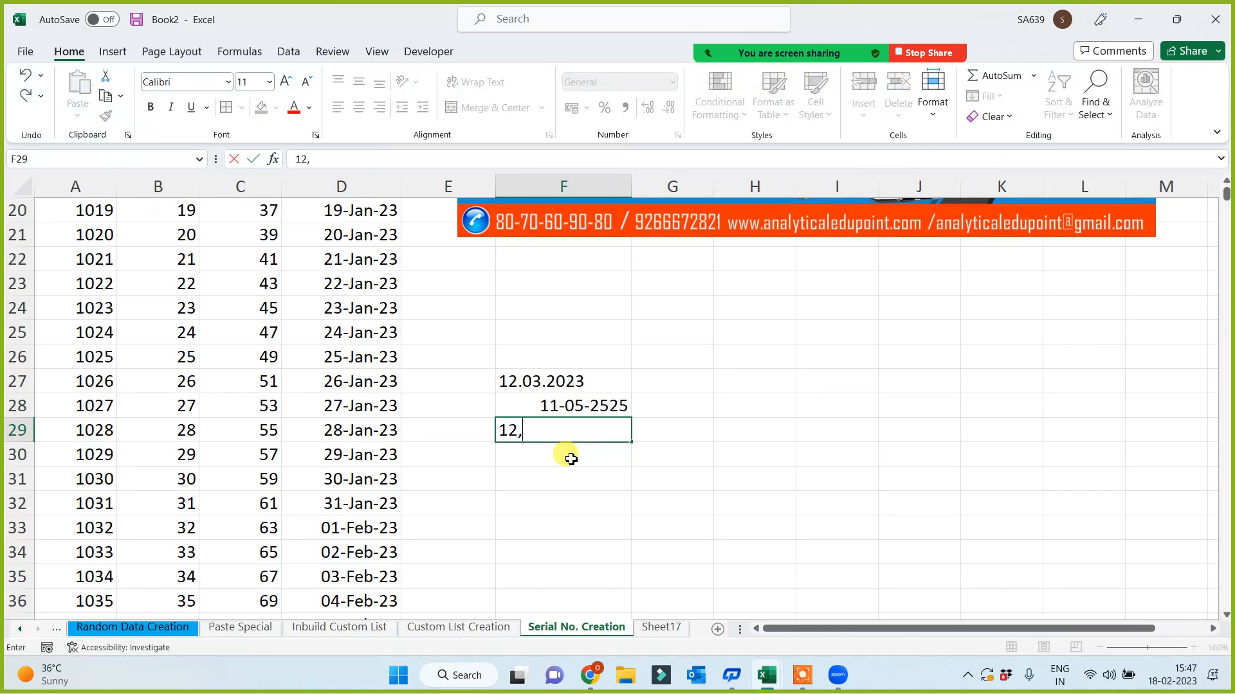
pyautogui.write(',2025')
pyautogui.press('Return')
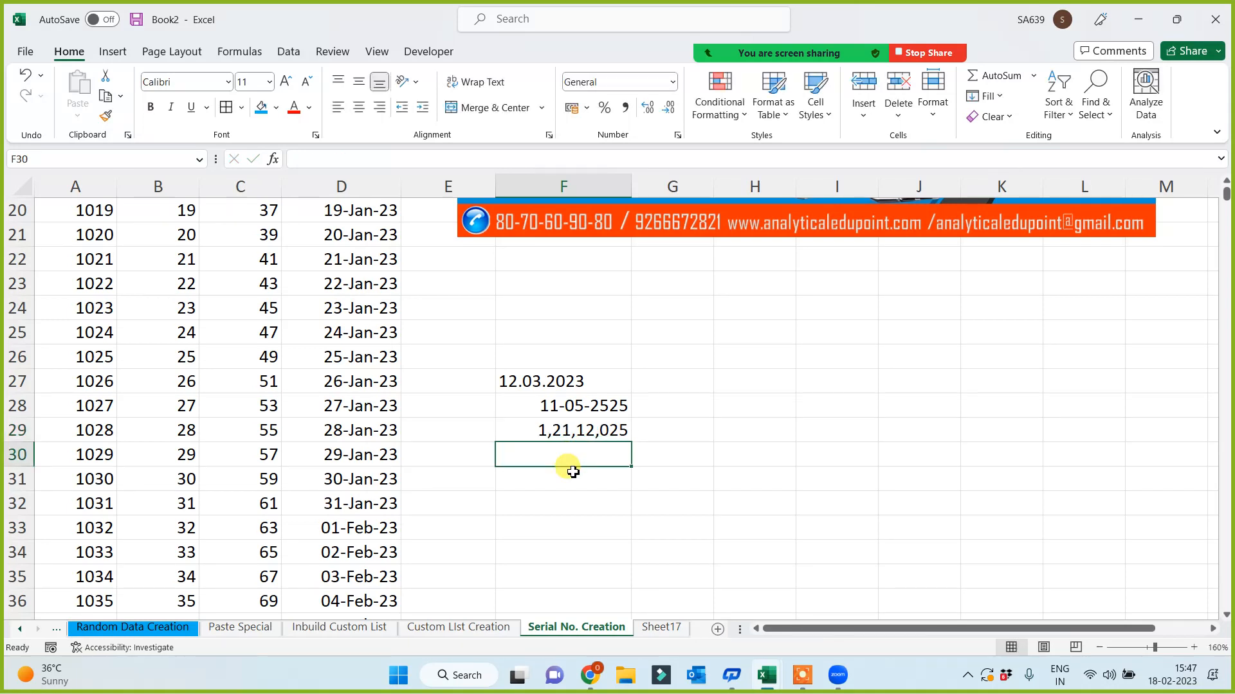
pyautogui.click(564, 478)
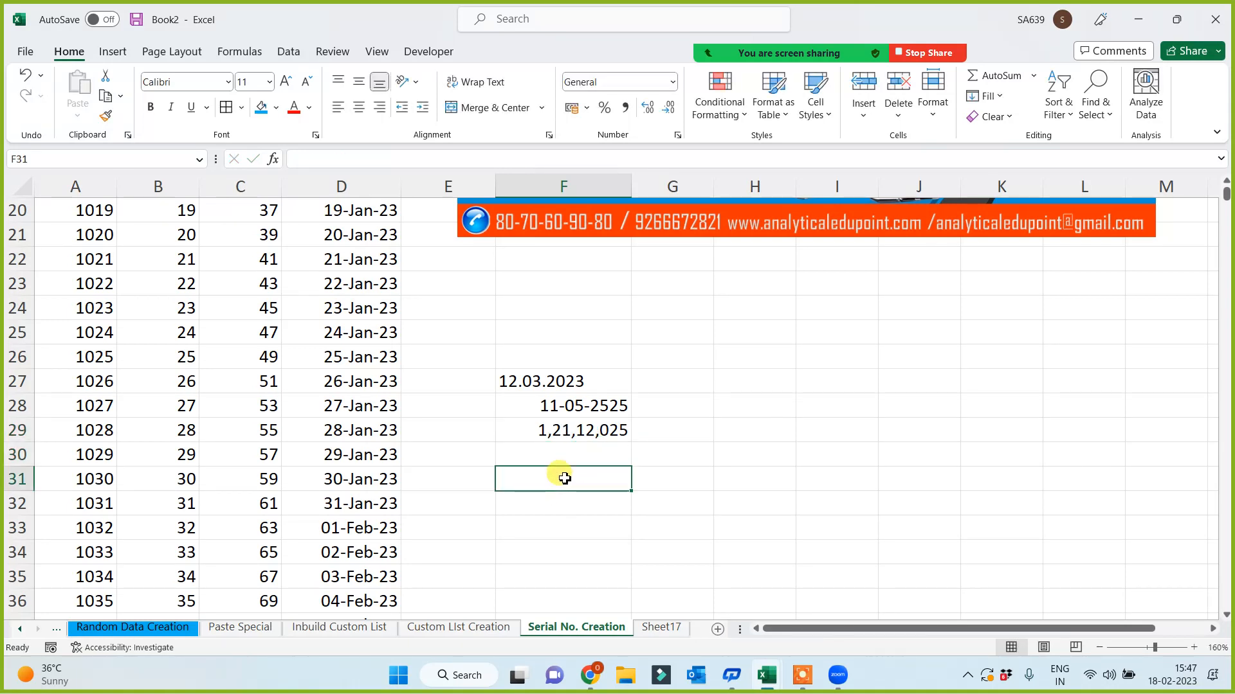
pyautogui.write('12 ')
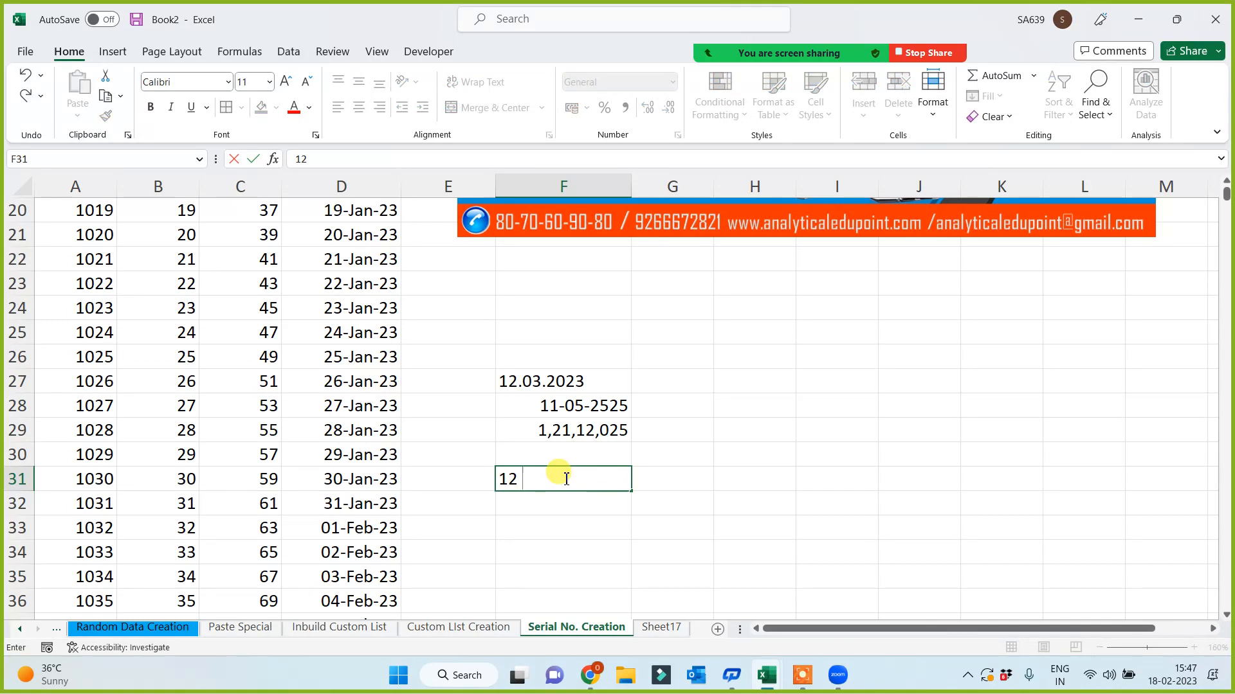
pyautogui.write('Dec 2022')
pyautogui.click(731, 474)
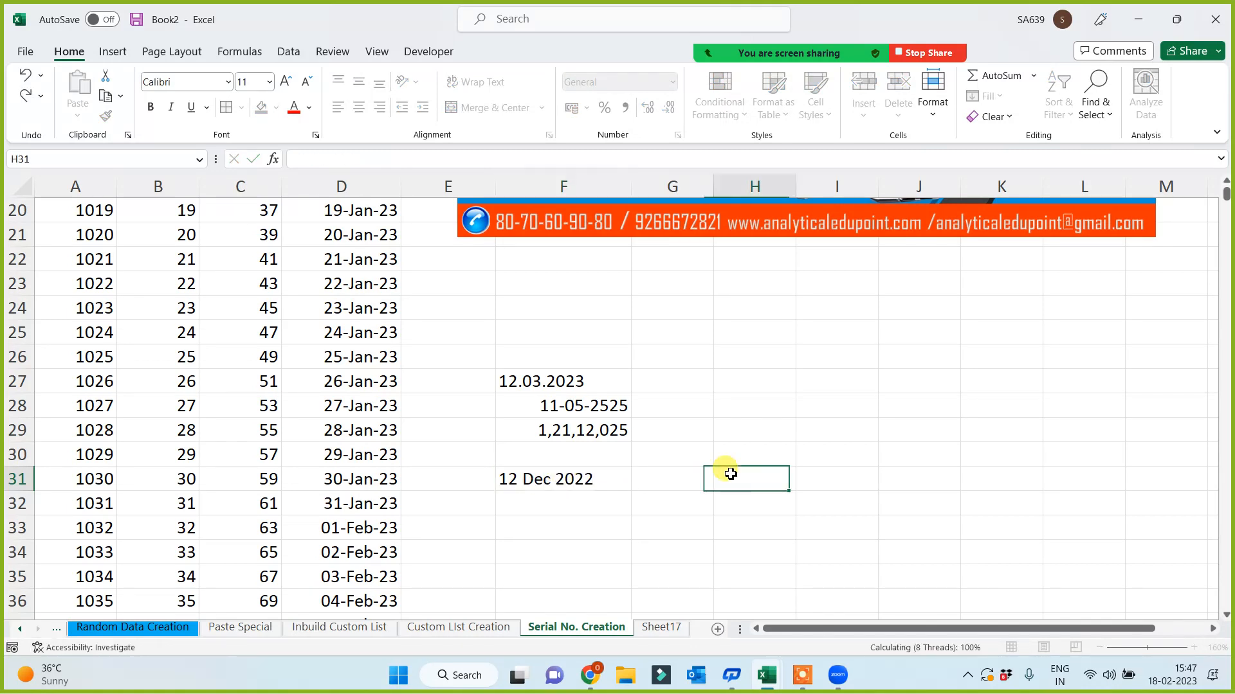
pyautogui.click(576, 486)
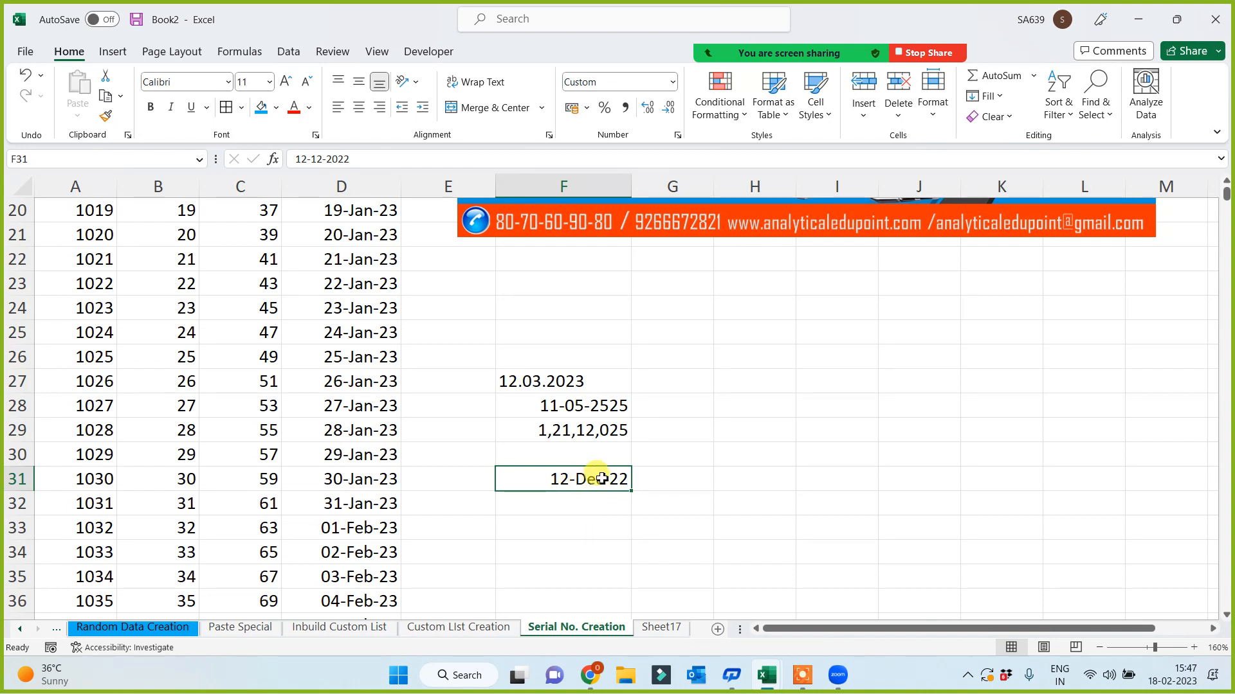
pyautogui.click(560, 403)
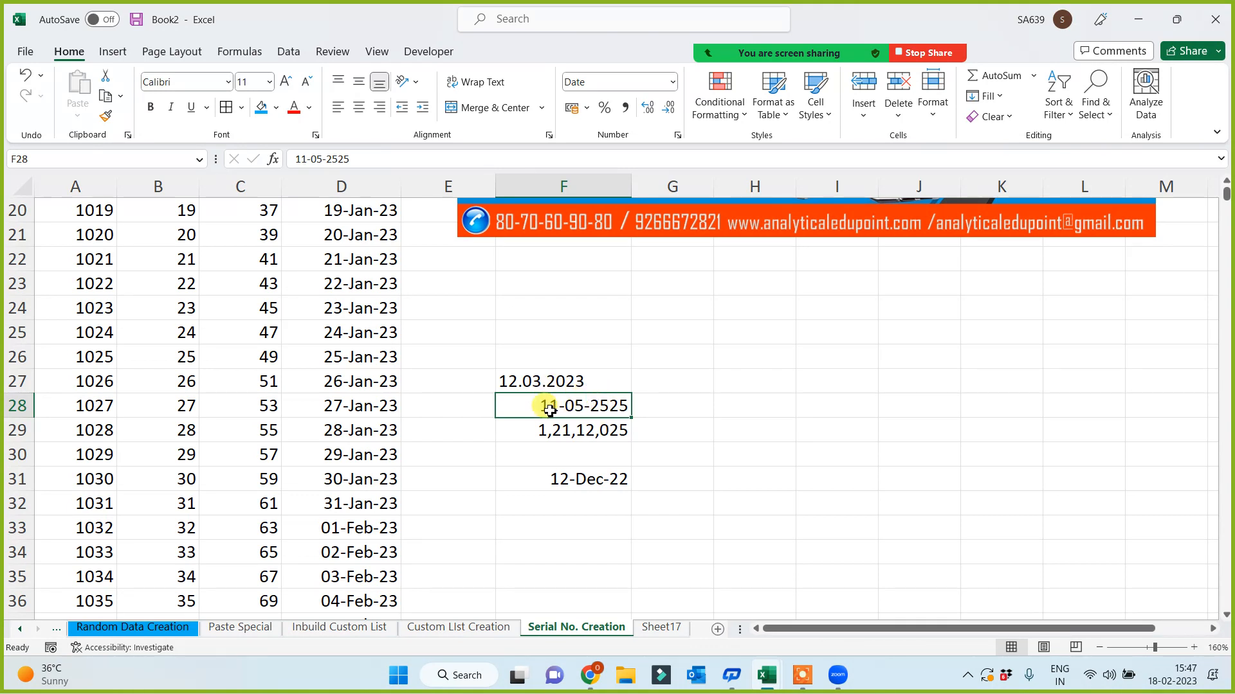
pyautogui.click(569, 479)
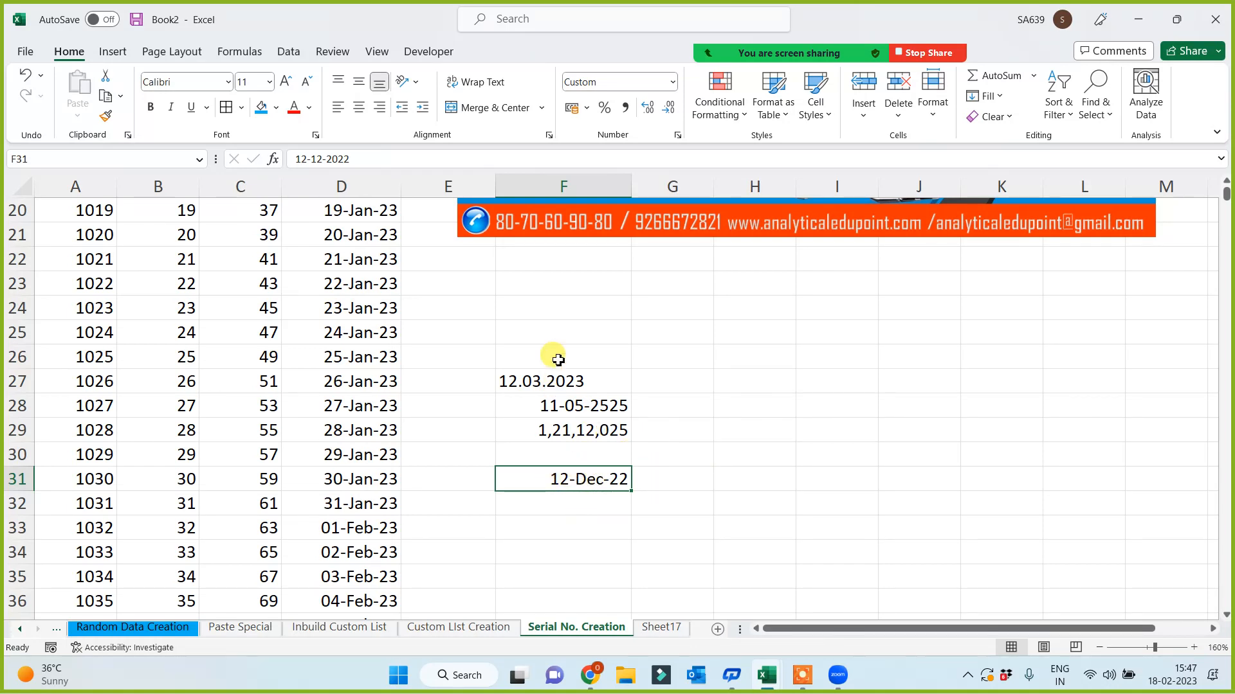
pyautogui.moveTo(553, 358); pyautogui.dragTo(561, 432)
pyautogui.click(584, 479)
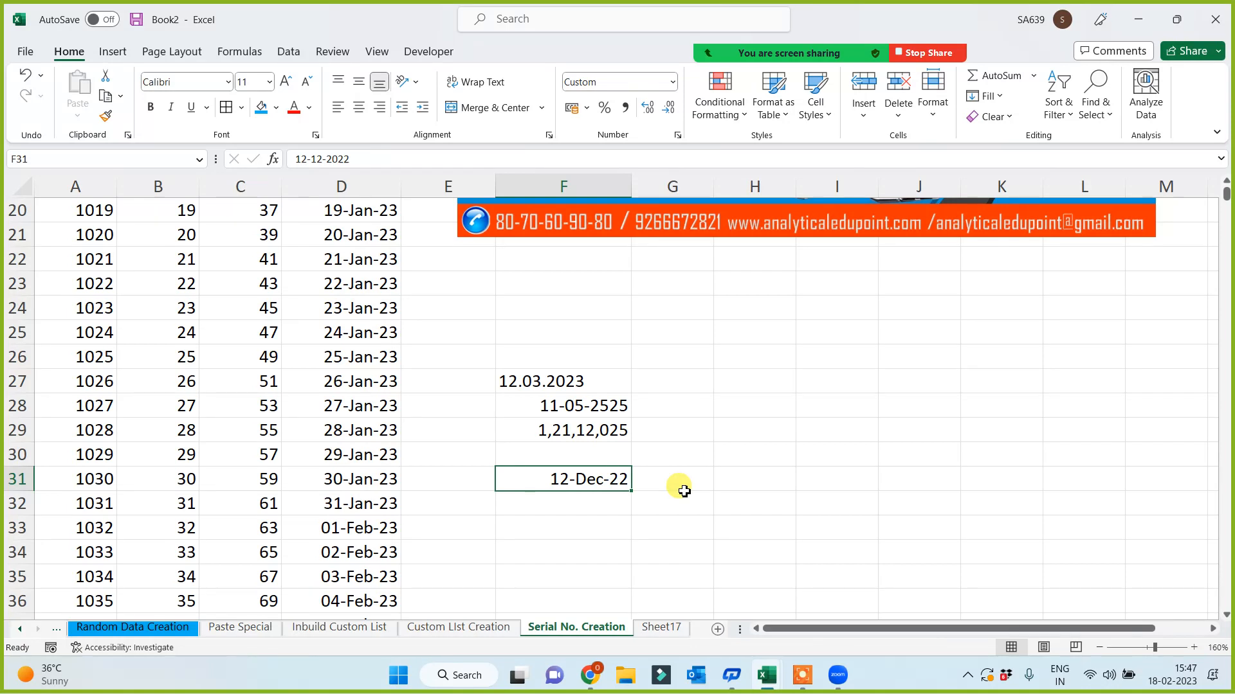
pyautogui.click(566, 386)
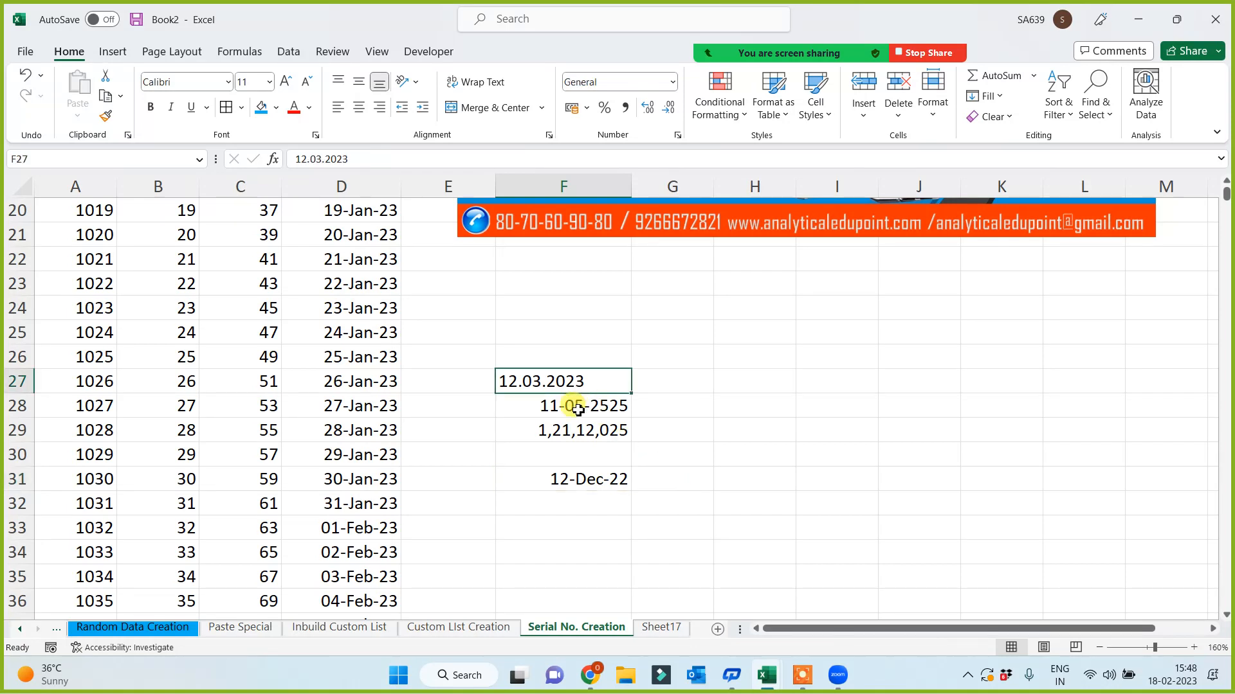
pyautogui.click(571, 406)
pyautogui.click(572, 431)
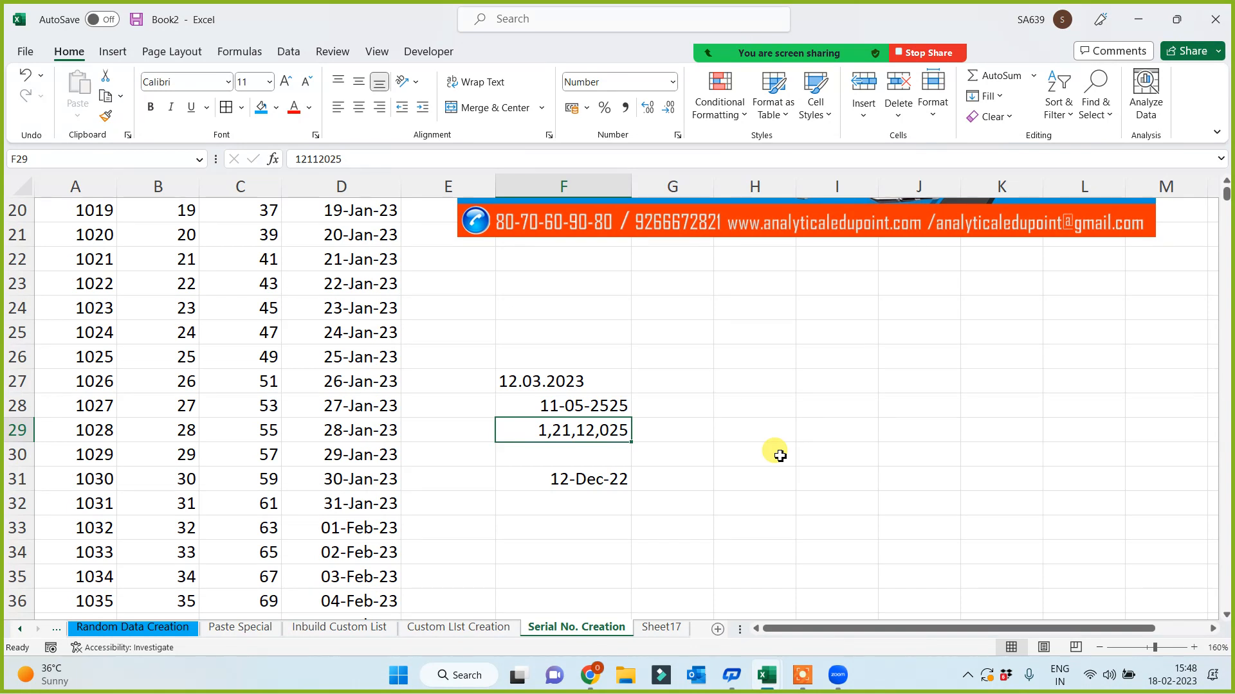
pyautogui.click(574, 482)
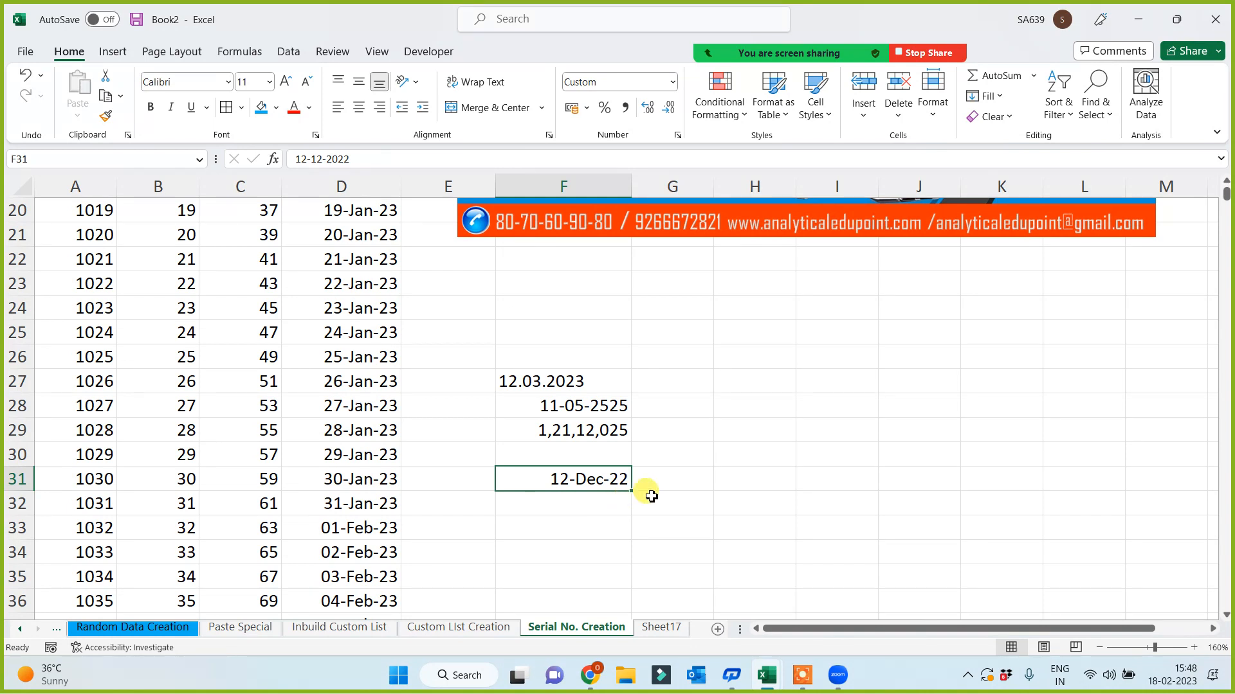
pyautogui.click(739, 452)
pyautogui.click(607, 479)
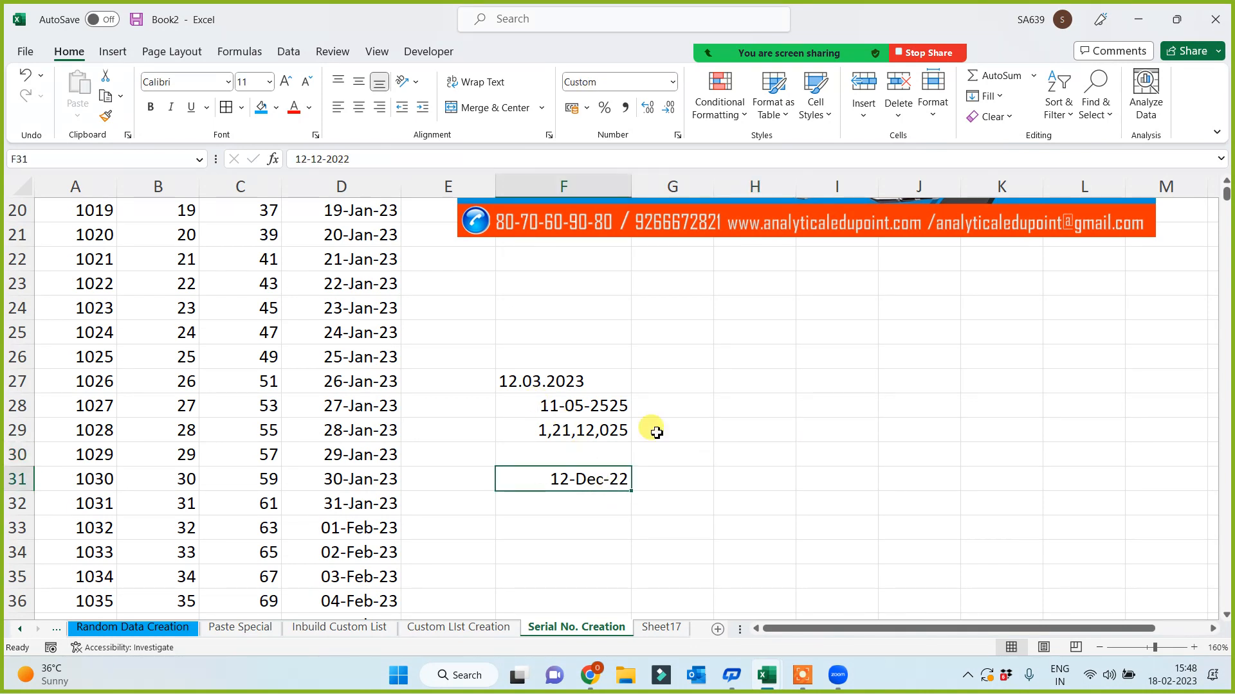
# - Select F27:F29 and delete the three test entries, keeping 12-Dec-22 in F31
pyautogui.moveTo(553, 384); pyautogui.dragTo(571, 428)
pyautogui.press('Delete')
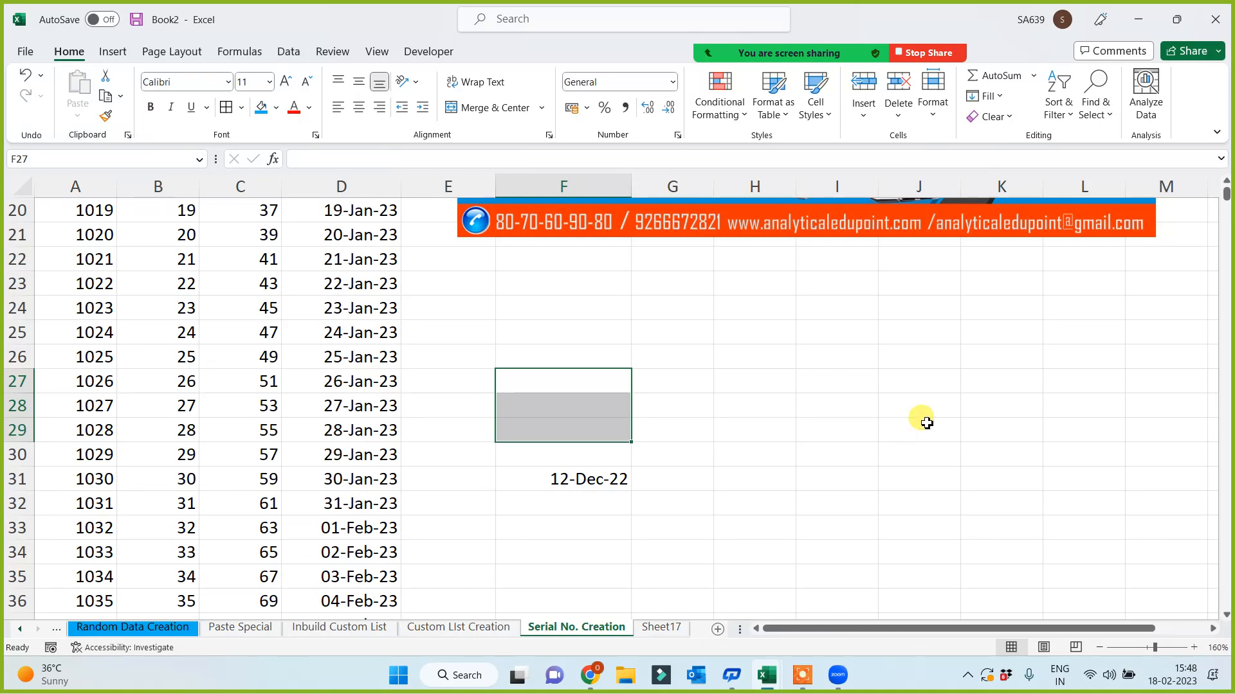
pyautogui.click(920, 426)
pyautogui.click(750, 502)
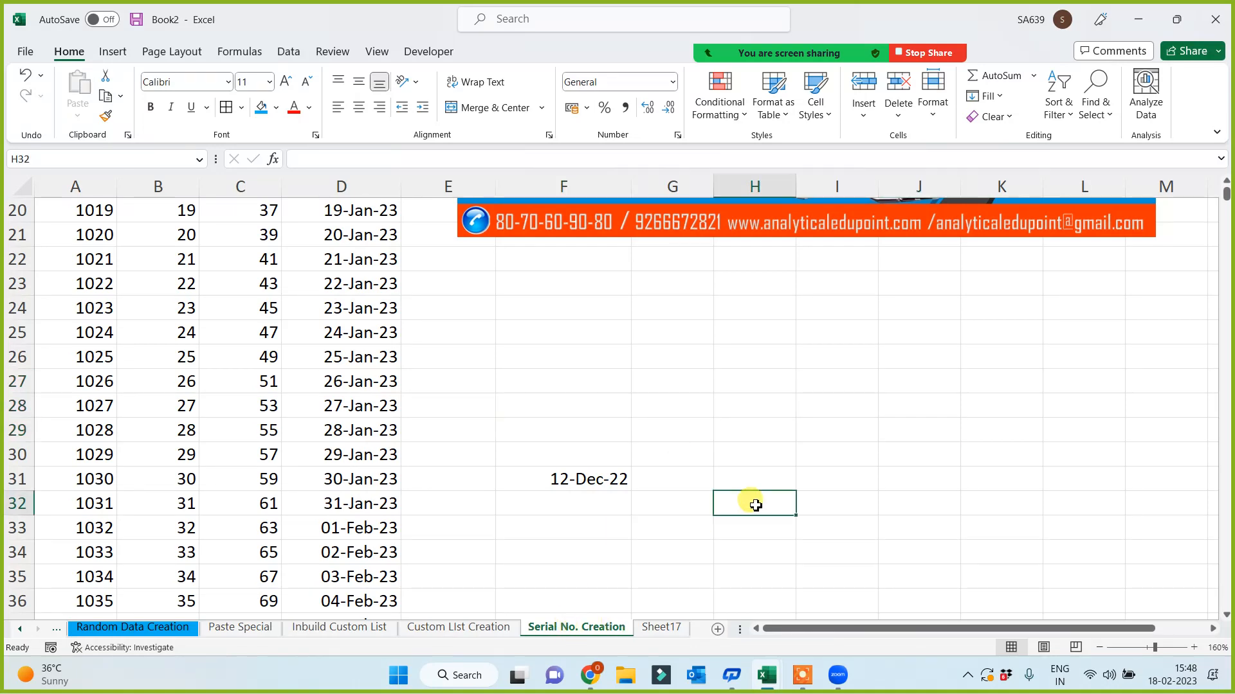
pyautogui.scroll(7, 749, 489)
pyautogui.scroll(-2, 753, 484)
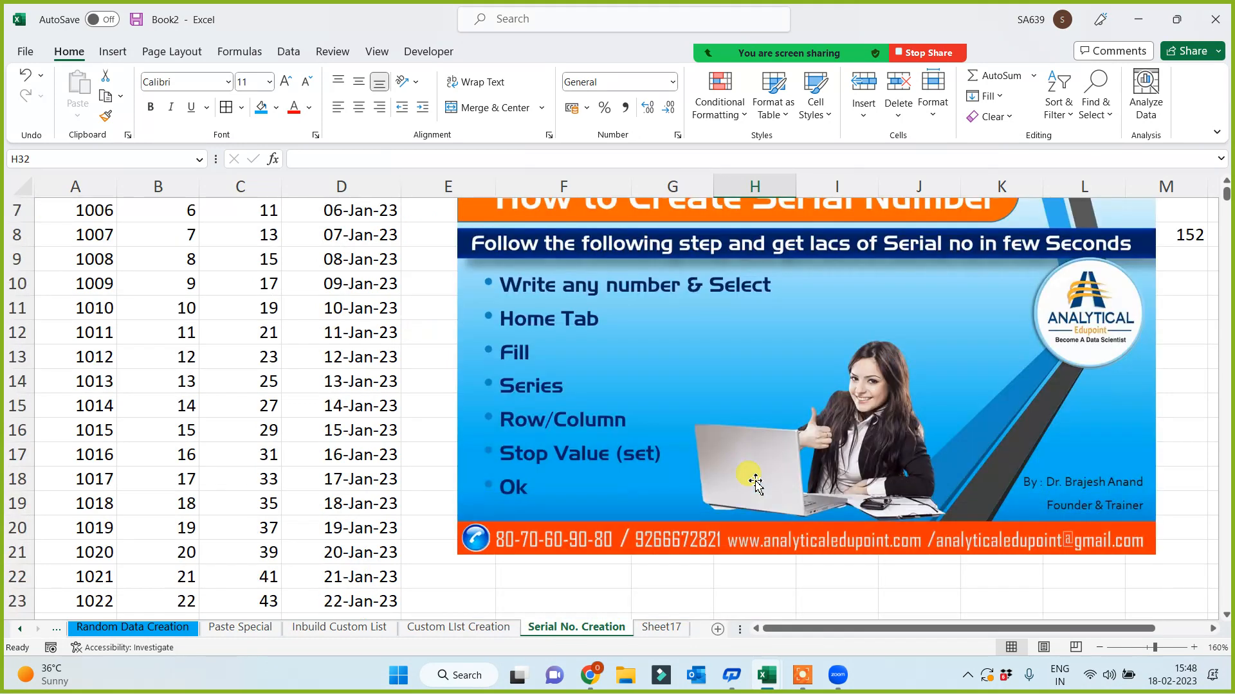
pyautogui.scroll(1, 756, 484)
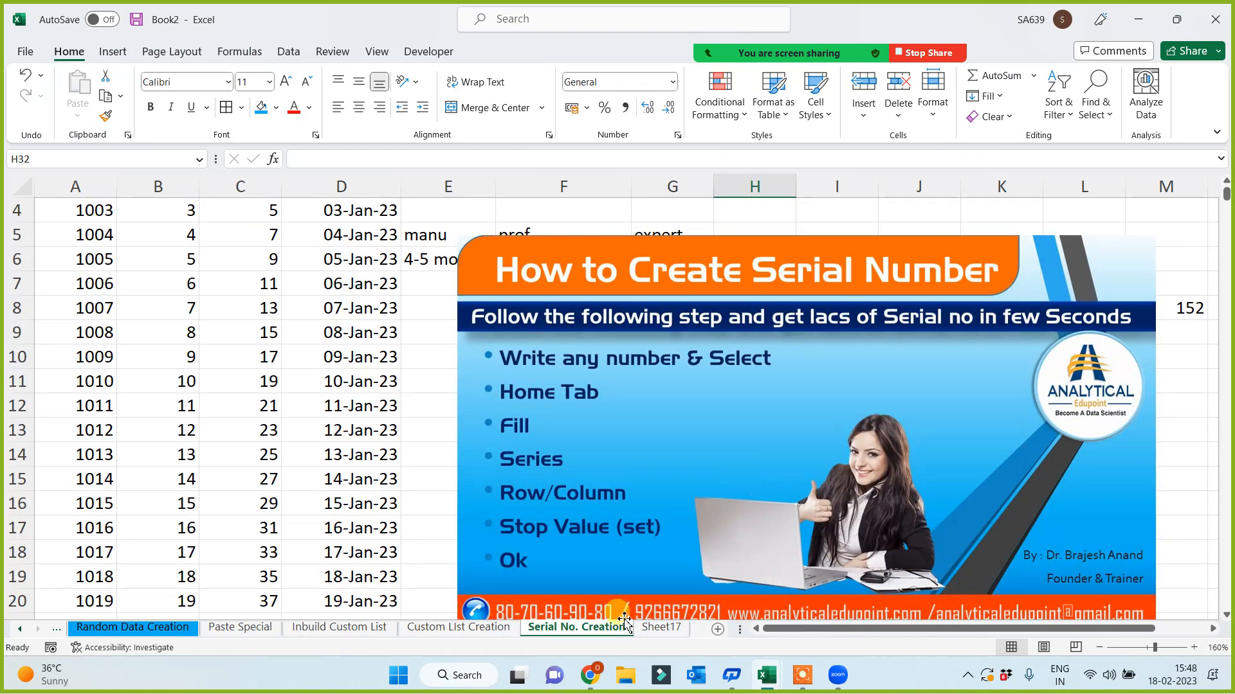
# - On Sheet17, type the heading 'Name Manager' into cell I1
pyautogui.click(659, 628)
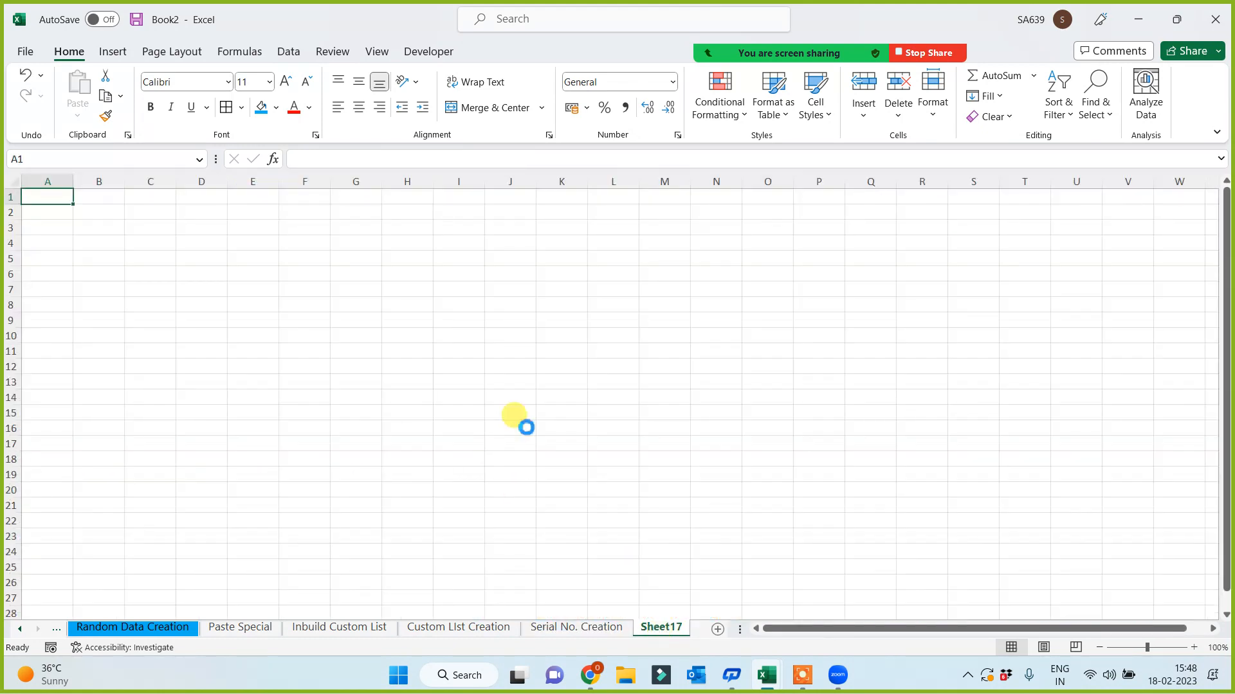
pyautogui.keyDown('ctrl'); pyautogui.scroll(4, 525, 422); pyautogui.keyUp('ctrl')
pyautogui.click(491, 350)
pyautogui.click(660, 341)
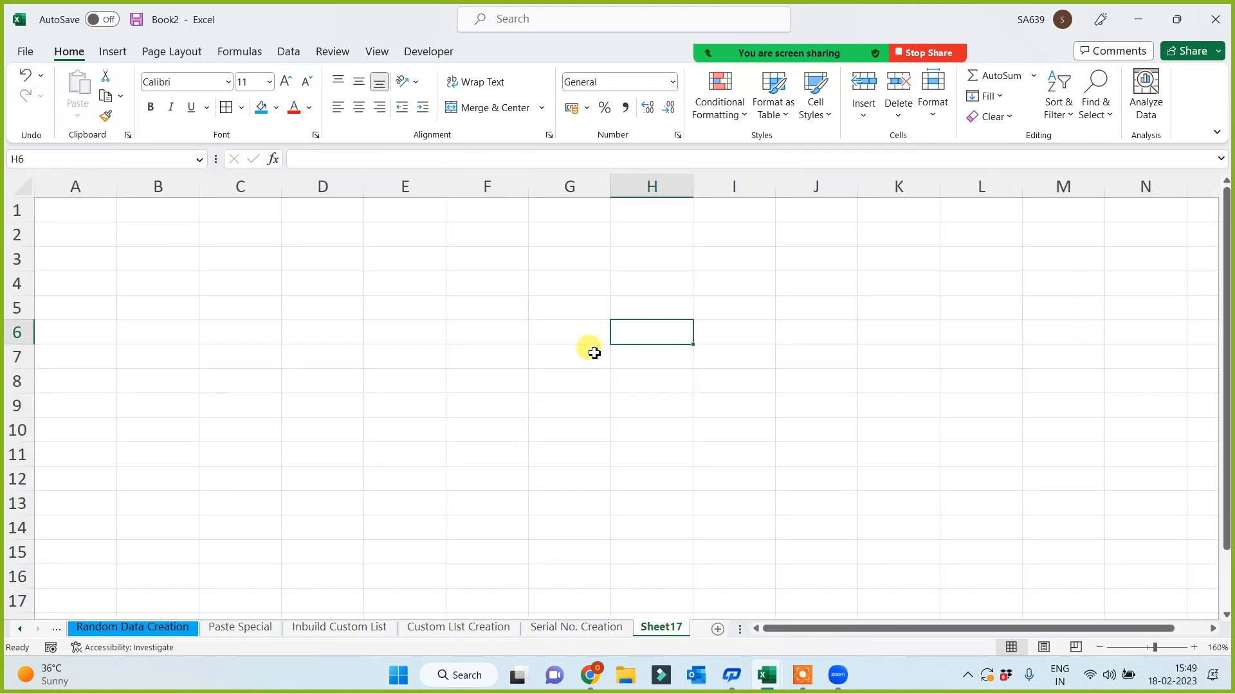
pyautogui.click(759, 278)
pyautogui.hotkey('ctrl', 'Up')
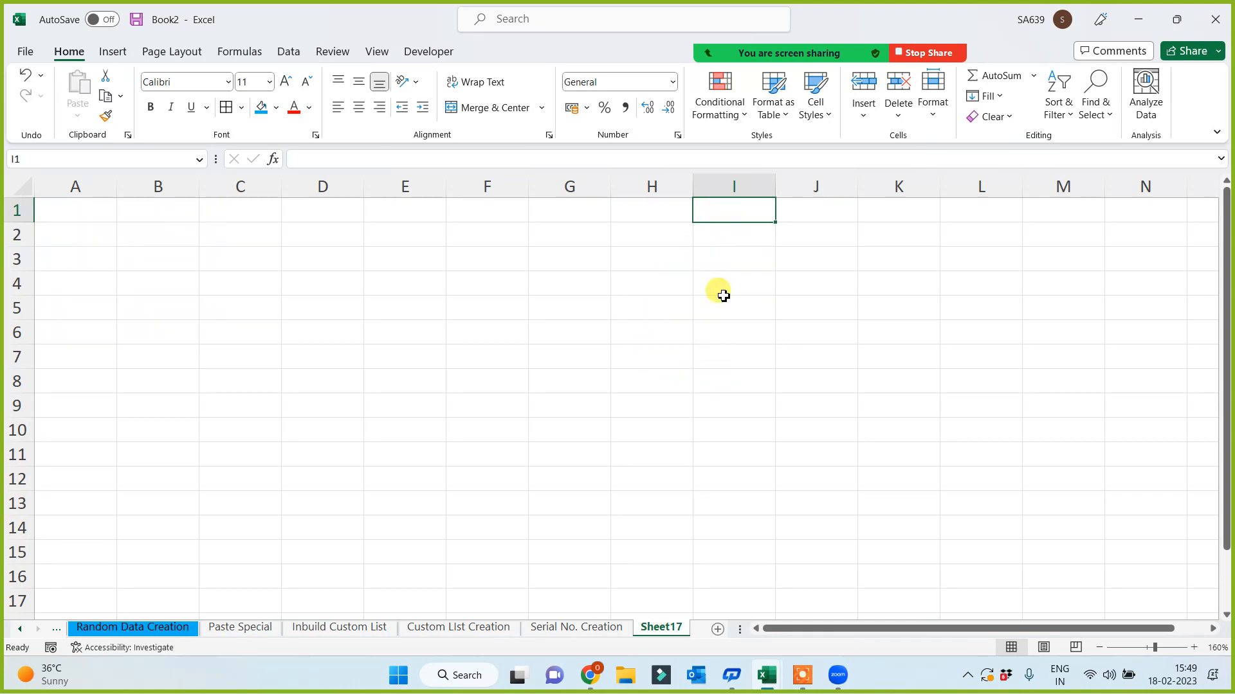
pyautogui.write('Name')
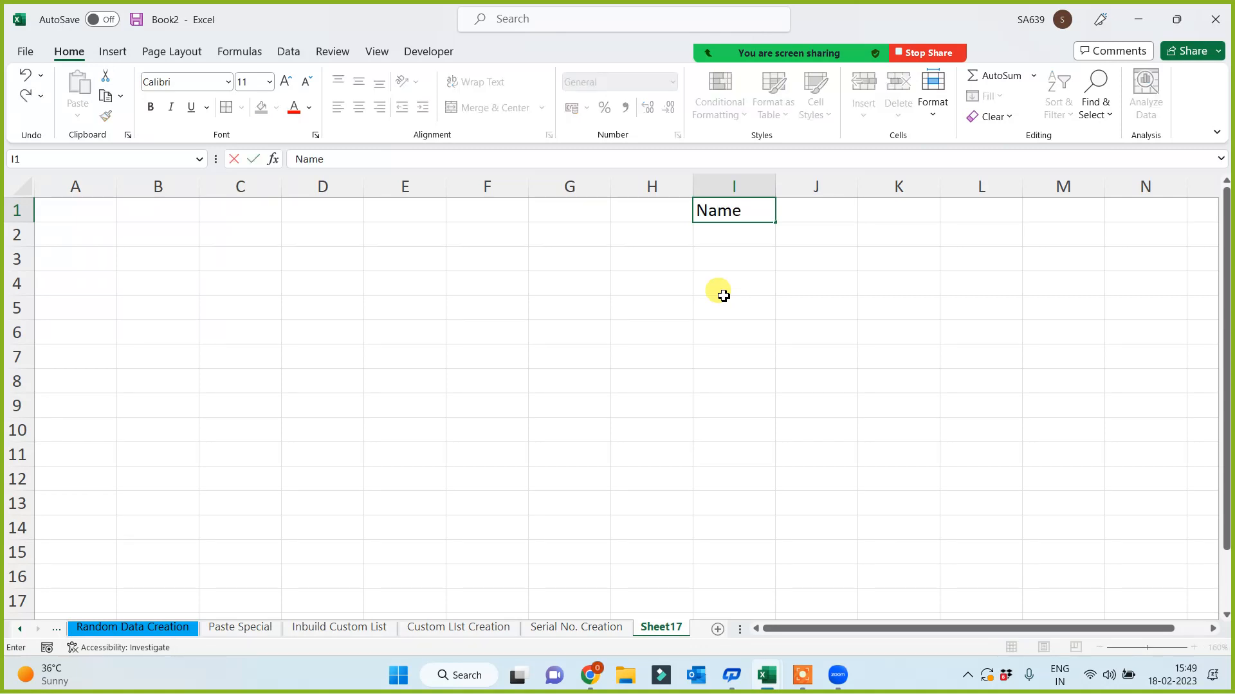
pyautogui.write(' Manager')
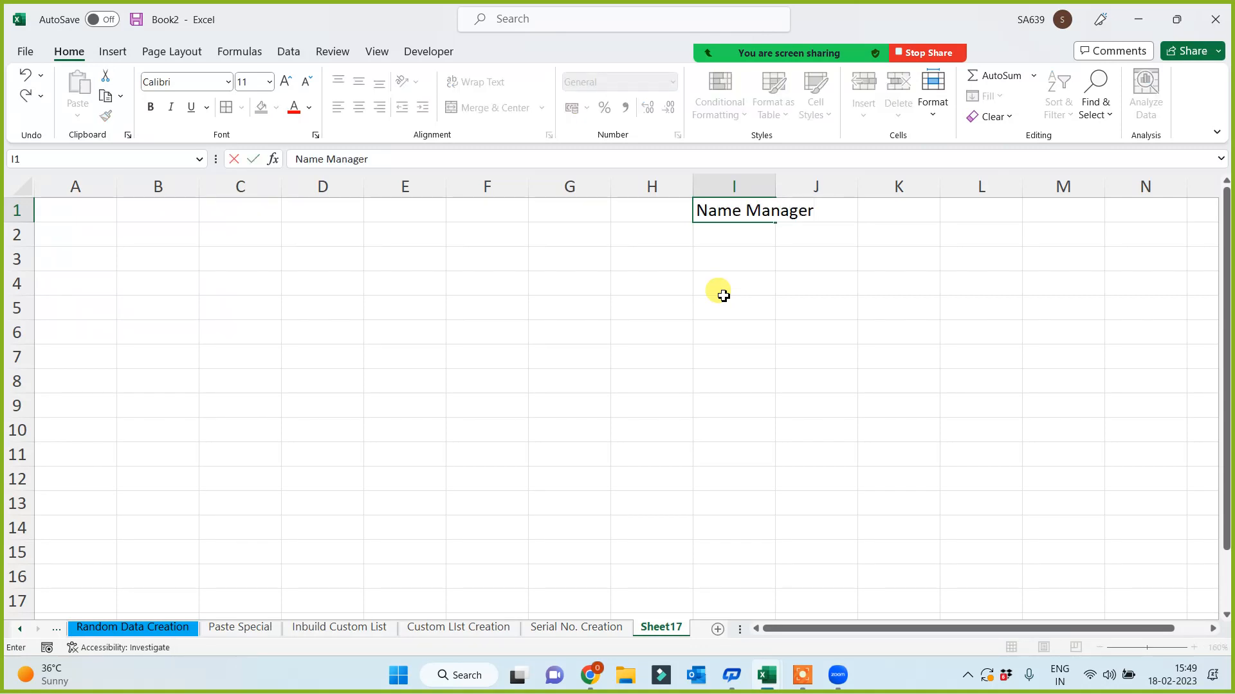
pyautogui.click(725, 284)
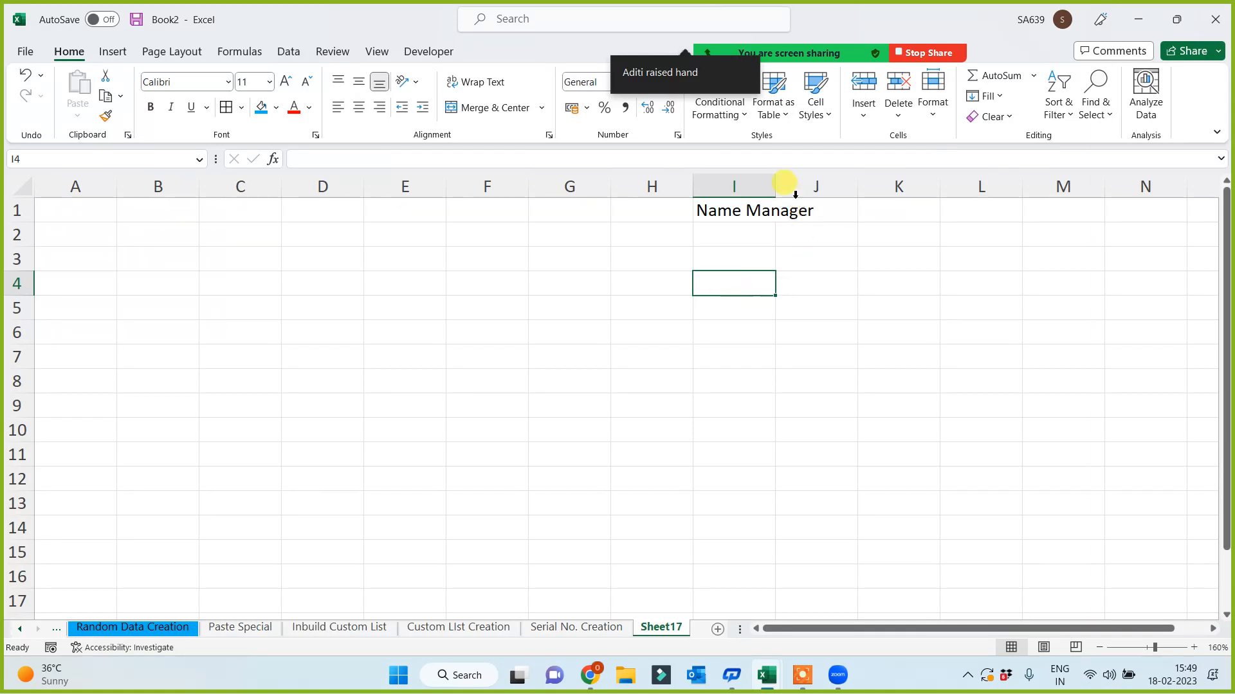
# - Widen column I and give the Name Manager heading in I1 a blue fill
pyautogui.moveTo(775, 186); pyautogui.dragTo(819, 186)
pyautogui.press('Down')
pyautogui.hotkey('ctrl', 'Up')
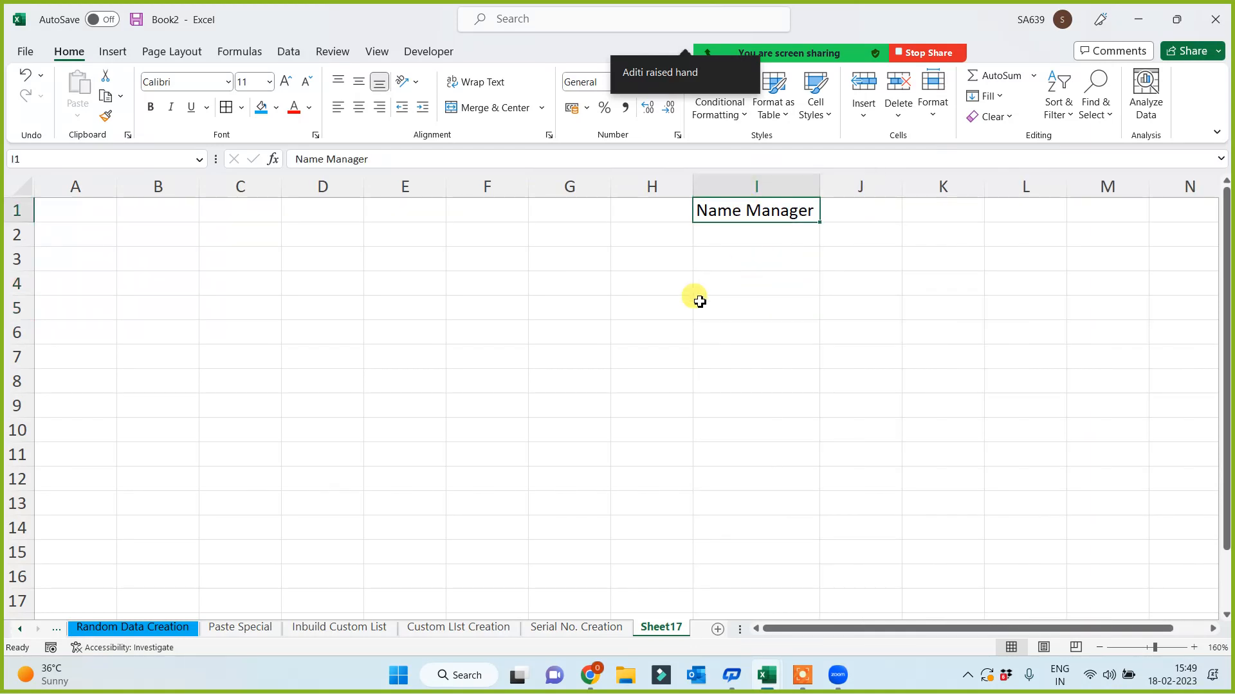
pyautogui.click(261, 106)
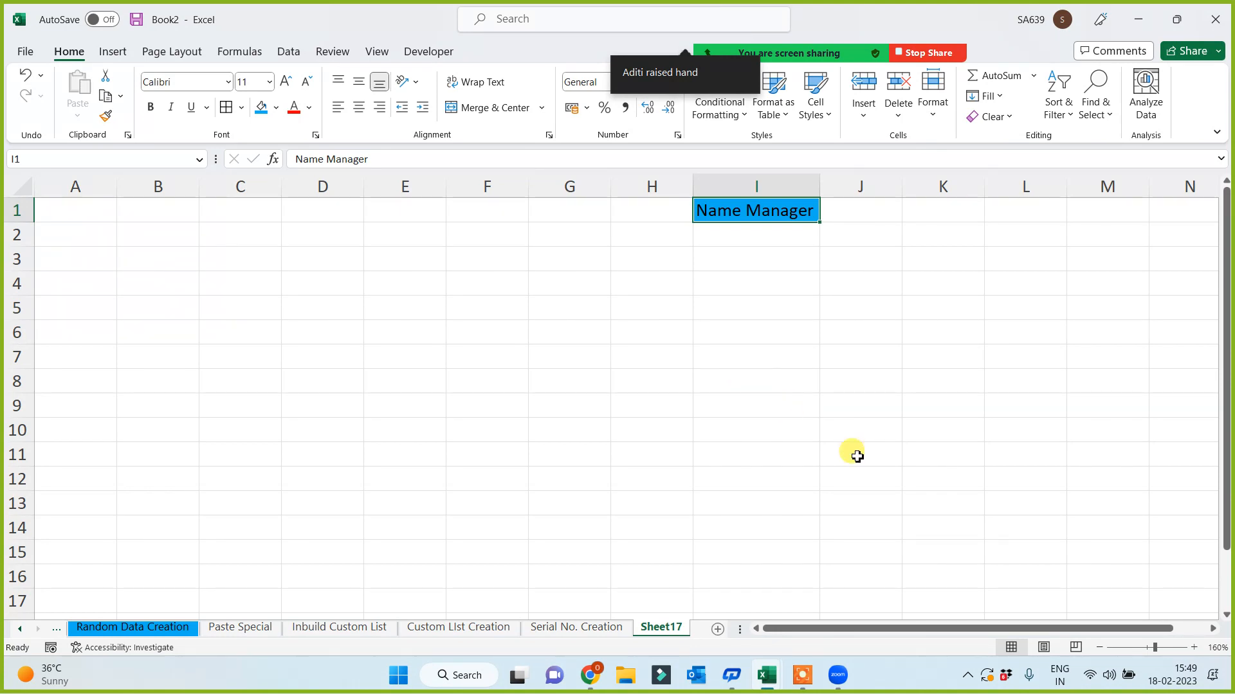
pyautogui.keyDown('ctrl'); pyautogui.scroll(3, 784, 379); pyautogui.keyUp('ctrl')
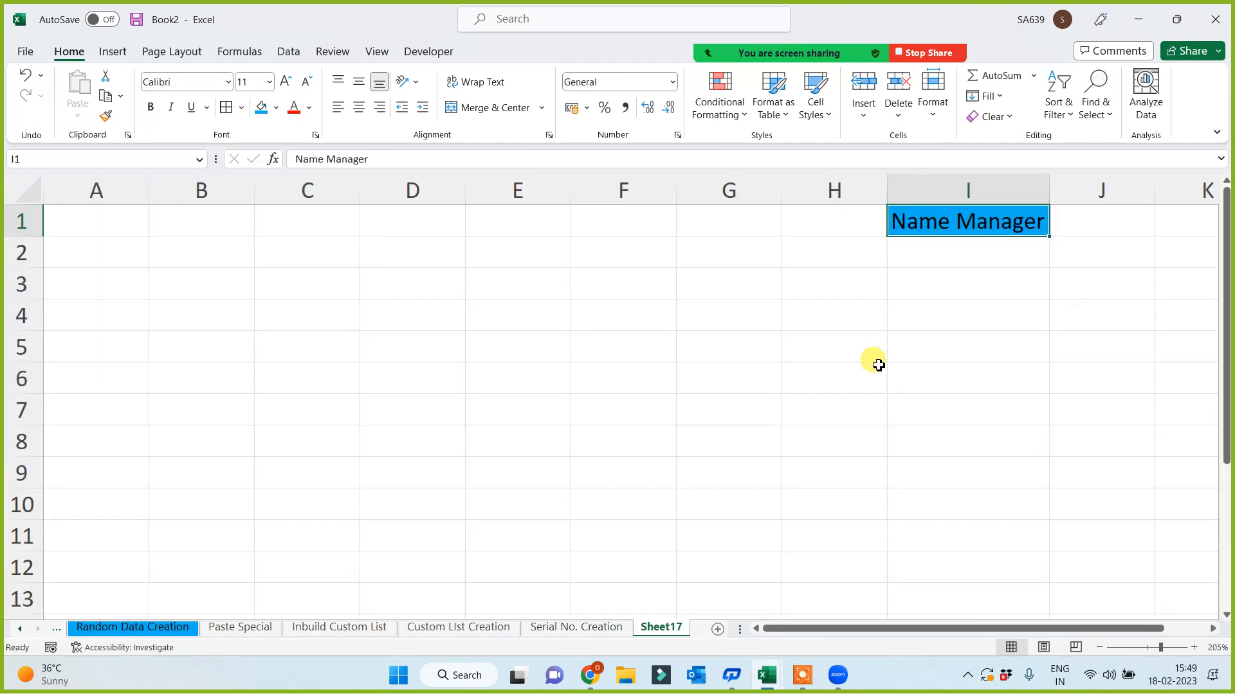
pyautogui.click(727, 405)
pyautogui.click(450, 371)
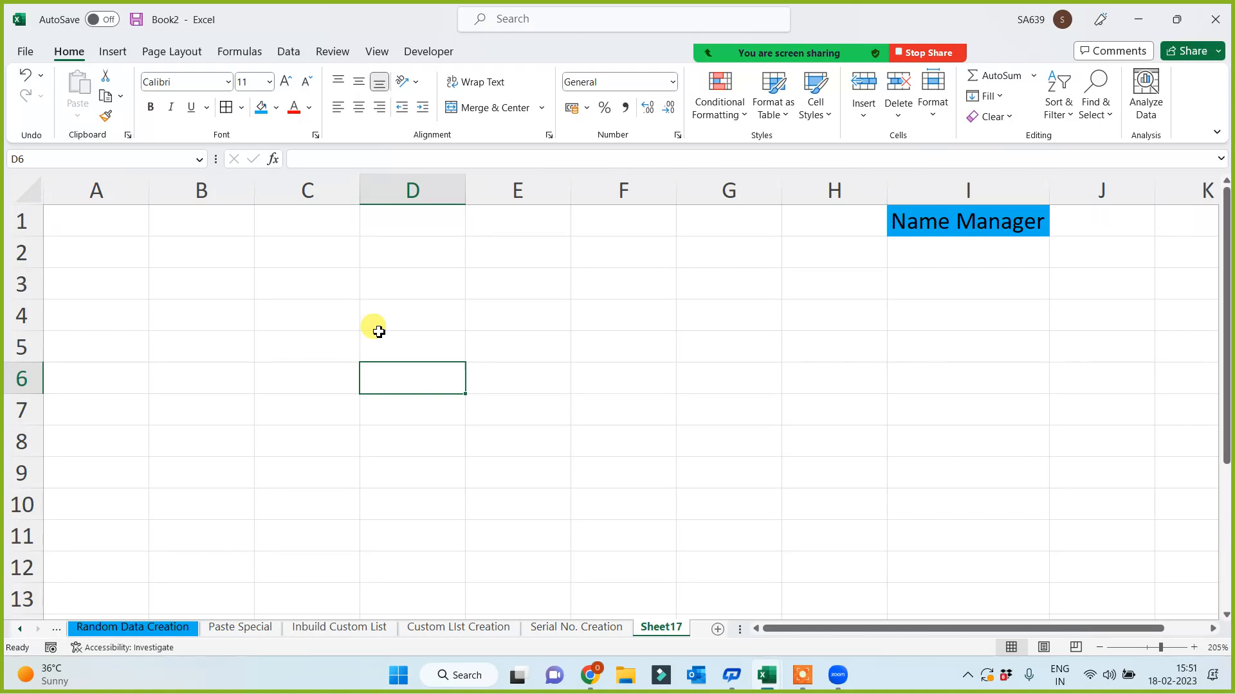
# - Enter the 'Name' header in A1 and a first name in A2, then fill names down to A12
pyautogui.click(704, 404)
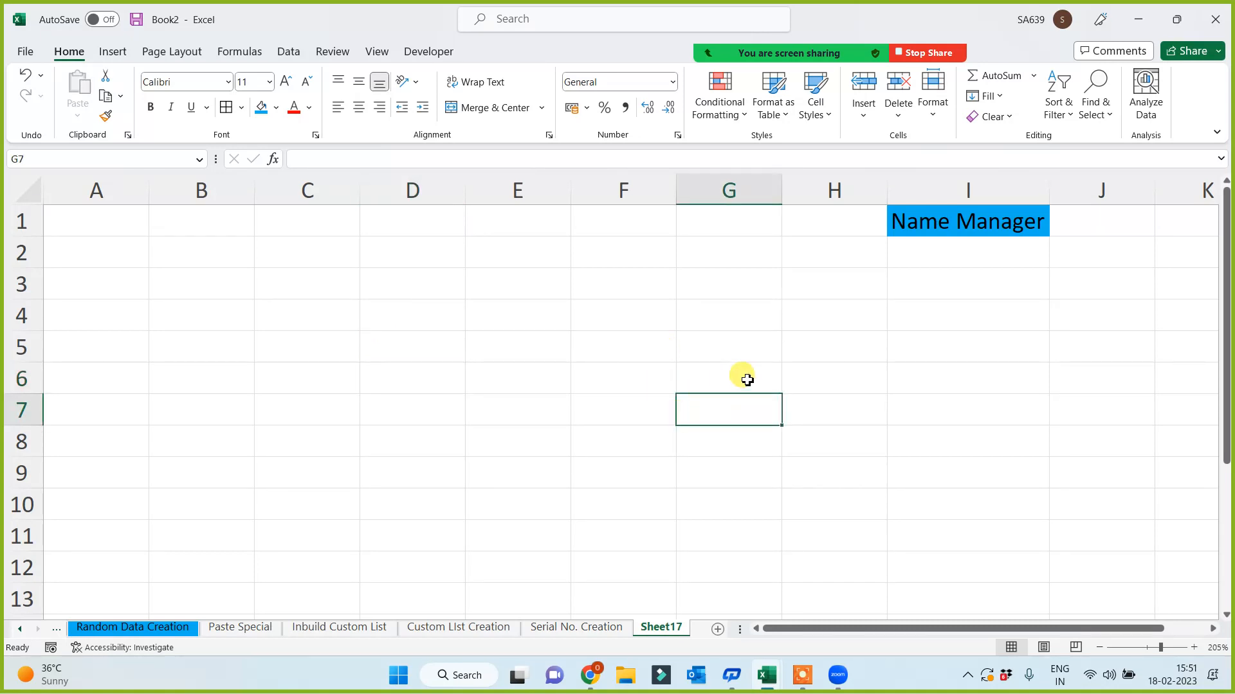
pyautogui.click(791, 373)
pyautogui.click(556, 328)
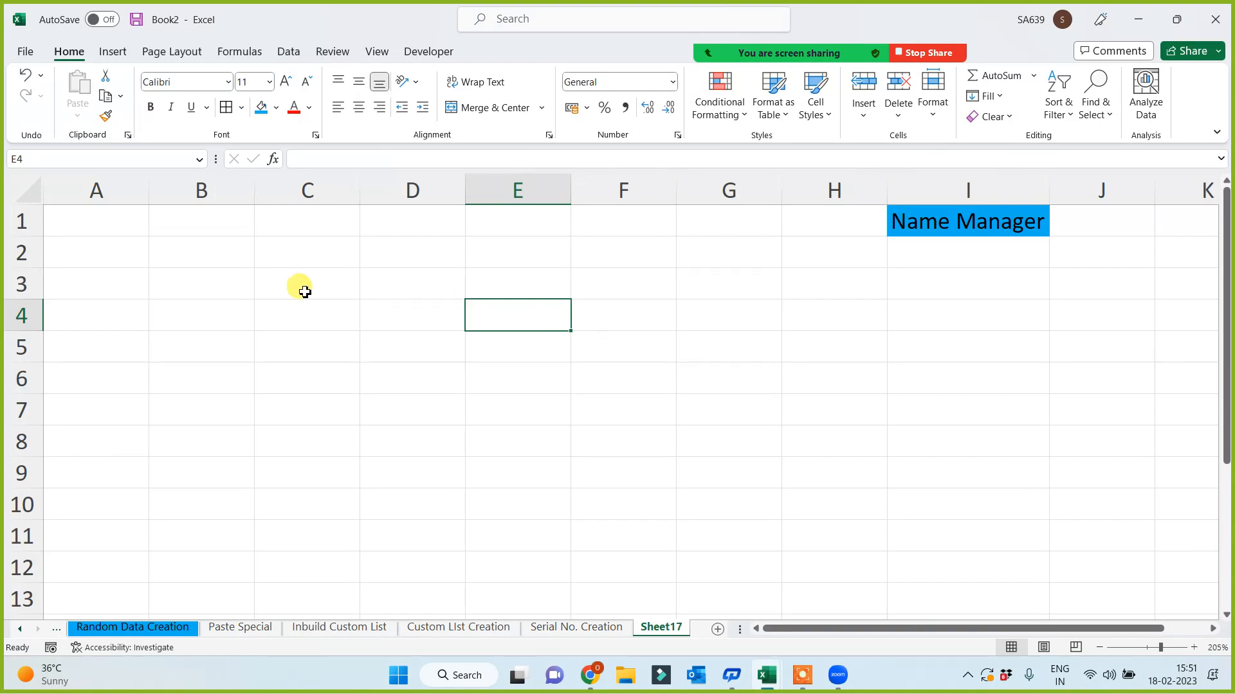
pyautogui.click(298, 286)
pyautogui.scroll(-1, 376, 360)
pyautogui.scroll(-1, 381, 364)
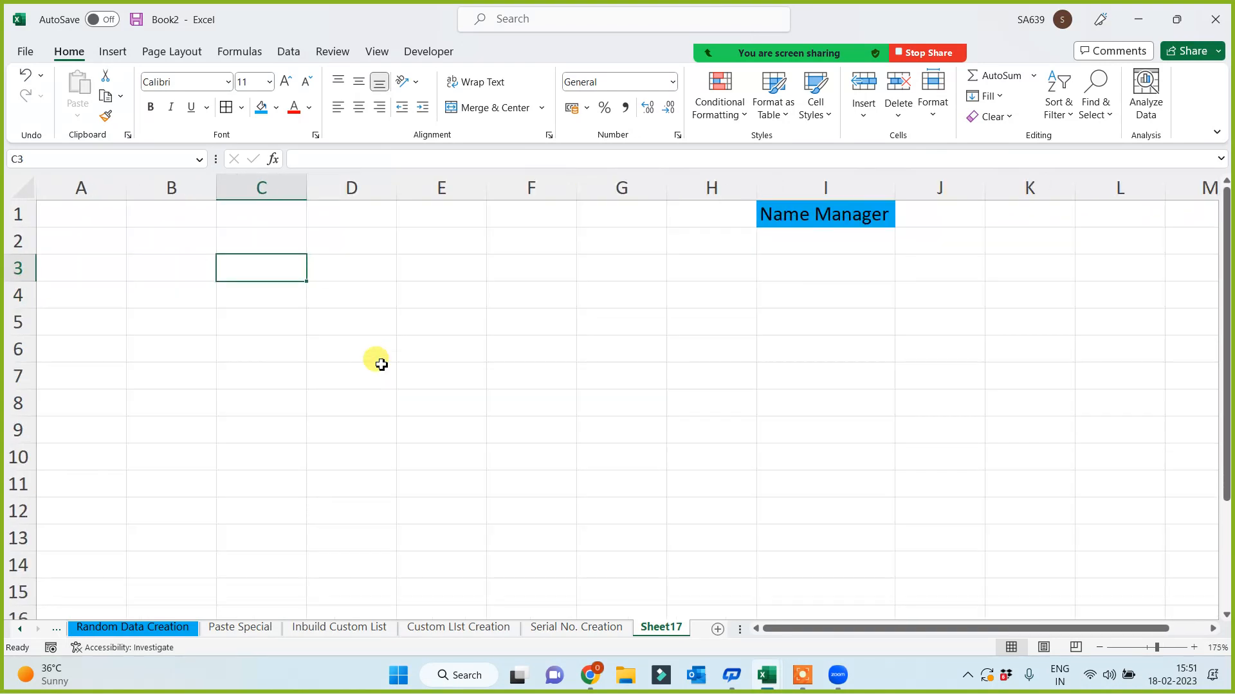
pyautogui.click(80, 216)
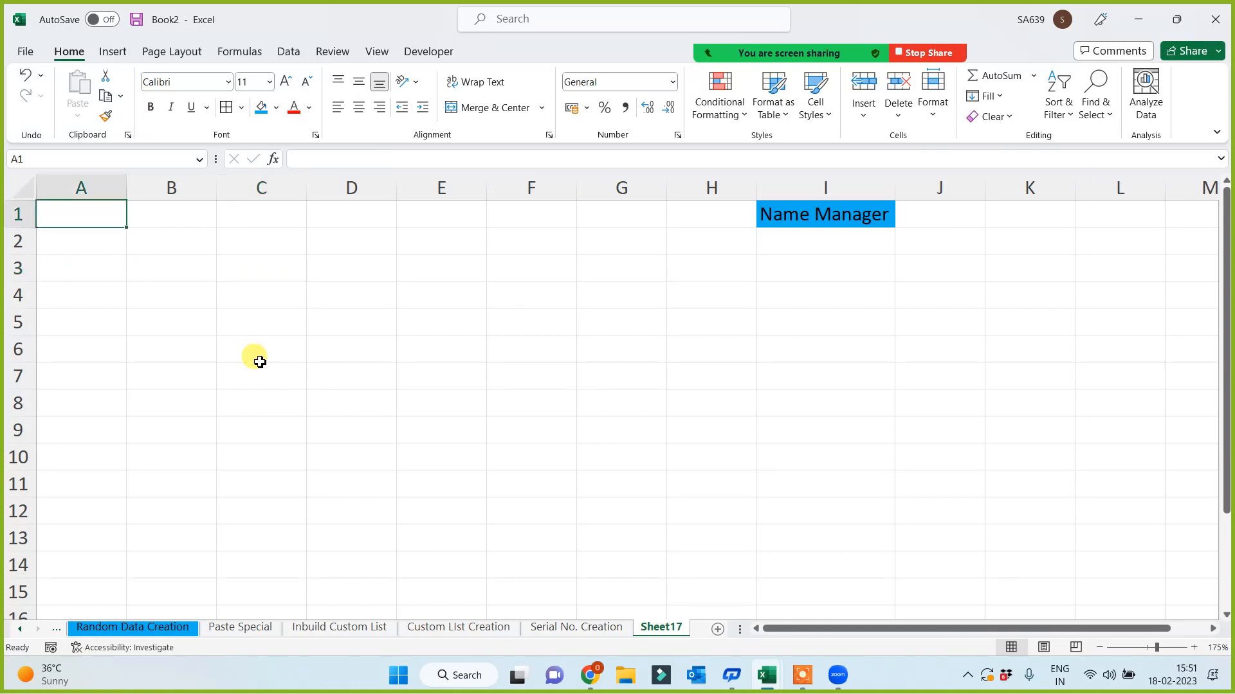
pyautogui.write('Name')
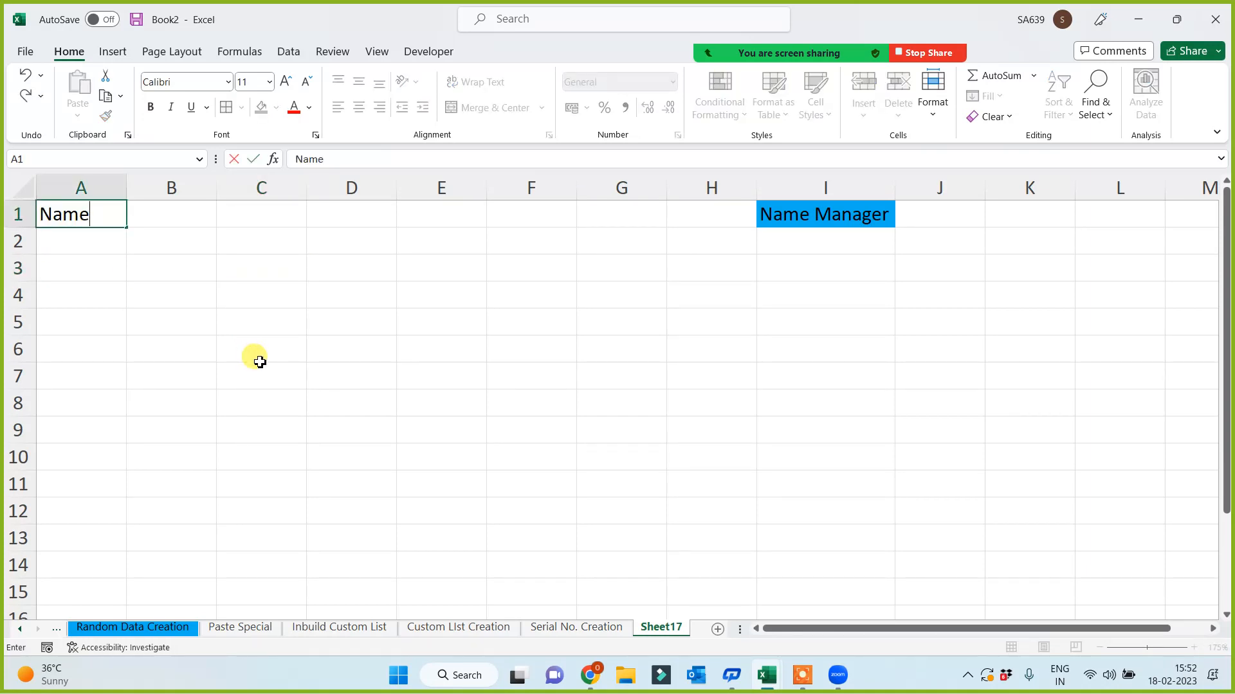
pyautogui.press('Return')
pyautogui.write('Brajke')
pyautogui.press('BackSpace')
pyautogui.press('BackSpace')
pyautogui.write('esh')
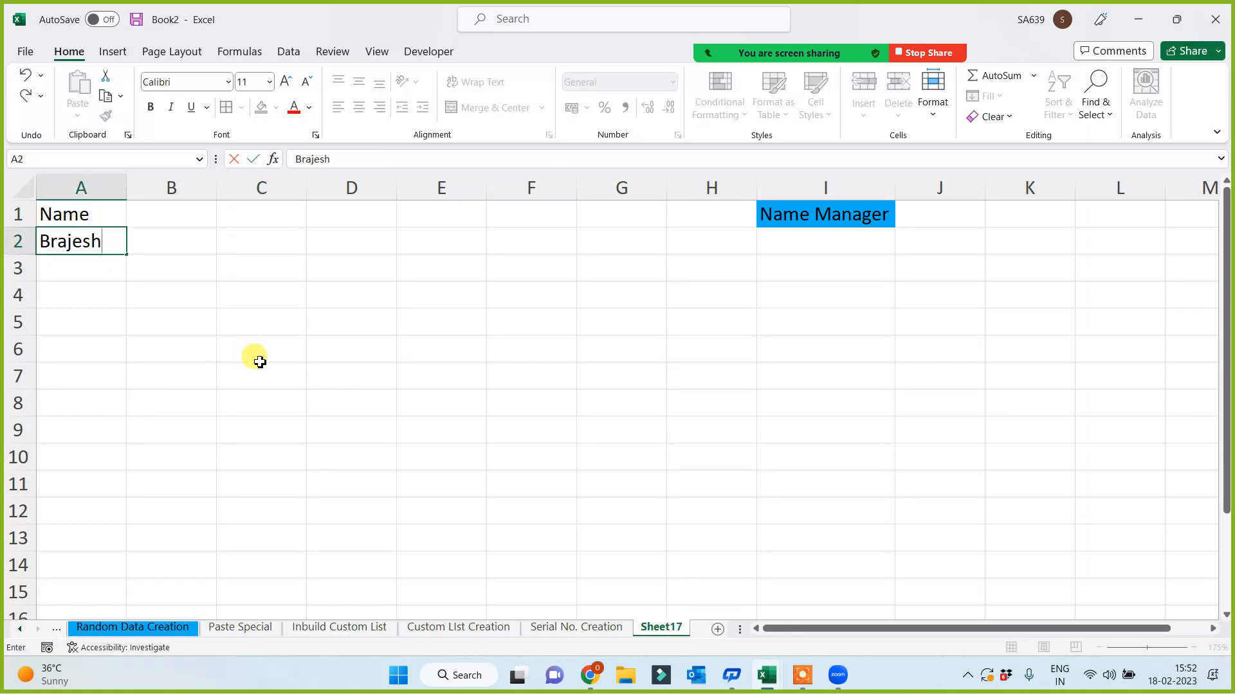
pyautogui.press('Return')
pyautogui.click(110, 242)
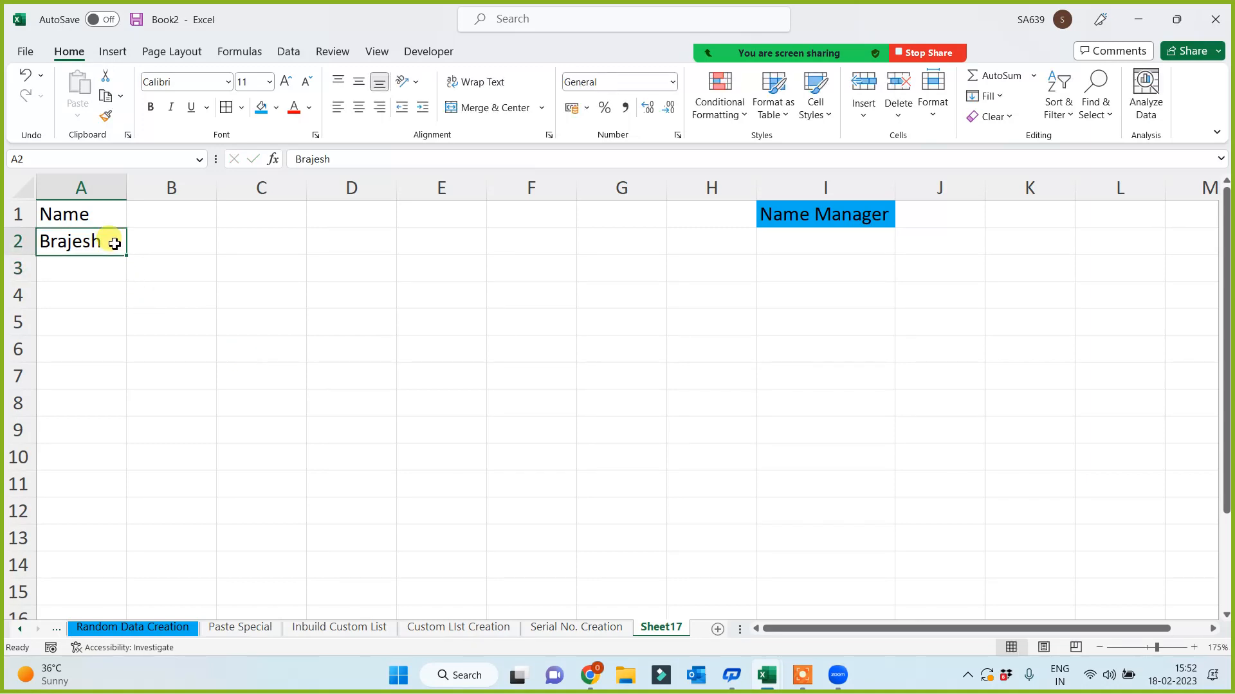
pyautogui.moveTo(128, 254); pyautogui.dragTo(91, 511)
pyautogui.click(215, 430)
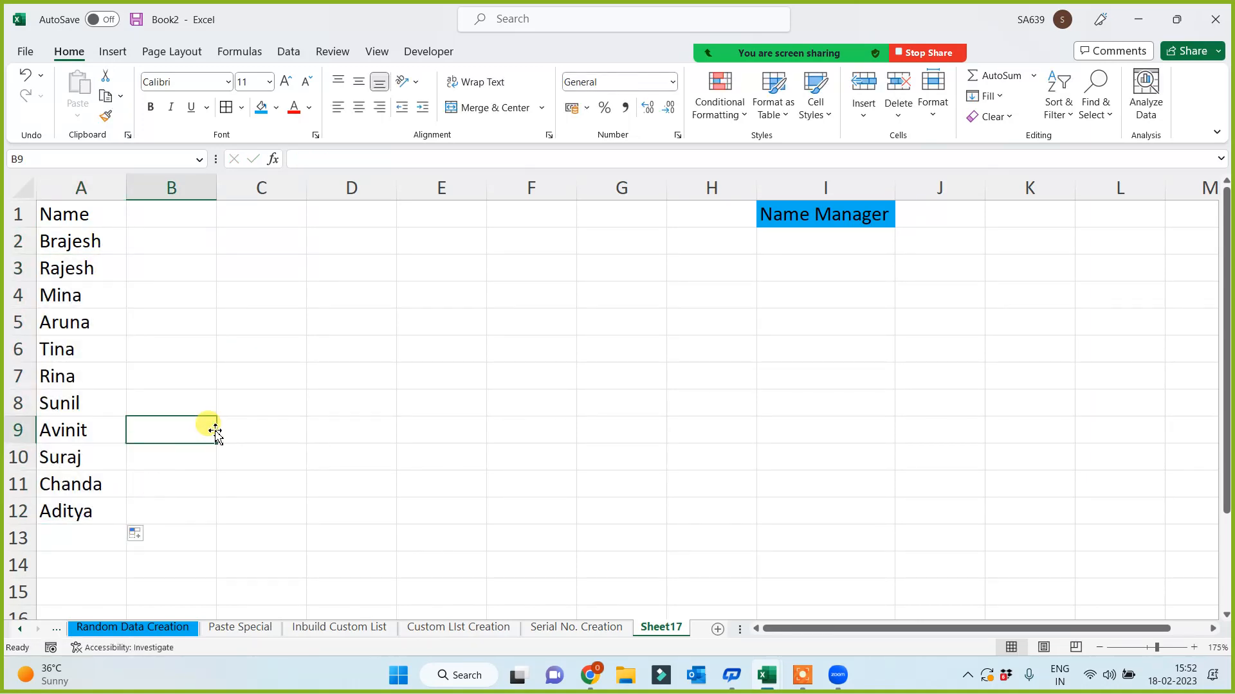
# - Enter Sunday in B1 and fill the weekdays across to Thursday in F1
pyautogui.hotkey('ctrl', 'Up')
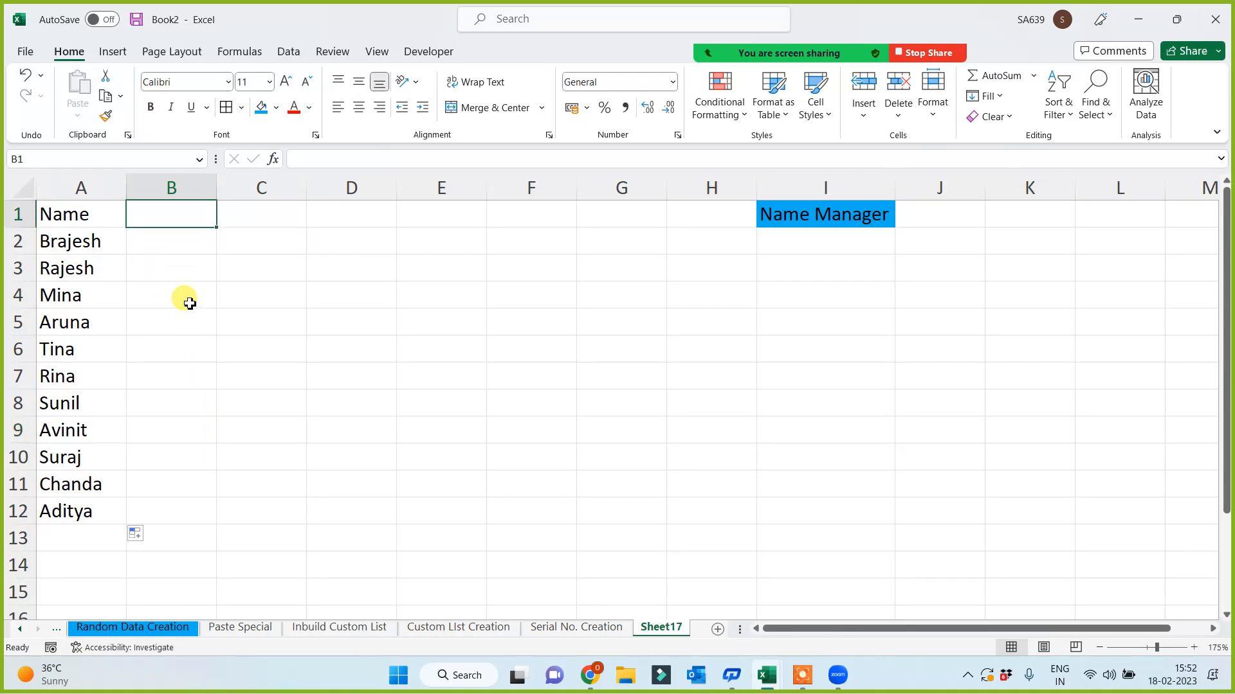
pyautogui.write('Sunday')
pyautogui.click(189, 301)
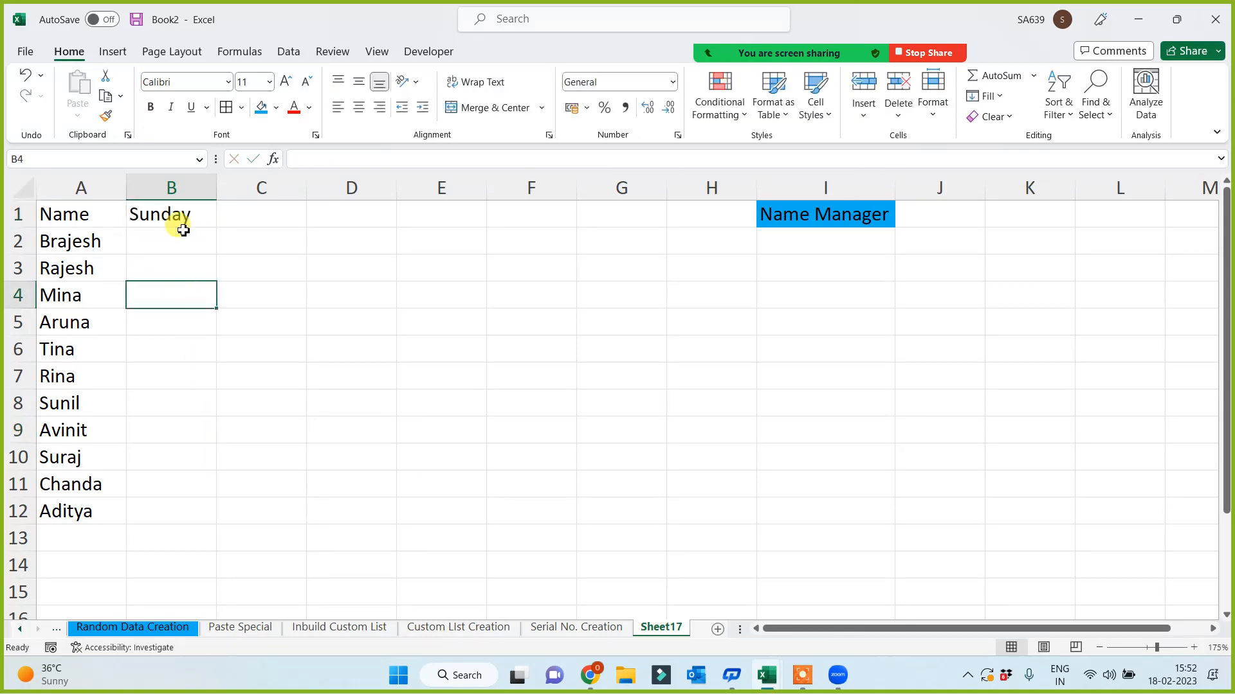
pyautogui.click(187, 218)
pyautogui.moveTo(216, 228); pyautogui.dragTo(575, 228)
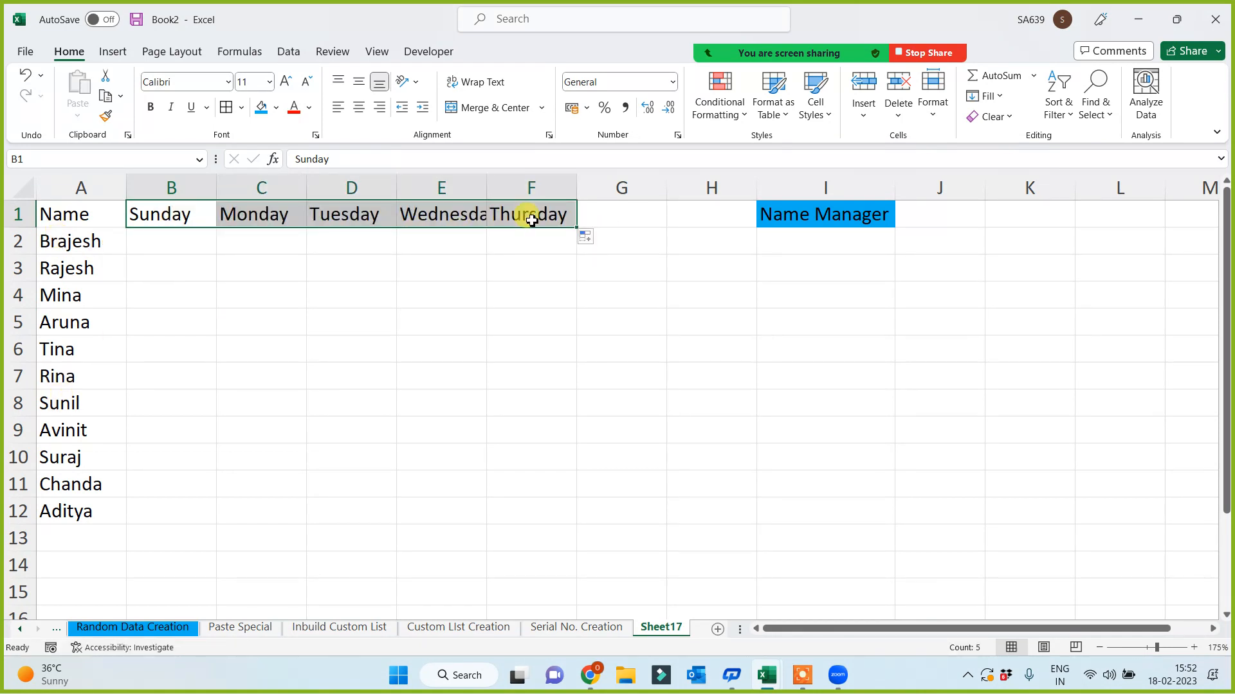
# - Enter =RANDBETWEEN(1000,10000) in B2 and fill it across B2:F12
pyautogui.click(155, 256)
pyautogui.write('=')
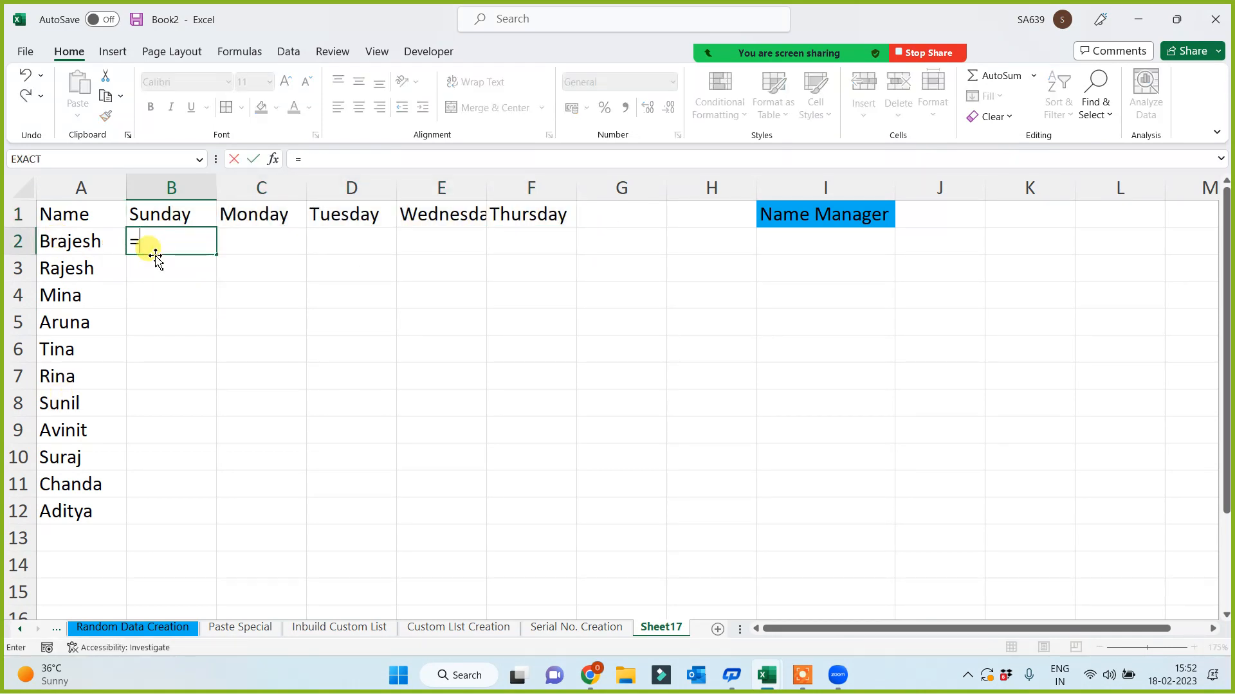
pyautogui.write('rand')
pyautogui.press('Down')
pyautogui.press('Down')
pyautogui.press('Tab')
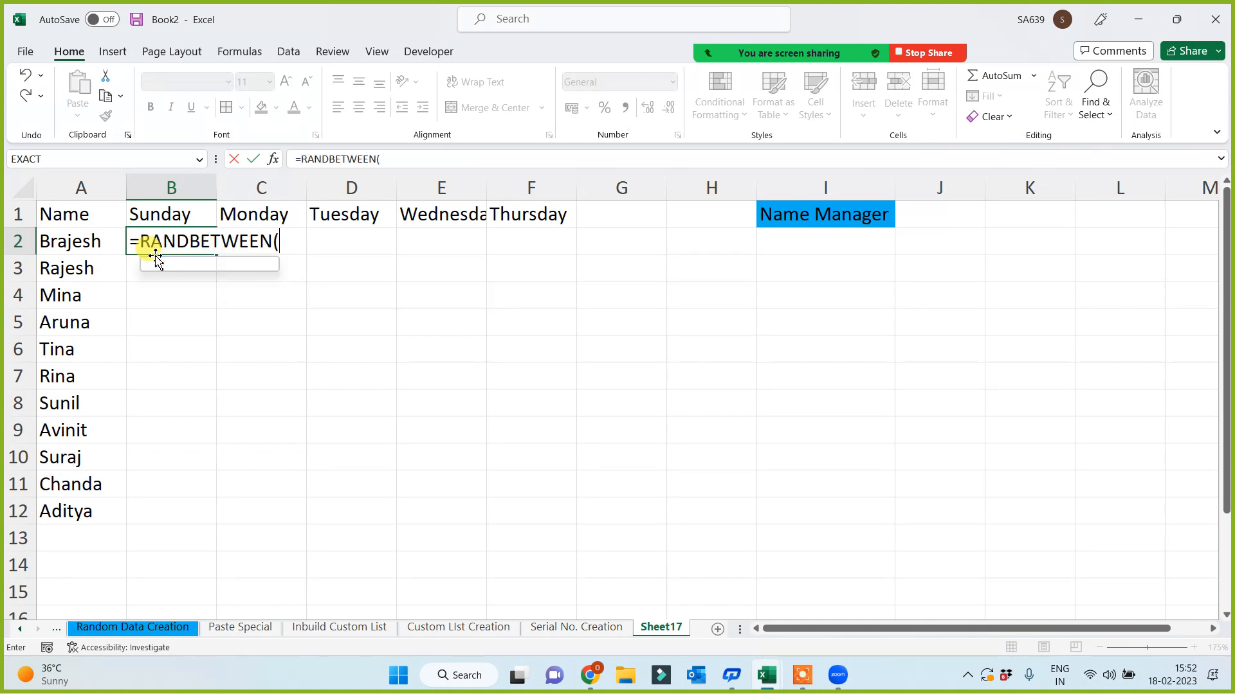
pyautogui.write('1000,10')
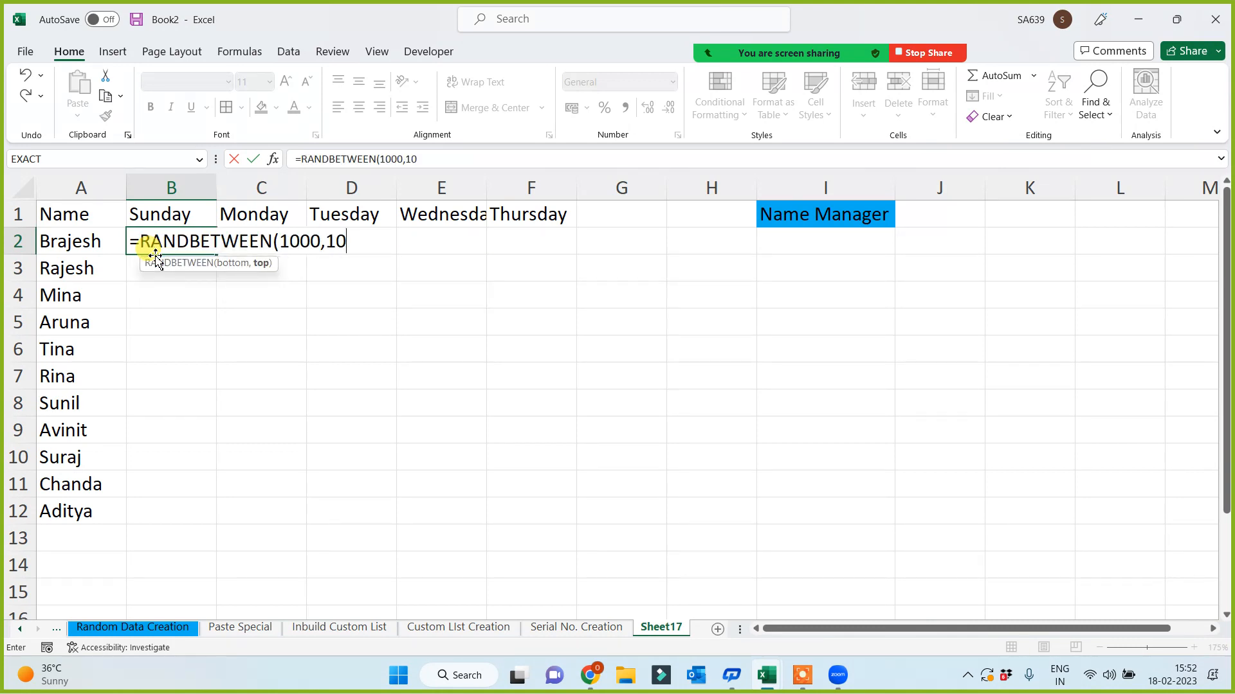
pyautogui.write('000')
pyautogui.press('Return')
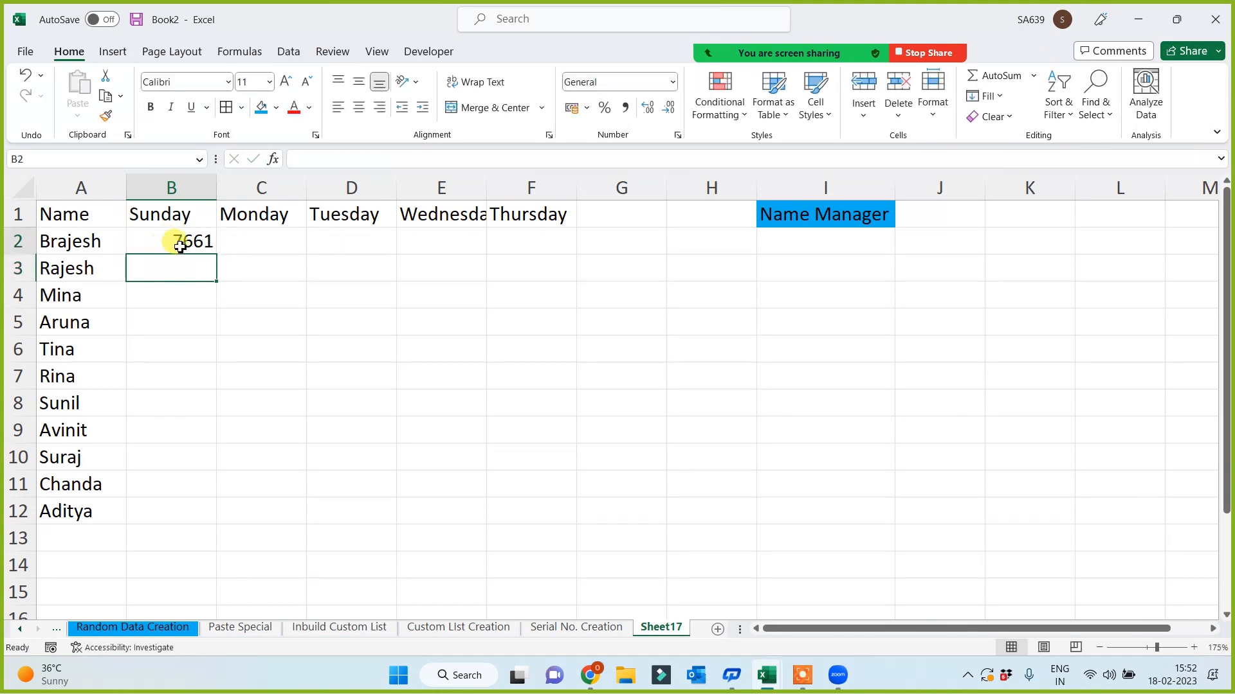
pyautogui.click(180, 247)
pyautogui.moveTo(216, 254); pyautogui.dragTo(504, 514)
# - Copy B2:F12 and paste it back over itself as static values only
pyautogui.hotkey('ctrl', 'c')
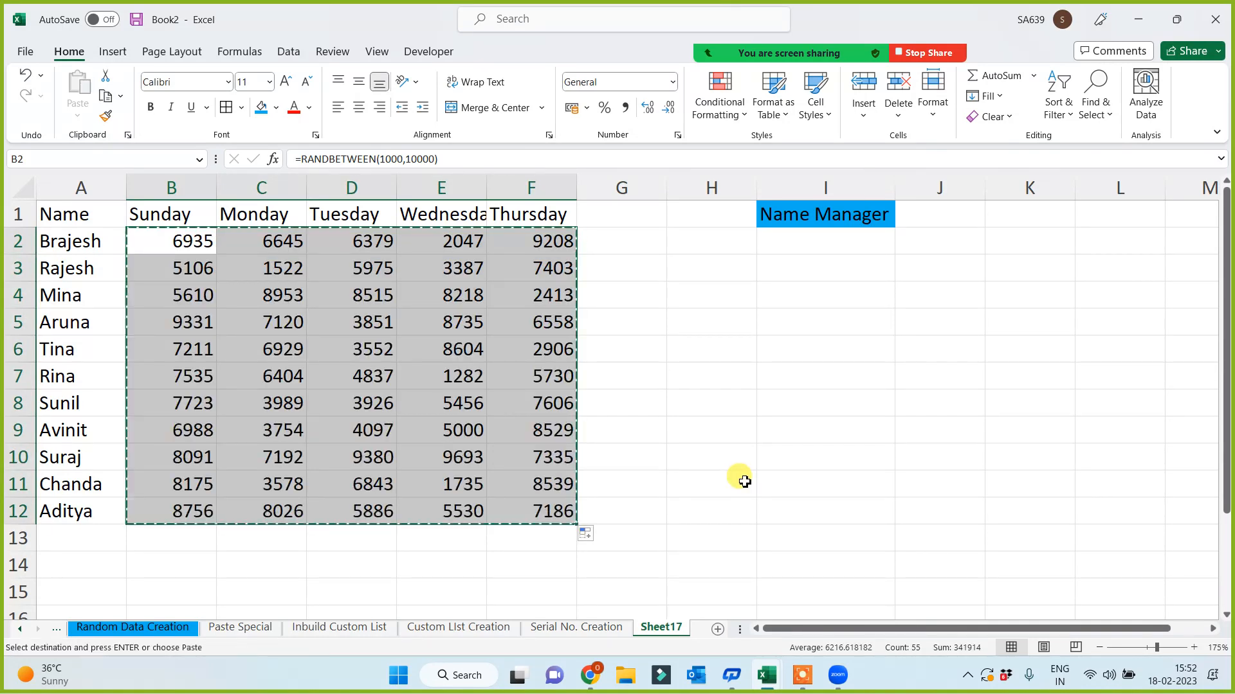
pyautogui.hotkey('ctrl', 'alt', 'v')
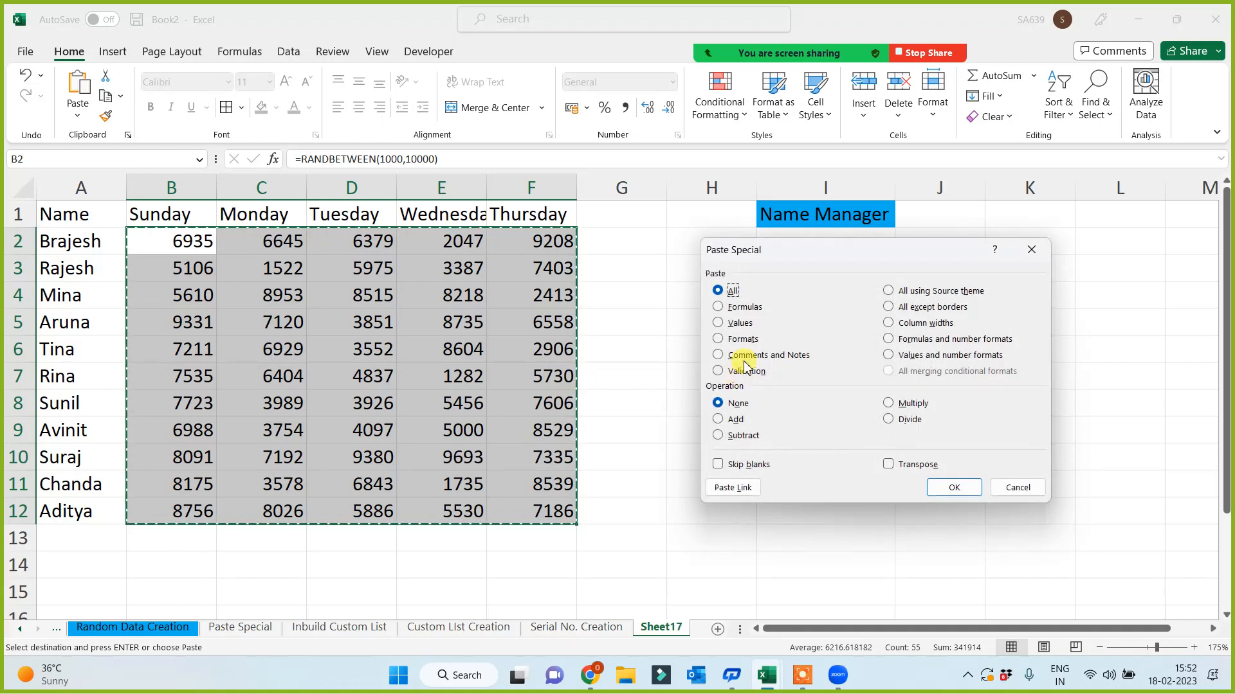
pyautogui.click(718, 323)
pyautogui.click(951, 487)
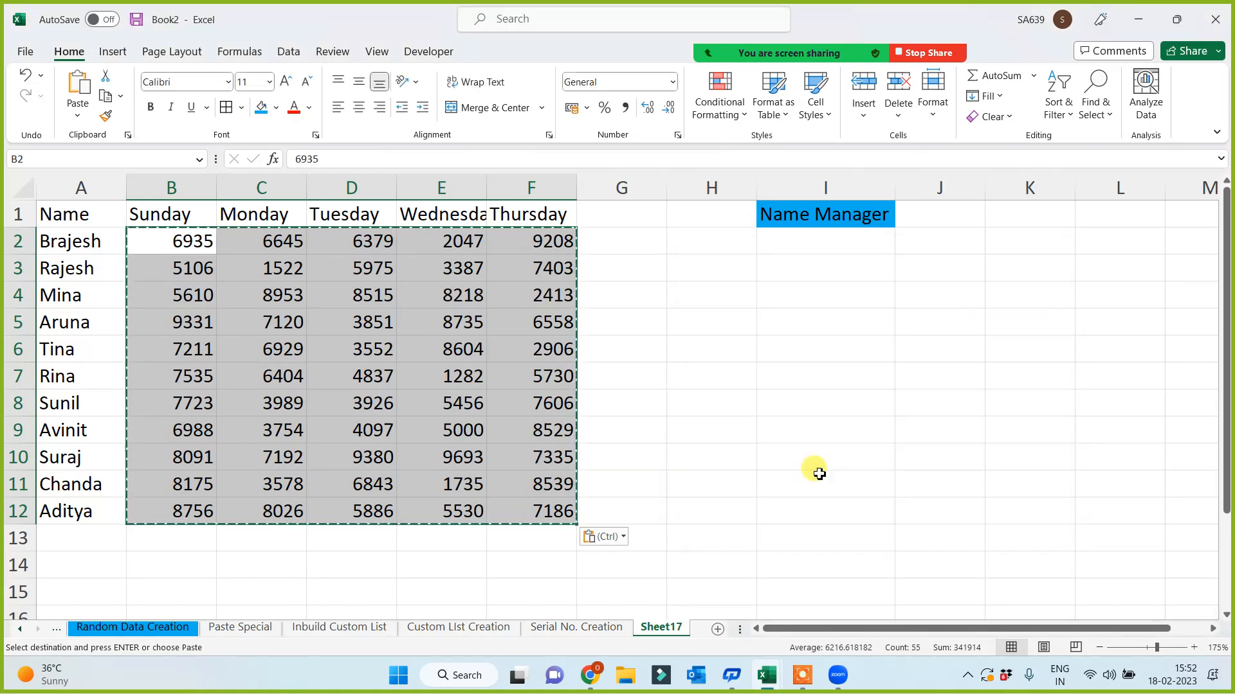
pyautogui.press('Escape')
pyautogui.click(776, 435)
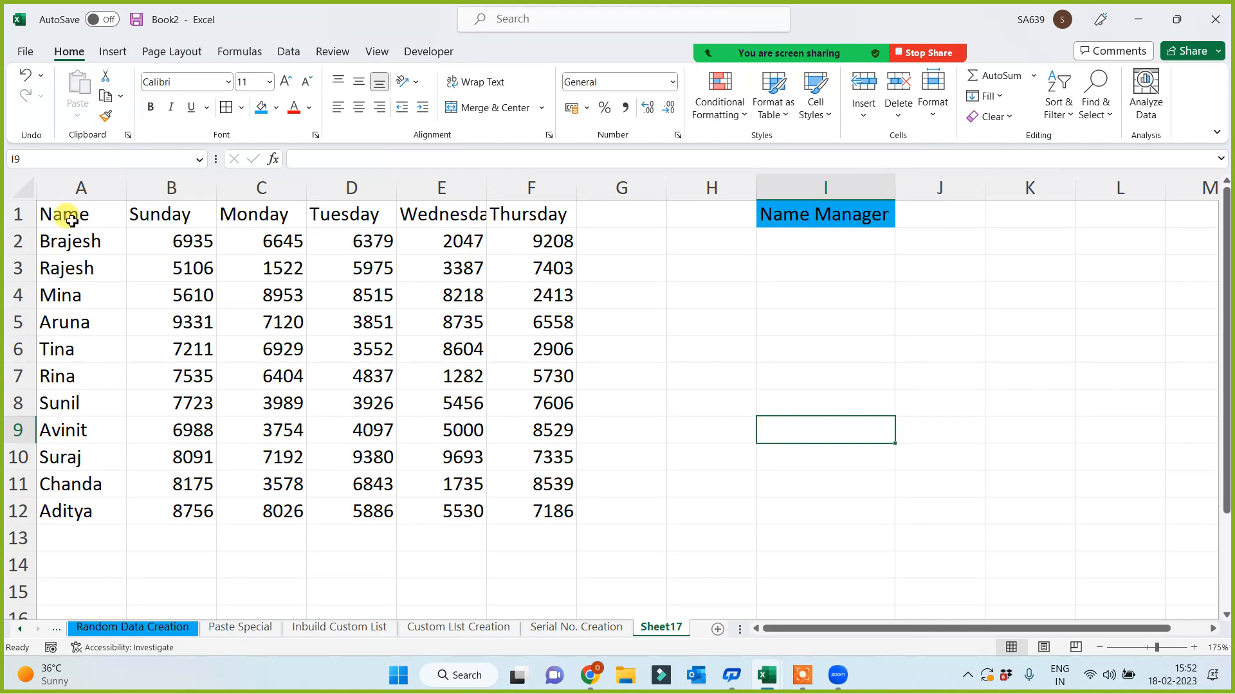
# - Select the finished table A1:F12, then drag column I wider for the Name Manager heading
pyautogui.moveTo(61, 212); pyautogui.dragTo(553, 513)
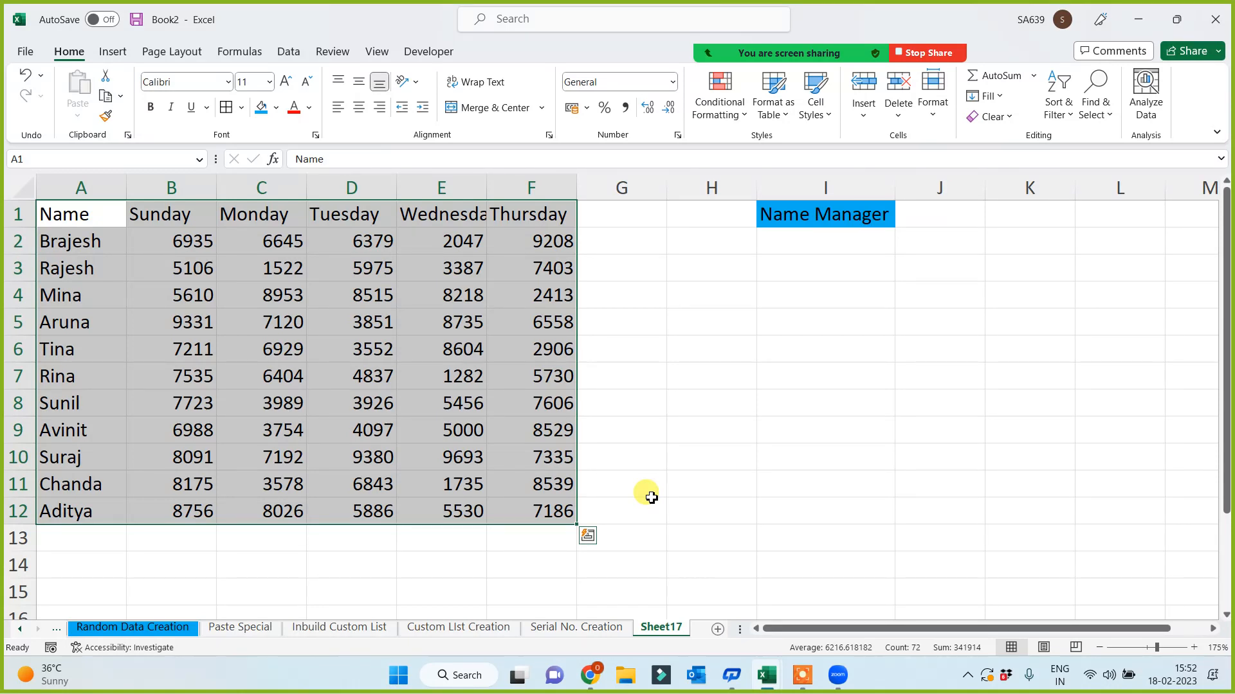
pyautogui.click(746, 450)
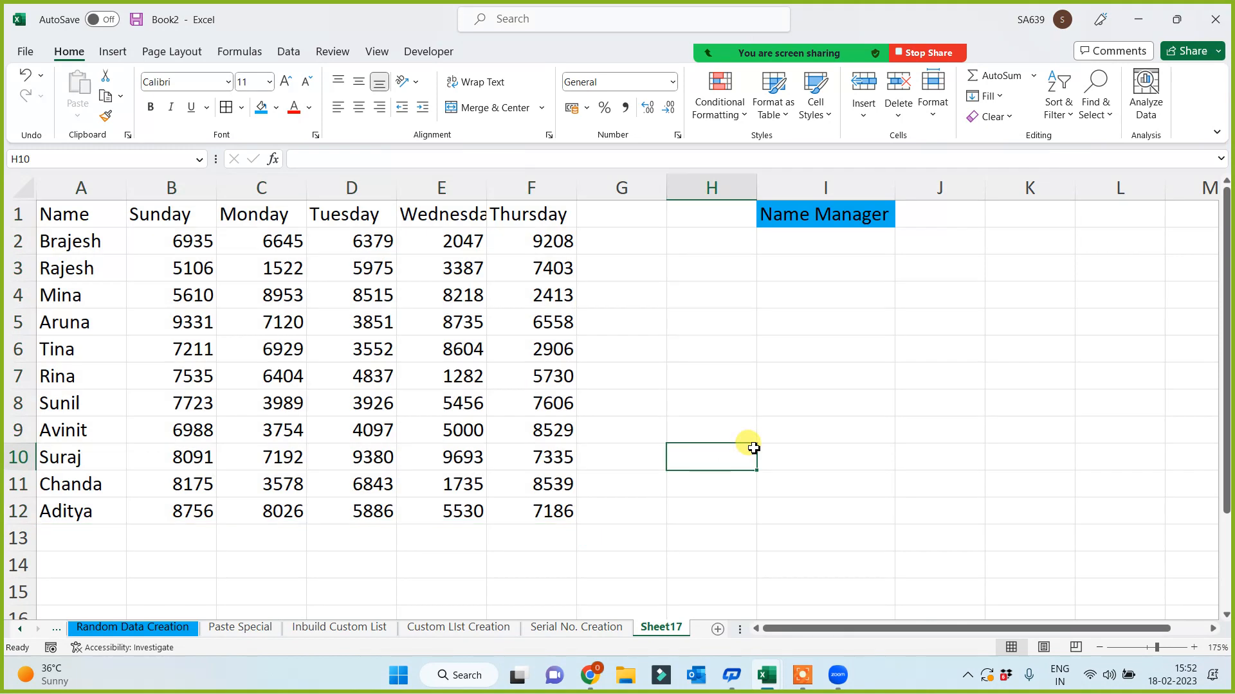
pyautogui.moveTo(895, 193); pyautogui.dragTo(914, 195)
pyautogui.click(855, 356)
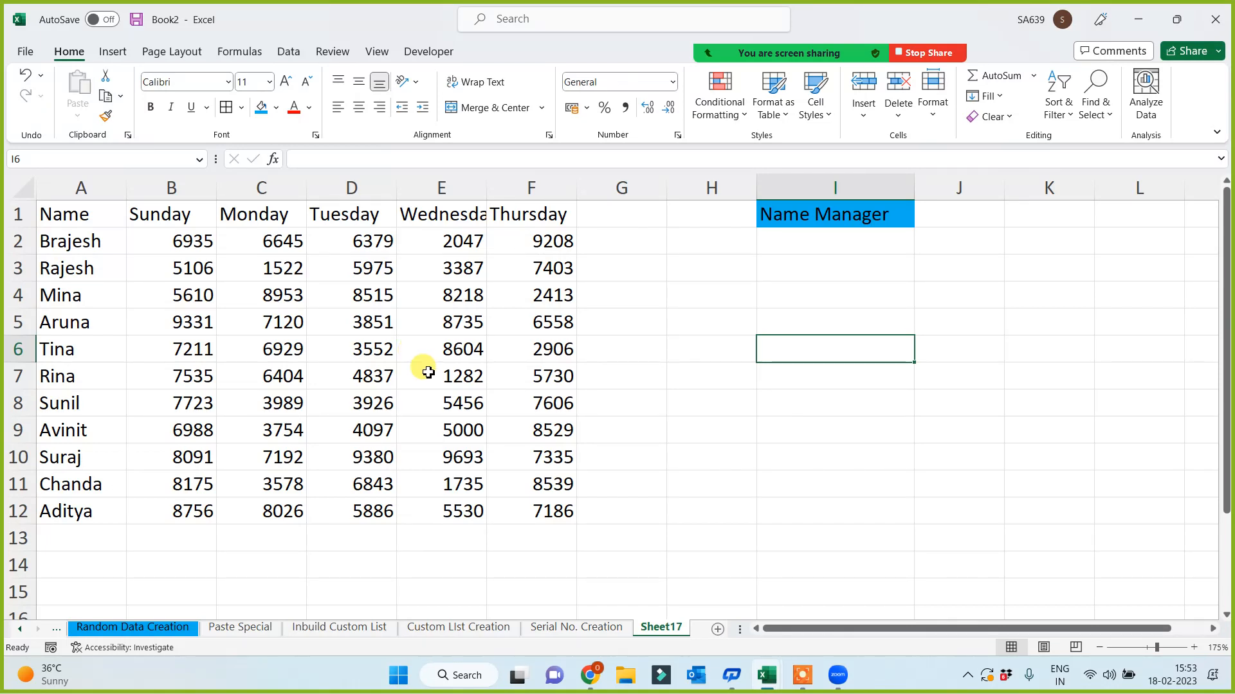
pyautogui.click(531, 216)
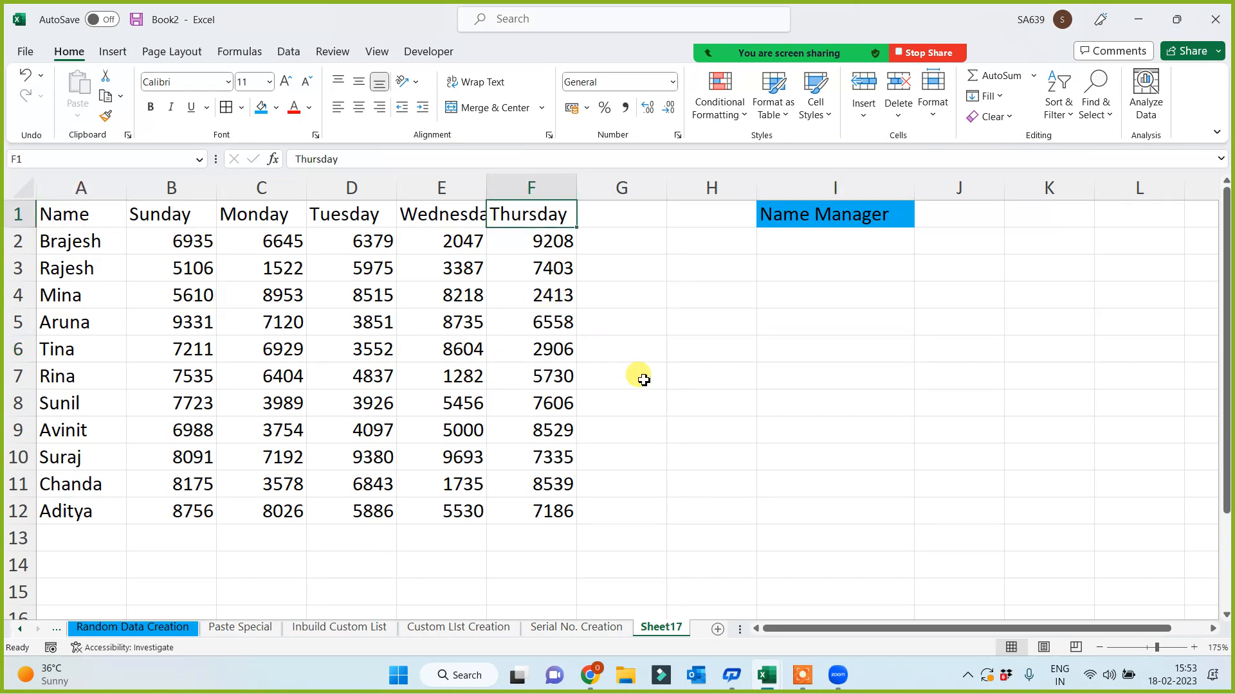
# - Select the Thursday column F1:F12 and give it a surname-like range name in the Name Box
pyautogui.moveTo(523, 212); pyautogui.dragTo(524, 513)
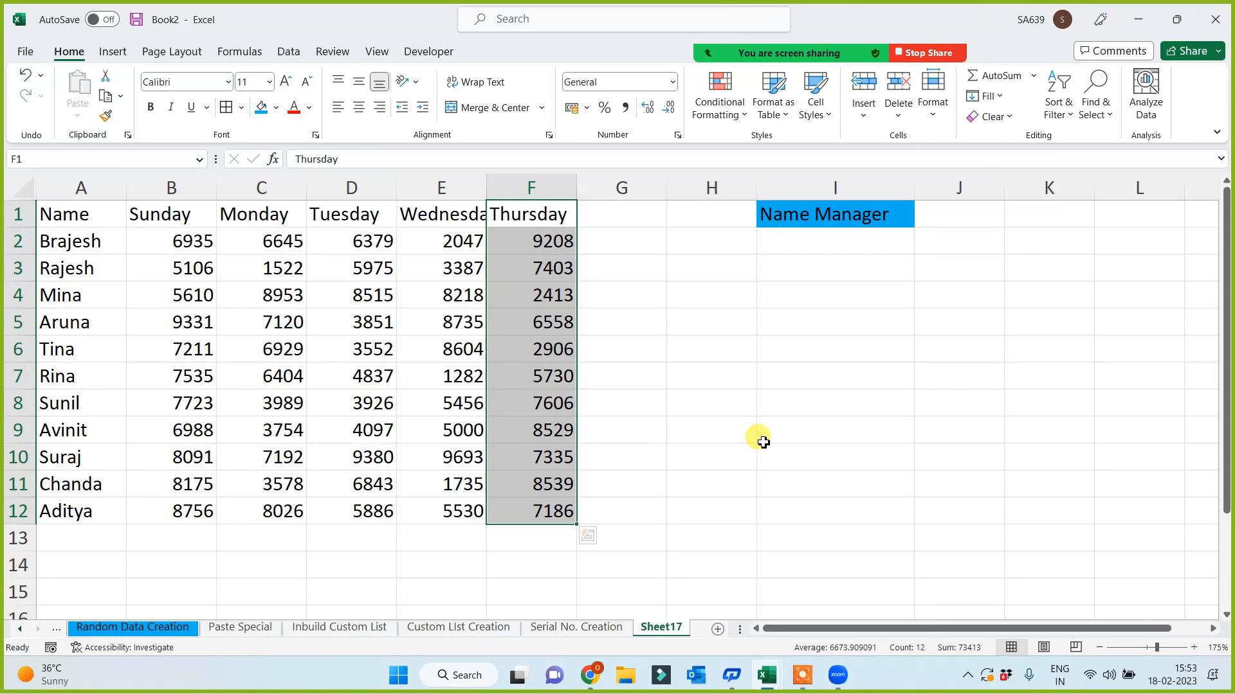
pyautogui.moveTo(515, 214); pyautogui.dragTo(523, 512)
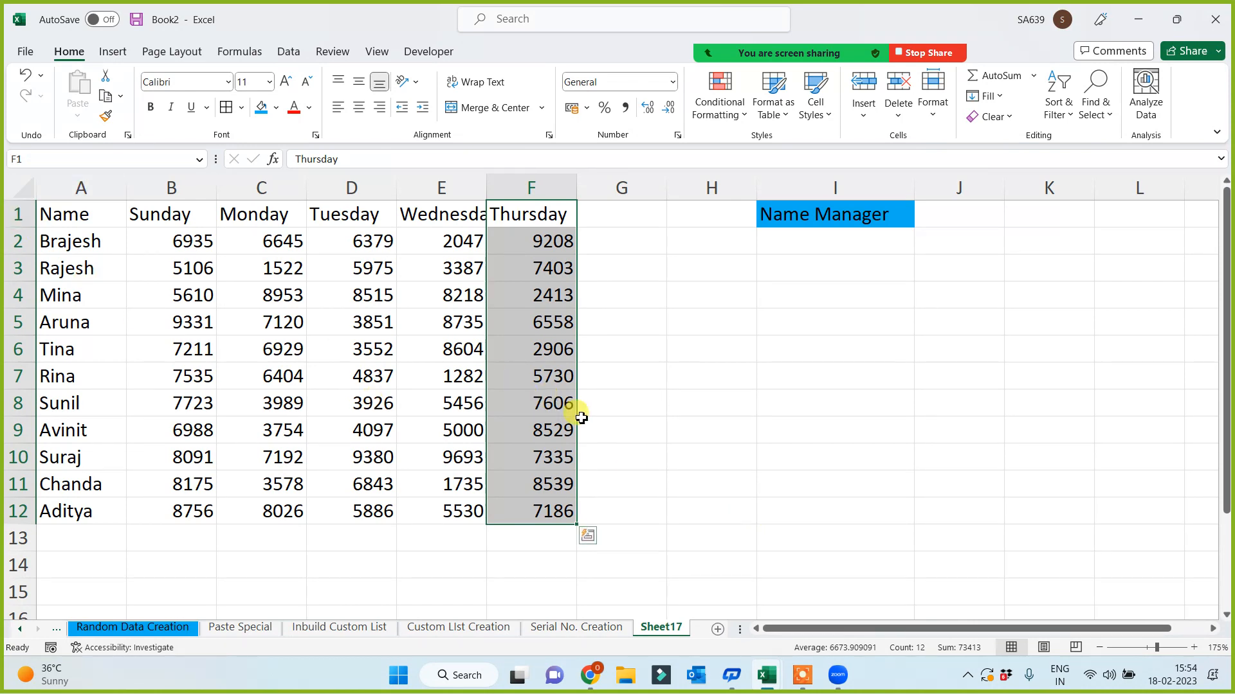
pyautogui.click(617, 323)
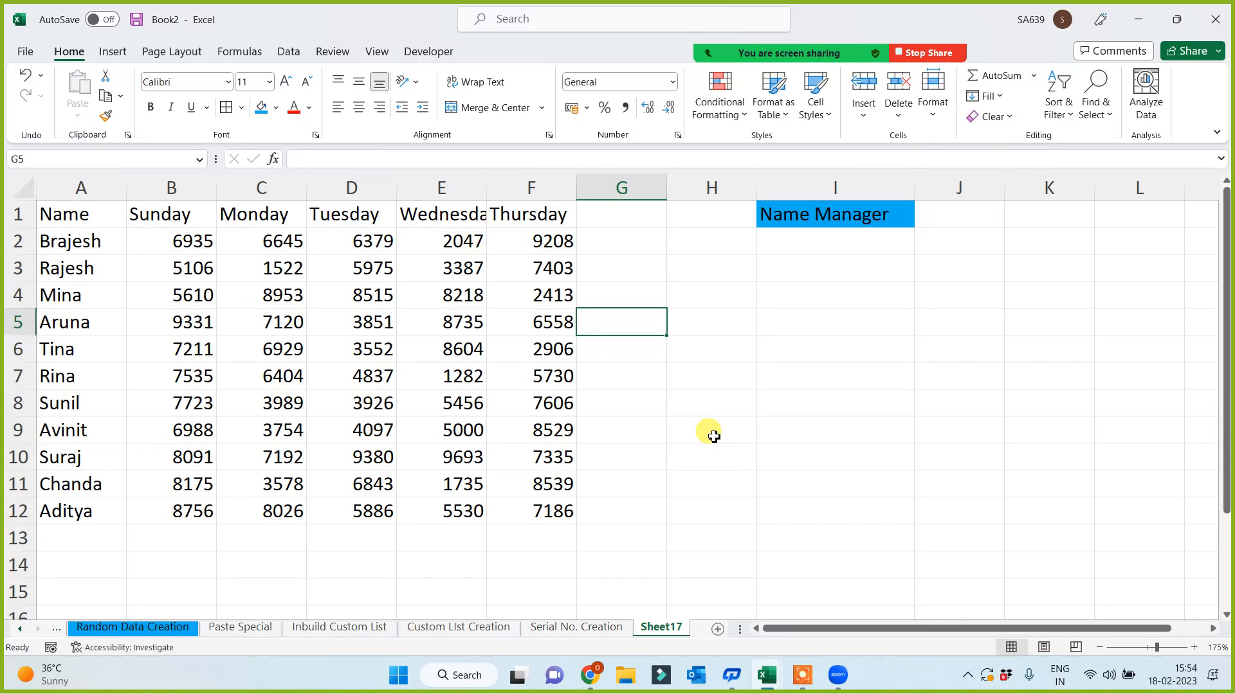
pyautogui.click(533, 213)
pyautogui.moveTo(534, 213); pyautogui.dragTo(507, 511)
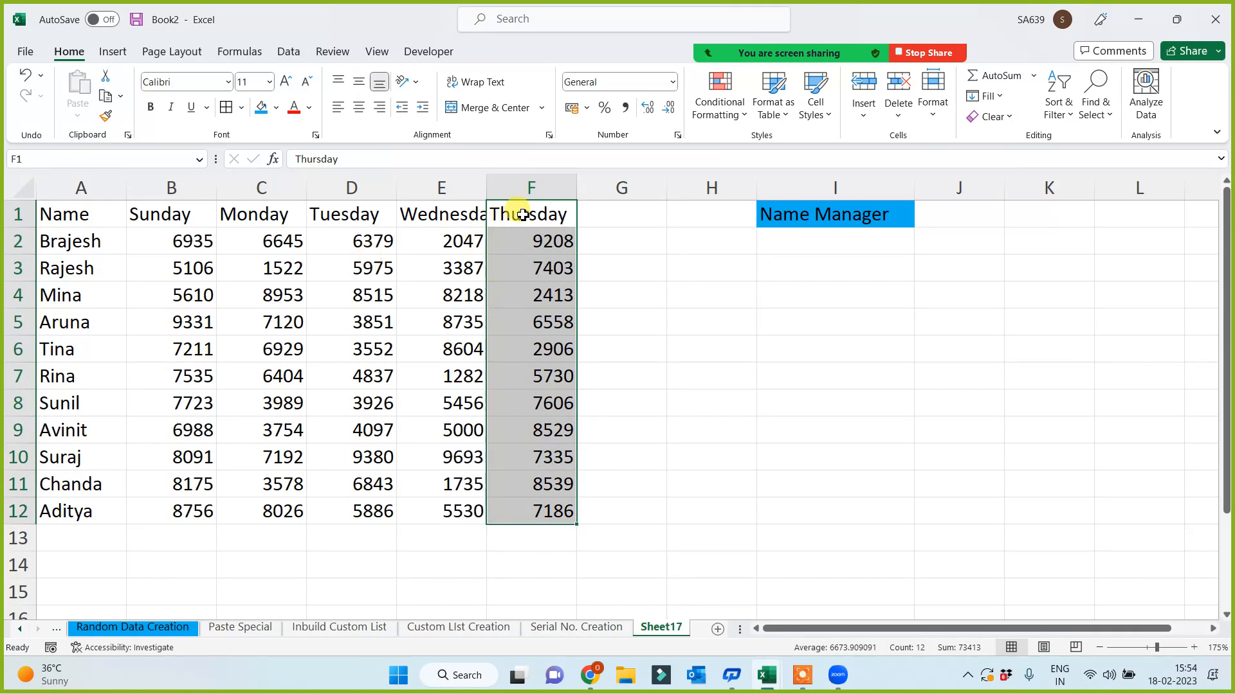
pyautogui.click(52, 161)
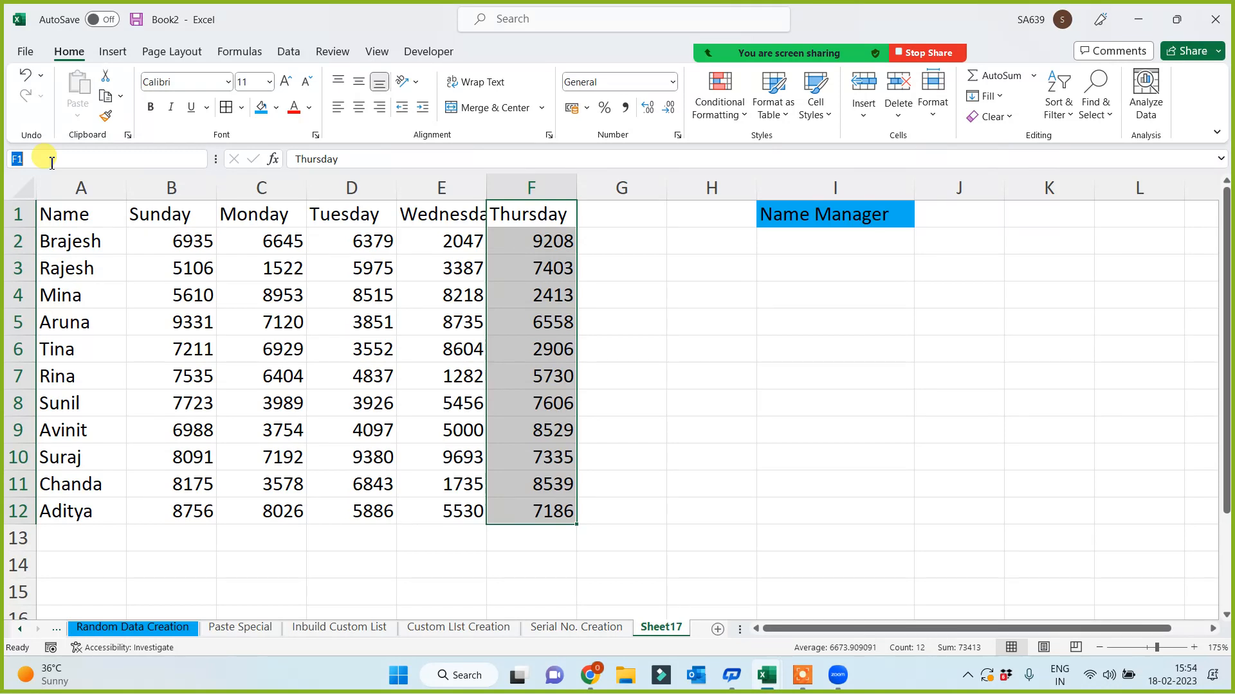
pyautogui.write('Dixit')
pyautogui.press('Return')
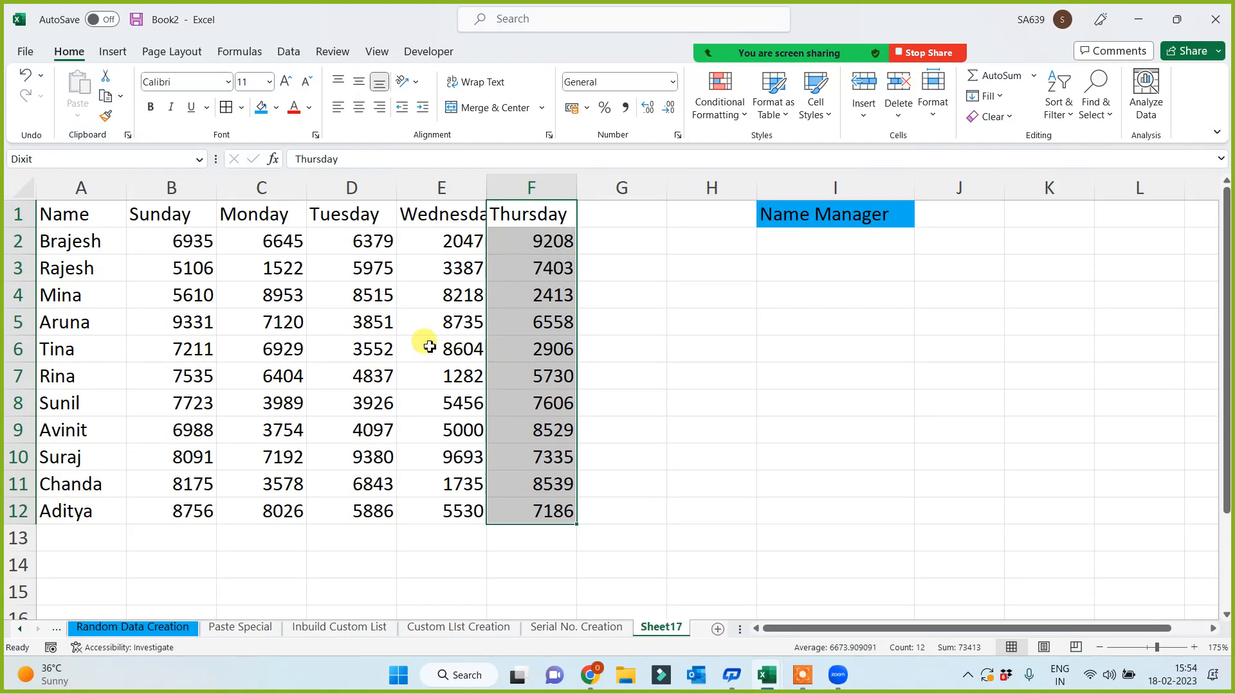
pyautogui.click(842, 325)
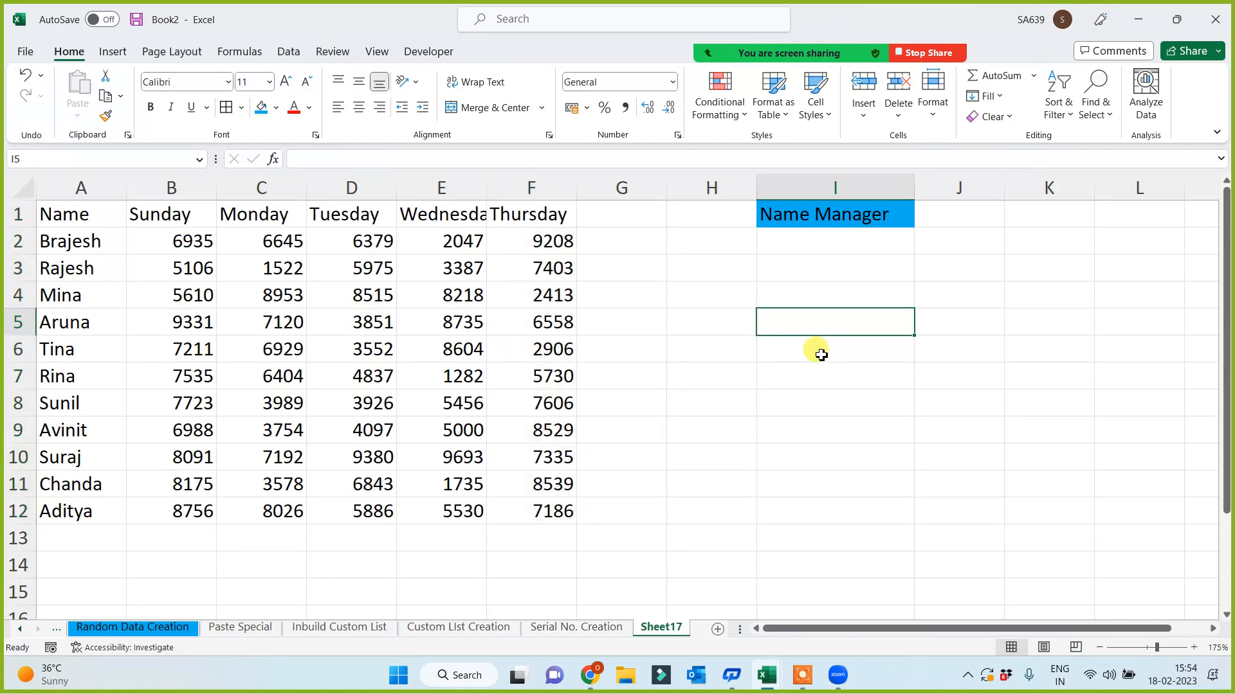
pyautogui.write('=')
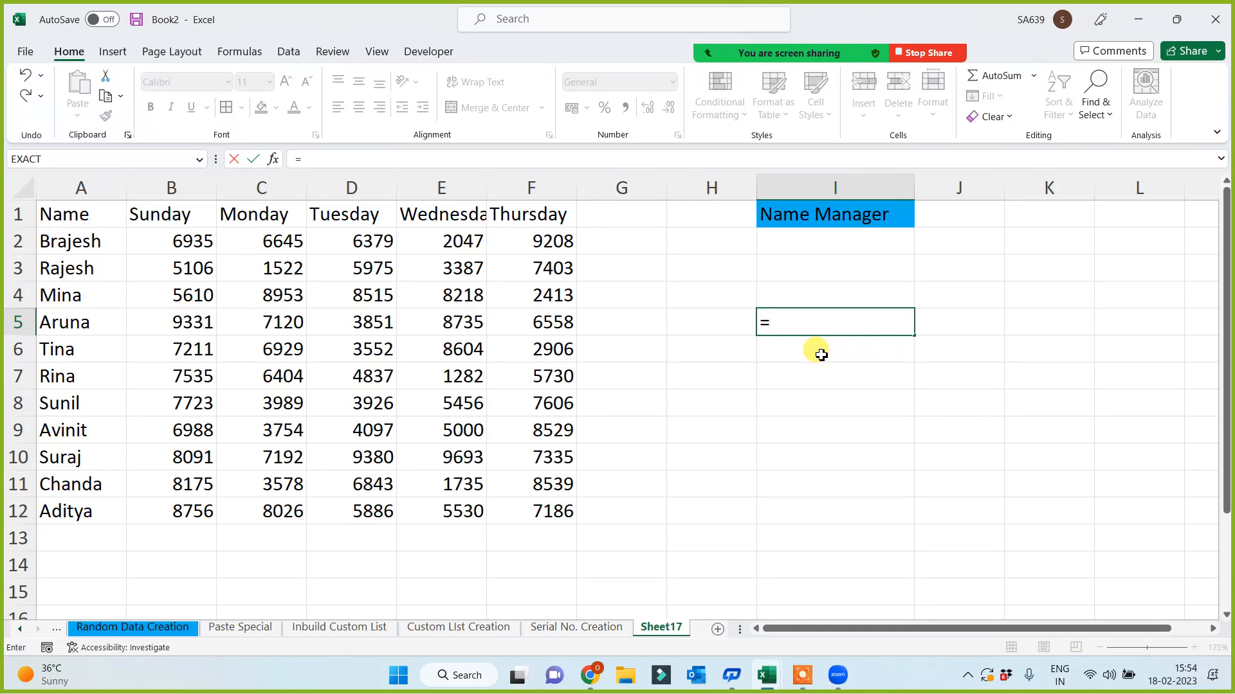
pyautogui.write('sum(')
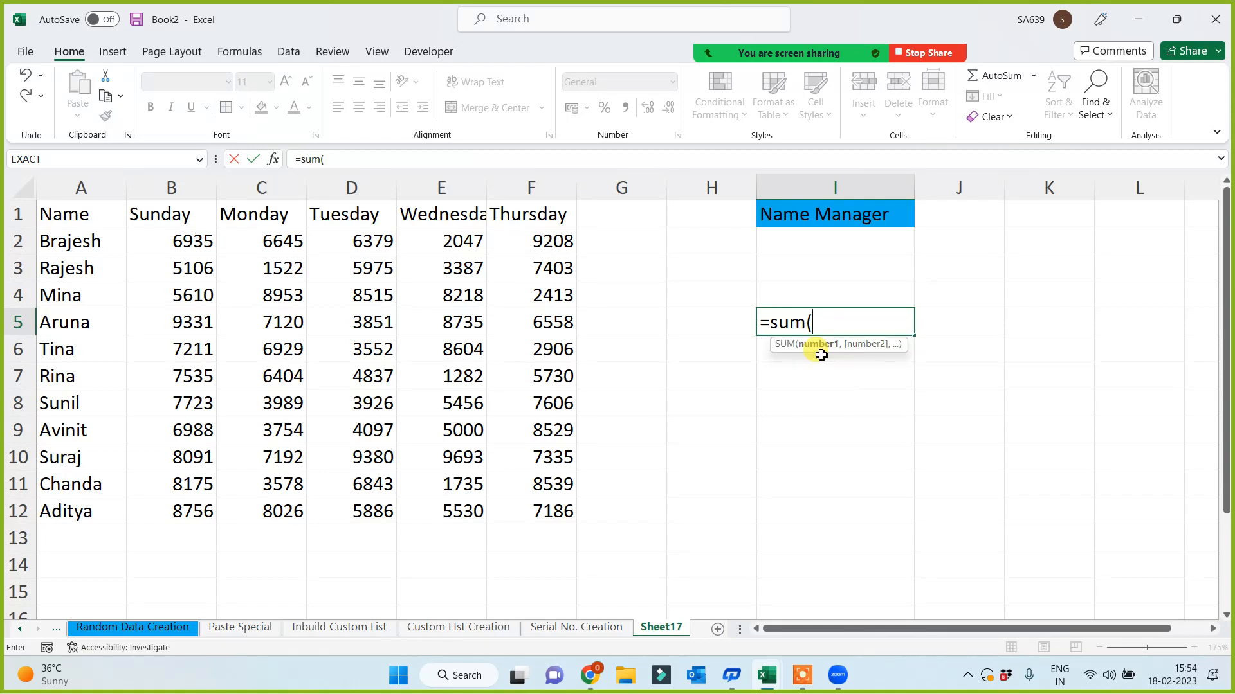
pyautogui.write('dsi')
pyautogui.press('BackSpace')
pyautogui.press('BackSpace')
pyautogui.write('ix')
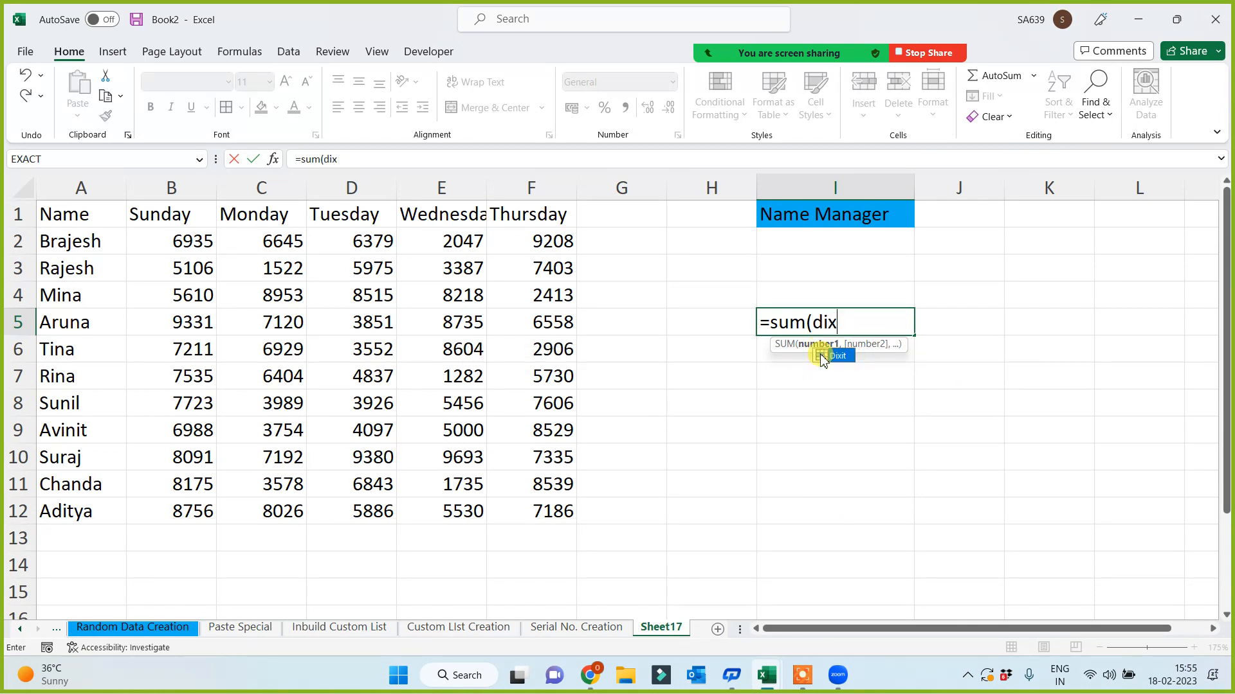
pyautogui.doubleClick(822, 358)
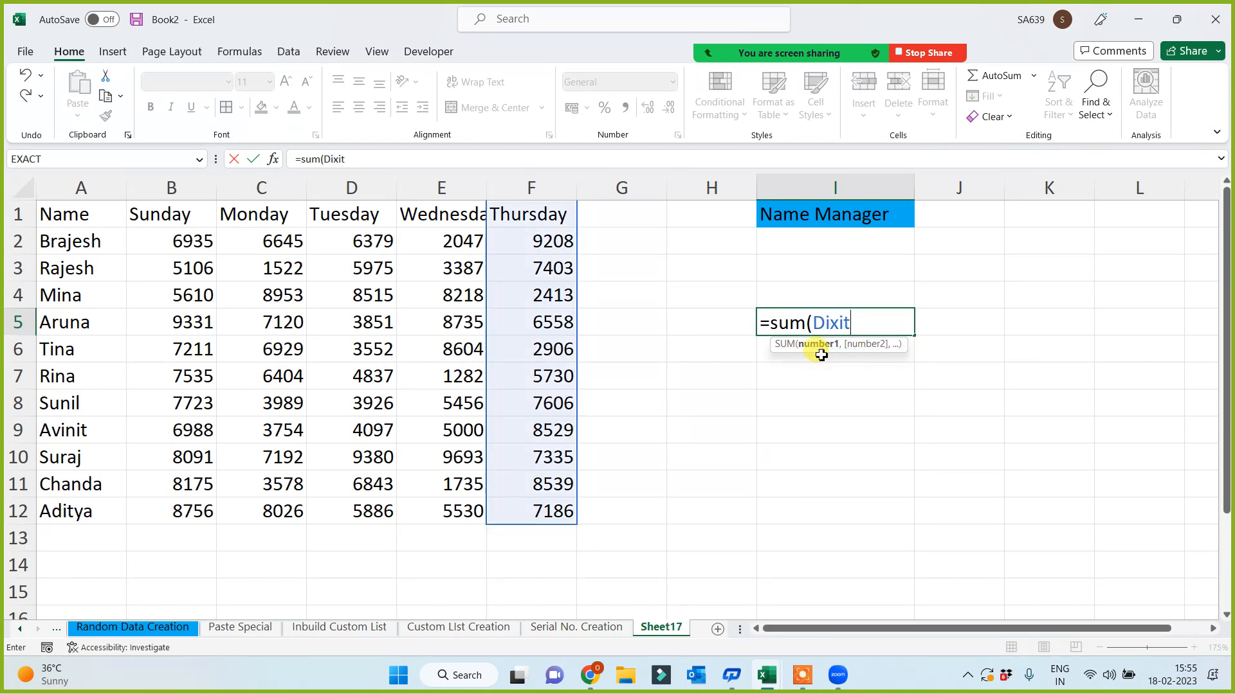
pyautogui.write(')')
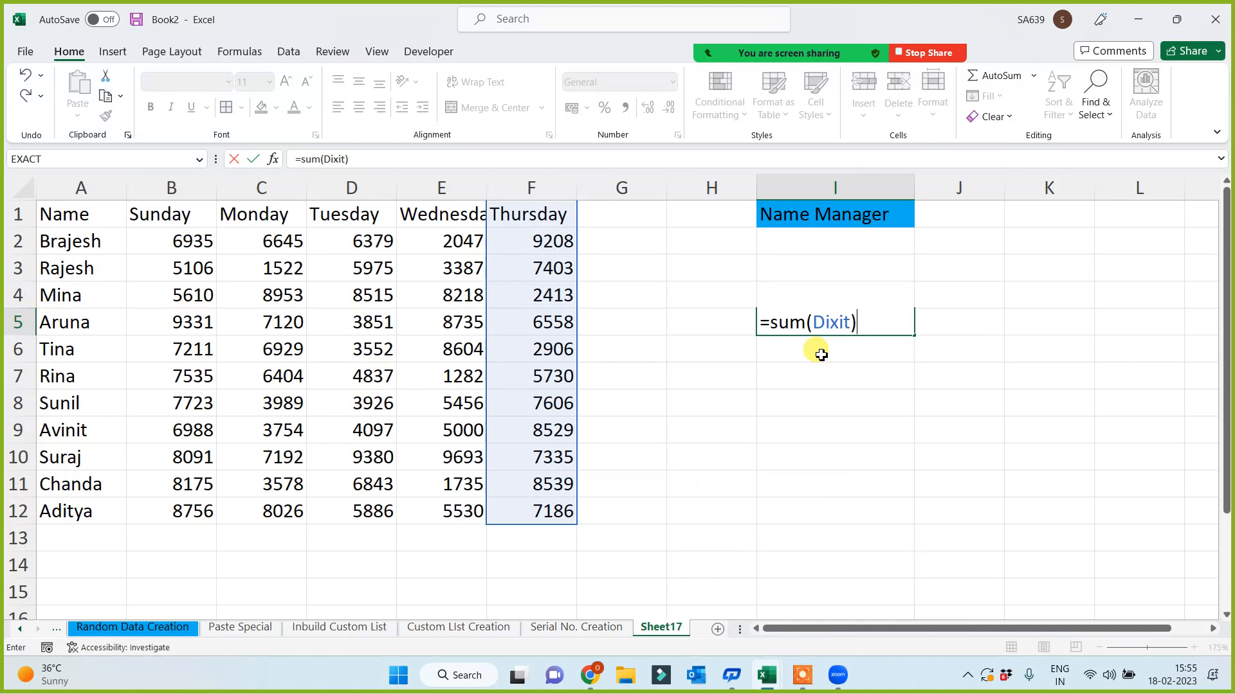
pyautogui.press('Escape')
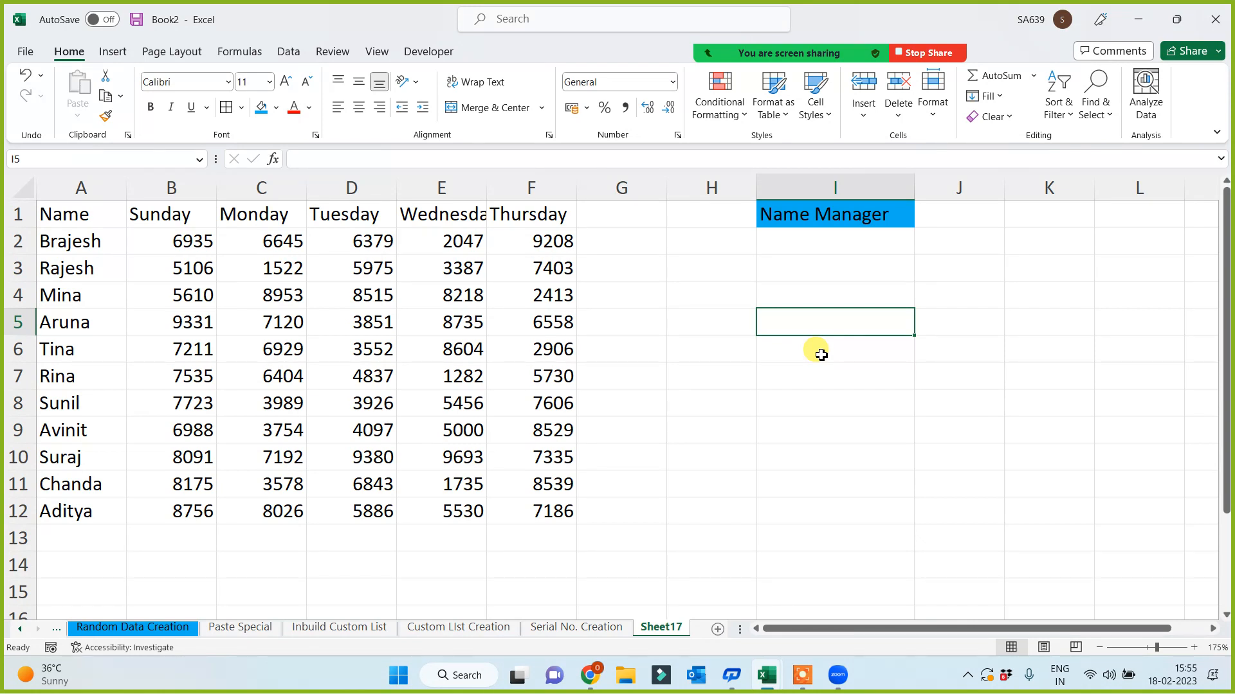
# - Name the Wednesday range E1:E12 'abcd' using the Name Box
pyautogui.moveTo(433, 214); pyautogui.dragTo(444, 512)
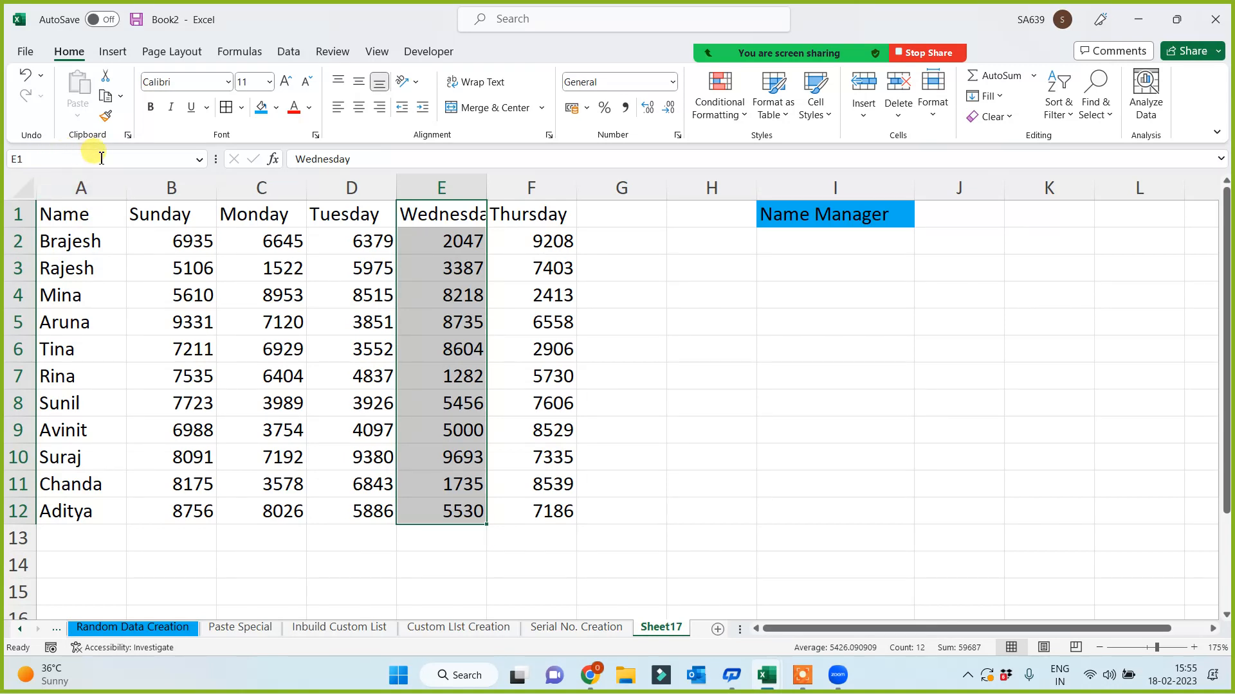
pyautogui.click(67, 160)
pyautogui.write('abcd')
pyautogui.press('Return')
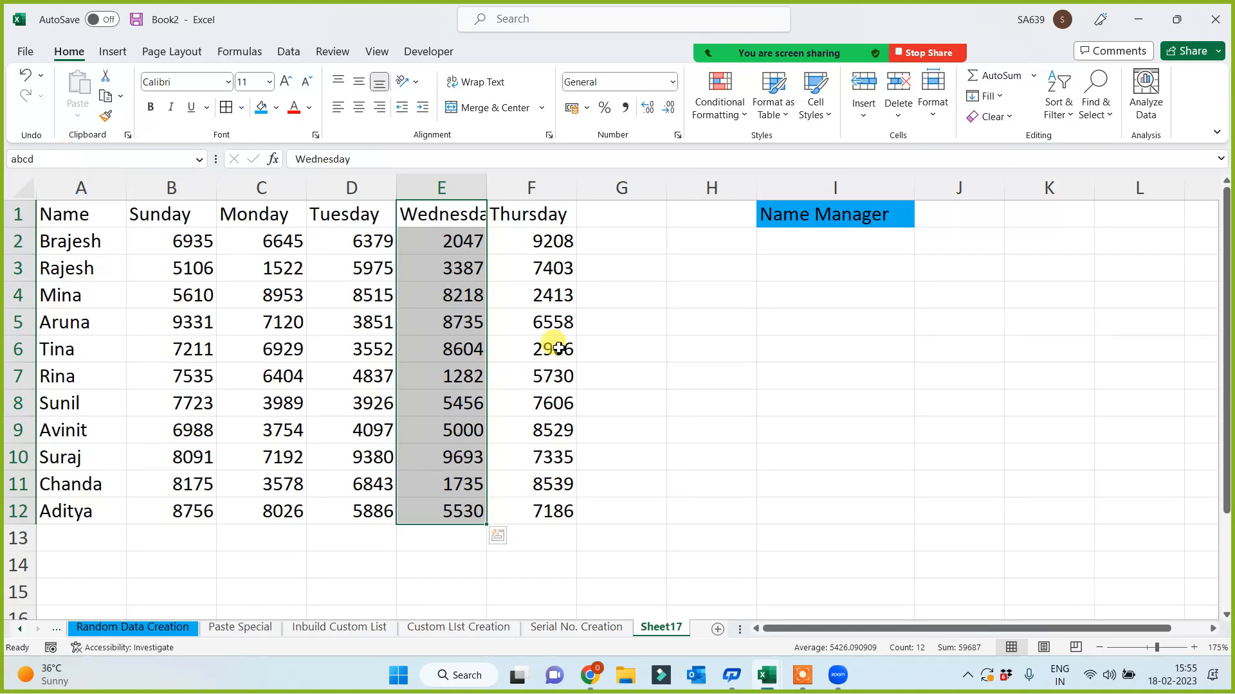
# - Enter =MIN(abcd) in I8, returning 1282
pyautogui.click(770, 396)
pyautogui.write('=')
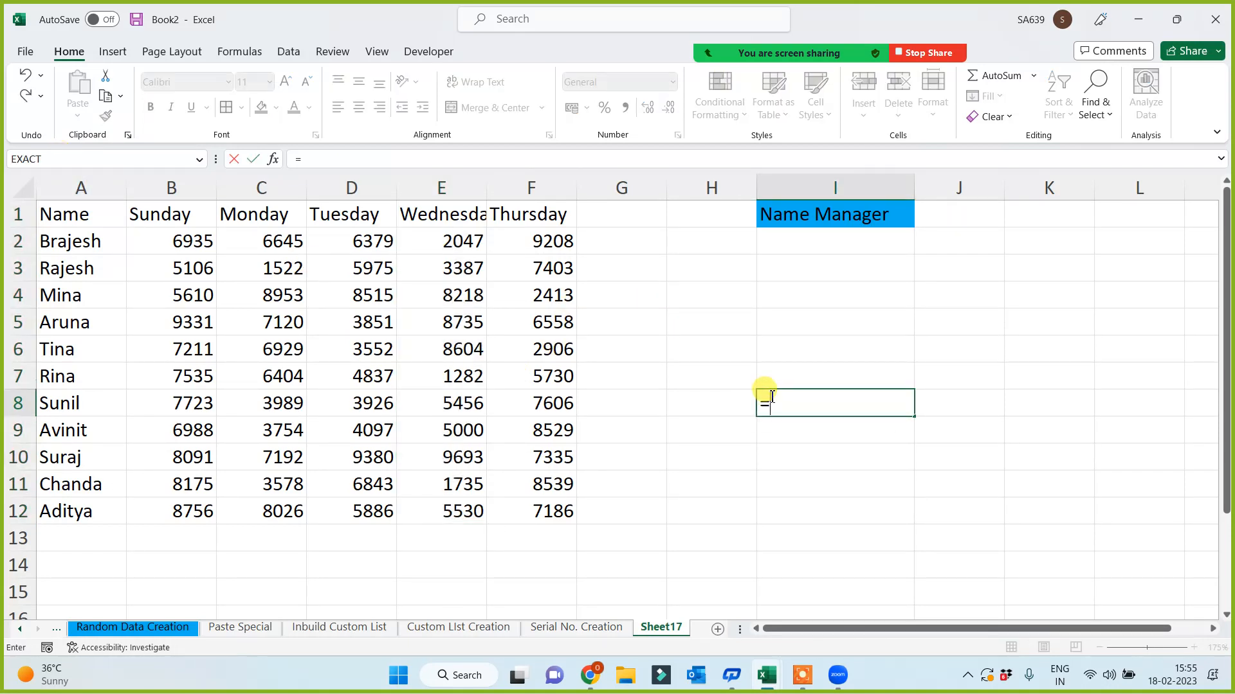
pyautogui.write('min(abs')
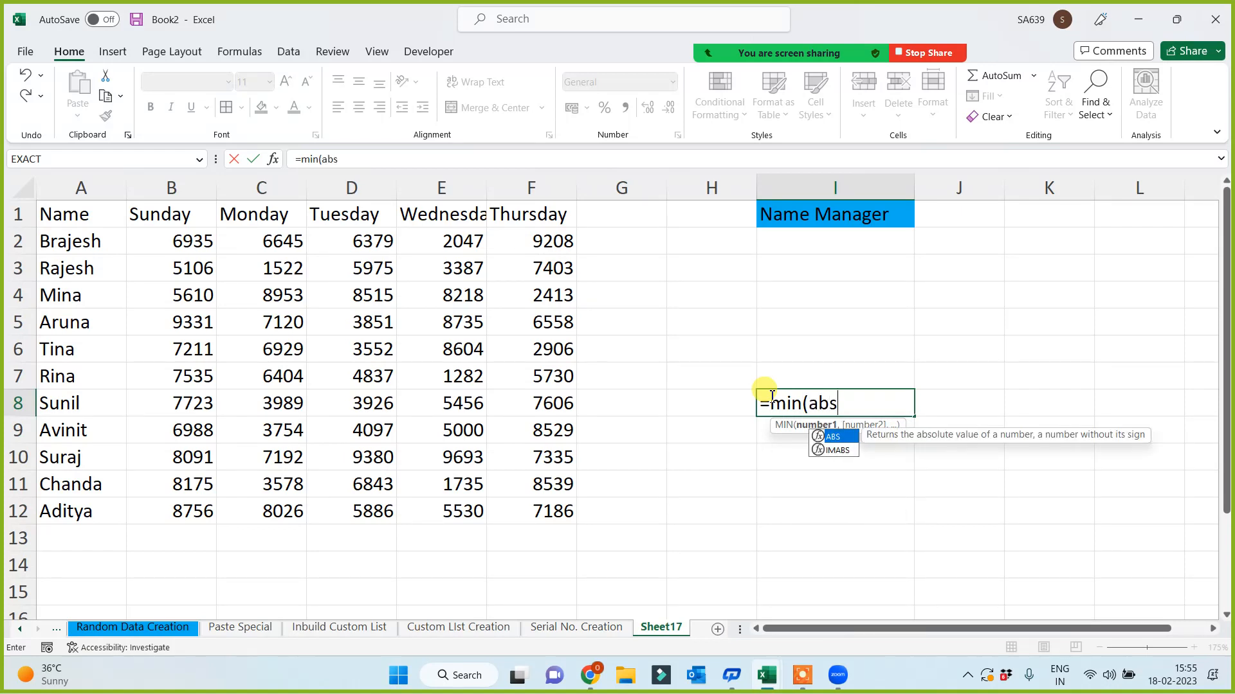
pyautogui.press('BackSpace')
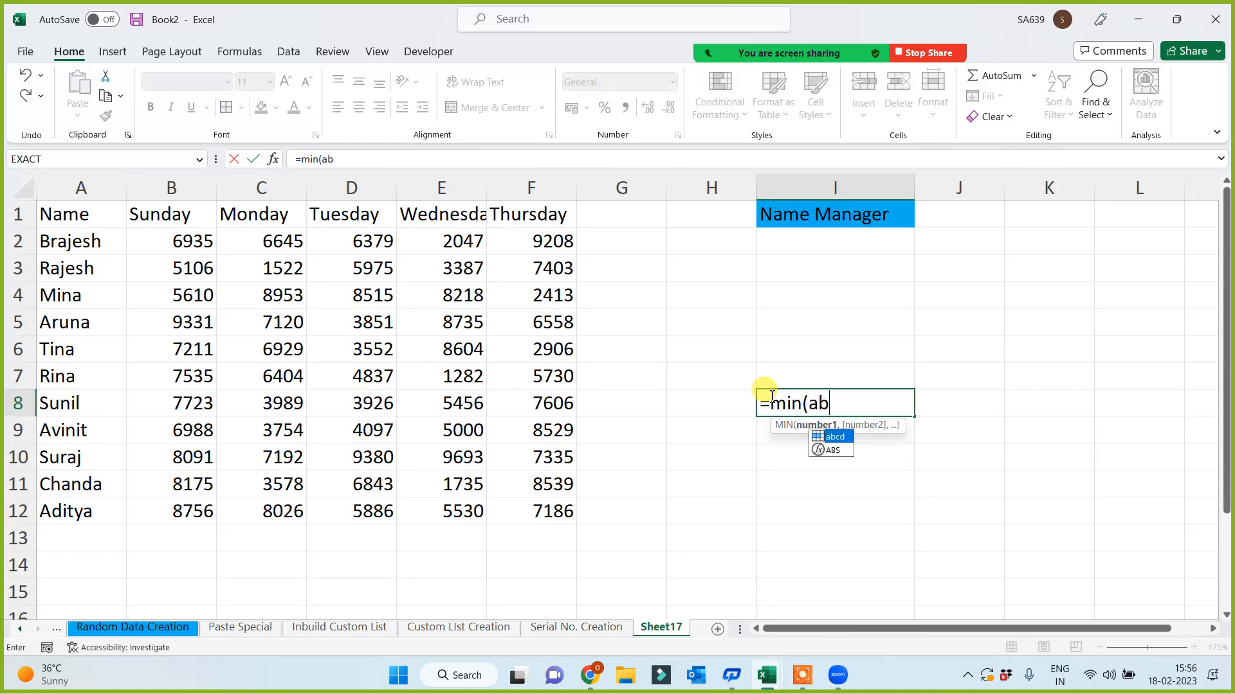
pyautogui.press('Tab')
pyautogui.write(')')
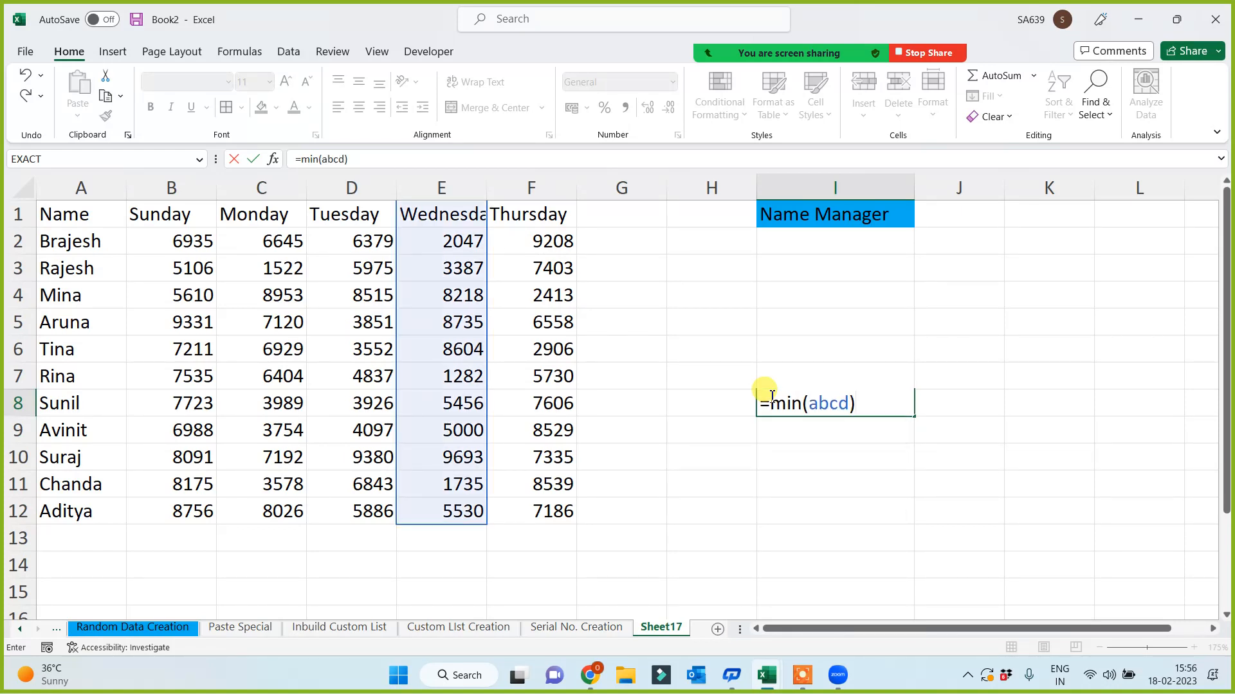
pyautogui.press('Return')
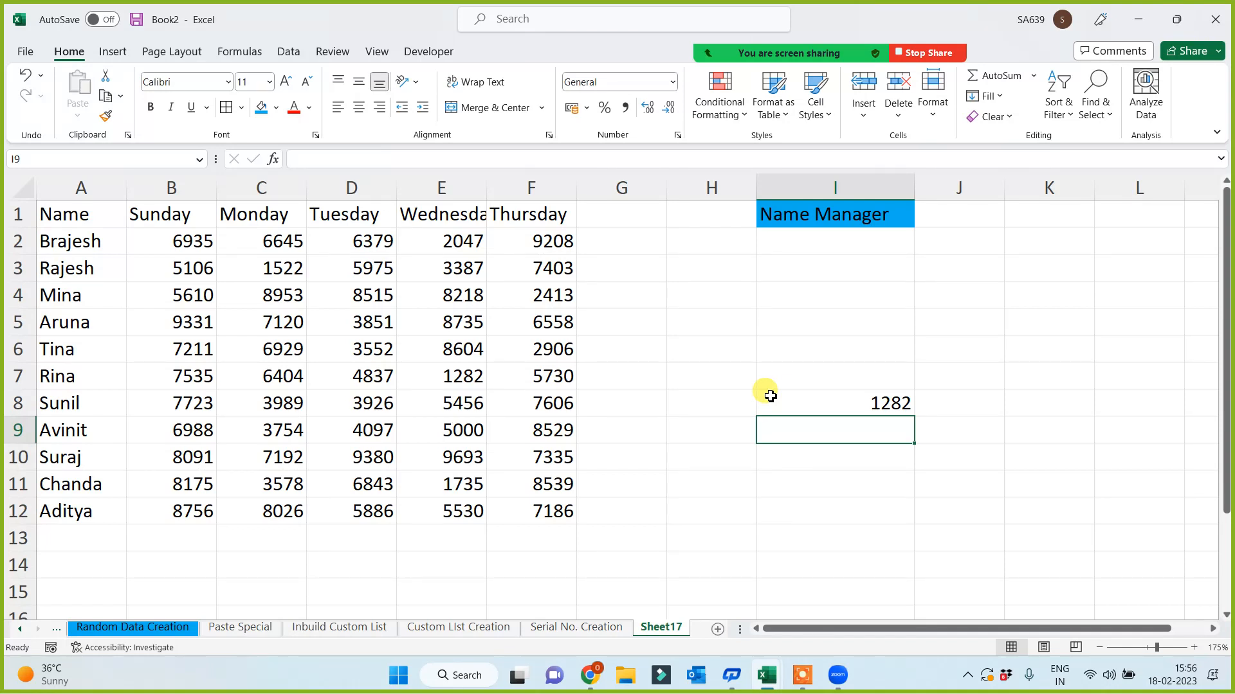
# - Name the Monday column C1:C12 'Monday' using the Name Box
pyautogui.moveTo(254, 215); pyautogui.dragTo(250, 526)
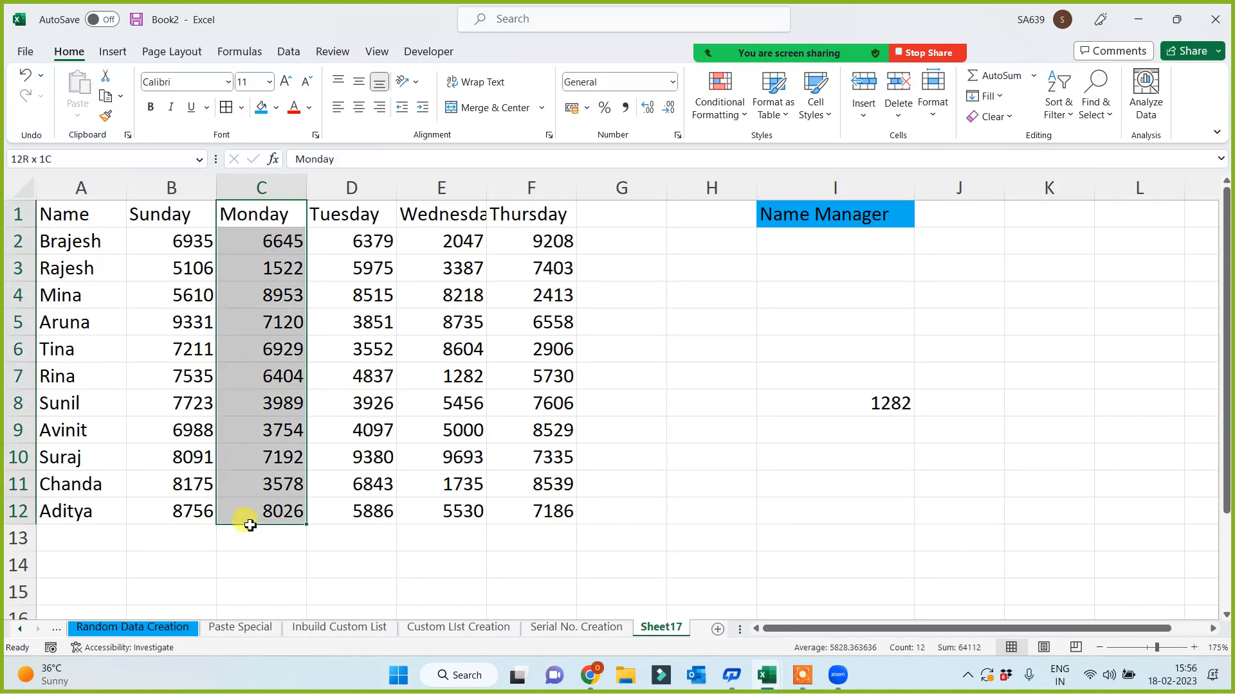
pyautogui.click(49, 159)
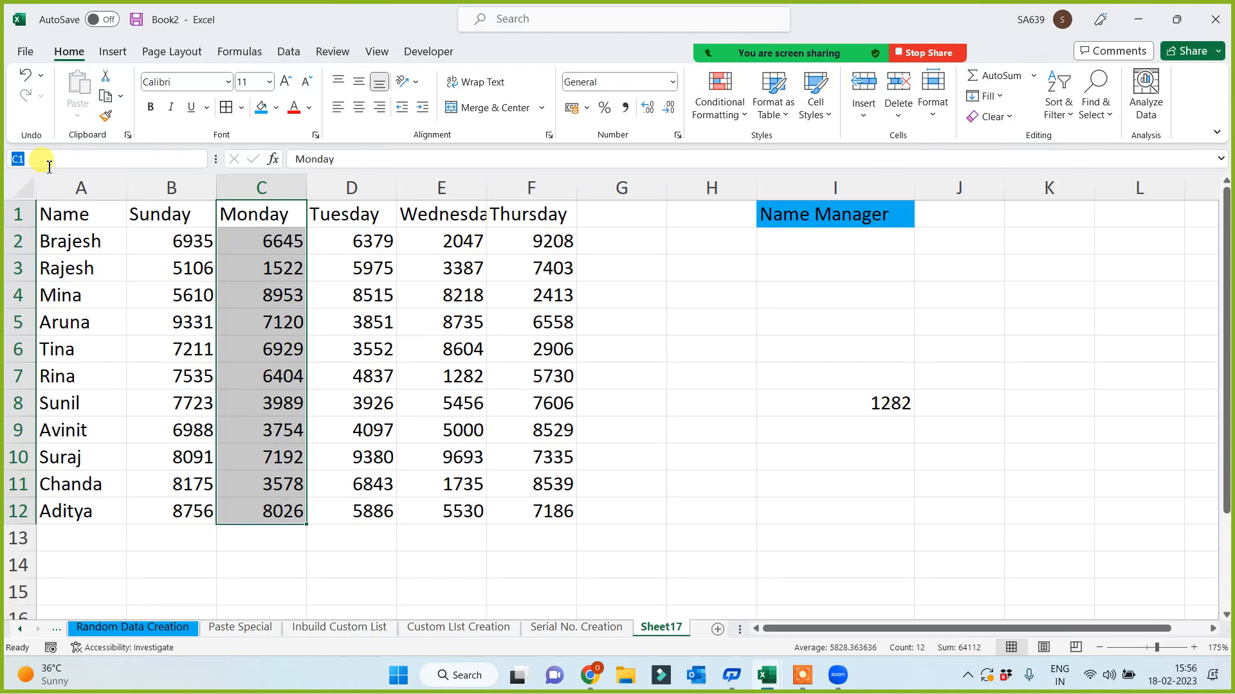
pyautogui.write('Monday')
pyautogui.press('Return')
# - Enter =SUM(Monday) in I9, showing a total of 64112
pyautogui.click(842, 443)
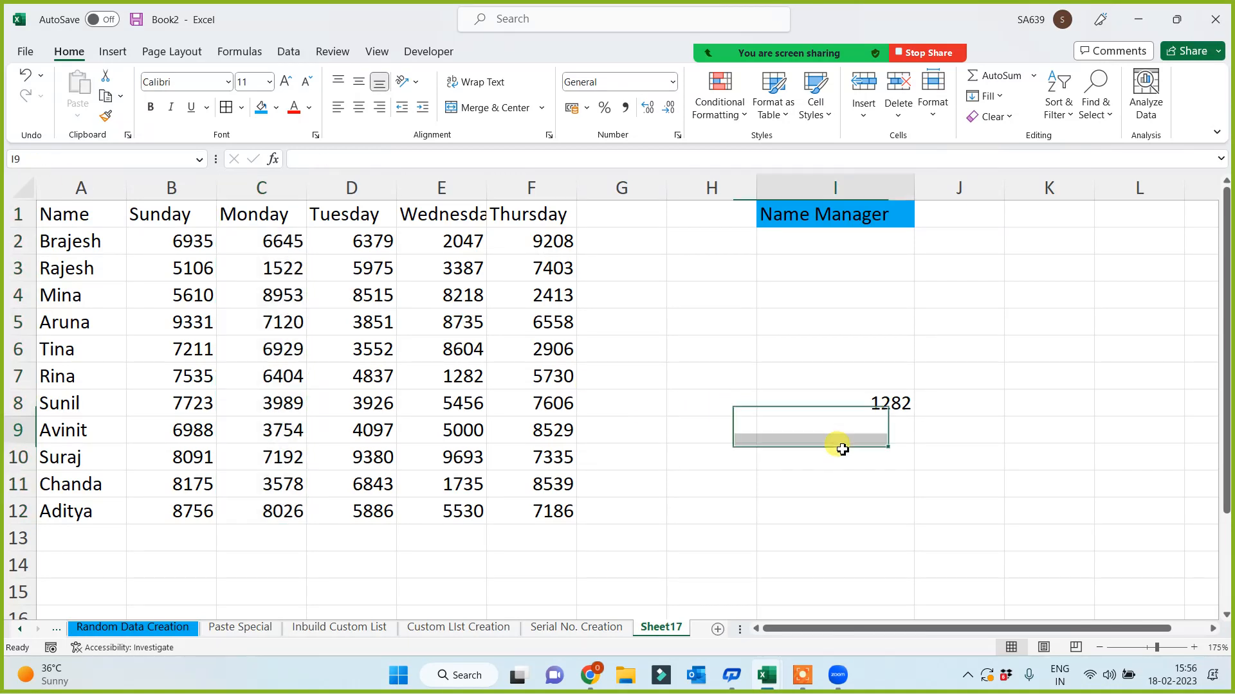
pyautogui.write('=sum')
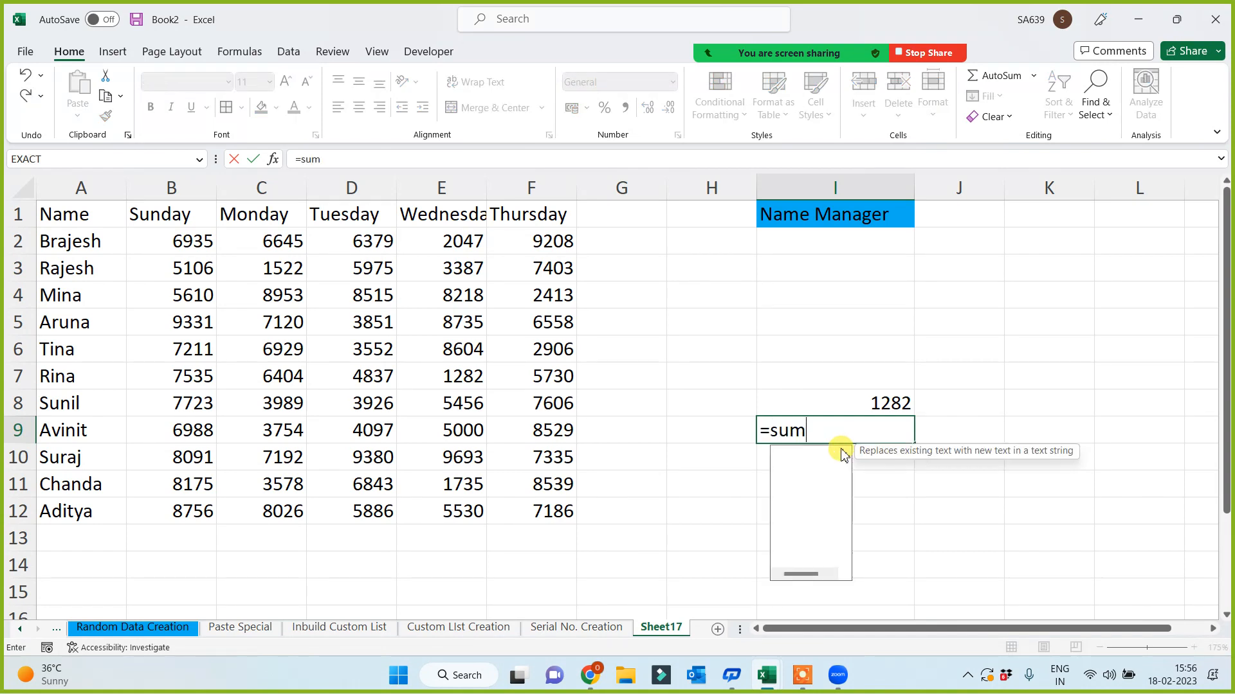
pyautogui.write('(mond')
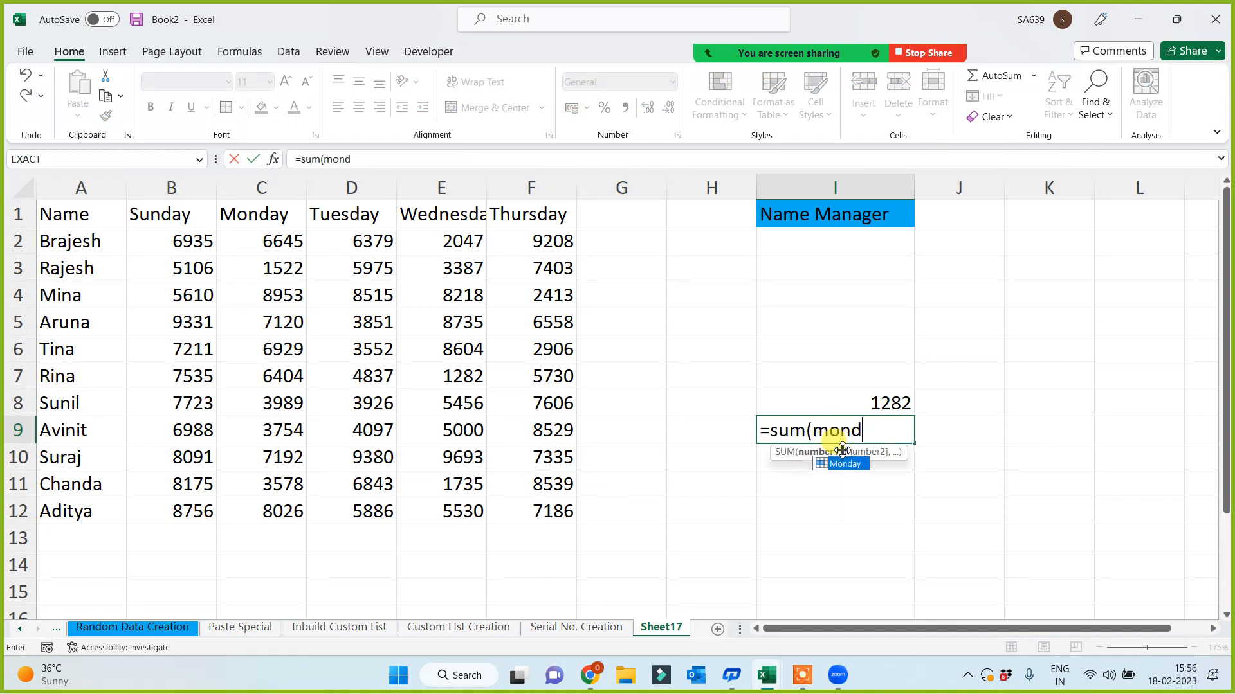
pyautogui.press('Tab')
pyautogui.write(')')
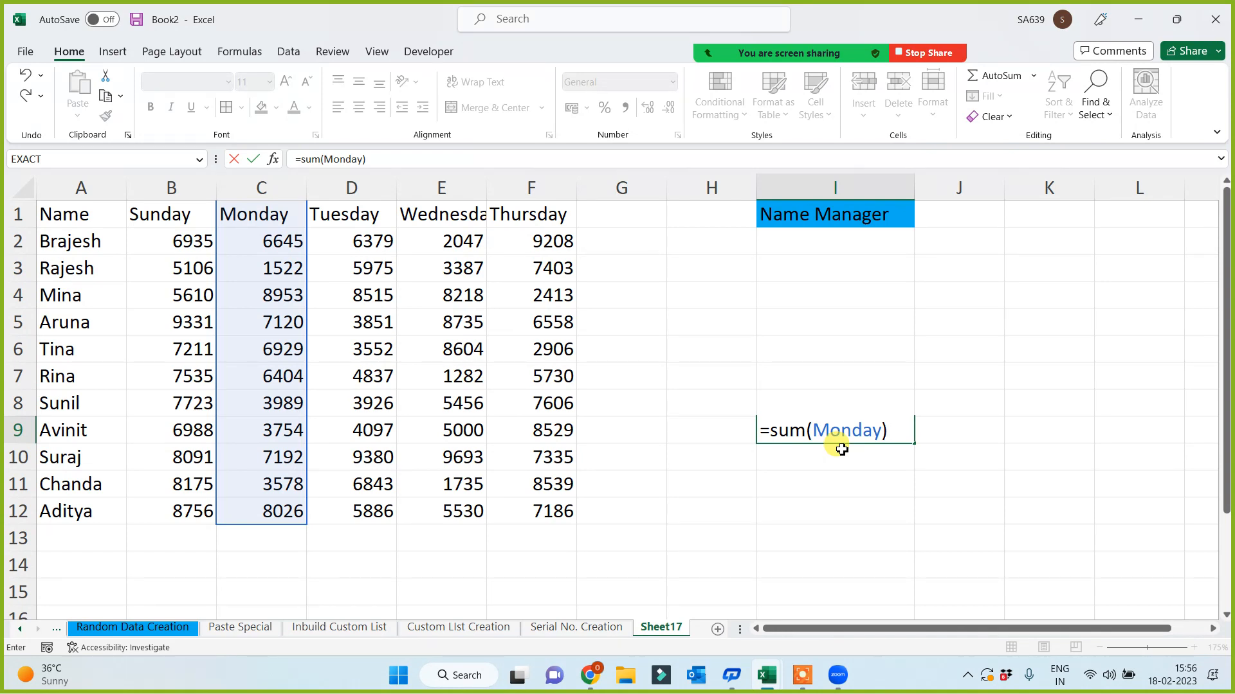
pyautogui.press('Return')
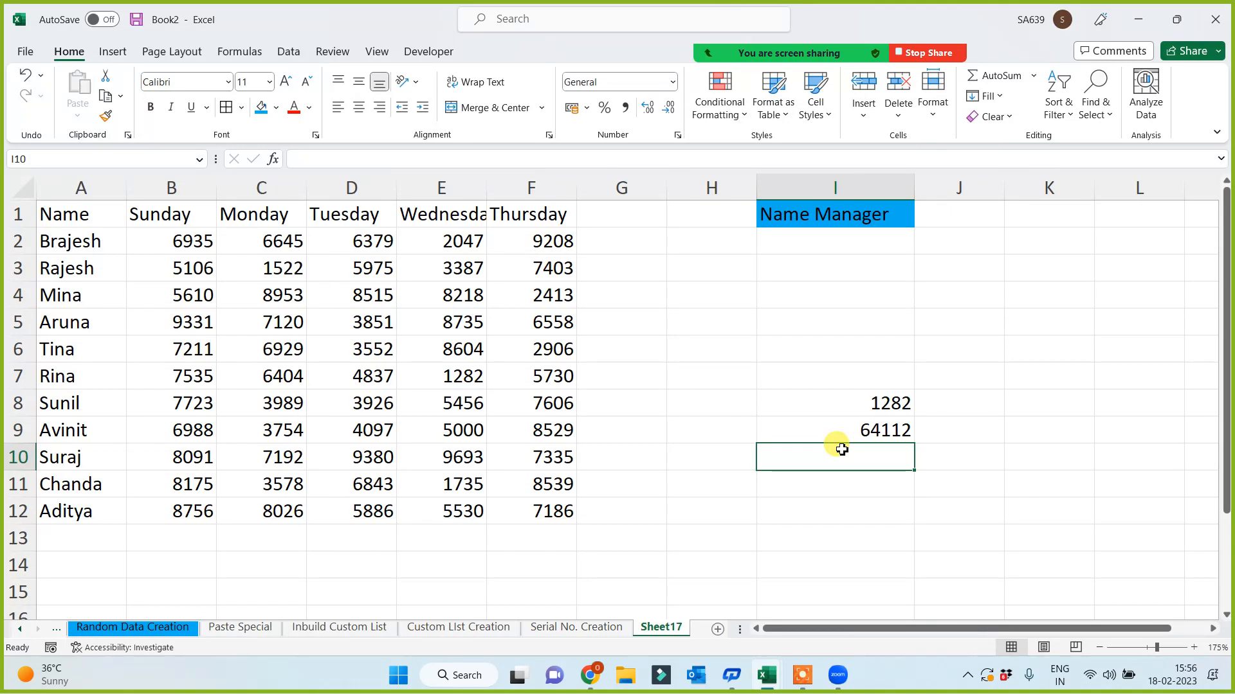
# - Check the Monday values against the total, then clear the results in I8 and I9
pyautogui.click(251, 212)
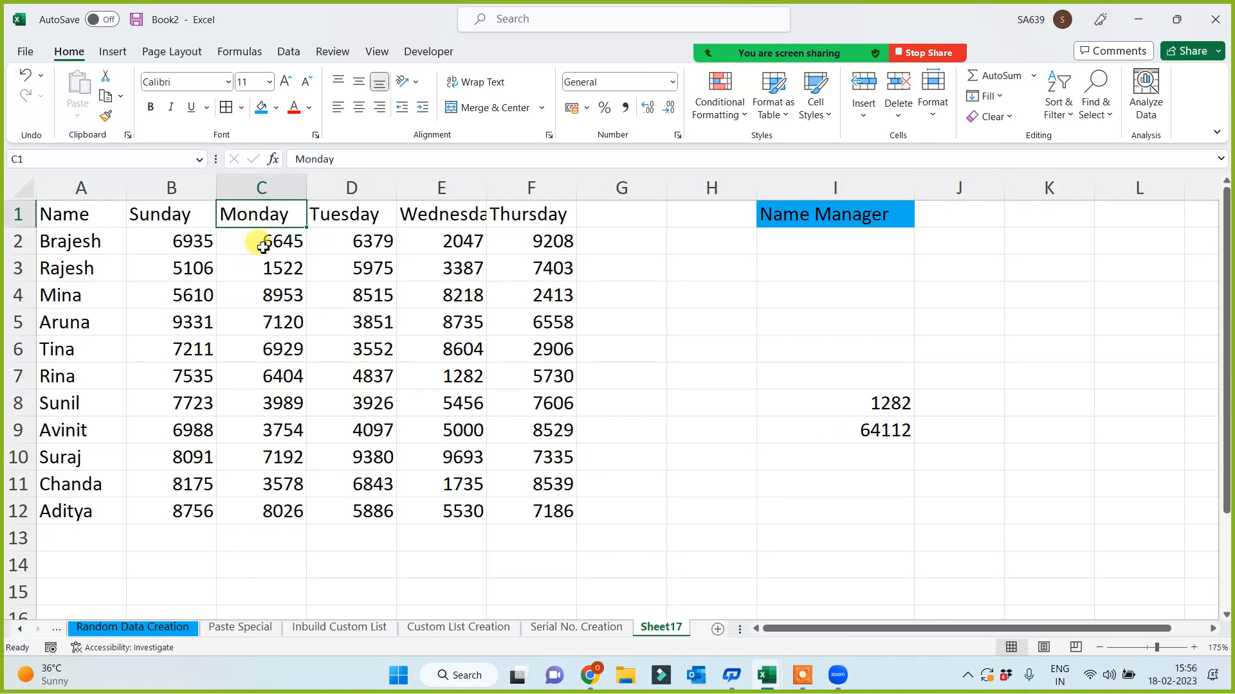
pyautogui.moveTo(263, 247); pyautogui.dragTo(263, 520)
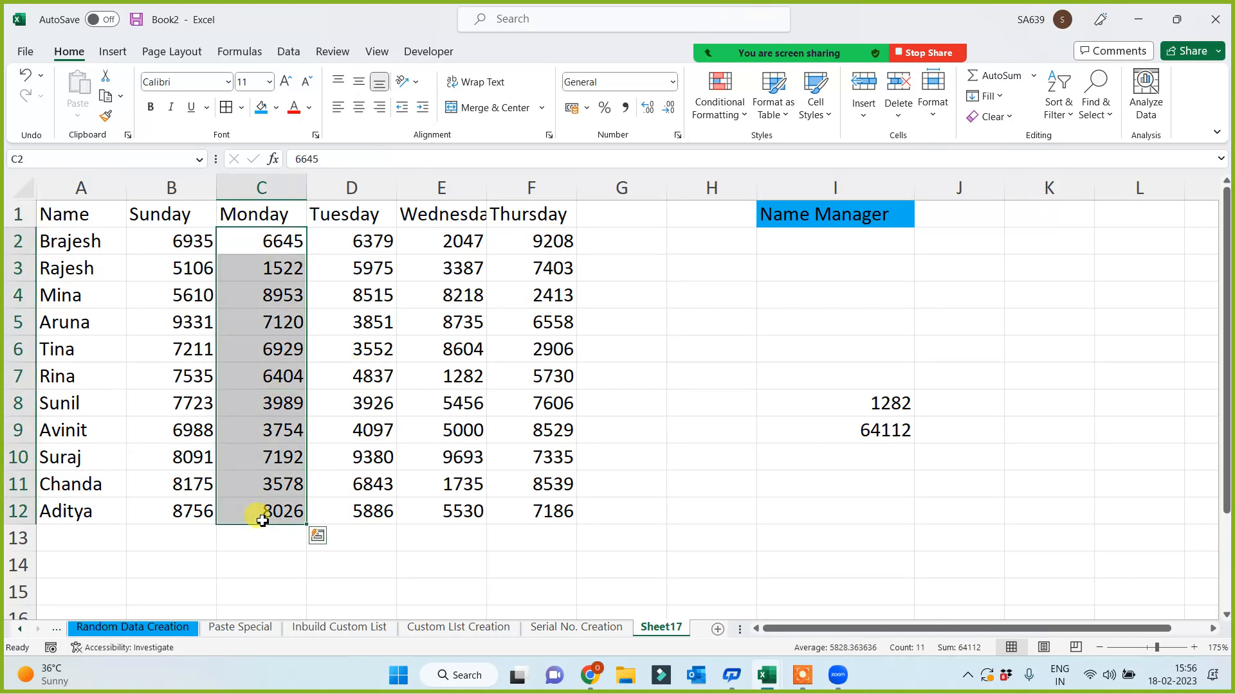
pyautogui.click(870, 431)
pyautogui.moveTo(552, 213); pyautogui.dragTo(51, 214)
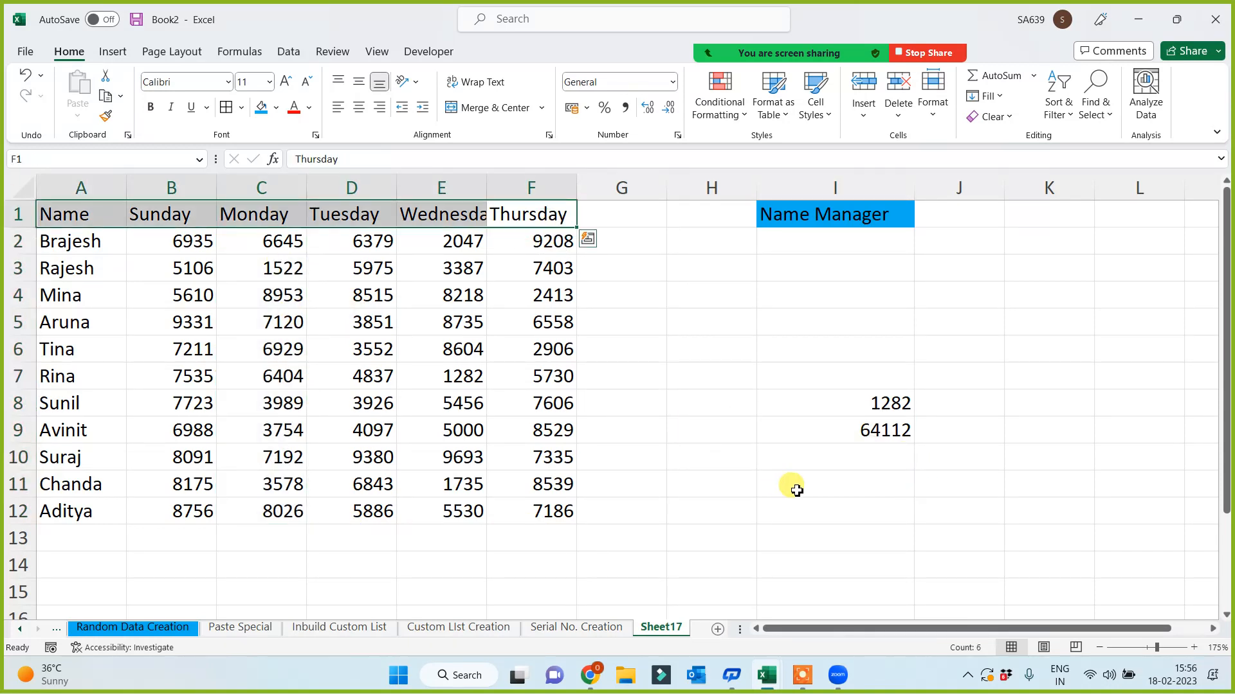
pyautogui.click(829, 461)
pyautogui.moveTo(852, 400); pyautogui.dragTo(860, 433)
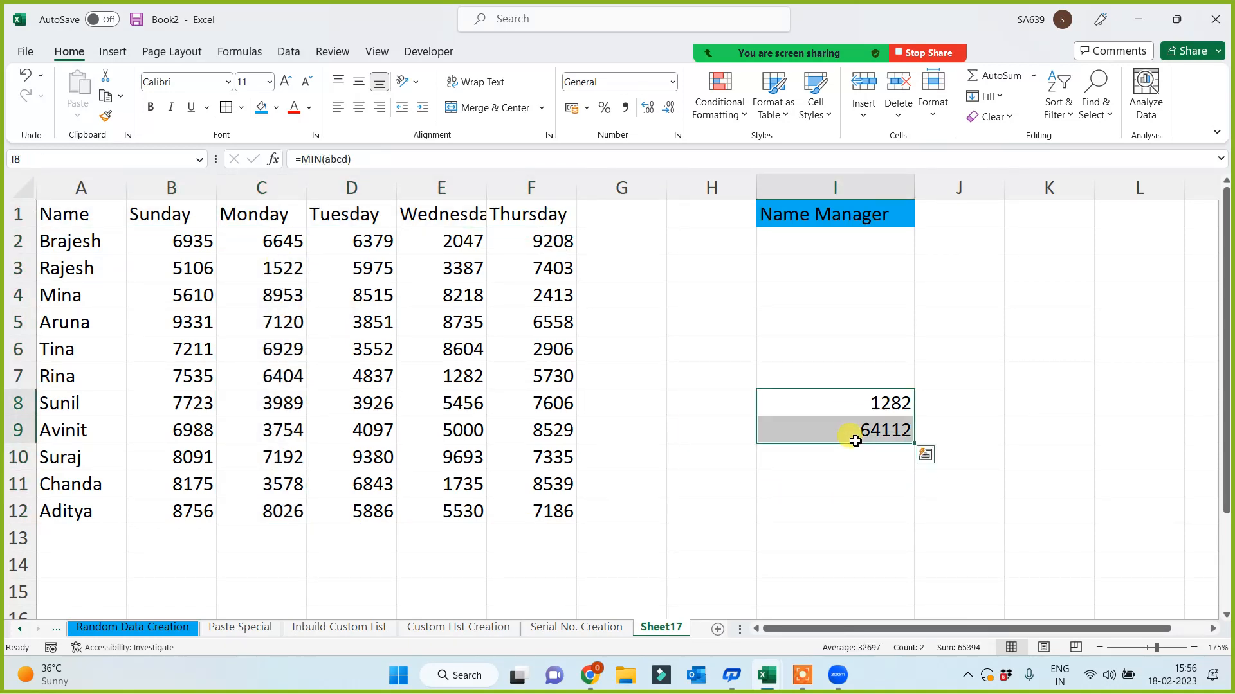
pyautogui.press('Delete')
pyautogui.click(852, 454)
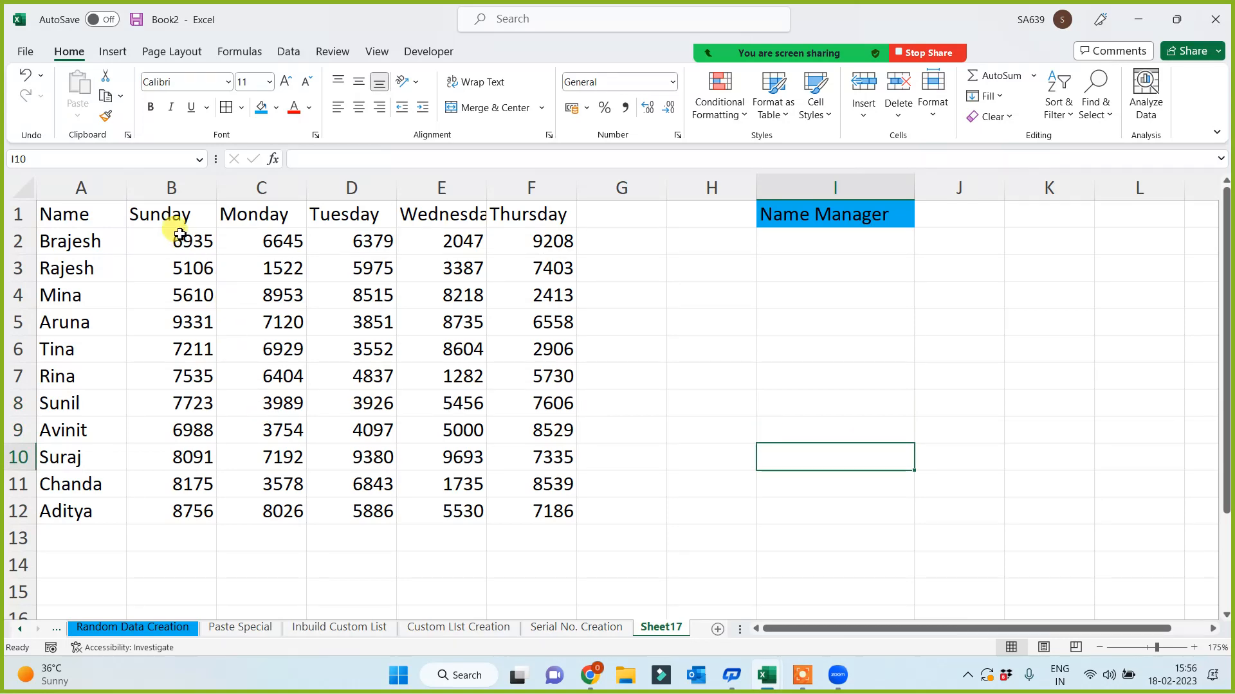
# - Select B1:B12 and define it as 'Sunday' with Formulas > Define Name
pyautogui.moveTo(168, 222); pyautogui.dragTo(146, 524)
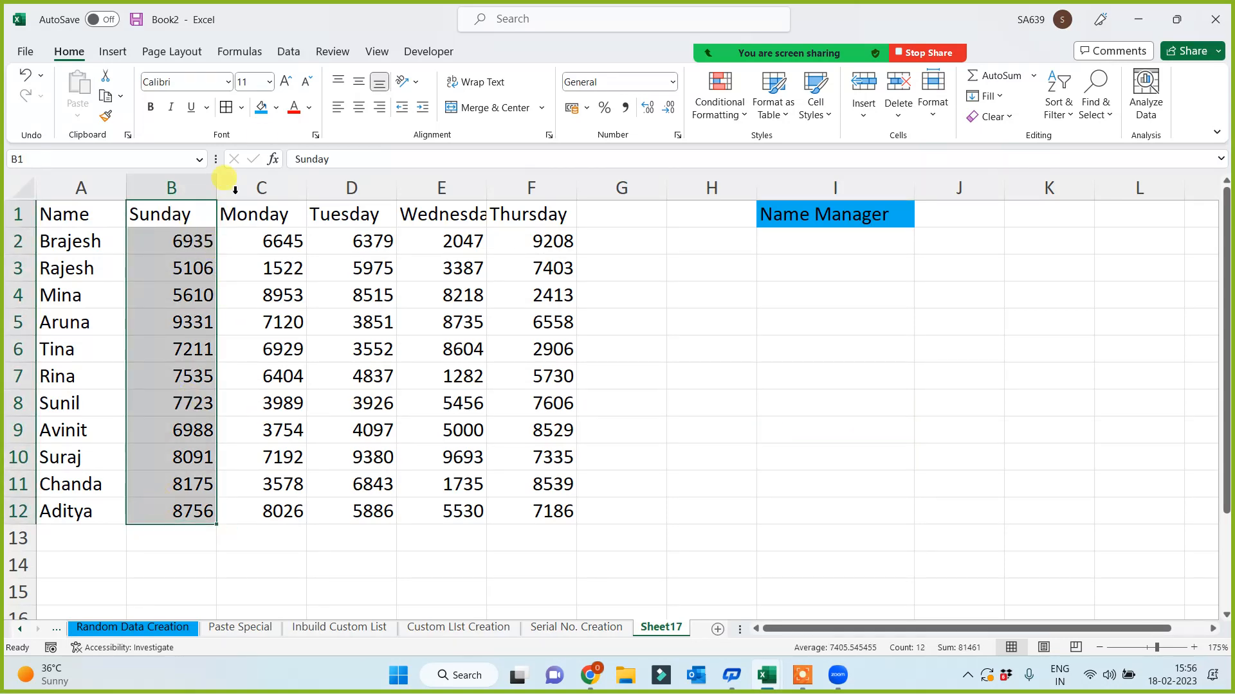
pyautogui.click(247, 56)
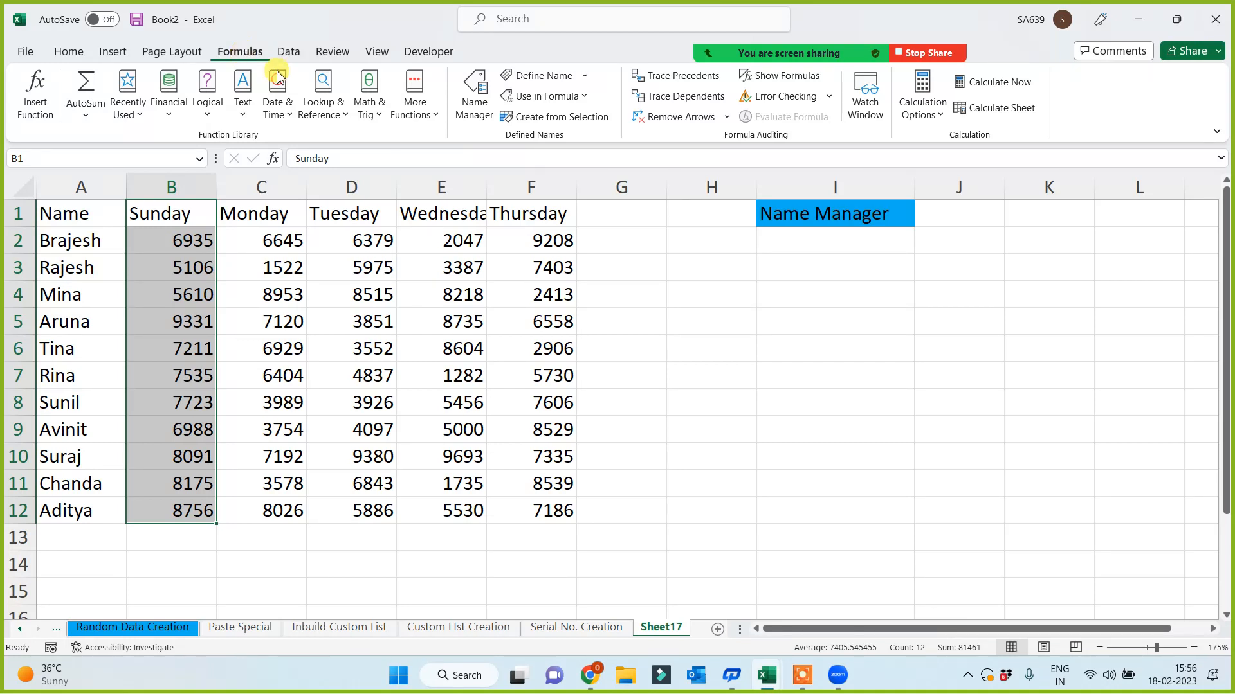
pyautogui.click(548, 76)
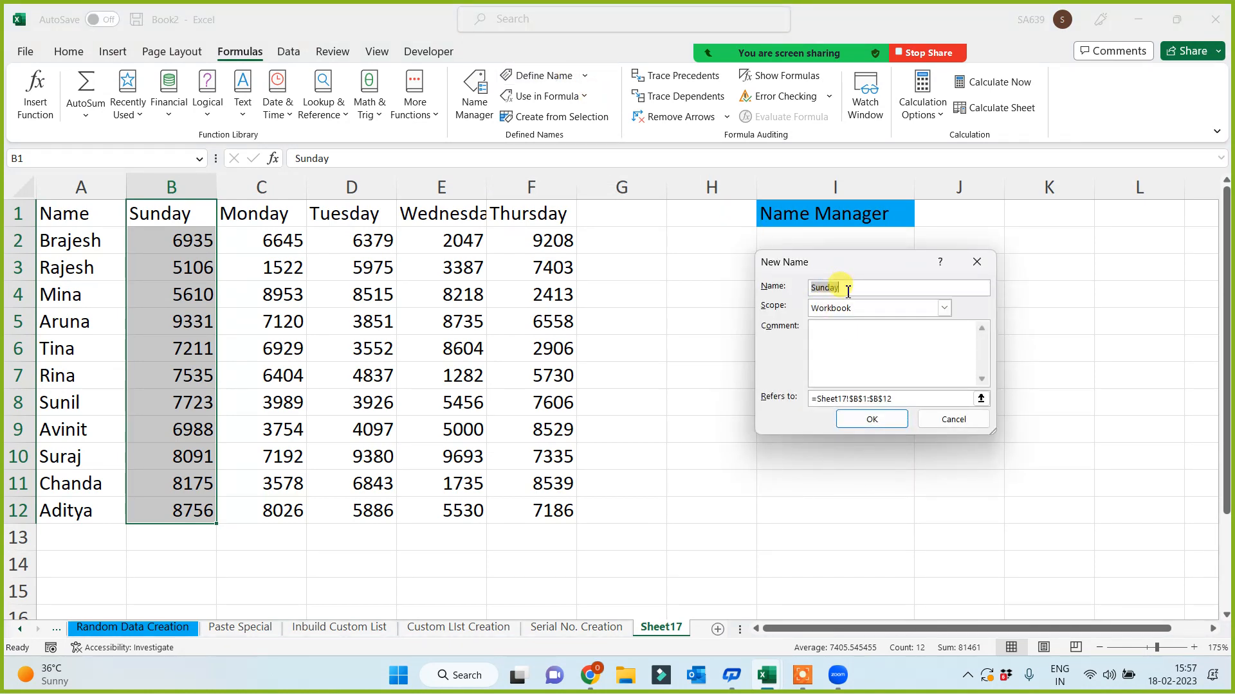
pyautogui.click(868, 419)
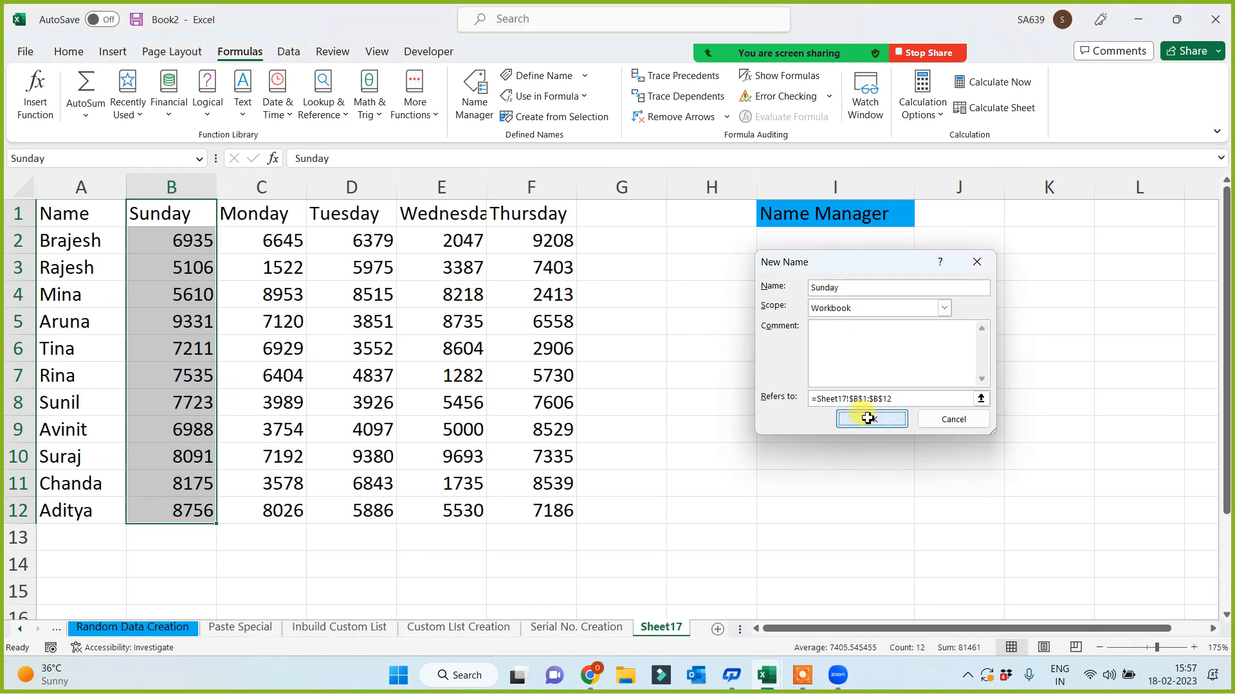
pyautogui.click(868, 421)
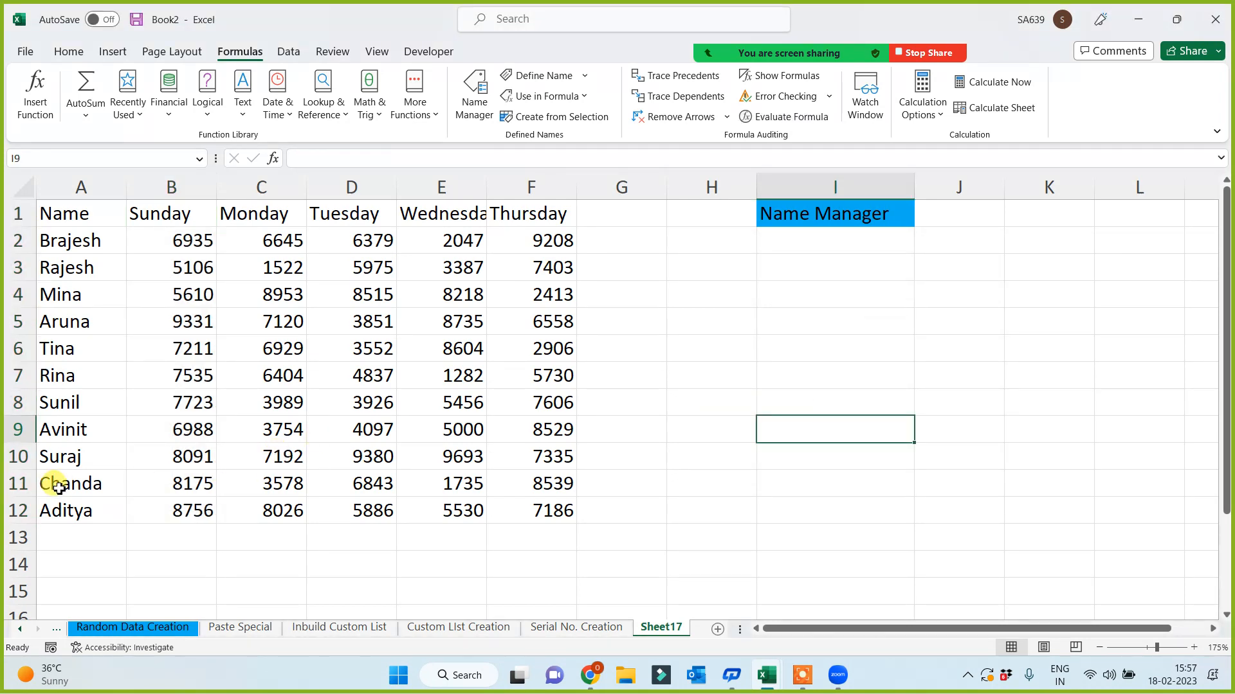
# - Define a name for row A11:F11 with Define Name, accepting the suggested name from A11
pyautogui.moveTo(49, 482); pyautogui.dragTo(527, 481)
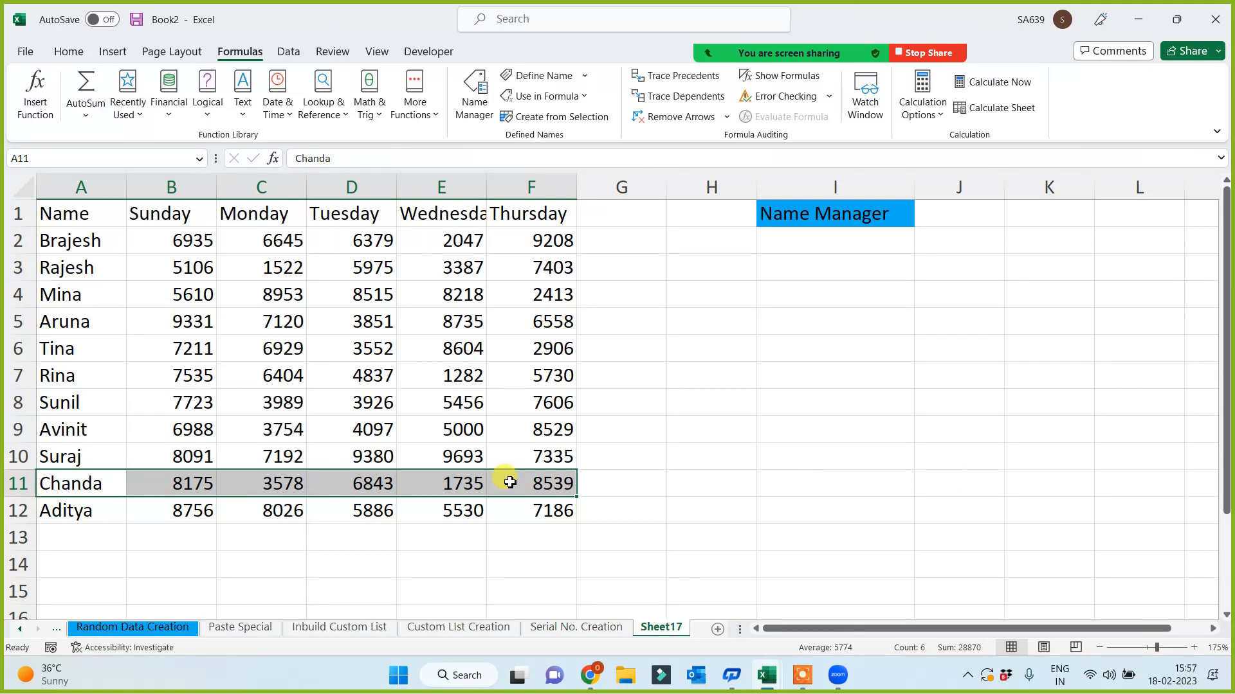
pyautogui.click(537, 75)
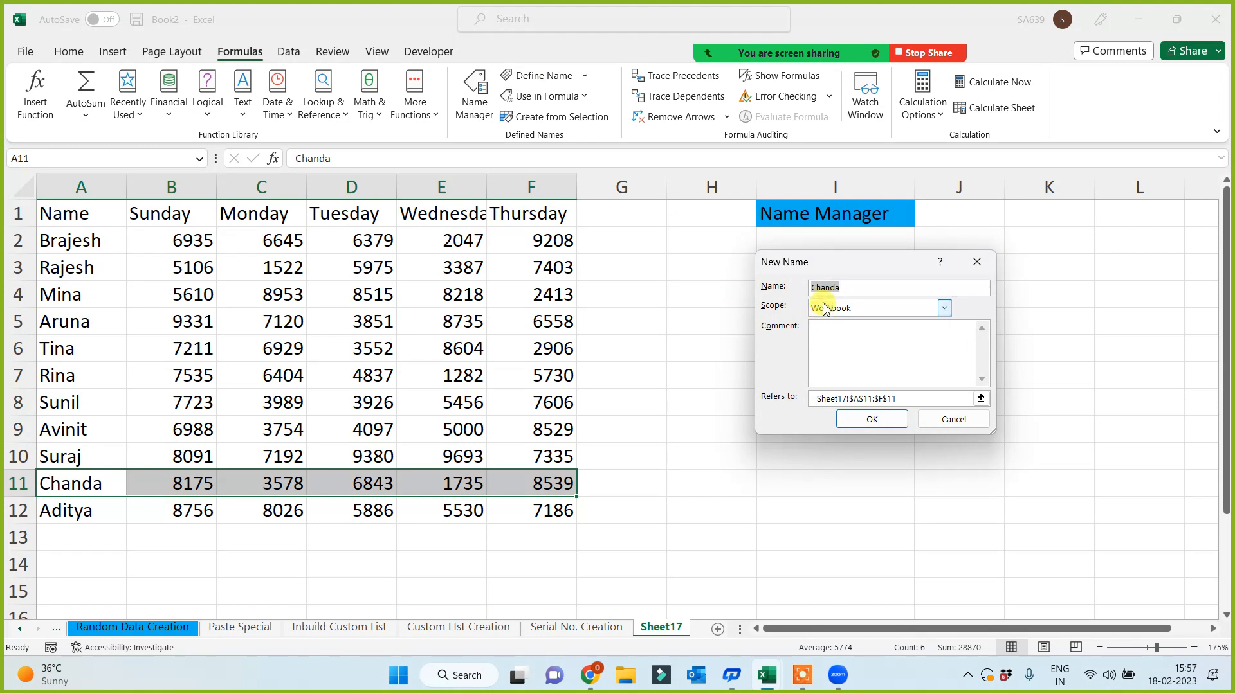
pyautogui.click(872, 420)
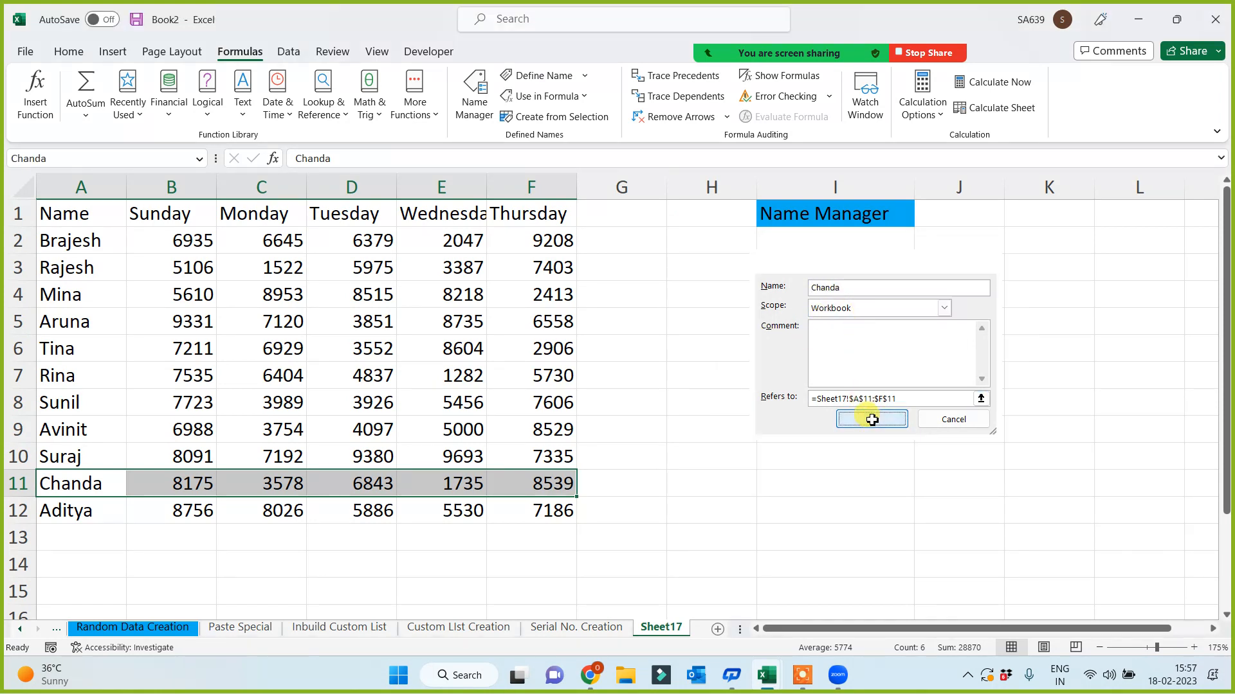
pyautogui.click(825, 475)
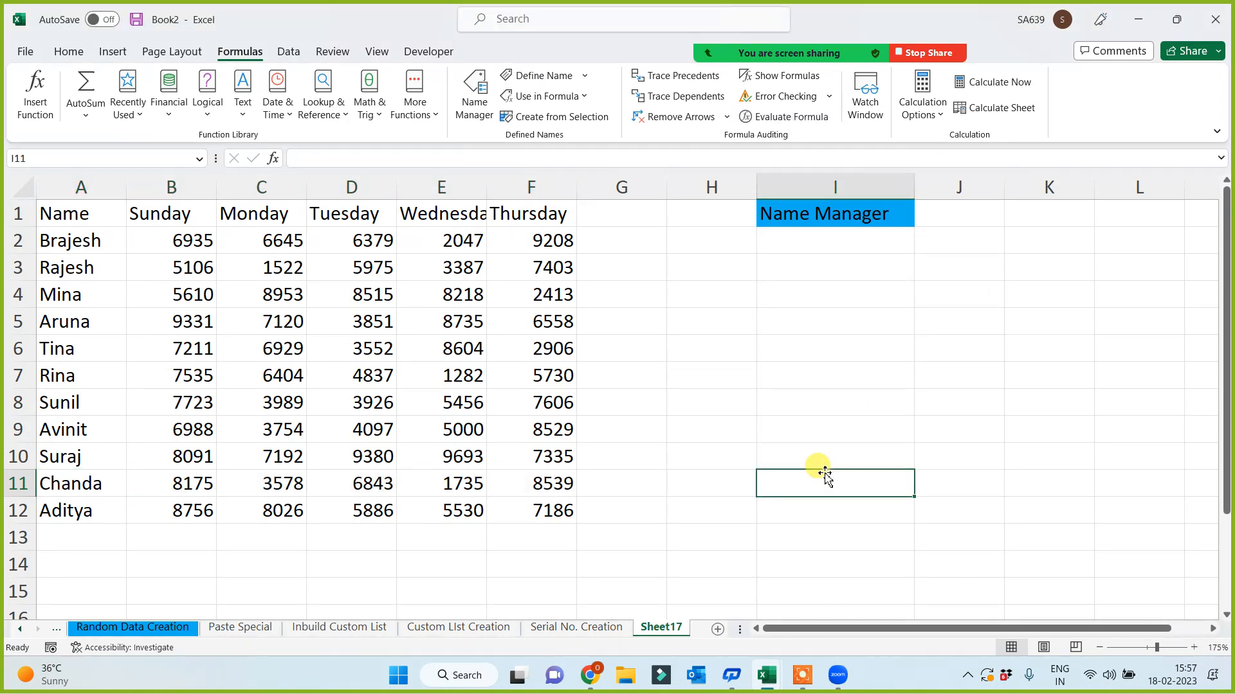
# - Test the row-11 name with a SUM formula in I7 (28870), then delete it
pyautogui.click(763, 378)
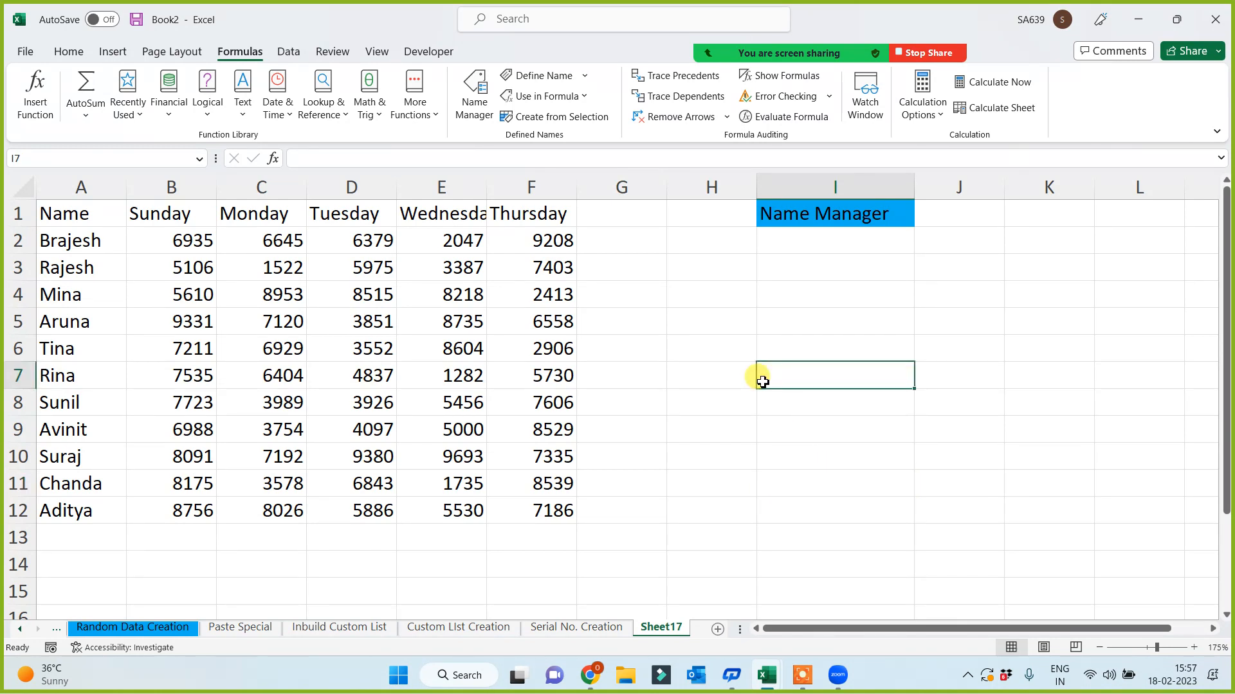
pyautogui.write('=sum(cha')
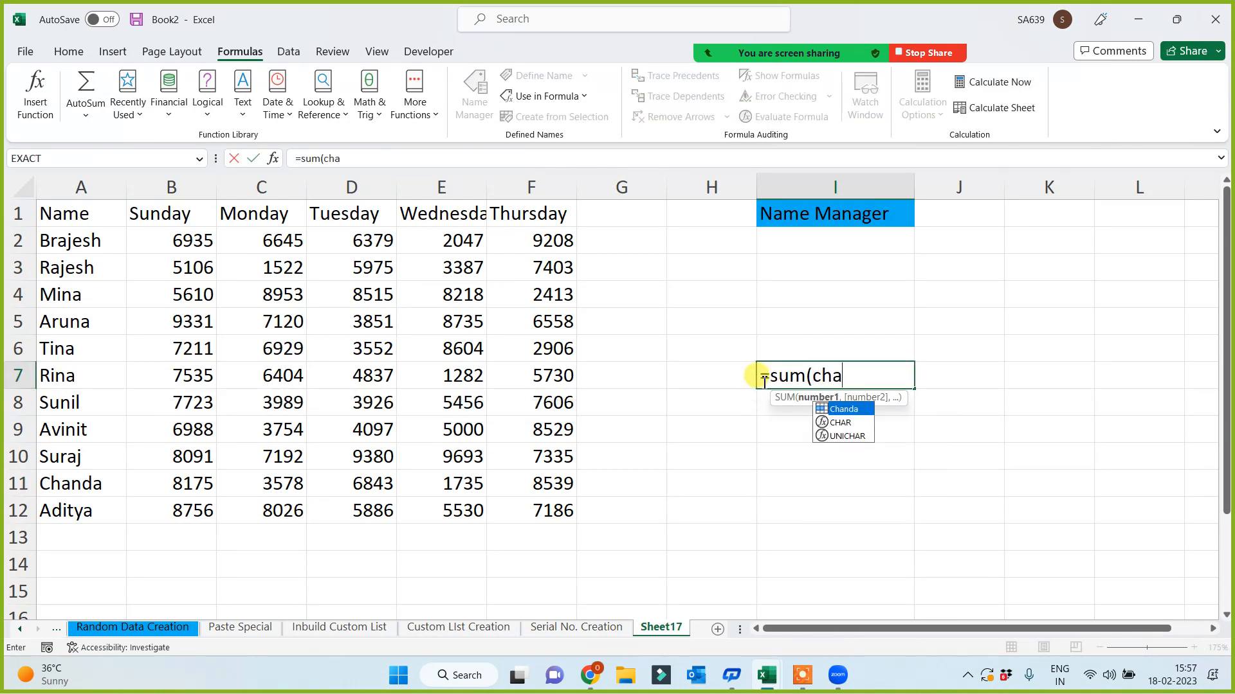
pyautogui.press('Tab')
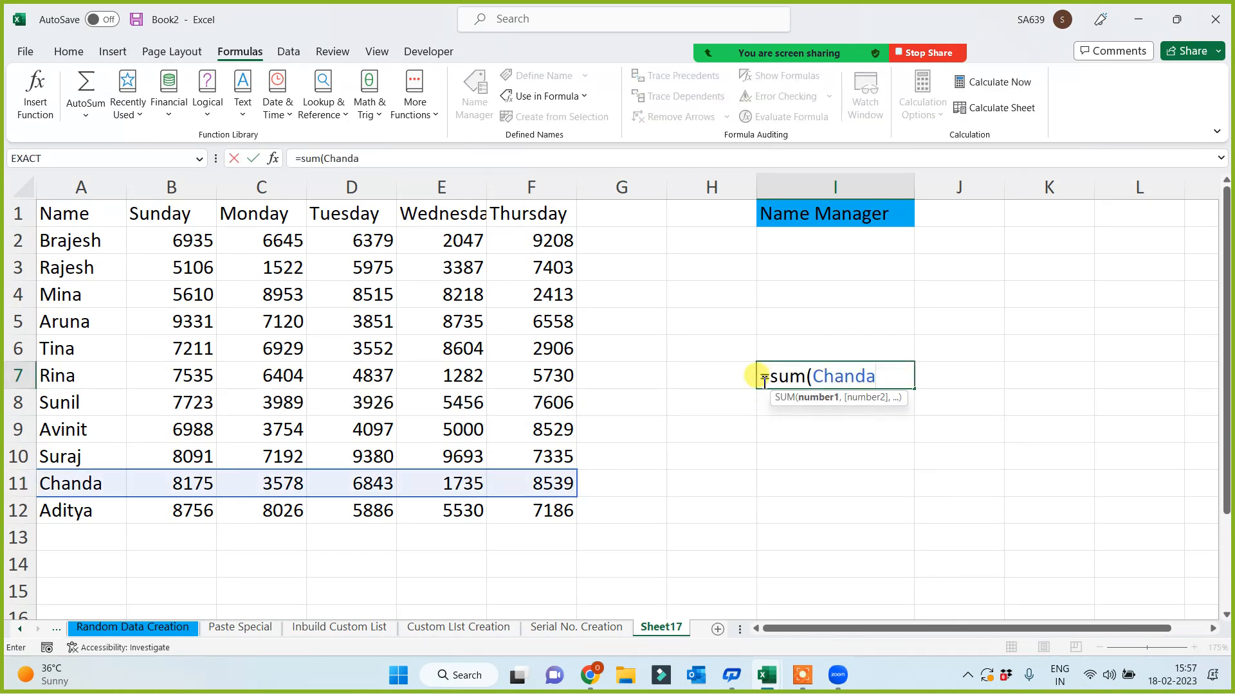
pyautogui.write(')')
pyautogui.press('Return')
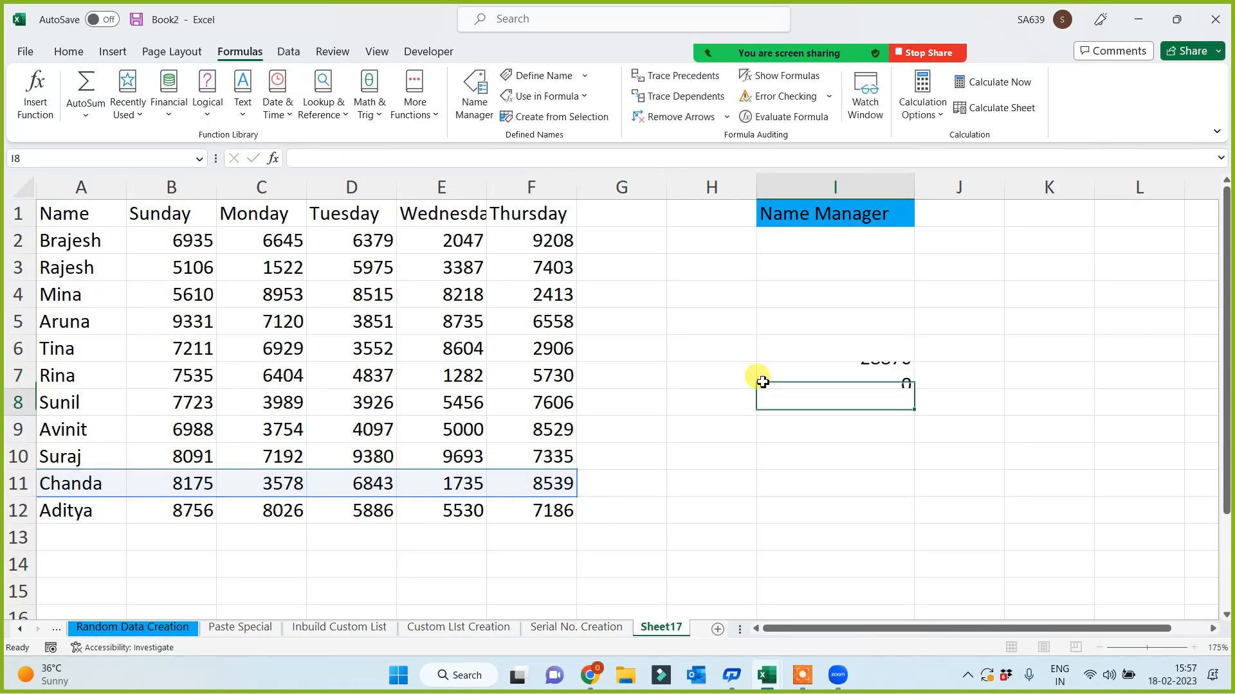
pyautogui.click(762, 379)
pyautogui.press('Delete')
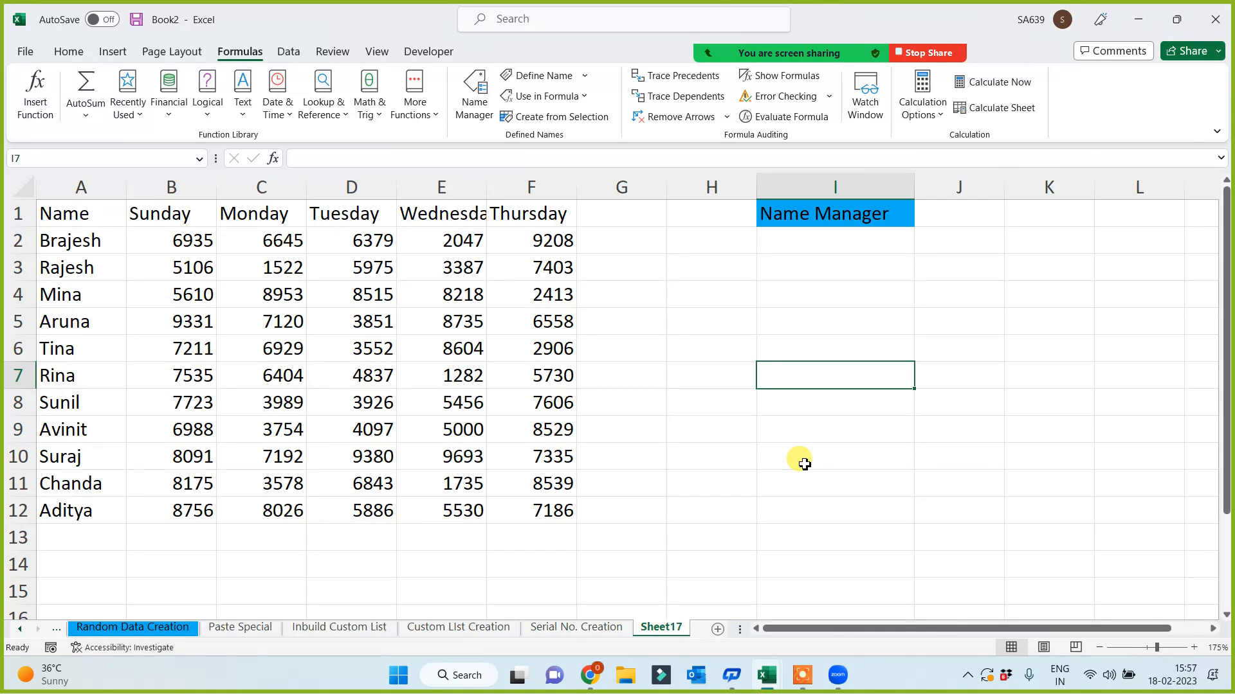
# - Select row A6:F6 and add it as a new name in Name Manager, accepting the suggested name
pyautogui.moveTo(820, 291); pyautogui.dragTo(802, 430)
pyautogui.click(738, 475)
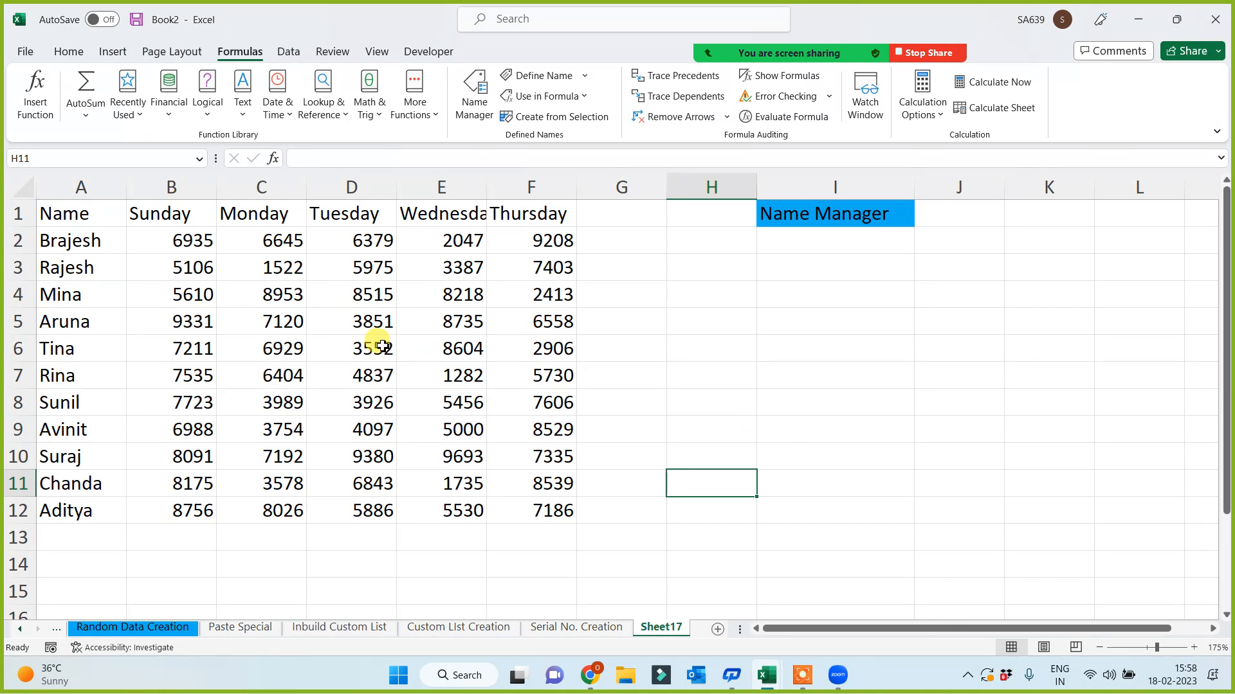
pyautogui.moveTo(61, 347); pyautogui.dragTo(515, 356)
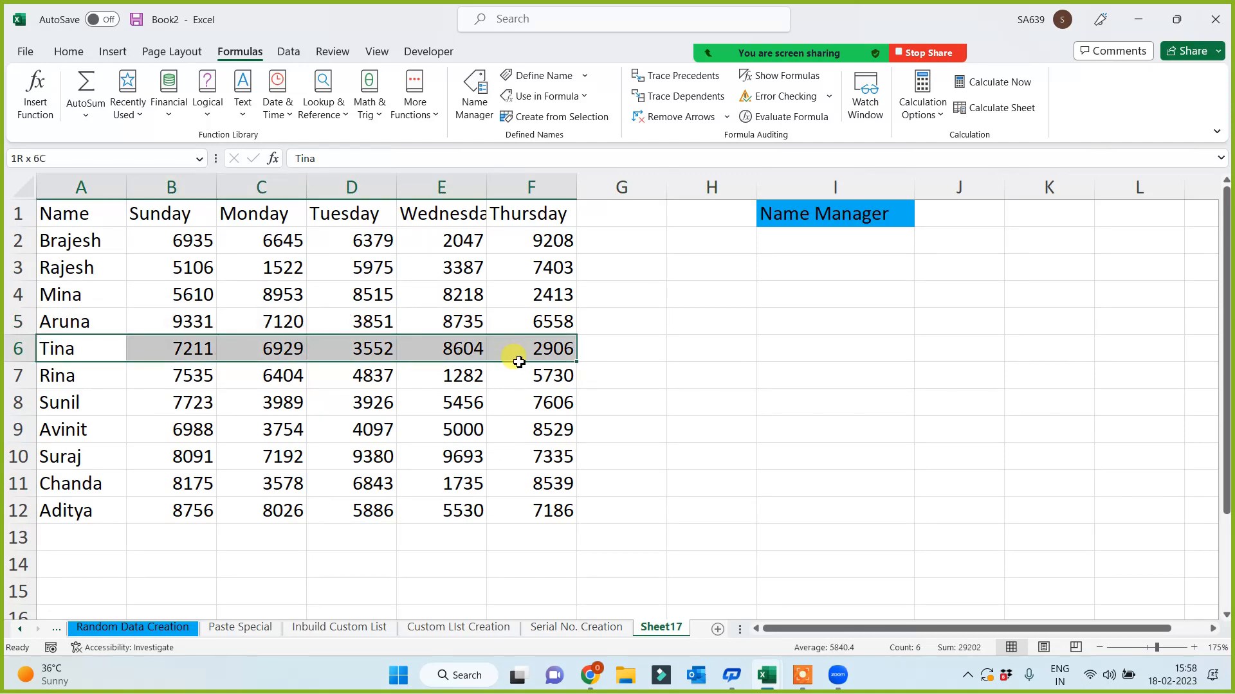
pyautogui.click(476, 98)
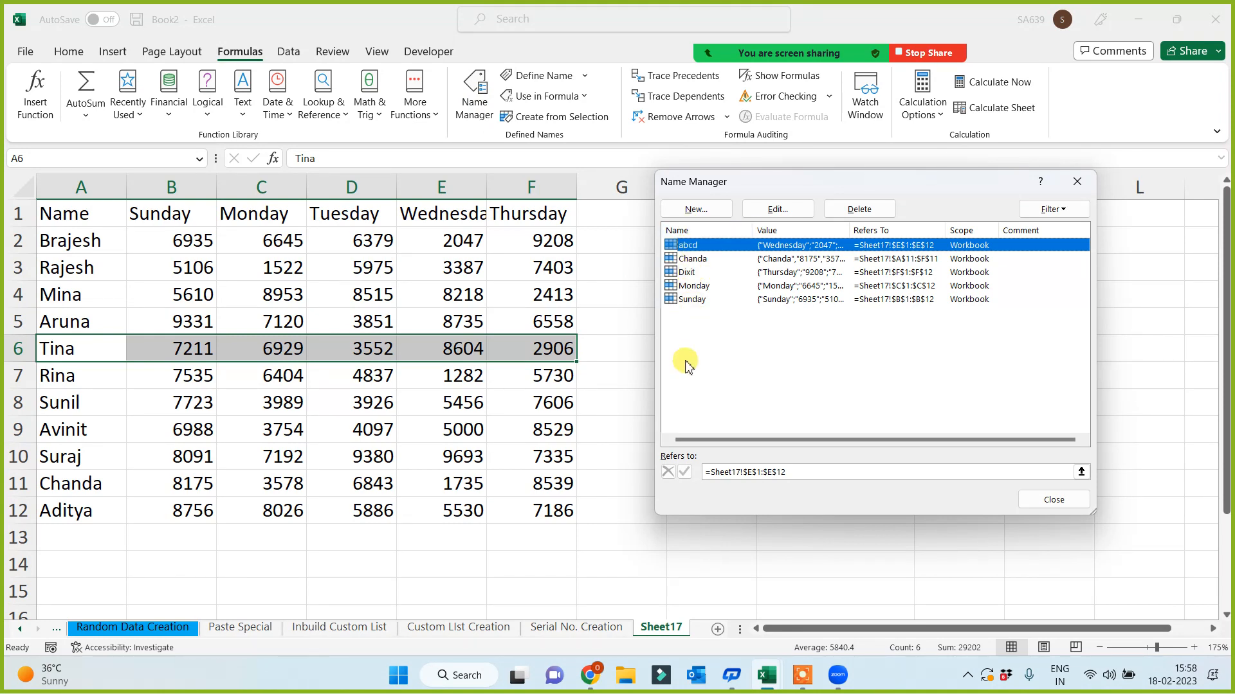
pyautogui.click(700, 210)
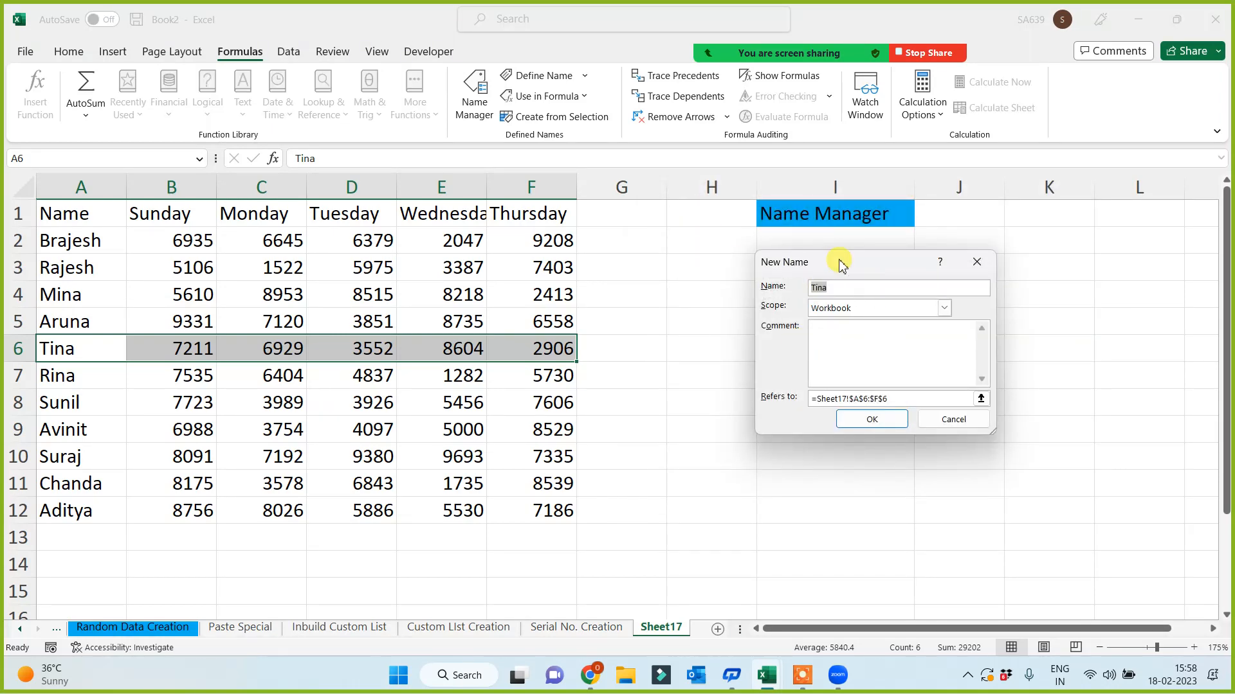
pyautogui.click(868, 417)
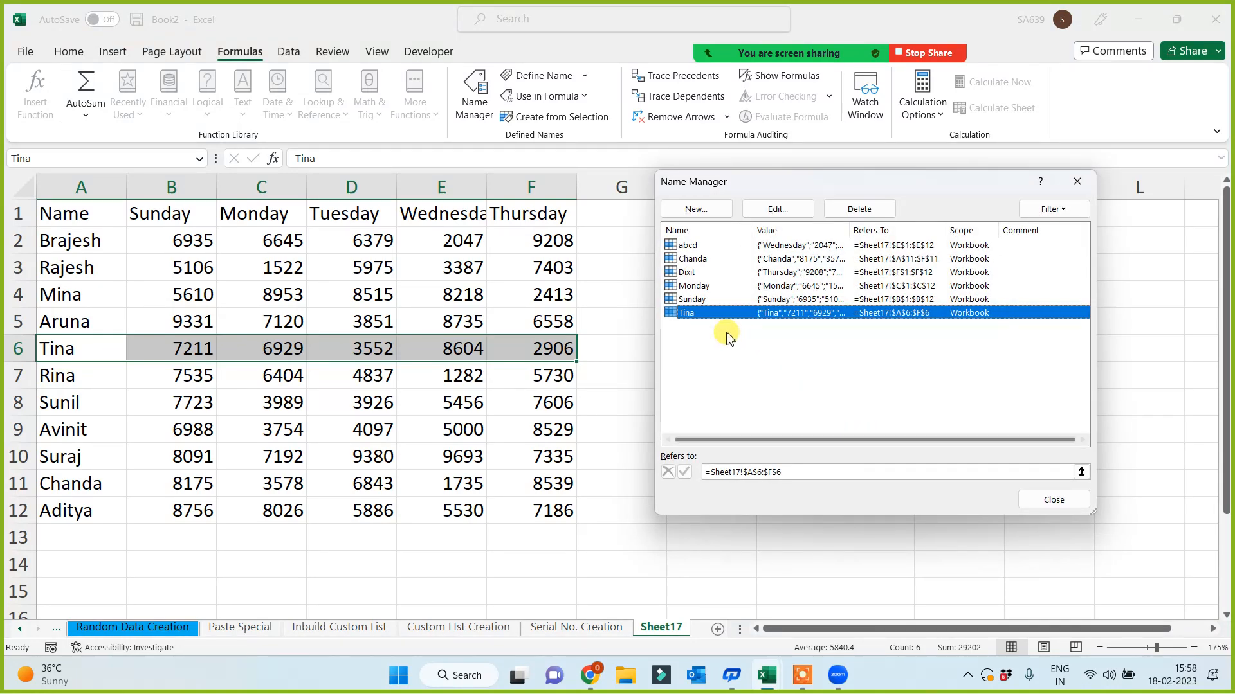
# - Delete the row-11 name in Name Manager, then delete all remaining names and close it
pyautogui.click(699, 272)
pyautogui.click(713, 259)
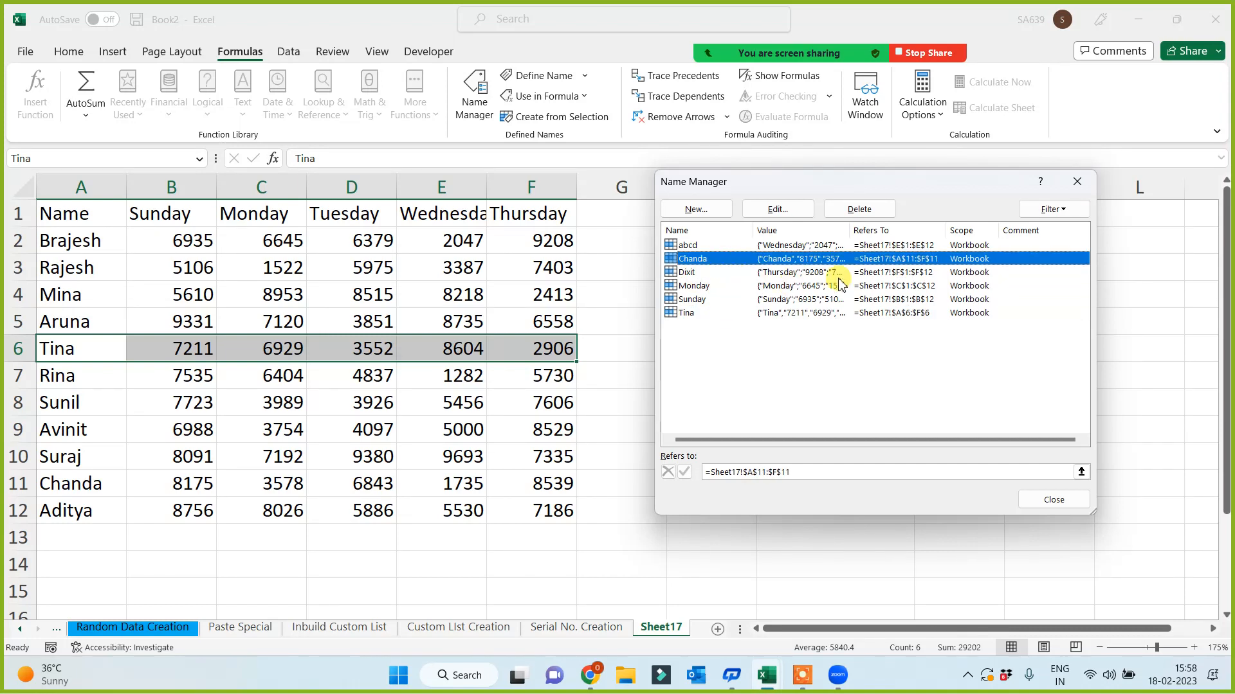
pyautogui.click(860, 209)
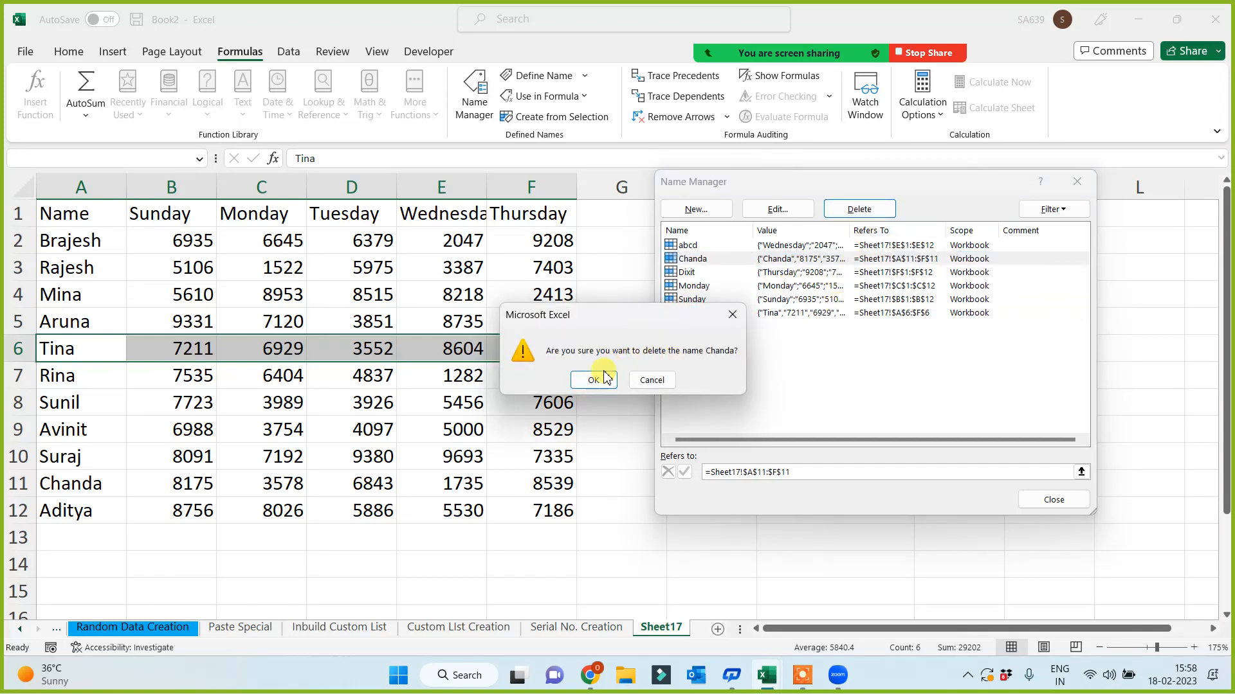
pyautogui.click(595, 379)
pyautogui.moveTo(636, 299); pyautogui.dragTo(601, 215)
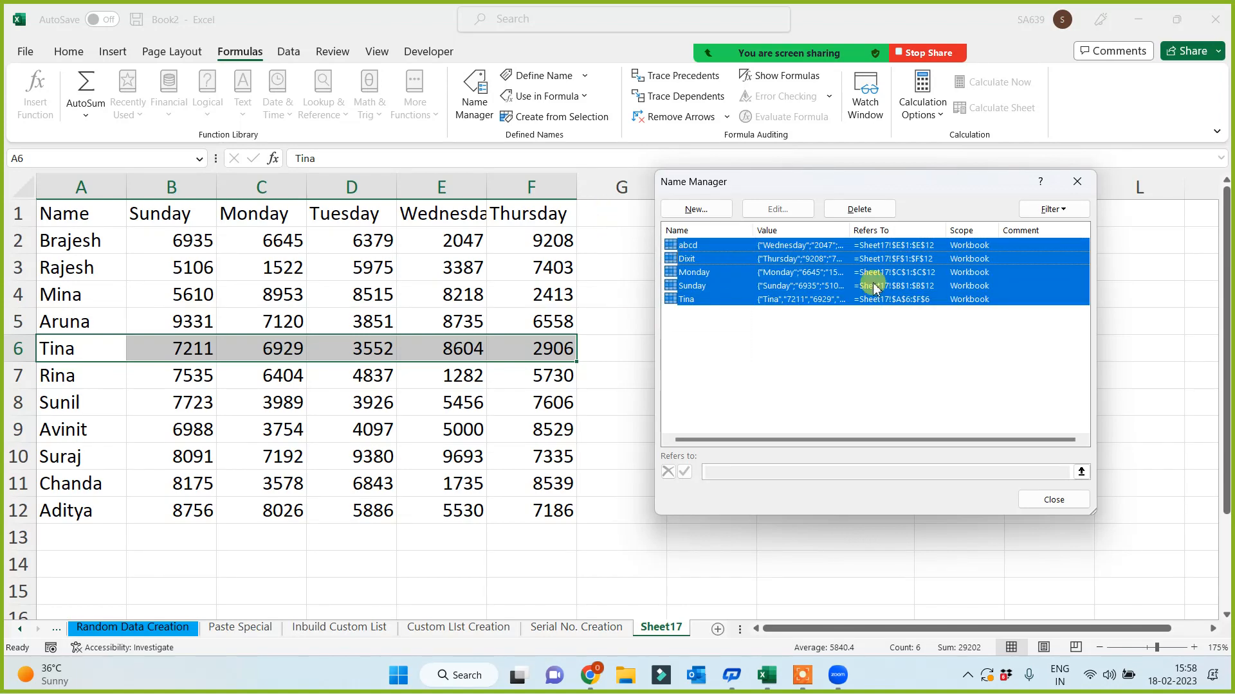
pyautogui.click(859, 209)
pyautogui.click(605, 385)
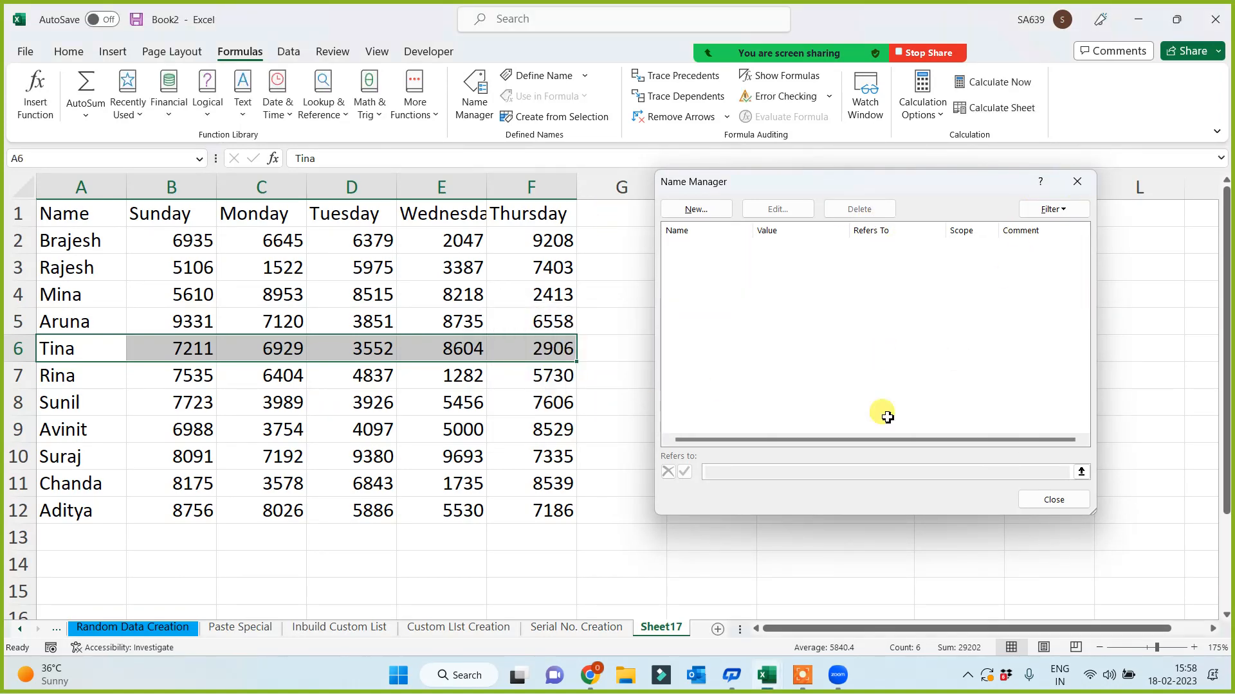
pyautogui.press('Escape')
pyautogui.click(739, 397)
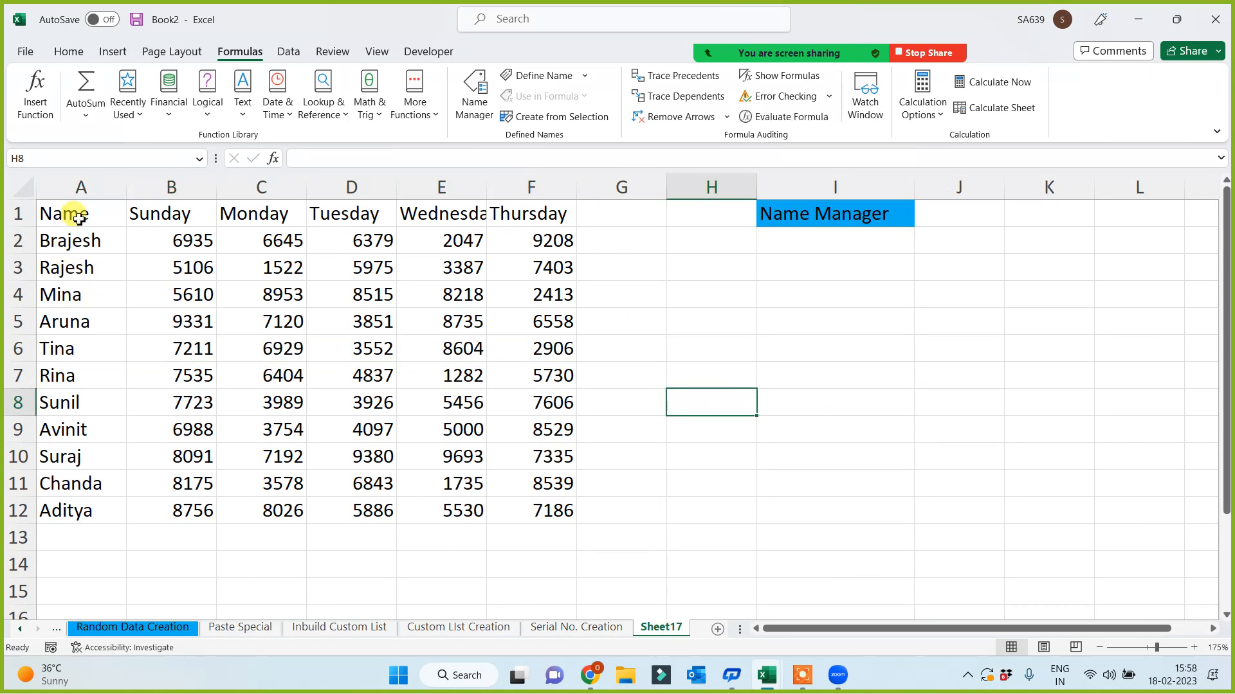
# - Select the full eleven-name weekday table from A1 to F12
pyautogui.moveTo(77, 212); pyautogui.dragTo(515, 515)
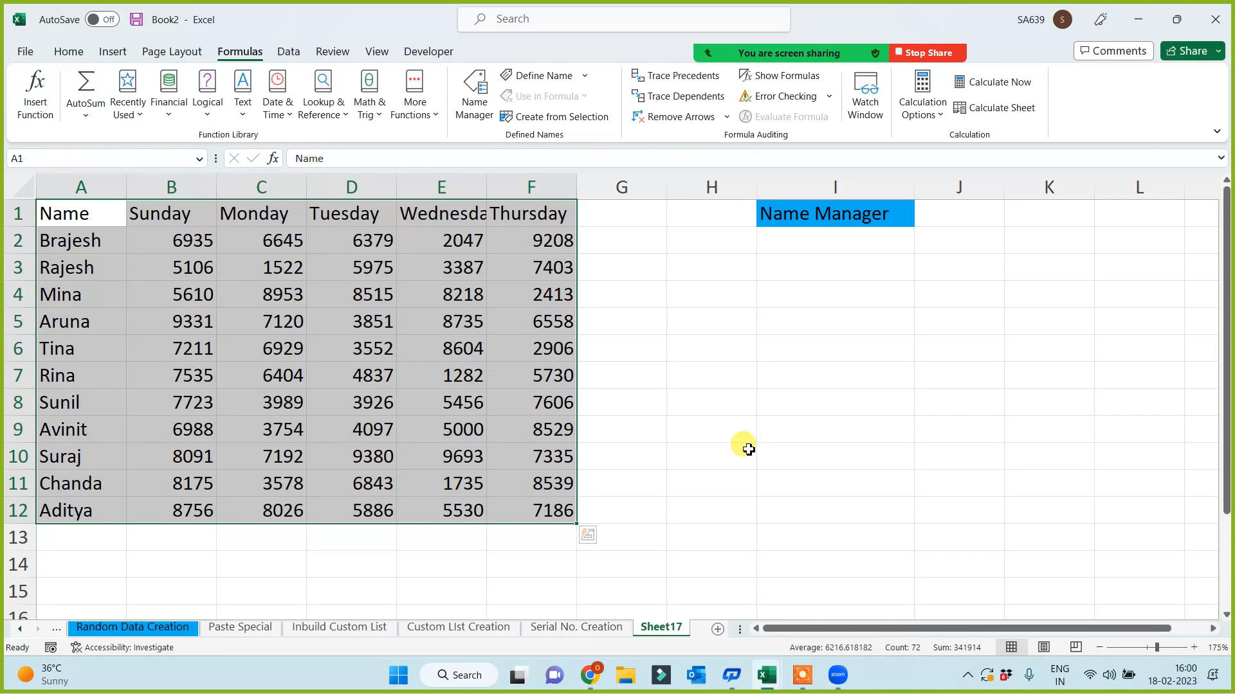
pyautogui.click(799, 317)
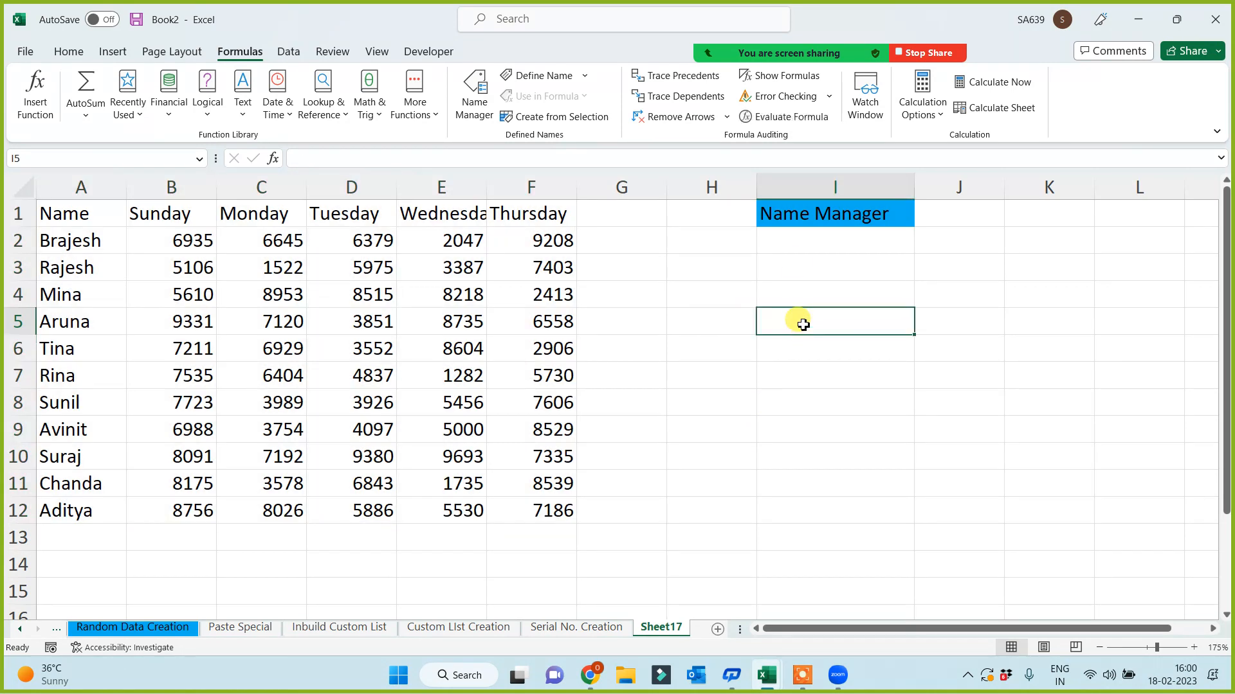
pyautogui.press('Up')
pyautogui.press('Up')
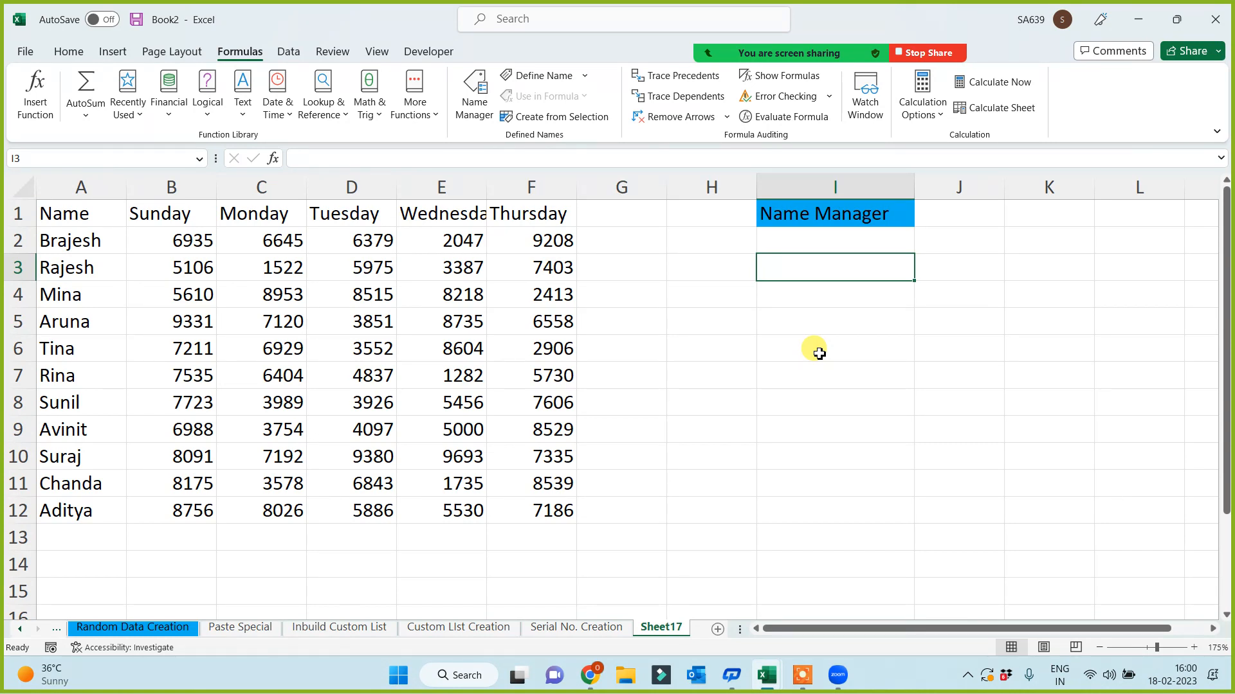
pyautogui.moveTo(71, 214); pyautogui.dragTo(262, 353)
pyautogui.moveTo(64, 214); pyautogui.dragTo(171, 453)
pyautogui.moveTo(65, 265); pyautogui.dragTo(419, 402)
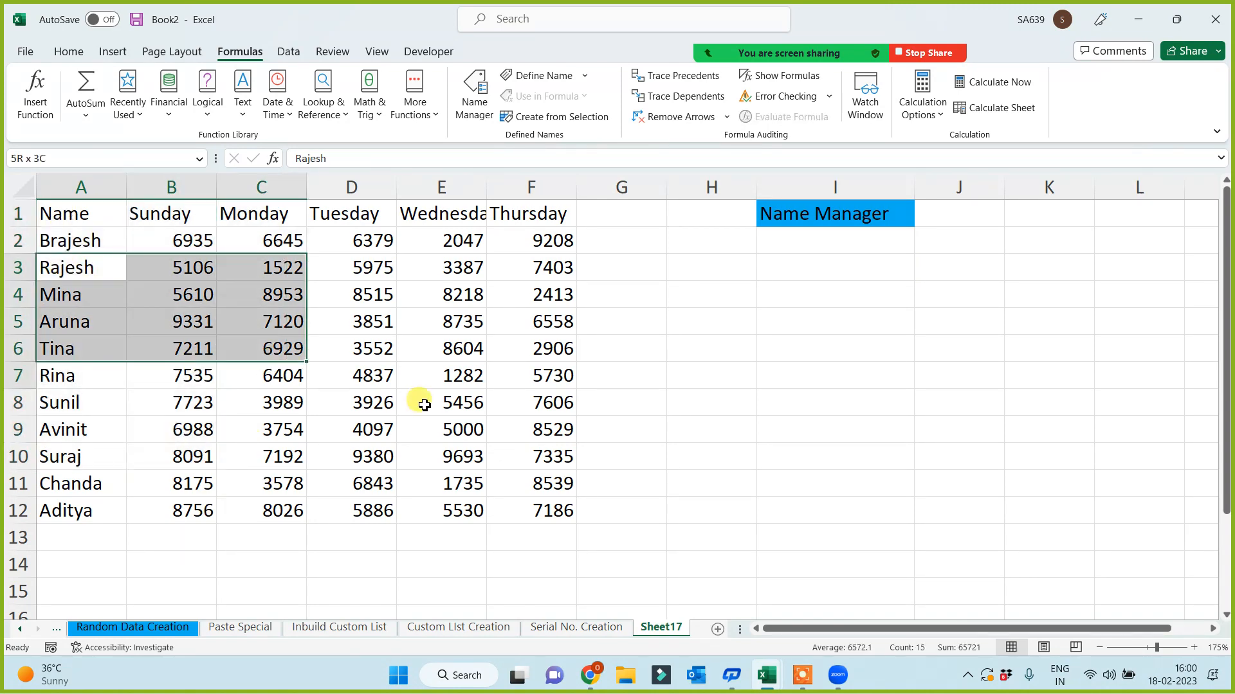
pyautogui.moveTo(212, 267); pyautogui.dragTo(430, 385)
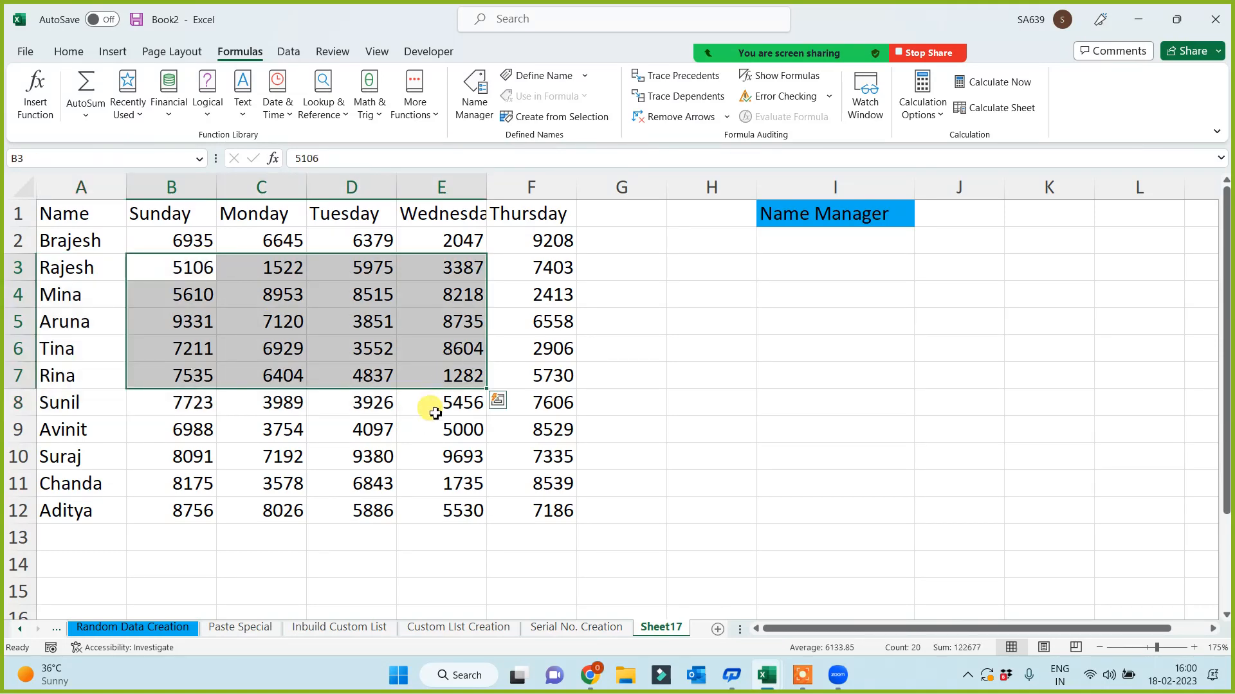
pyautogui.click(323, 211)
pyautogui.moveTo(403, 254); pyautogui.dragTo(546, 328)
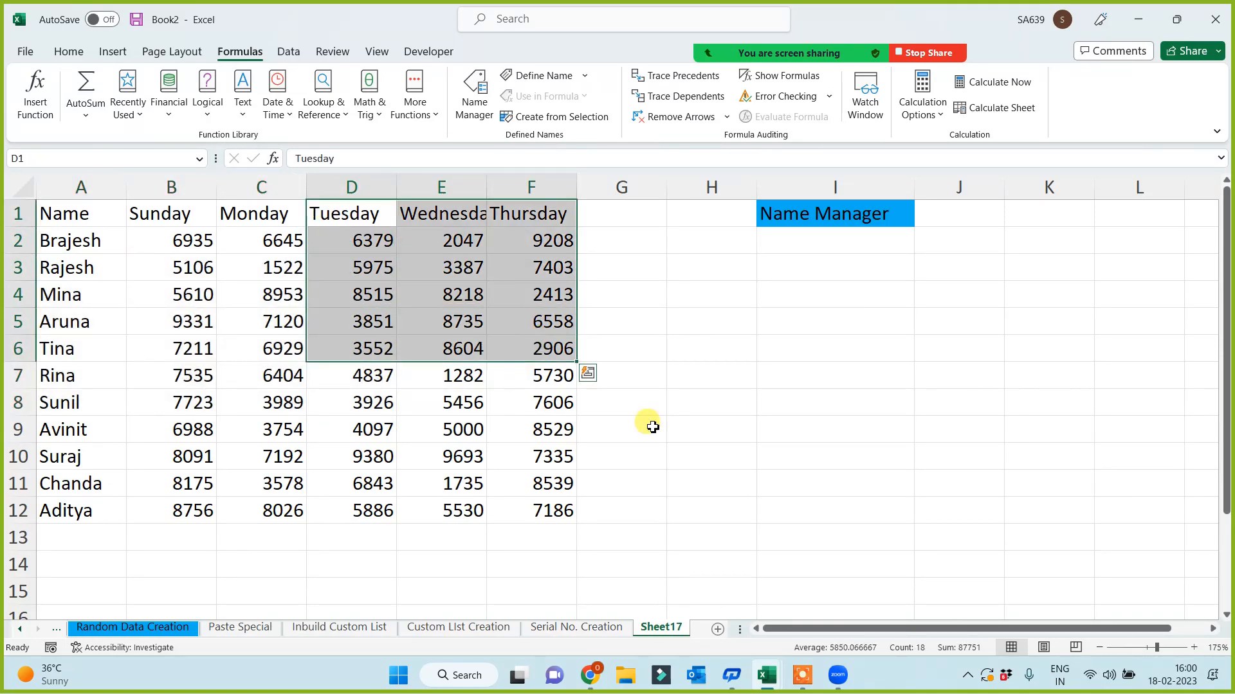
pyautogui.click(705, 429)
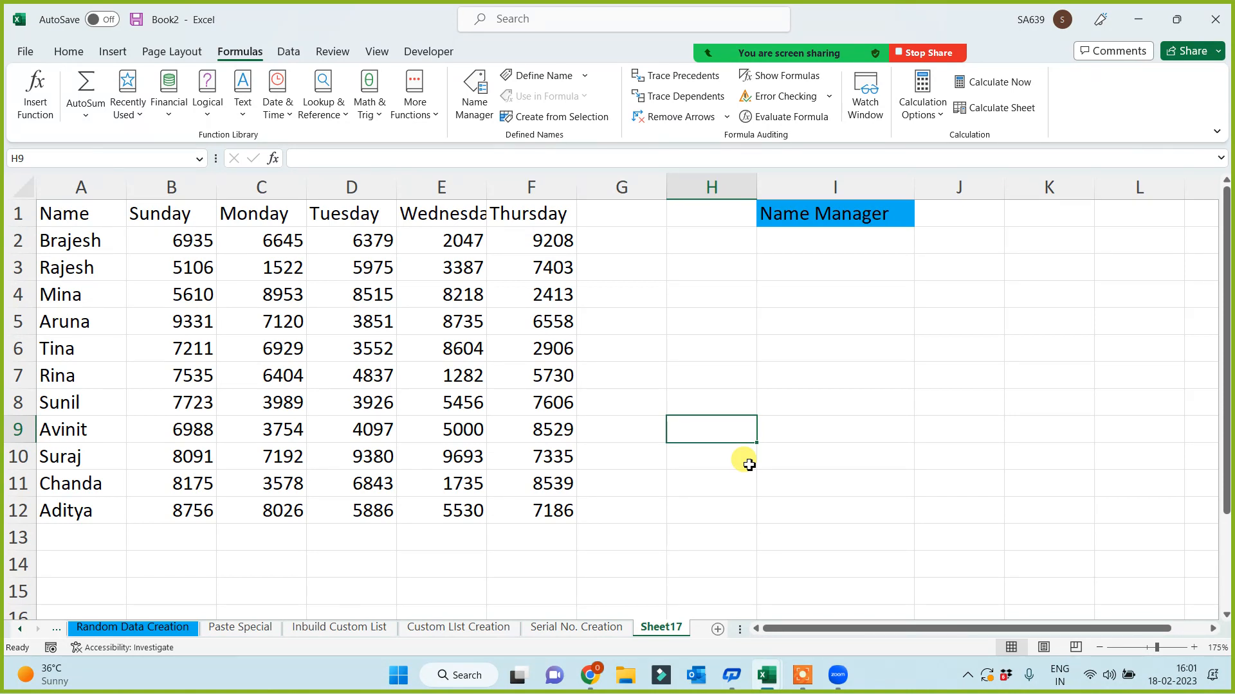
pyautogui.moveTo(60, 240); pyautogui.dragTo(57, 507)
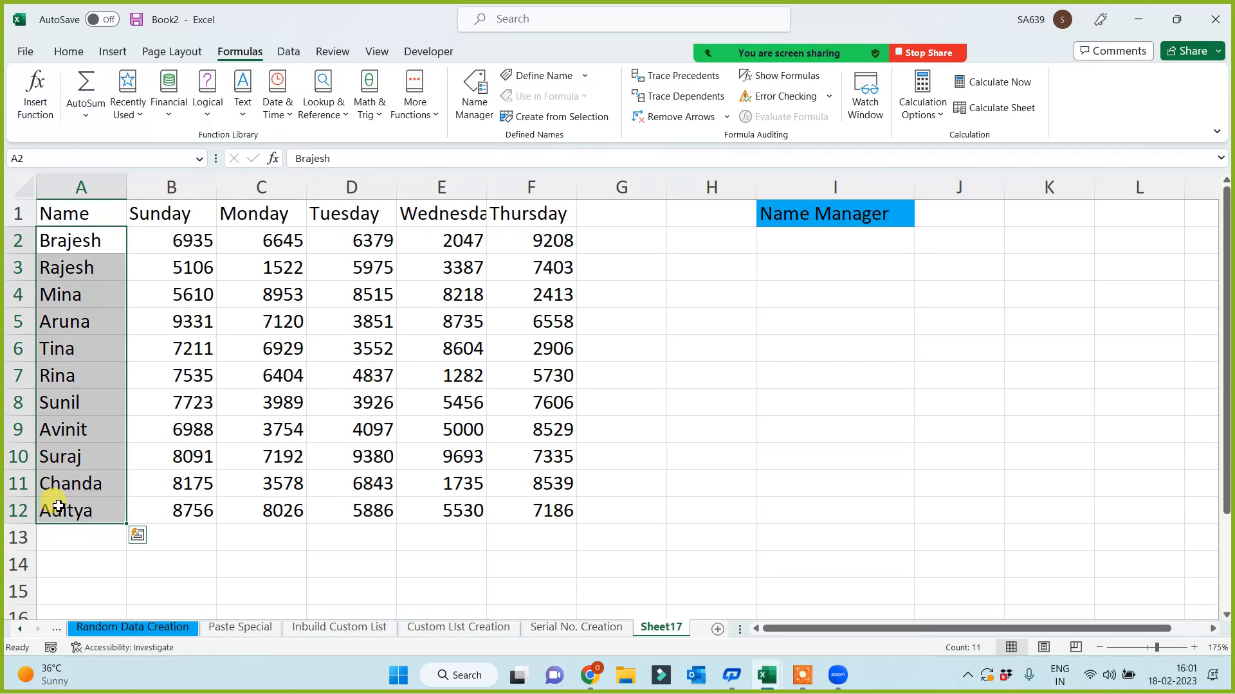
pyautogui.moveTo(164, 216); pyautogui.dragTo(534, 222)
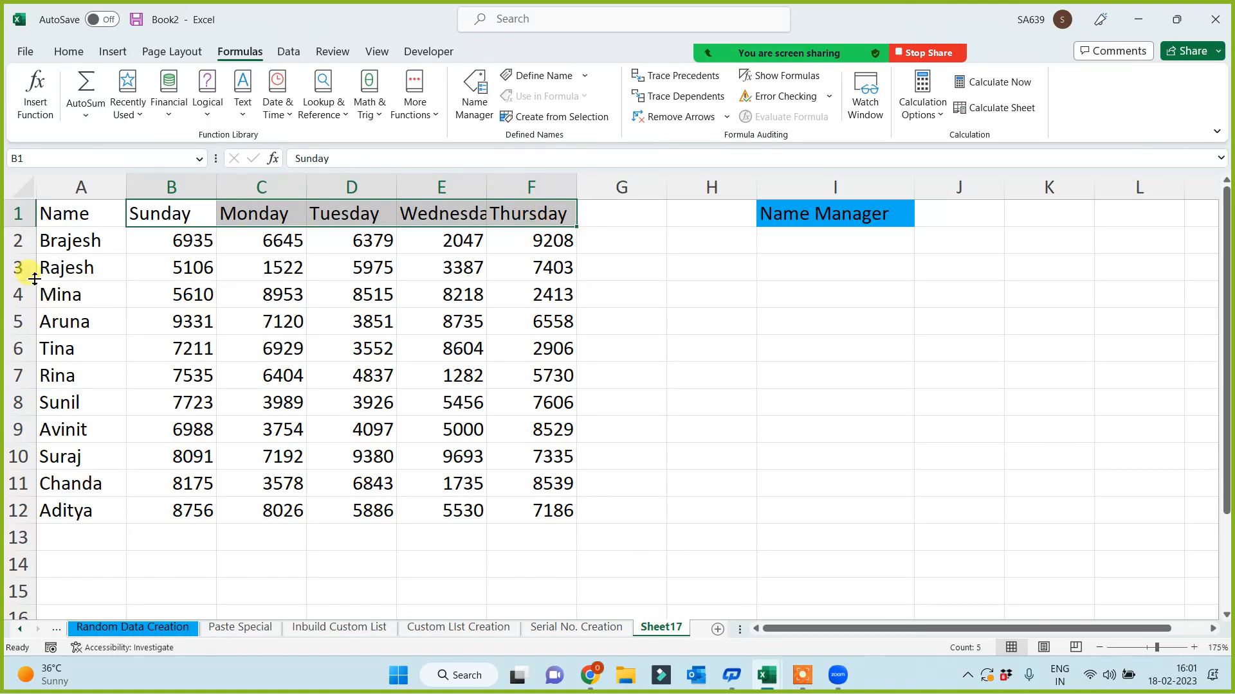
pyautogui.moveTo(60, 212); pyautogui.dragTo(515, 504)
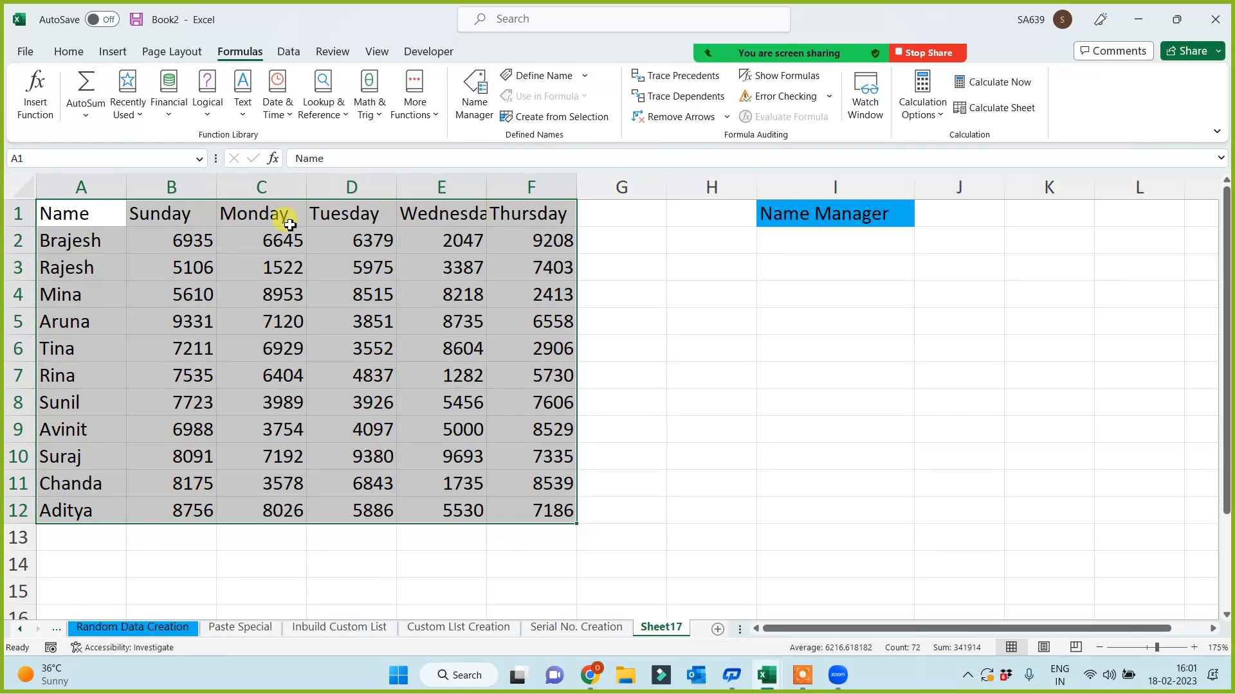
pyautogui.moveTo(259, 206); pyautogui.dragTo(530, 295)
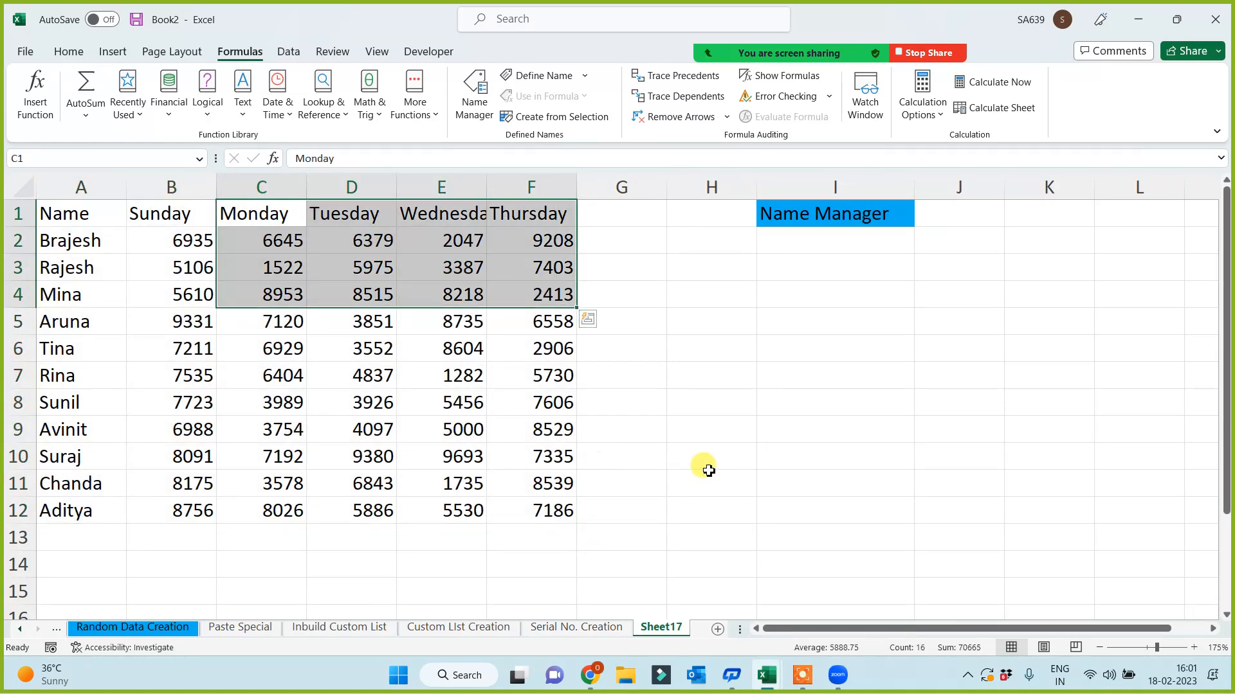
pyautogui.click(787, 475)
pyautogui.moveTo(438, 208); pyautogui.dragTo(424, 511)
pyautogui.moveTo(60, 376); pyautogui.dragTo(484, 383)
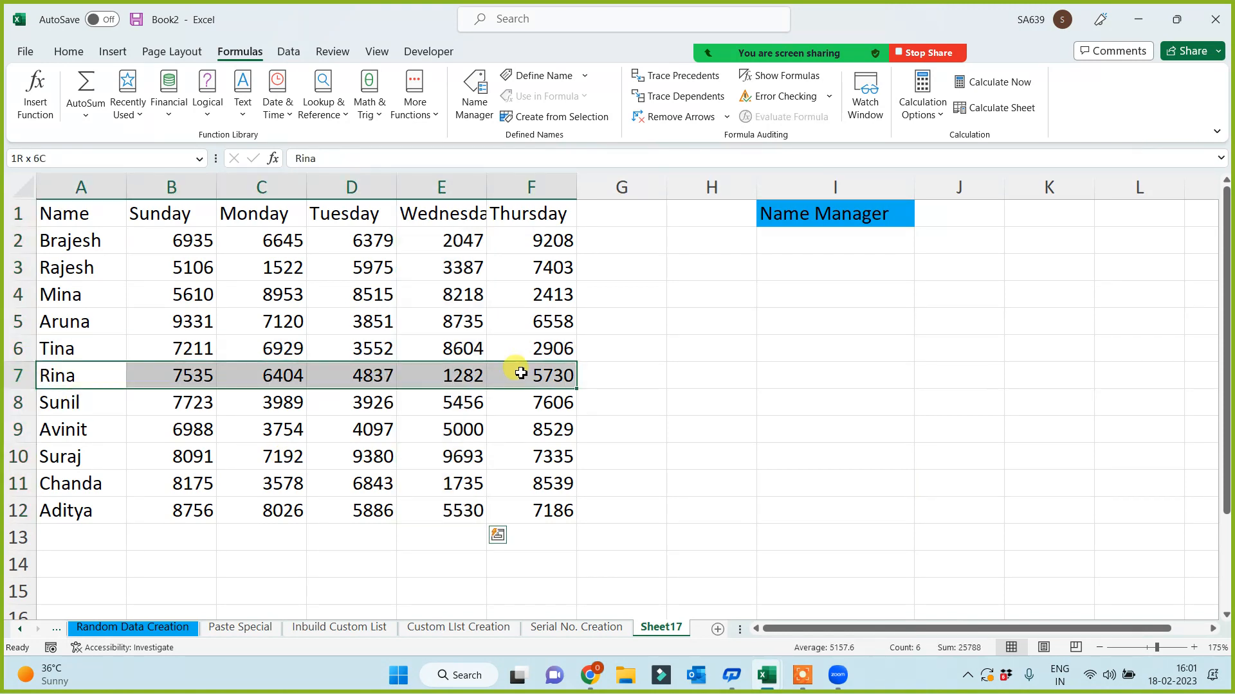
pyautogui.click(810, 411)
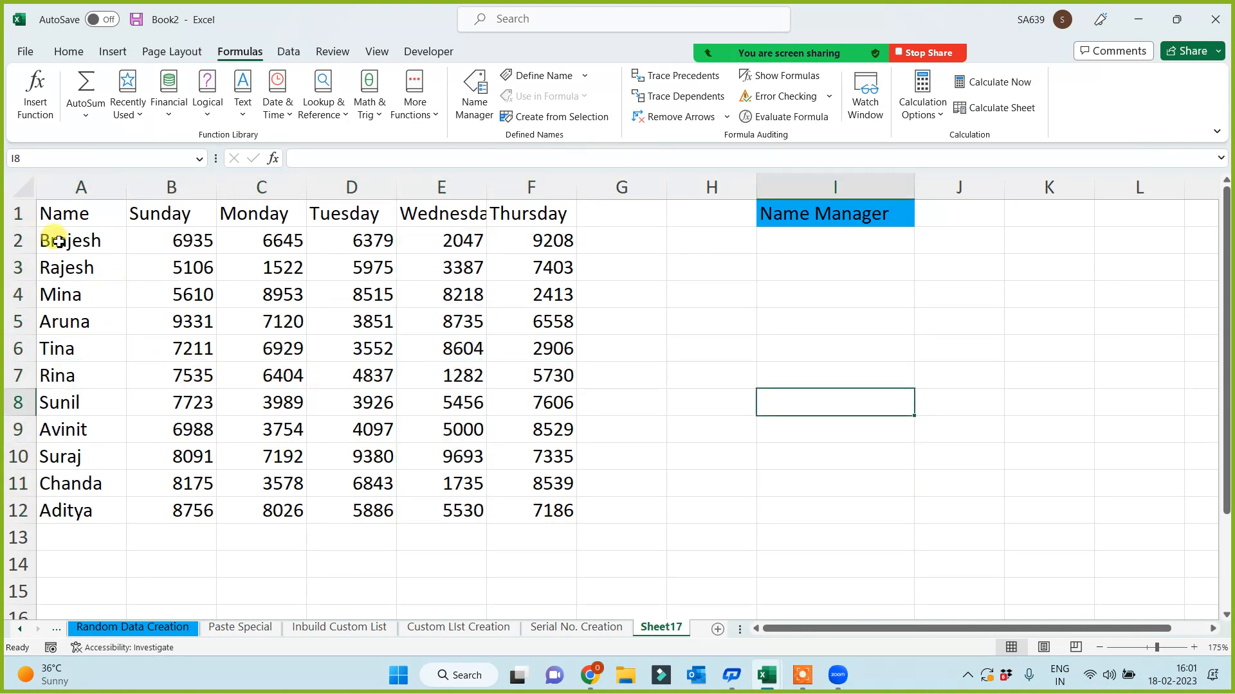
pyautogui.moveTo(55, 240); pyautogui.dragTo(53, 506)
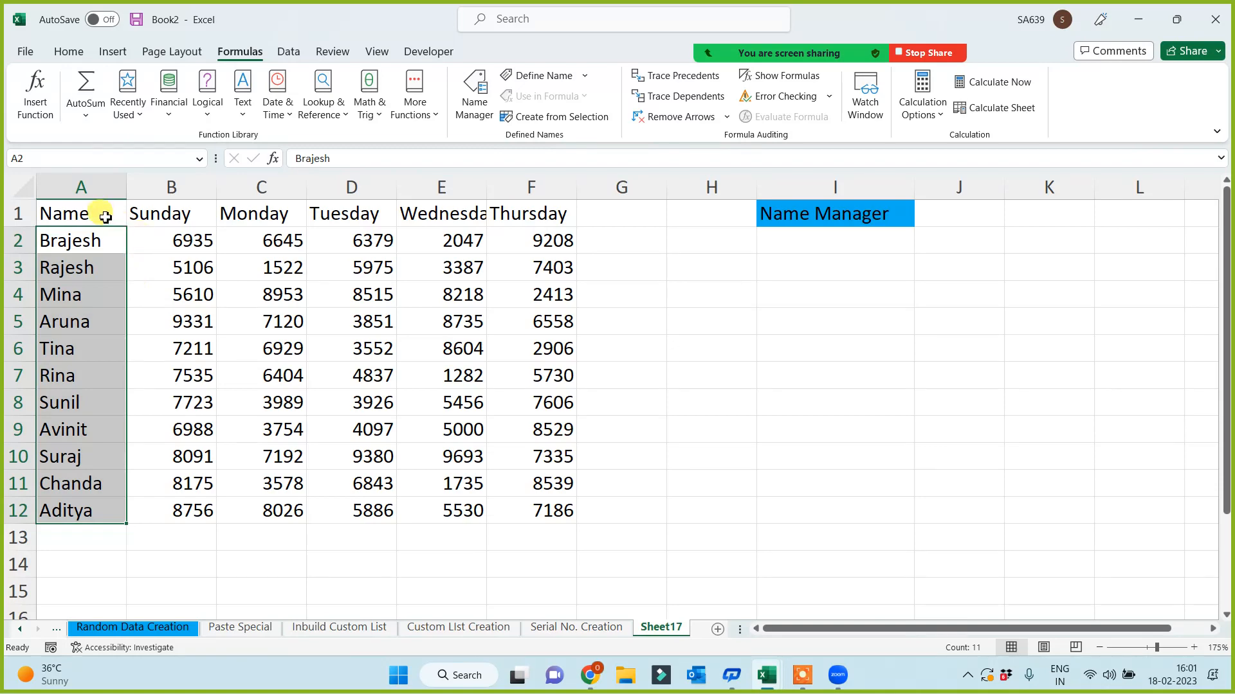
pyautogui.moveTo(103, 212); pyautogui.dragTo(512, 219)
pyautogui.click(715, 425)
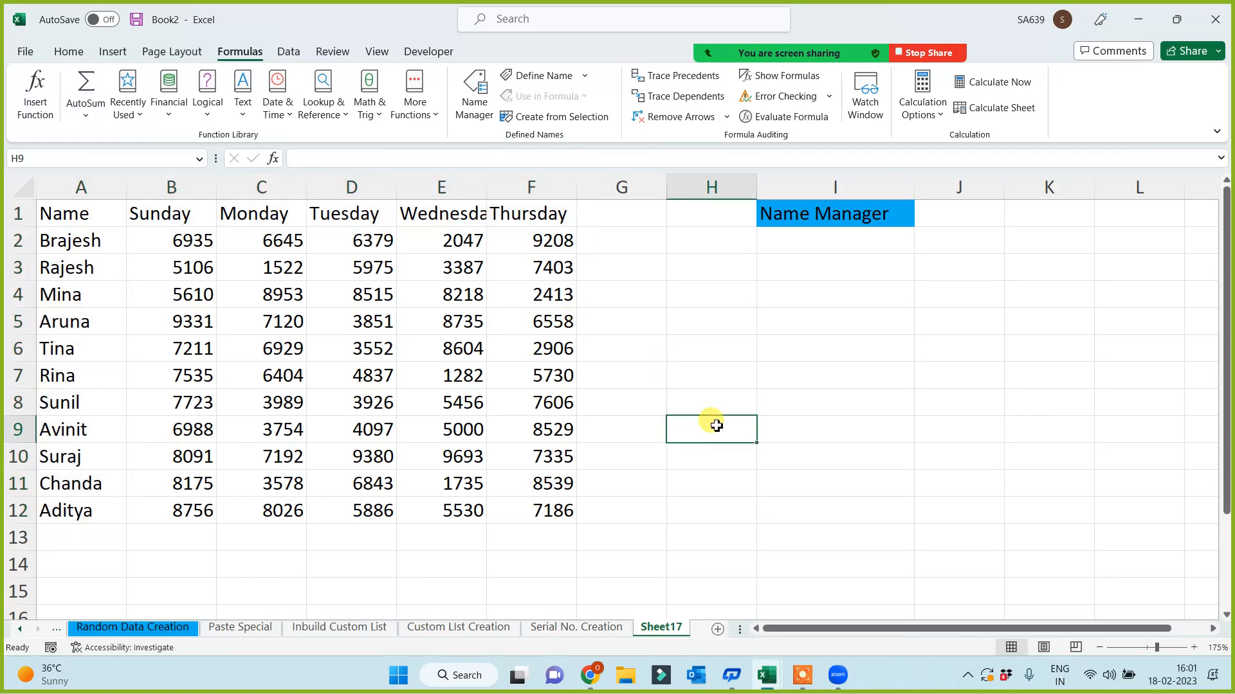
pyautogui.moveTo(64, 212); pyautogui.dragTo(533, 522)
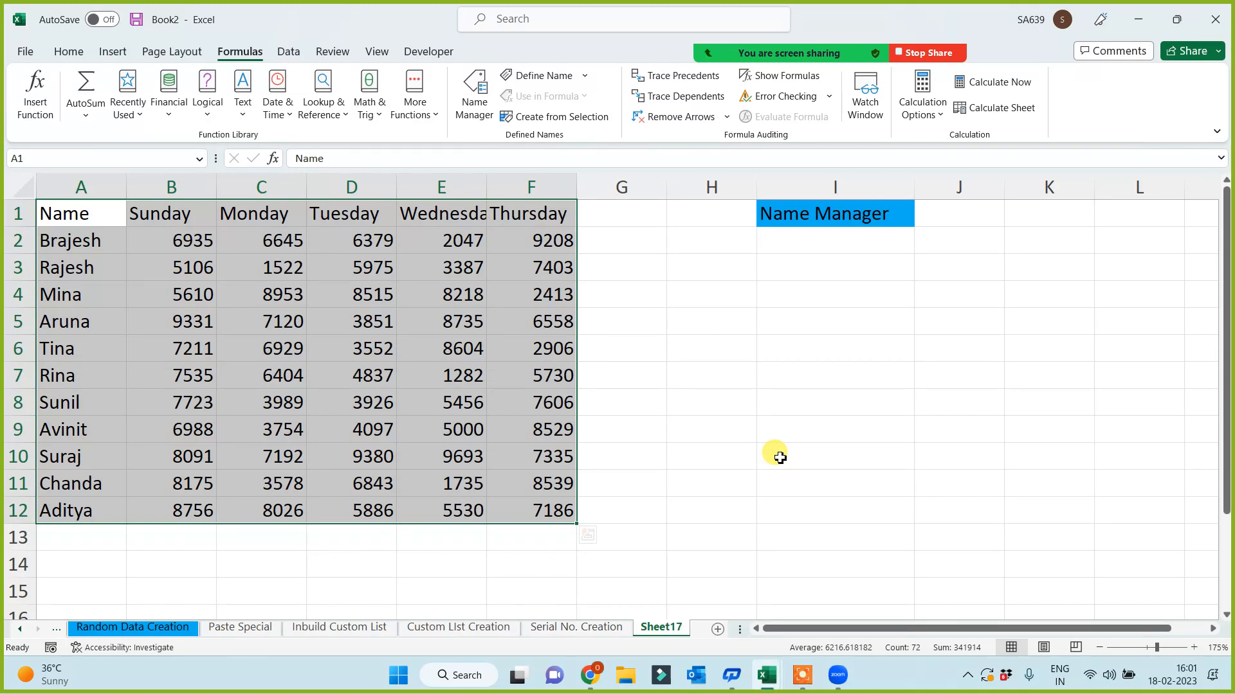
pyautogui.moveTo(554, 215); pyautogui.dragTo(554, 524)
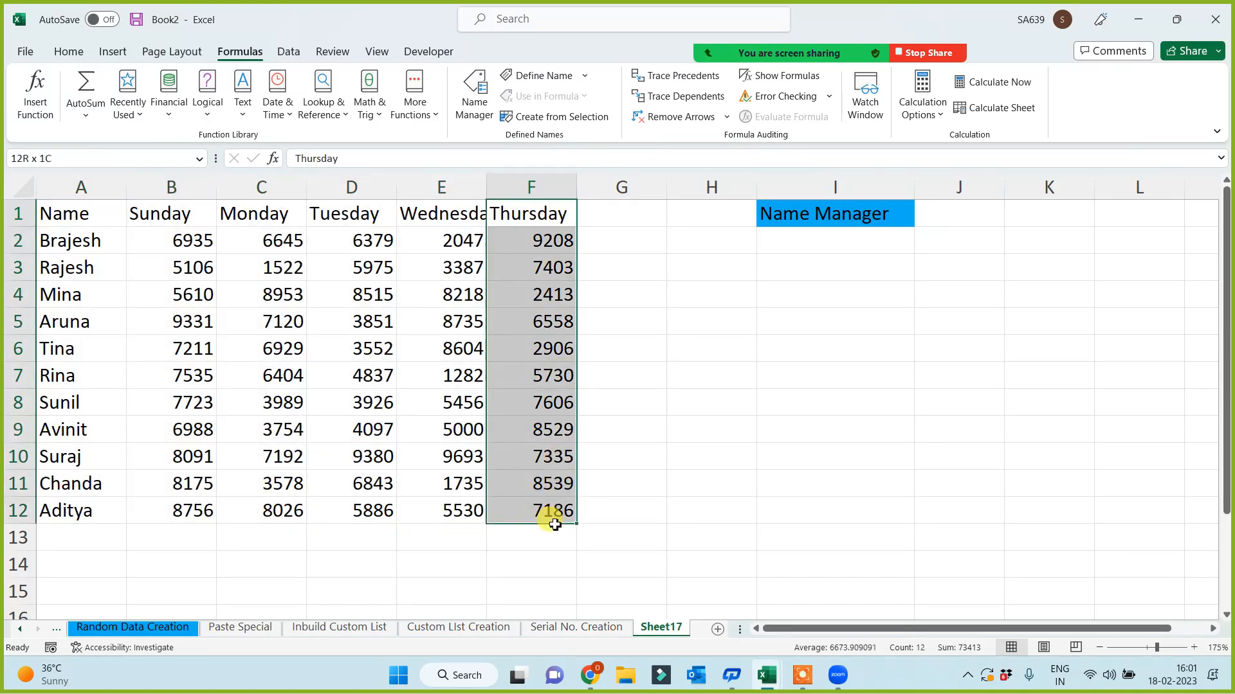
pyautogui.moveTo(432, 219); pyautogui.dragTo(425, 438)
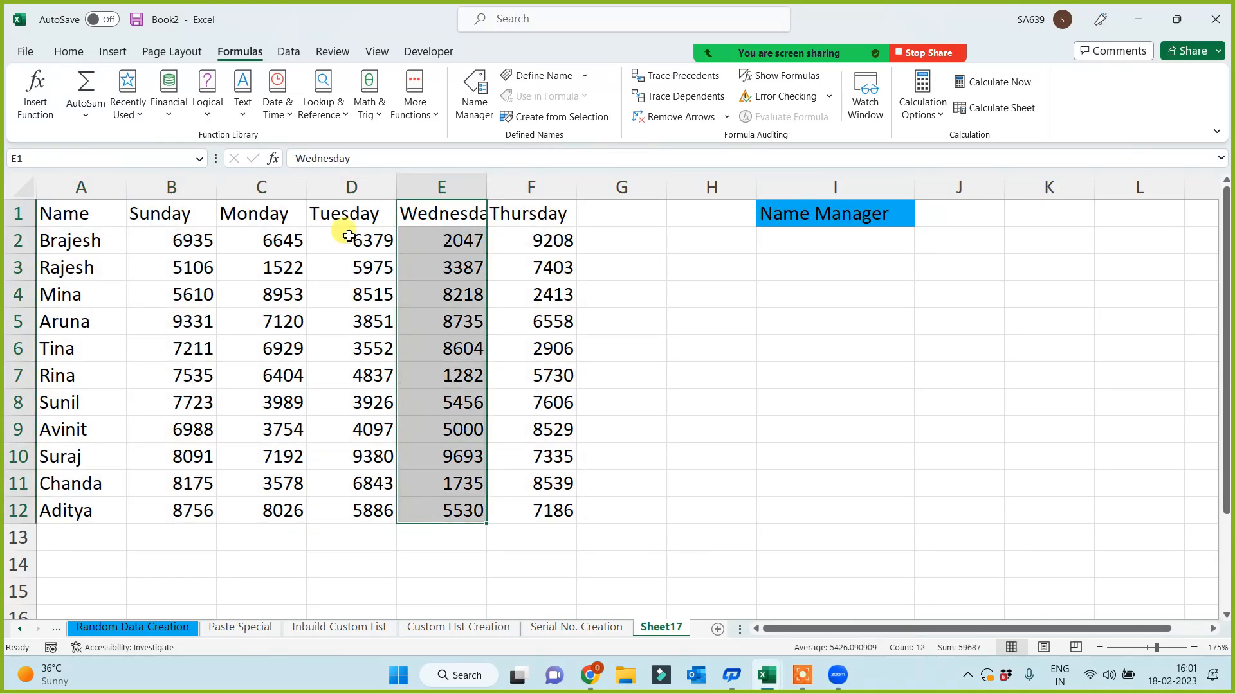
pyautogui.moveTo(347, 222); pyautogui.dragTo(350, 484)
pyautogui.click(774, 438)
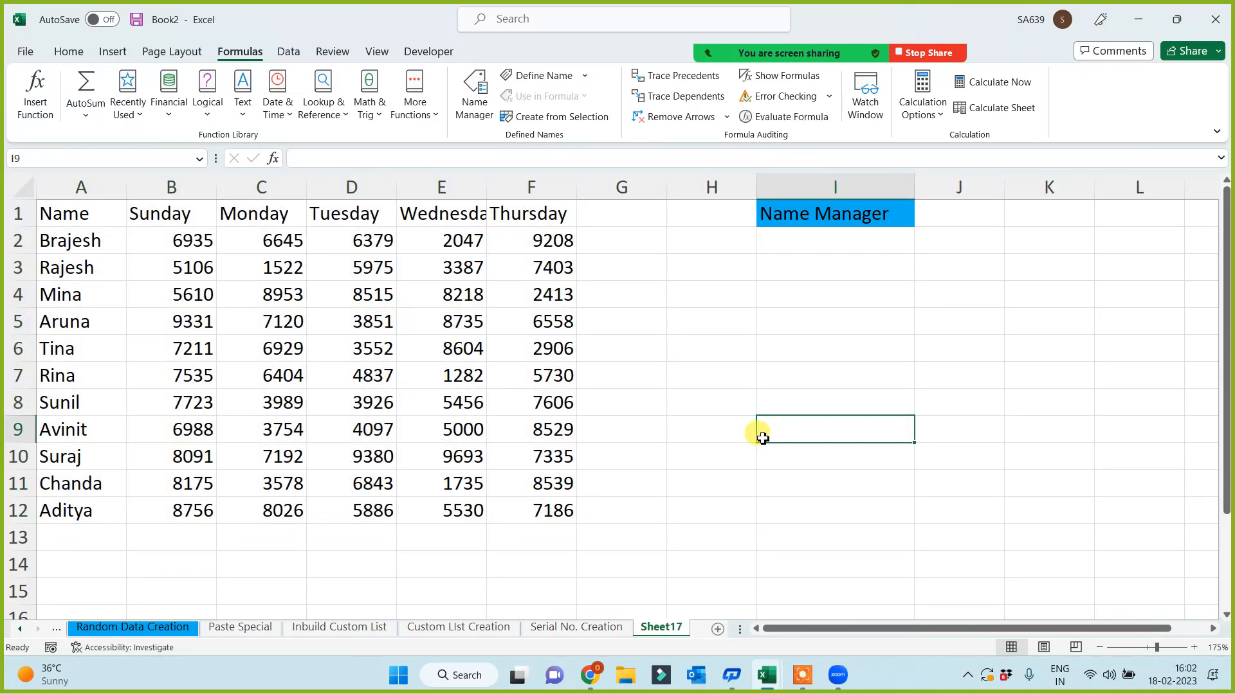
pyautogui.moveTo(57, 241); pyautogui.dragTo(283, 321)
pyautogui.moveTo(399, 411); pyautogui.dragTo(513, 510)
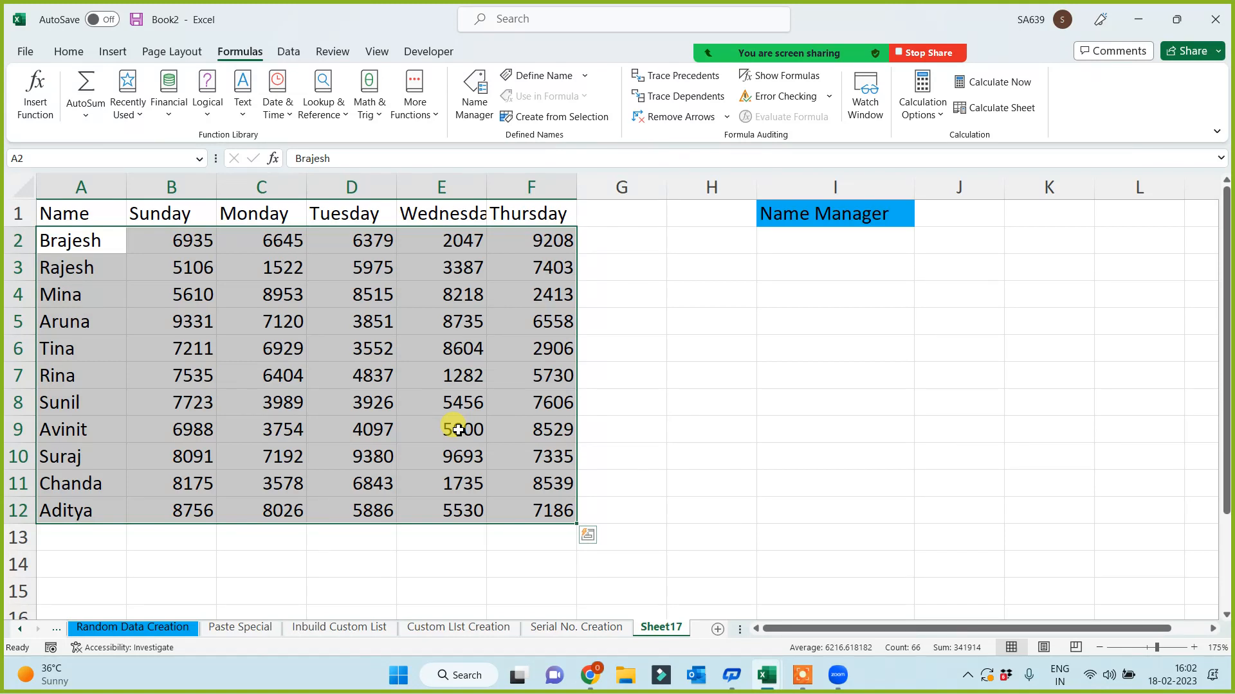
pyautogui.click(808, 473)
pyautogui.click(788, 293)
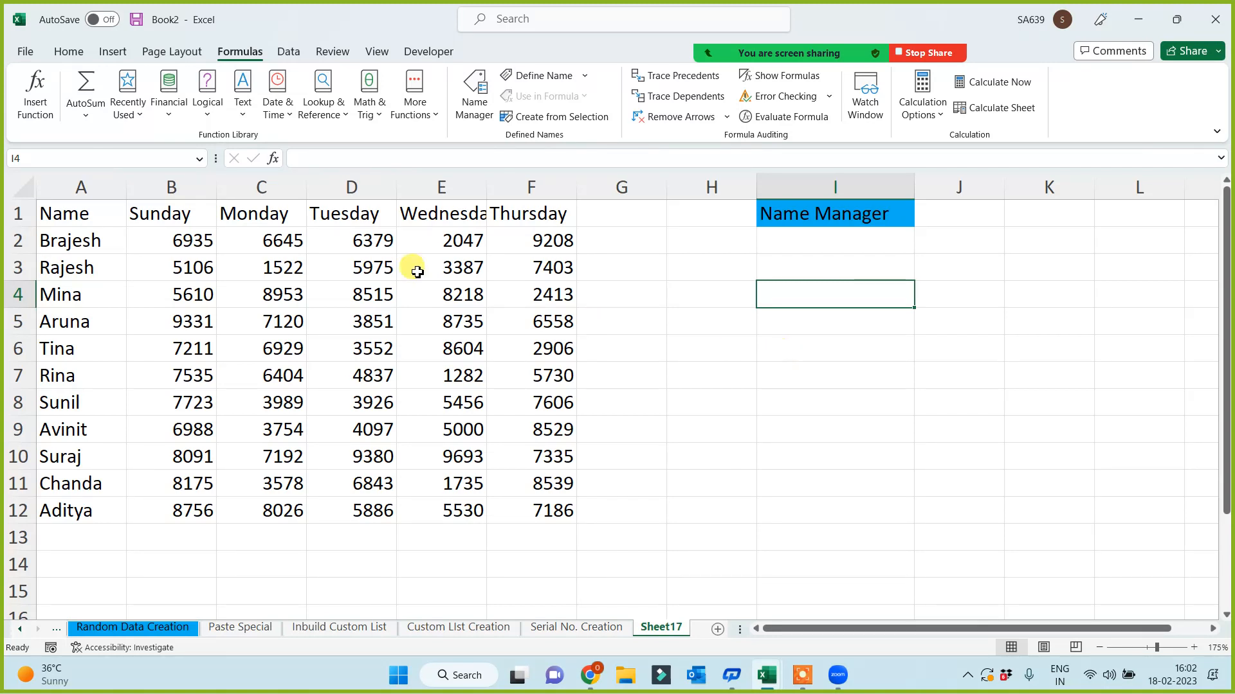
# - Create defined names from A1:F12 using the top-row weekday headers and left-column names
pyautogui.moveTo(40, 214); pyautogui.dragTo(542, 517)
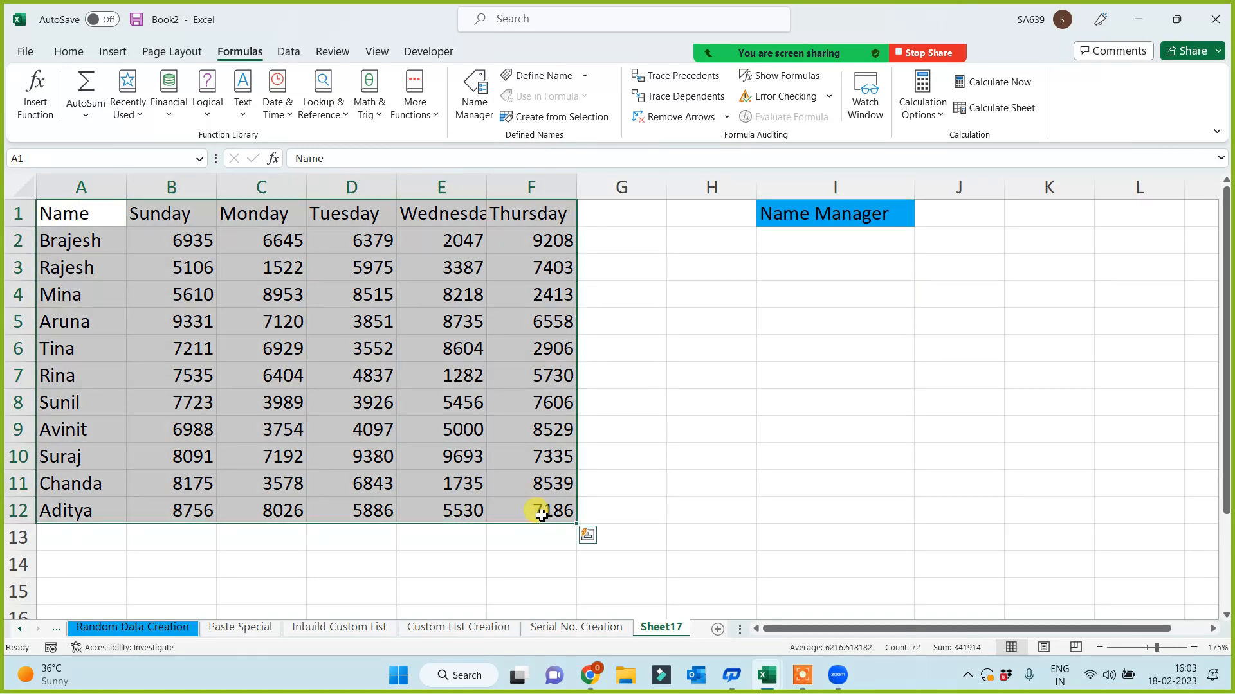
pyautogui.click(548, 121)
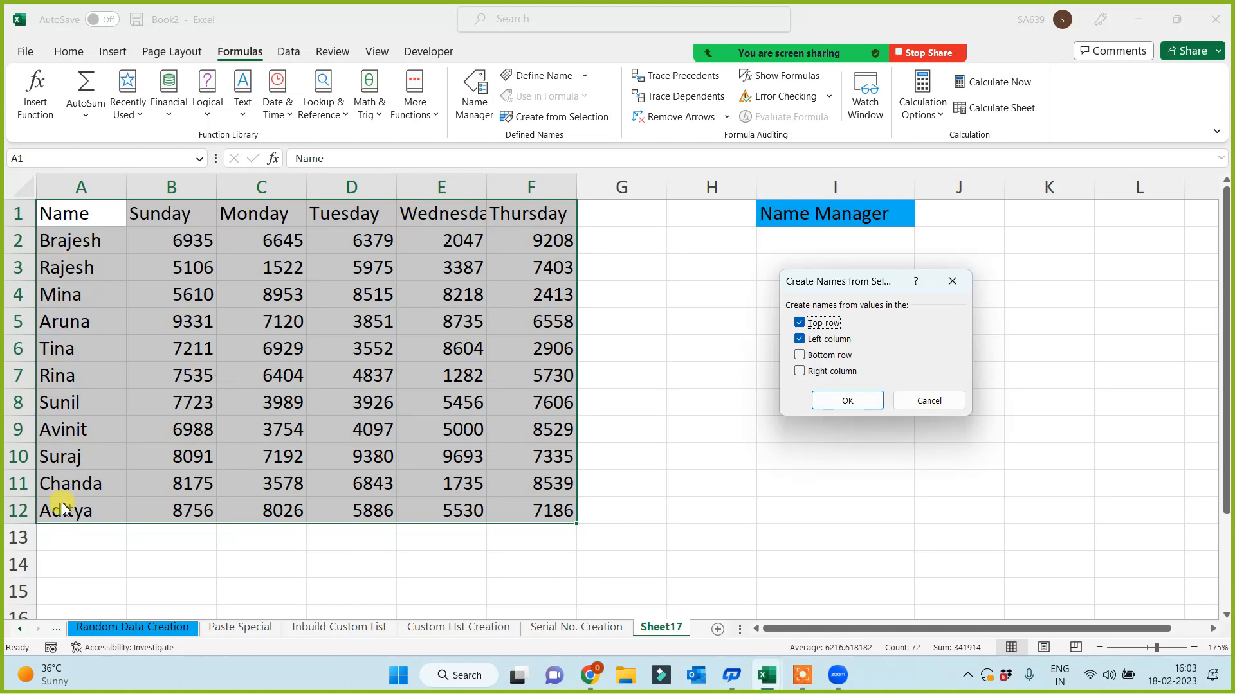
pyautogui.click(862, 400)
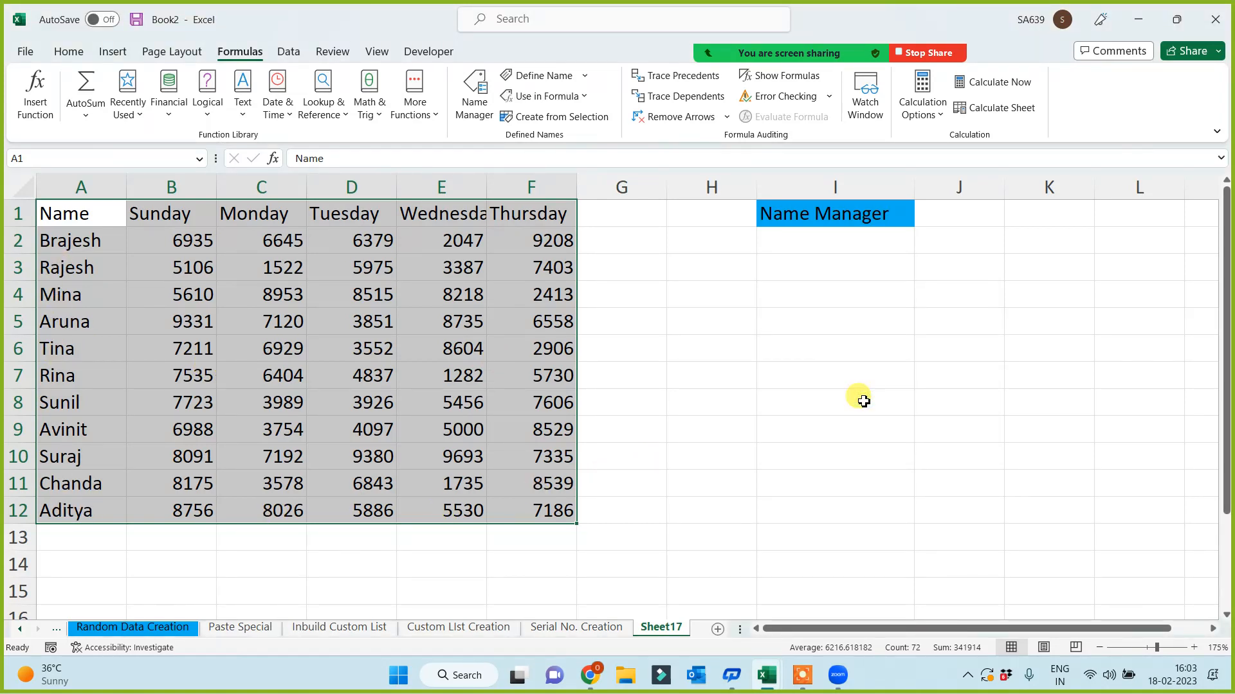
pyautogui.click(780, 434)
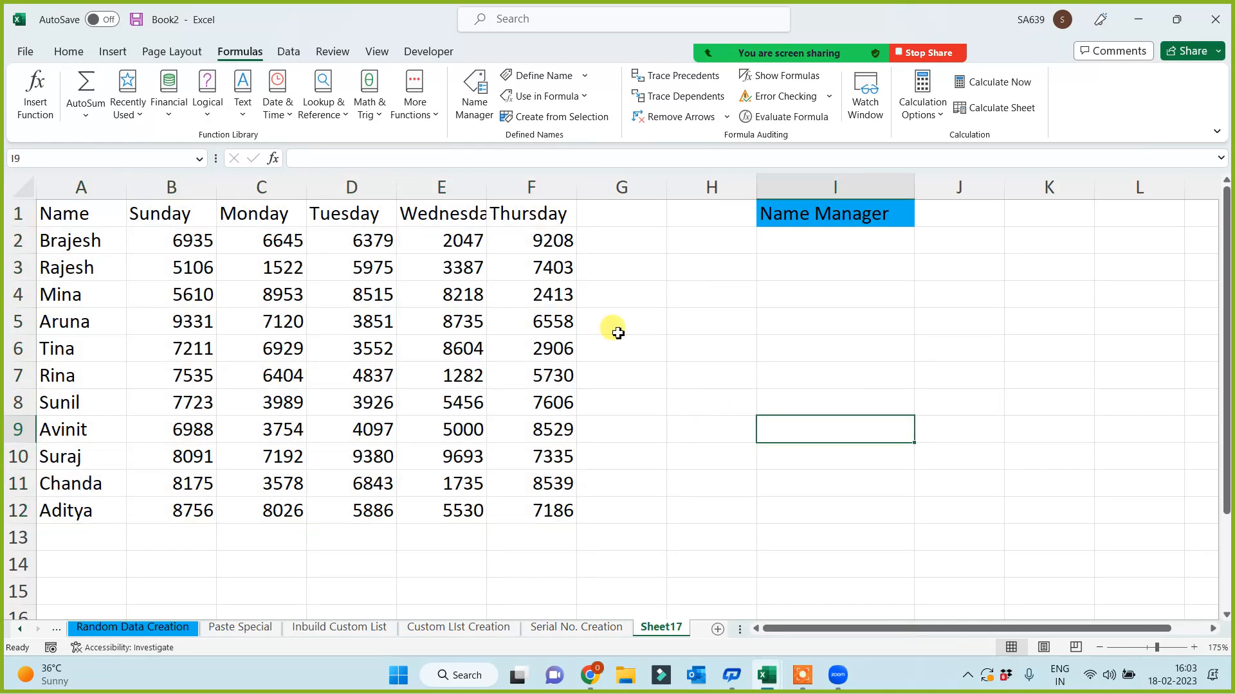
pyautogui.click(472, 98)
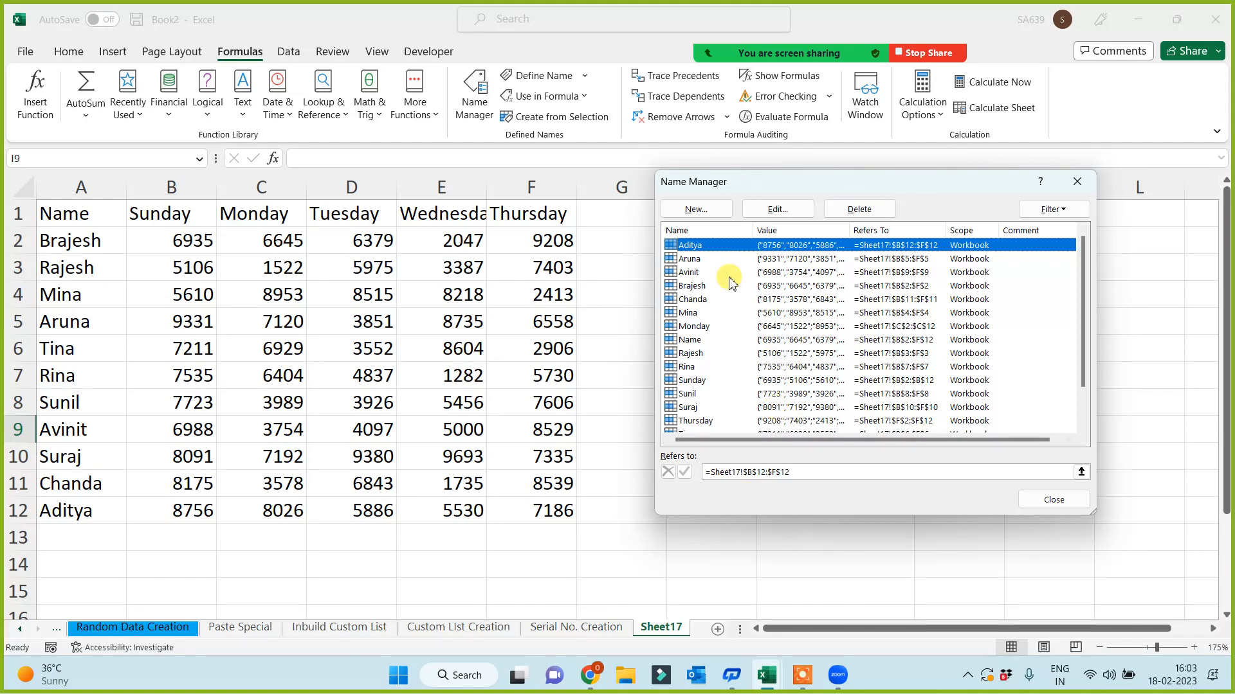
pyautogui.click(1082, 186)
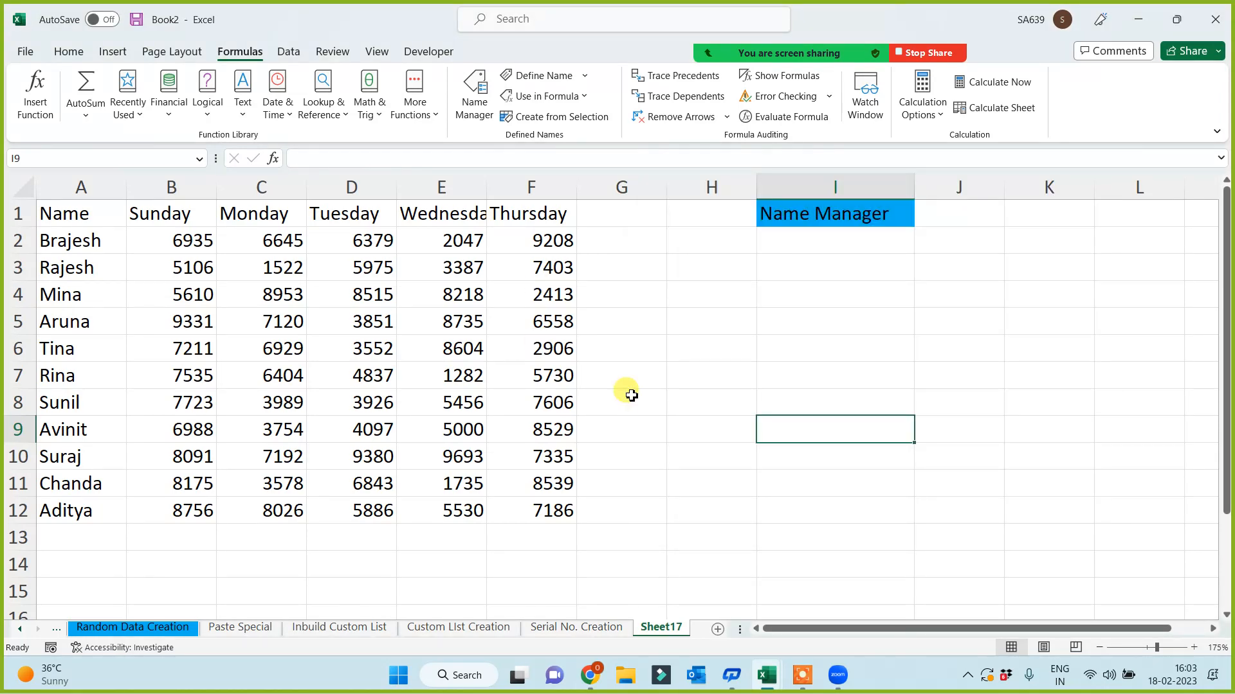
pyautogui.click(628, 399)
pyautogui.click(828, 313)
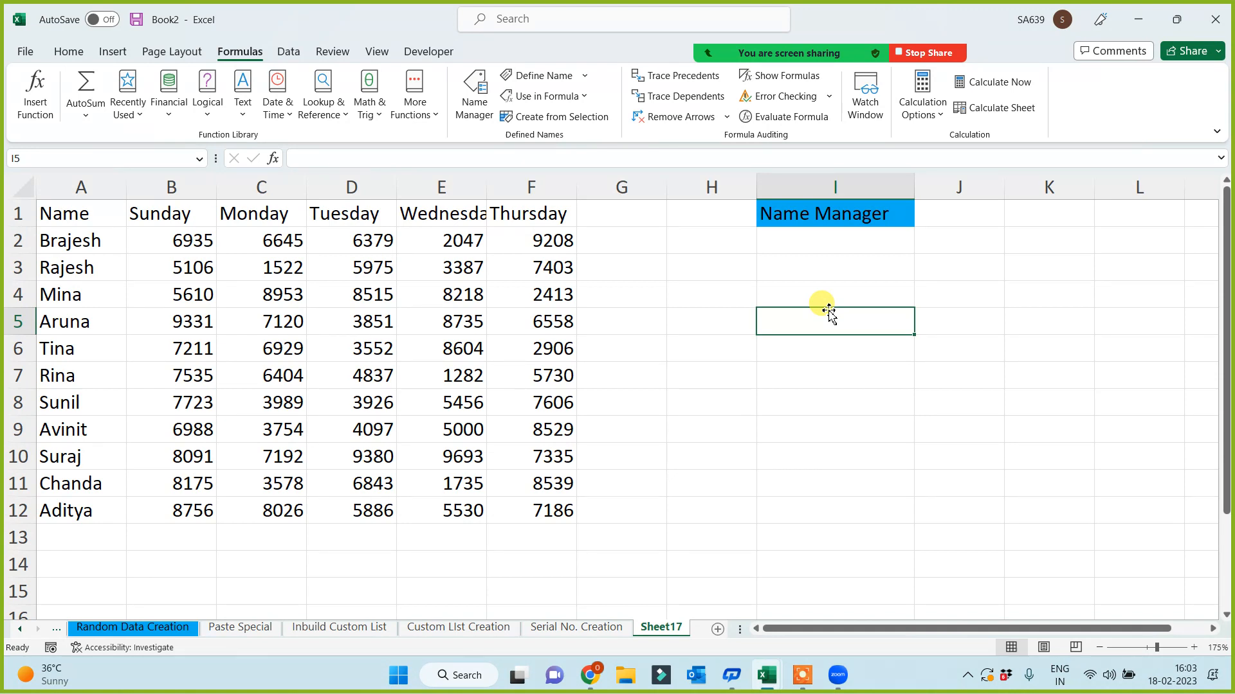
# - Enter SUM formulas on the first person's row name and the Sunday name, giving 31214 in I5 and 81461 in I6
pyautogui.write('=')
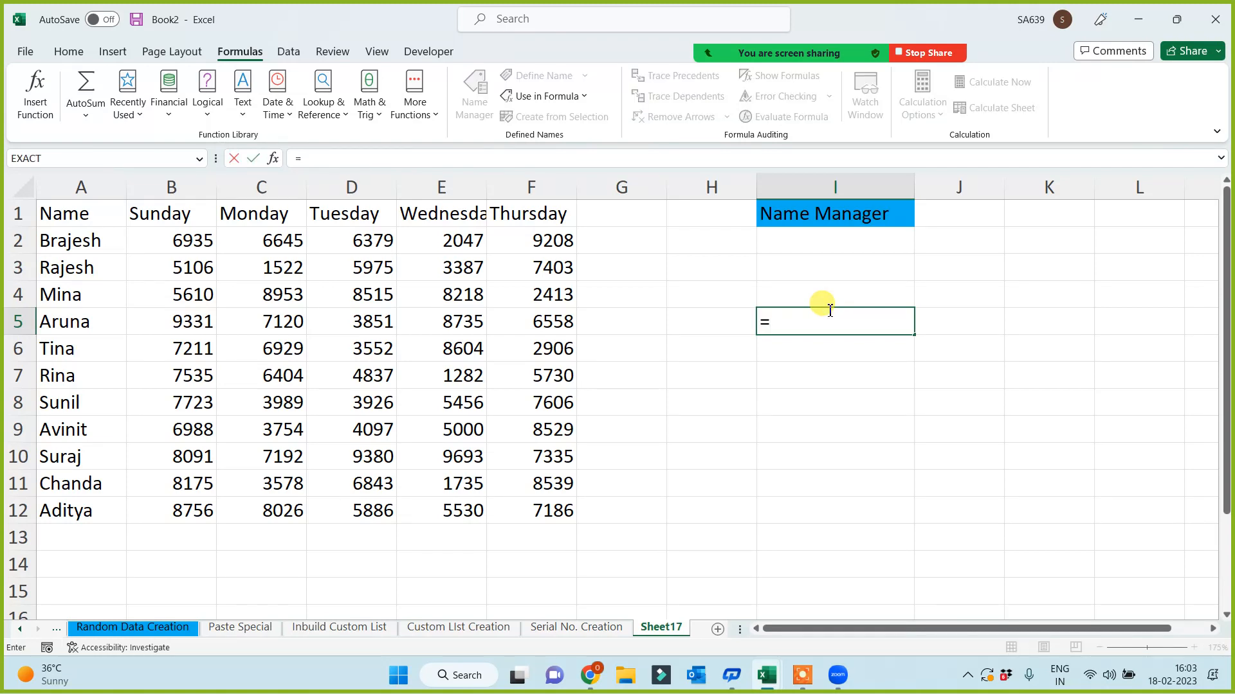
pyautogui.write('sum(brajesh')
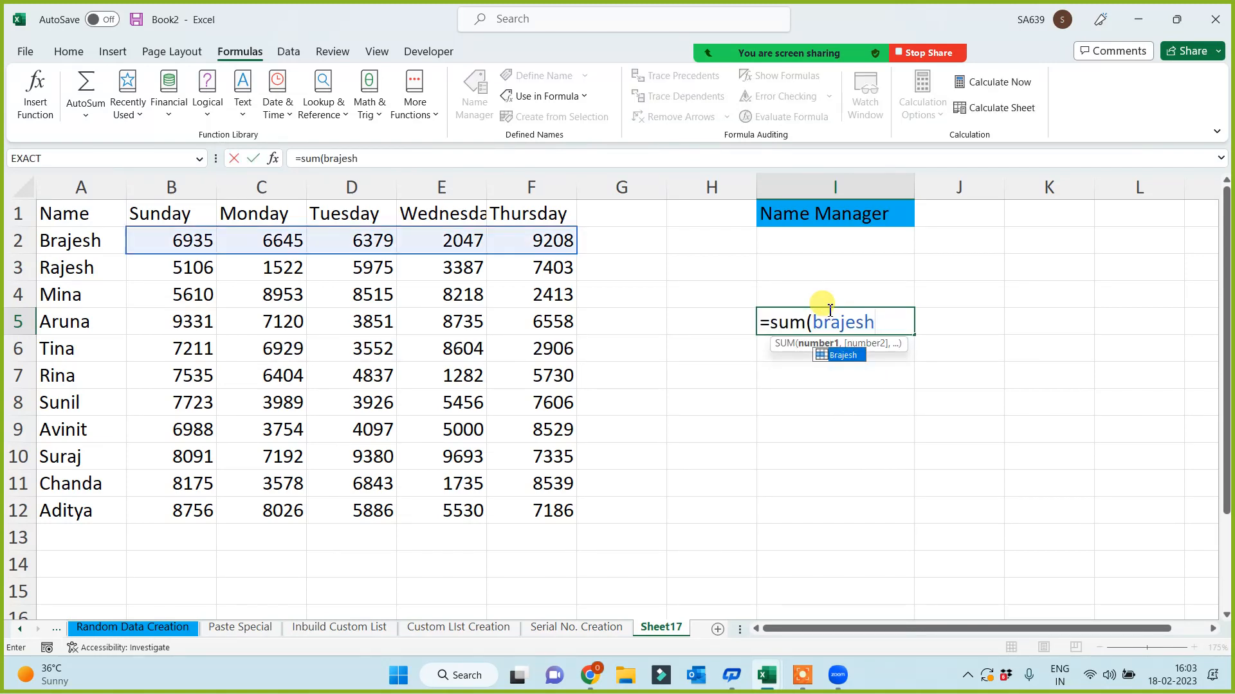
pyautogui.press('Tab')
pyautogui.write(')')
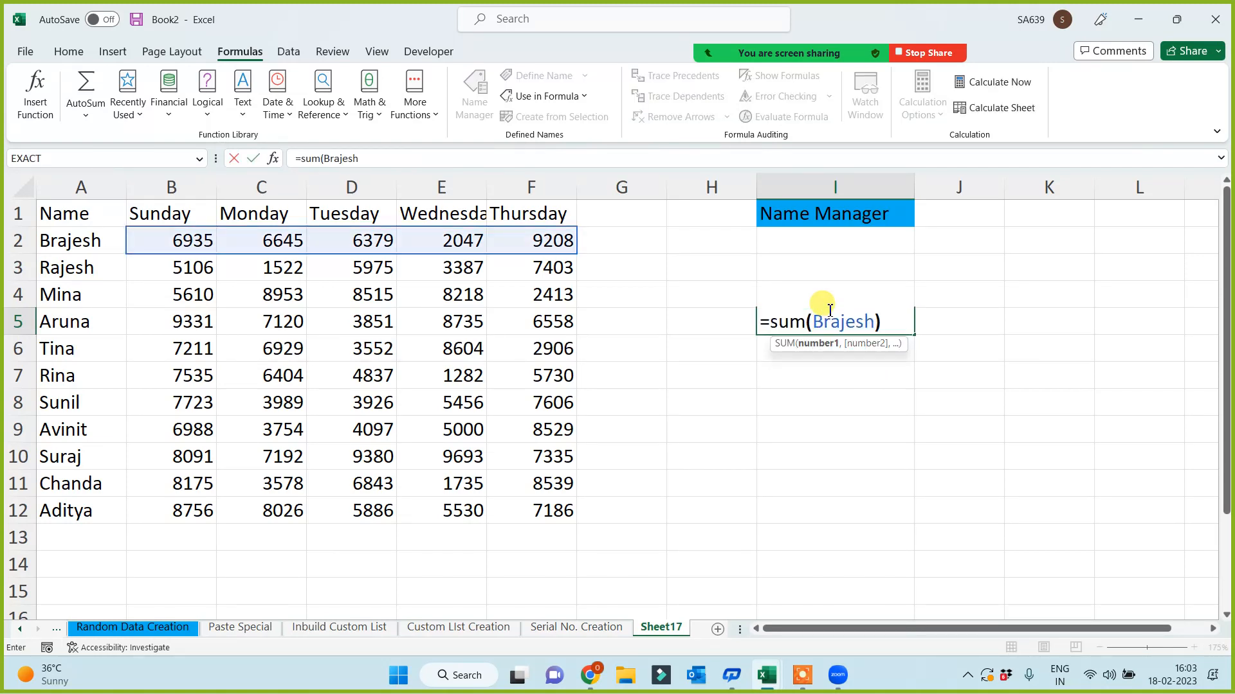
pyautogui.press('Return')
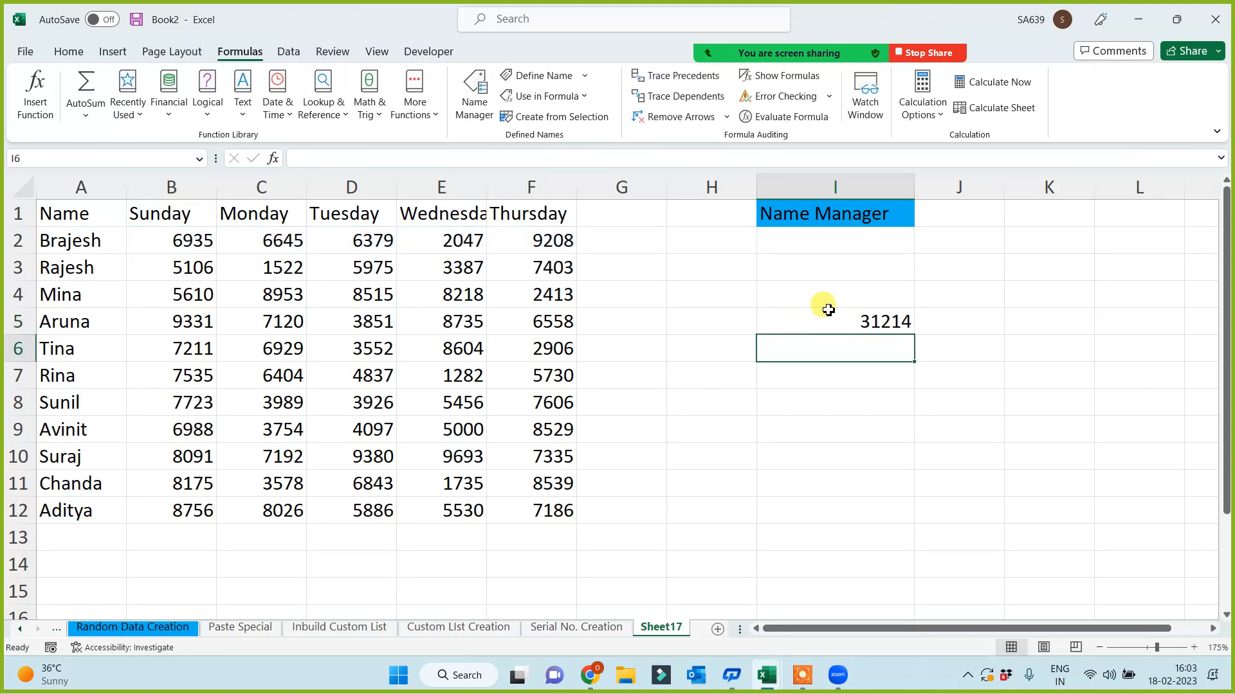
pyautogui.write('=sum')
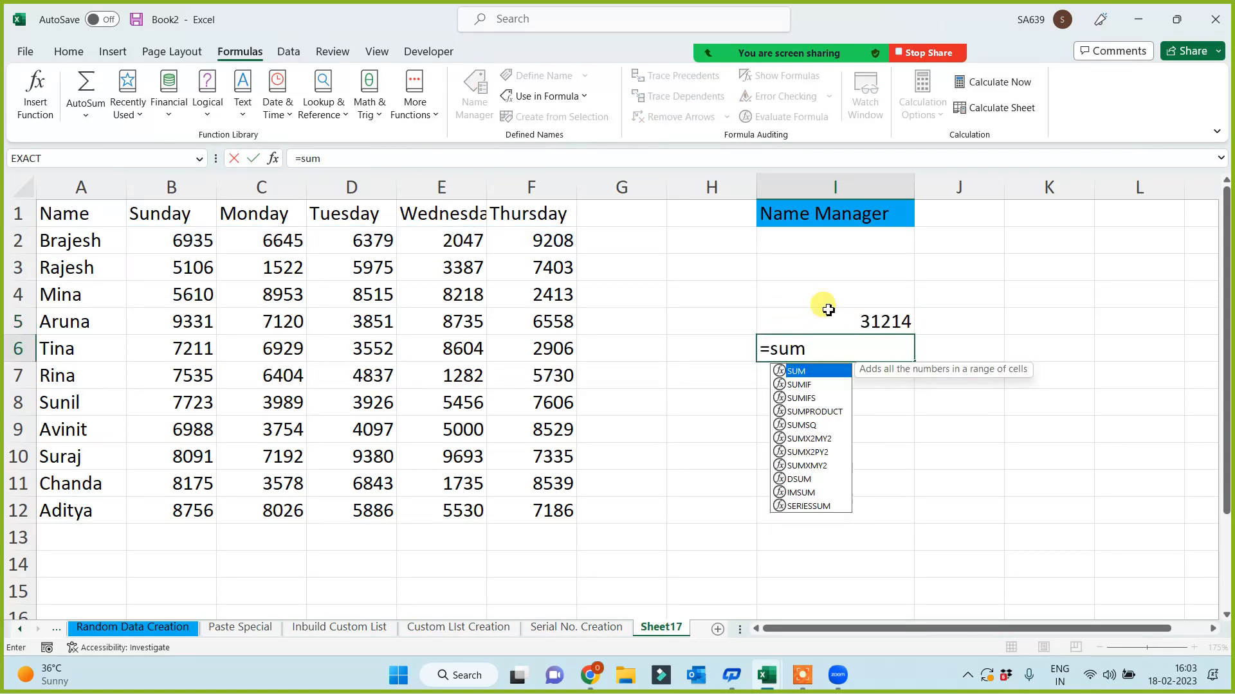
pyautogui.write('(')
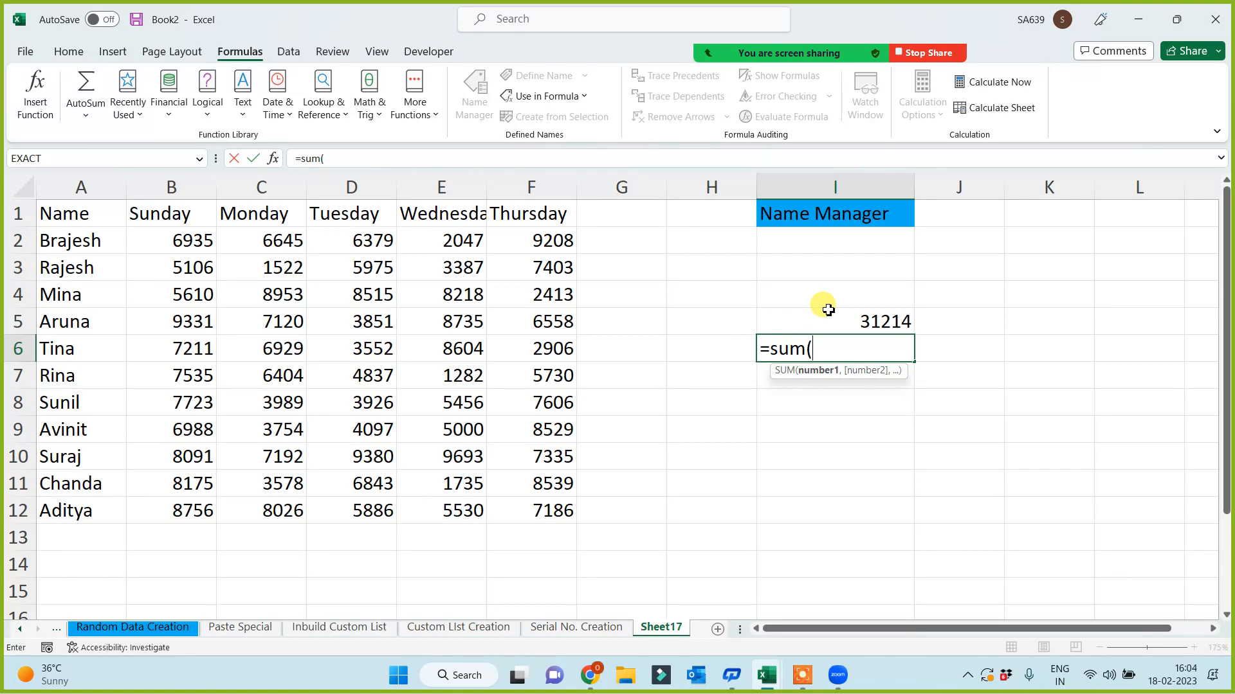
pyautogui.write('sun')
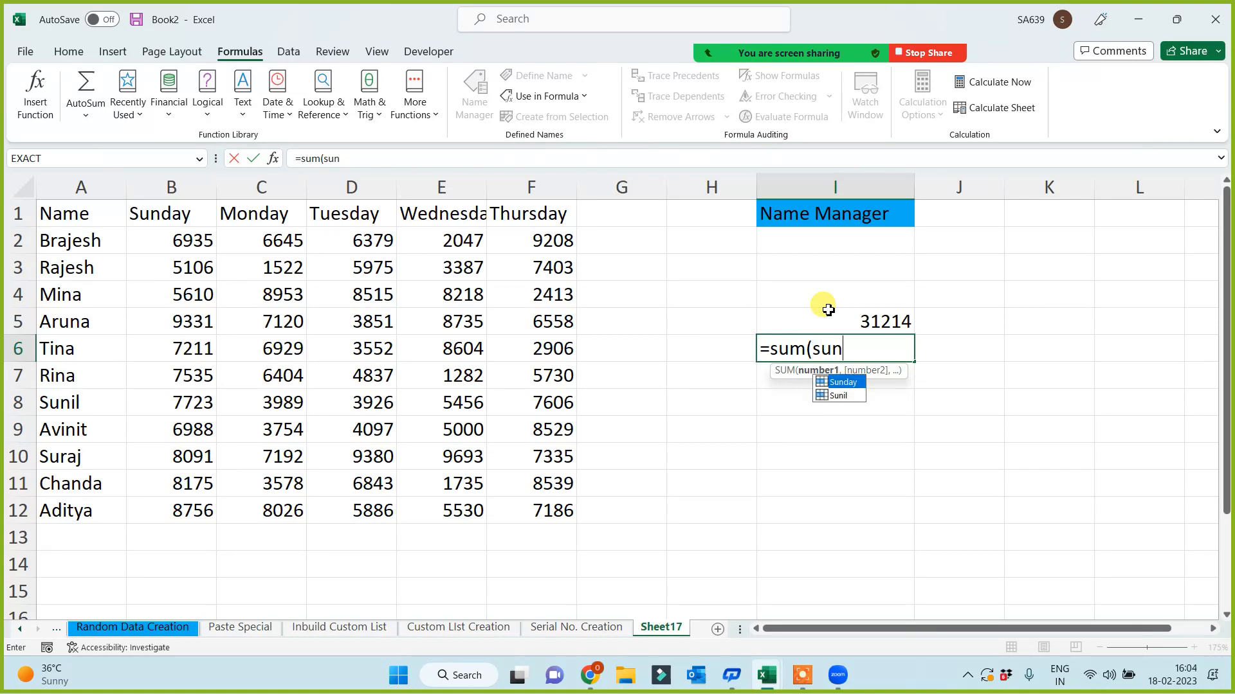
pyautogui.press('Tab')
pyautogui.write(')')
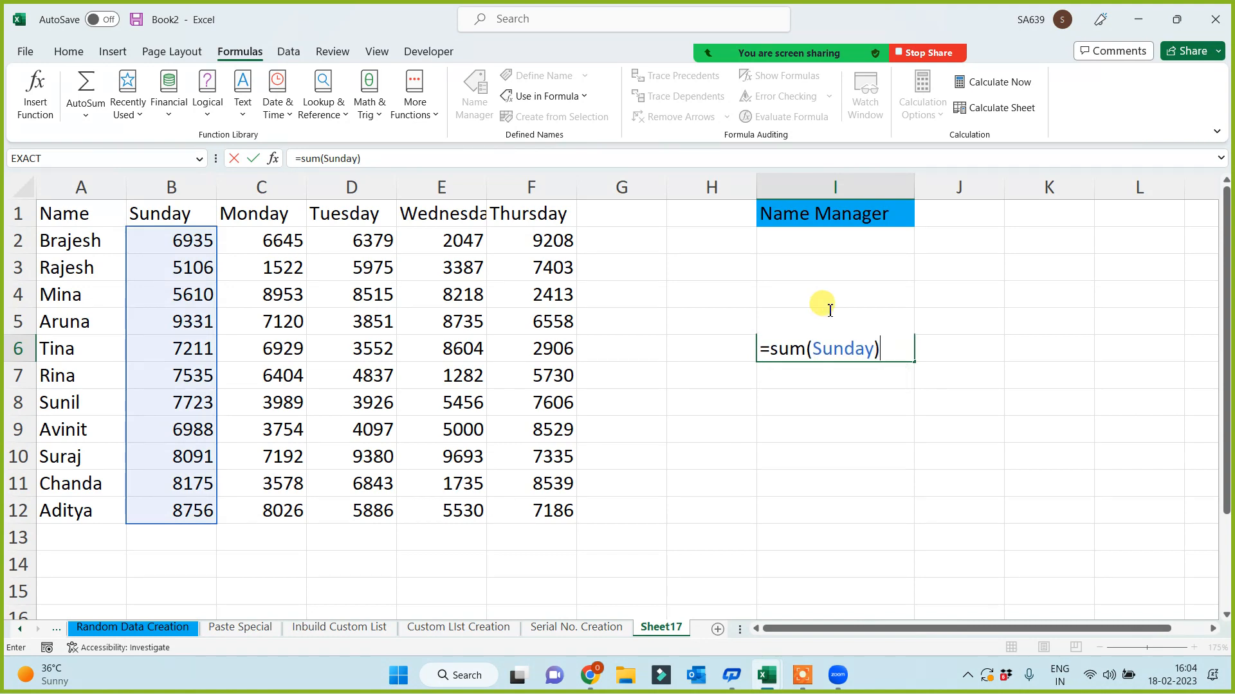
pyautogui.press('Return')
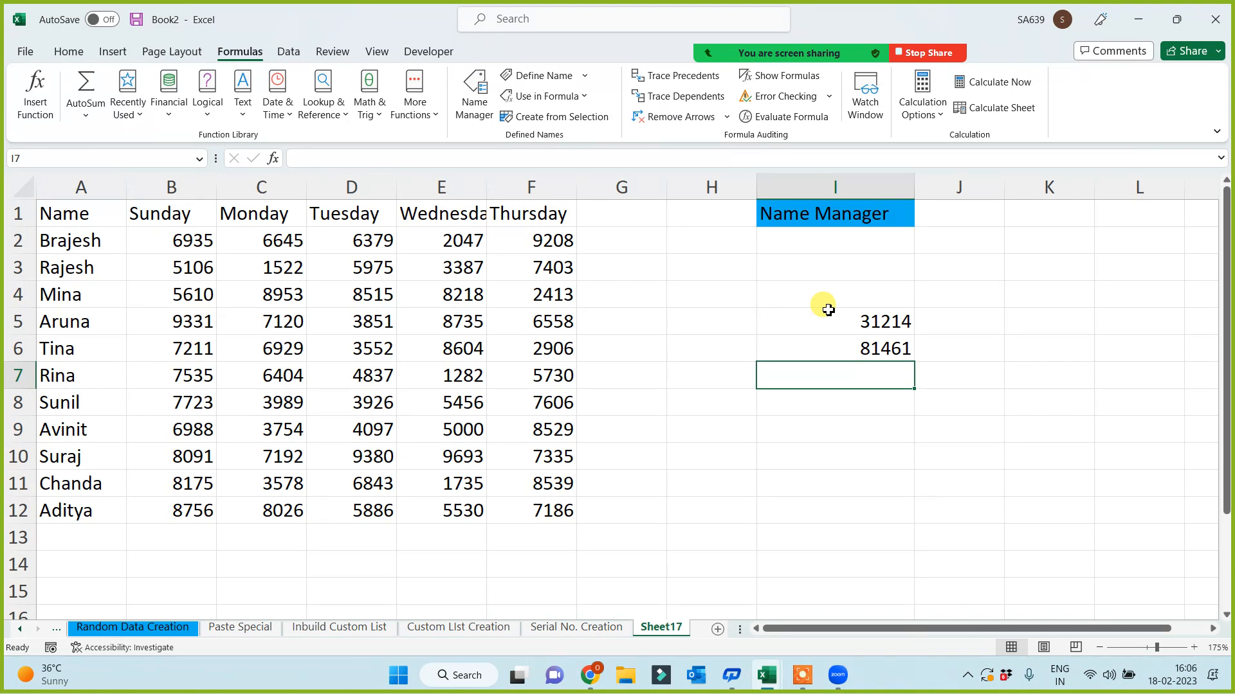
pyautogui.click(827, 490)
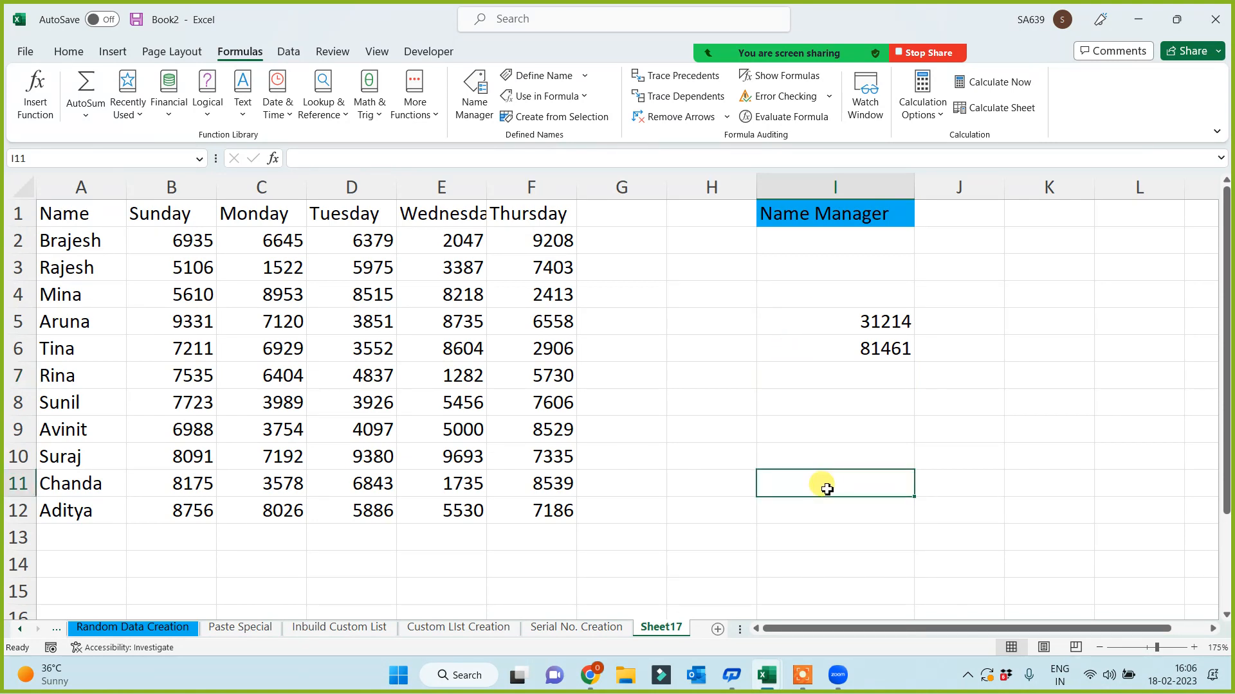
pyautogui.moveTo(855, 294); pyautogui.dragTo(857, 378)
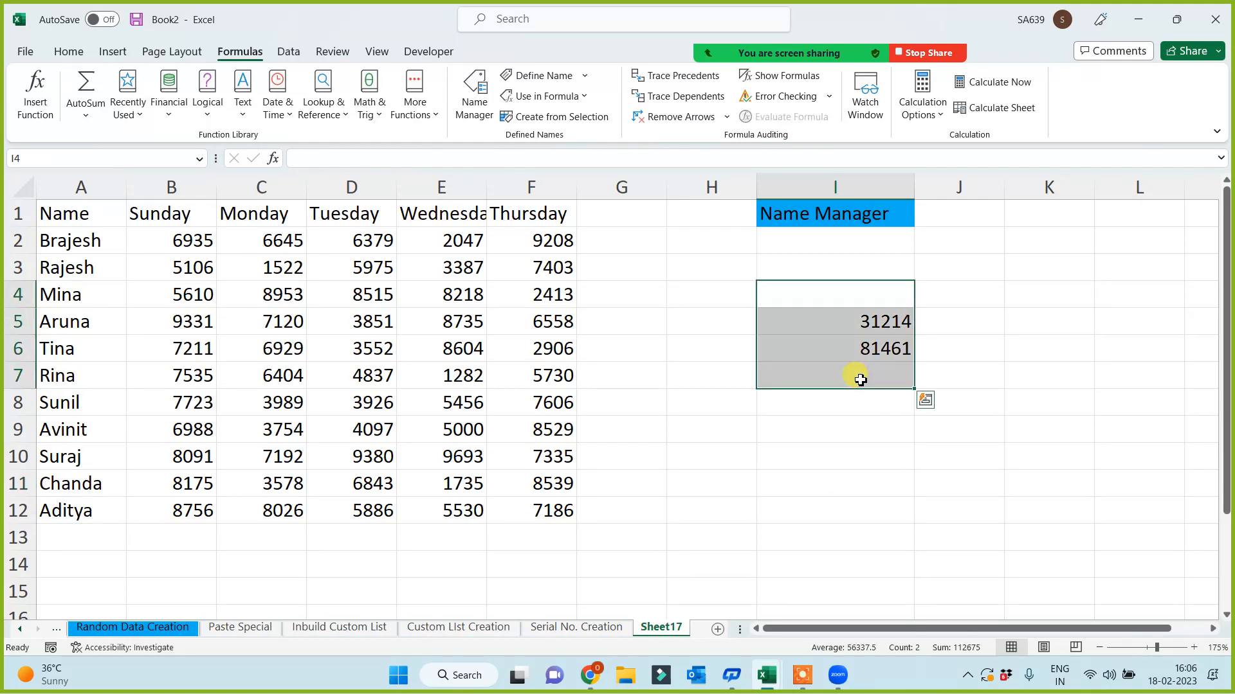
# - Clear the test totals in I5:I6 and minimize Excel to show the desktop
pyautogui.press('Delete')
pyautogui.click(817, 435)
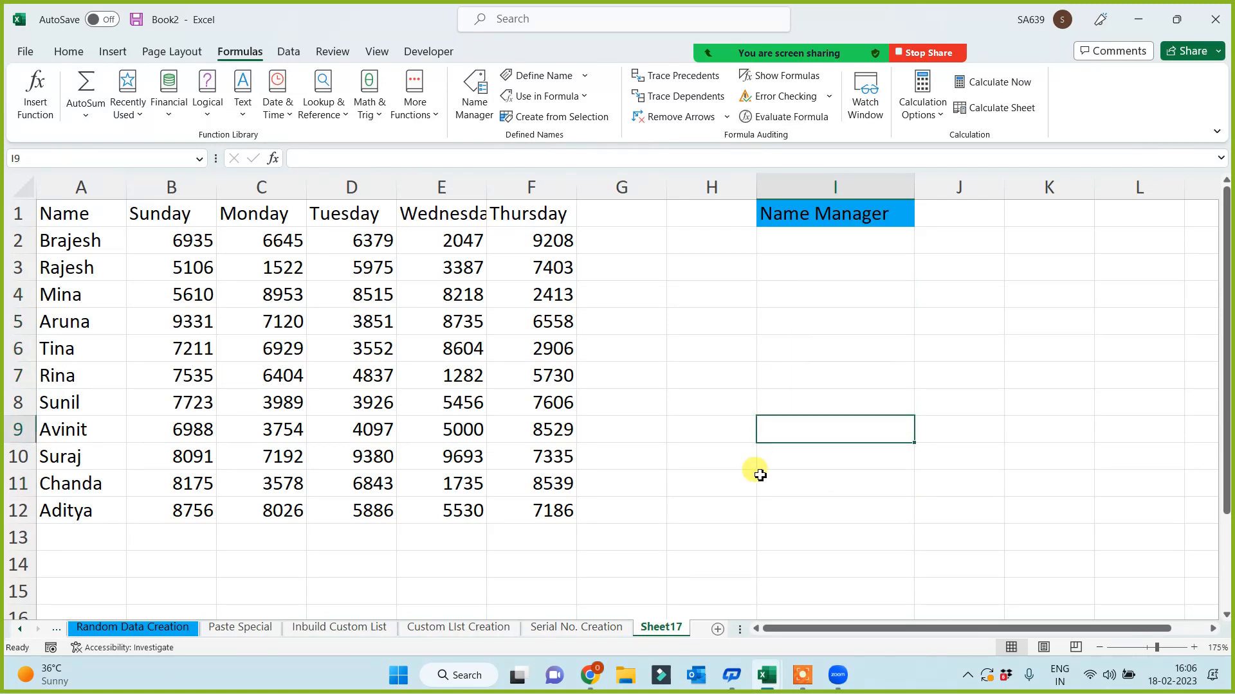
pyautogui.press('super+d')
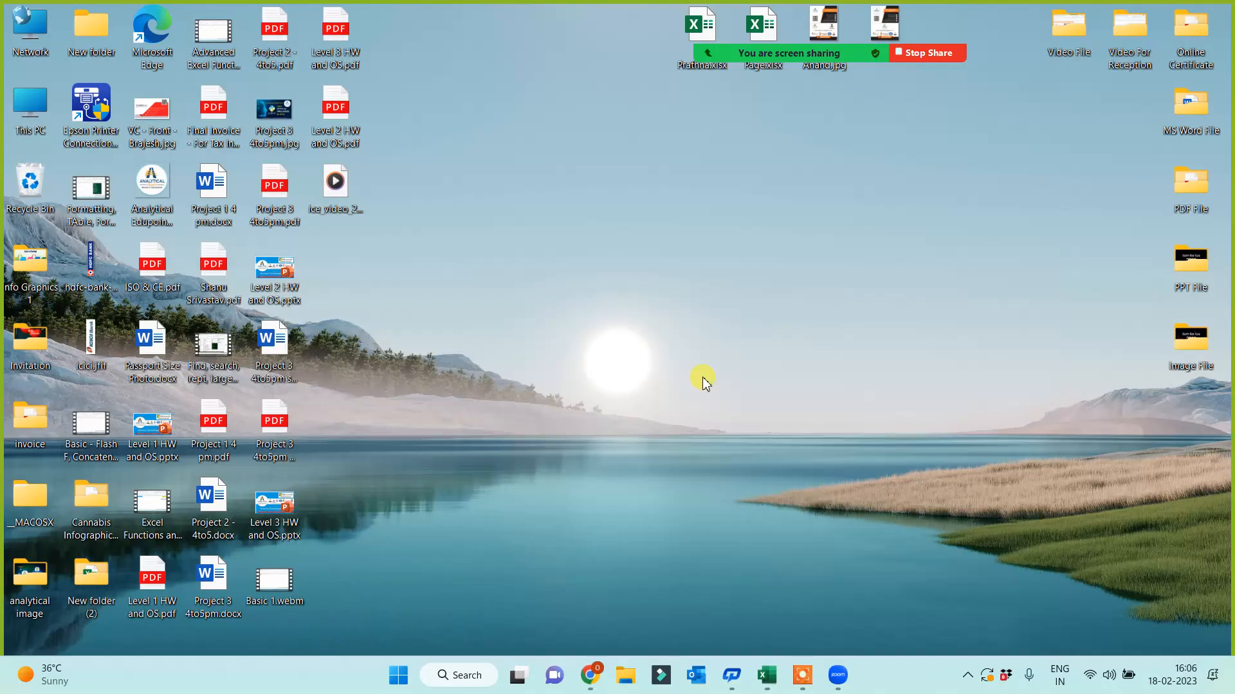
pyautogui.moveTo(801, 39)
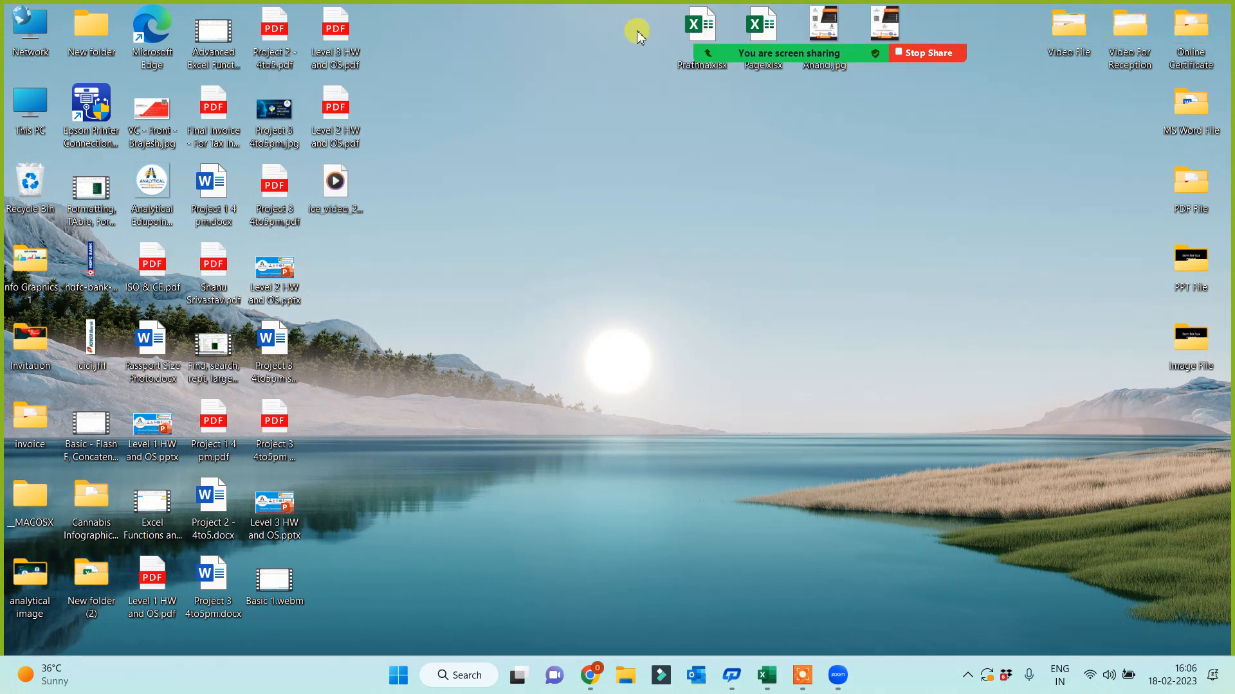
pyautogui.moveTo(438, 36); pyautogui.dragTo(417, 139)
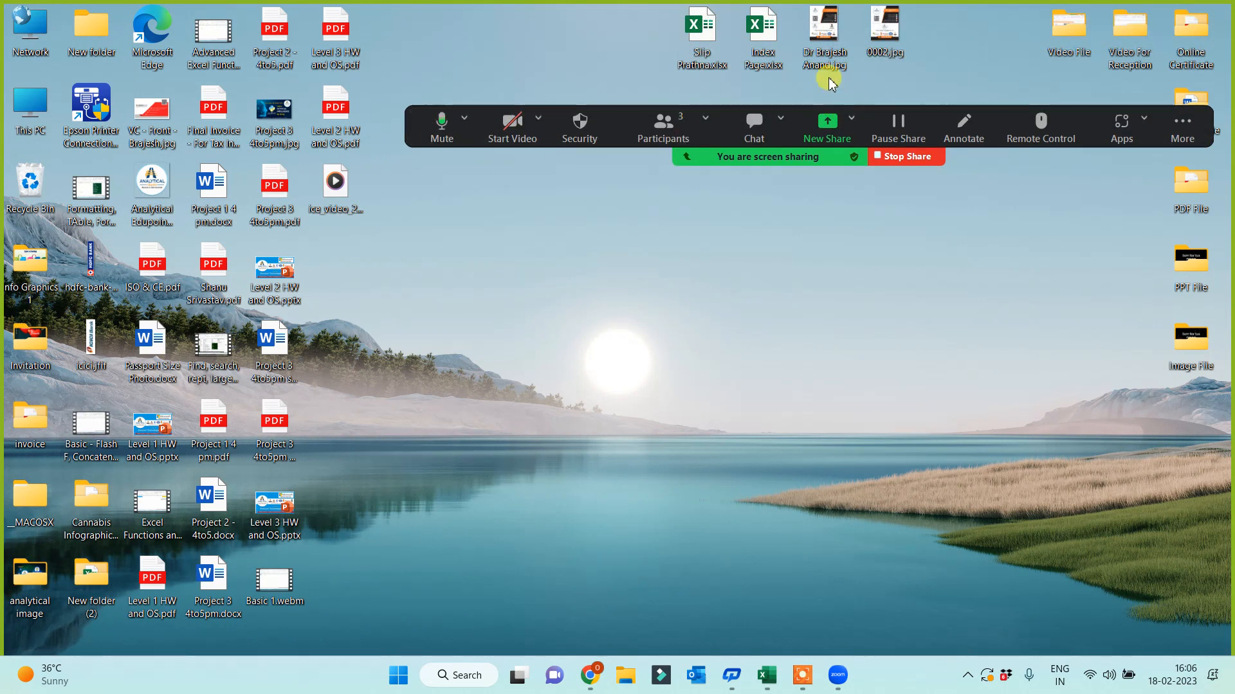
# - Open Index Page.xlsx and follow its Tab Options link to open Tab Options for All.xlsx
pyautogui.doubleClick(772, 36)
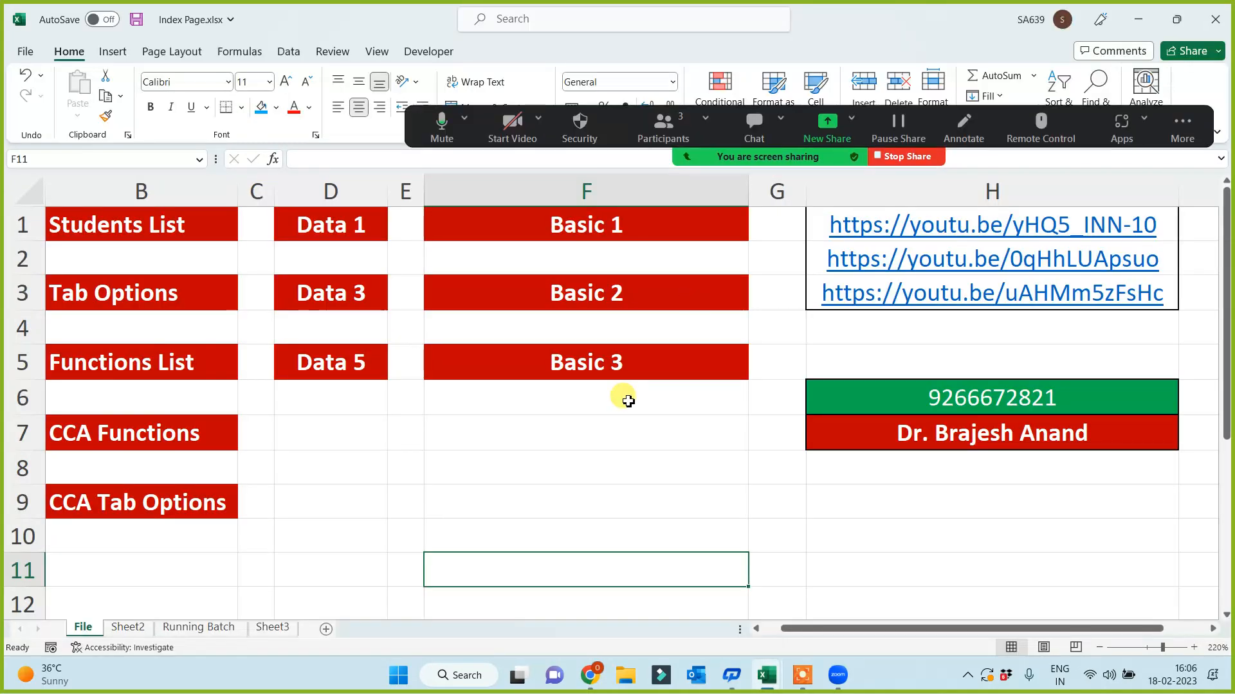
pyautogui.click(103, 364)
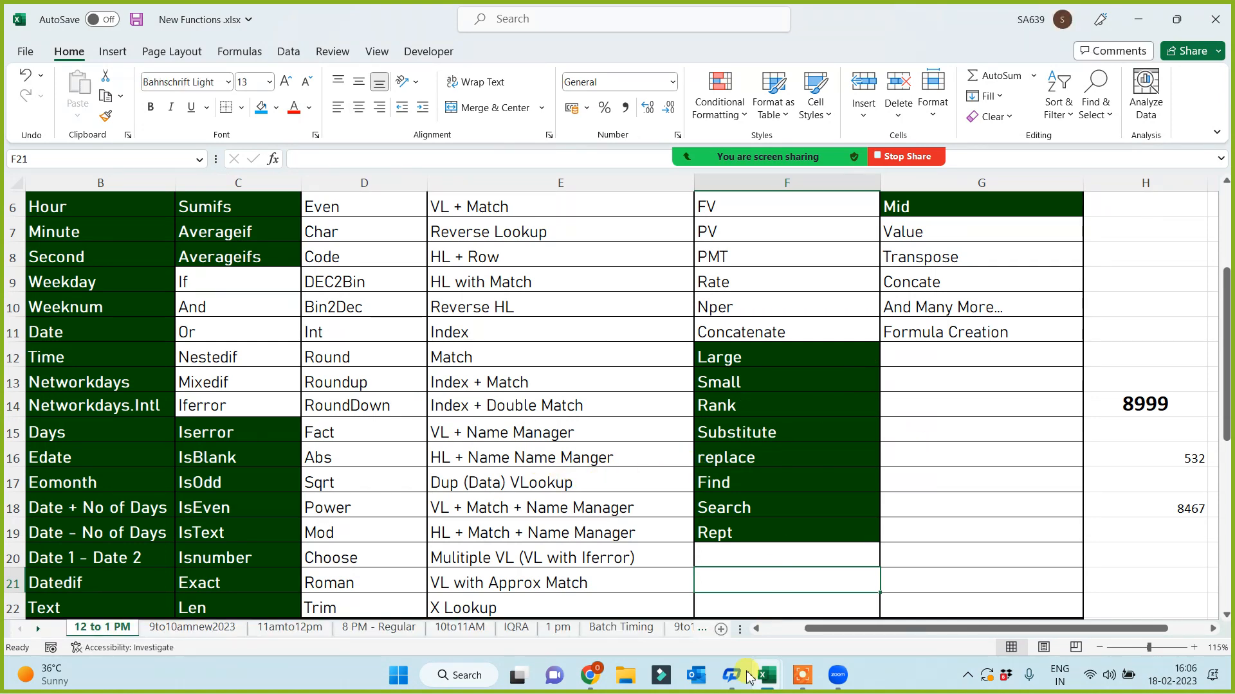
pyautogui.moveTo(768, 686)
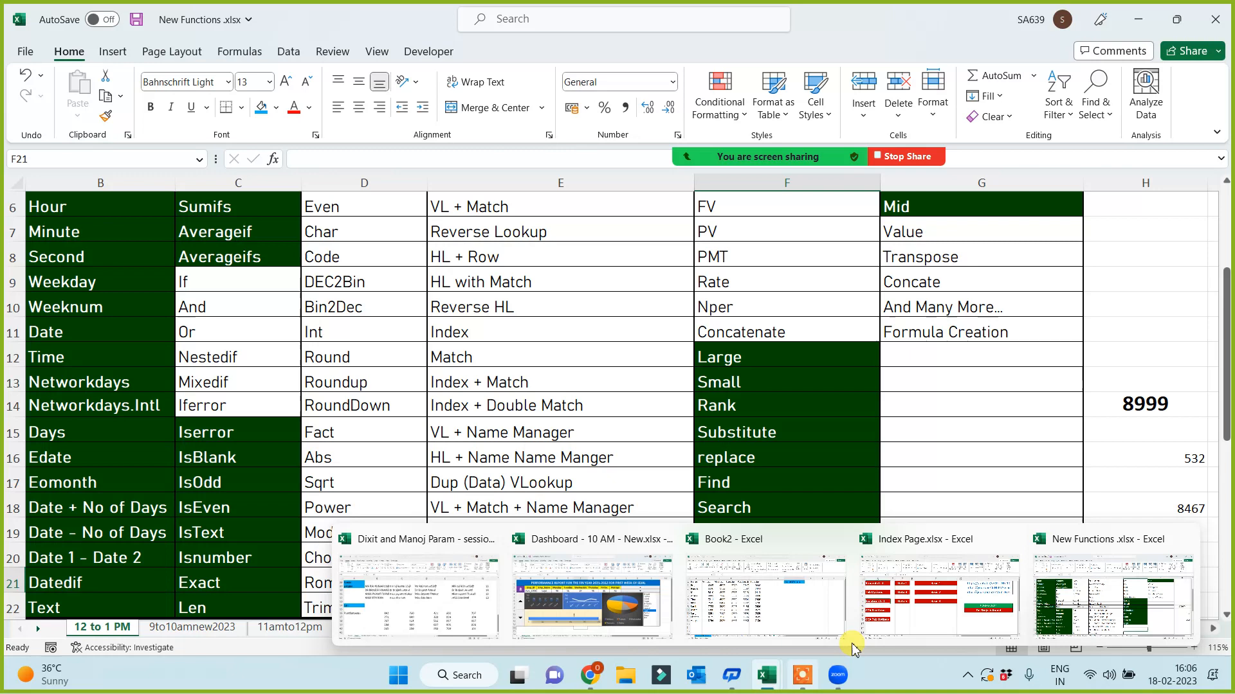
pyautogui.click(904, 618)
pyautogui.click(102, 294)
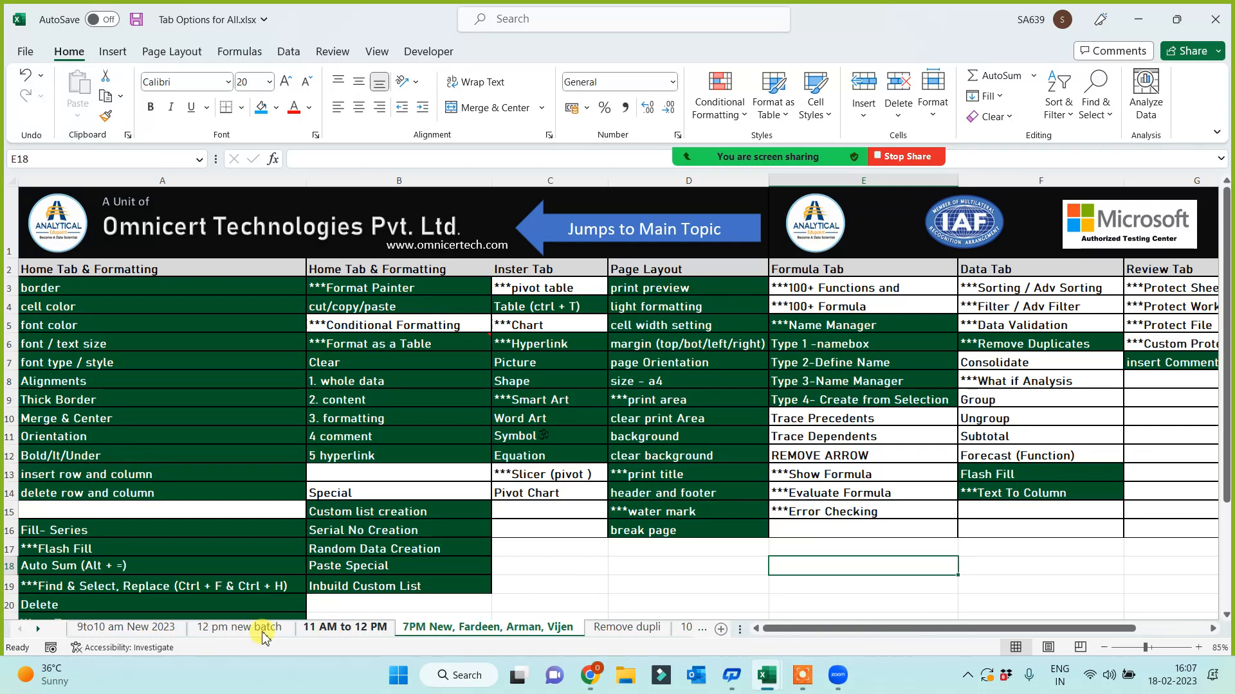
# - Bring up the Move or Copy dialog for the 9to10 am New 2023 sheet
pyautogui.click(111, 634)
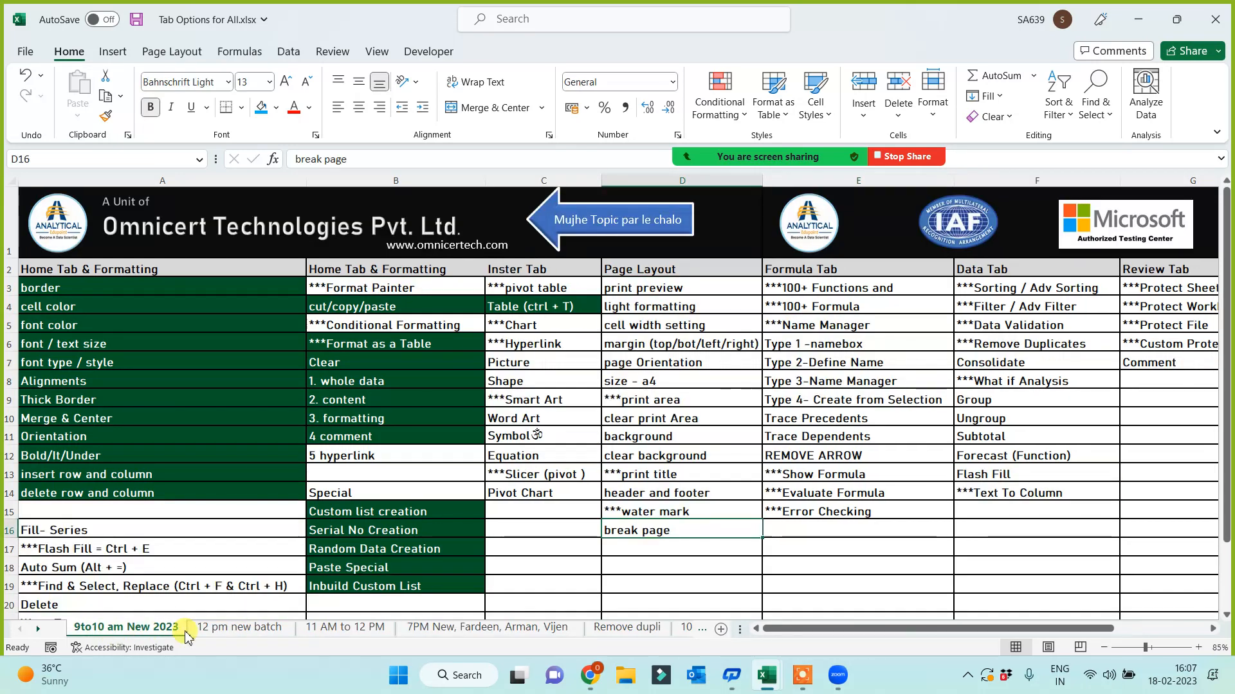
pyautogui.scroll(-1, 379, 627)
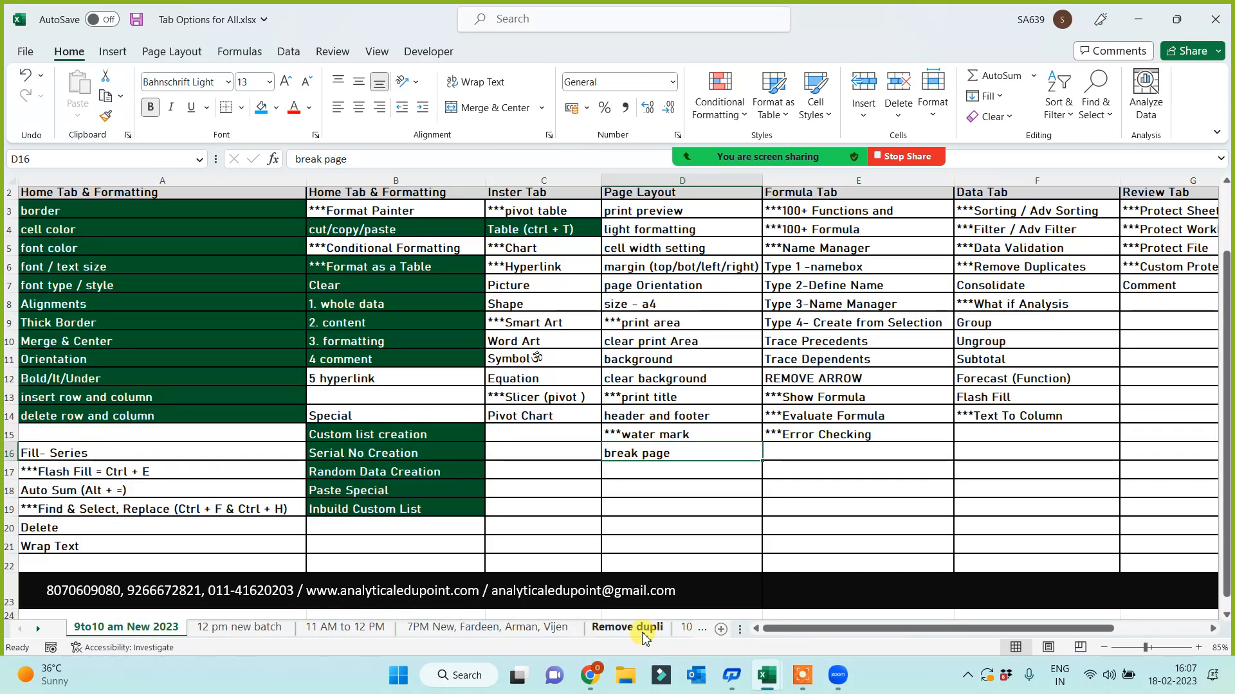
pyautogui.scroll(-2, 502, 605)
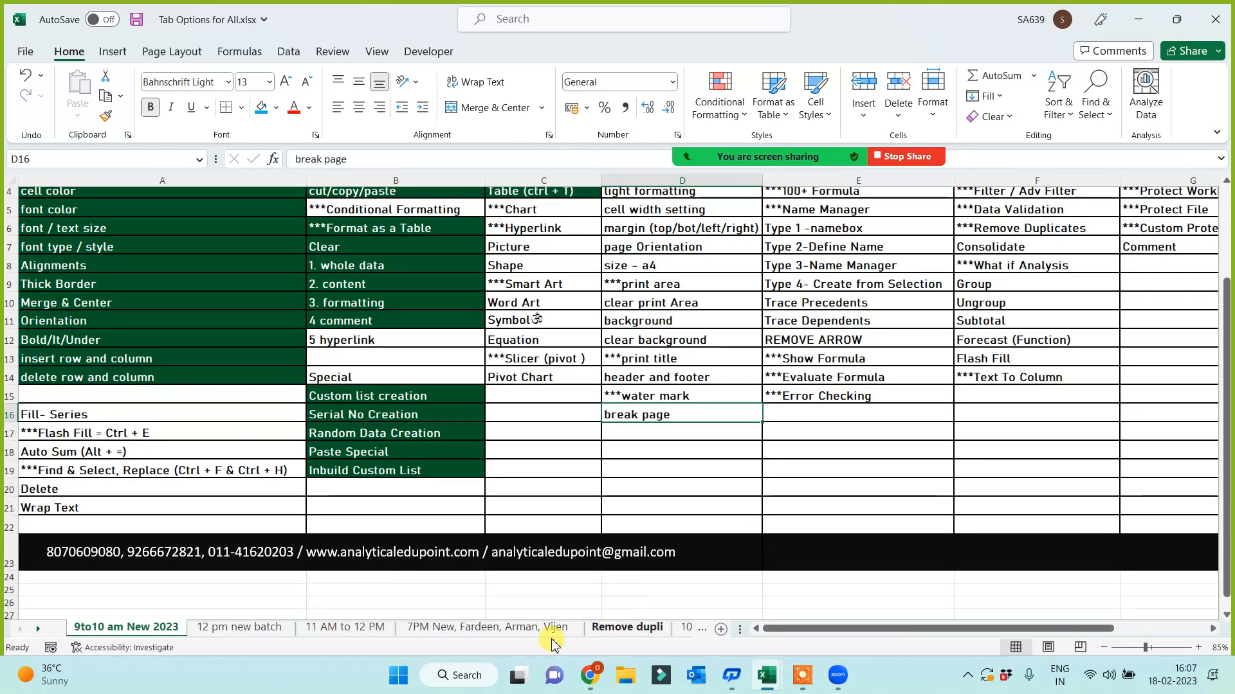
pyautogui.rightClick(139, 632)
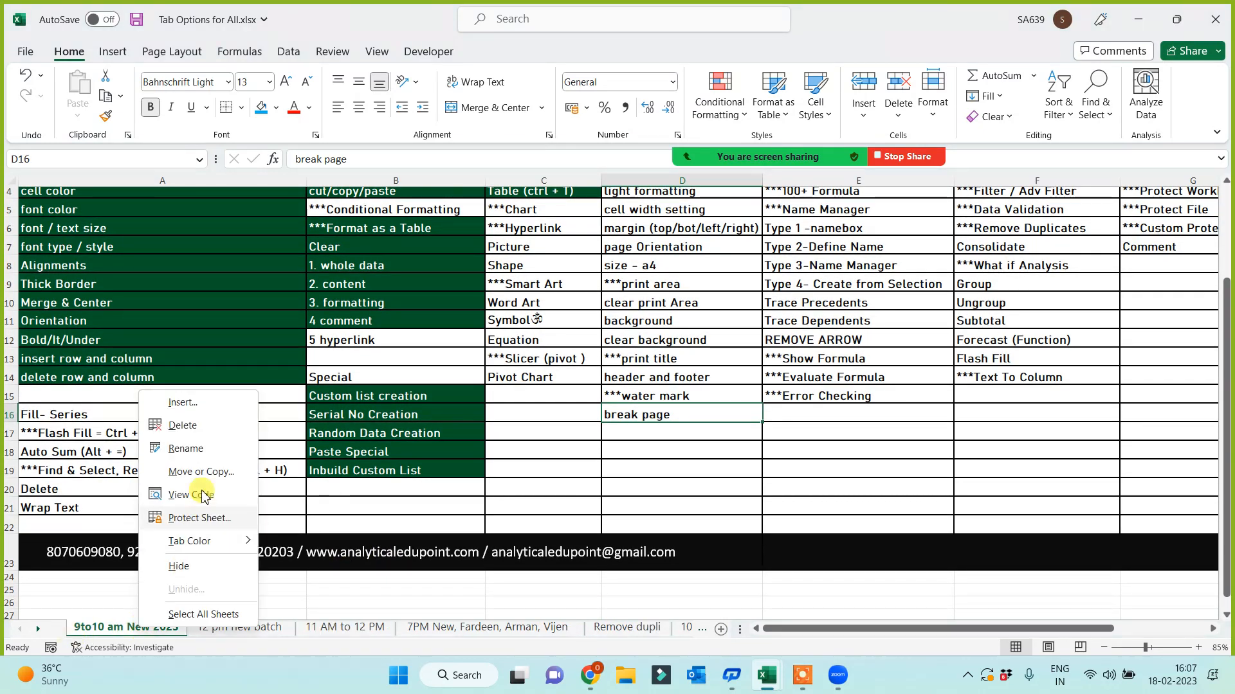
pyautogui.click(206, 473)
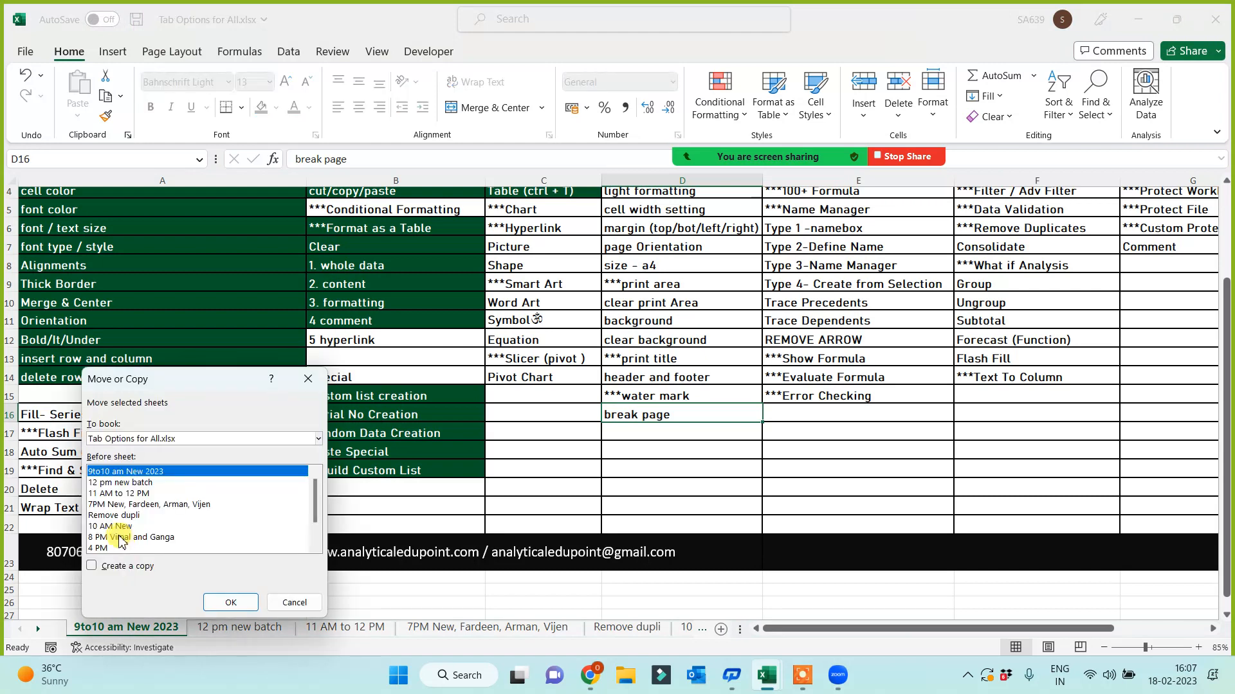
# - Copy the 9to10 am New 2023 sheet and rename the copy Test
pyautogui.click(91, 566)
pyautogui.click(250, 603)
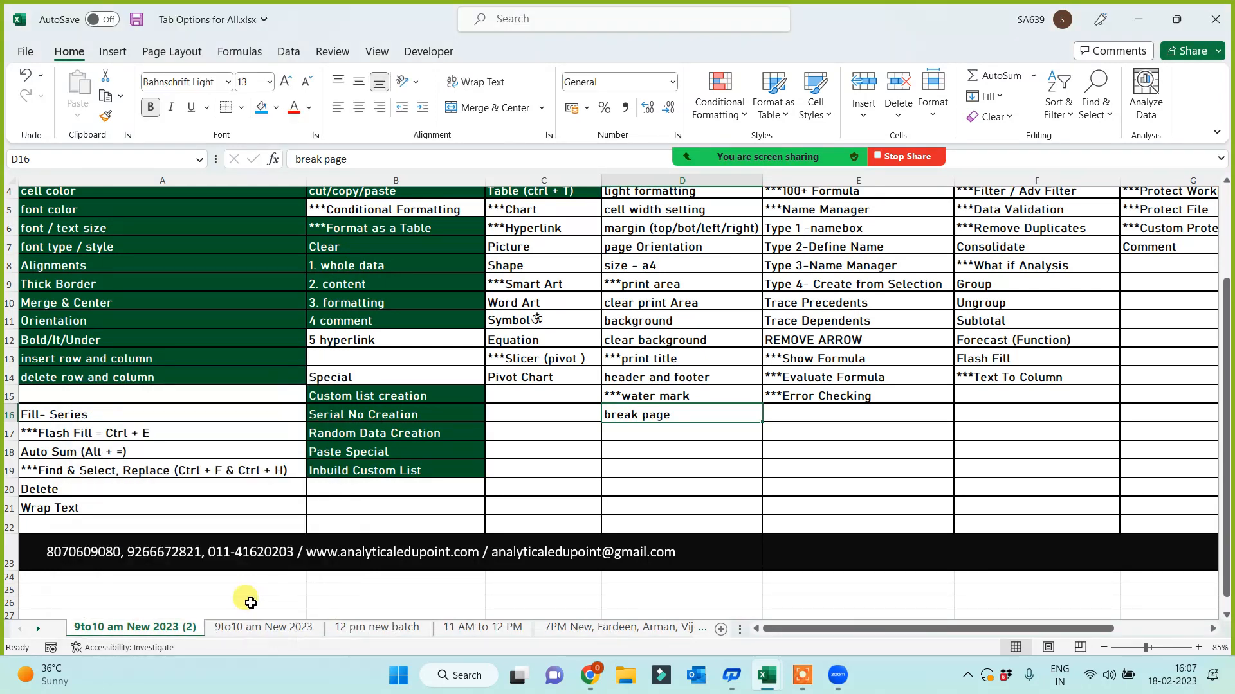
pyautogui.doubleClick(140, 627)
pyautogui.press('Return')
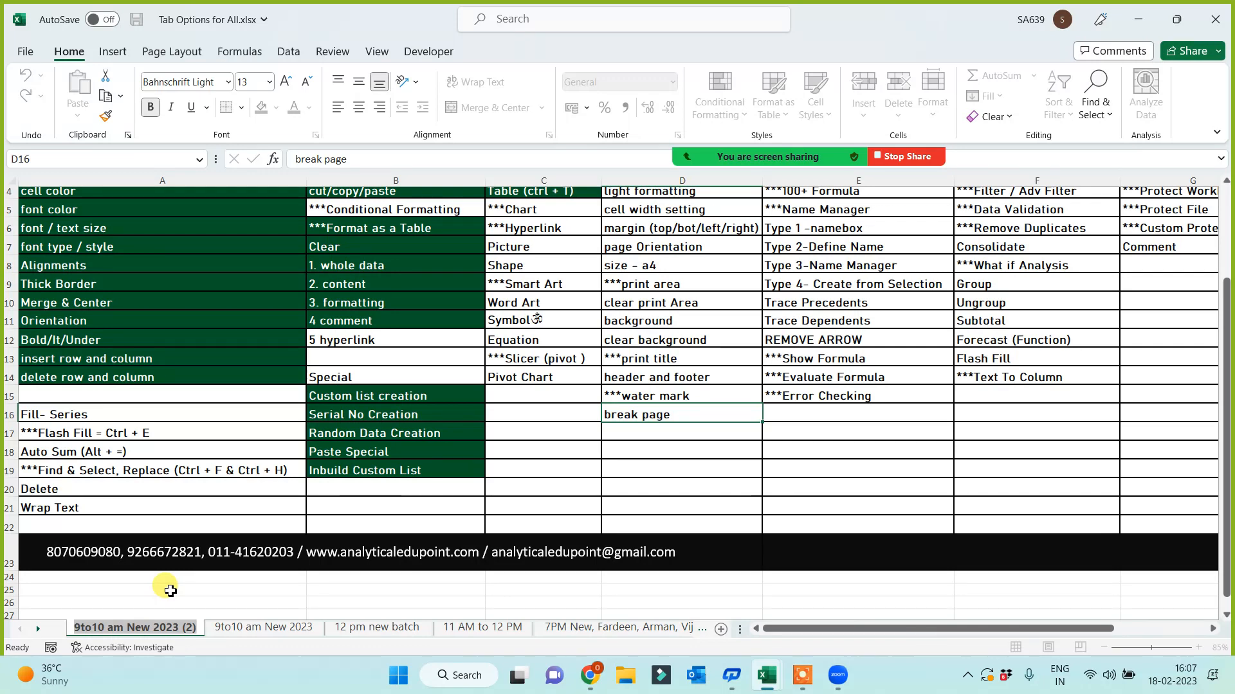
pyautogui.write('Test')
pyautogui.press('Return')
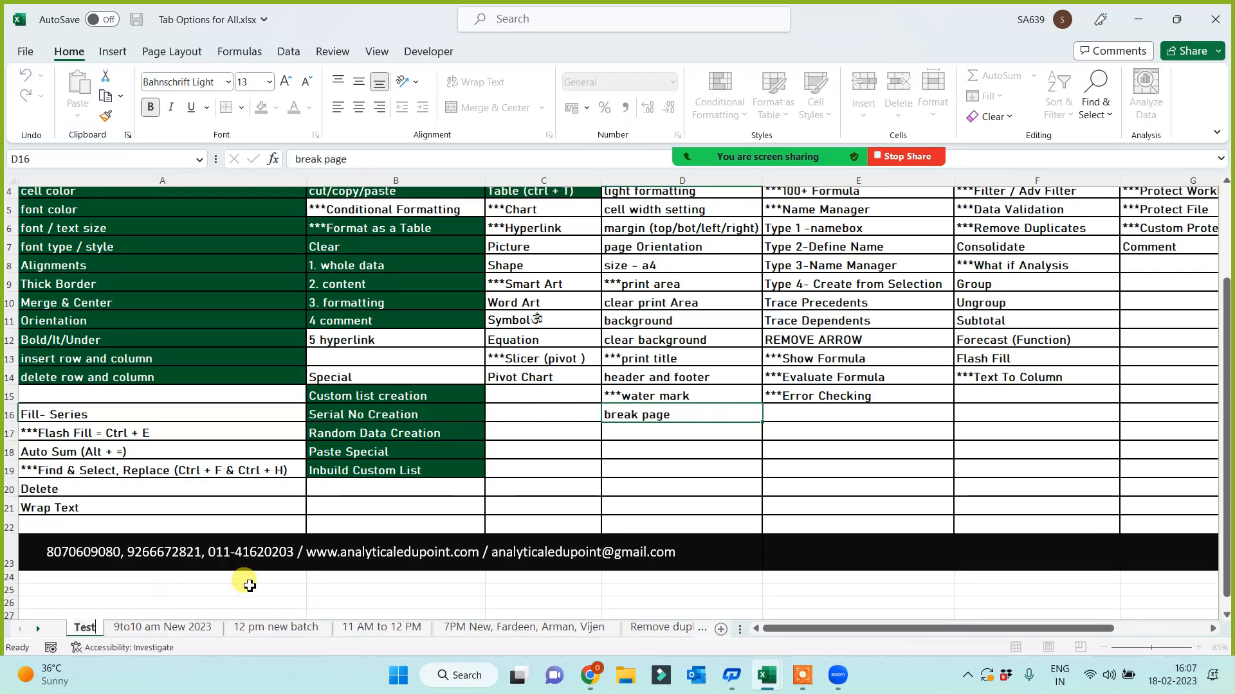
# - Select the plain cells D10:D11 on the Test sheet as a formatting source
pyautogui.click(170, 588)
pyautogui.scroll(1, 536, 485)
pyautogui.moveTo(662, 429); pyautogui.dragTo(663, 417)
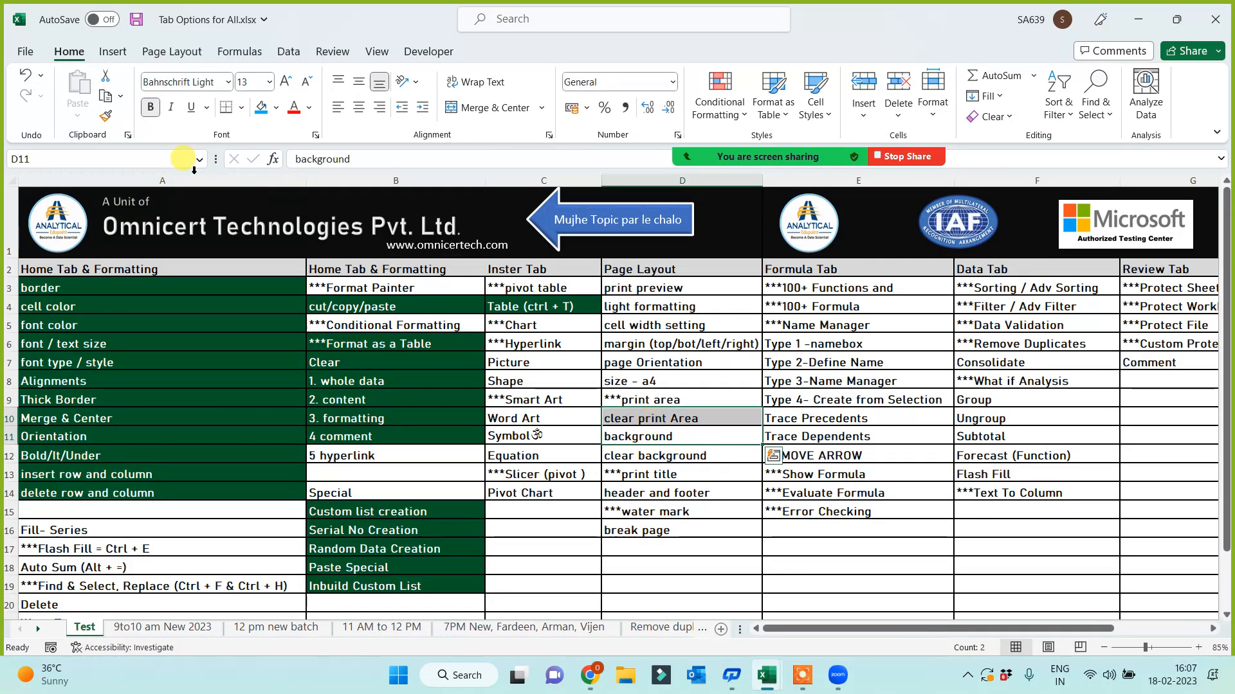
# - Paint D10:D11's plain formatting over A3:C19 to remove the green fills
pyautogui.click(106, 116)
pyautogui.moveTo(95, 287)
pyautogui.mouseDown()
pyautogui.moveTo(424, 569)
pyautogui.moveTo(566, 572)
pyautogui.moveTo(553, 579)
pyautogui.mouseUp()
pyautogui.click(683, 558)
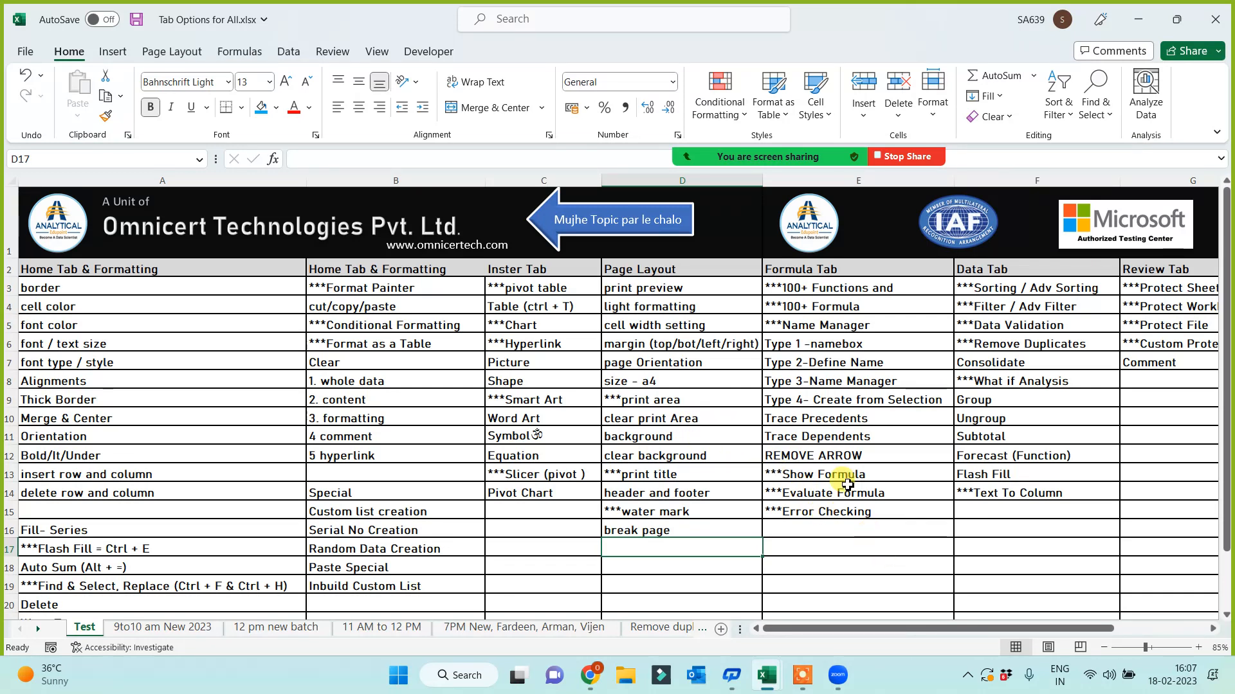
# - Fill E5:E9 and B14:B19 (Special through Inbuild Custom List) with blue
pyautogui.moveTo(800, 325); pyautogui.dragTo(797, 404)
pyautogui.click(261, 107)
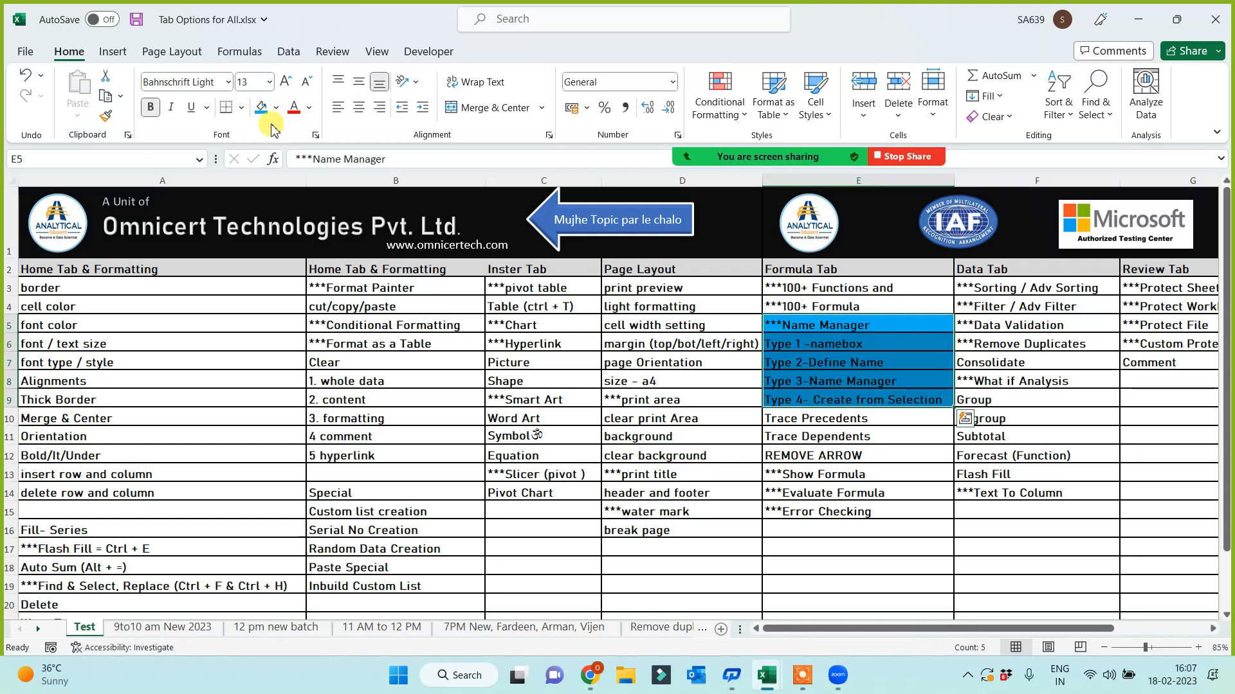
pyautogui.click(533, 473)
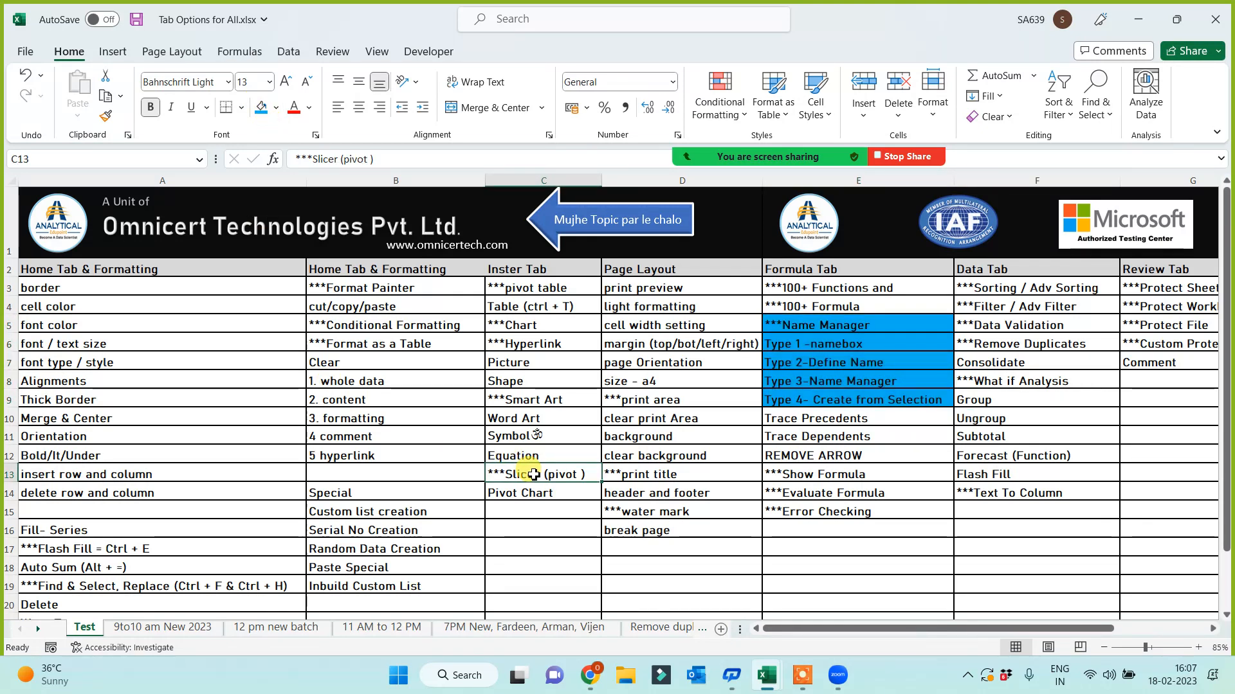
pyautogui.click(351, 493)
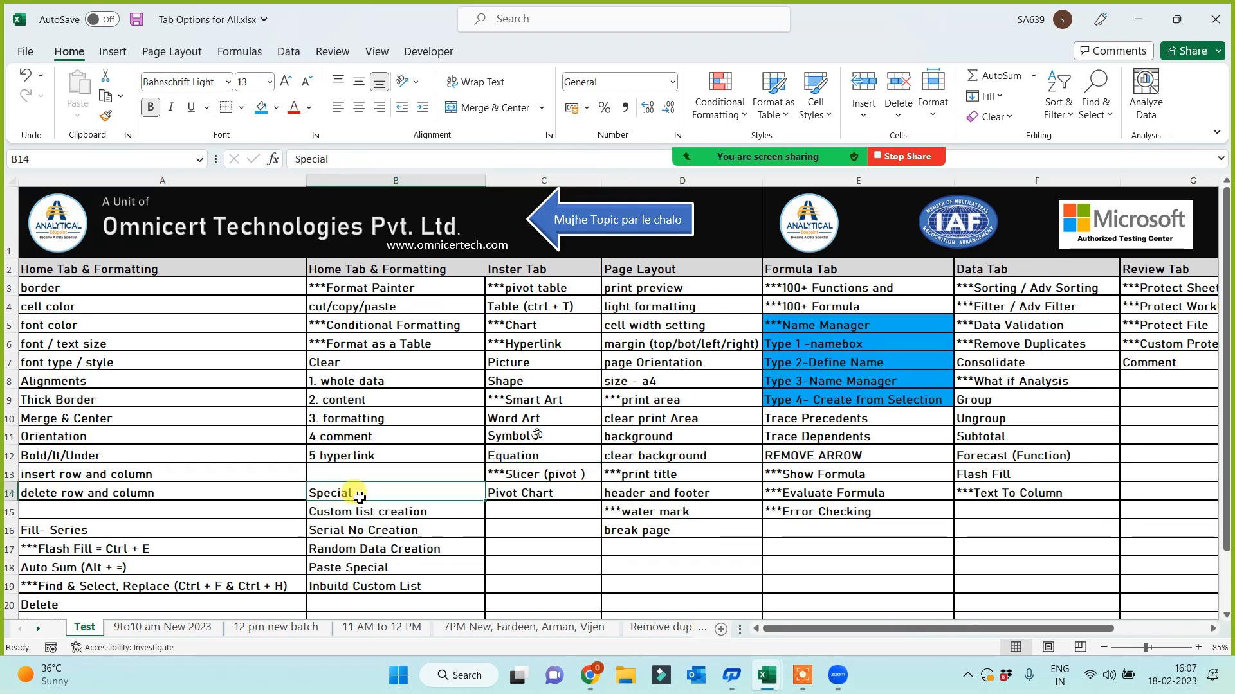
pyautogui.moveTo(371, 493); pyautogui.dragTo(366, 587)
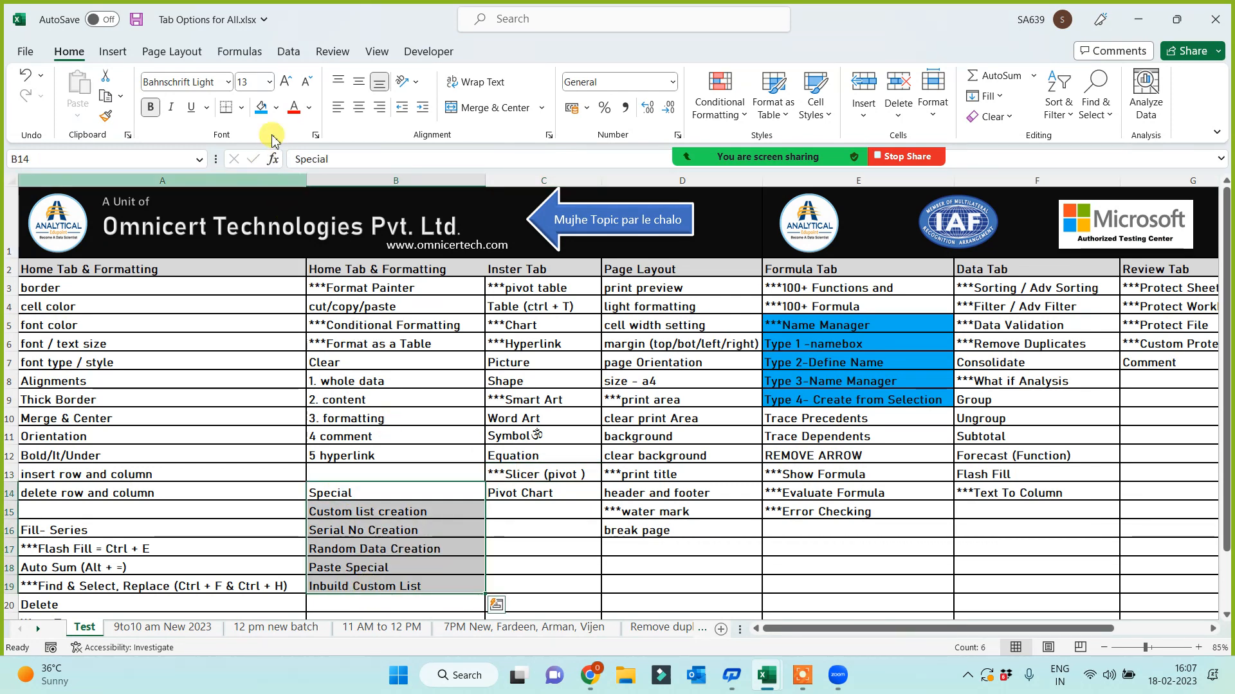
pyautogui.click(260, 109)
pyautogui.click(391, 509)
pyautogui.click(399, 551)
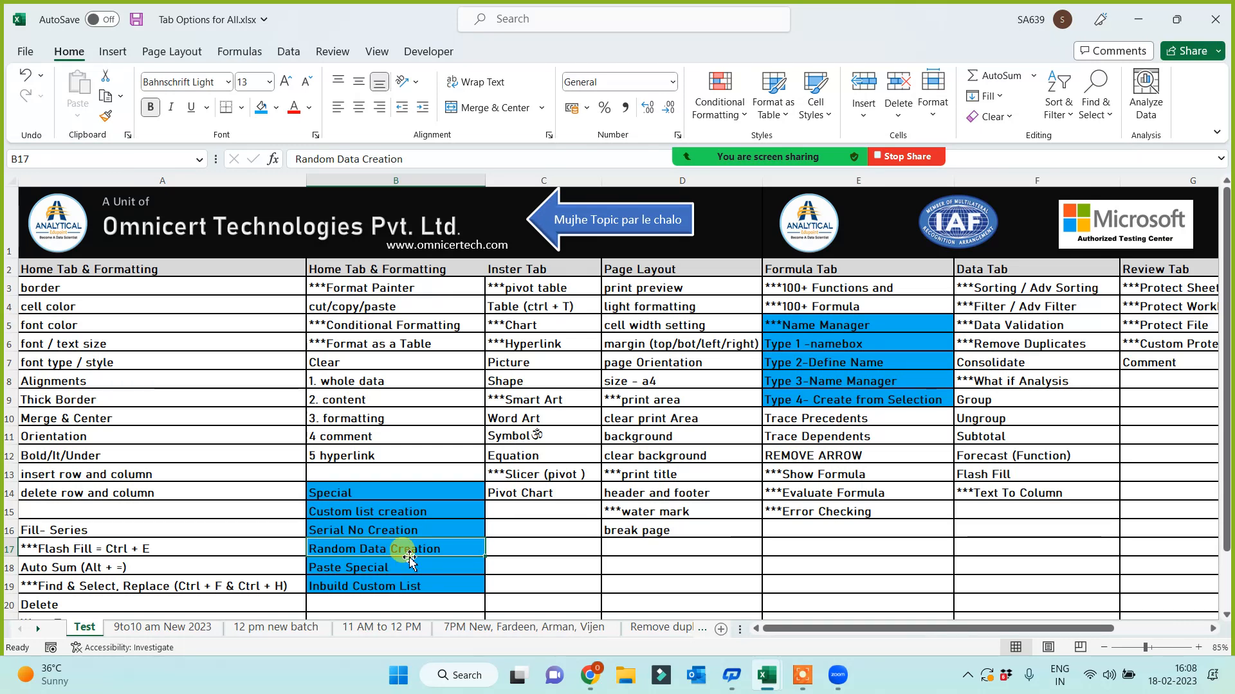
pyautogui.scroll(-1, 379, 565)
# - Enter 'Sheet Options' in cell B20
pyautogui.click(374, 568)
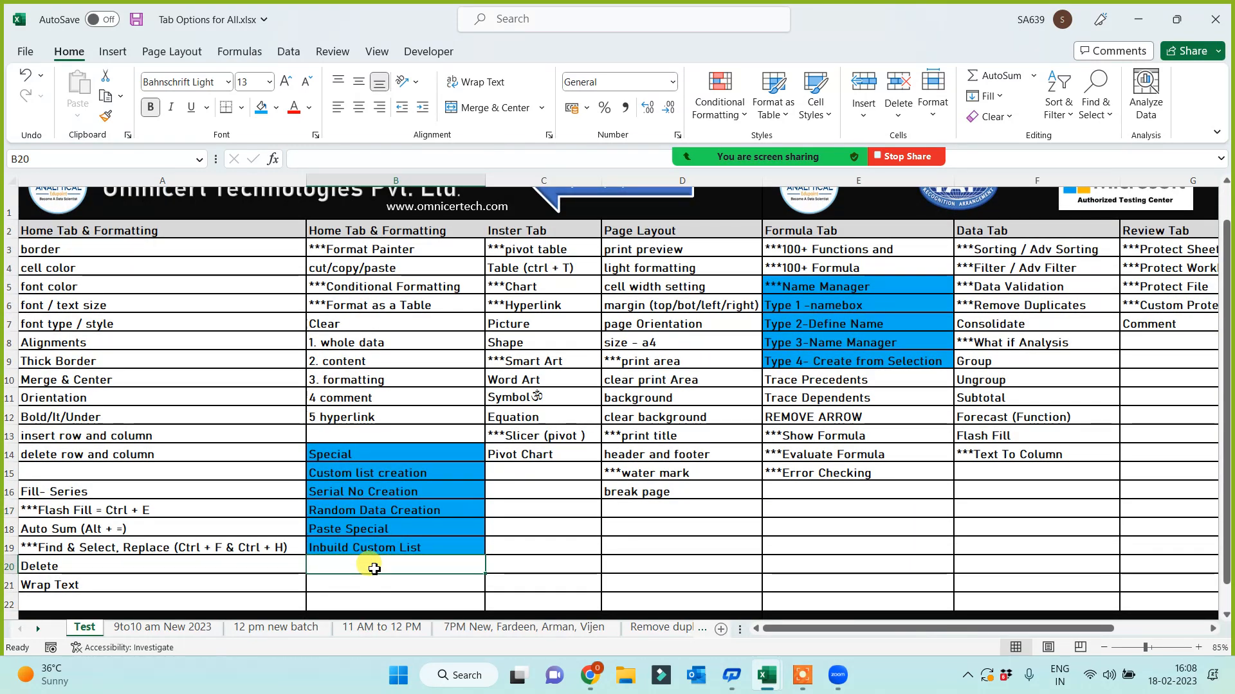
pyautogui.write('Shet')
pyautogui.press('BackSpace')
pyautogui.write('e')
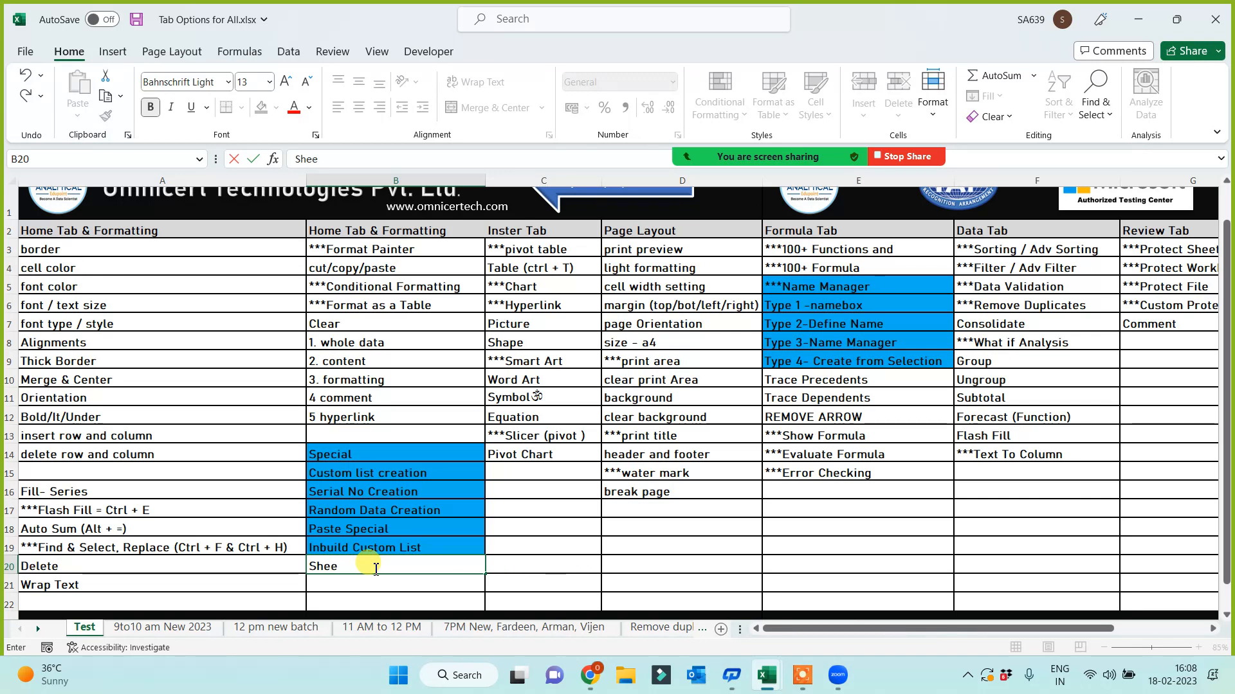
pyautogui.write('t Options')
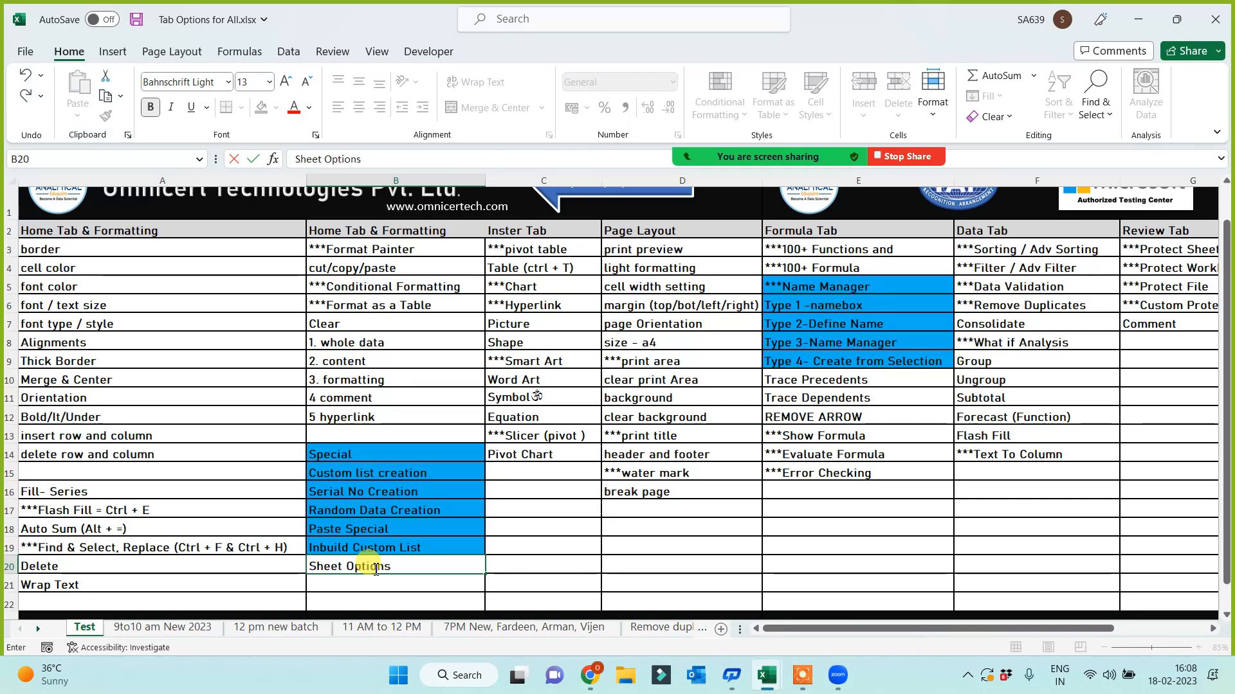
pyautogui.press('Return')
# - Copy B18's blue fill onto B20 with Format Painter
pyautogui.click(405, 525)
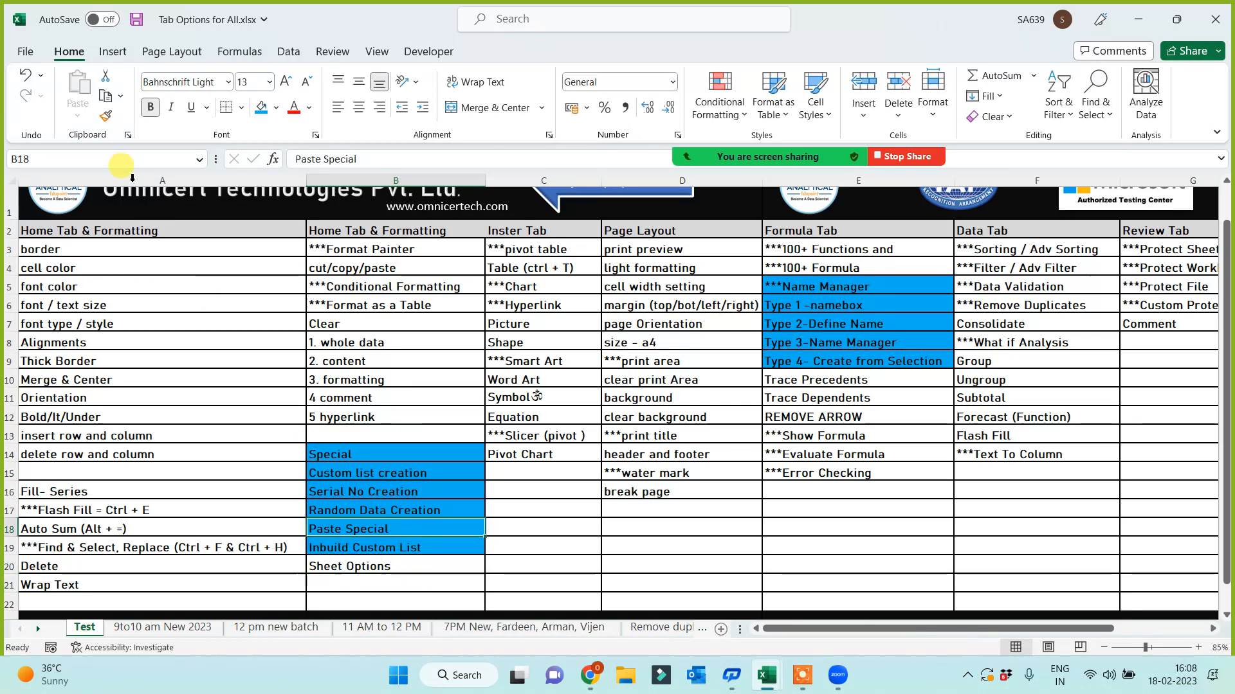
pyautogui.click(105, 116)
pyautogui.click(366, 571)
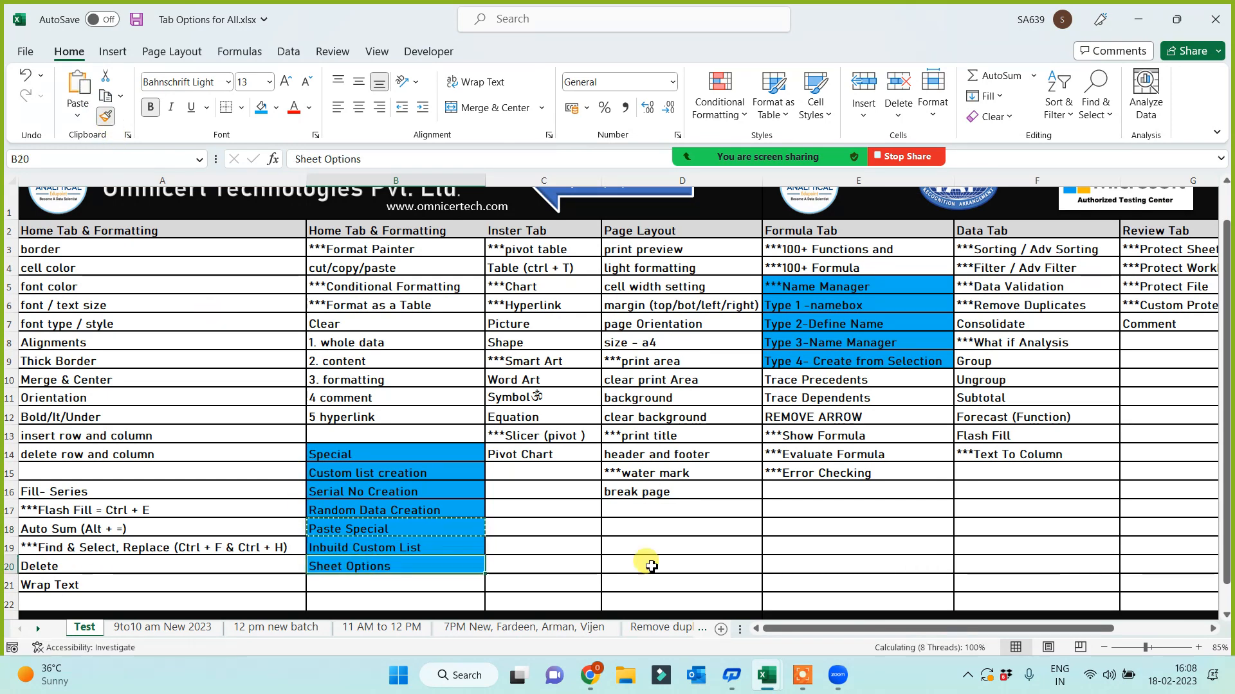
pyautogui.click(659, 554)
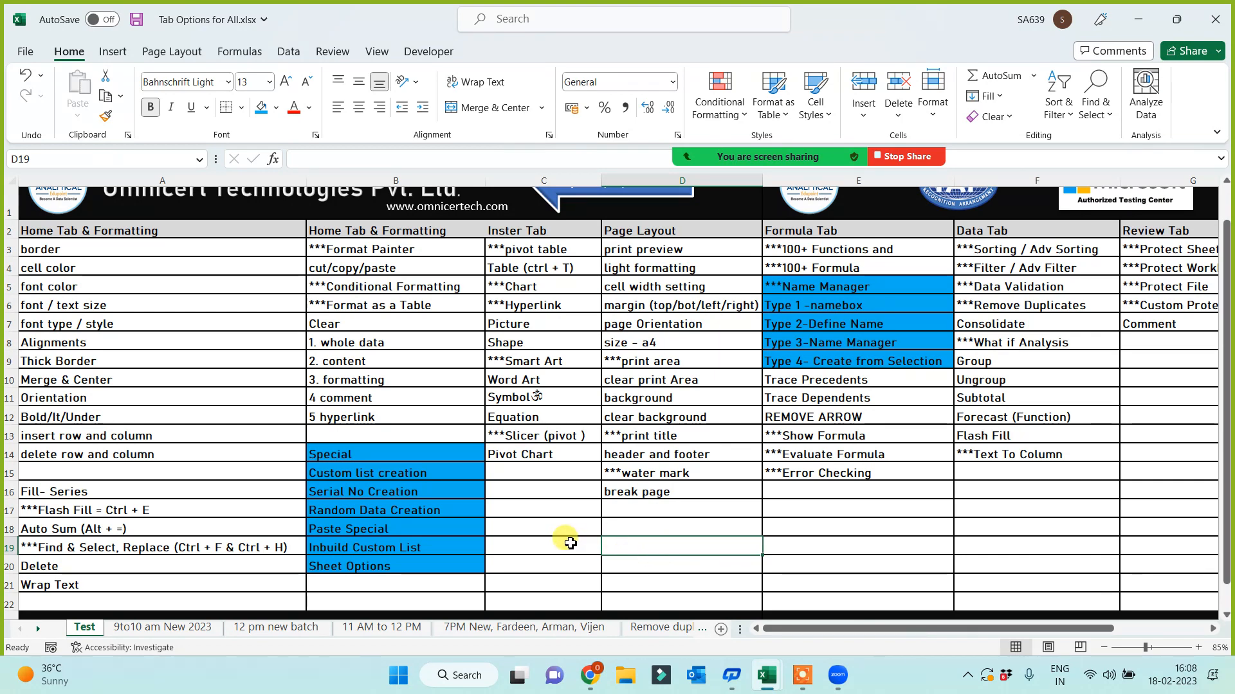
# - Save Tab Options for All.xlsx
pyautogui.scroll(1, 565, 537)
pyautogui.scroll(-1, 547, 551)
pyautogui.click(546, 553)
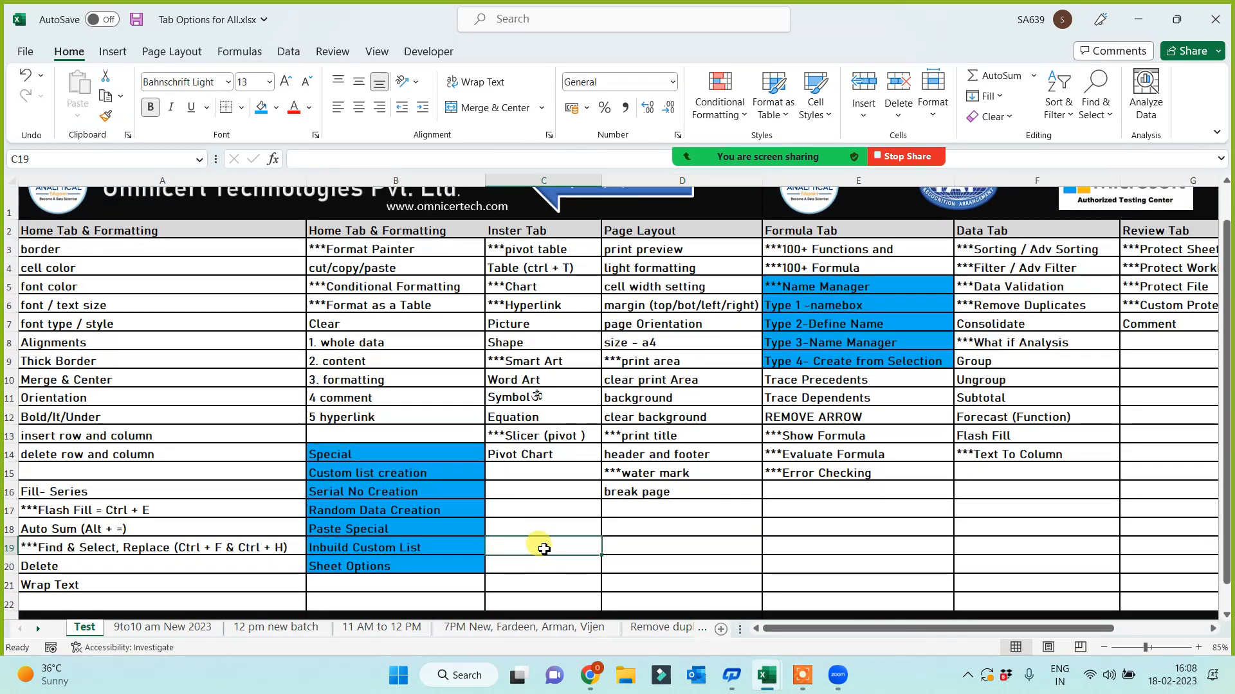
pyautogui.hotkey('ctrl', 's')
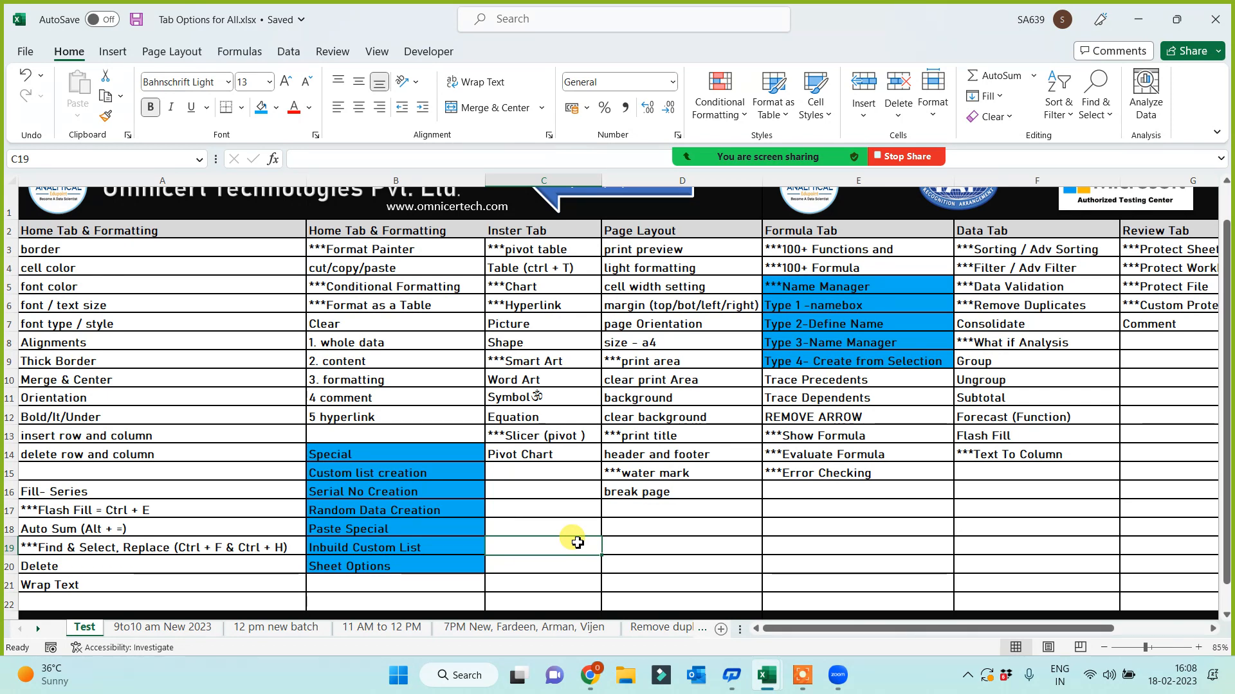
pyautogui.moveTo(770, 686)
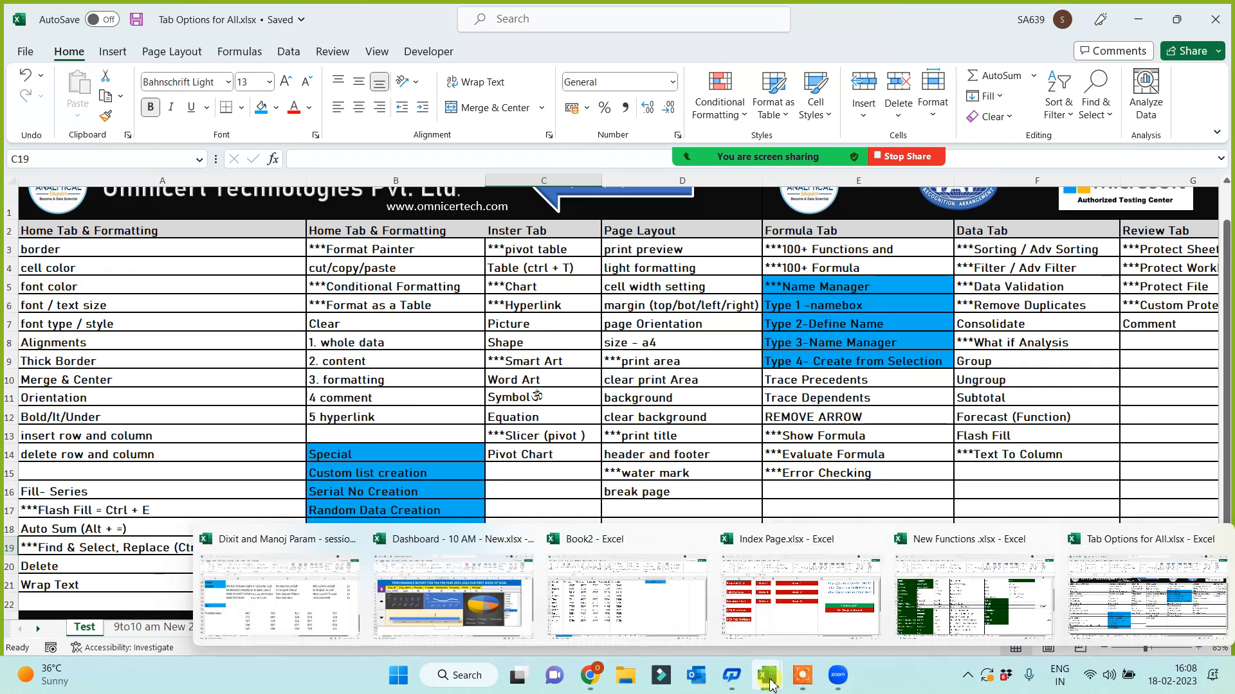
# - In Book2, rename Sheet17 to Name Manager and copy its A1:F12 table
pyautogui.click(629, 604)
pyautogui.click(715, 476)
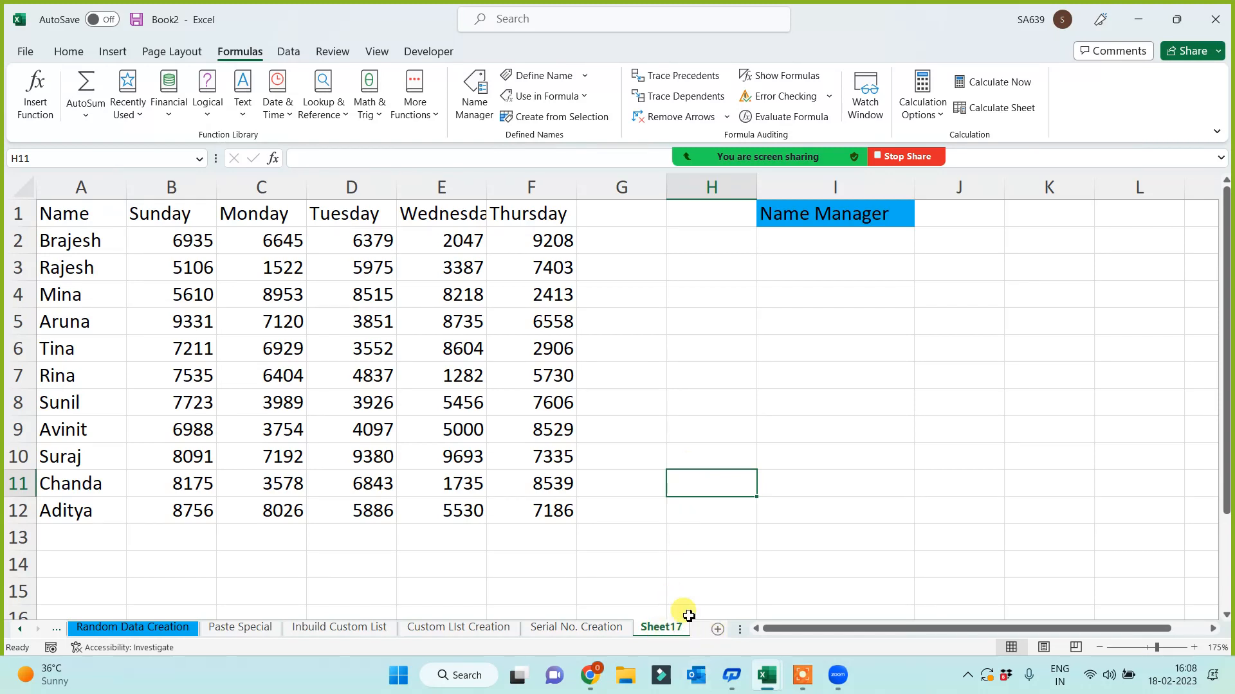
pyautogui.doubleClick(672, 628)
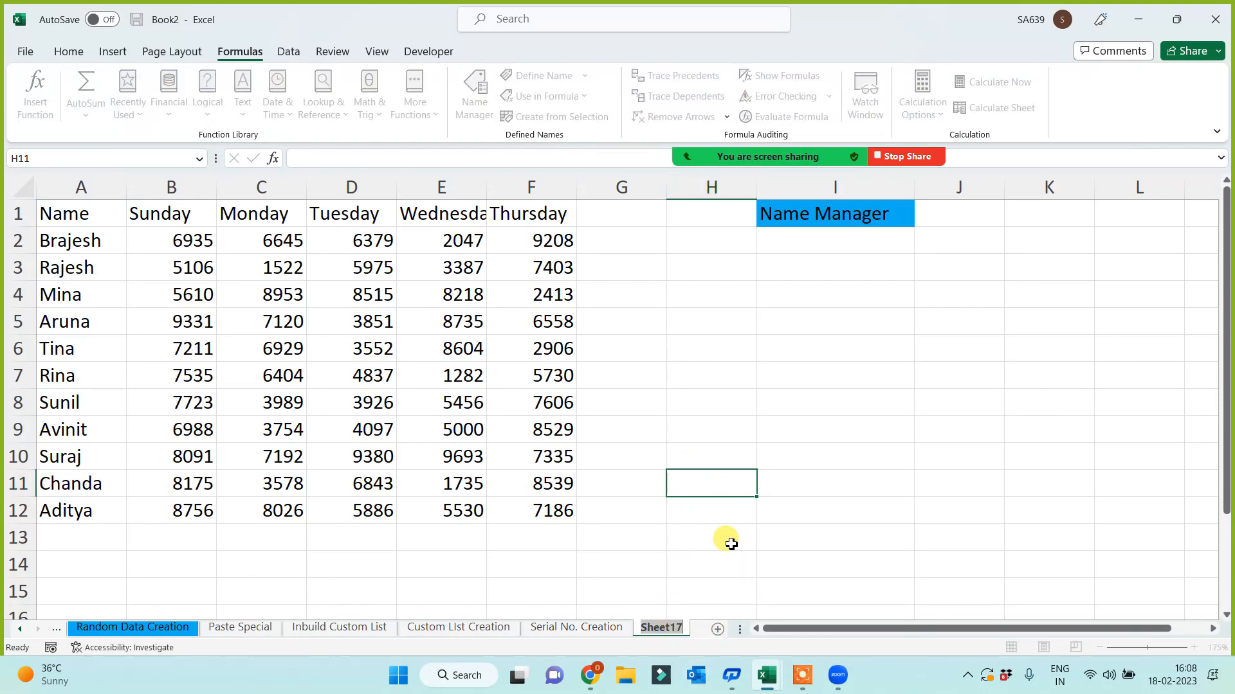
pyautogui.write('Name Manager')
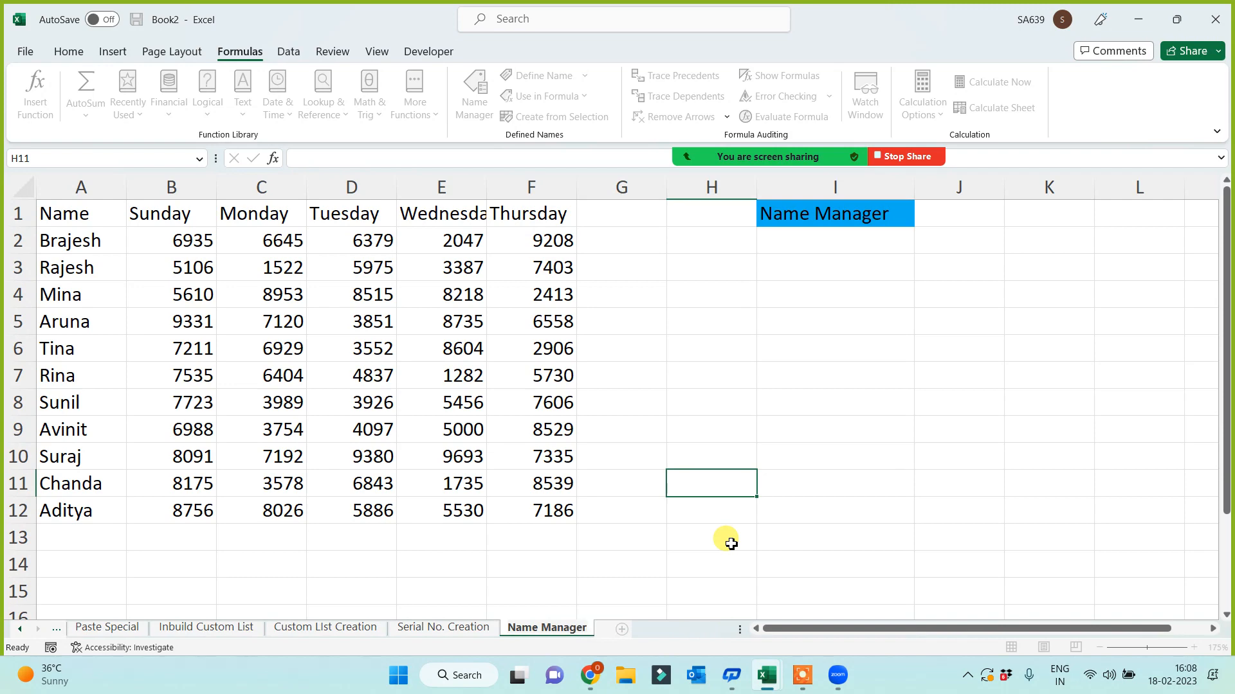
pyautogui.click(829, 534)
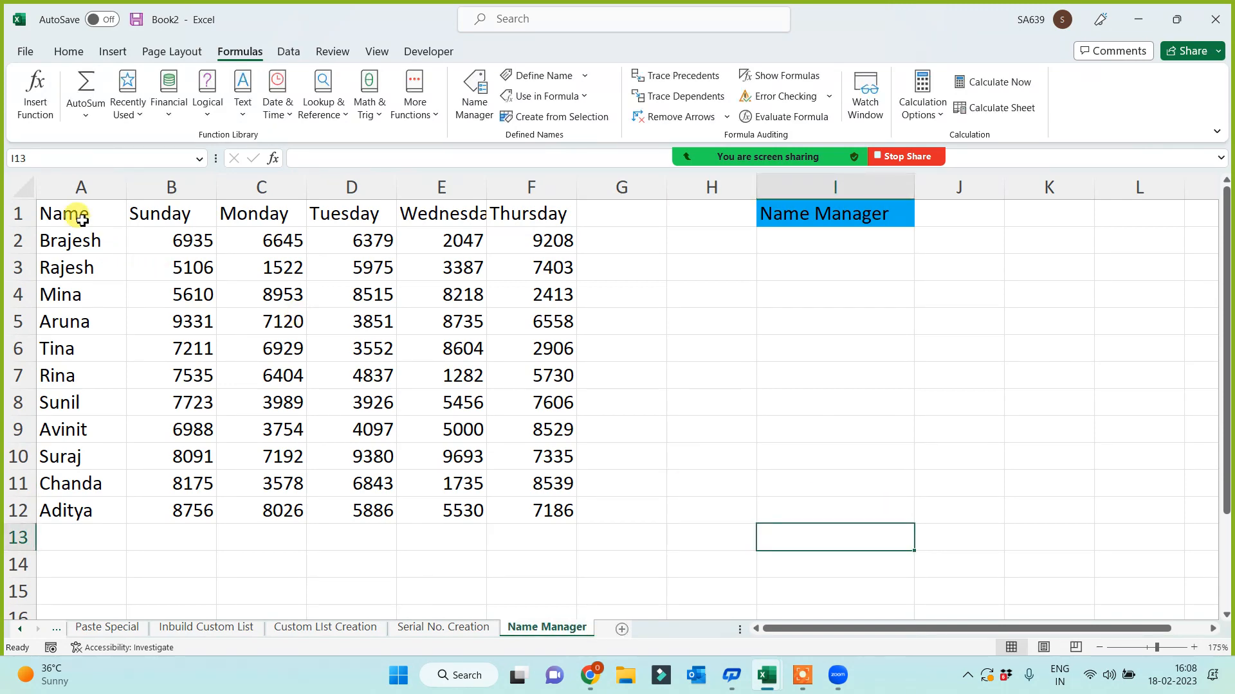
pyautogui.moveTo(77, 218); pyautogui.dragTo(524, 507)
pyautogui.hotkey('ctrl', 'c')
# - Add Sheet18, paste the table, and repeat rows A2:F7 in rows 8–13
pyautogui.click(621, 629)
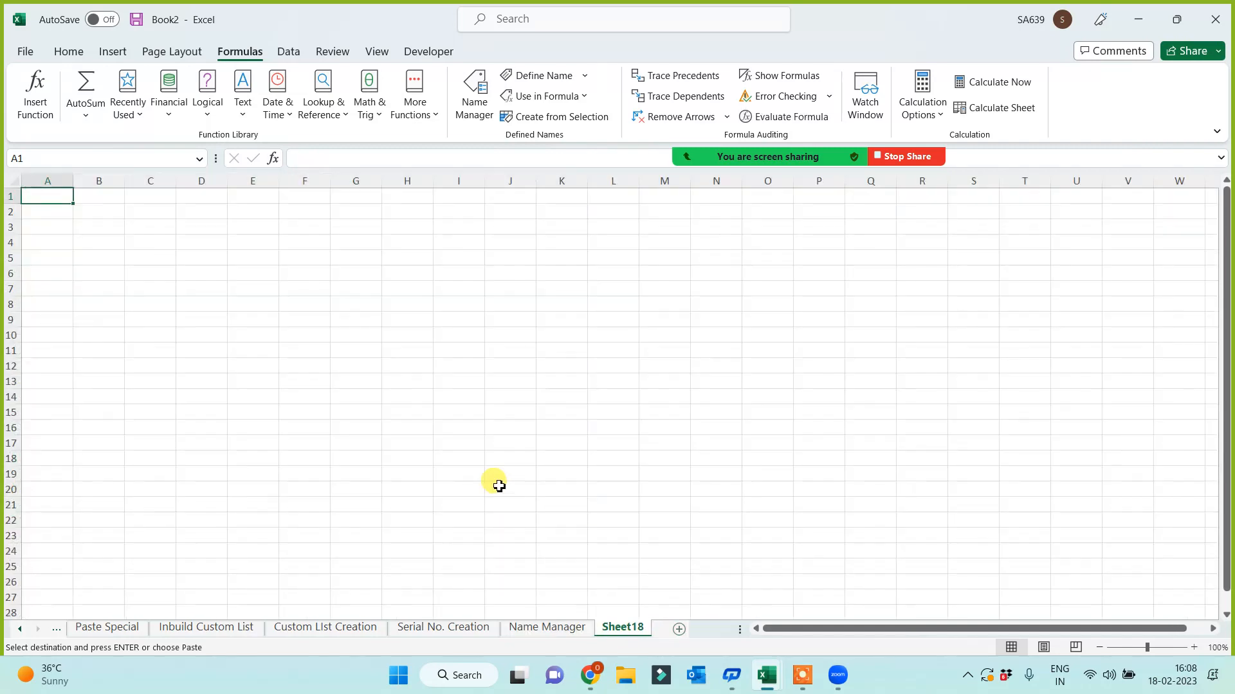
pyautogui.hotkey('ctrl', 'v')
pyautogui.keyDown('ctrl'); pyautogui.scroll(5, 551, 419); pyautogui.keyUp('ctrl')
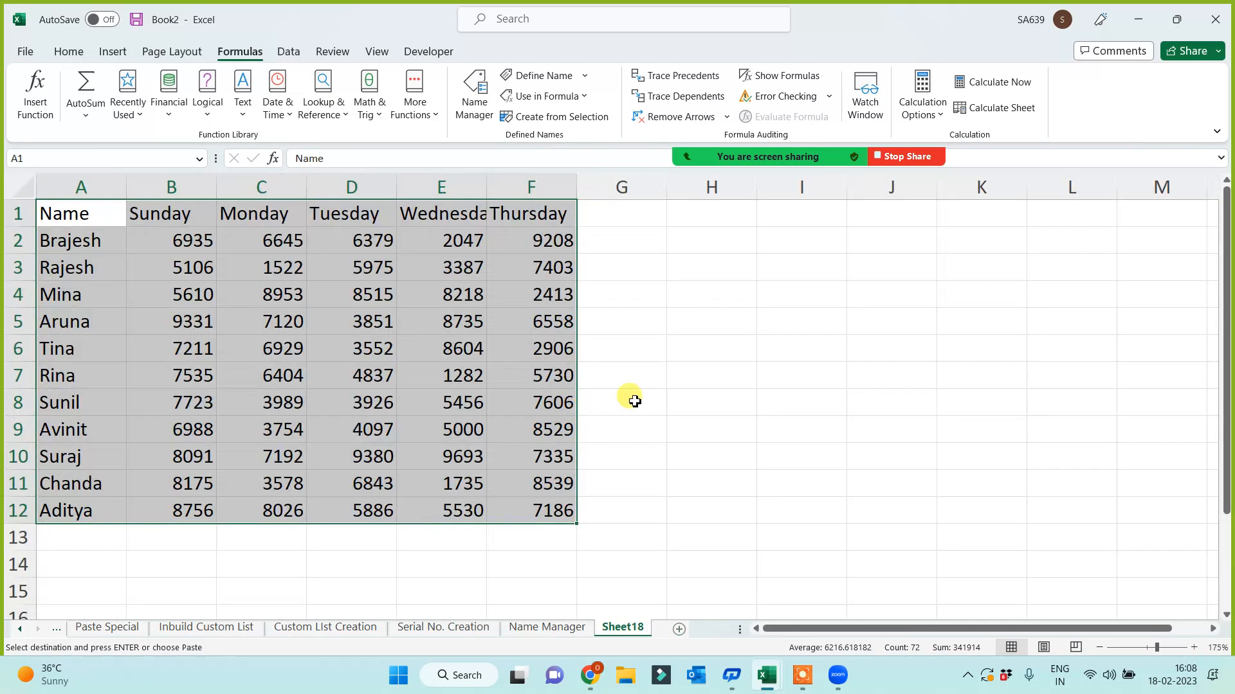
pyautogui.click(628, 399)
pyautogui.moveTo(53, 240); pyautogui.dragTo(545, 368)
pyautogui.click(81, 402)
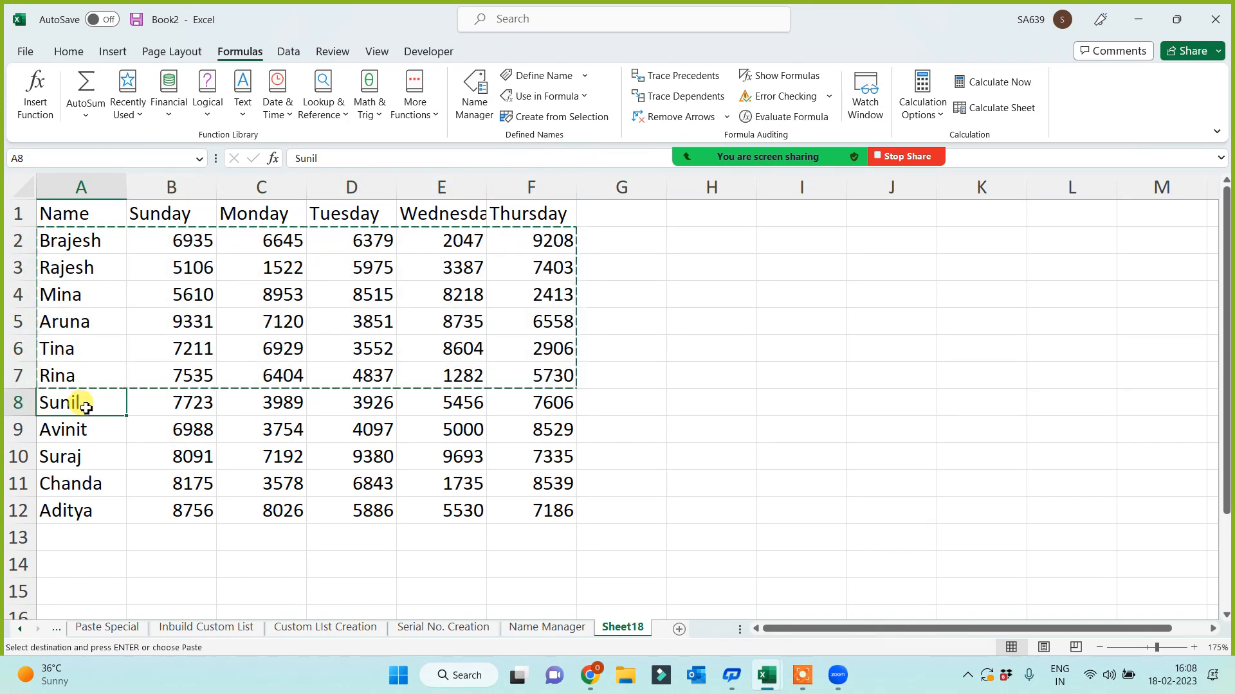
pyautogui.hotkey('ctrl', 'v')
pyautogui.click(680, 423)
pyautogui.press('Escape')
pyautogui.click(653, 450)
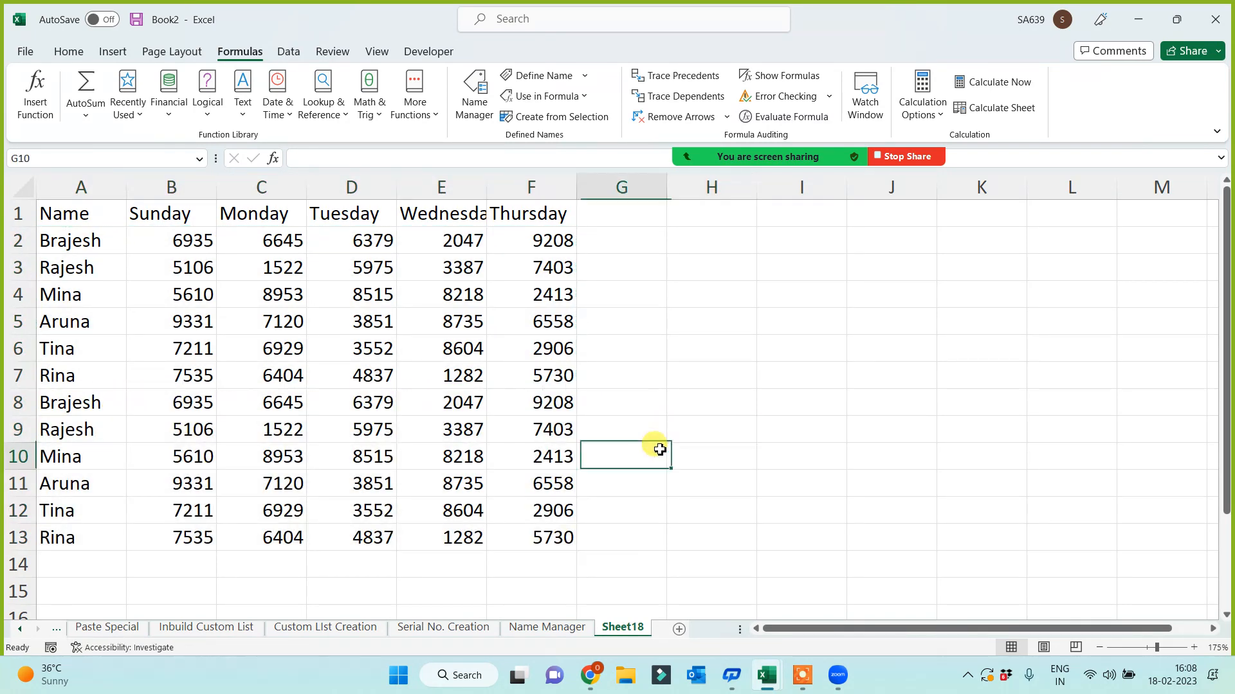
# - Type sunday in I2 and fill the weekday series down to I11, ending on Tuesday
pyautogui.click(781, 246)
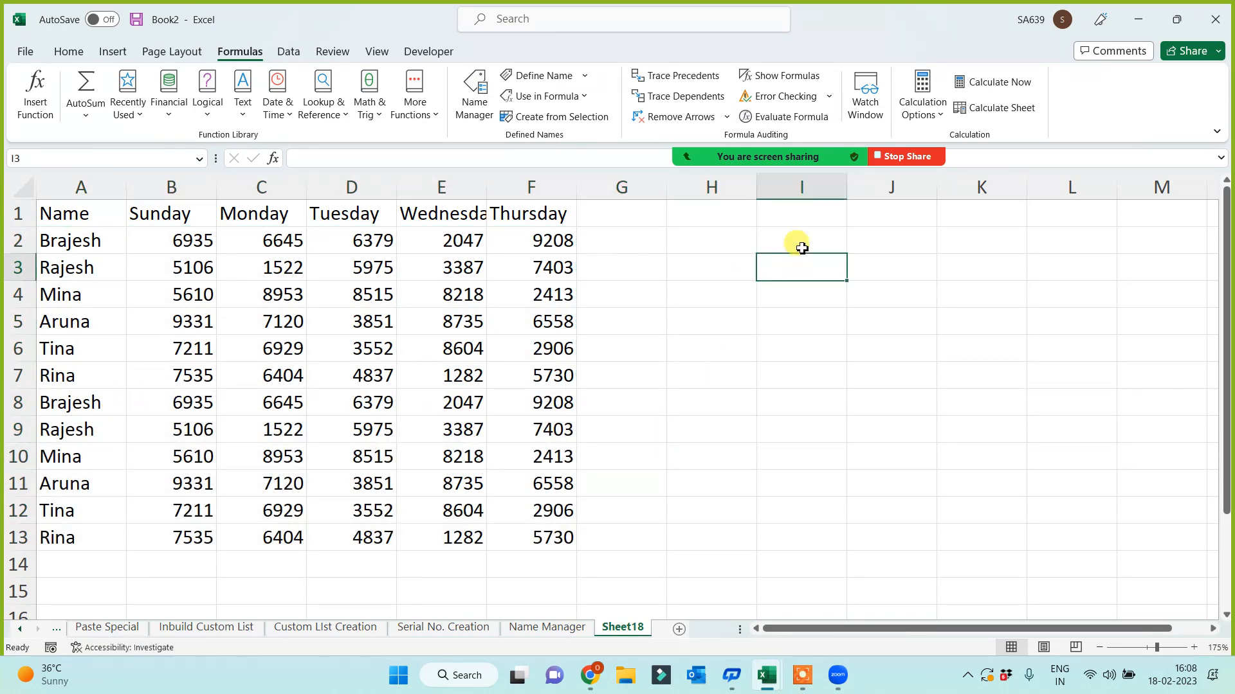
pyautogui.write('sunday')
pyautogui.click(809, 348)
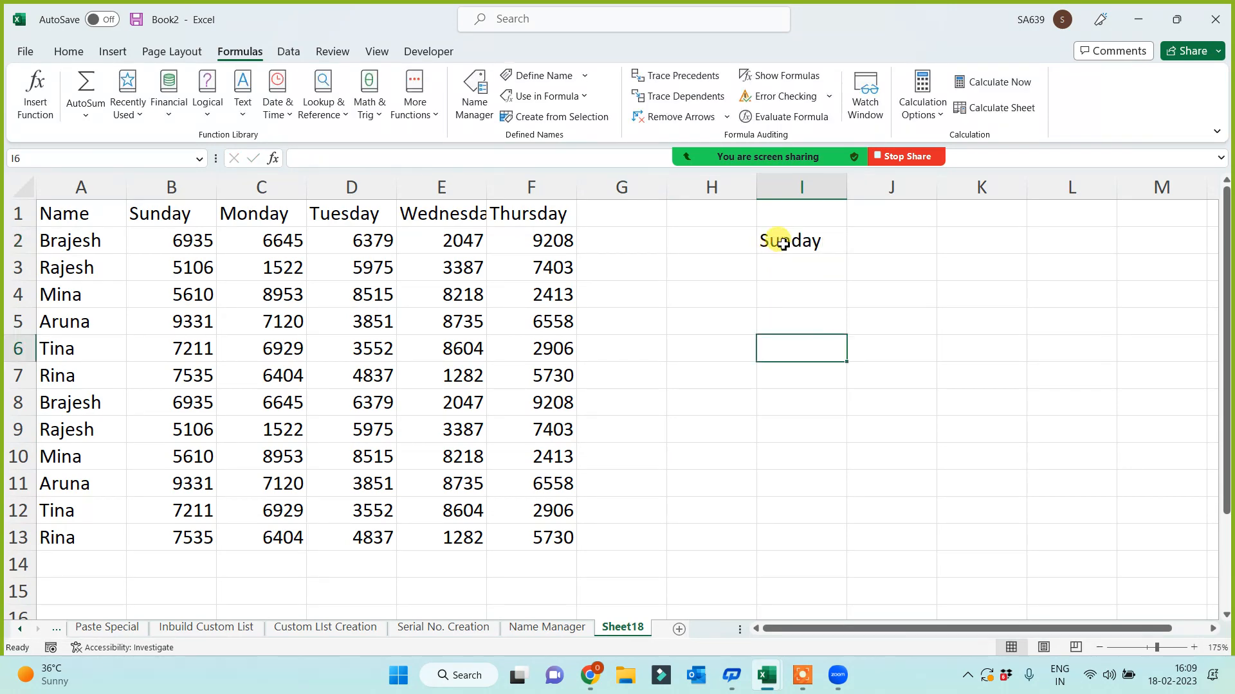
pyautogui.click(781, 240)
pyautogui.moveTo(850, 253); pyautogui.dragTo(830, 493)
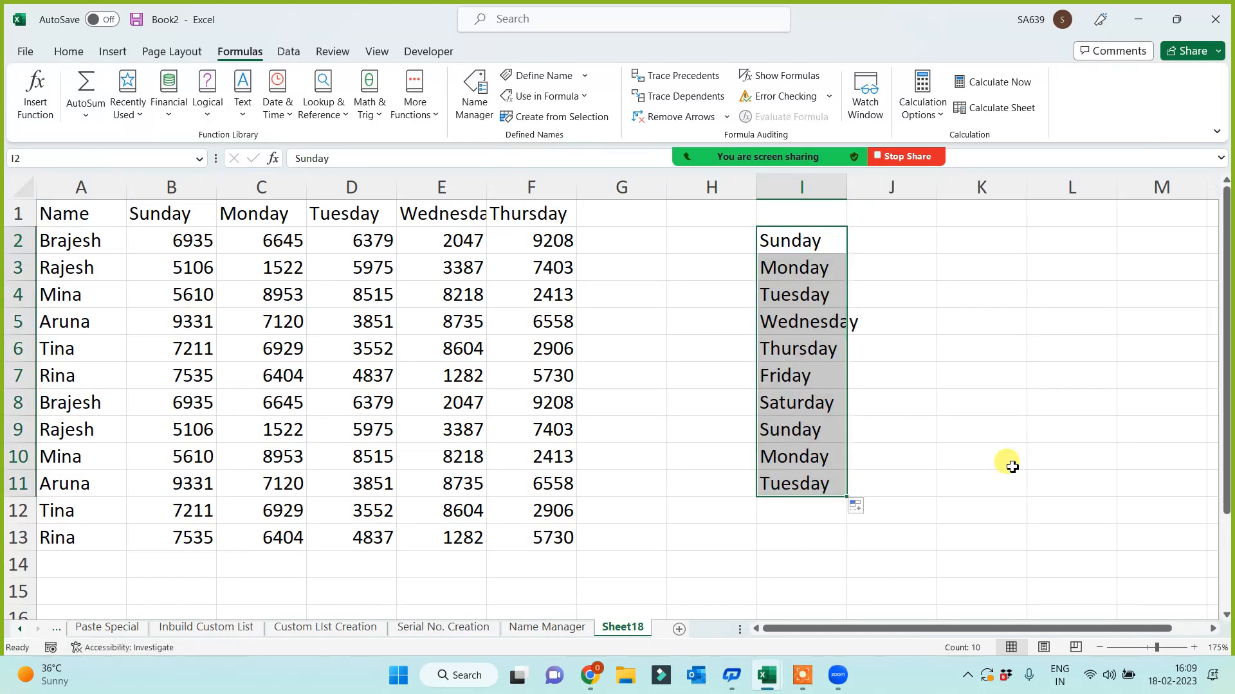
pyautogui.click(1011, 460)
pyautogui.moveTo(785, 257); pyautogui.dragTo(785, 483)
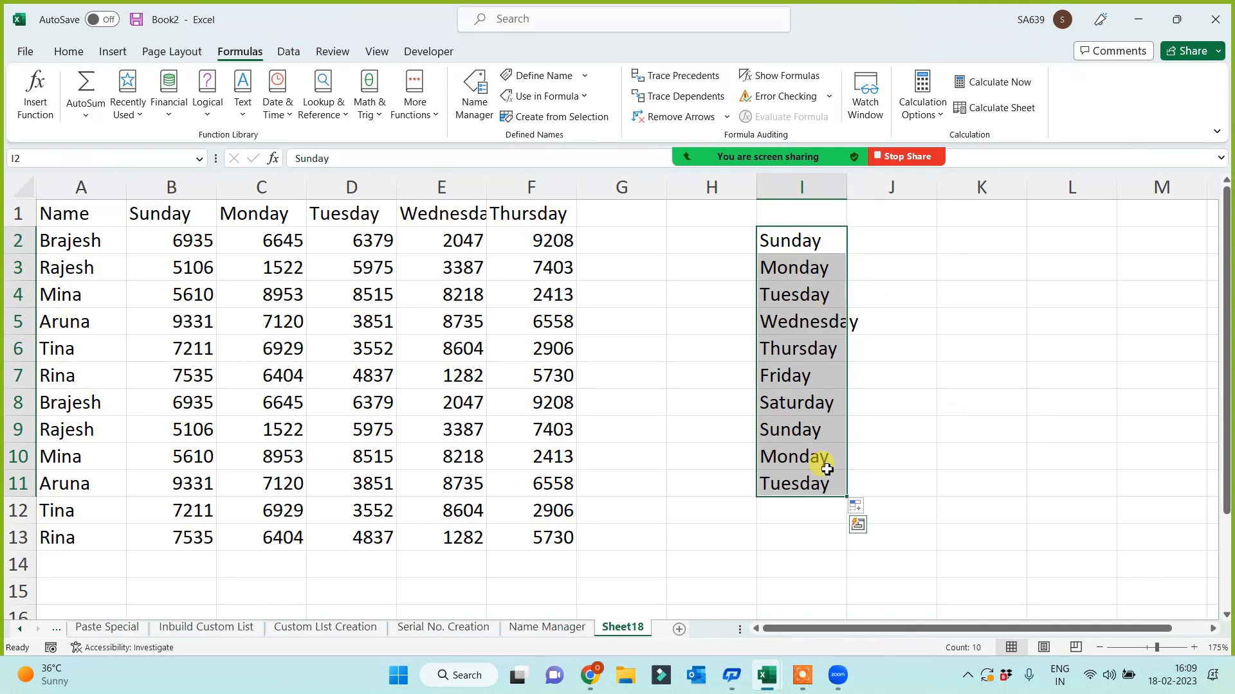
pyautogui.click(291, 52)
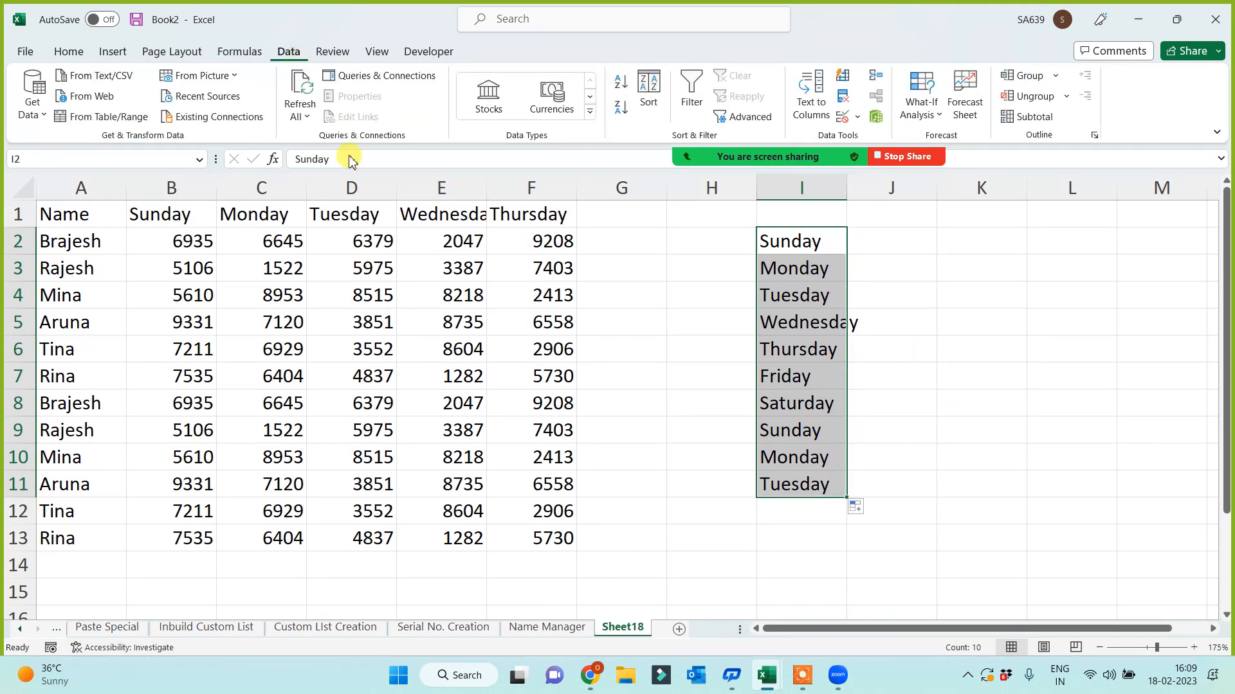
# - Remove the 3 duplicate weekdays from I2:I11, leaving Sunday through Saturday in I2:I8
pyautogui.click(844, 98)
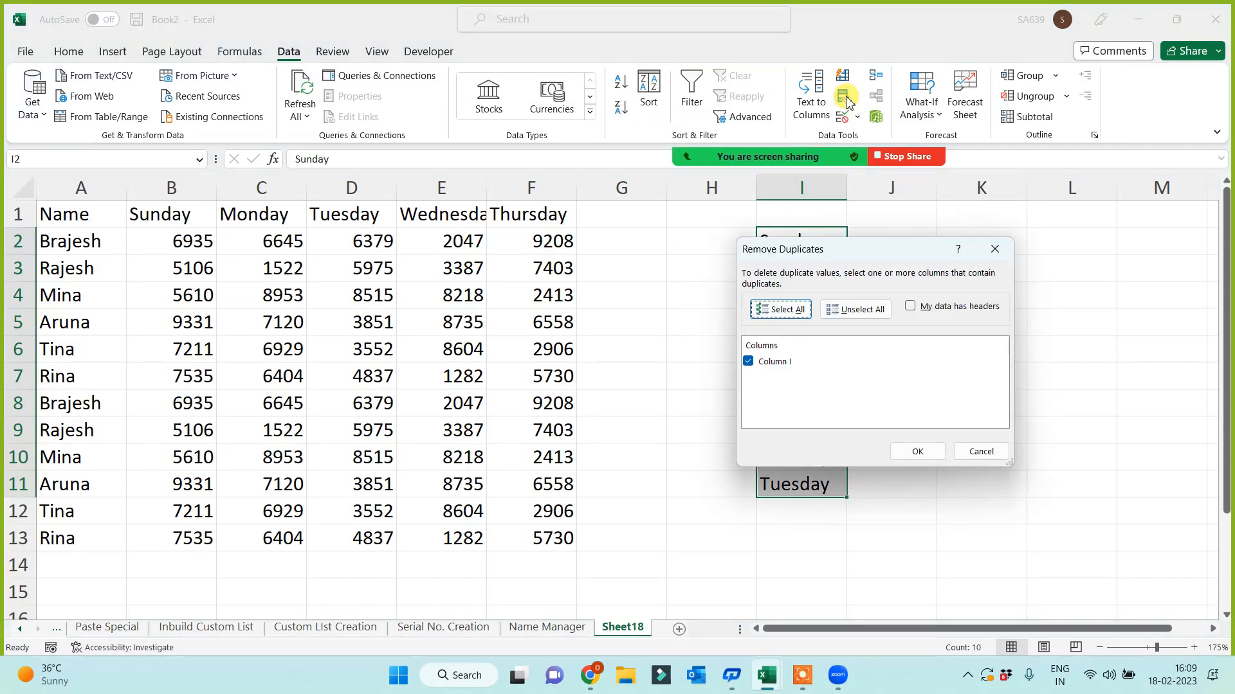
pyautogui.click(917, 452)
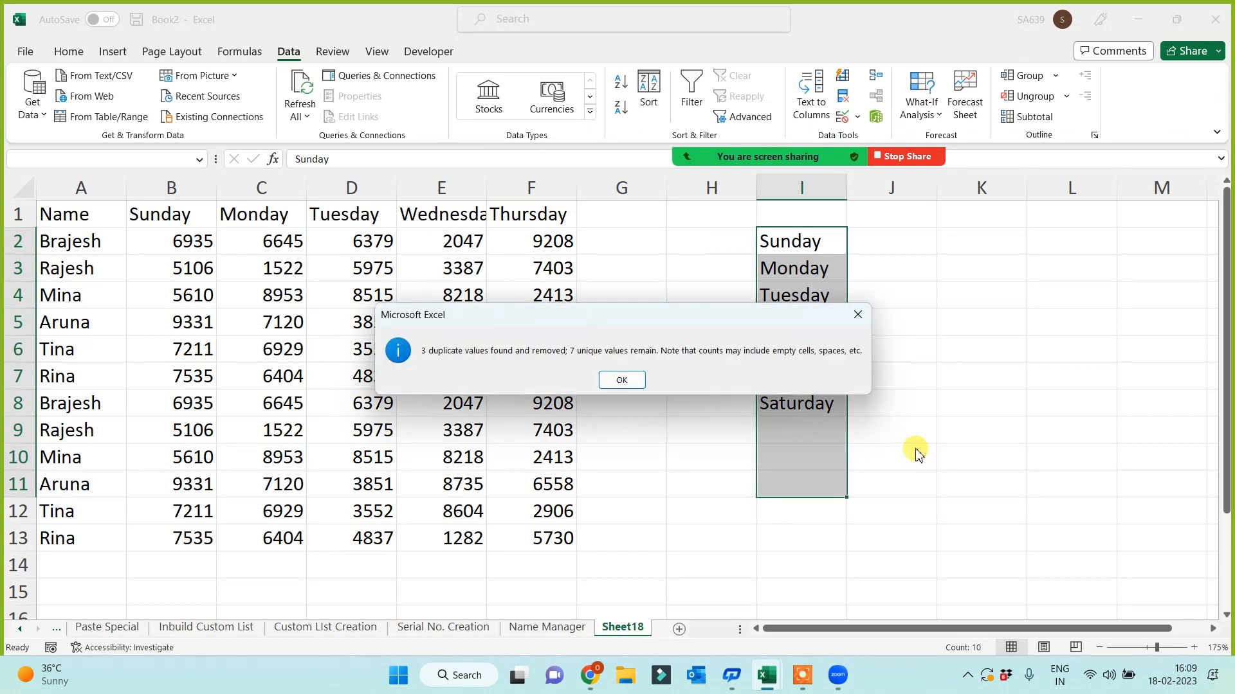
pyautogui.moveTo(663, 317); pyautogui.dragTo(712, 470)
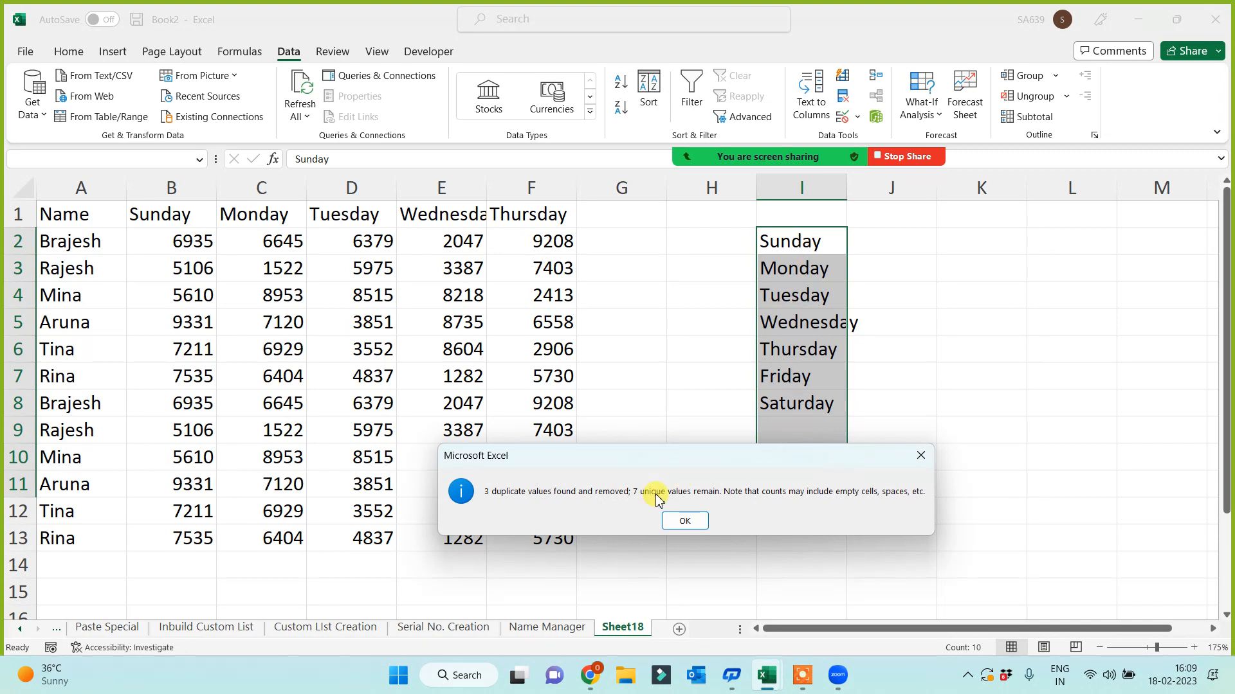
pyautogui.click(684, 521)
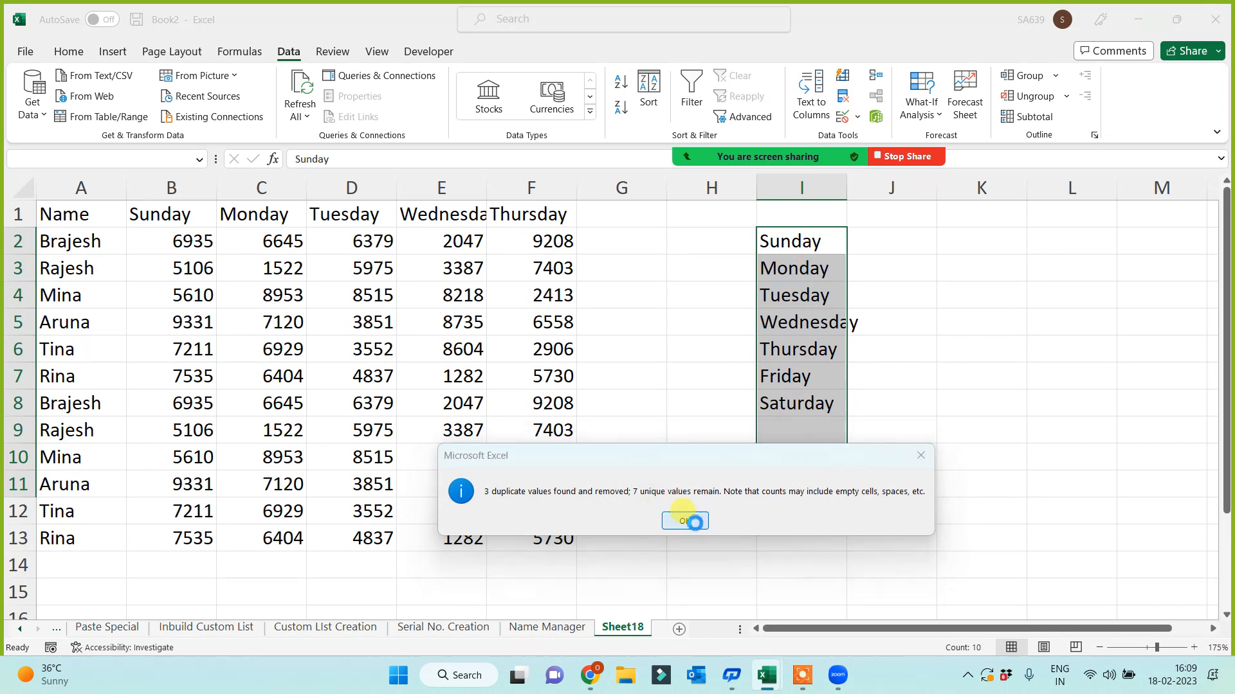
pyautogui.click(963, 366)
pyautogui.click(913, 243)
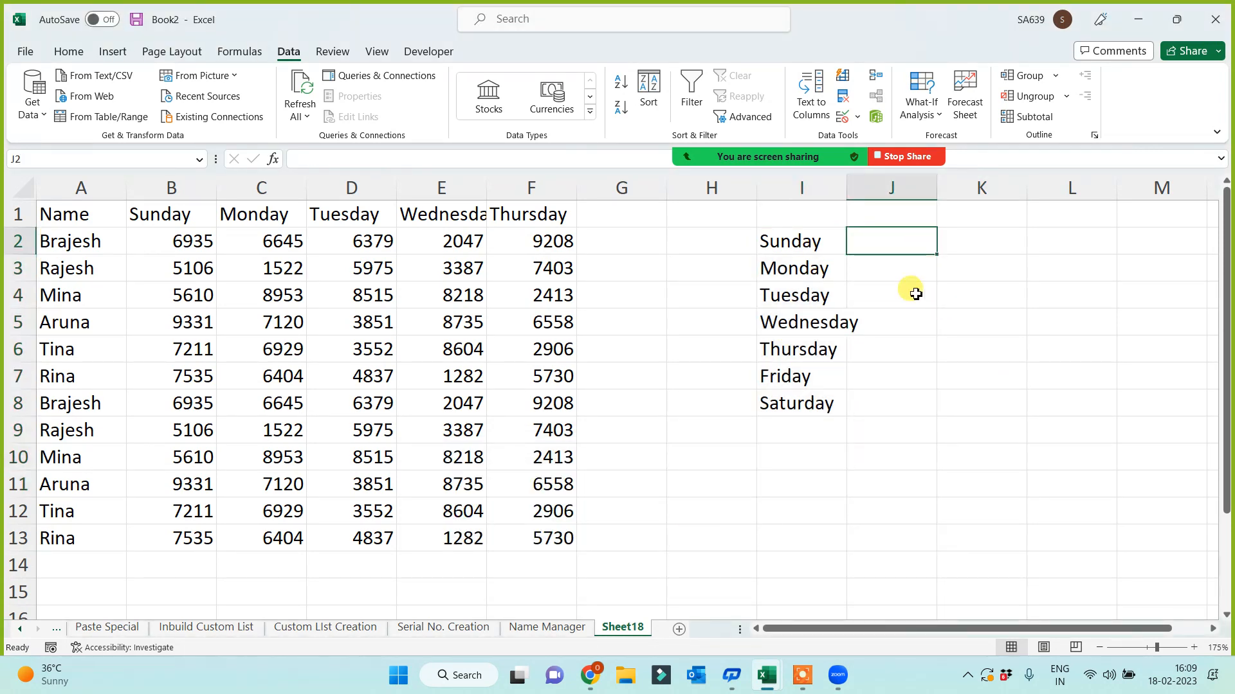
# - Enter jan in J2 and fill the month names down to J15
pyautogui.write('jan')
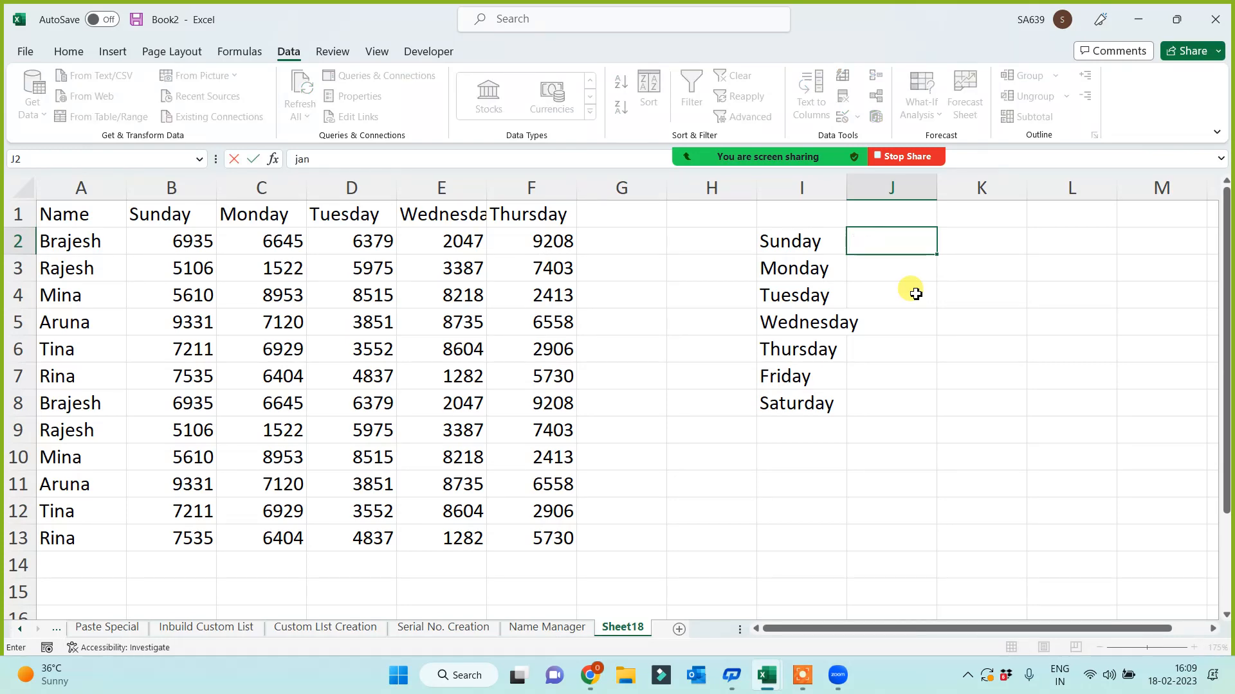
pyautogui.press('Return')
pyautogui.click(915, 241)
pyautogui.moveTo(936, 254); pyautogui.dragTo(939, 587)
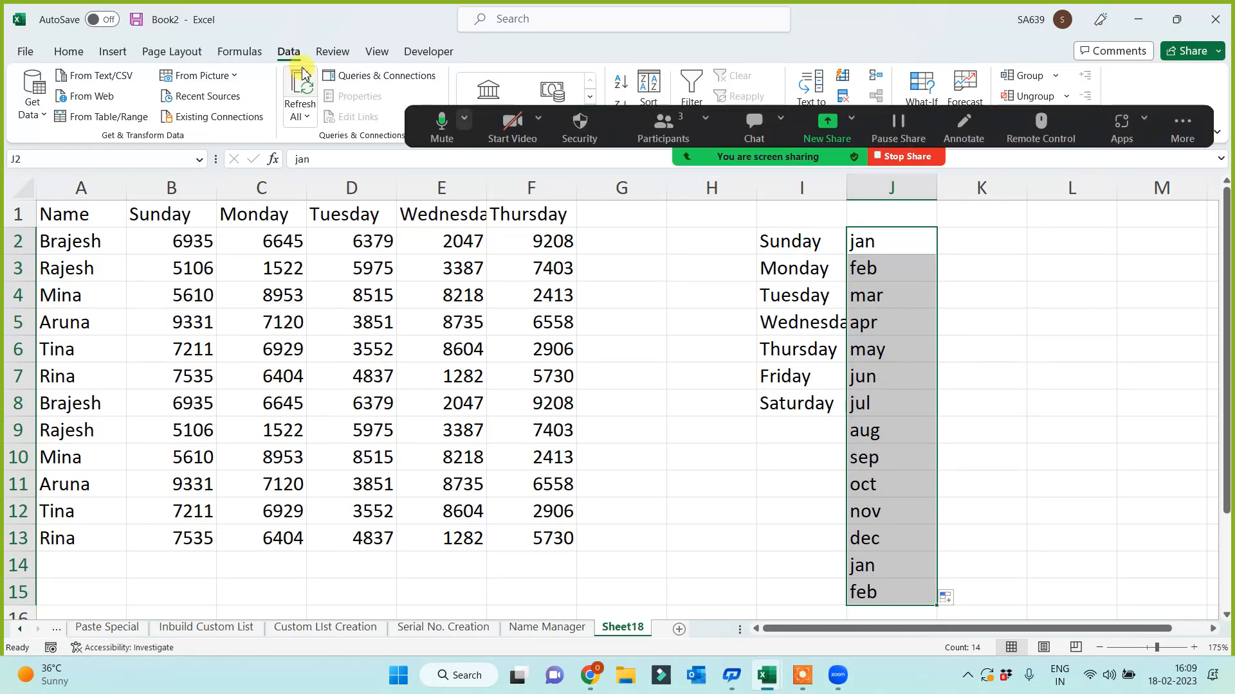
# - Remove the 2 duplicate months from the current selection only, leaving jan through dec in J2:J13
pyautogui.click(844, 97)
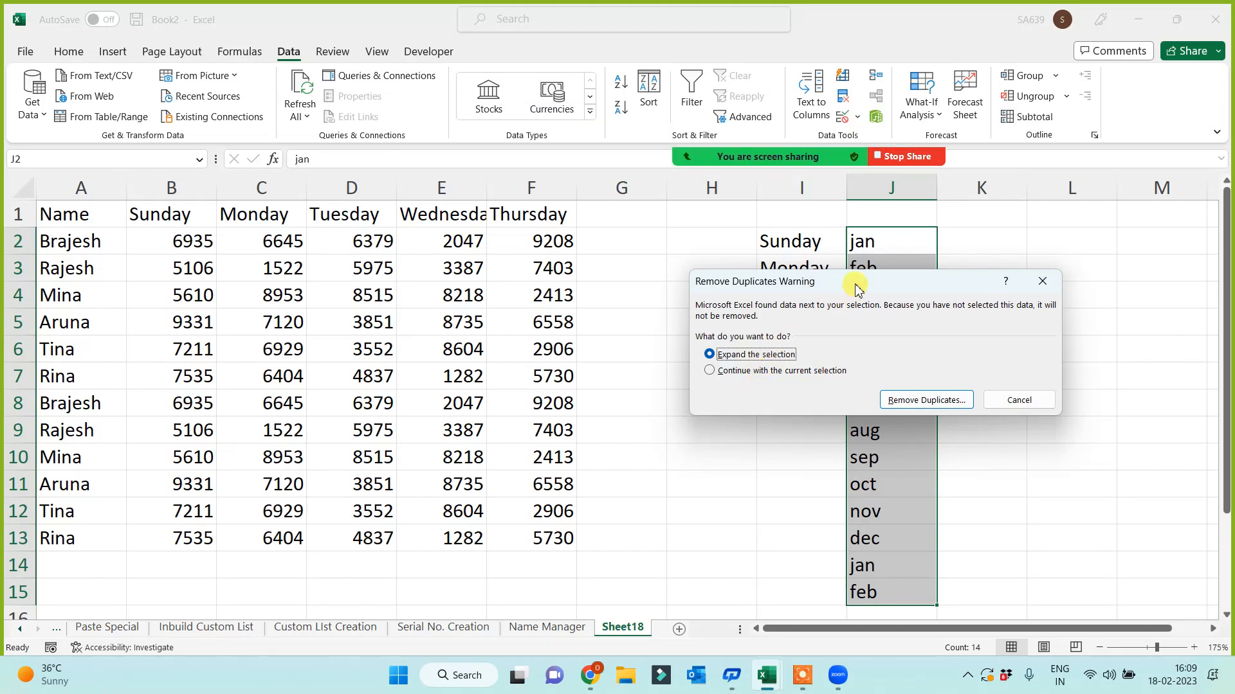
pyautogui.moveTo(855, 287); pyautogui.dragTo(421, 287)
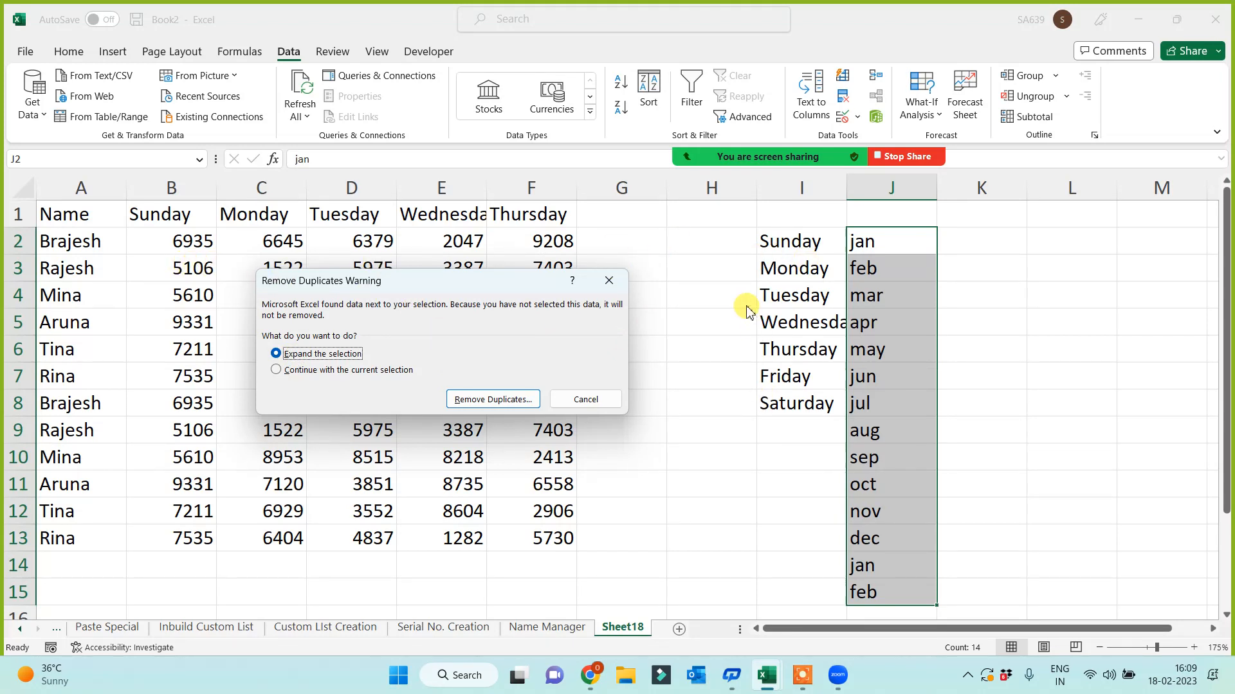
pyautogui.click(281, 371)
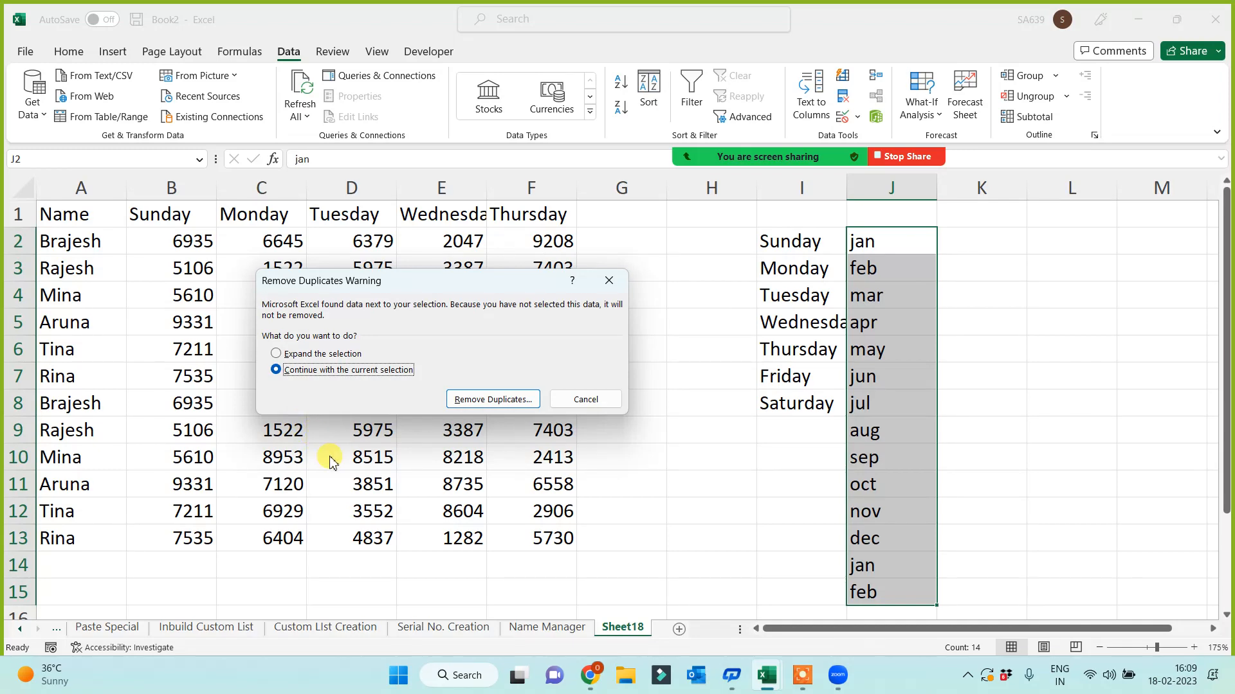
pyautogui.click(485, 400)
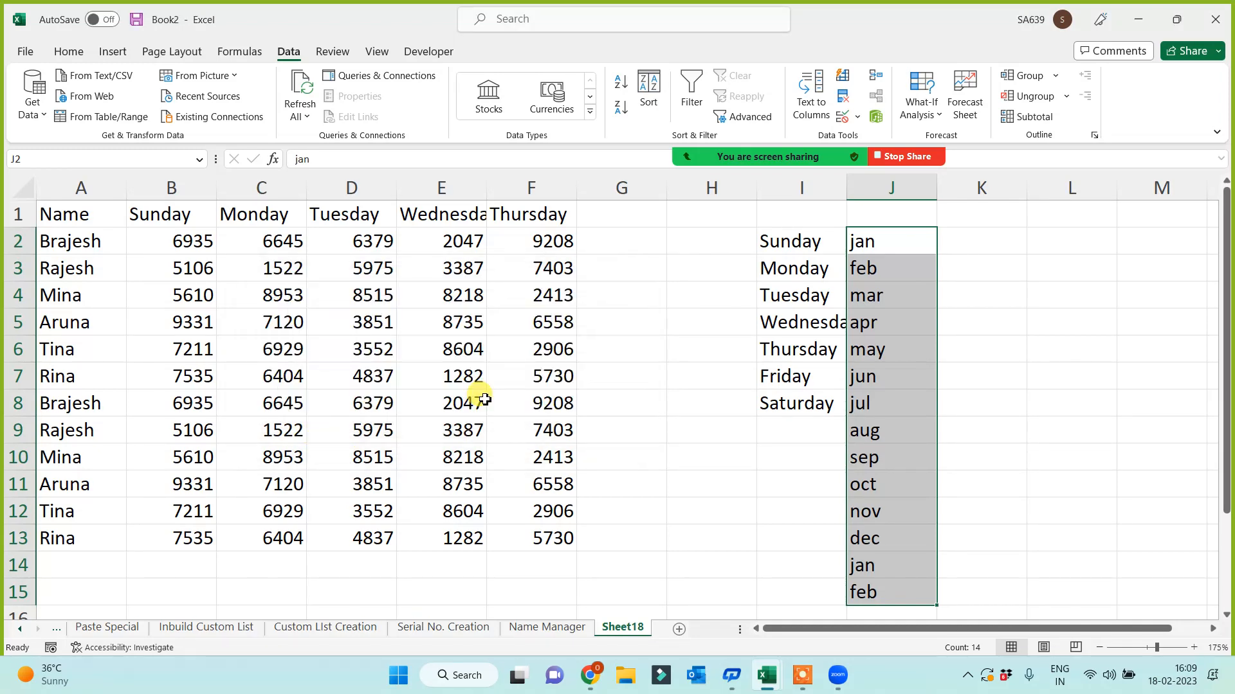
pyautogui.click(487, 452)
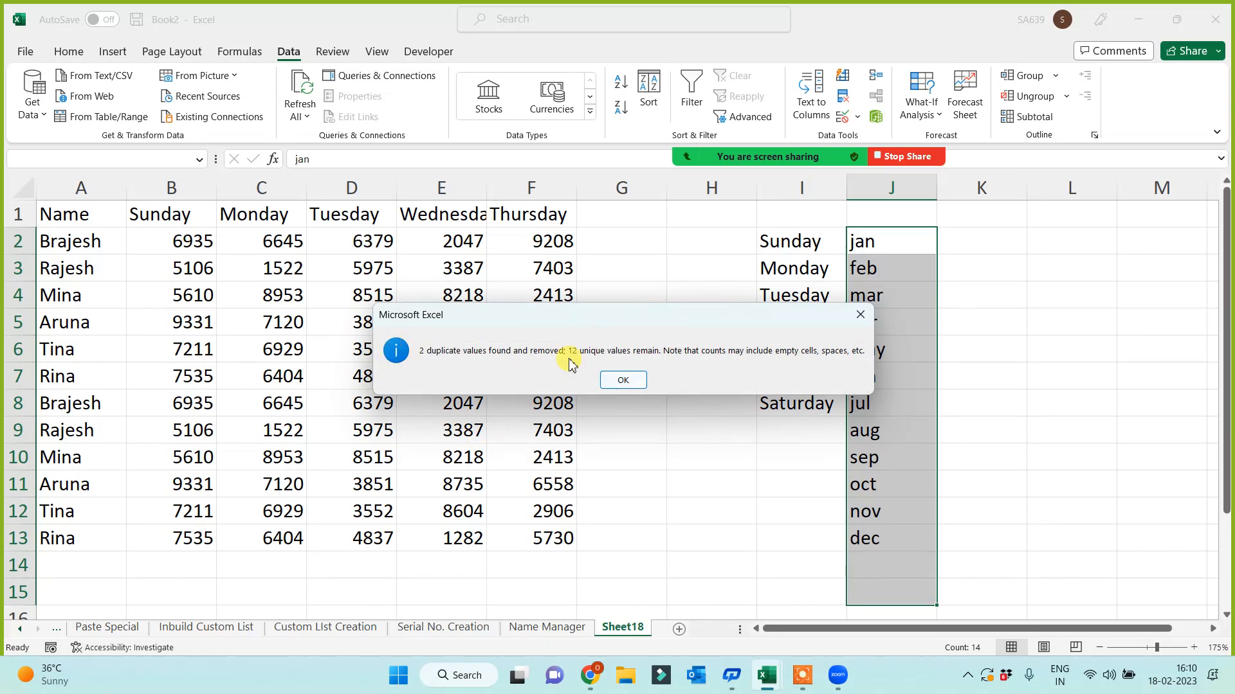
pyautogui.click(621, 383)
pyautogui.click(704, 453)
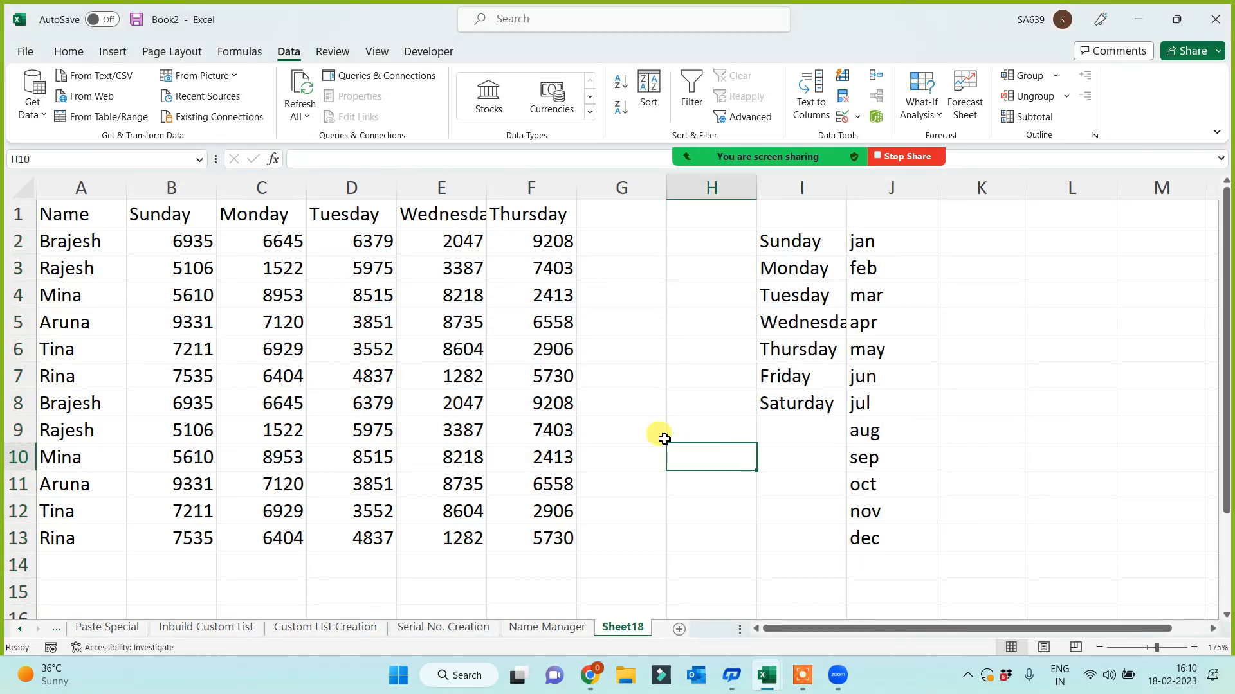
# - Remove the 6 fully duplicated rows from A1:F13, comparing all columns, keeping rows 2–7
pyautogui.moveTo(70, 212); pyautogui.dragTo(535, 552)
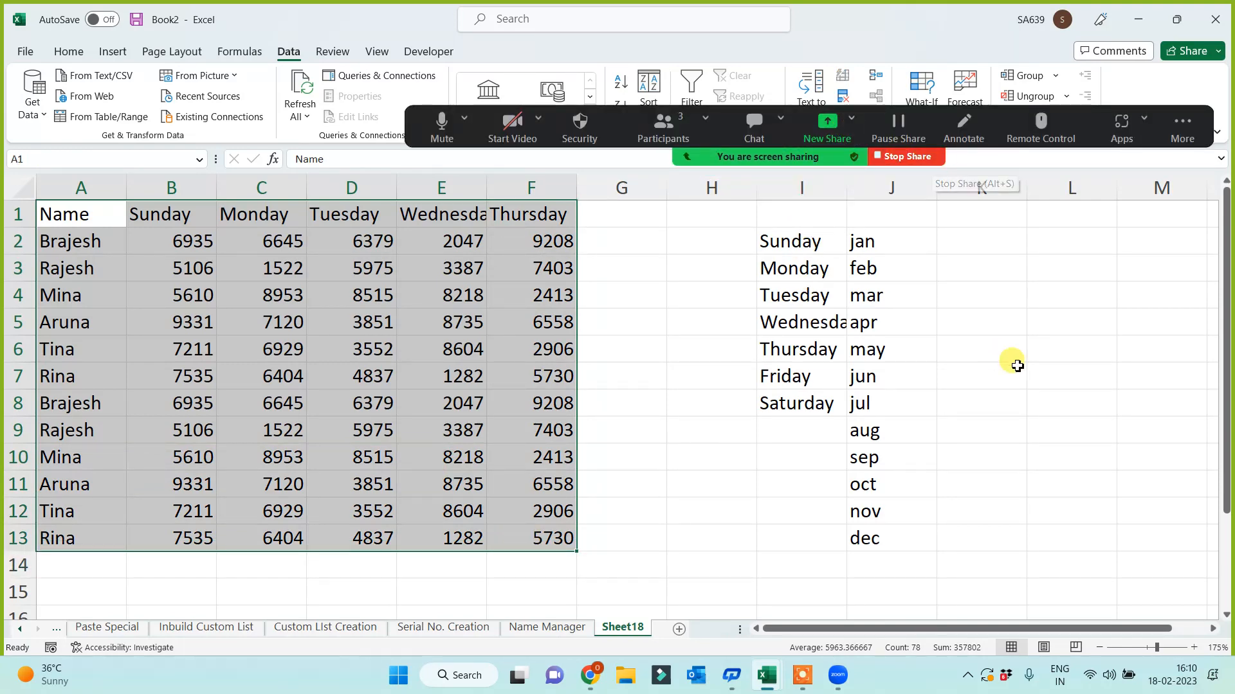
pyautogui.click(847, 98)
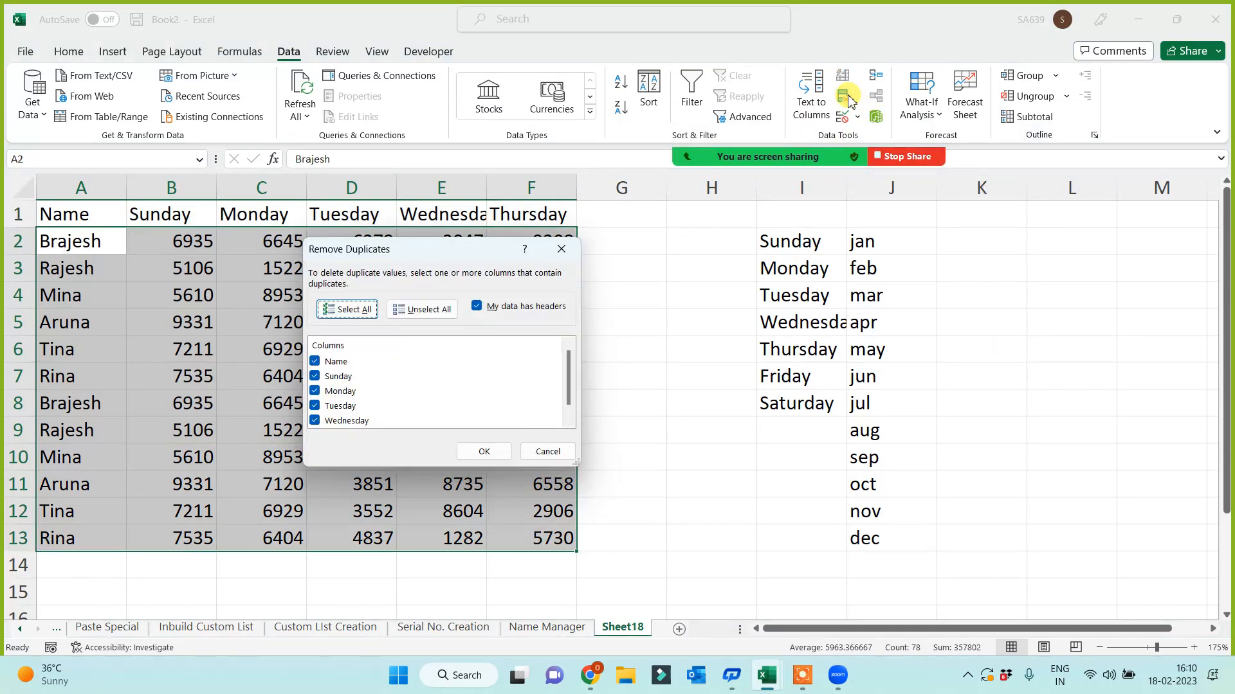
pyautogui.moveTo(471, 251); pyautogui.dragTo(868, 220)
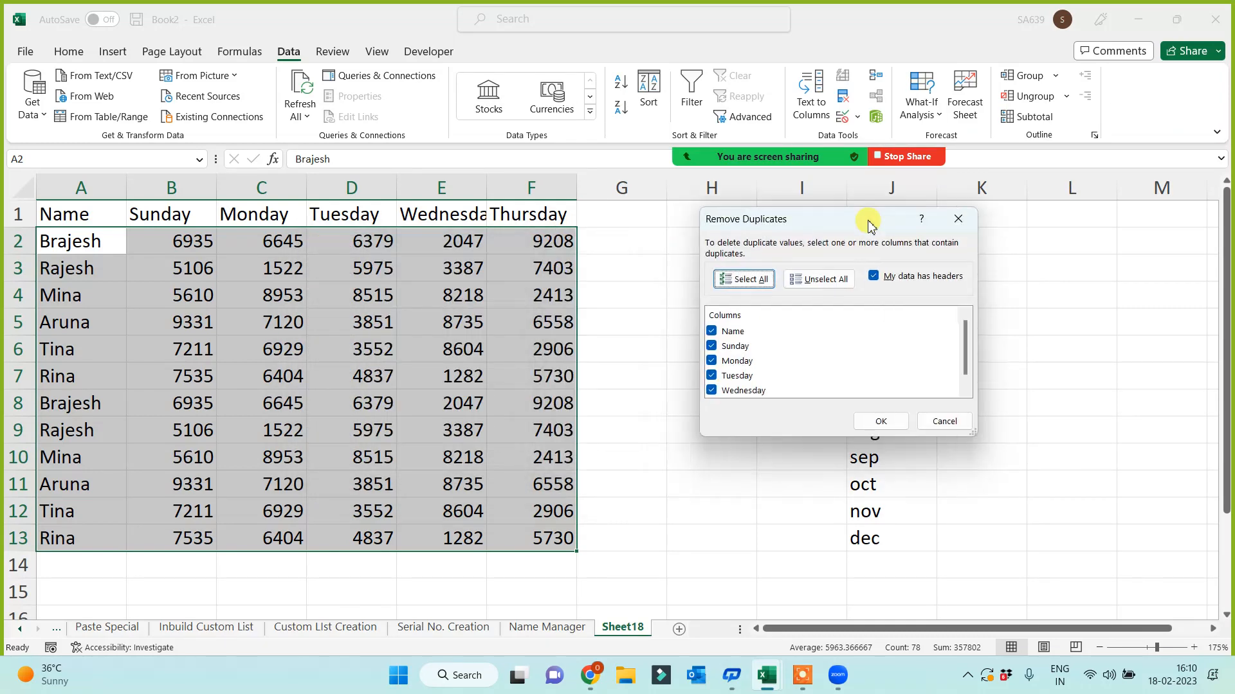
pyautogui.click(863, 419)
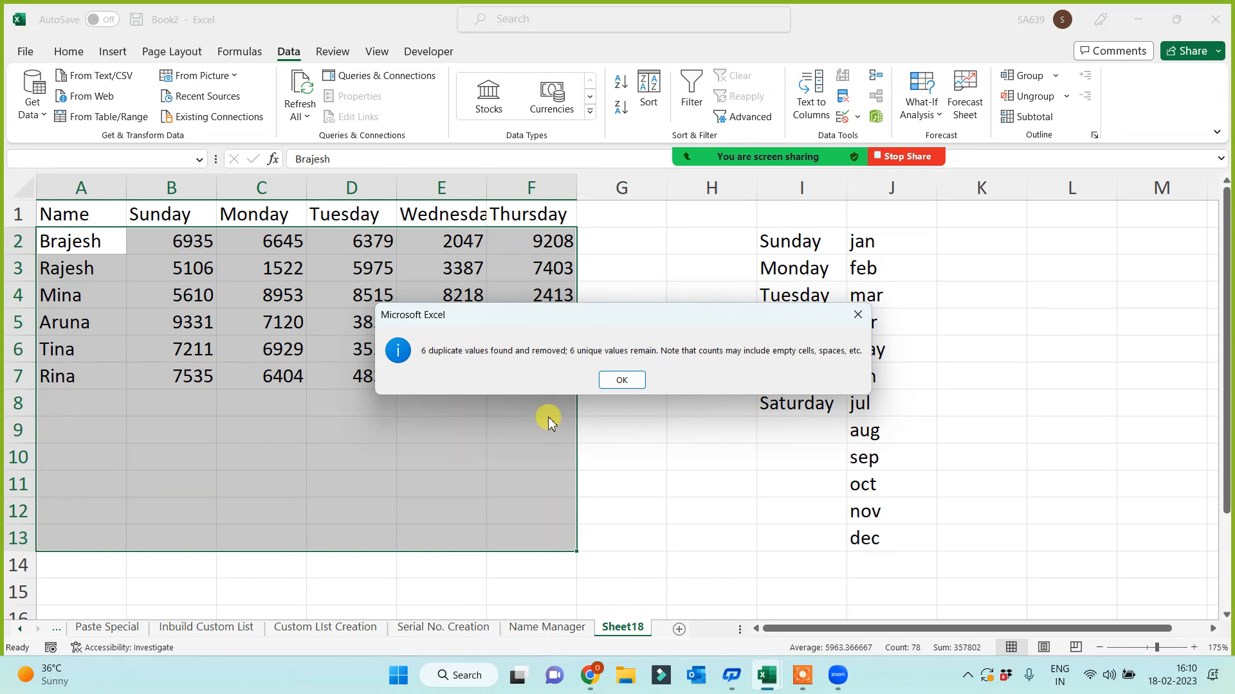
pyautogui.click(614, 379)
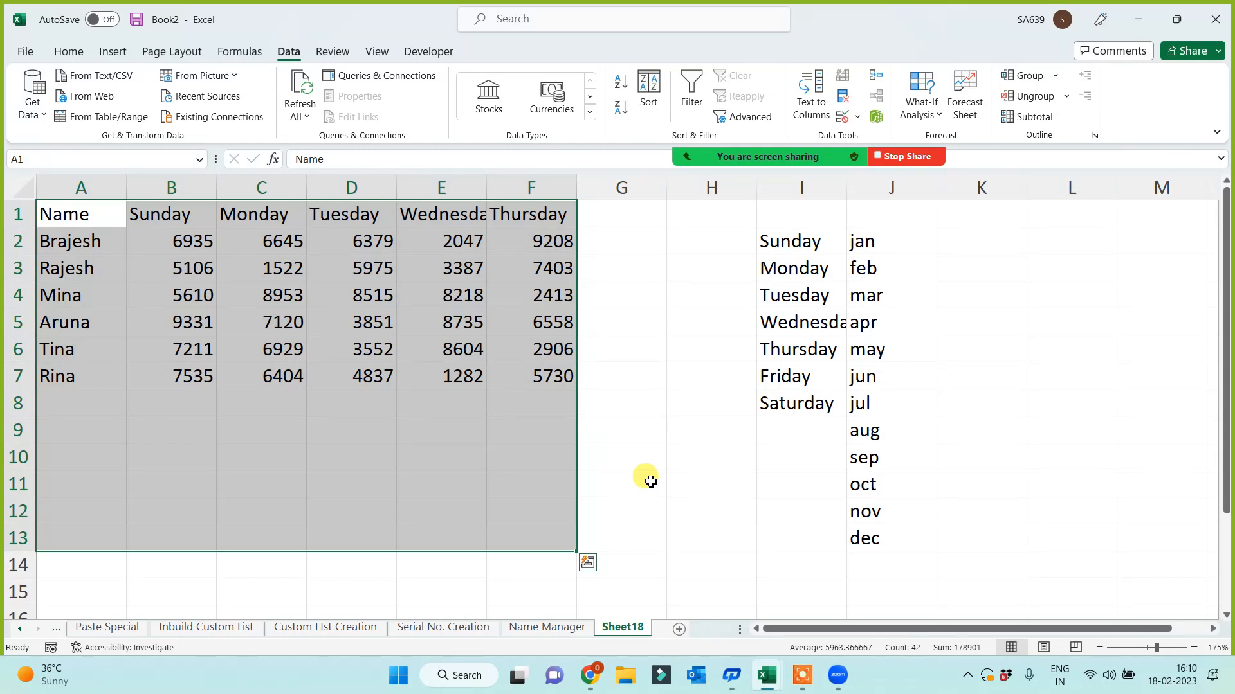
# - Undo the duplicate removal and clear the numbers in B8:F13
pyautogui.hotkey('ctrl', 'z')
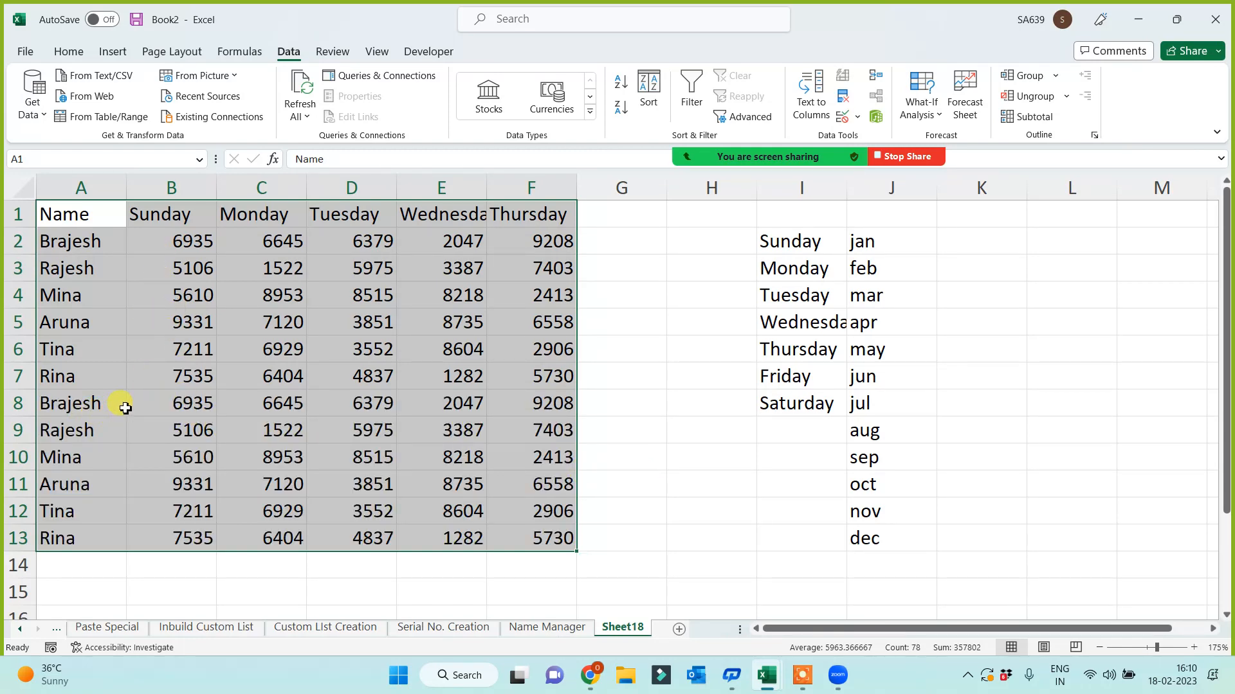
pyautogui.moveTo(179, 404); pyautogui.dragTo(557, 540)
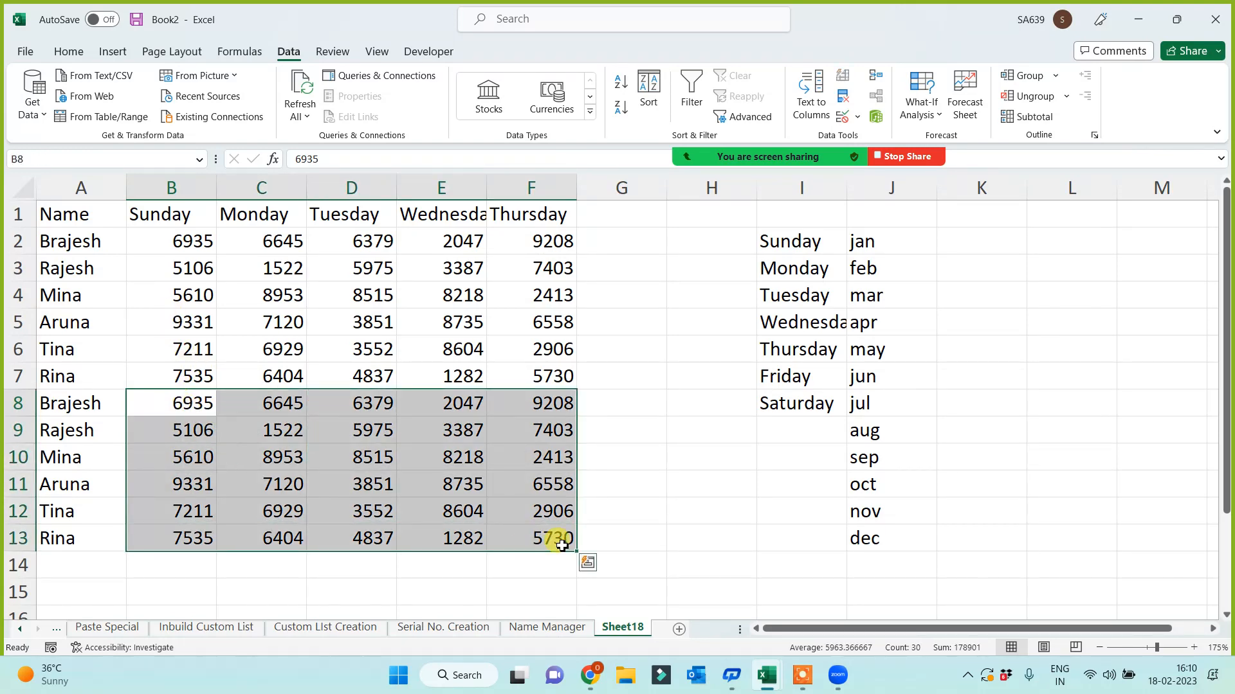
pyautogui.press('Delete')
pyautogui.click(437, 485)
# - Fill B8:F13 with a RANDBETWEEN formula giving random numbers between 100 and 100000
pyautogui.click(200, 404)
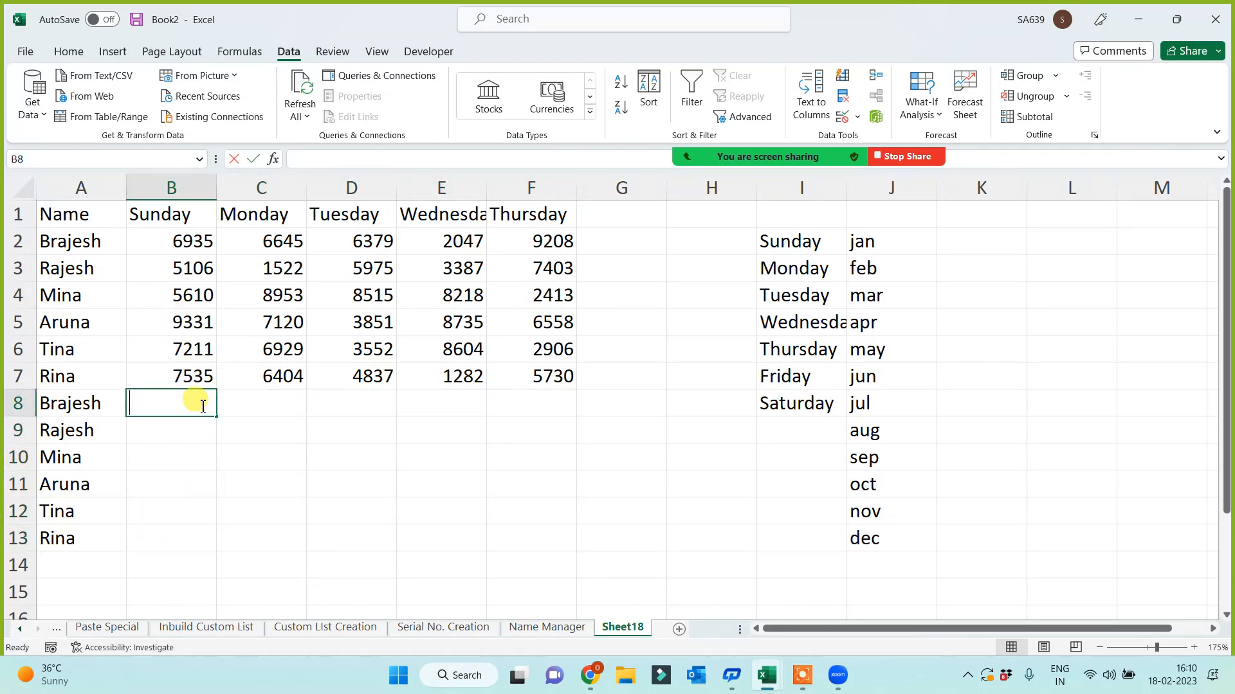
pyautogui.write('=rand')
pyautogui.press('Down')
pyautogui.press('Down')
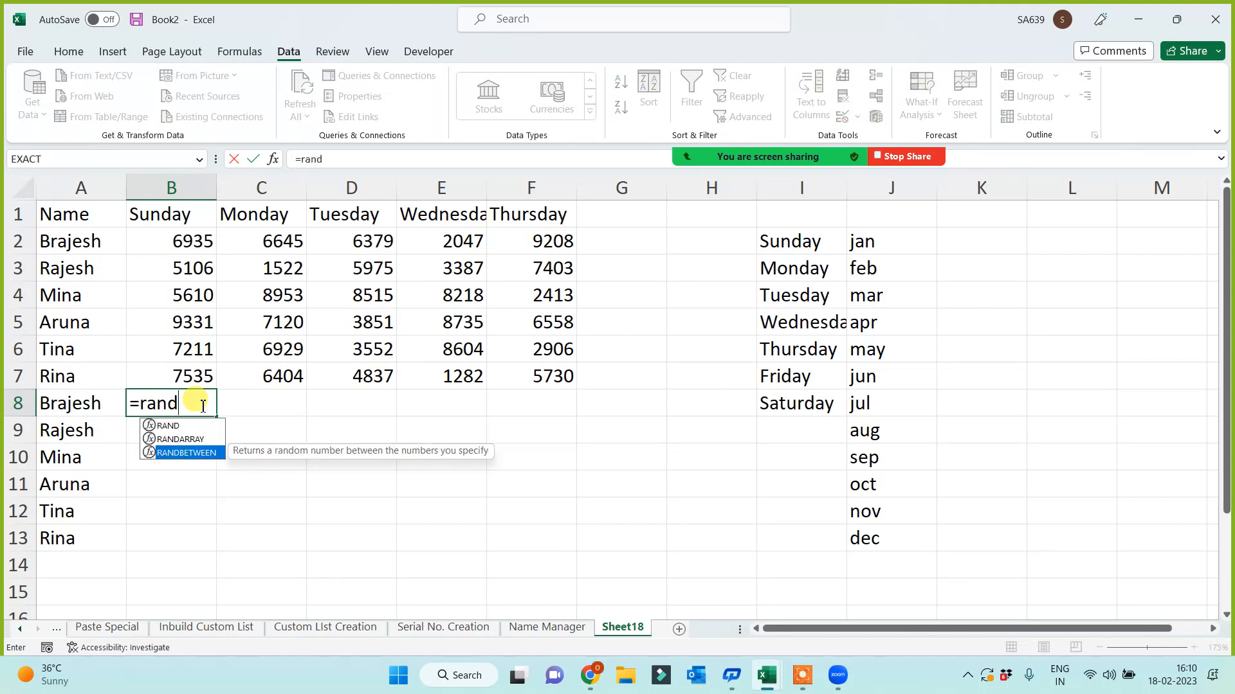
pyautogui.press('Tab')
pyautogui.write('1')
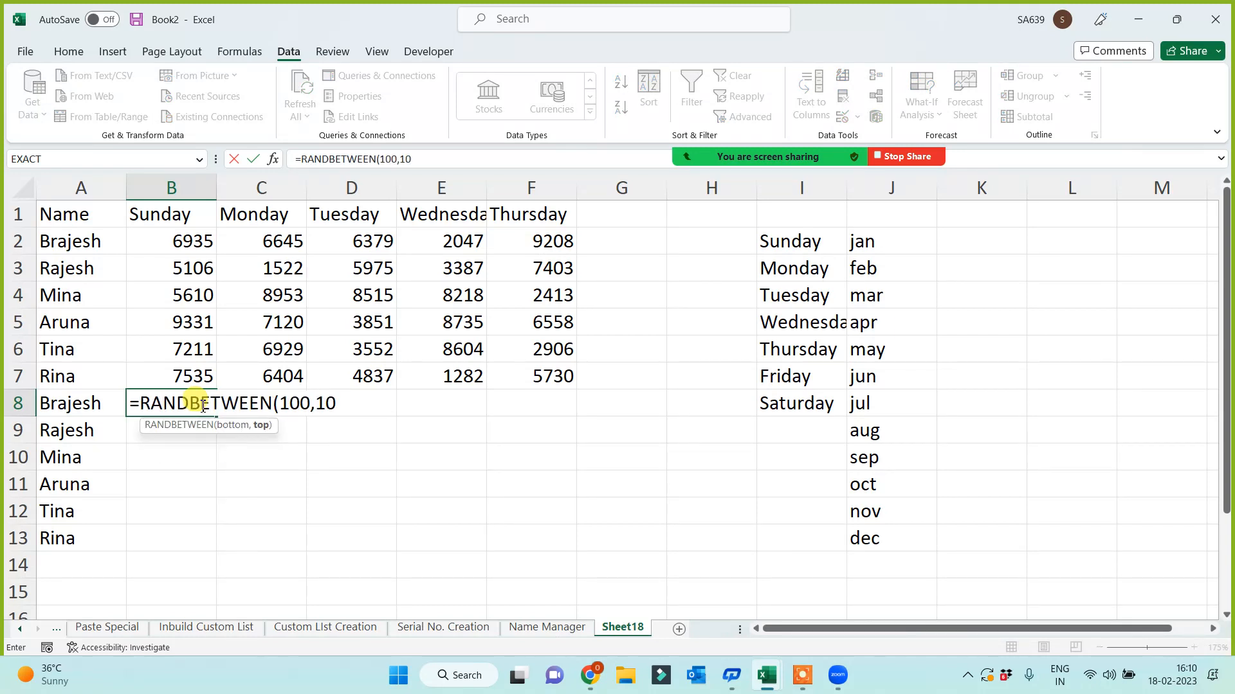
pyautogui.press('Return')
pyautogui.click(201, 403)
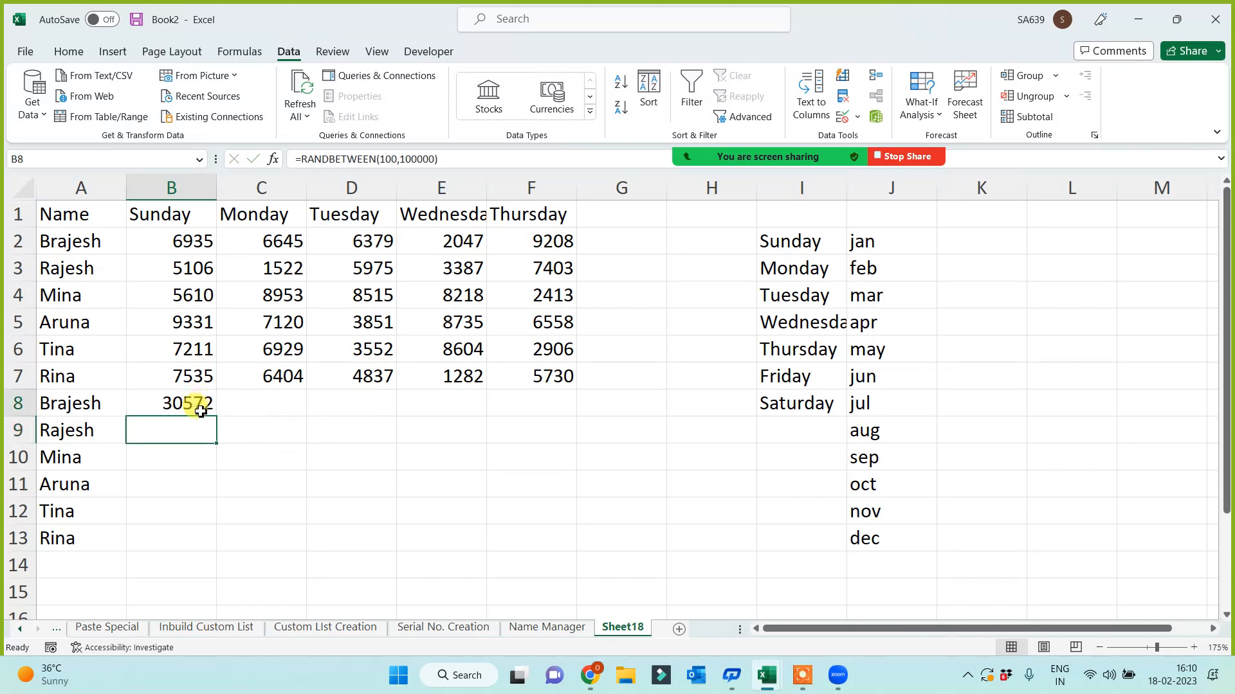
pyautogui.moveTo(249, 423); pyautogui.dragTo(562, 551)
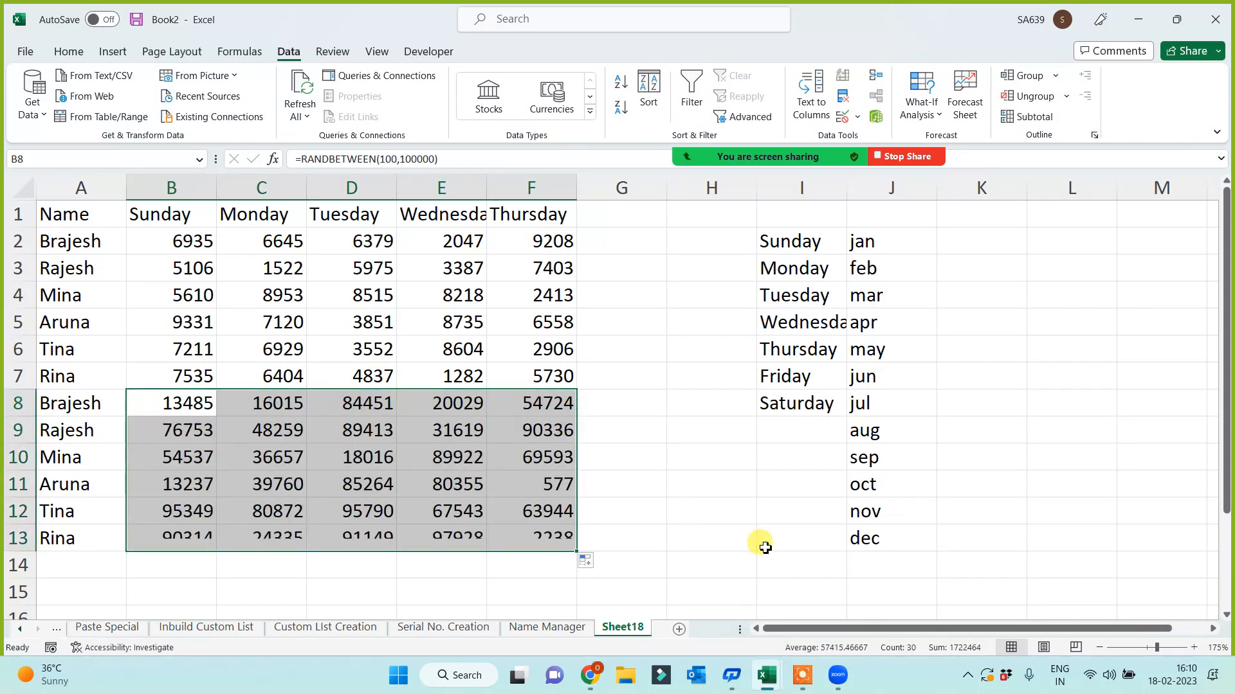
# - Paste B8:F13 back as static values, then select row 5's entries A5:F5
pyautogui.hotkey('ctrl', 'c')
pyautogui.hotkey('ctrl', 'alt', 'v')
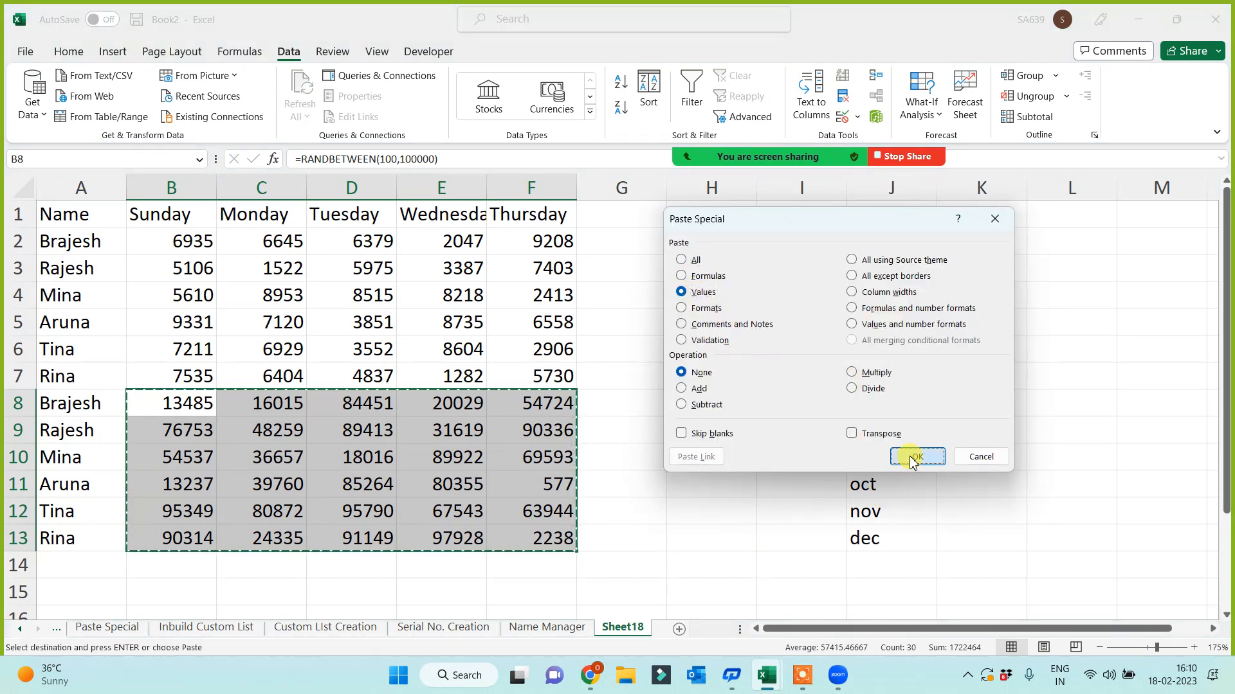
pyautogui.click(917, 457)
pyautogui.click(714, 564)
pyautogui.moveTo(75, 333); pyautogui.dragTo(514, 328)
# - Copy row 5's entries into row 14 and compare the Sunday values across rows
pyautogui.hotkey('ctrl', 'c')
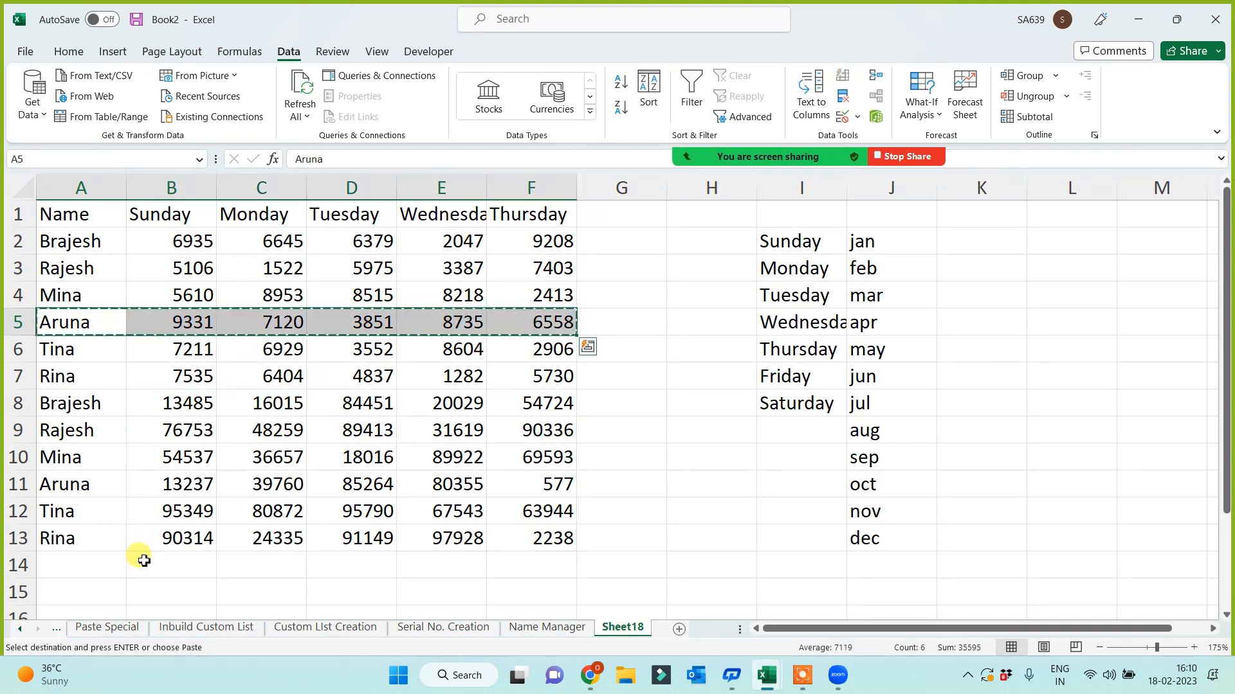
pyautogui.click(90, 564)
pyautogui.hotkey('ctrl', 'v')
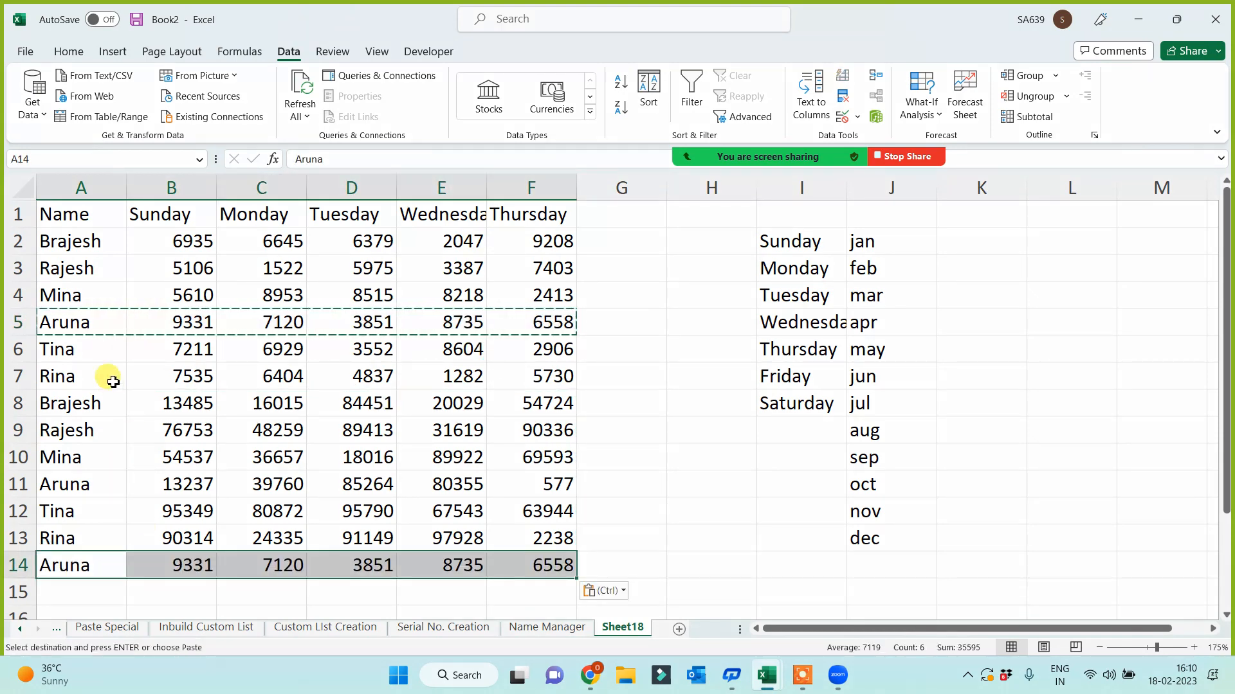
pyautogui.moveTo(116, 322); pyautogui.dragTo(536, 325)
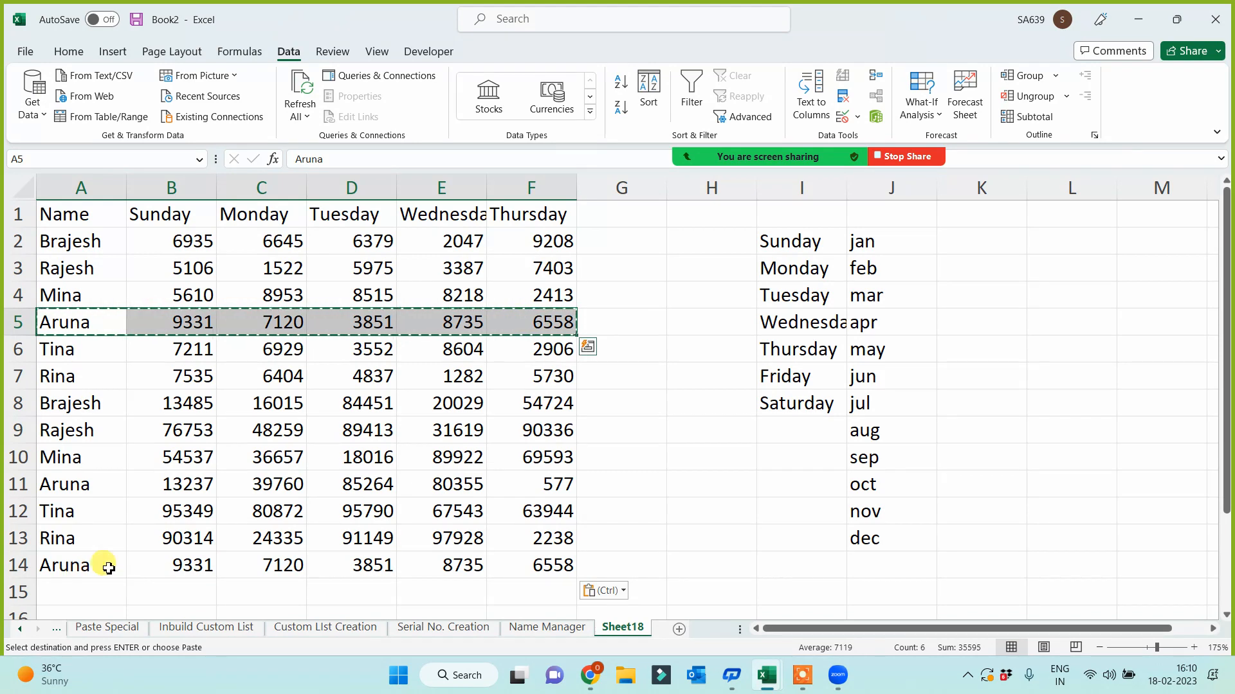
pyautogui.moveTo(99, 562); pyautogui.dragTo(496, 560)
pyautogui.click(84, 239)
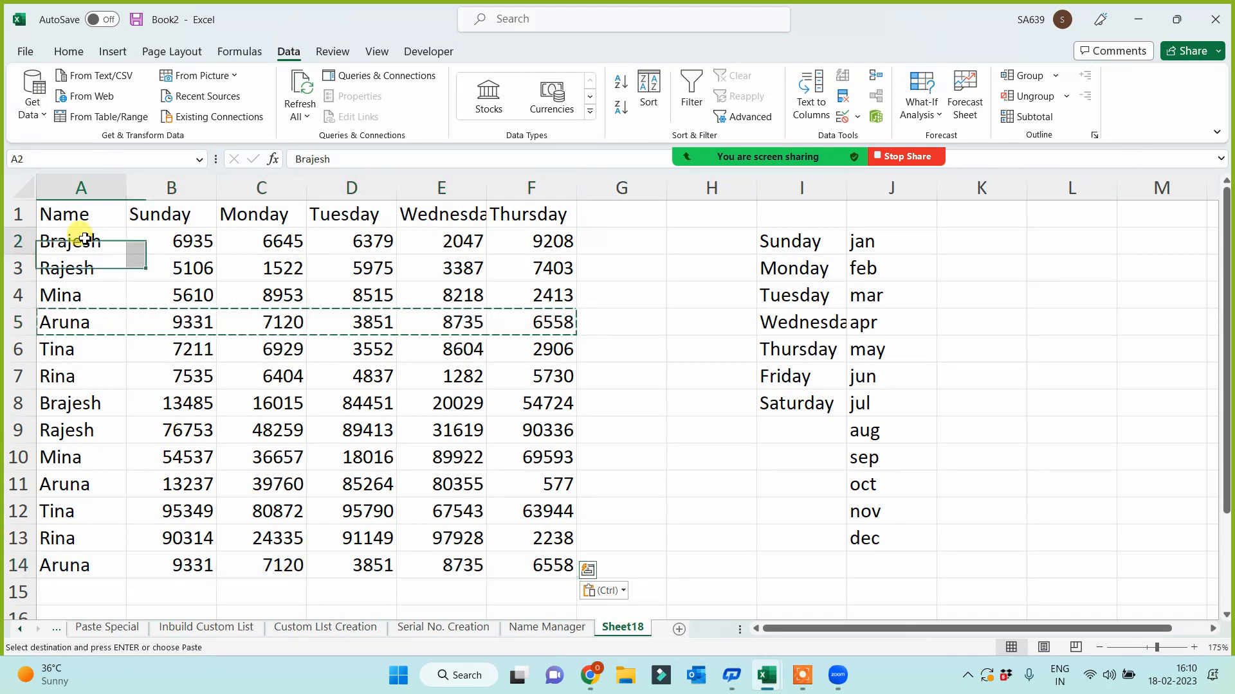
pyautogui.click(179, 248)
pyautogui.click(137, 403)
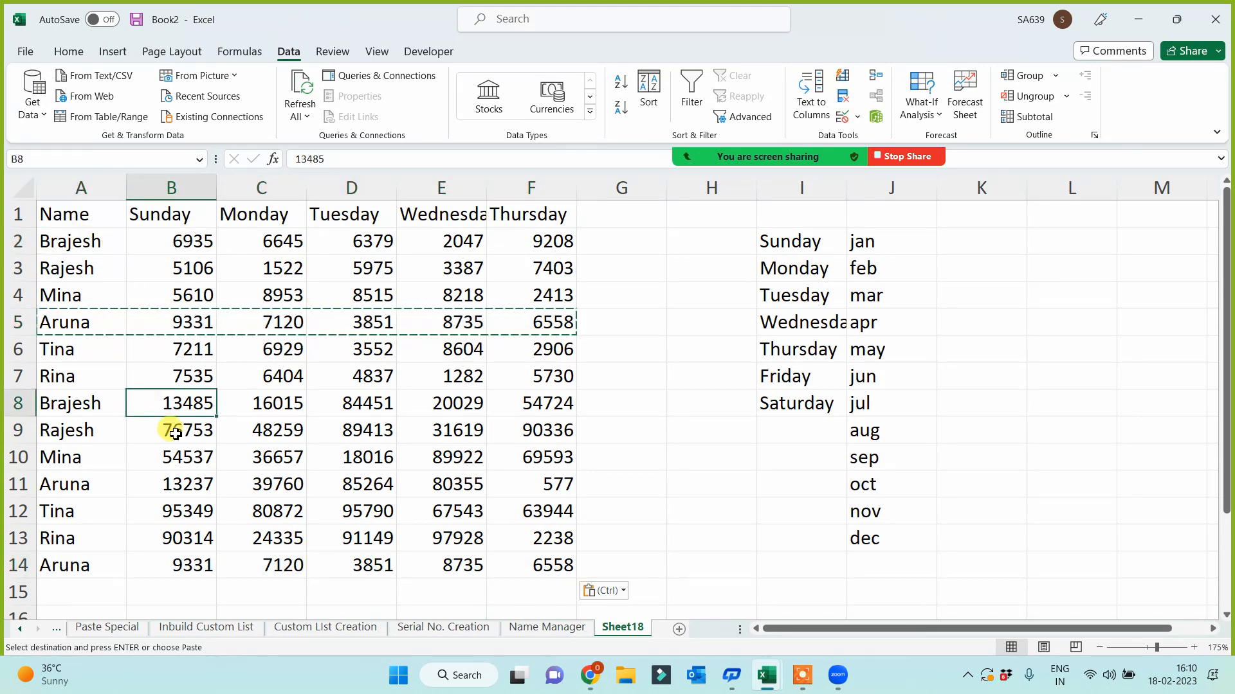
pyautogui.click(171, 455)
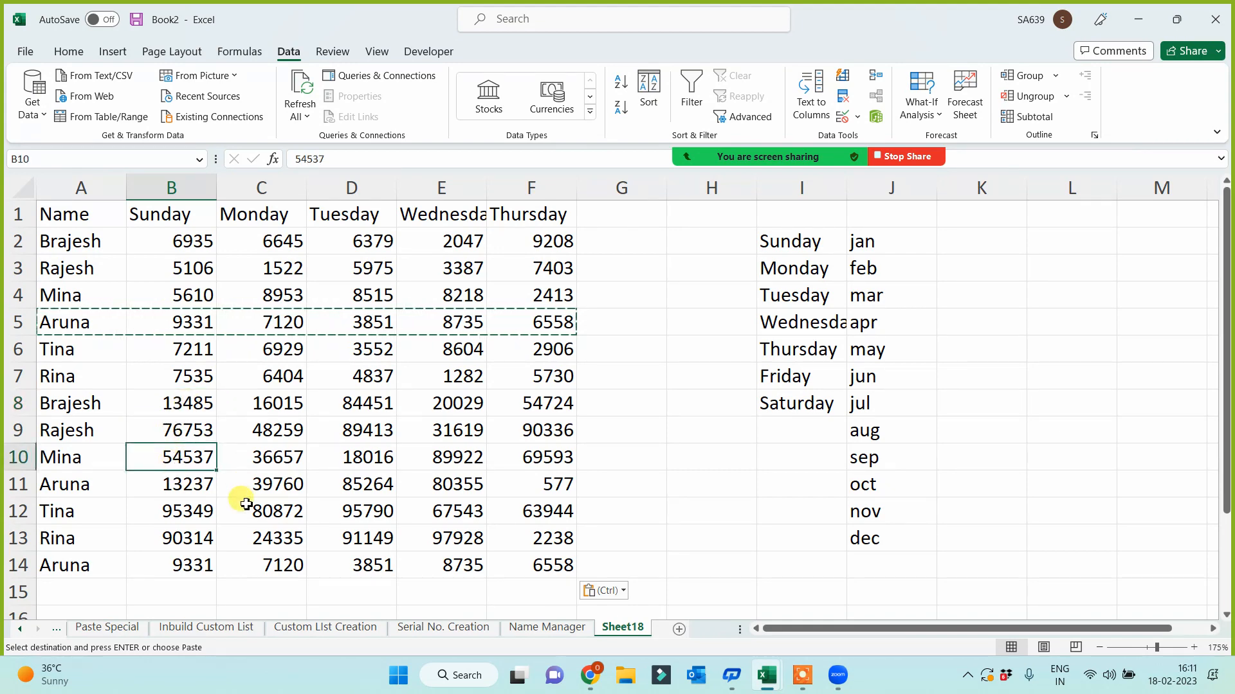
# - Remove the single fully duplicated row from A1:F14, leaving 12 unique rows in A2:F13
pyautogui.moveTo(52, 219); pyautogui.dragTo(564, 572)
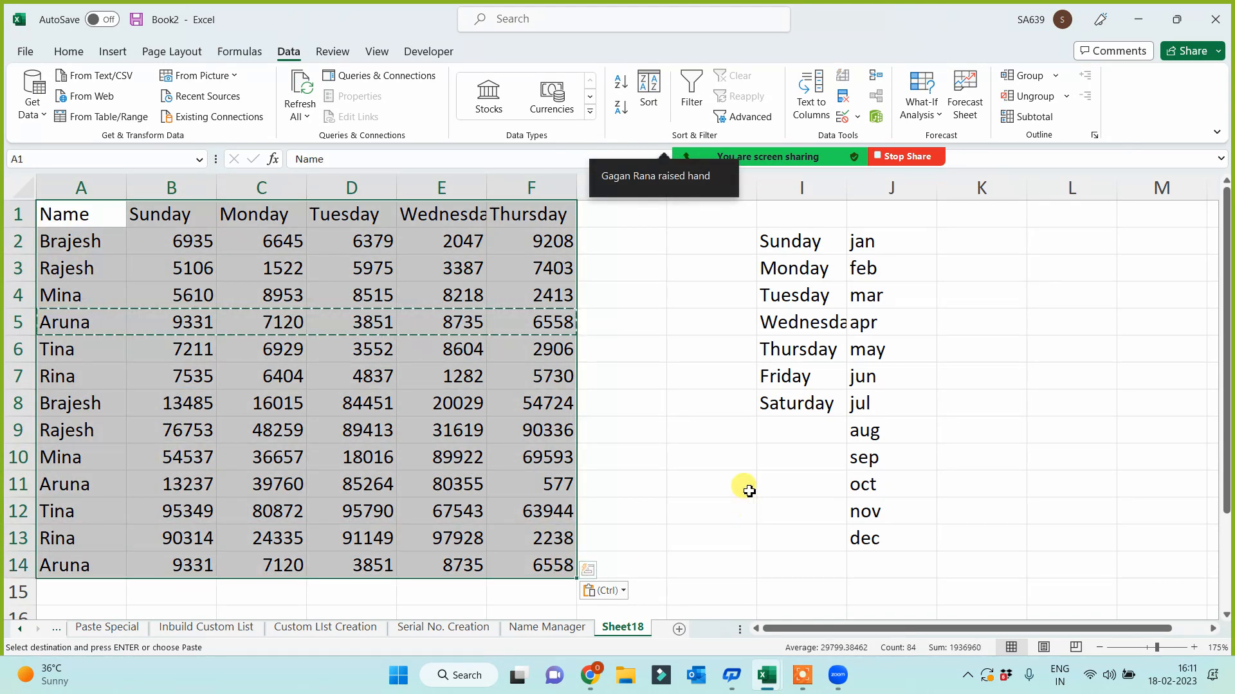
pyautogui.moveTo(839, 119)
pyautogui.click(842, 97)
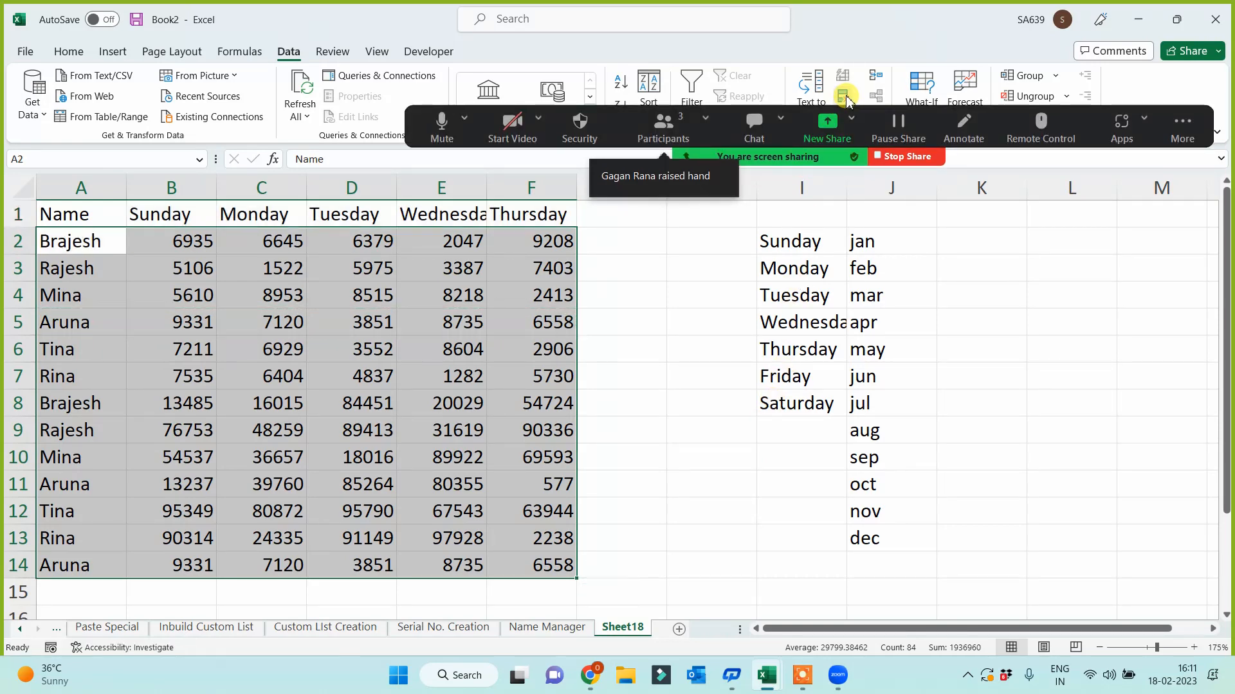
pyautogui.click(880, 421)
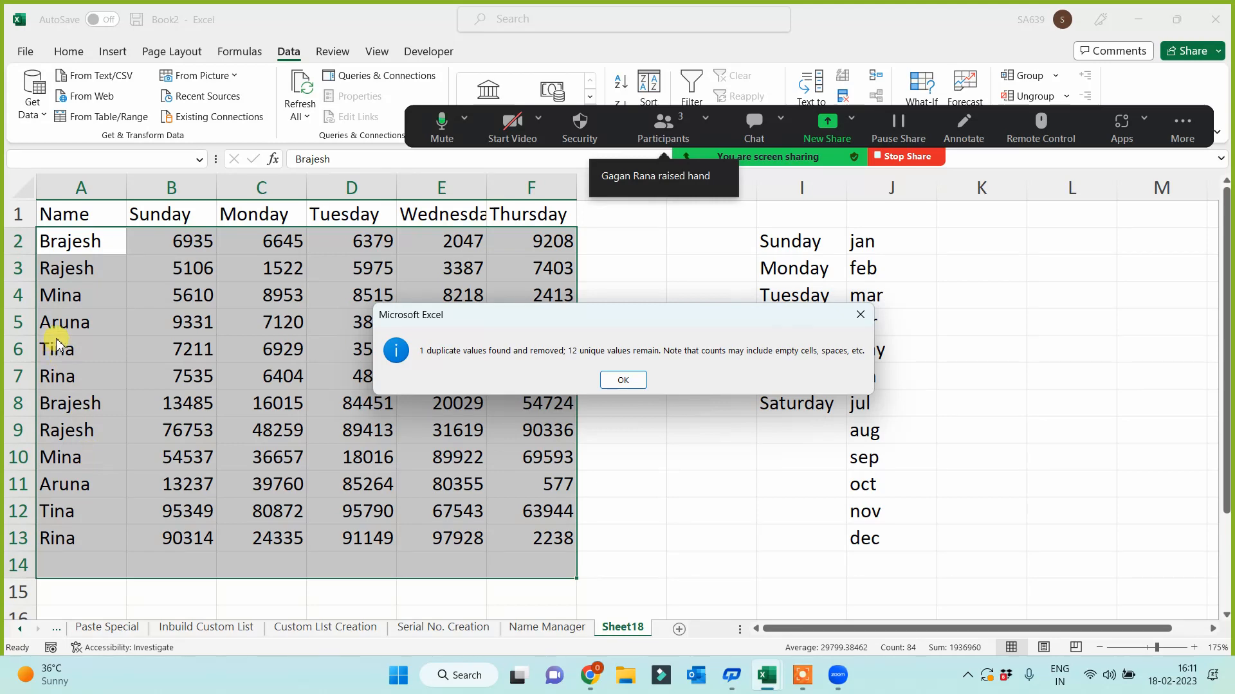
pyautogui.click(637, 380)
pyautogui.click(679, 411)
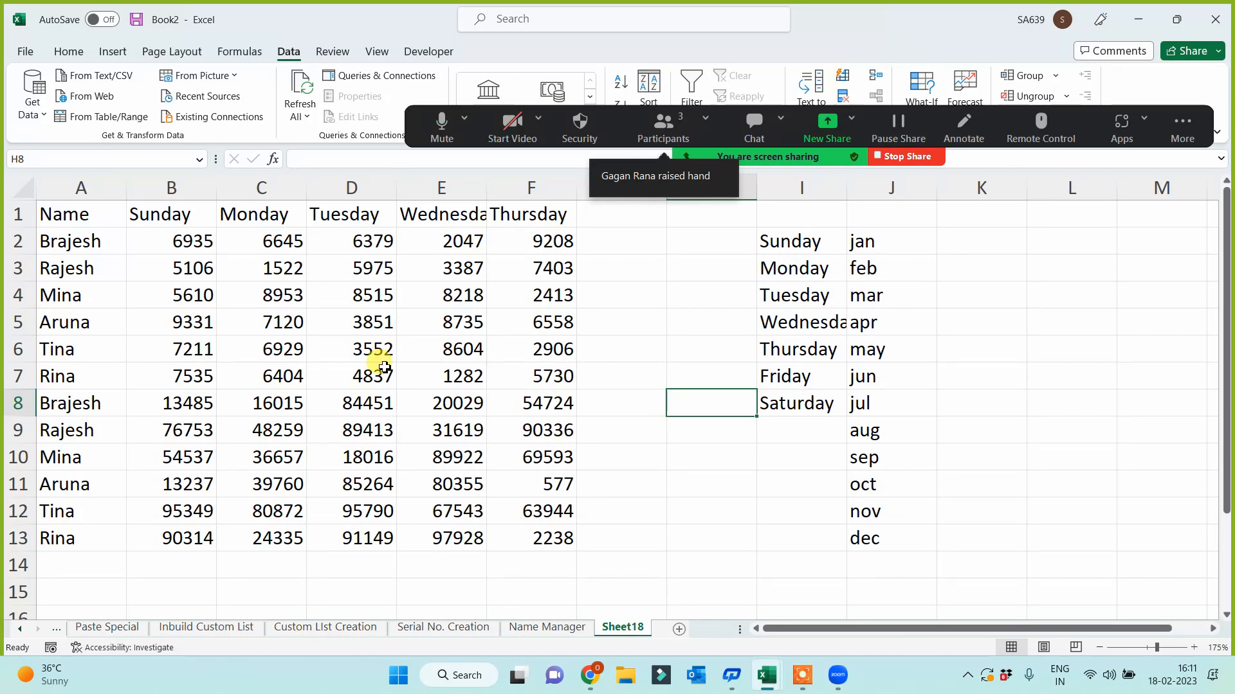
pyautogui.moveTo(75, 217); pyautogui.dragTo(517, 536)
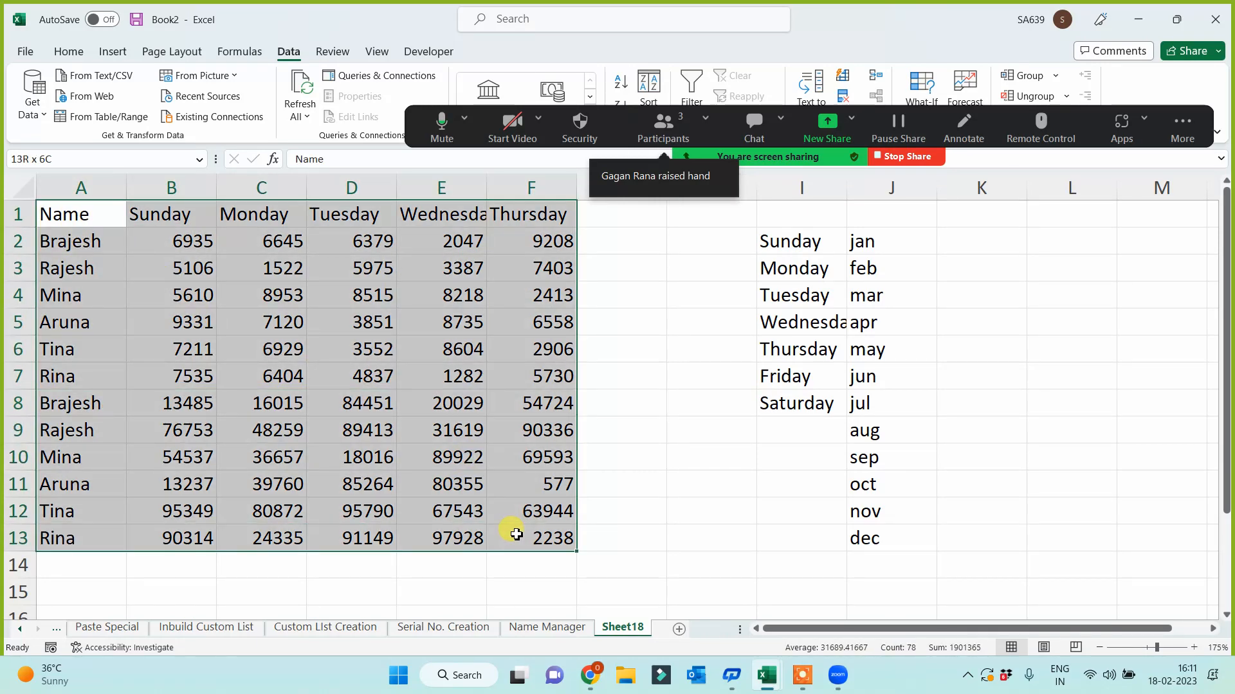
# - Check the table for duplicates in the Thursday column alone; none are found
pyautogui.click(845, 97)
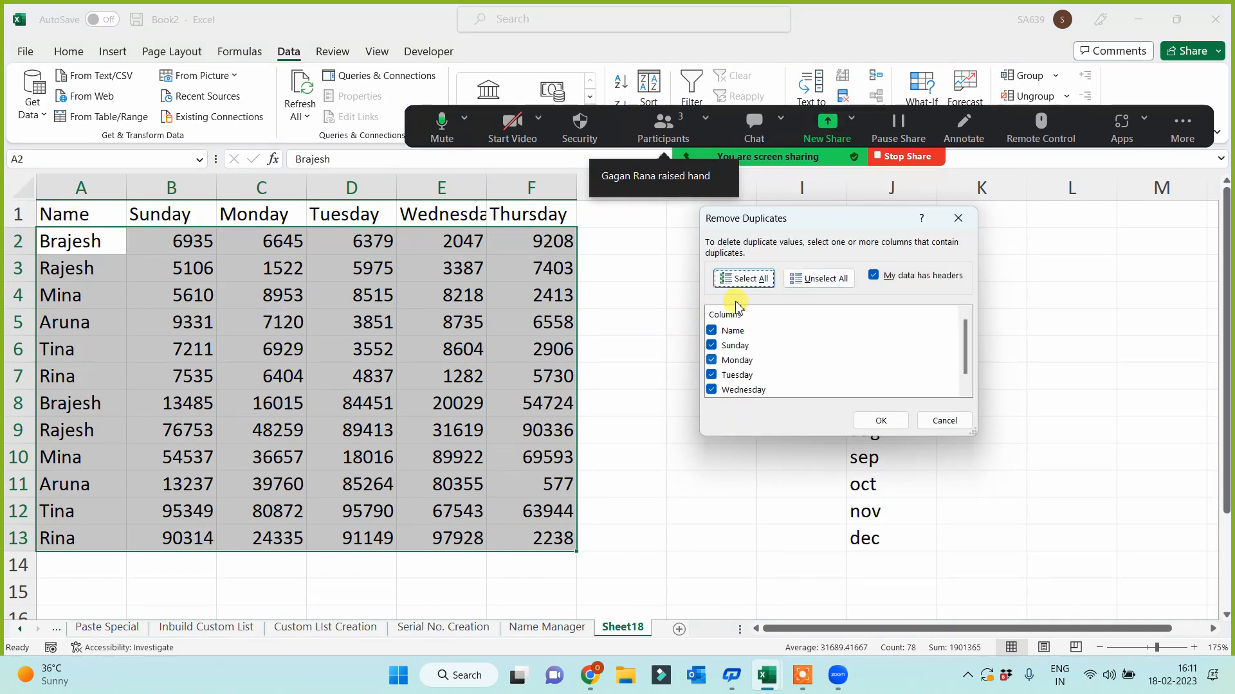
pyautogui.click(821, 287)
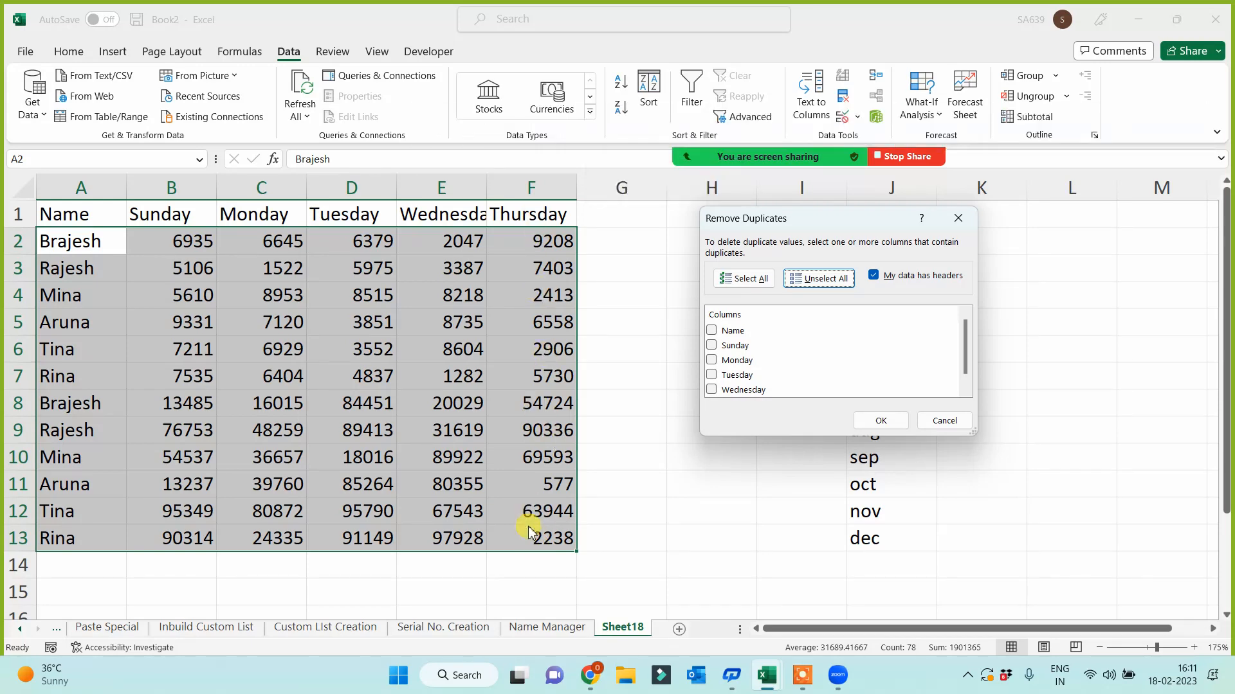
pyautogui.scroll(-1, 772, 394)
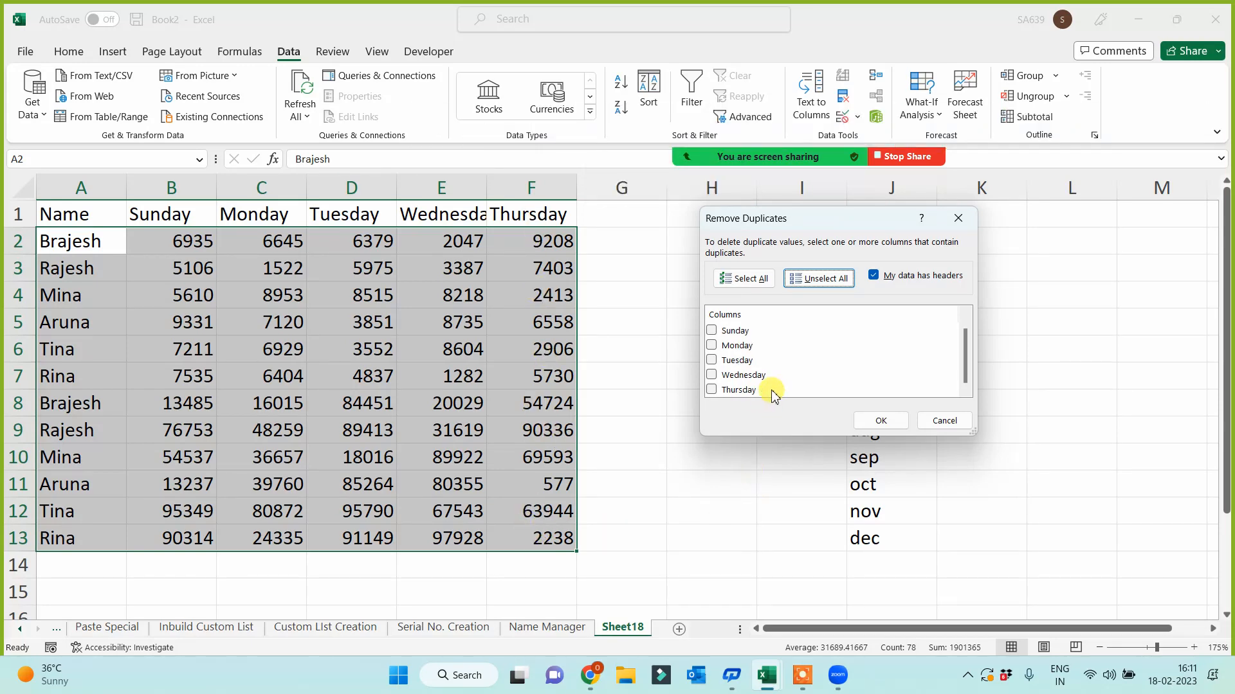
pyautogui.click(712, 390)
pyautogui.click(880, 421)
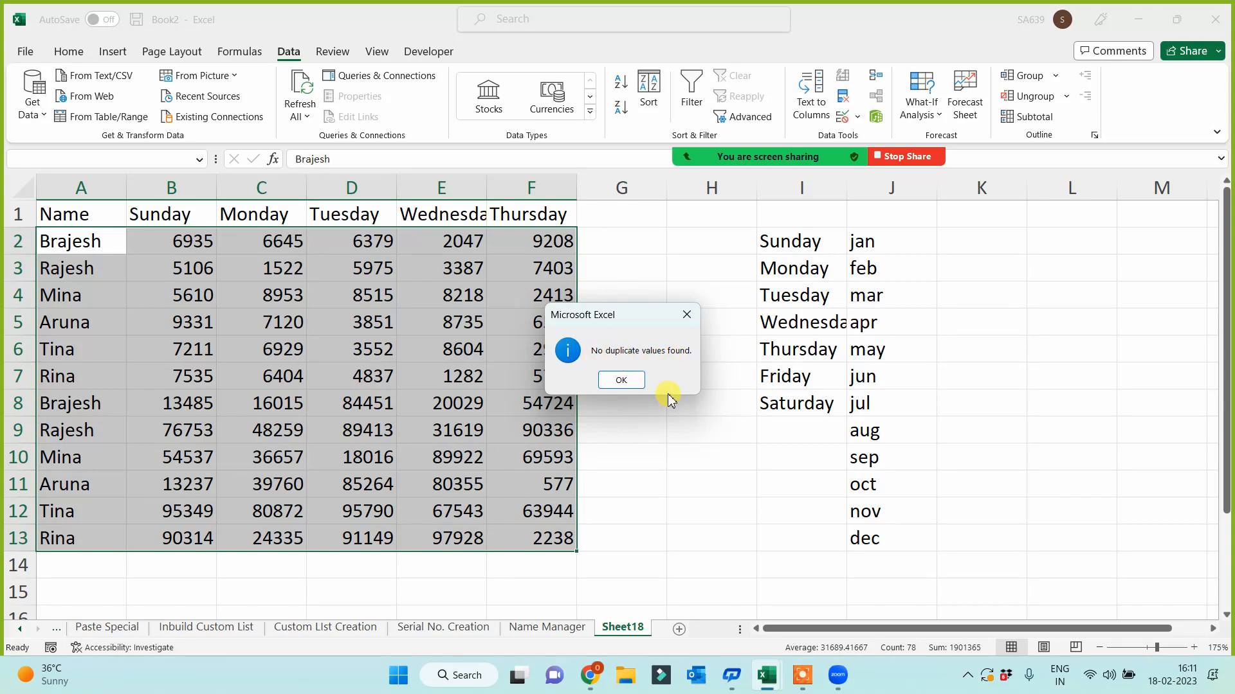
pyautogui.click(621, 383)
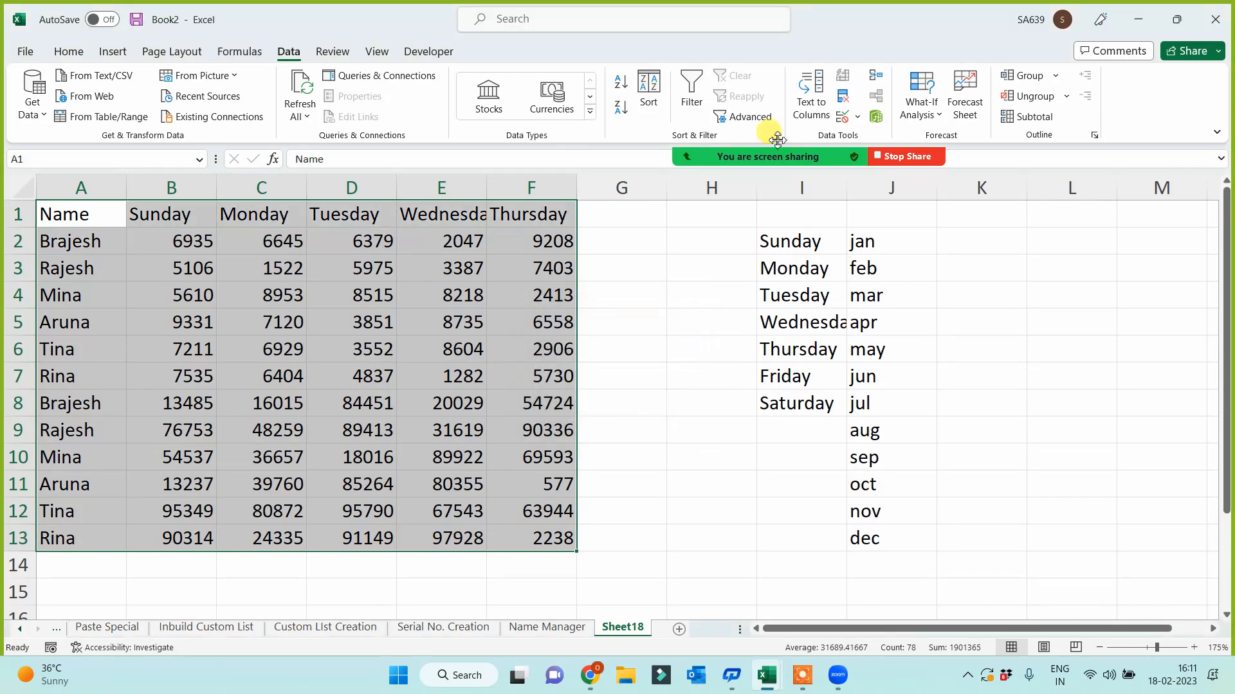
# - Check the table for duplicates in the Monday column alone; none are found
pyautogui.click(842, 97)
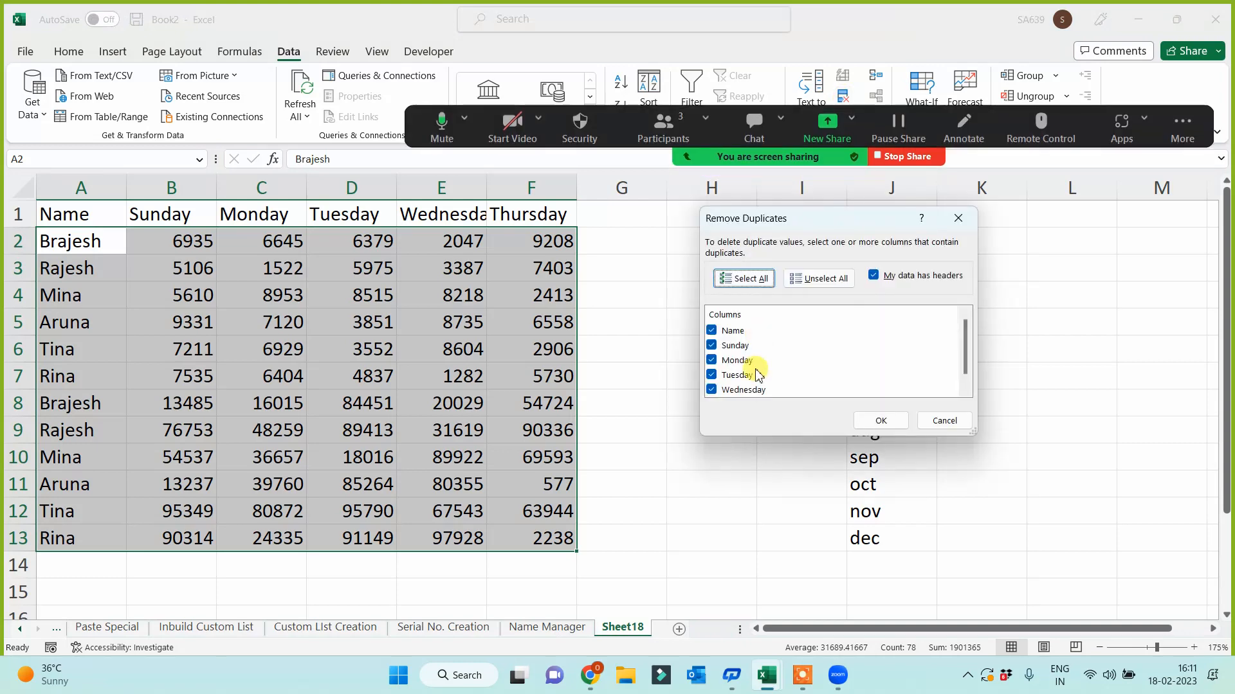
pyautogui.click(819, 283)
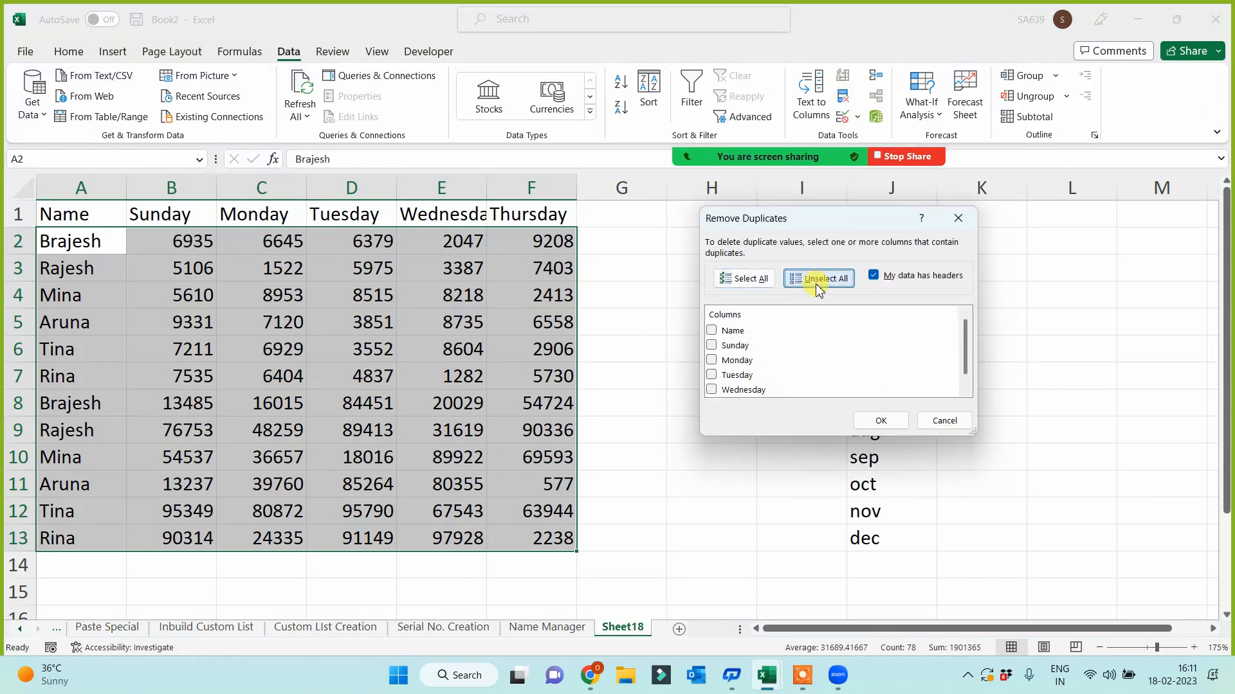
pyautogui.click(713, 362)
pyautogui.click(879, 421)
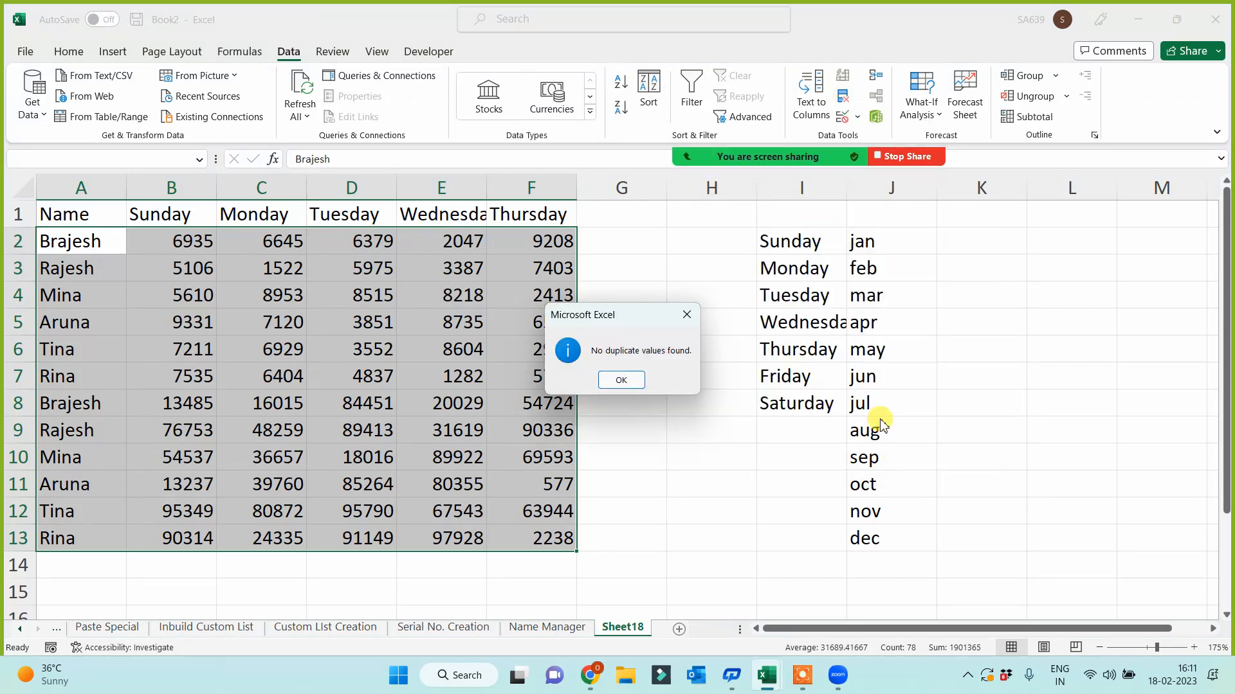
pyautogui.click(630, 384)
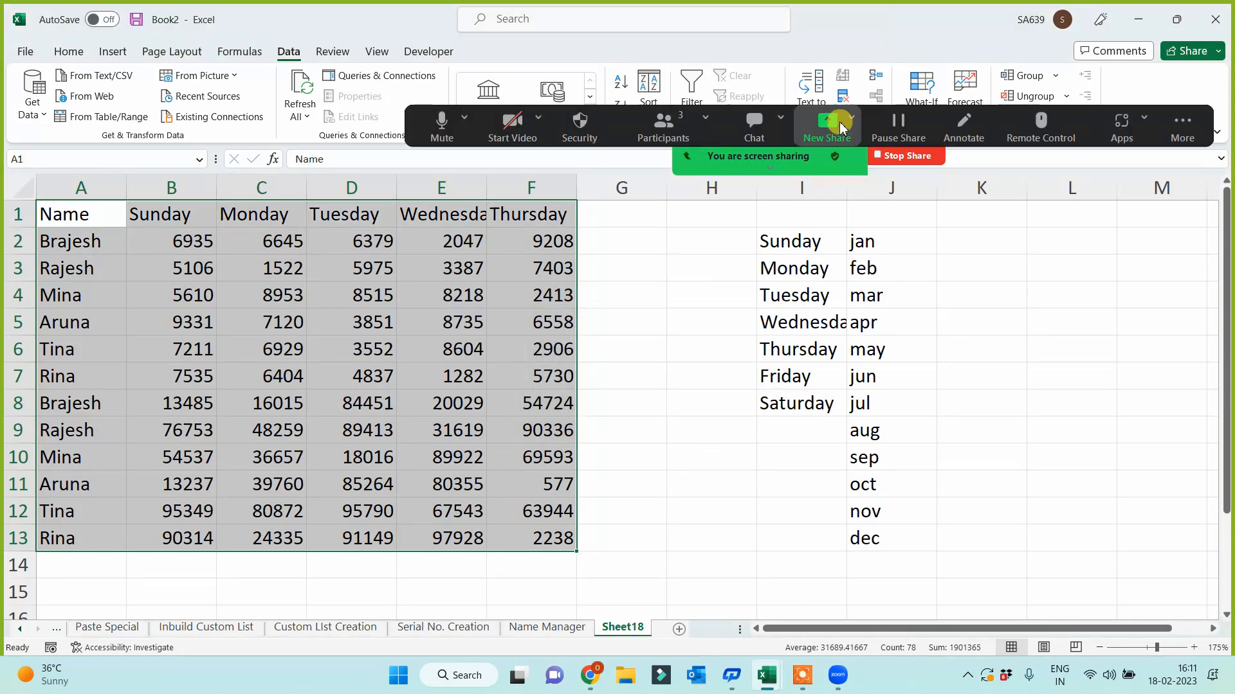
pyautogui.press('Return')
# - Set Remove Duplicates to compare only the Name column
pyautogui.click(843, 103)
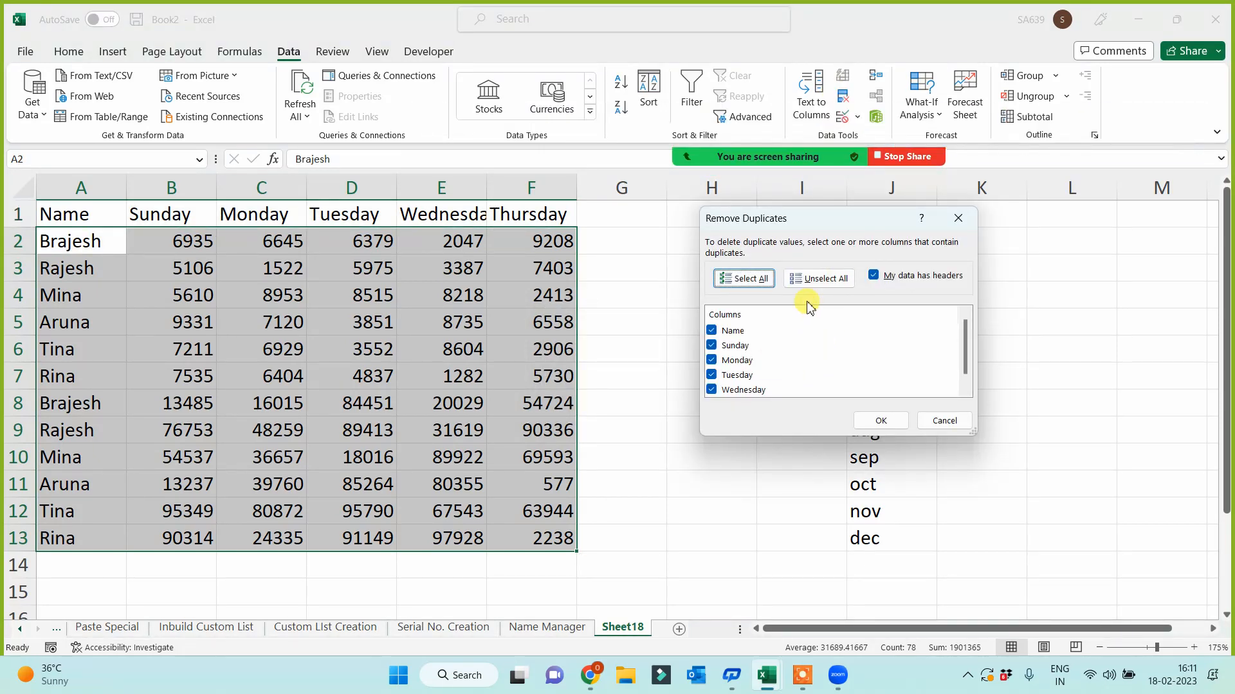
pyautogui.click(818, 279)
pyautogui.click(712, 330)
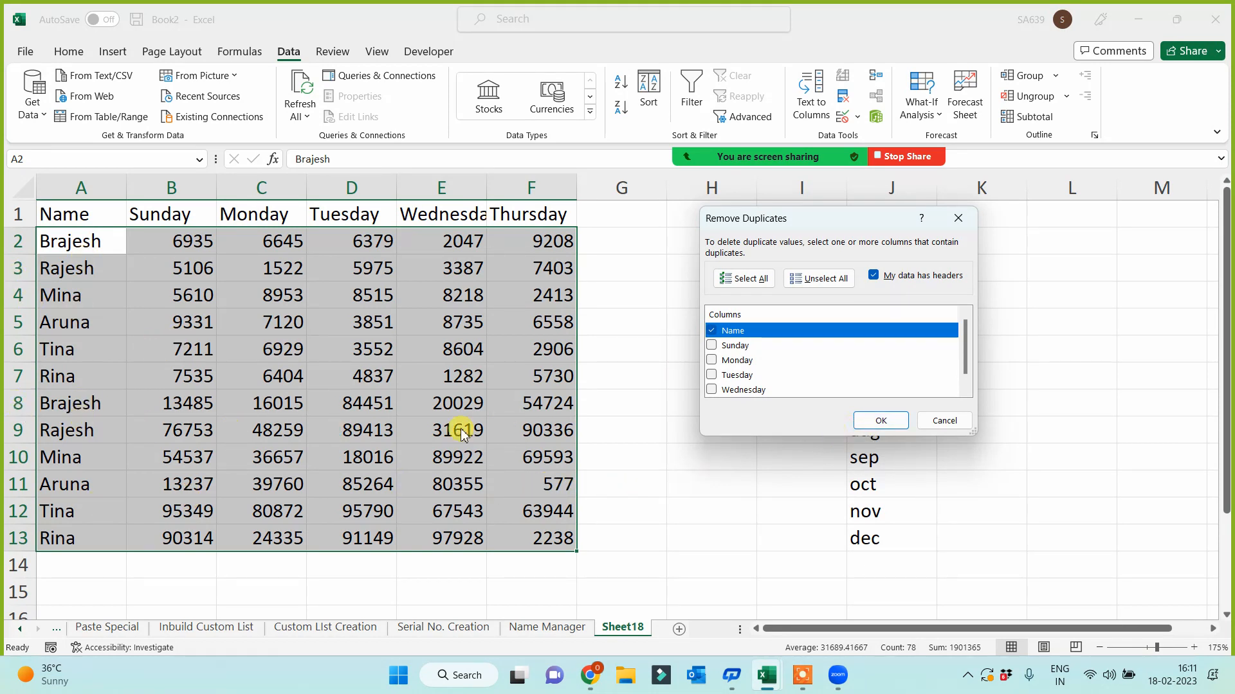
# - Delete the 6 rows with repeated names, leaving six unique people in A2:F7
pyautogui.click(880, 422)
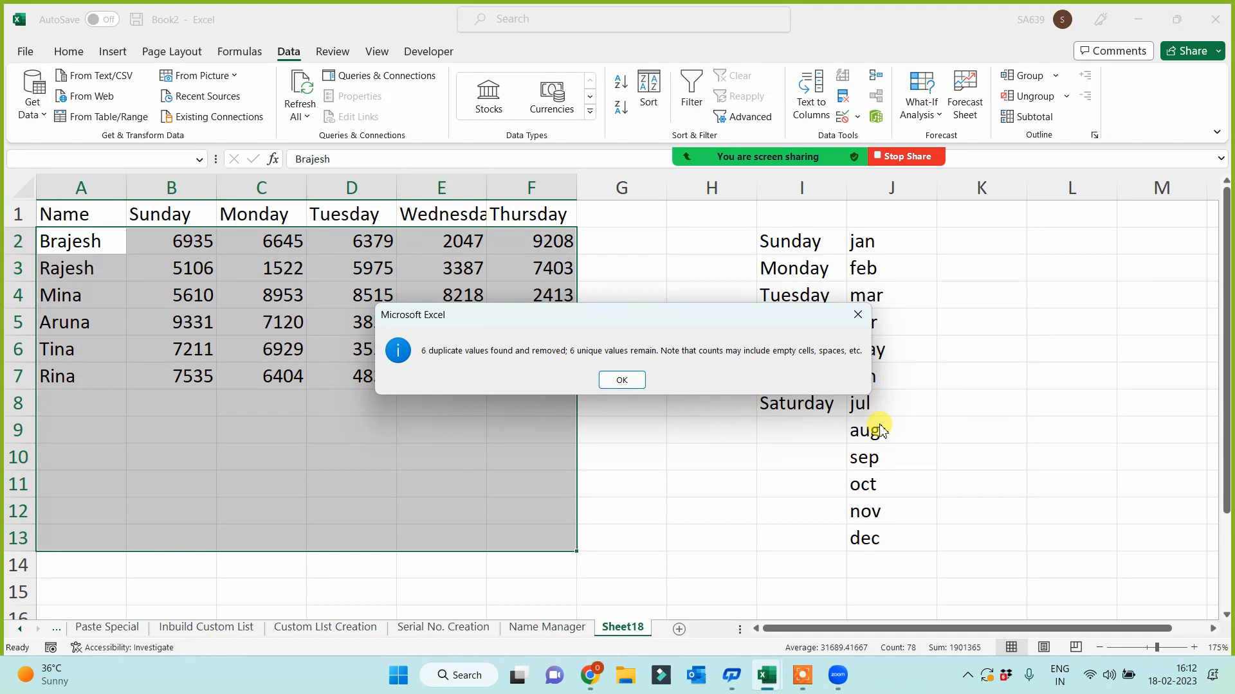
pyautogui.click(621, 380)
pyautogui.moveTo(643, 475); pyautogui.dragTo(647, 465)
pyautogui.click(804, 687)
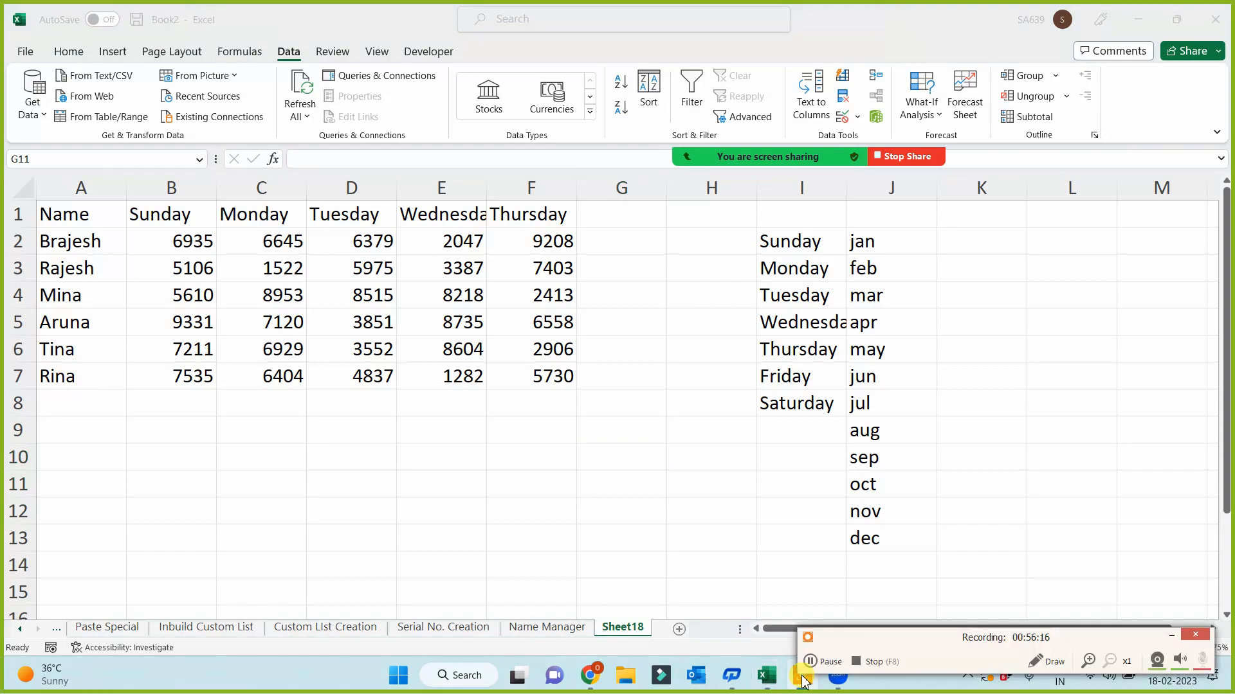